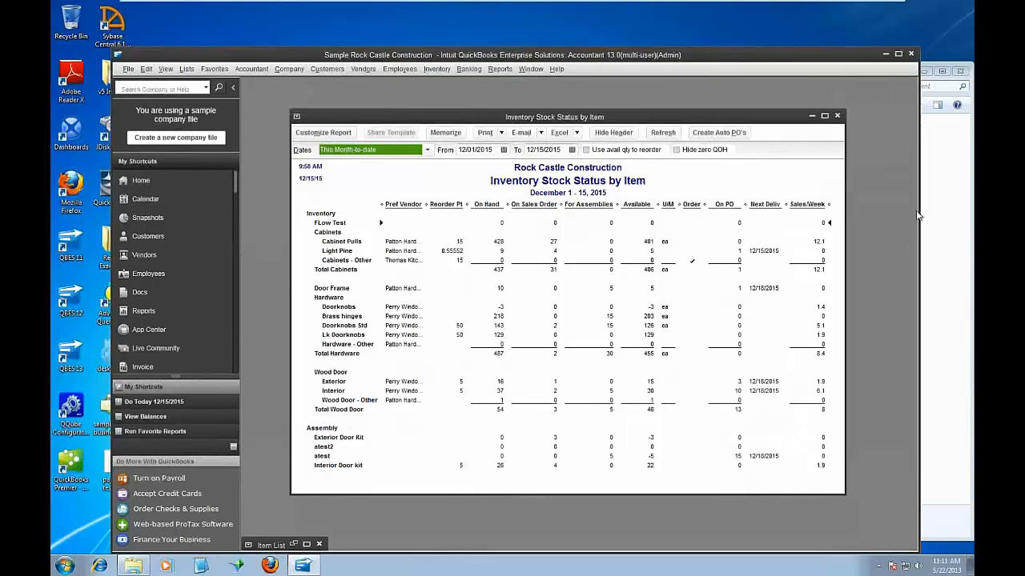
# Set the Inventory Management folder window aside and inspect the transactions behind the Cabinet Pulls sales order quantity in the stock status report
pyautogui.click(135, 566)
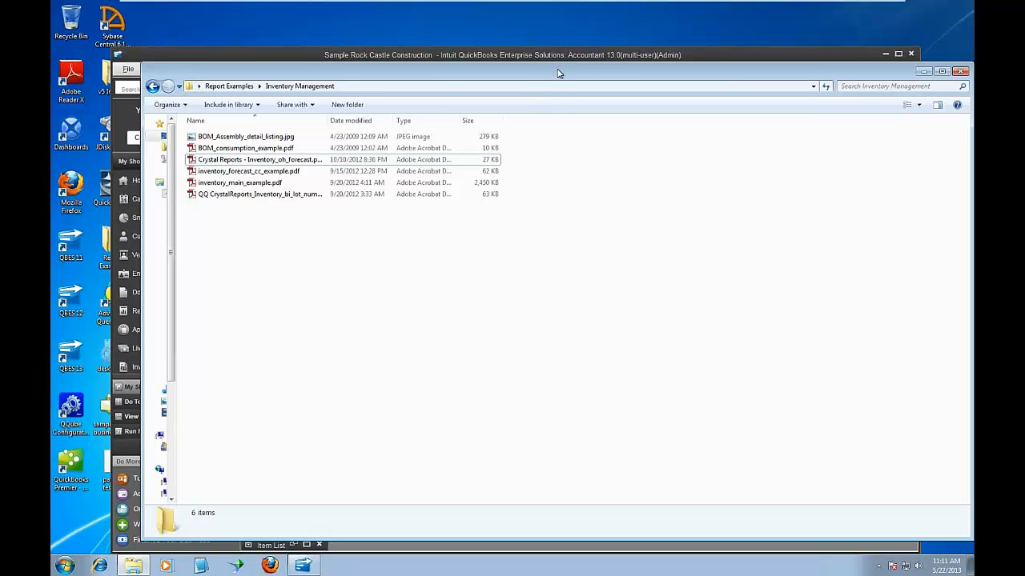
pyautogui.moveTo(556, 72); pyautogui.dragTo(451, 440)
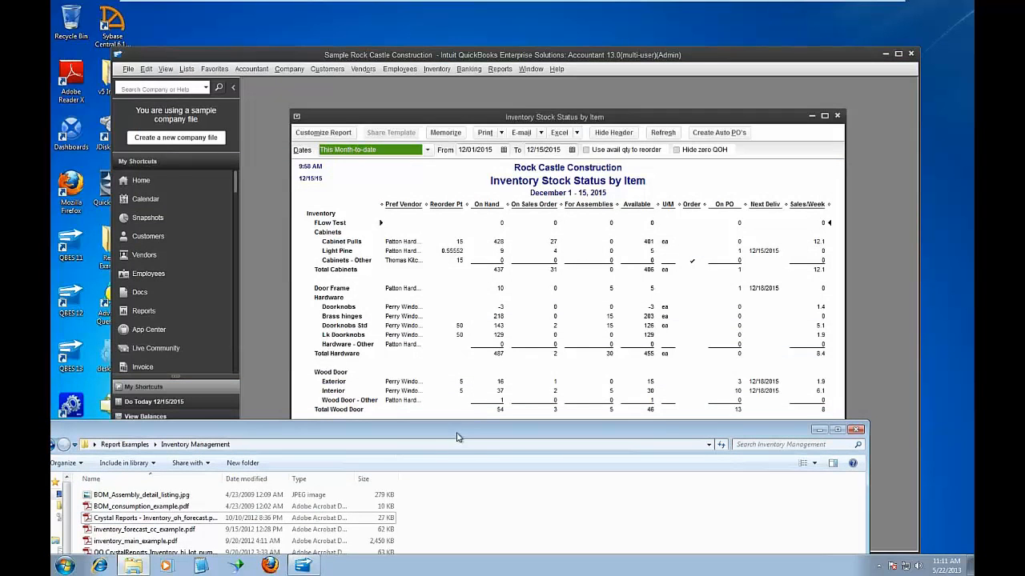
pyautogui.moveTo(631, 119); pyautogui.dragTo(624, 100)
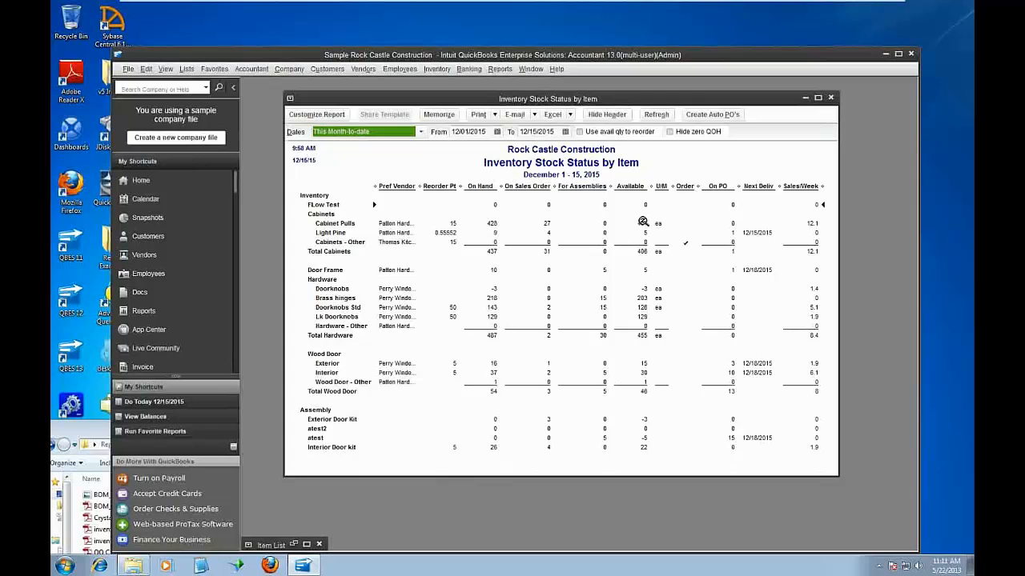
pyautogui.doubleClick(544, 224)
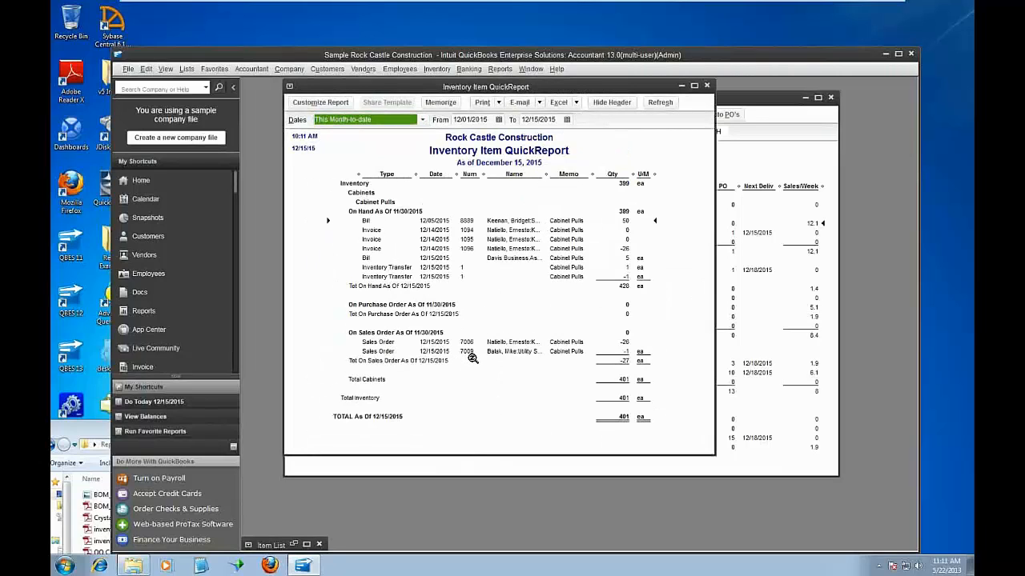
pyautogui.click(708, 87)
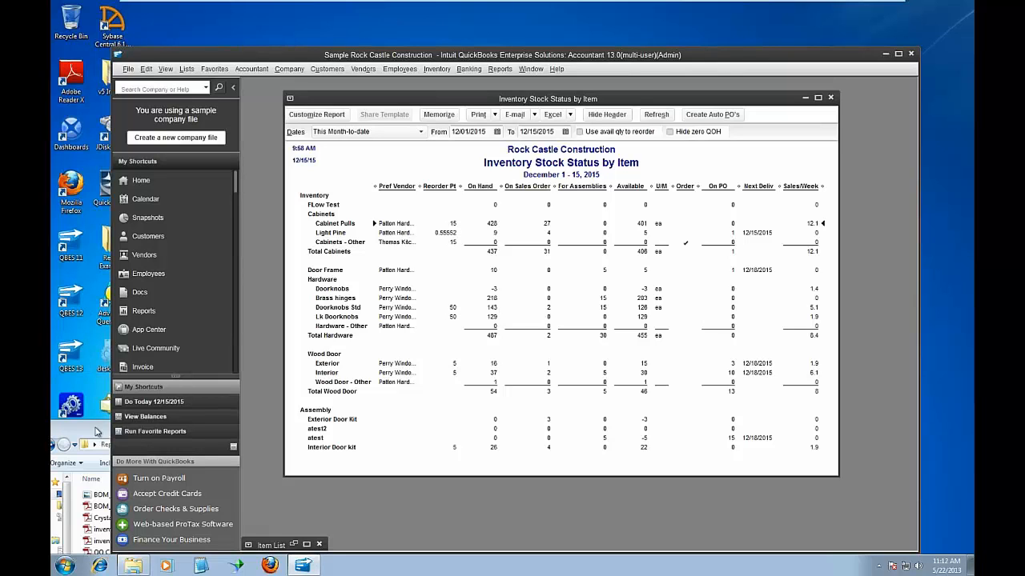
# Open "Crystal Reports - Inventory_oh_forecast.pdf" from the Inventory Management folder in a wider window at 125% zoom
pyautogui.moveTo(97, 427); pyautogui.dragTo(203, 41)
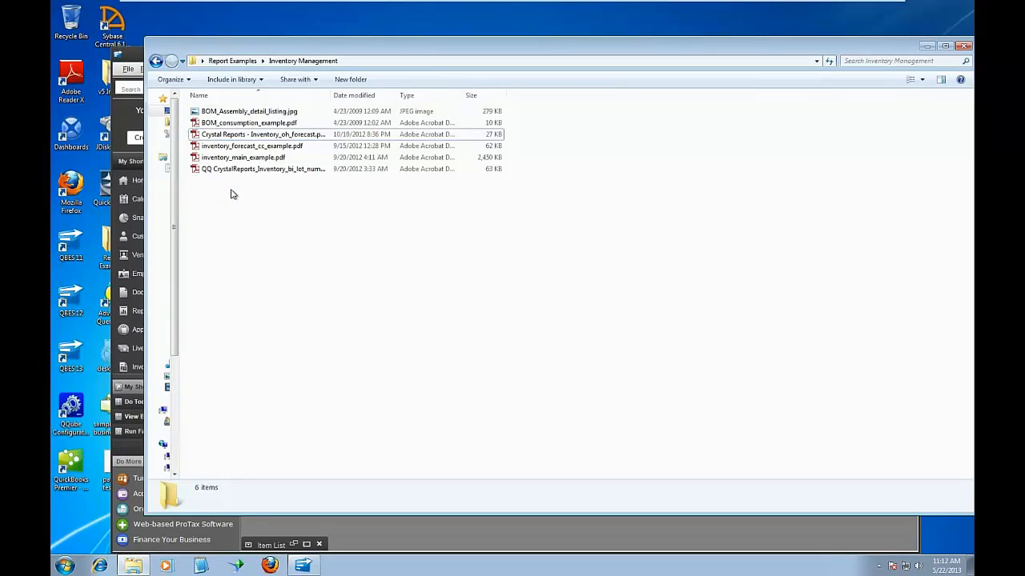
pyautogui.click(262, 136)
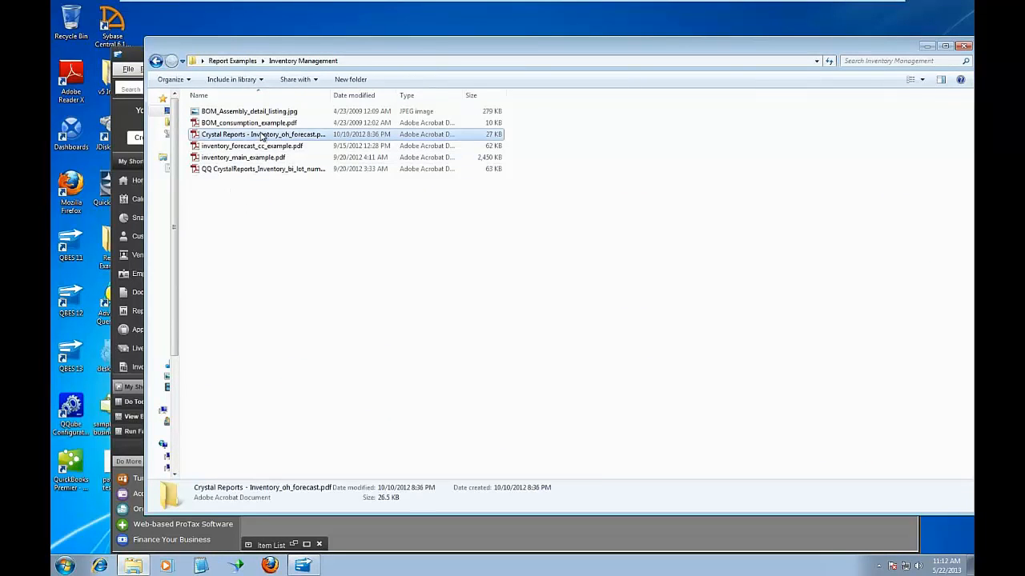
pyautogui.doubleClick(263, 137)
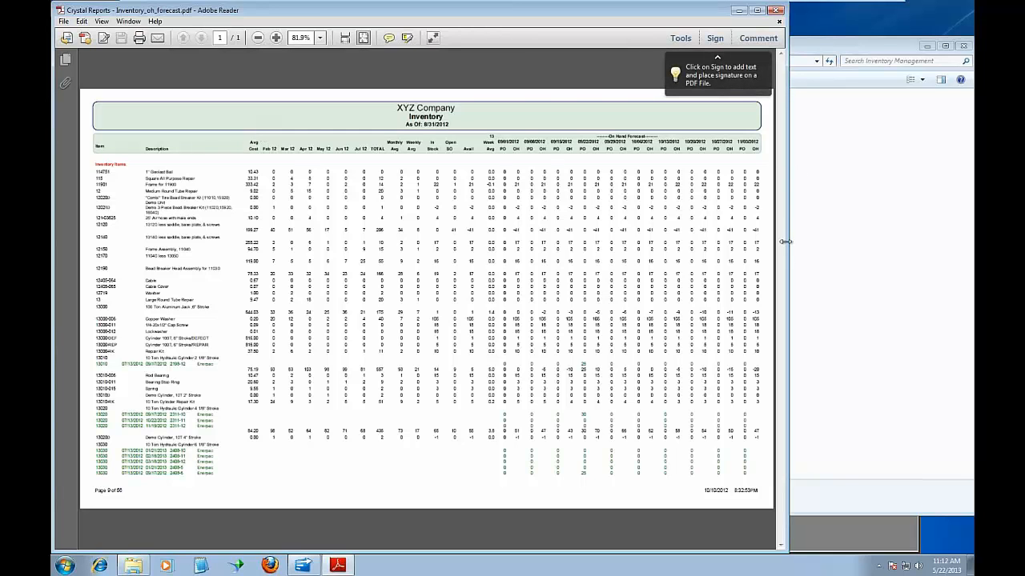
pyautogui.moveTo(826, 238); pyautogui.dragTo(952, 233)
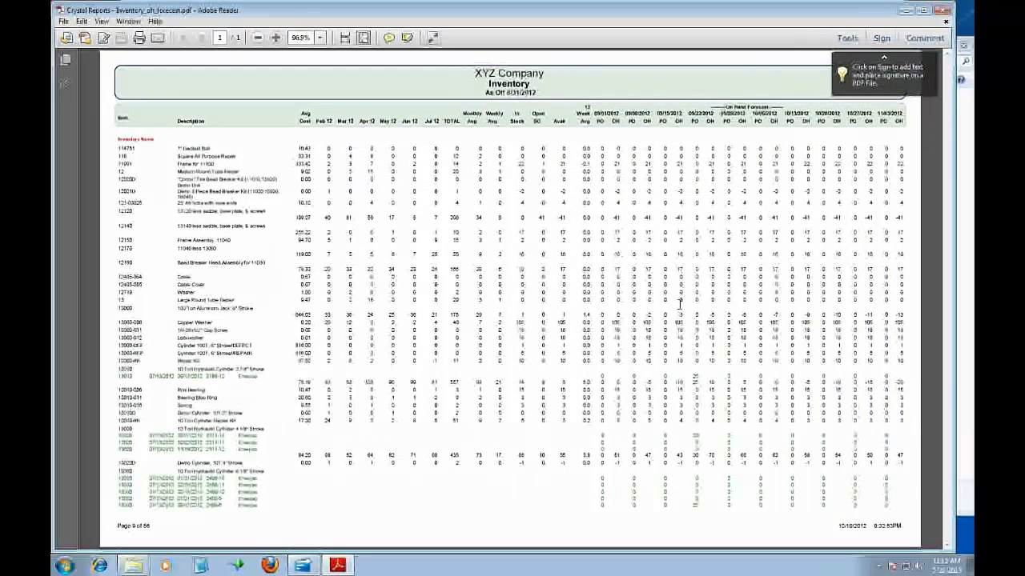
pyautogui.click(320, 39)
pyautogui.click(344, 113)
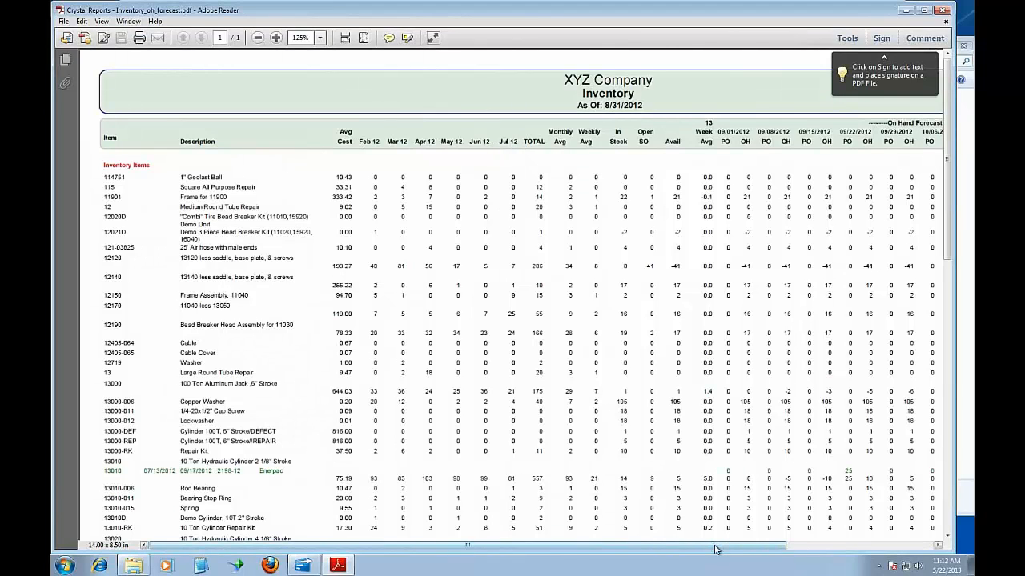
# Examine the monthly sales history columns and highlight the weekly On Hand Forecast dates starting at 09/01/2012
pyautogui.moveTo(717, 549); pyautogui.dragTo(739, 549)
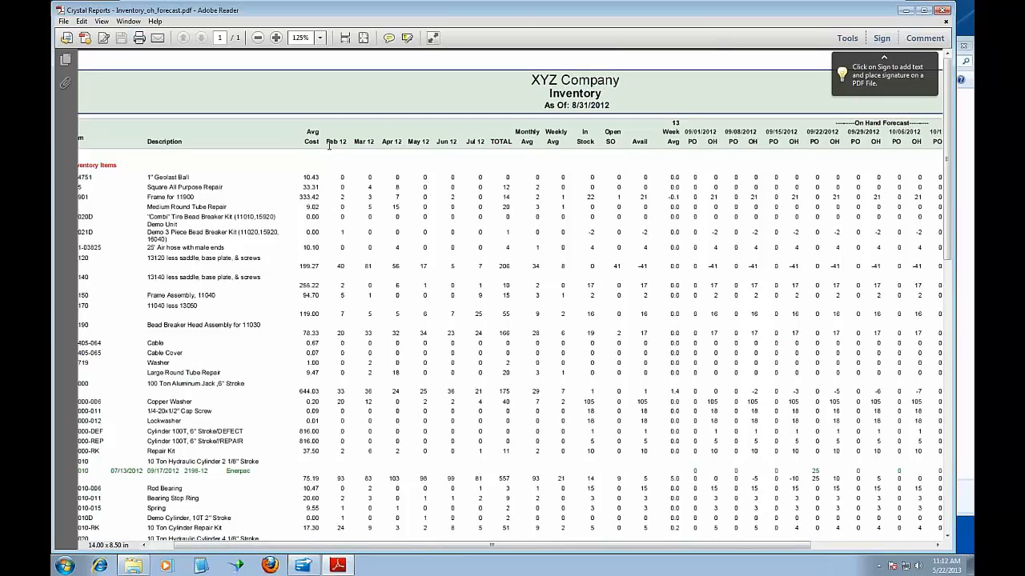
pyautogui.moveTo(327, 139); pyautogui.dragTo(645, 148)
pyautogui.click(406, 142)
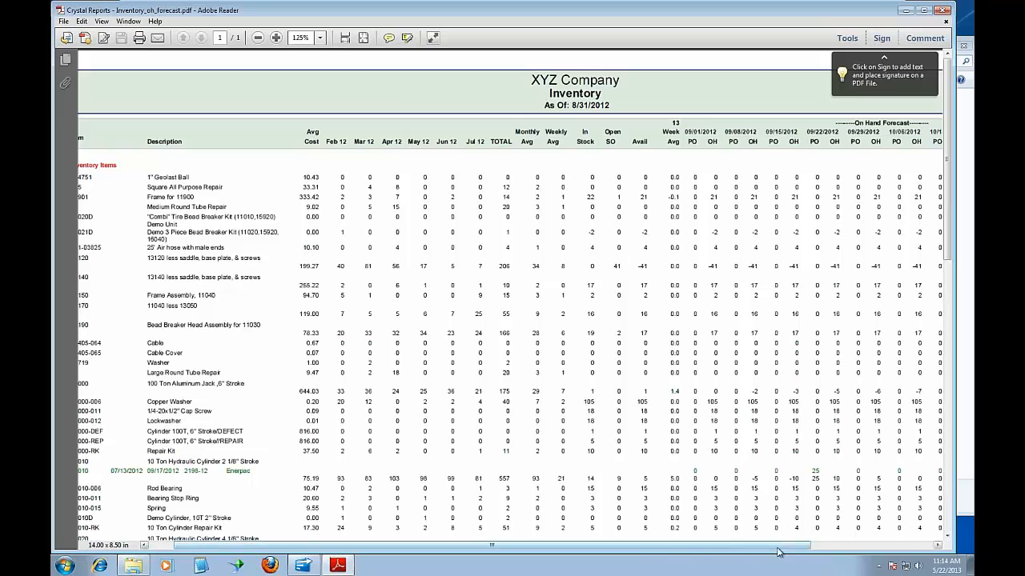
pyautogui.moveTo(778, 551); pyautogui.dragTo(878, 550)
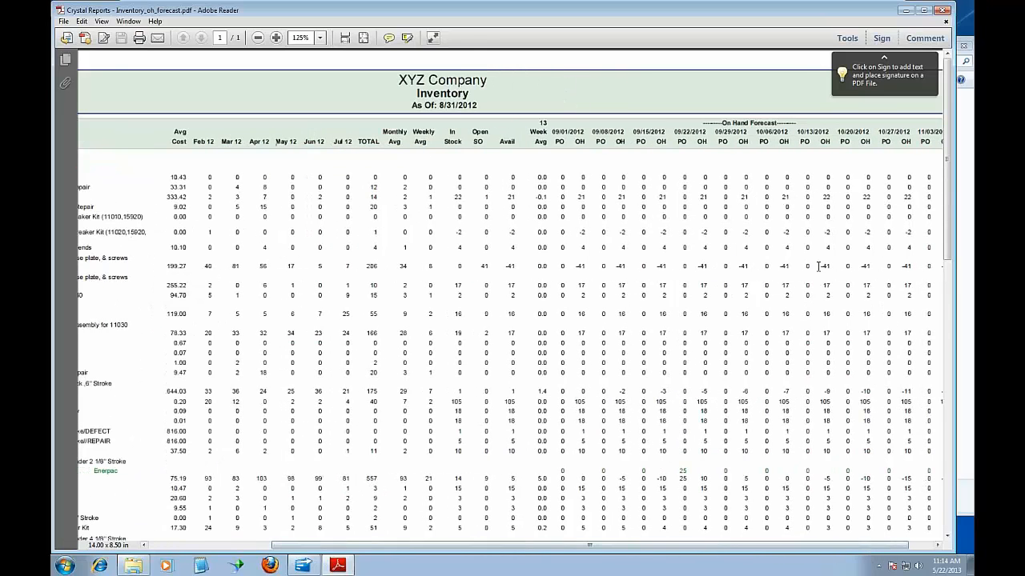
pyautogui.moveTo(554, 132); pyautogui.dragTo(939, 136)
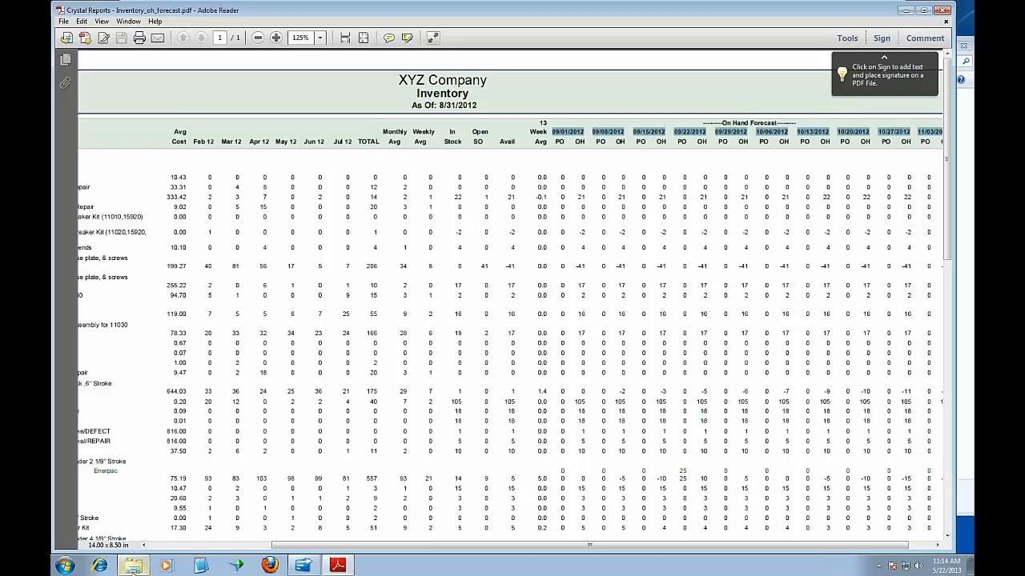
# Open inventory_forecast_cc_example.pdf from the folder, review its forecast in an enlarged window, and close it
pyautogui.click(131, 565)
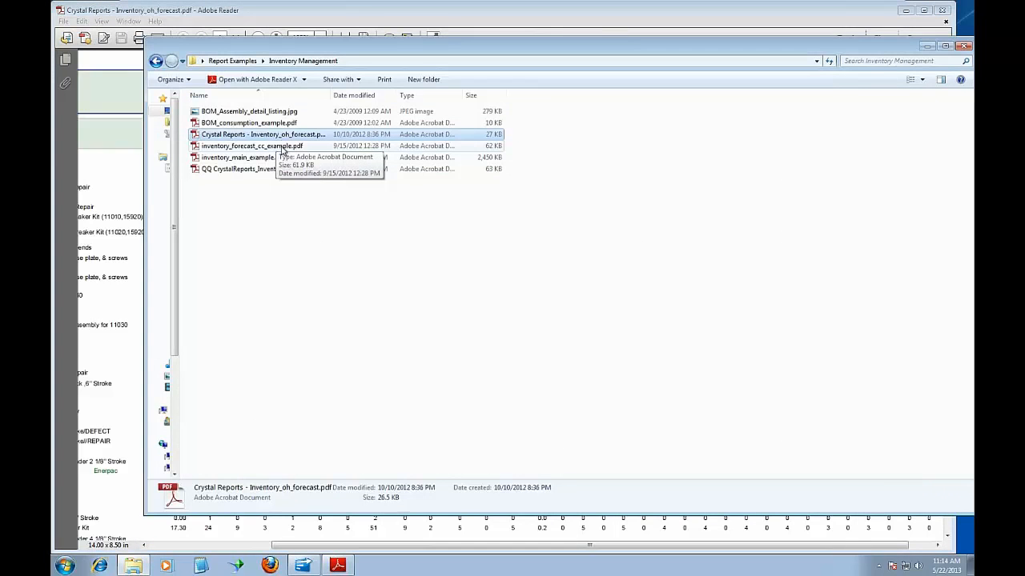
pyautogui.click(282, 147)
pyautogui.doubleClick(284, 149)
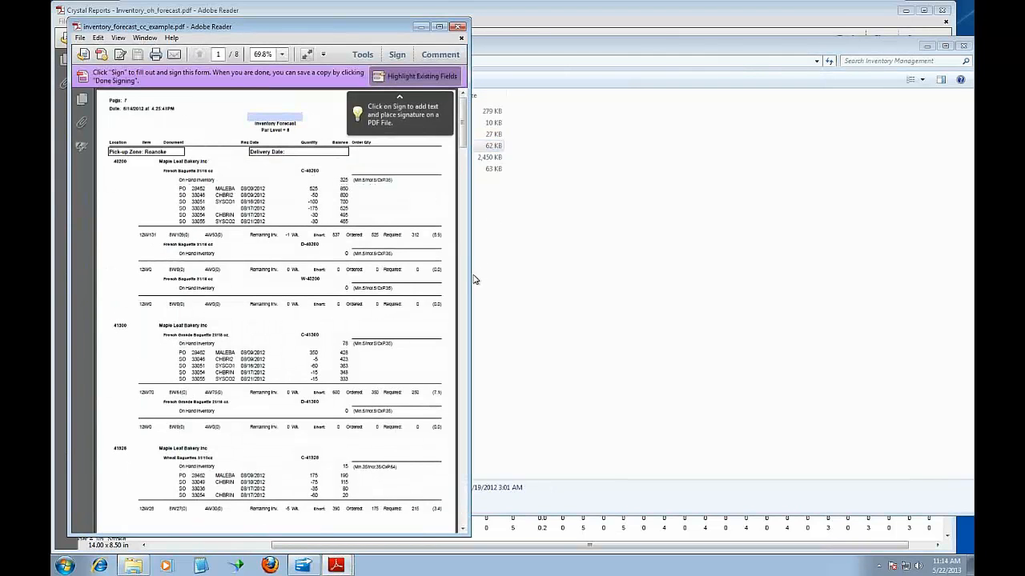
pyautogui.moveTo(470, 272); pyautogui.dragTo(848, 238)
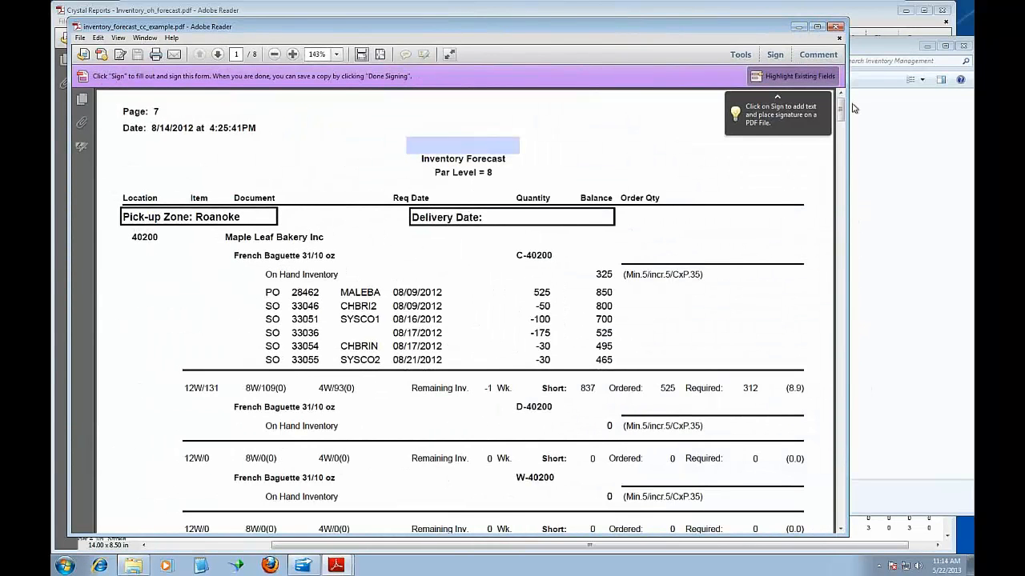
pyautogui.moveTo(840, 108); pyautogui.dragTo(841, 110)
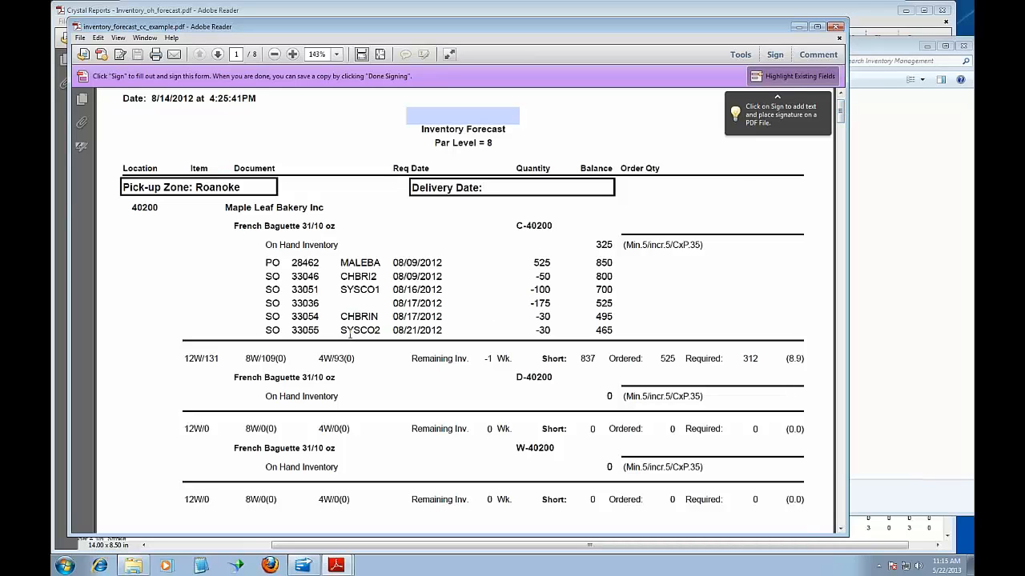
pyautogui.click(837, 27)
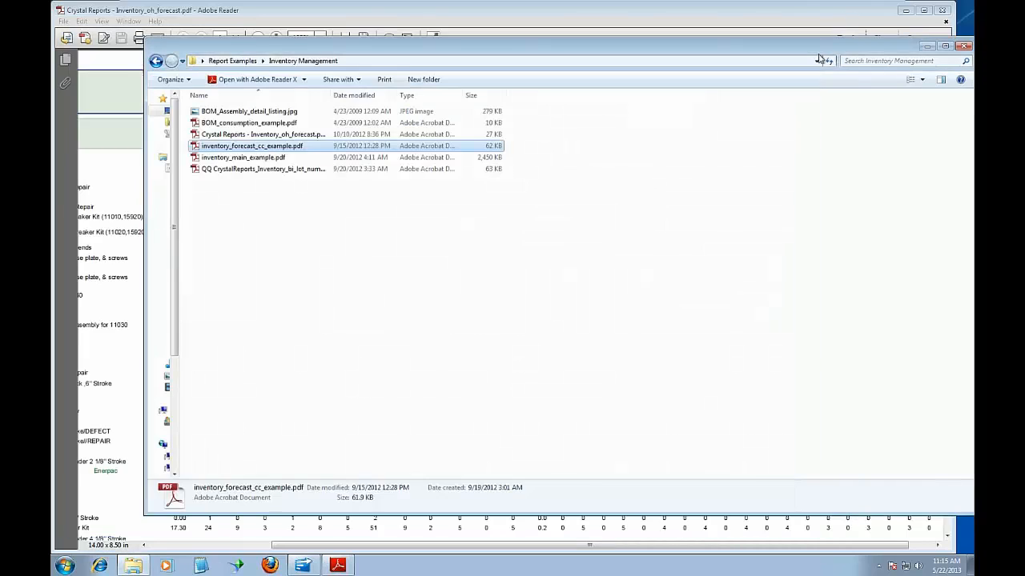
# Open inventory_main_example.pdf at 125% zoom and highlight the Reorder Now value of item AL07
pyautogui.click(263, 159)
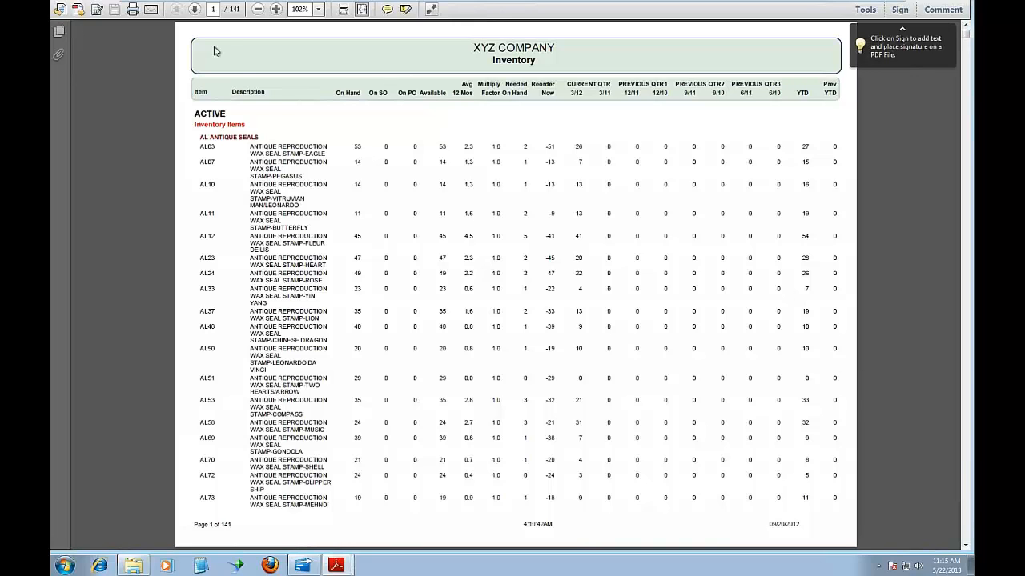
pyautogui.click(318, 9)
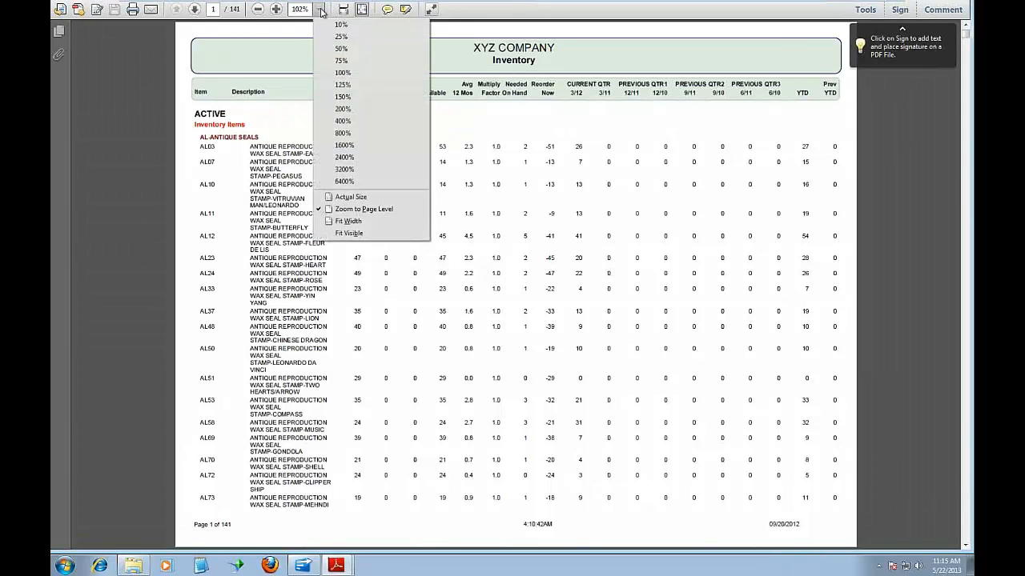
pyautogui.click(334, 76)
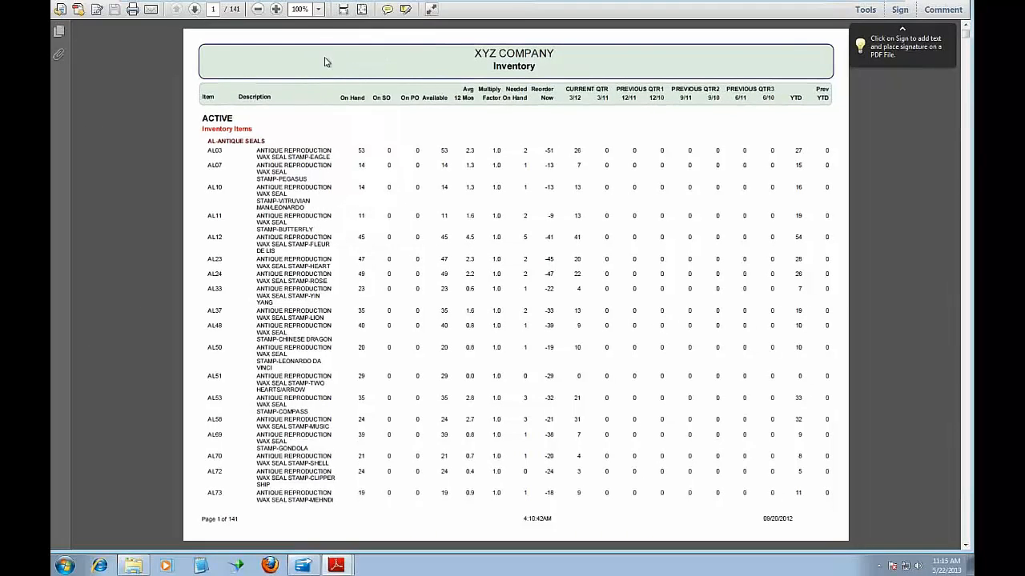
pyautogui.click(318, 9)
pyautogui.click(329, 85)
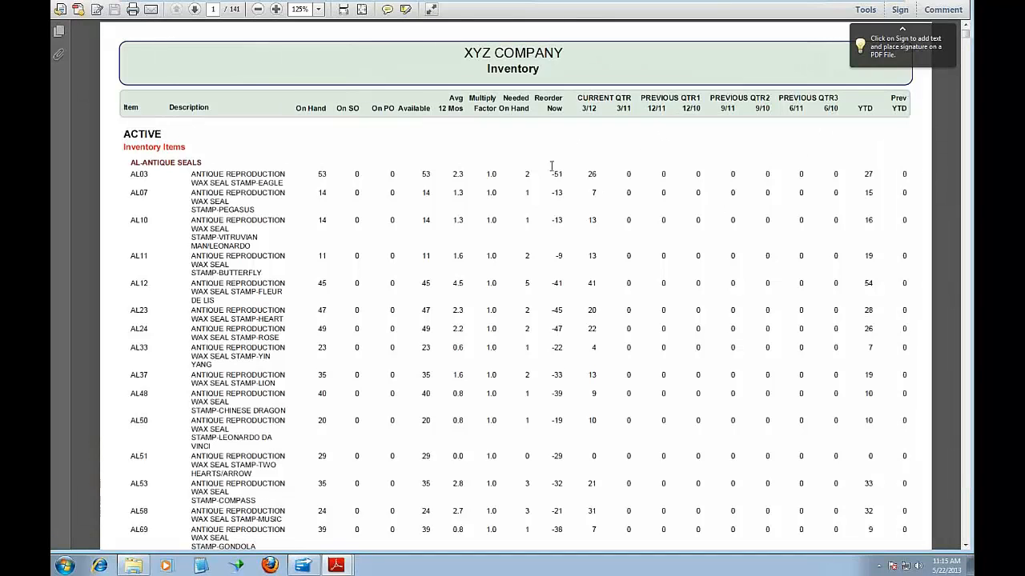
pyautogui.moveTo(553, 171); pyautogui.dragTo(559, 194)
# Shorten the inventory_main_example.pdf window and open the QQ CrystalReports_Inventory_bi_lot_numbers PDF from the folder in a maximized window
pyautogui.moveTo(783, 554); pyautogui.dragTo(793, 438)
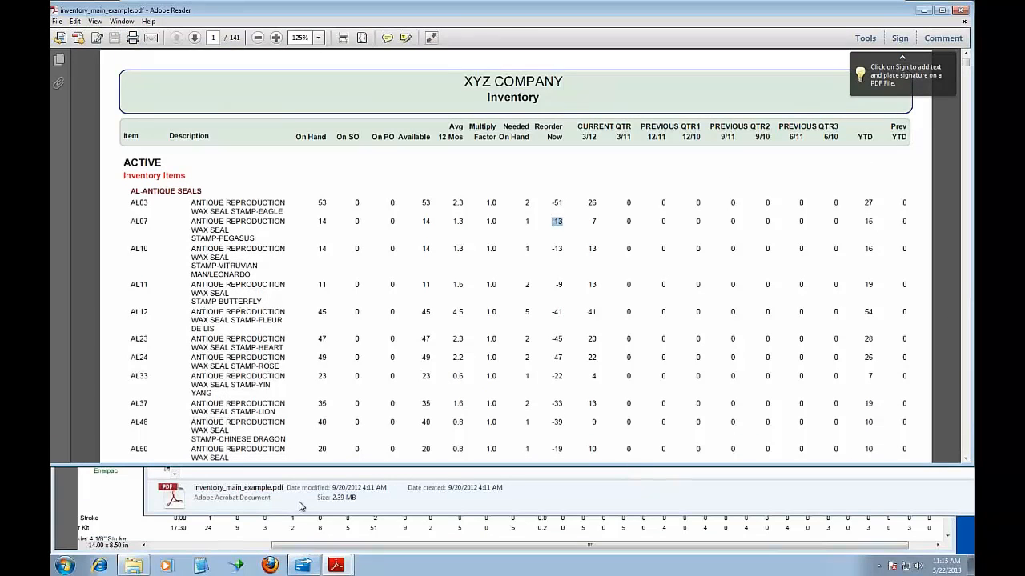
pyautogui.click(133, 565)
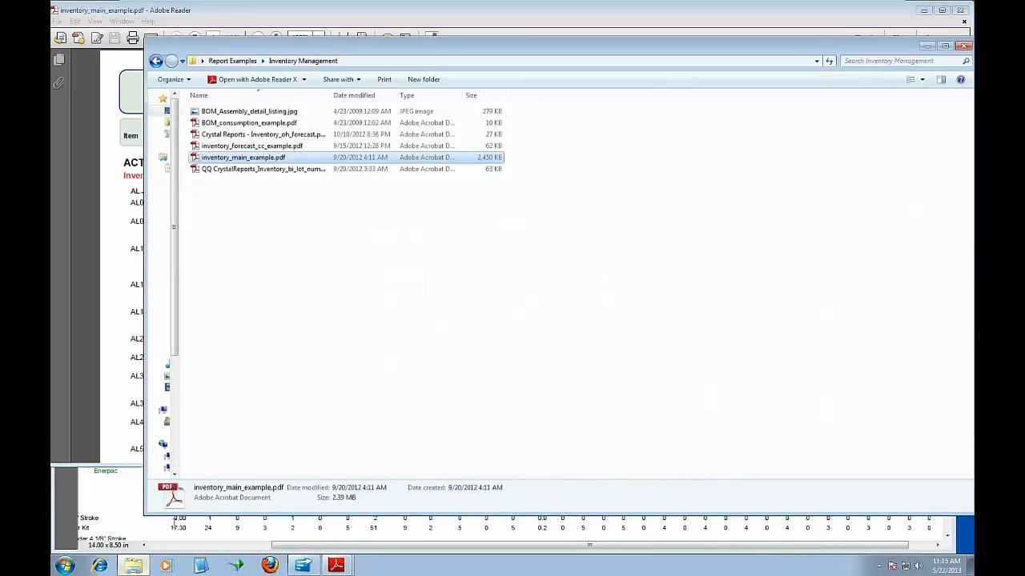
pyautogui.click(233, 171)
pyautogui.doubleClick(232, 171)
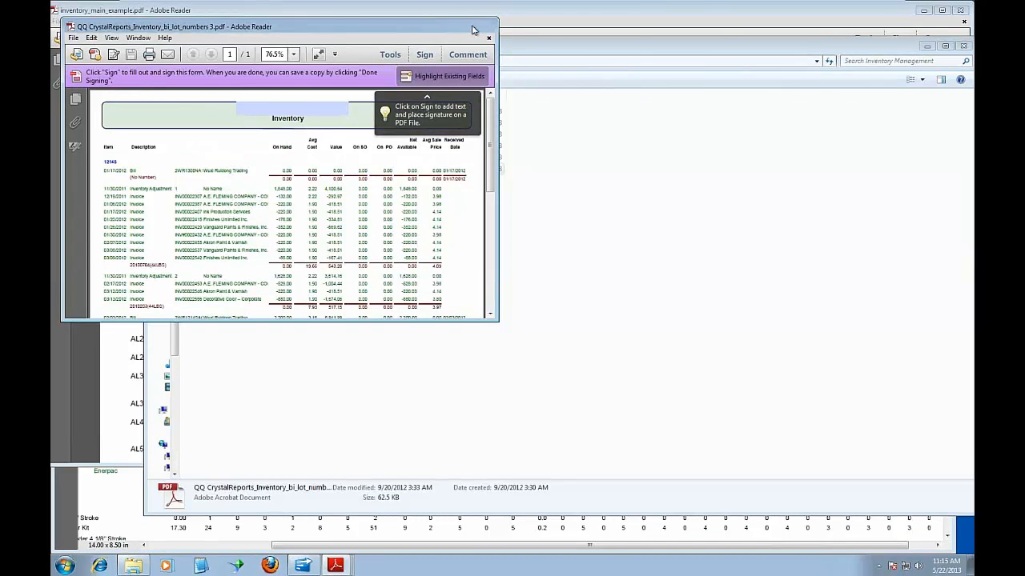
pyautogui.click(470, 27)
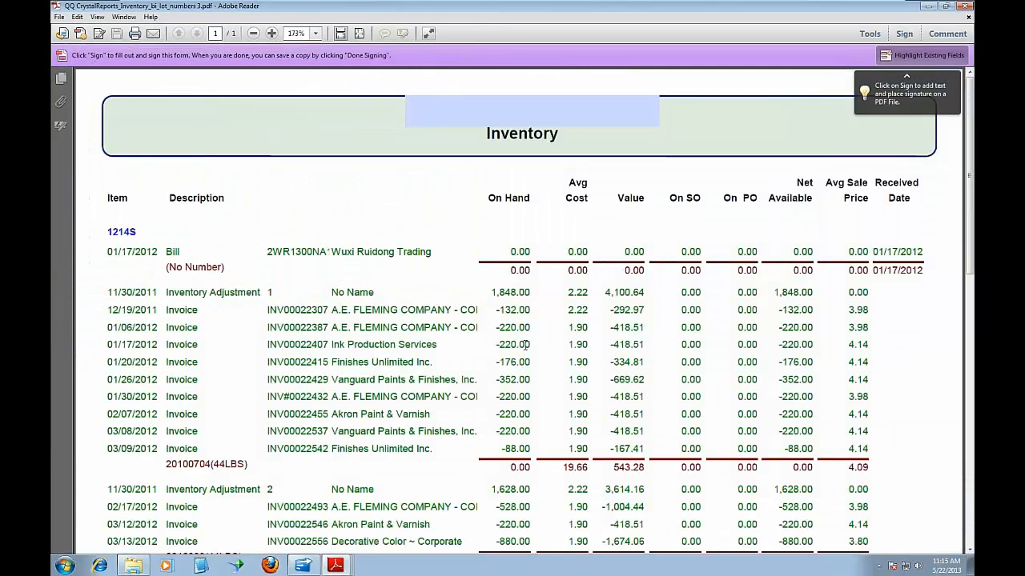
pyautogui.scroll(-2, 525, 345)
pyautogui.scroll(-2, 525, 346)
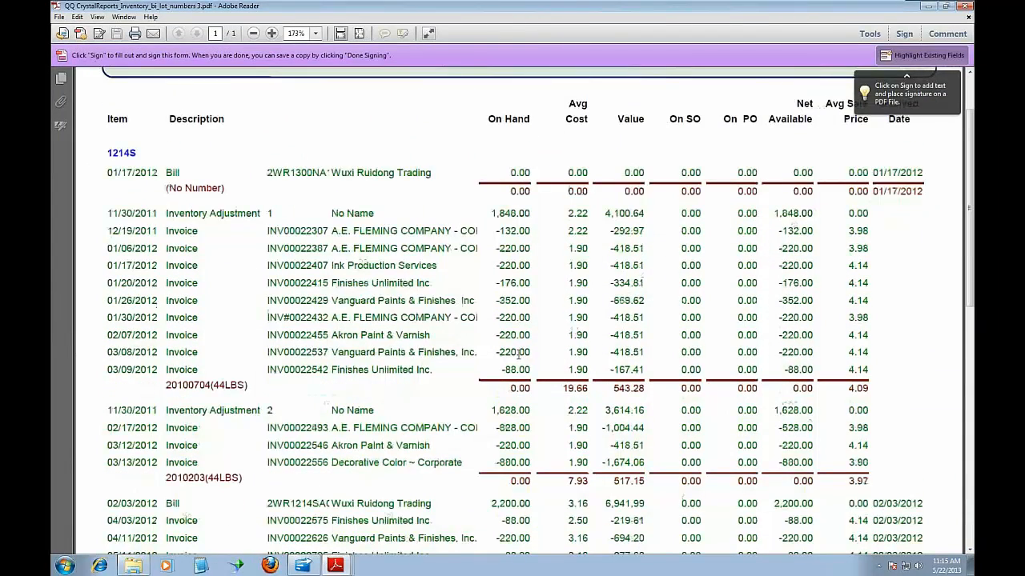
pyautogui.scroll(3, 518, 354)
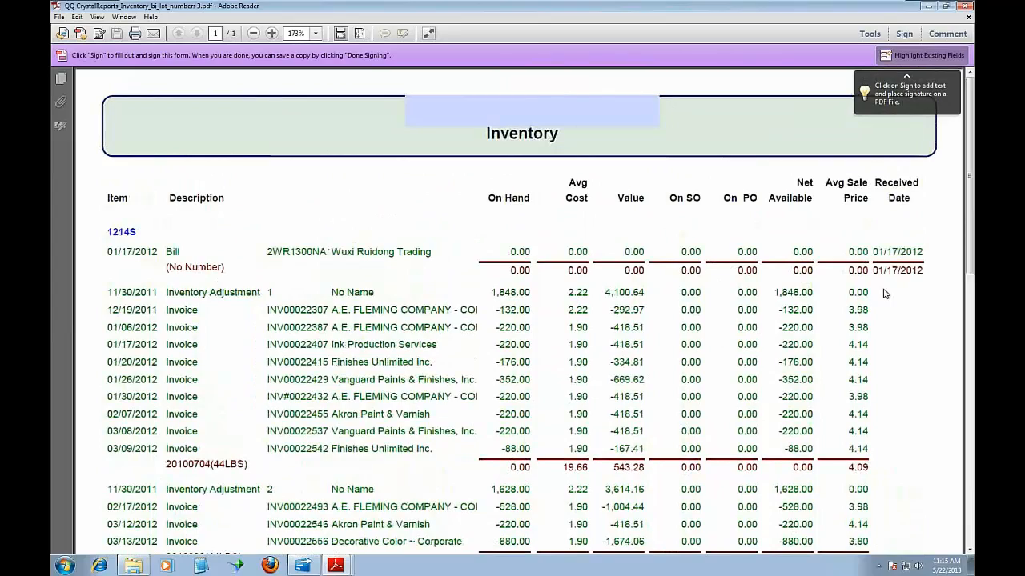
pyautogui.moveTo(969, 250); pyautogui.dragTo(954, 379)
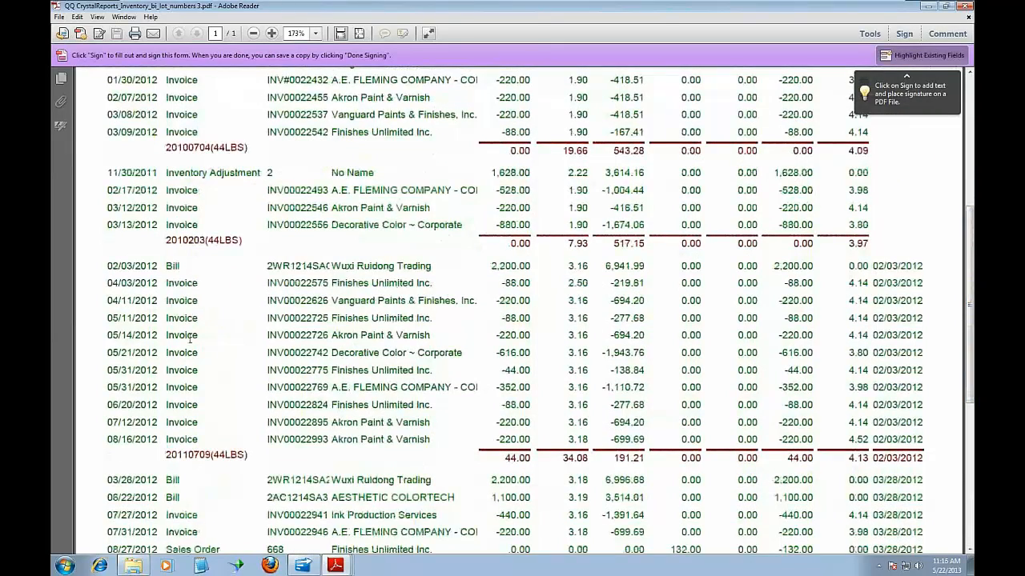
pyautogui.moveTo(166, 455); pyautogui.dragTo(253, 455)
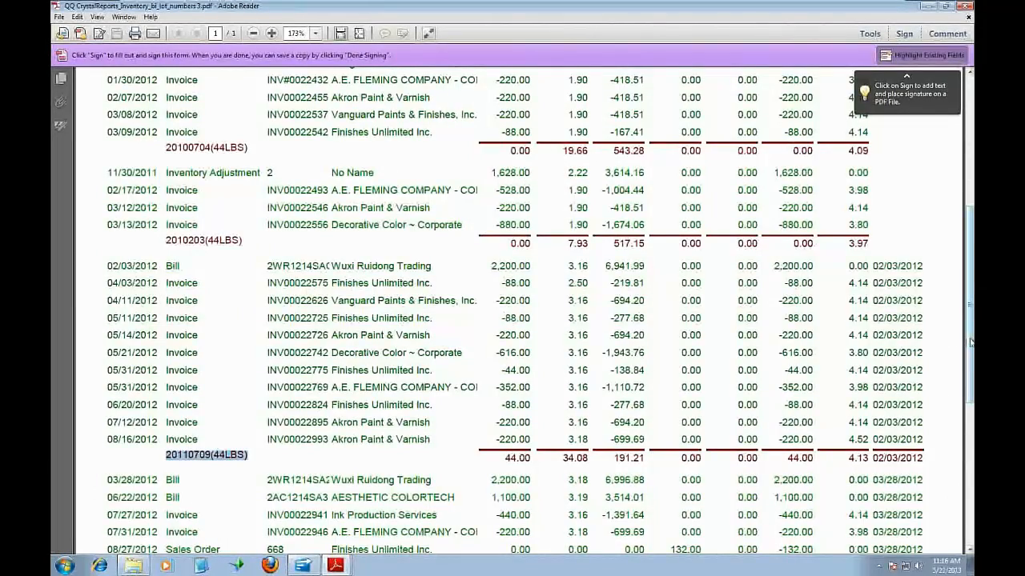
pyautogui.moveTo(970, 343); pyautogui.dragTo(970, 235)
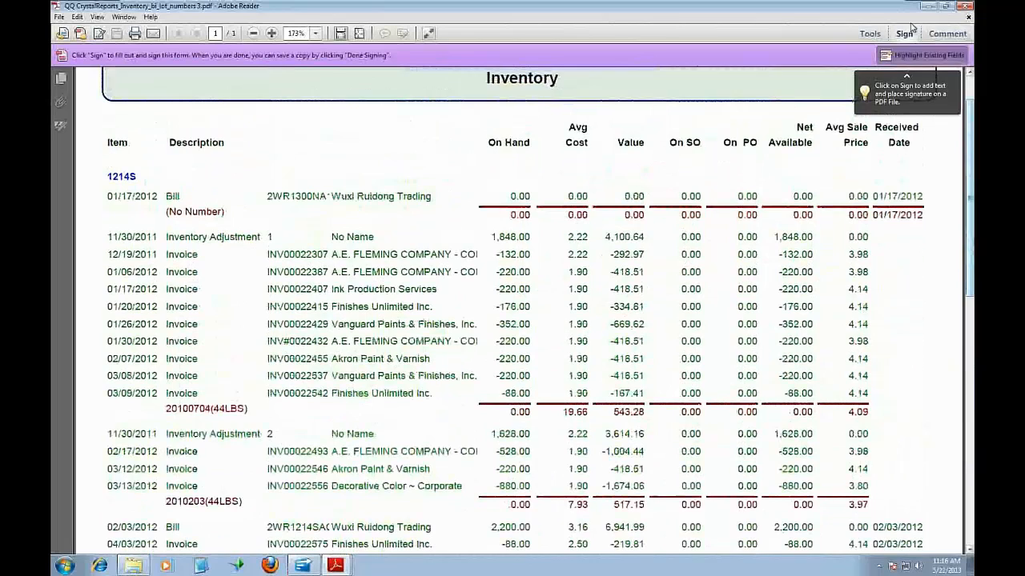
# Close the lot number report and the Inventory Management folder window
pyautogui.click(963, 5)
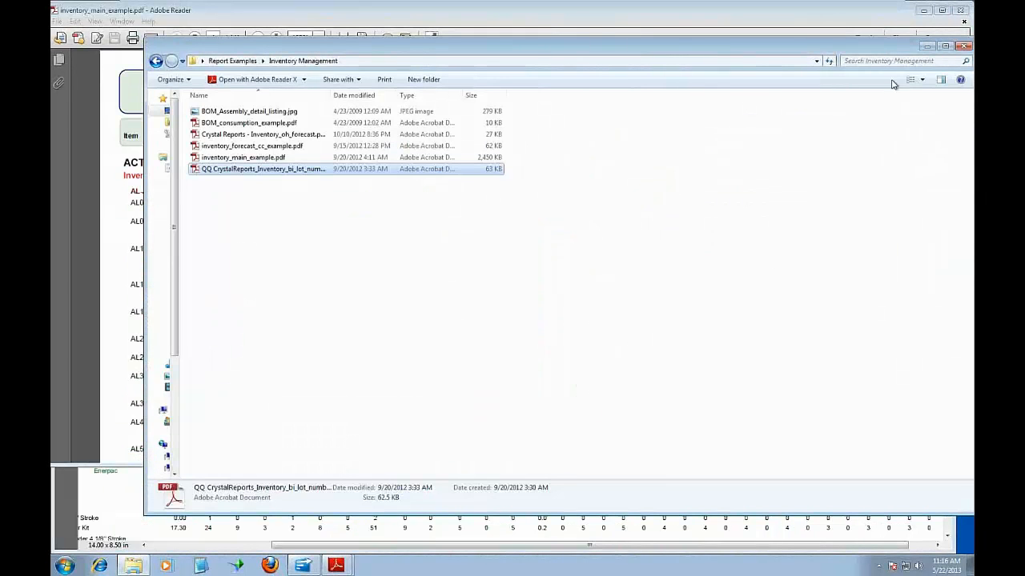
pyautogui.moveTo(891, 56); pyautogui.dragTo(851, 62)
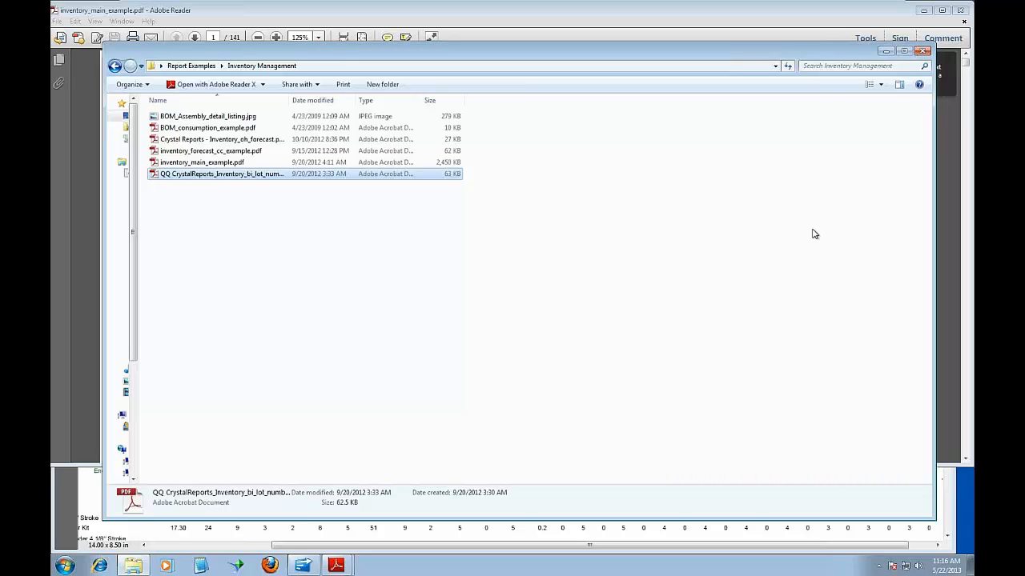
pyautogui.click(922, 51)
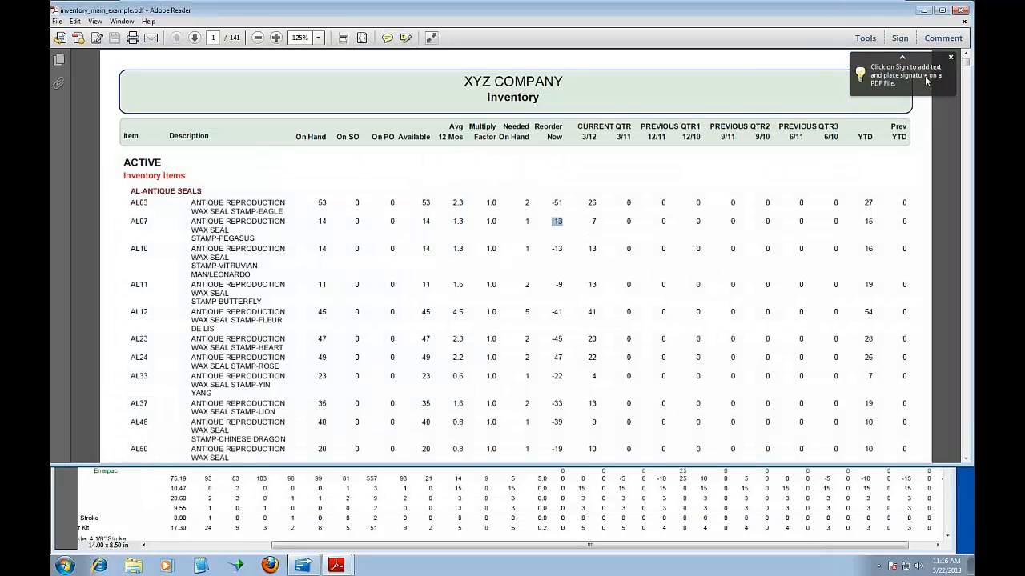
# Minimize the PDF report and the virtual machine, and switch to the Inventory_(PowerPivot_11.0.30)_webinar_wednesday.xlsx workbook in Excel
pyautogui.click(923, 10)
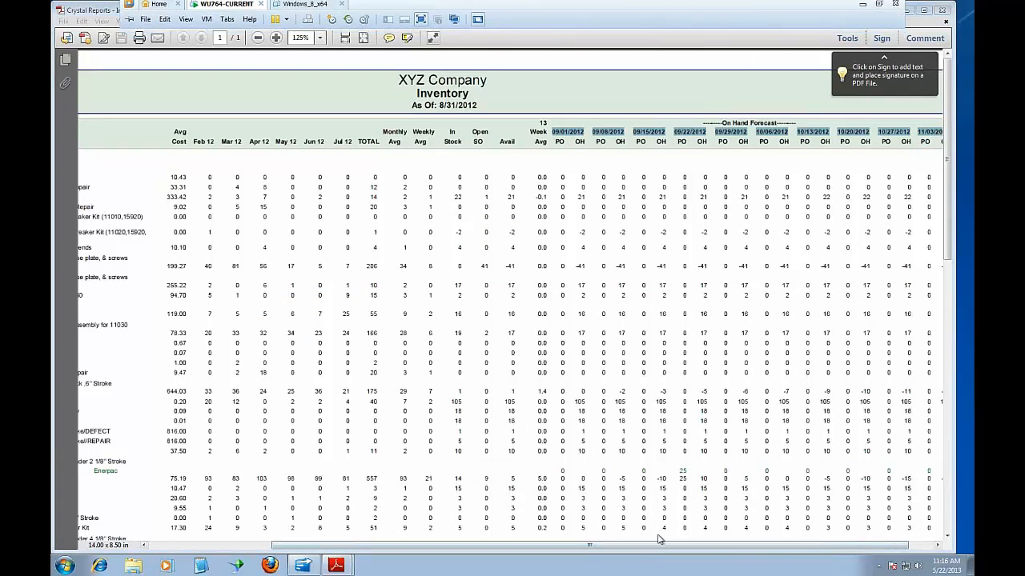
pyautogui.click(861, 11)
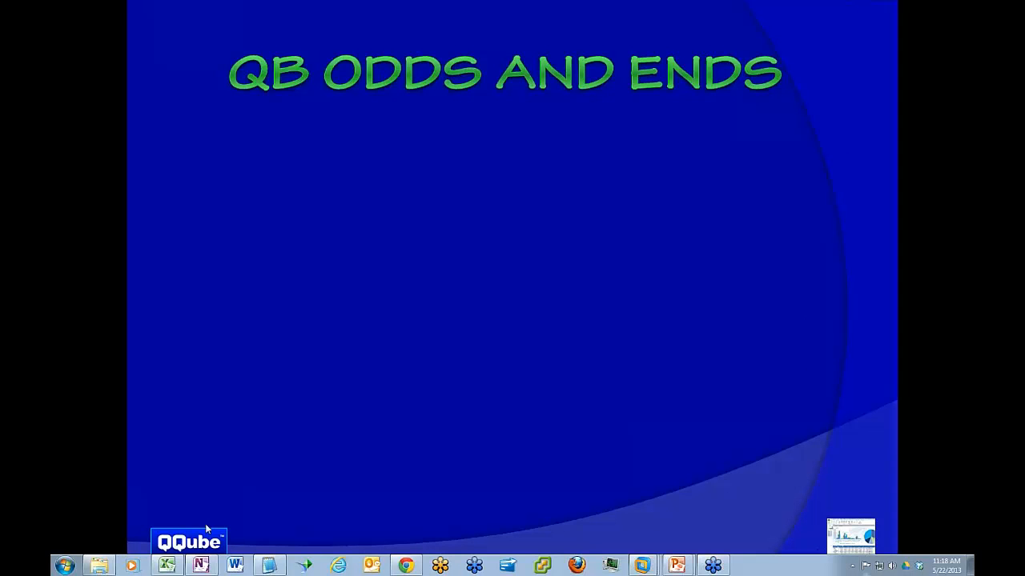
pyautogui.click(167, 566)
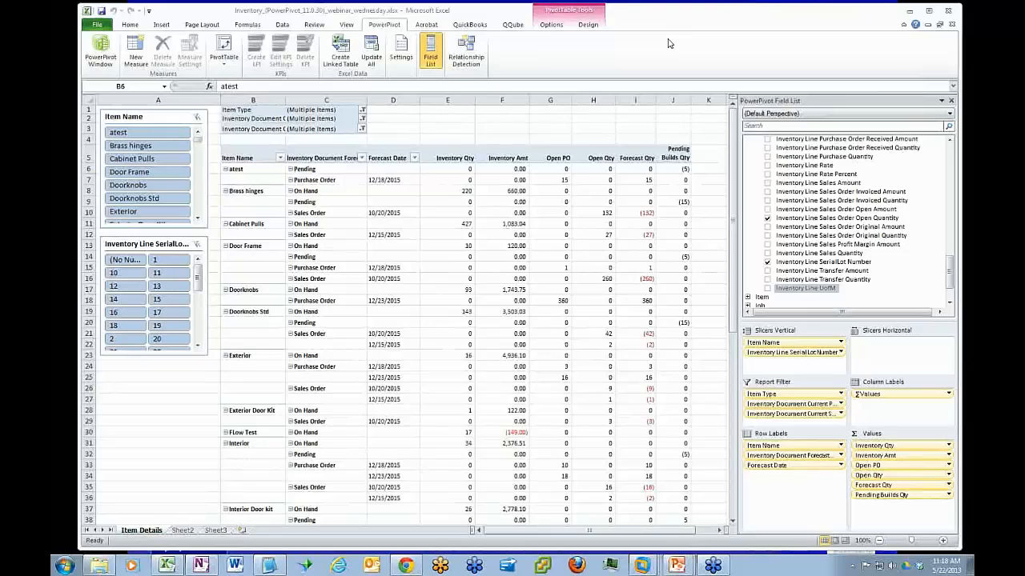
pyautogui.click(269, 177)
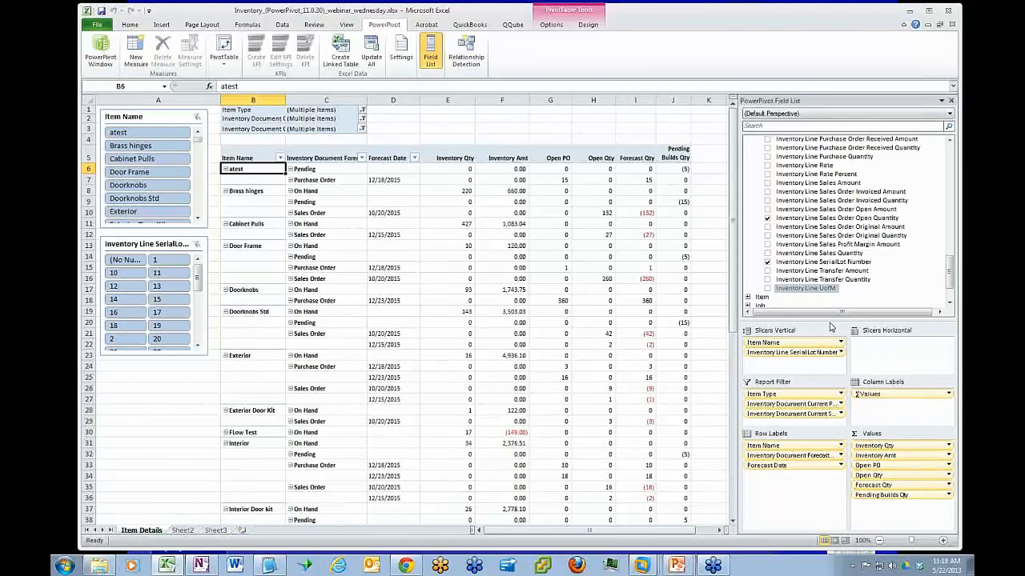
# Enlarge the field area of the PowerPivot Field List and review the available perspectives, keeping the Default Perspective
pyautogui.moveTo(827, 320); pyautogui.dragTo(849, 444)
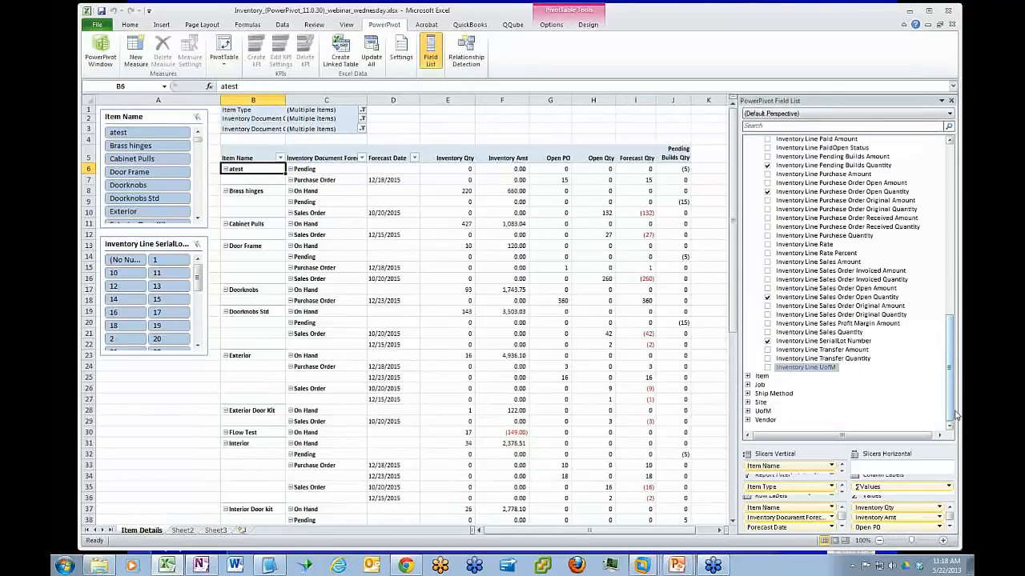
pyautogui.click(949, 114)
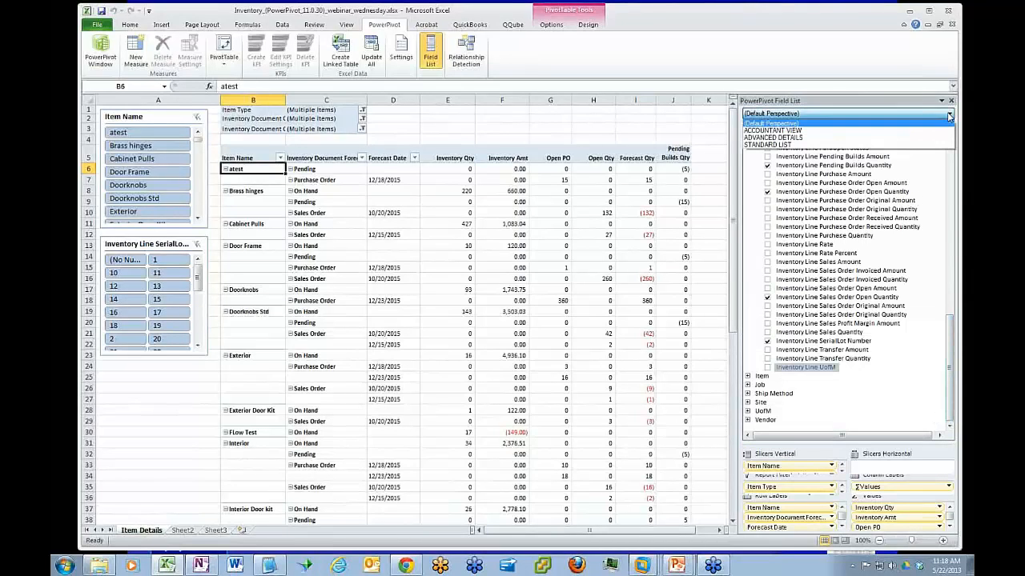
pyautogui.click(867, 124)
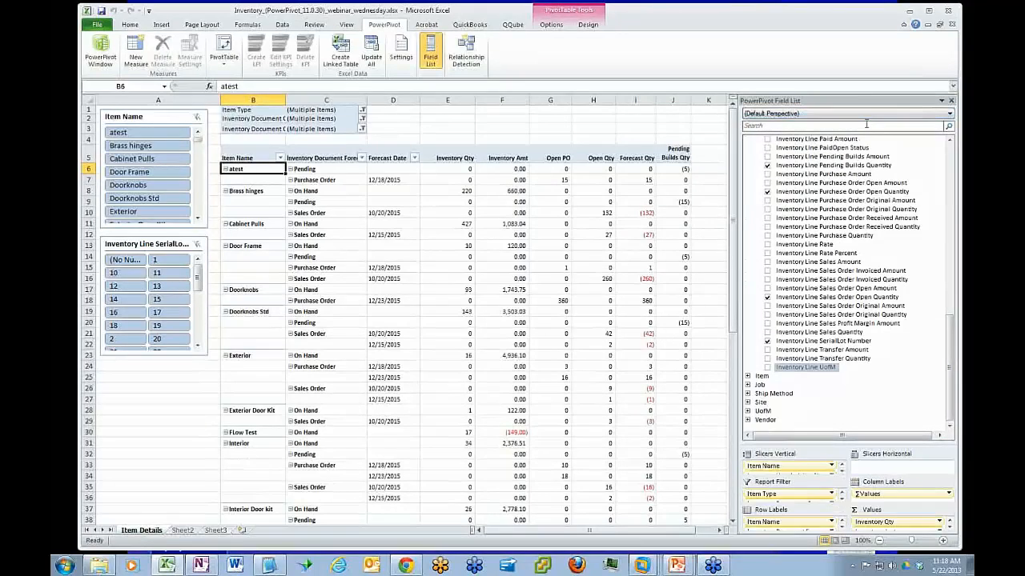
pyautogui.moveTo(951, 365); pyautogui.dragTo(955, 398)
# Open the PowerPivot window, look through the INVENTORY DETAILS and Item tables, and close it
pyautogui.click(104, 50)
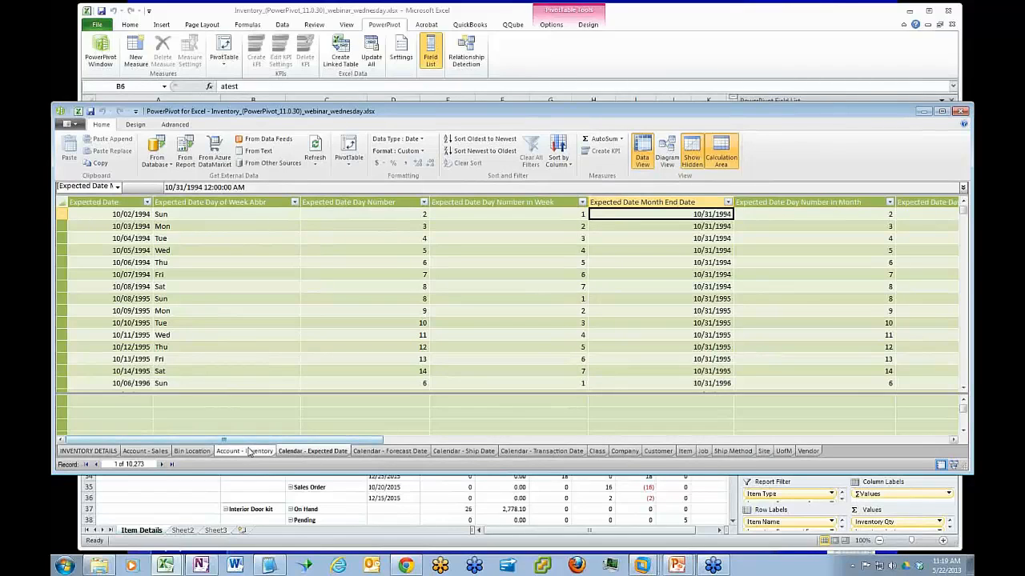
pyautogui.click(107, 452)
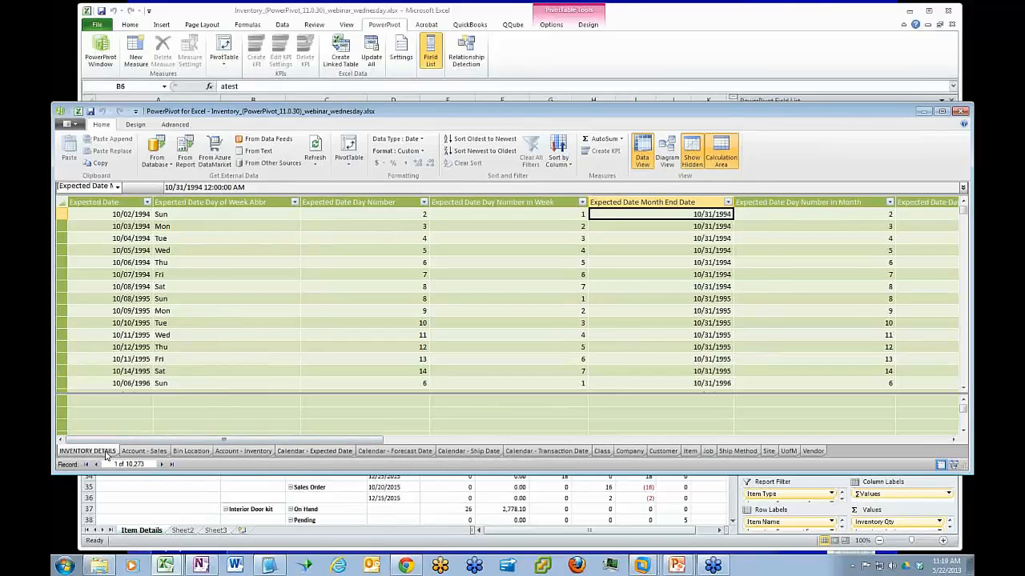
pyautogui.click(690, 452)
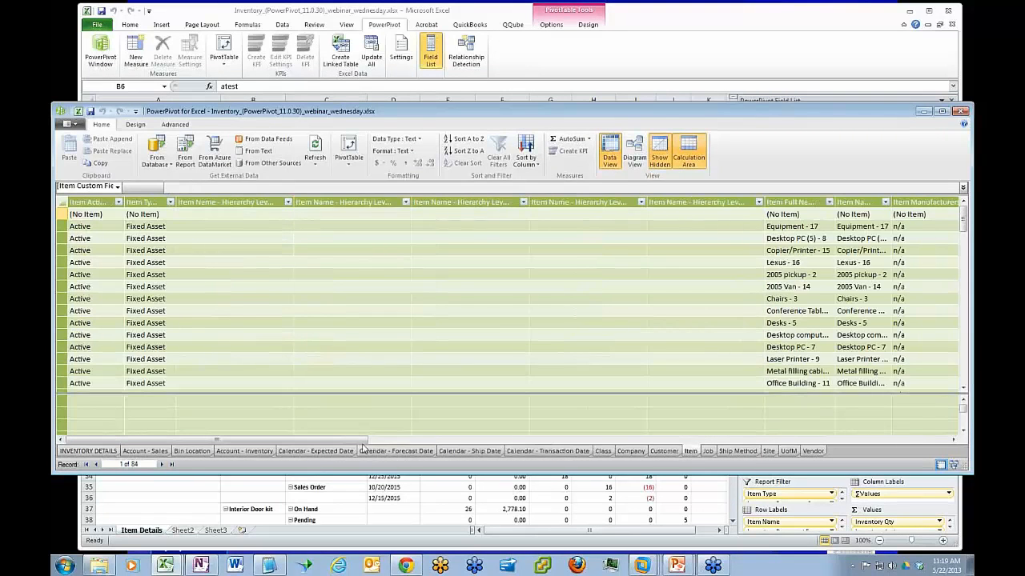
pyautogui.moveTo(330, 443); pyautogui.dragTo(346, 456)
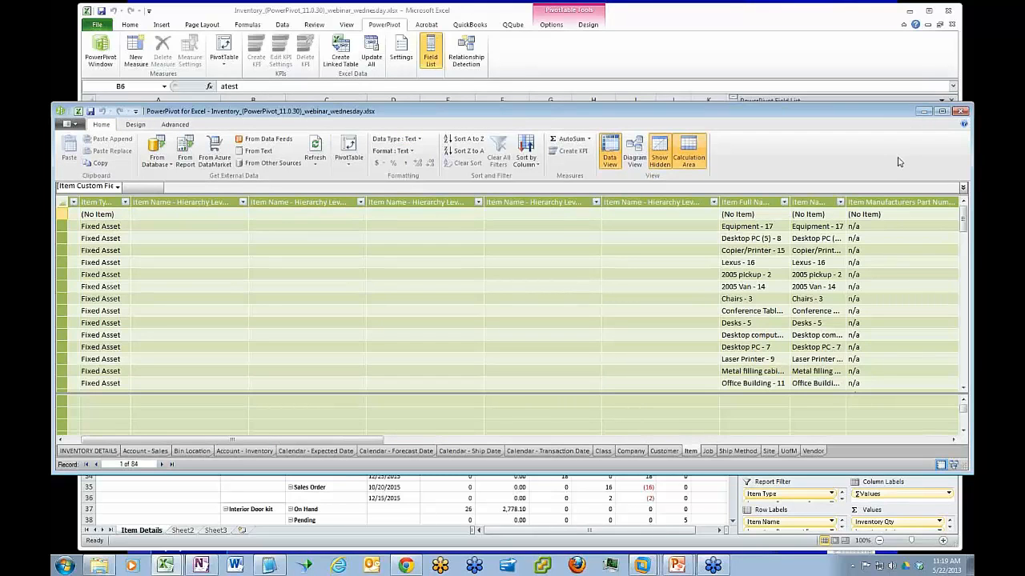
pyautogui.click(961, 112)
pyautogui.click(961, 111)
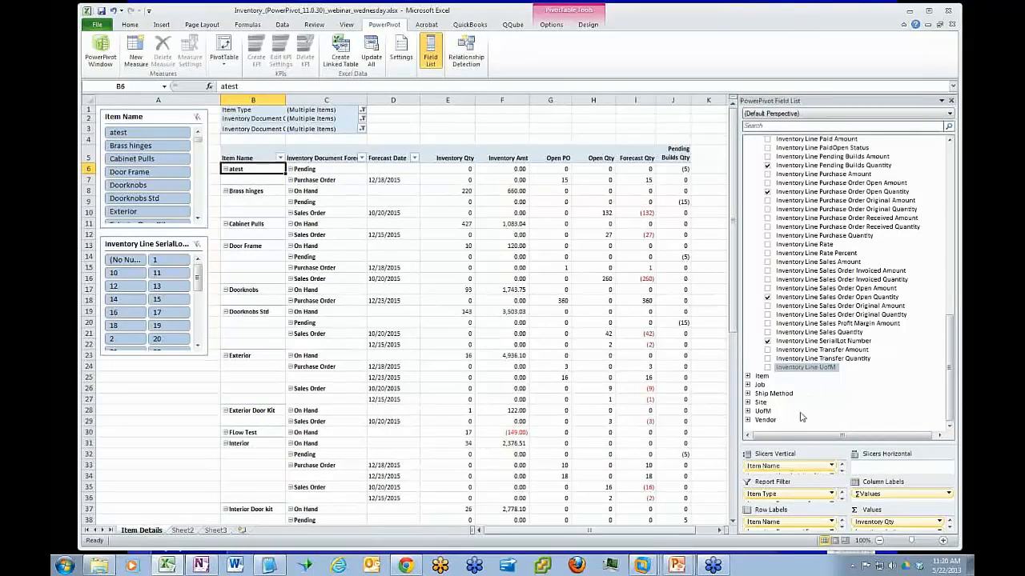
# Shrink the field area of the PowerPivot Field List to enlarge the layout areas, and look through the Values fields
pyautogui.moveTo(820, 443); pyautogui.dragTo(820, 344)
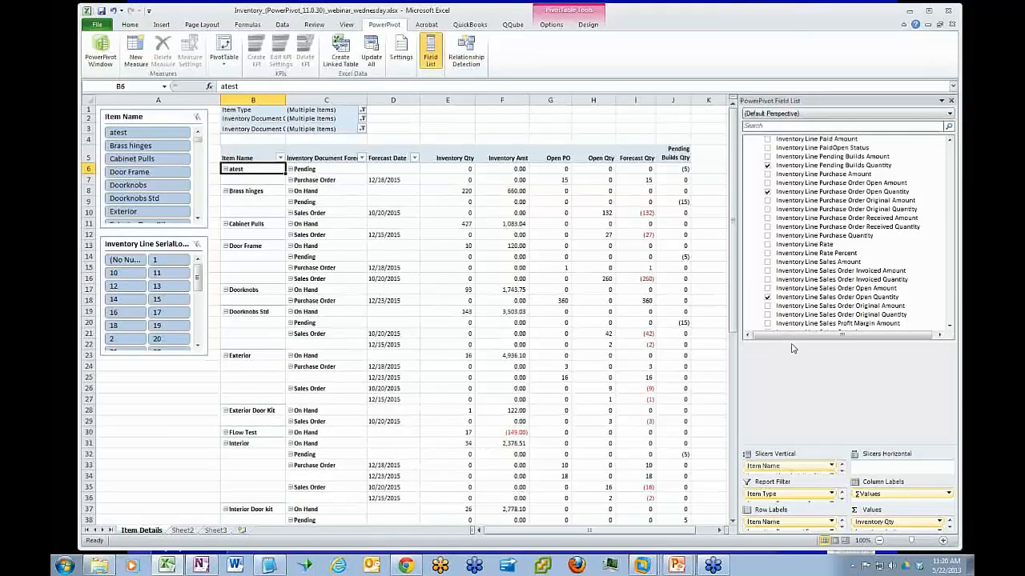
pyautogui.moveTo(949, 501); pyautogui.dragTo(950, 518)
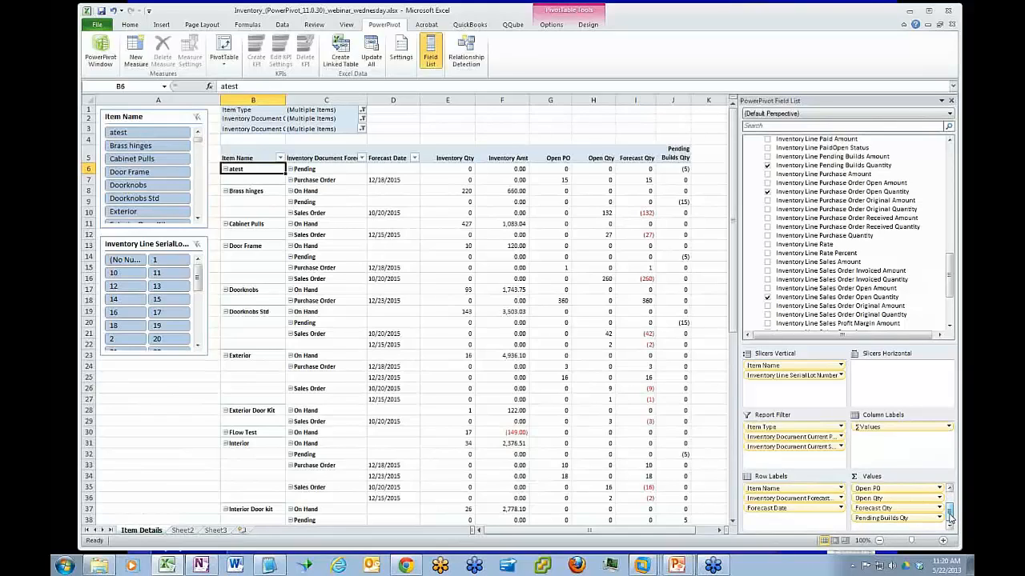
pyautogui.moveTo(950, 519); pyautogui.dragTo(952, 499)
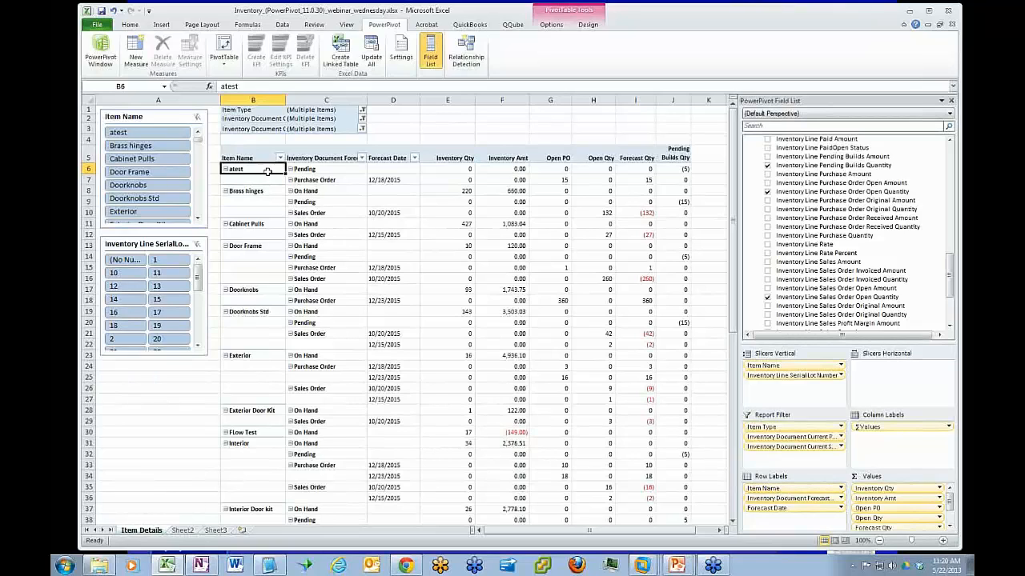
# Remove the inventory document forecast type and Forecast Date from the row labels and select the Brass hinges item
pyautogui.click(331, 170)
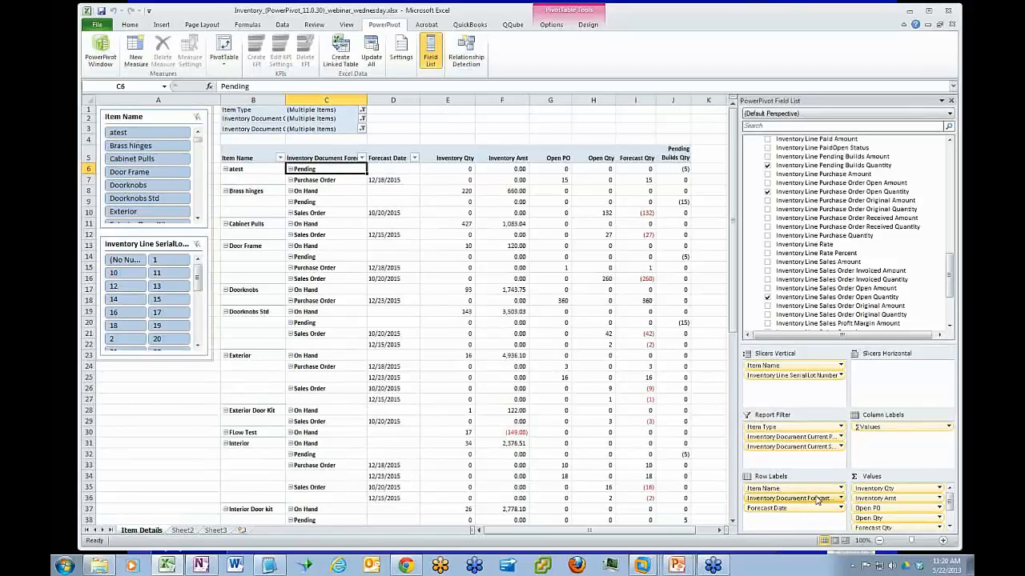
pyautogui.moveTo(818, 501); pyautogui.dragTo(872, 299)
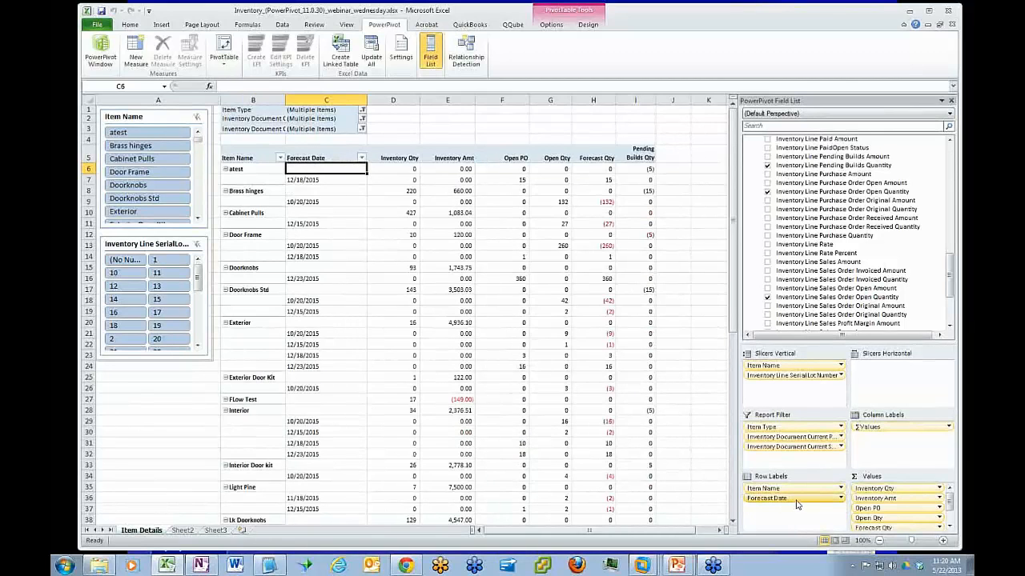
pyautogui.moveTo(798, 504); pyautogui.dragTo(842, 315)
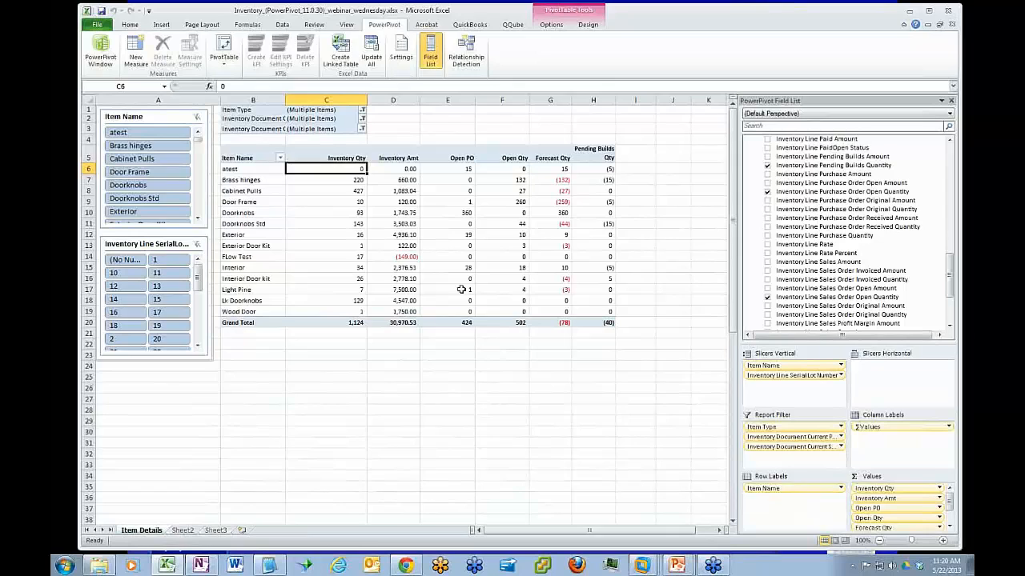
pyautogui.click(354, 183)
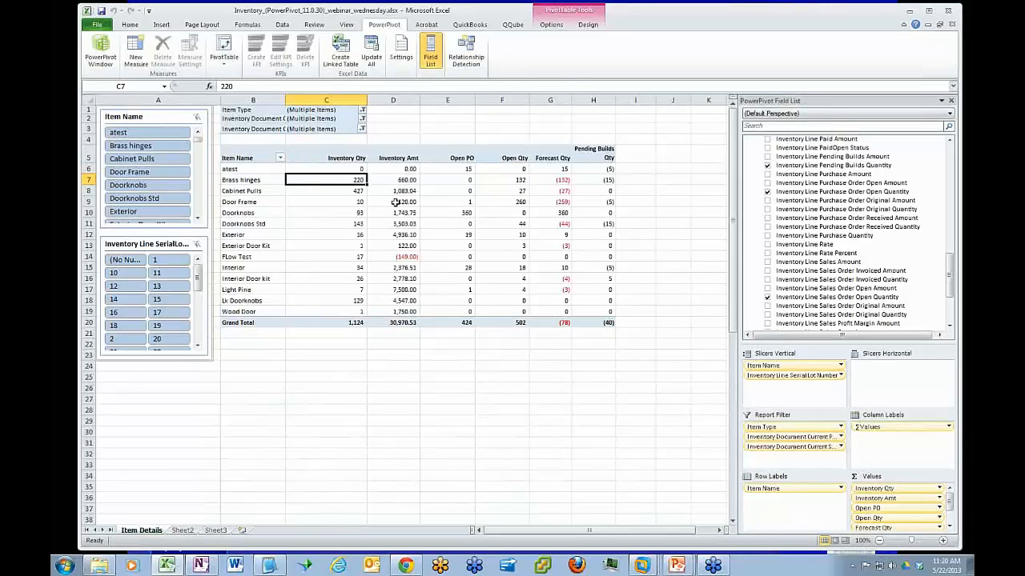
pyautogui.click(259, 180)
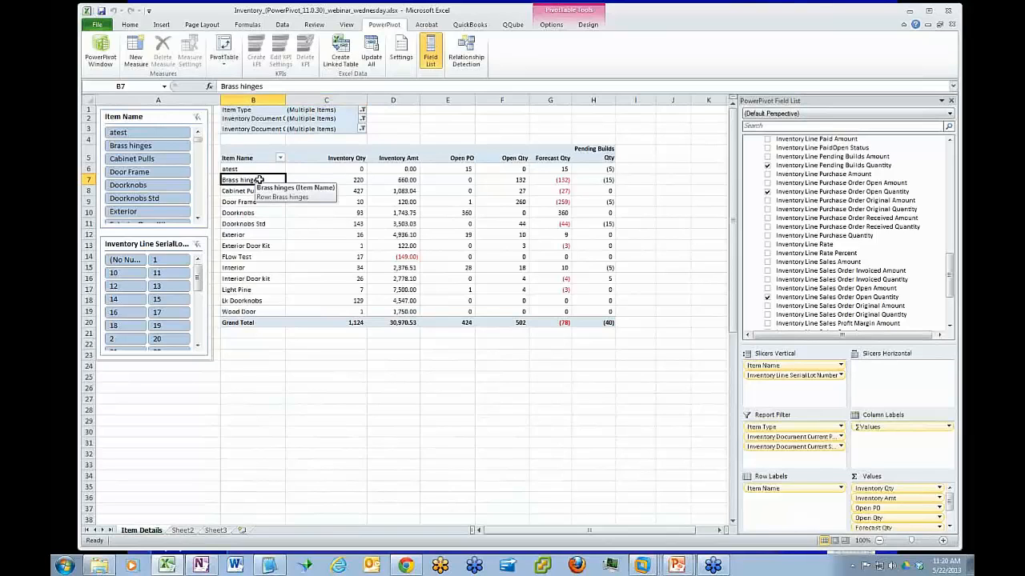
# Break the items down by Inventory Line SerialLot Number in the row labels and remove that field again
pyautogui.moveTo(950, 276); pyautogui.dragTo(951, 299)
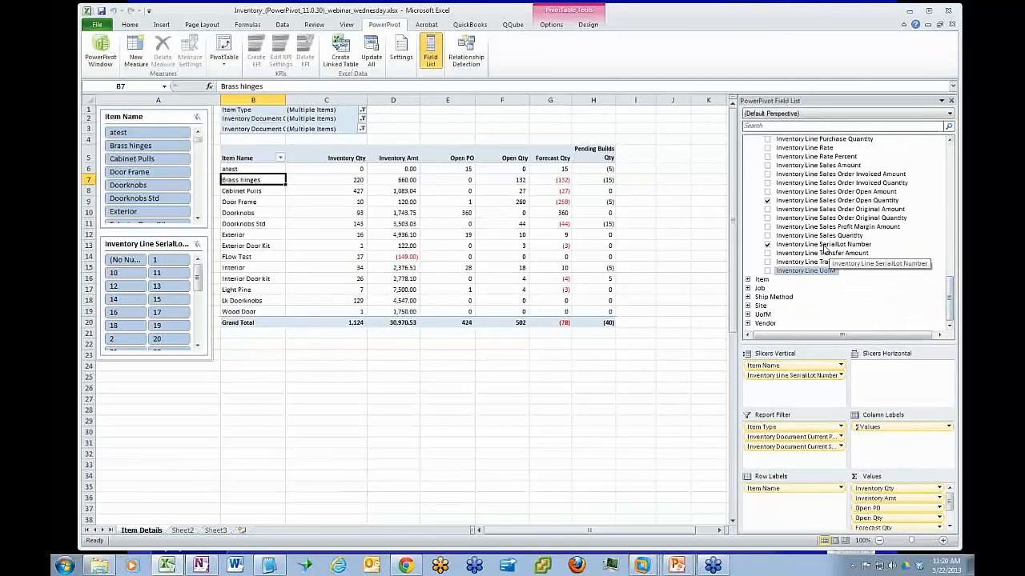
pyautogui.moveTo(805, 271); pyautogui.dragTo(807, 499)
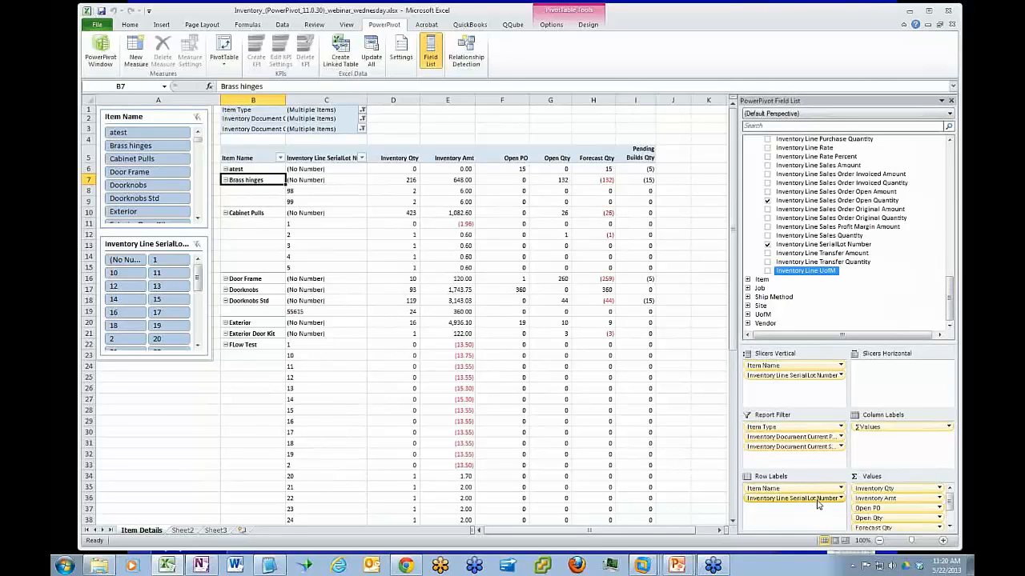
pyautogui.moveTo(818, 503); pyautogui.dragTo(865, 310)
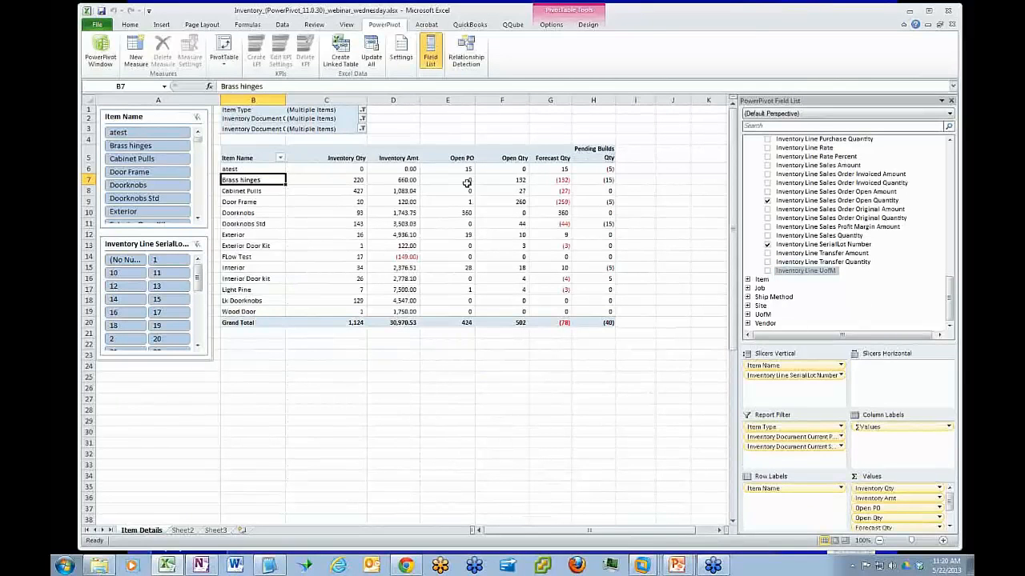
# Widen column B slightly and review the Item Type filter, keeping Inventory Assembly Item and Inventory Item selected
pyautogui.moveTo(286, 103); pyautogui.dragTo(301, 102)
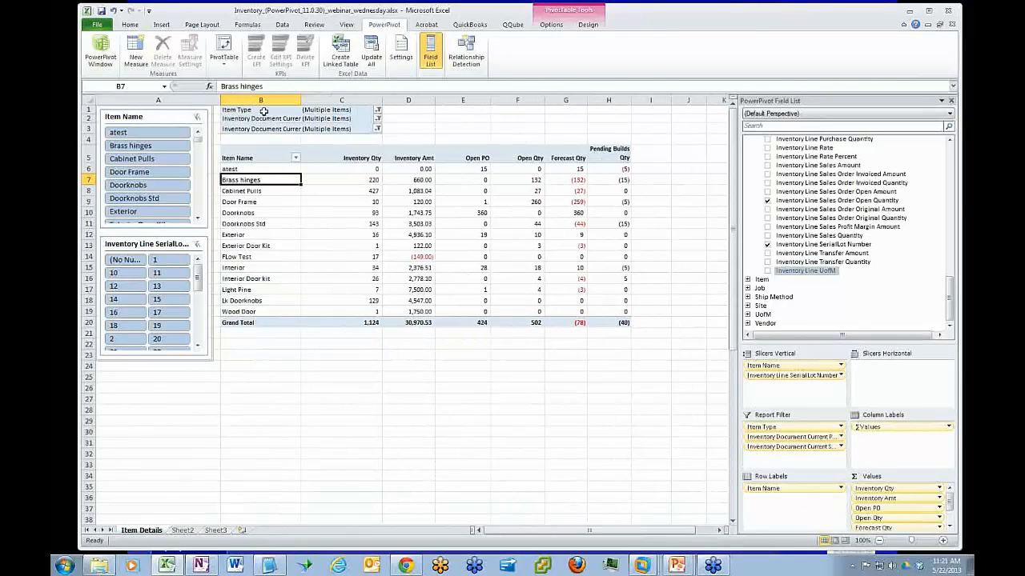
pyautogui.click(264, 110)
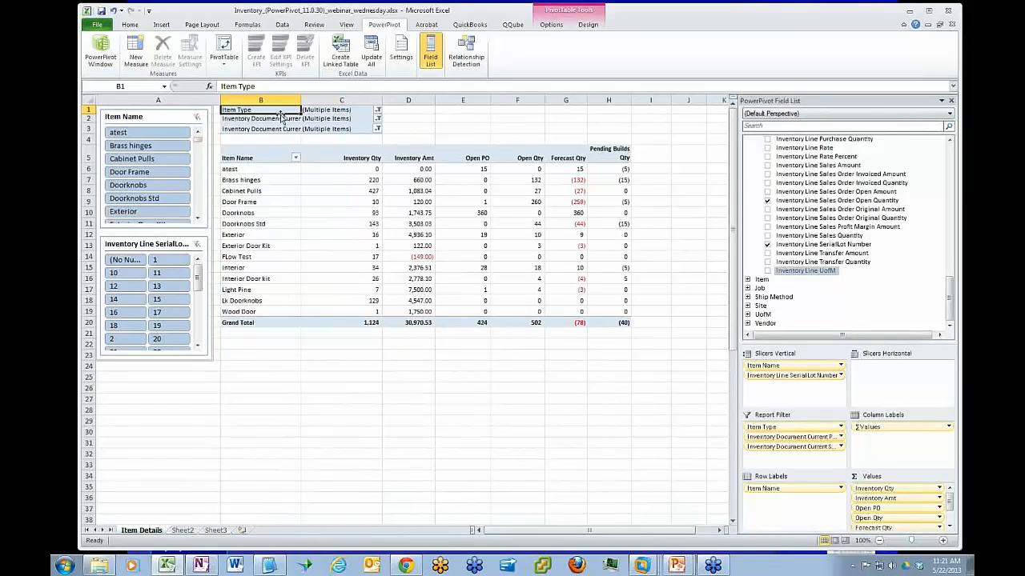
pyautogui.click(378, 112)
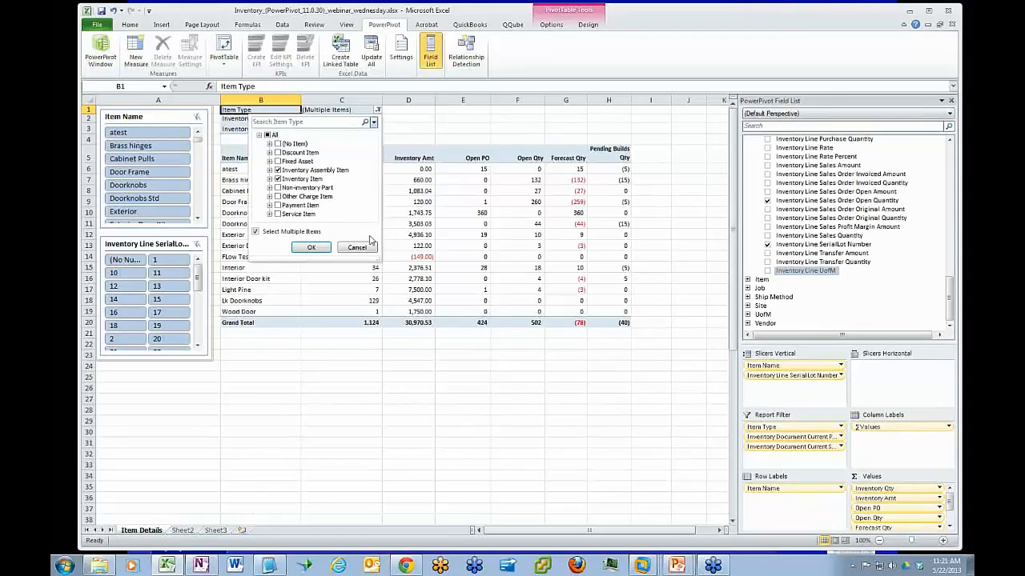
pyautogui.click(311, 248)
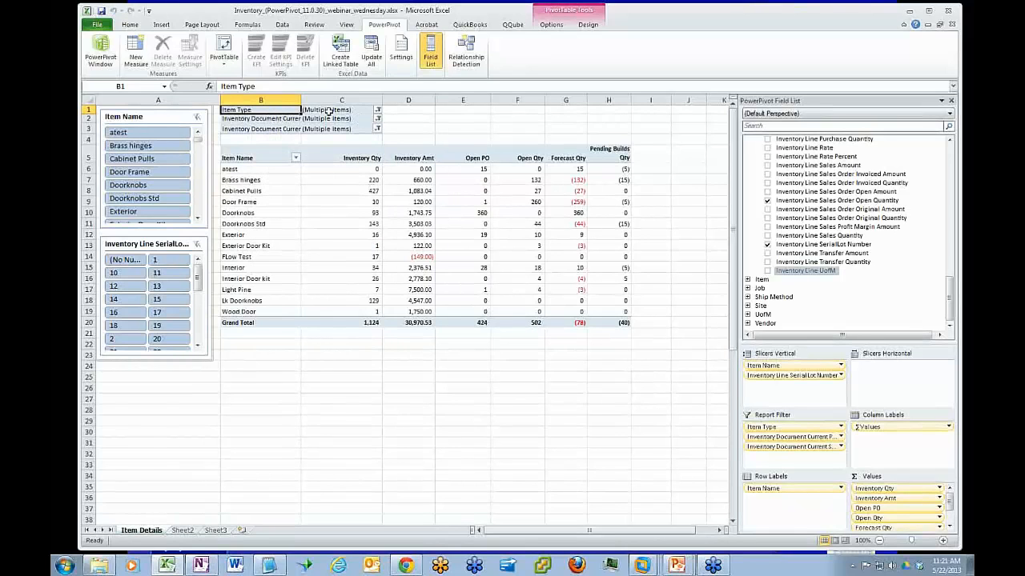
# Widen column B to fit the full report filter names and select the Current PO Status and Current SO Status labels
pyautogui.moveTo(301, 100); pyautogui.dragTo(340, 100)
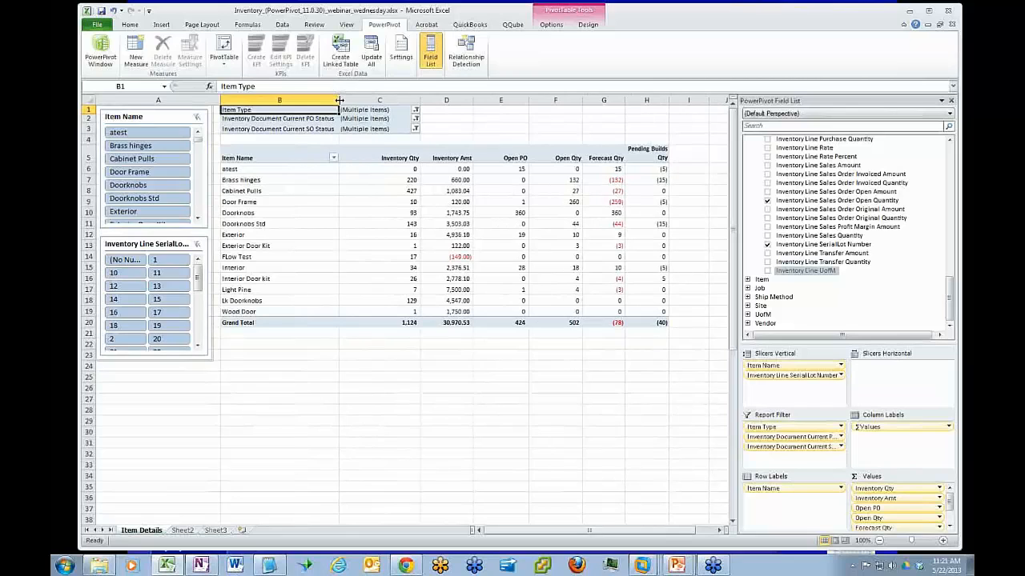
pyautogui.click(289, 119)
pyautogui.click(294, 129)
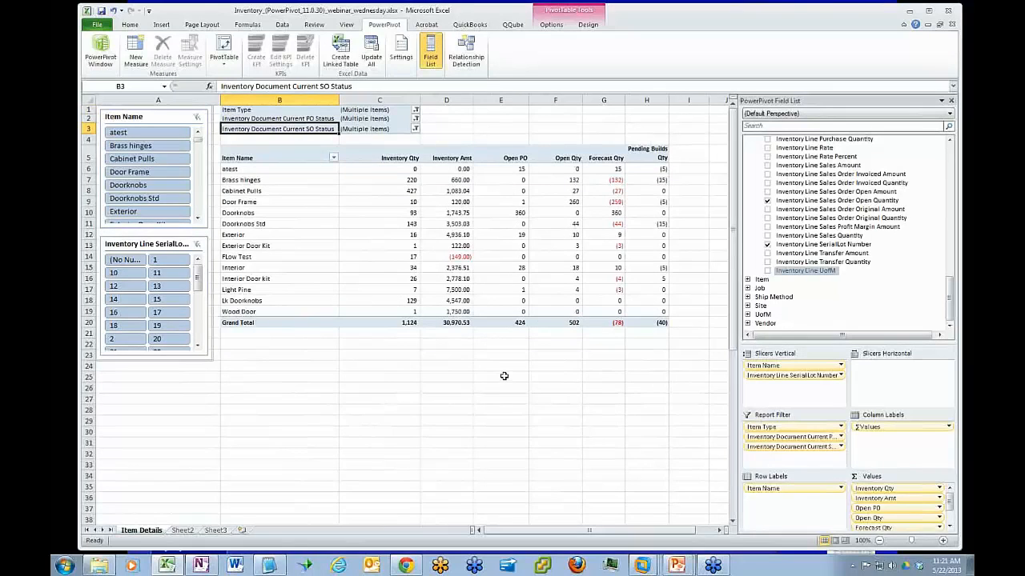
# Filter the pivot table by the items Door Frame, Doorknobs and Doorknobs Std in turn, and clear the item filter
pyautogui.click(146, 116)
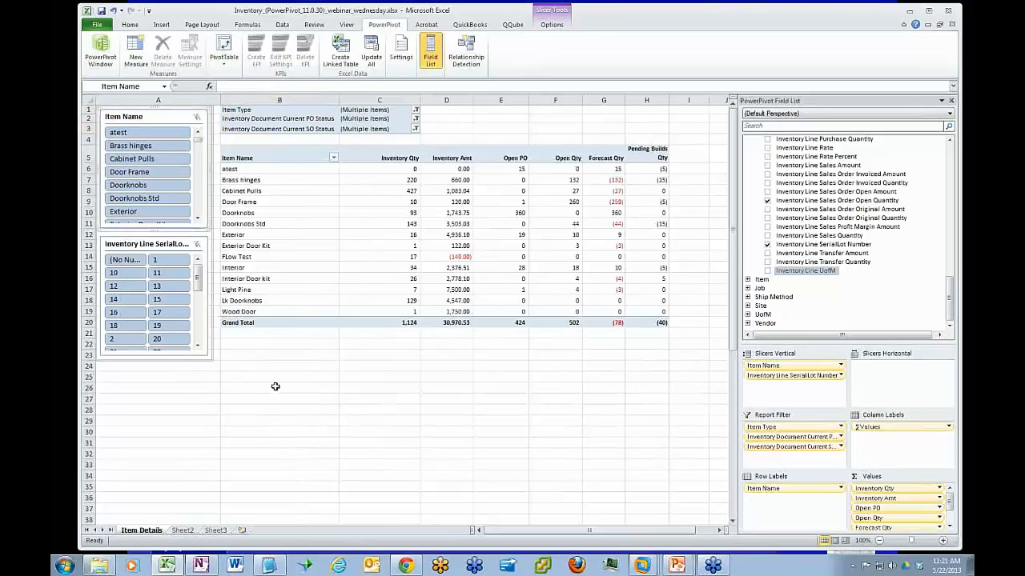
pyautogui.click(142, 174)
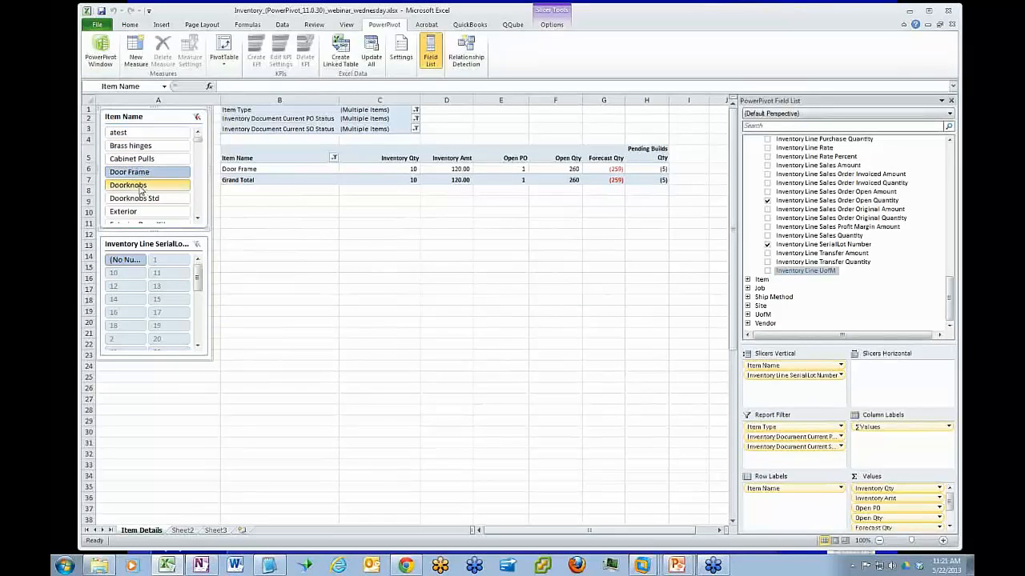
pyautogui.click(140, 187)
pyautogui.click(140, 198)
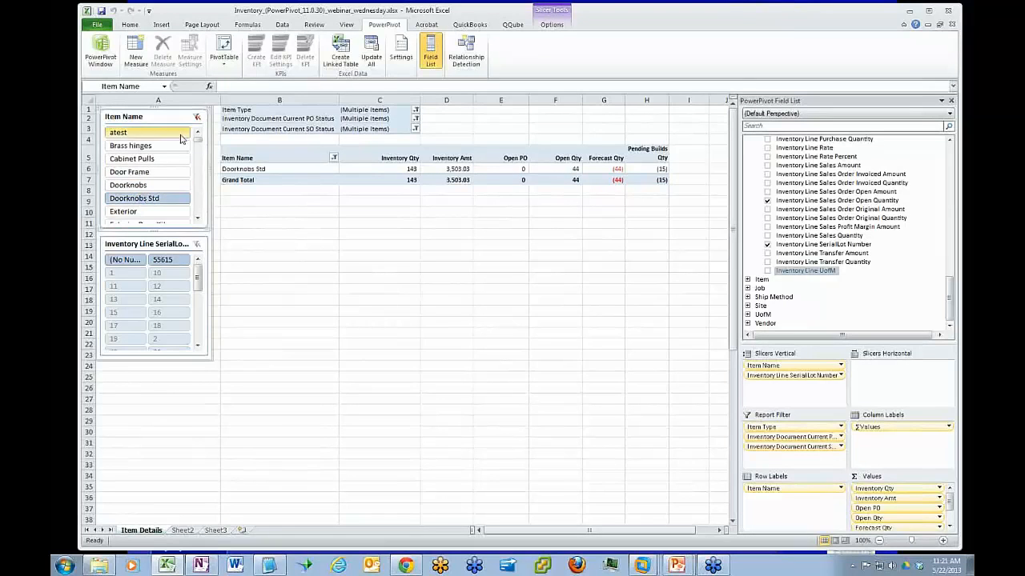
pyautogui.click(197, 117)
# Filter the pivot table by serial/lot number 9956 and switch the filter to 9957
pyautogui.moveTo(196, 290); pyautogui.dragTo(148, 337)
pyautogui.click(128, 326)
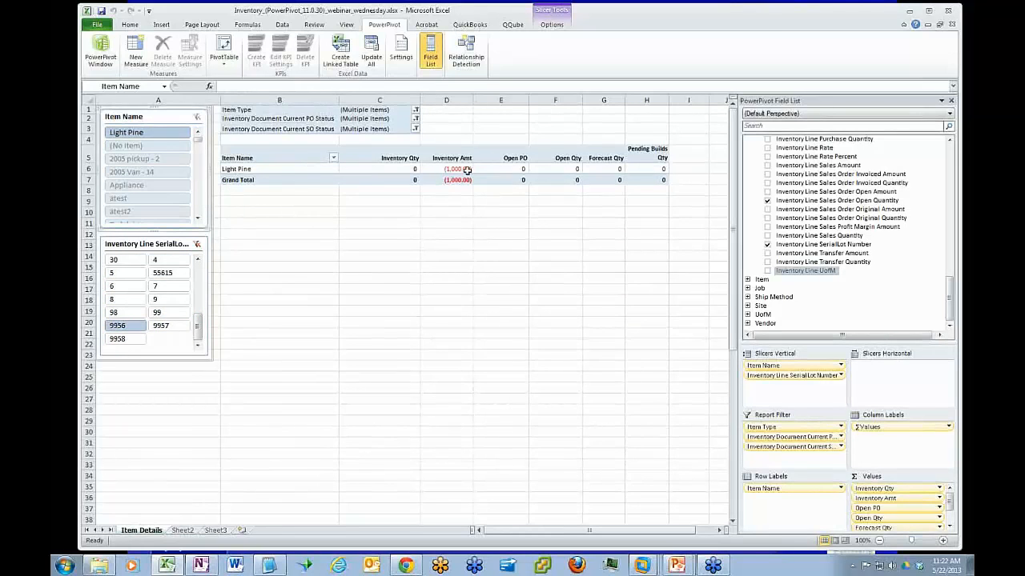
pyautogui.click(164, 328)
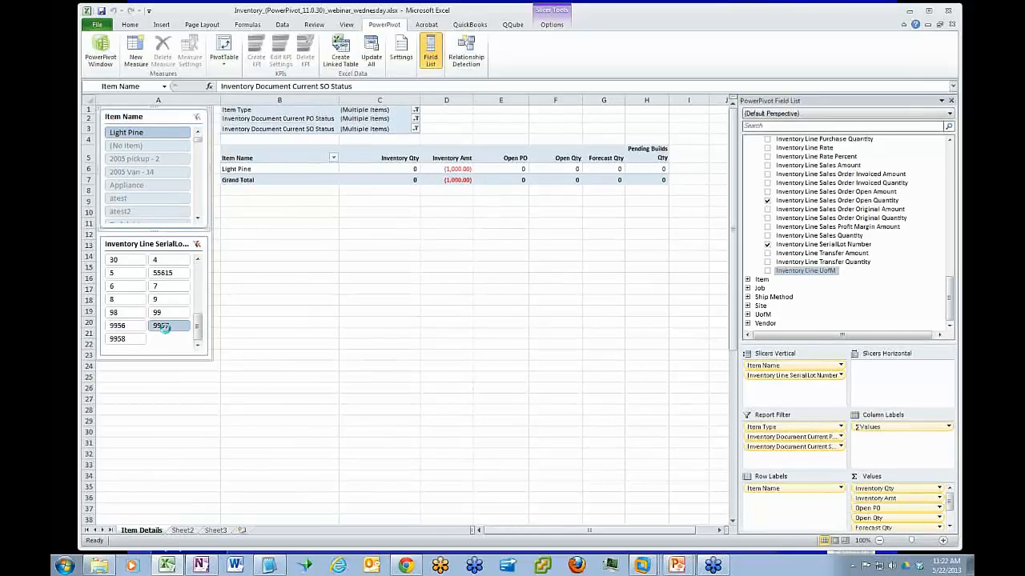
# Filter the pivot table by serial/lot number 55615 and clear the serial/lot filter
pyautogui.click(162, 272)
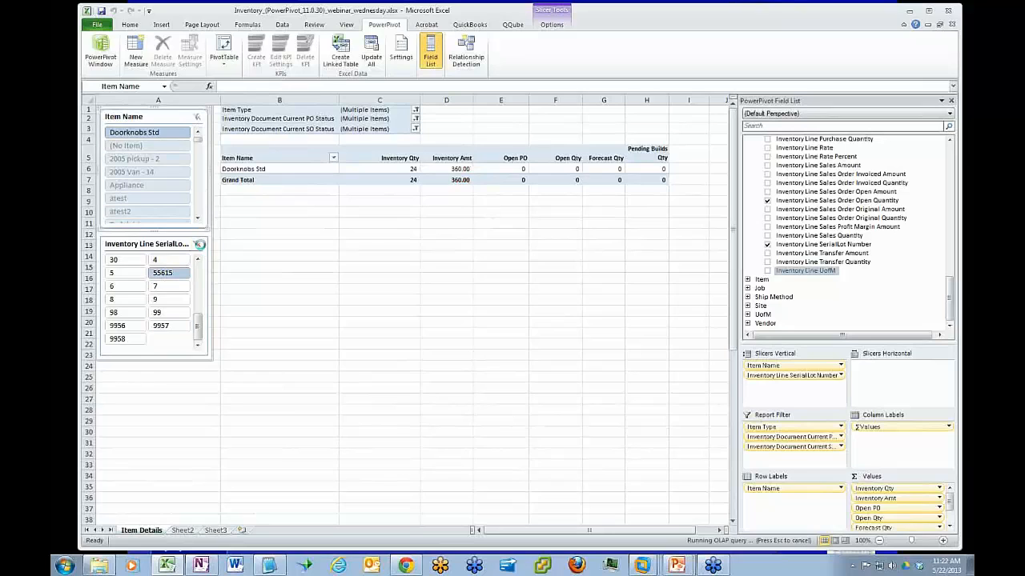
pyautogui.click(197, 244)
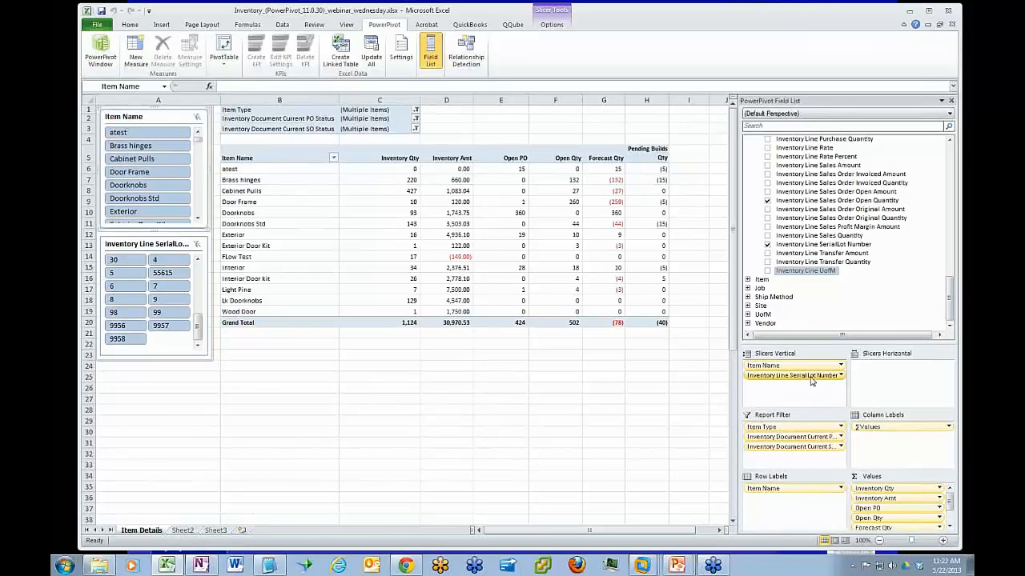
# Remove the Inventory Line SerialLot Number slicer and enlarge the field list's area for available fields
pyautogui.moveTo(810, 376); pyautogui.dragTo(883, 276)
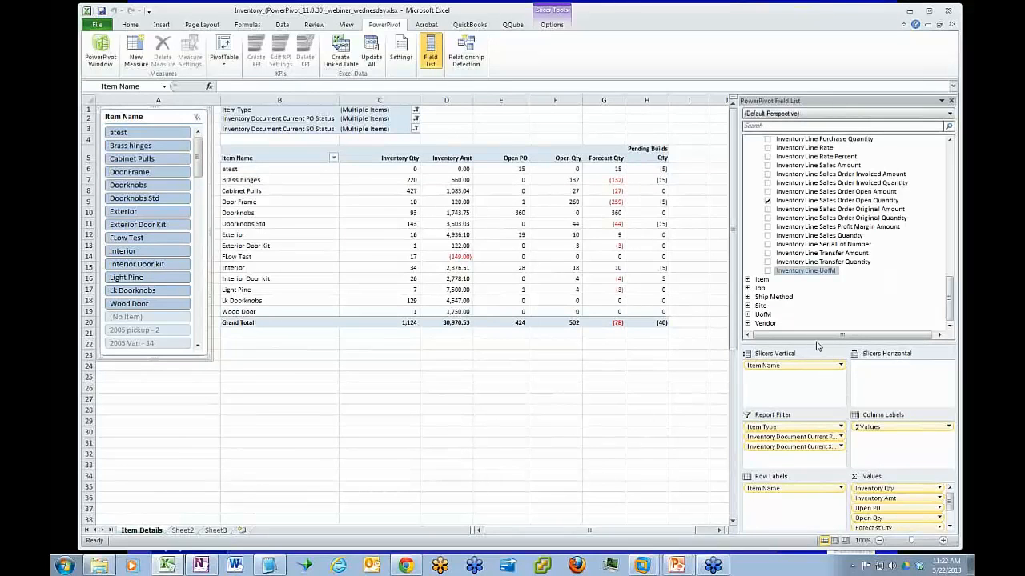
pyautogui.moveTo(815, 343); pyautogui.dragTo(828, 423)
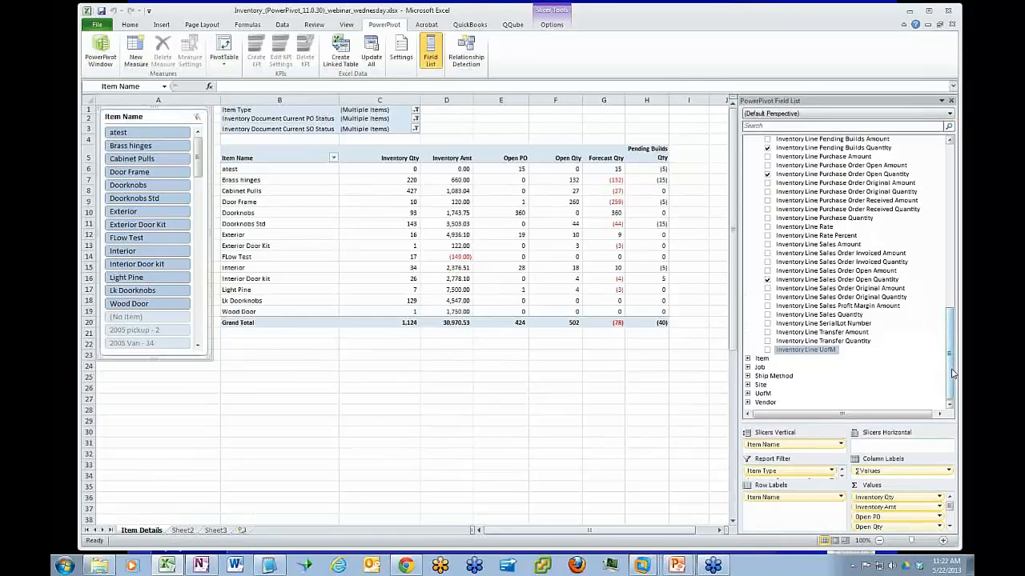
# Collapse the INVENTORY DETAILS and Account - Inventory tables, and briefly expand the Item table to review its fields
pyautogui.moveTo(950, 383); pyautogui.dragTo(947, 253)
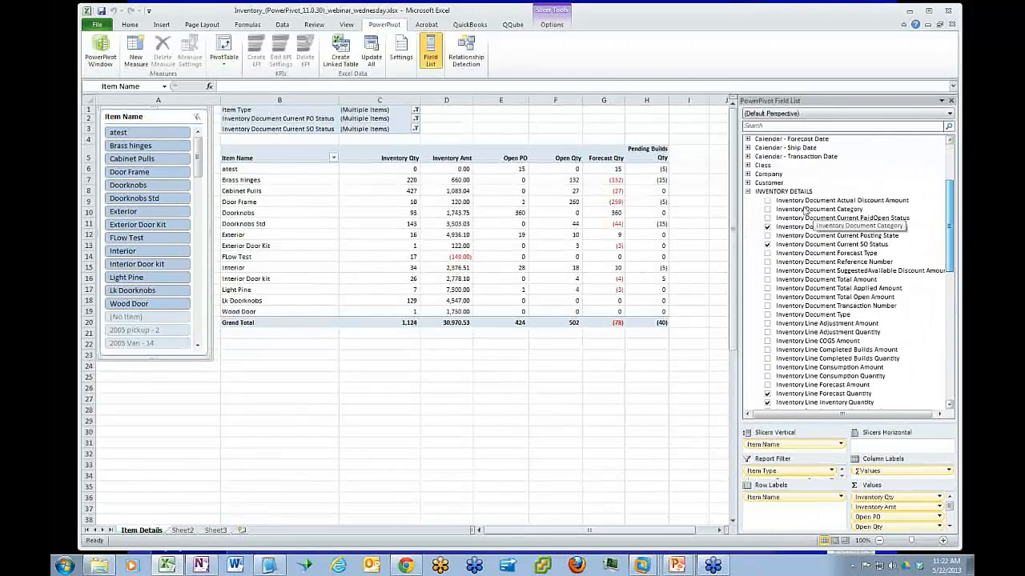
pyautogui.click(747, 193)
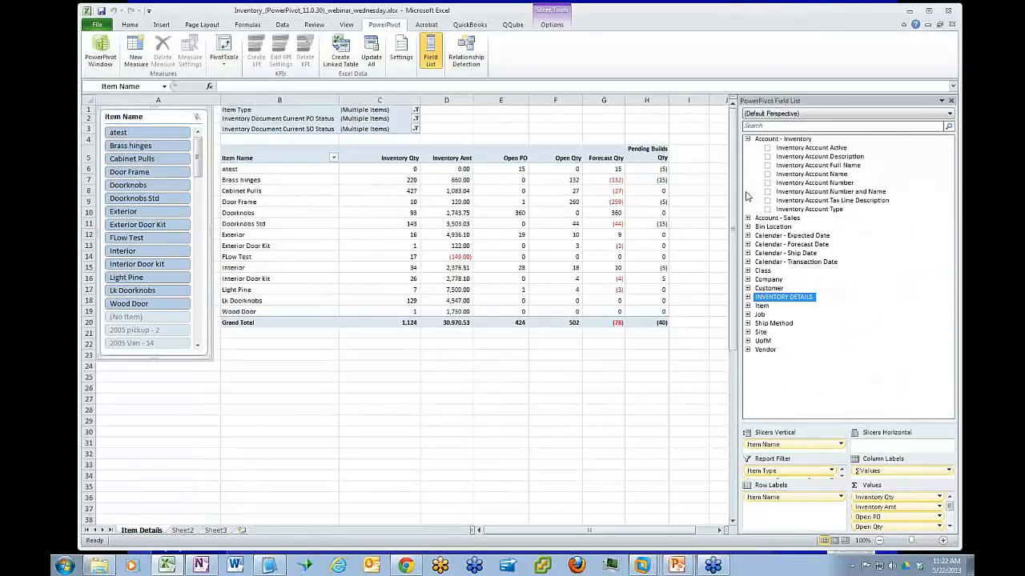
pyautogui.click(748, 139)
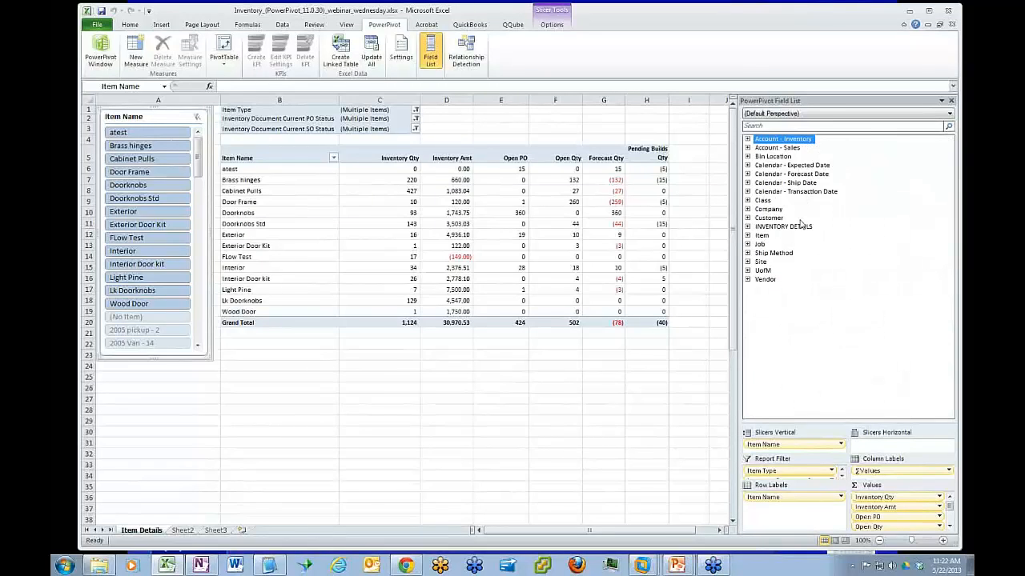
pyautogui.click(747, 235)
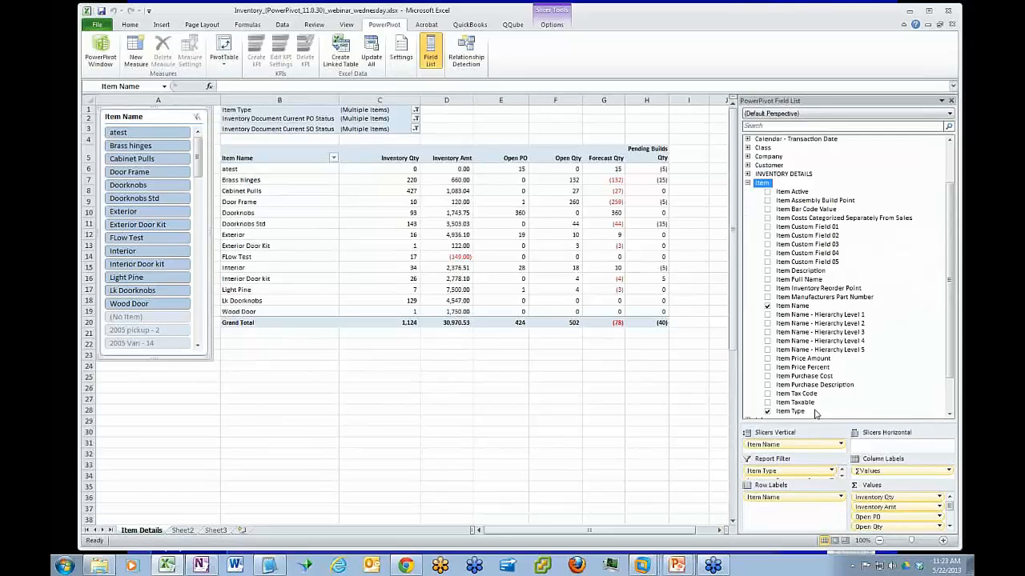
pyautogui.click(747, 183)
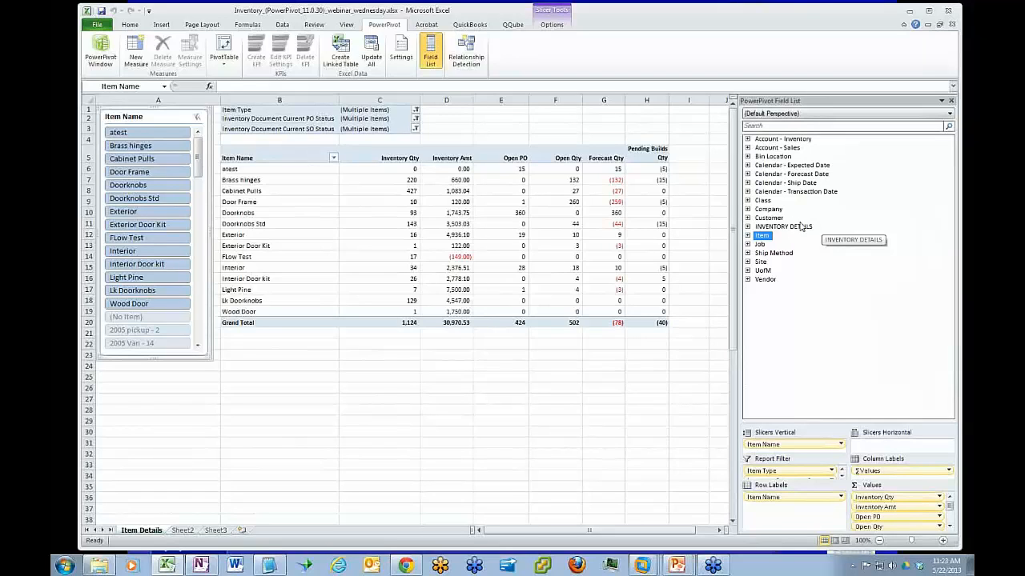
# Expand the INVENTORY DETAILS table and examine its document fields, including Type, Reference Number, Category and Forecast Type
pyautogui.click(747, 228)
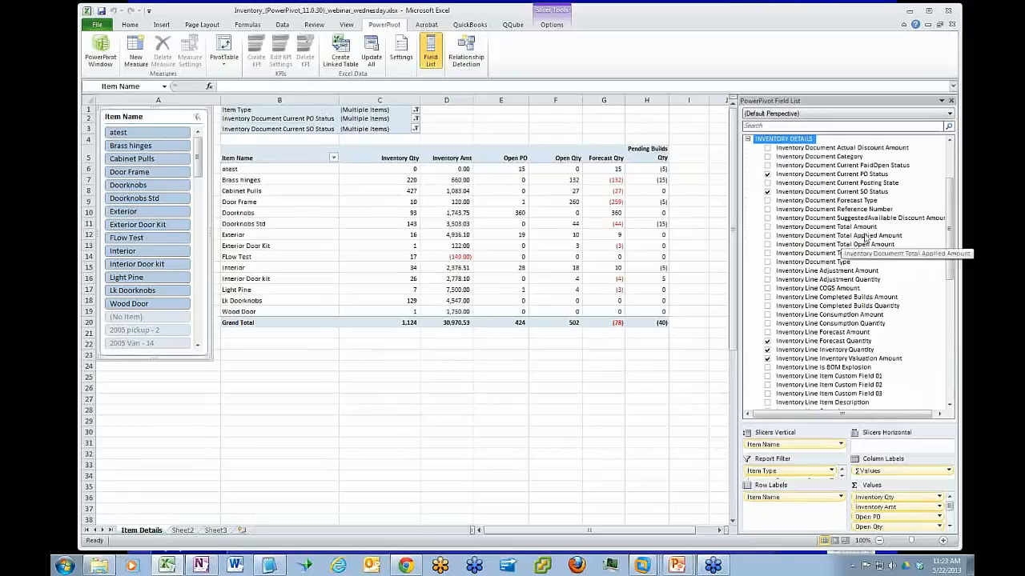
pyautogui.moveTo(951, 229); pyautogui.dragTo(950, 229)
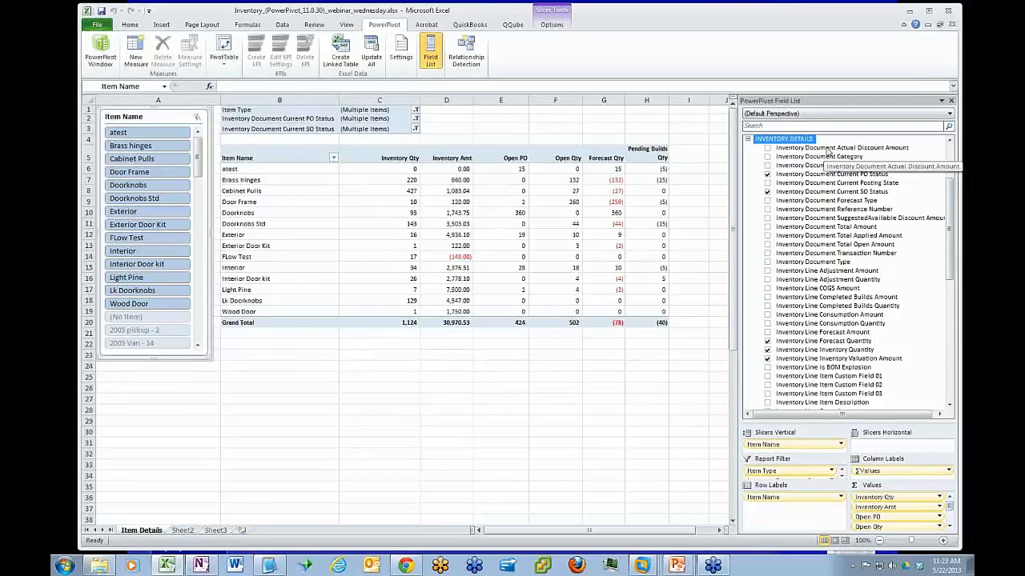
pyautogui.click(822, 263)
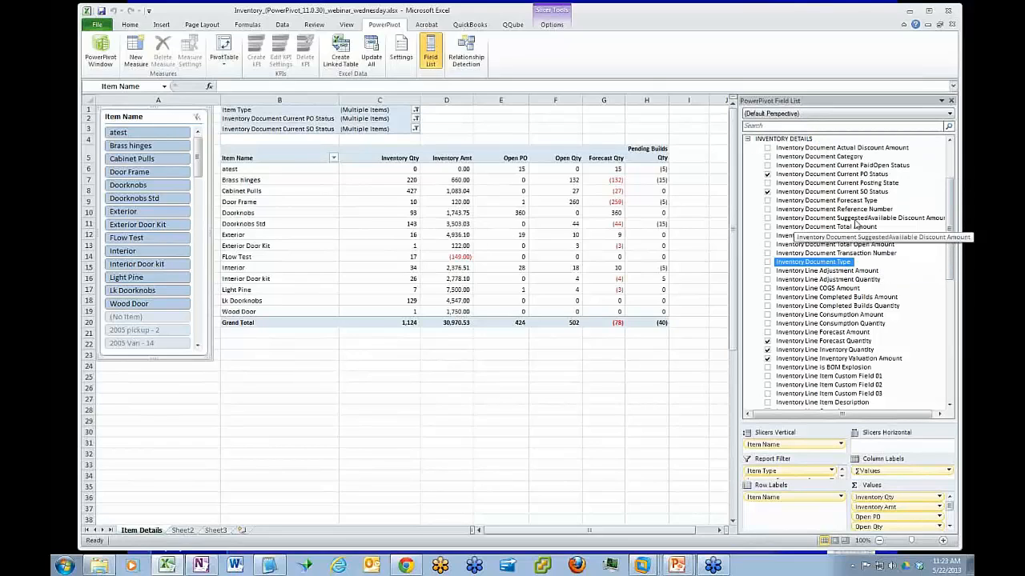
pyautogui.click(851, 209)
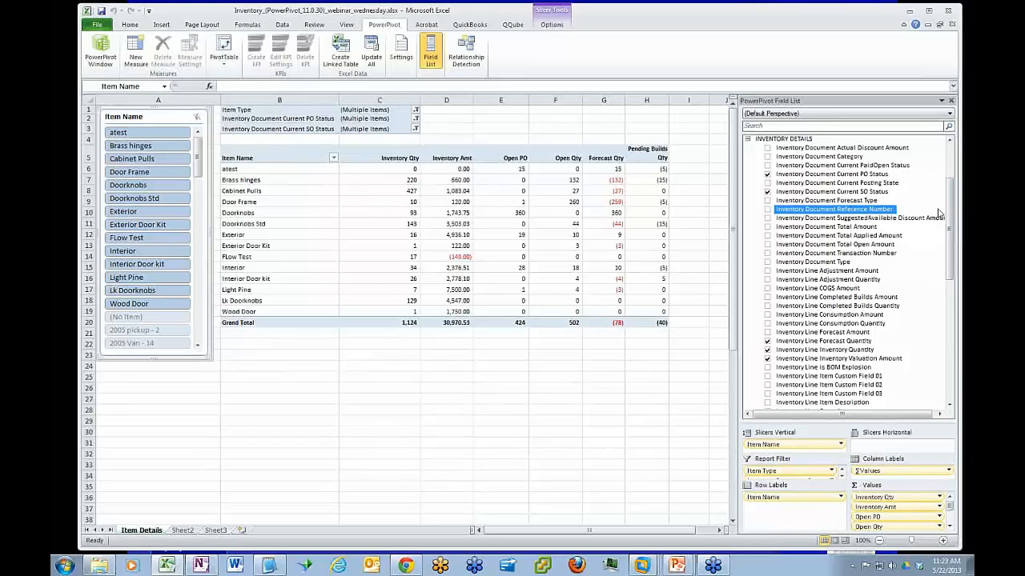
pyautogui.click(852, 159)
pyautogui.click(853, 201)
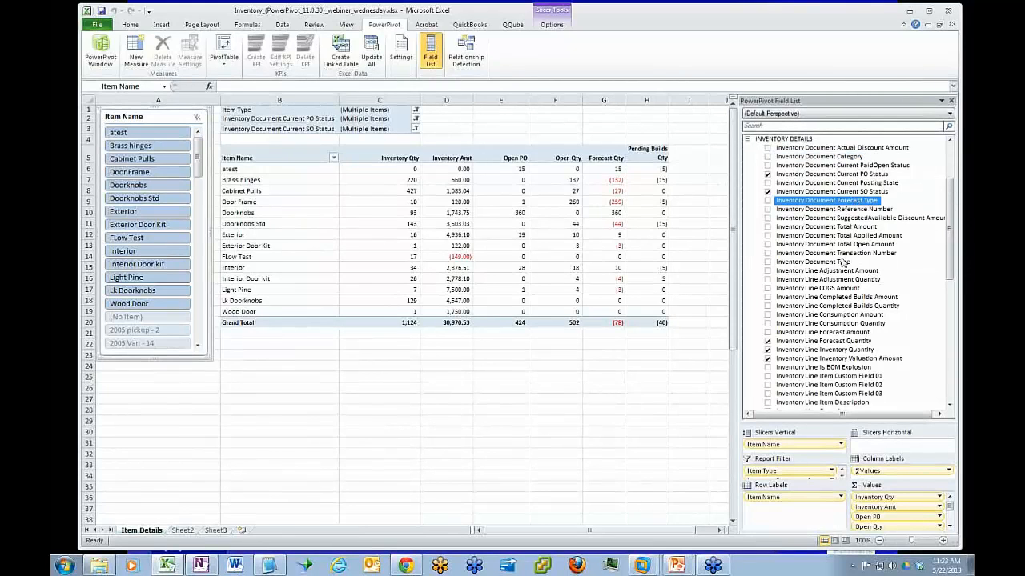
pyautogui.click(838, 264)
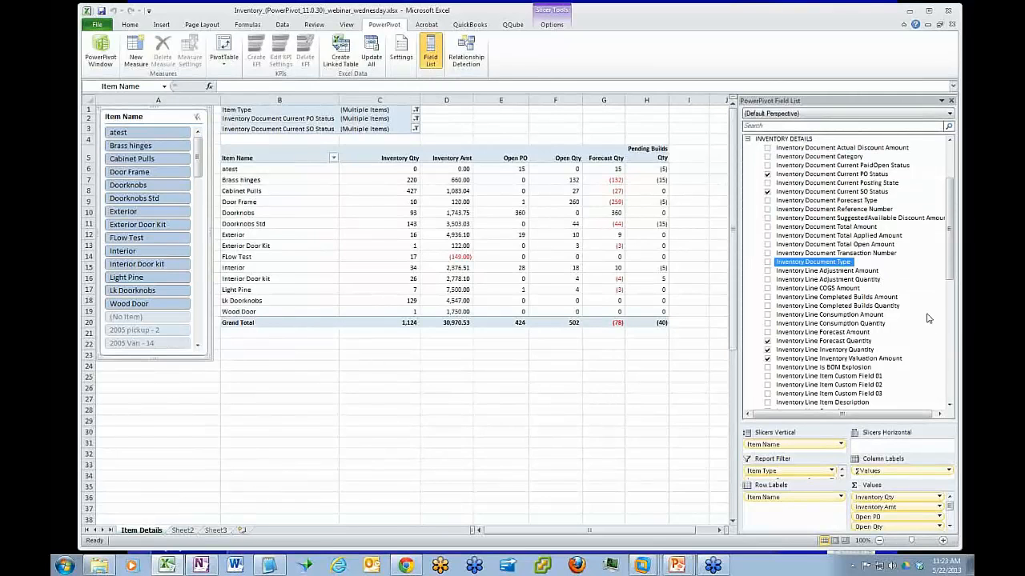
pyautogui.scroll(-1, 952, 255)
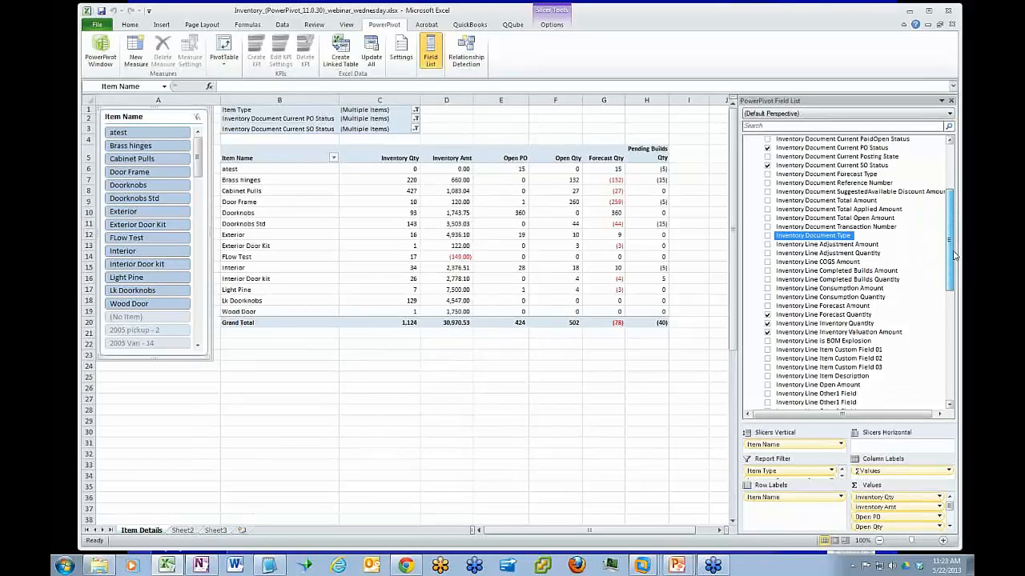
pyautogui.scroll(-1, 953, 255)
pyautogui.scroll(4, 881, 264)
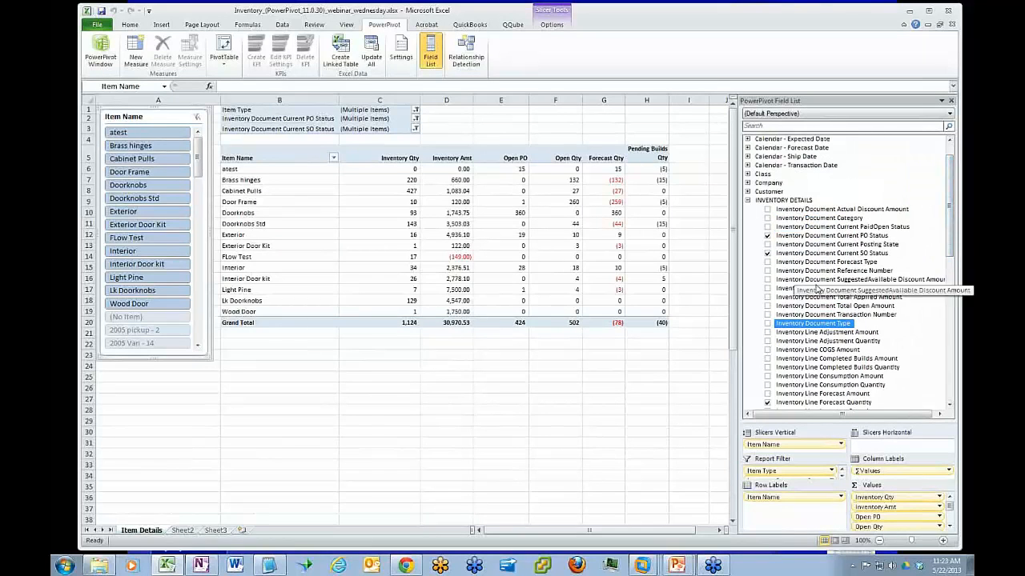
pyautogui.click(840, 272)
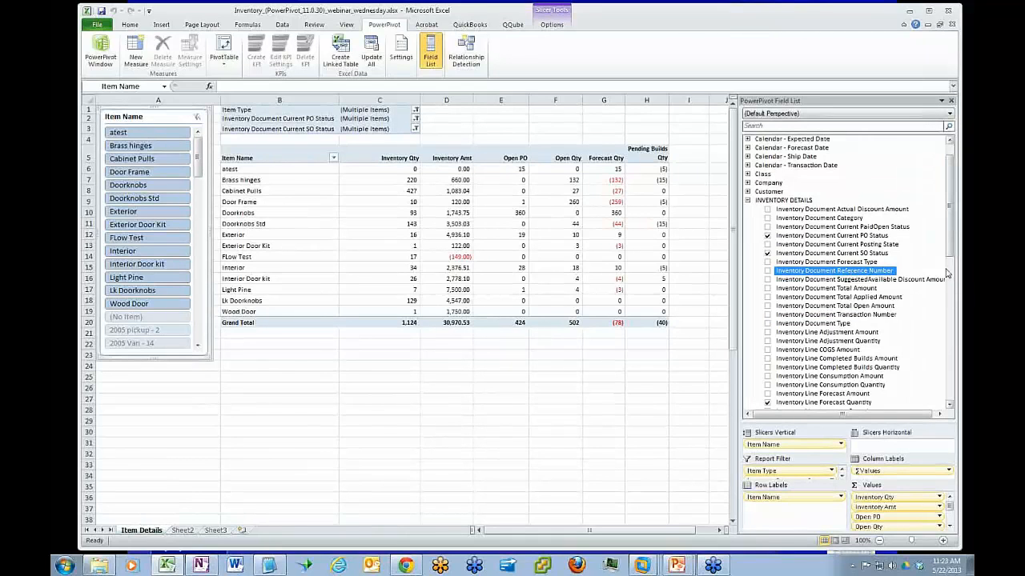
# Examine the inventory line fields, focusing on the Adjustment, Completed Builds and Consumption amounts and quantities
pyautogui.moveTo(951, 214); pyautogui.dragTo(952, 260)
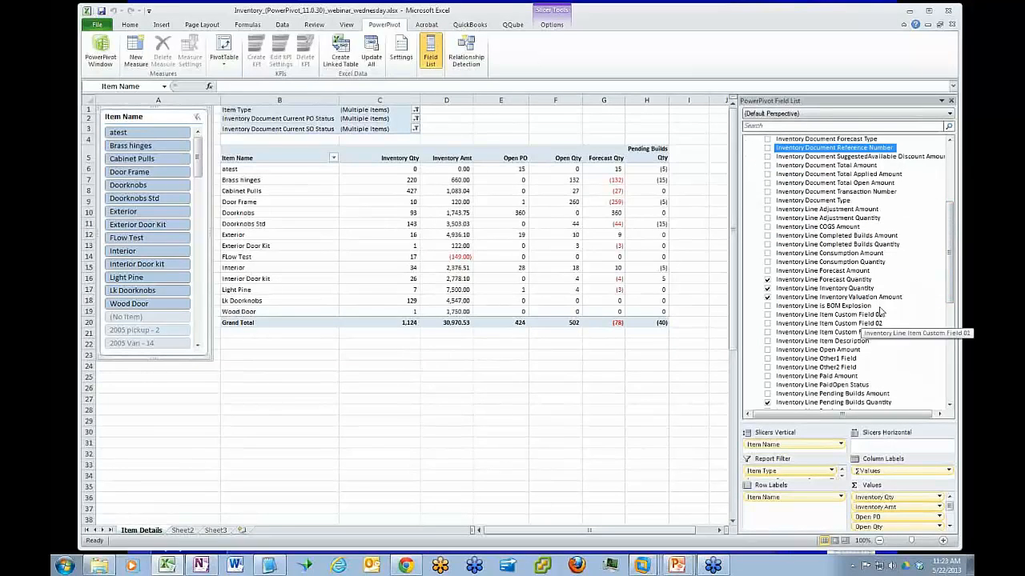
pyautogui.moveTo(948, 264); pyautogui.dragTo(945, 362)
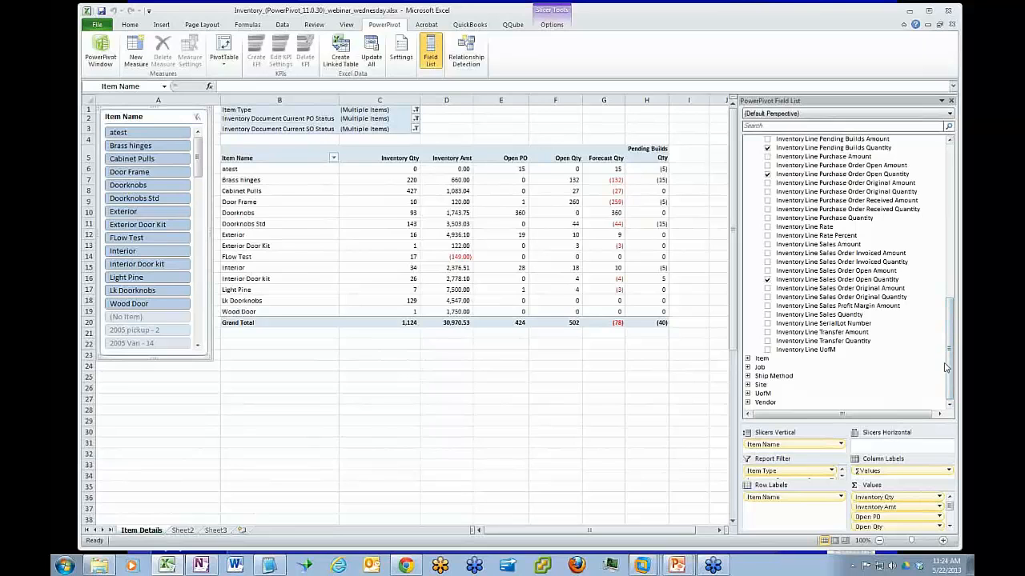
pyautogui.moveTo(949, 384); pyautogui.dragTo(951, 271)
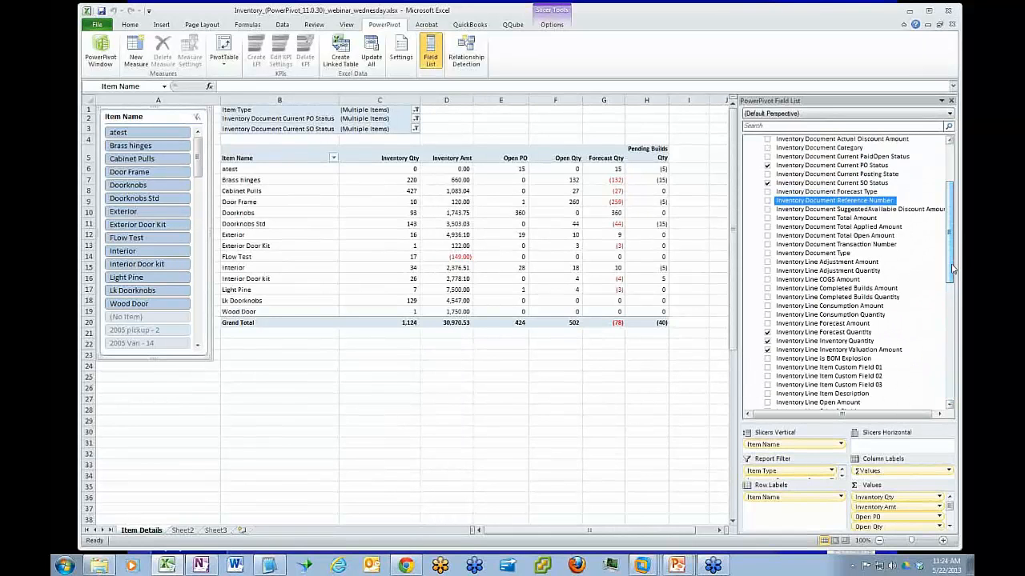
pyautogui.click(853, 262)
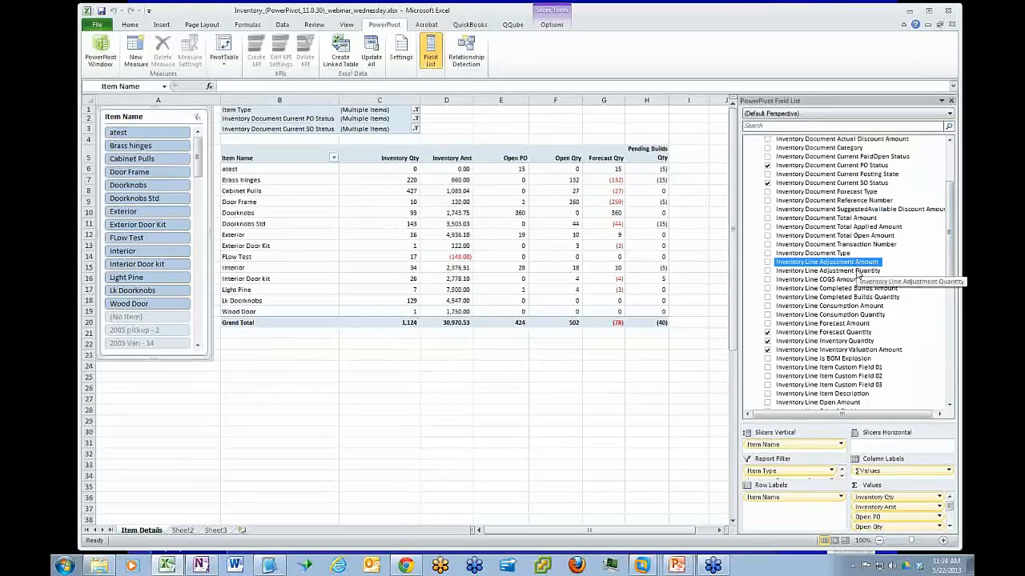
pyautogui.click(861, 272)
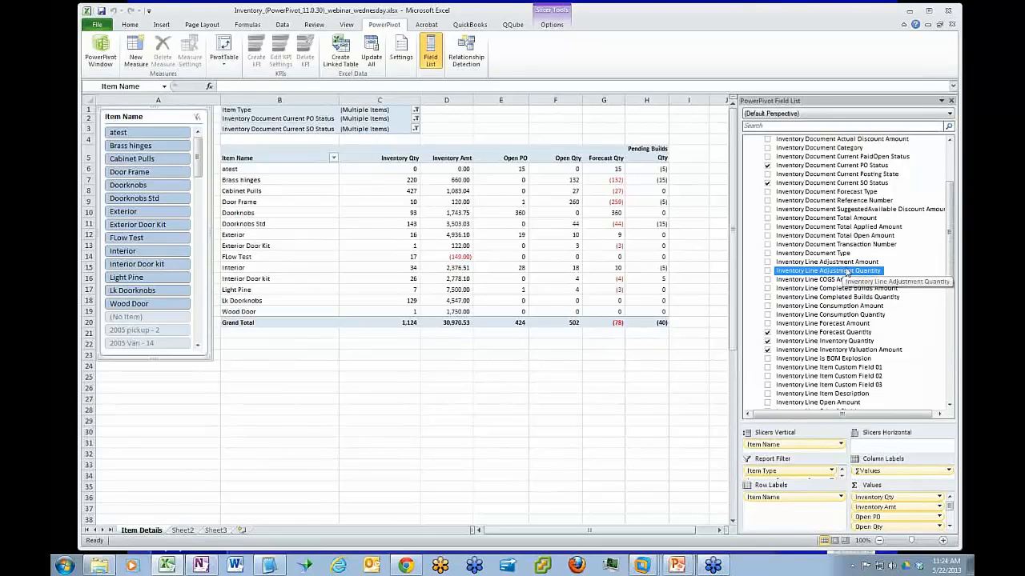
pyautogui.moveTo(950, 263); pyautogui.dragTo(952, 290)
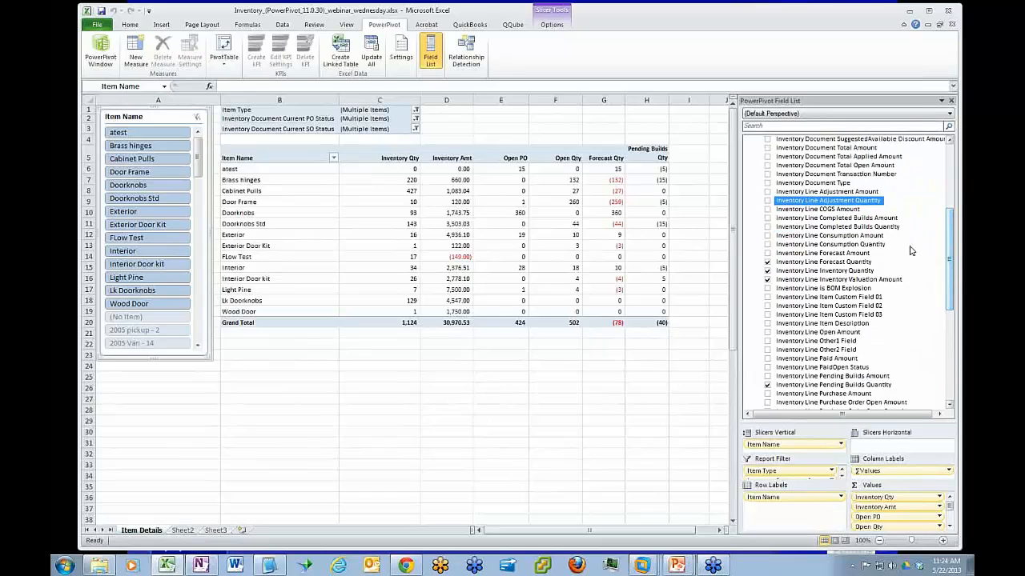
pyautogui.click(840, 220)
pyautogui.click(842, 227)
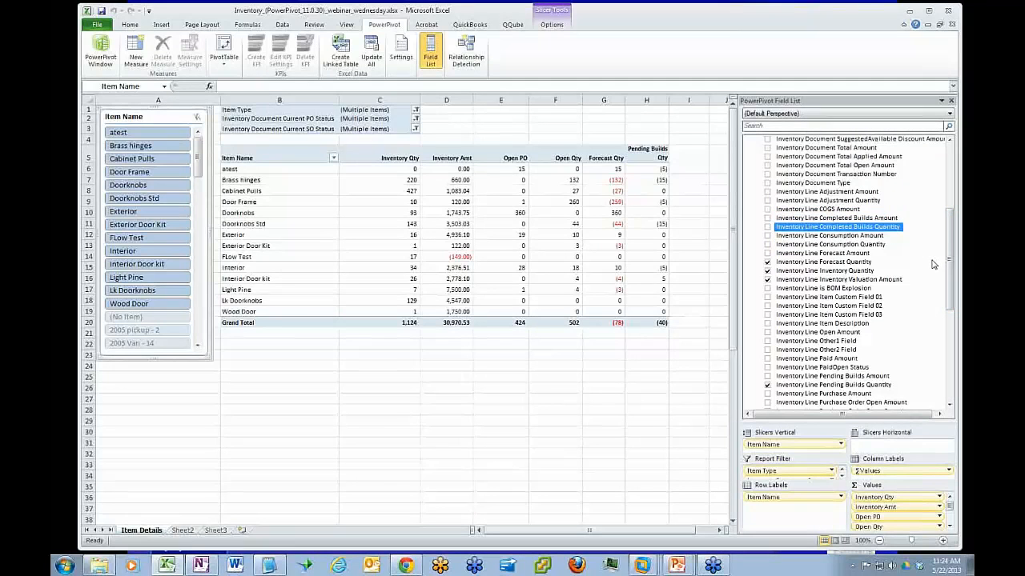
pyautogui.click(842, 236)
pyautogui.click(841, 244)
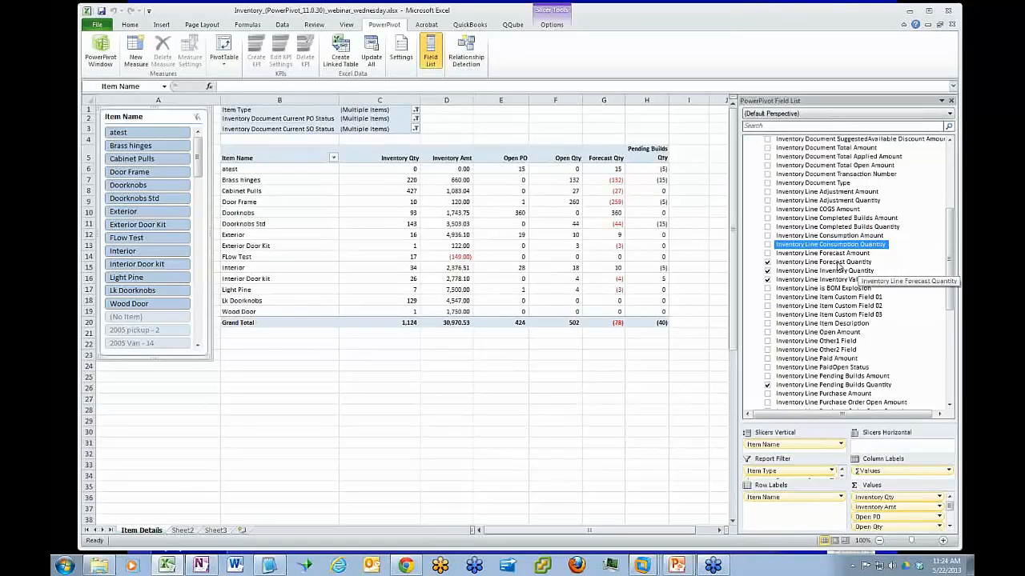
# Review the Inventory Line Inventory Quantity and Inventory Valuation Amount fields and select the Inventory Qty value for atest
pyautogui.scroll(-1, 951, 271)
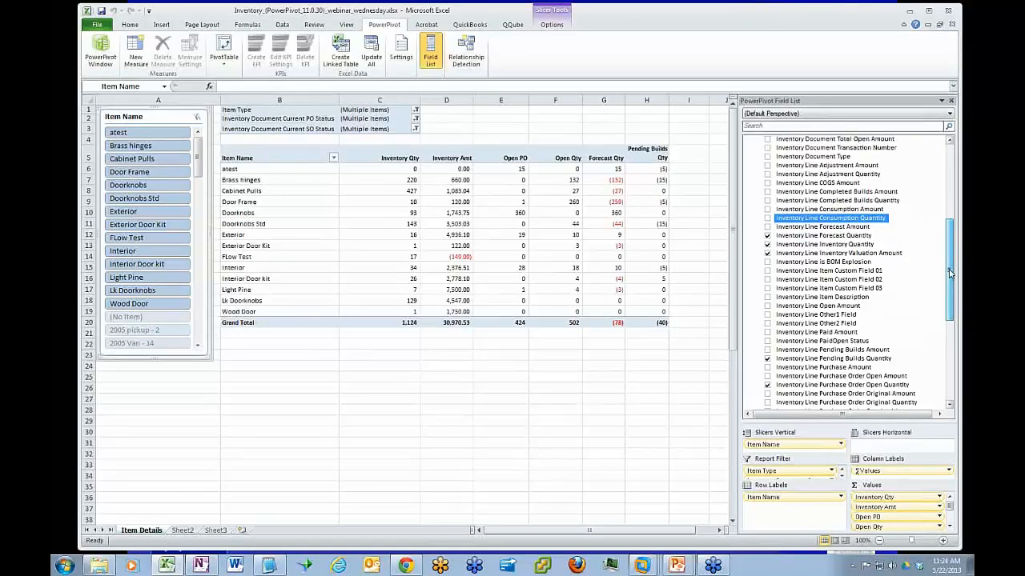
pyautogui.scroll(-1, 950, 273)
pyautogui.click(861, 234)
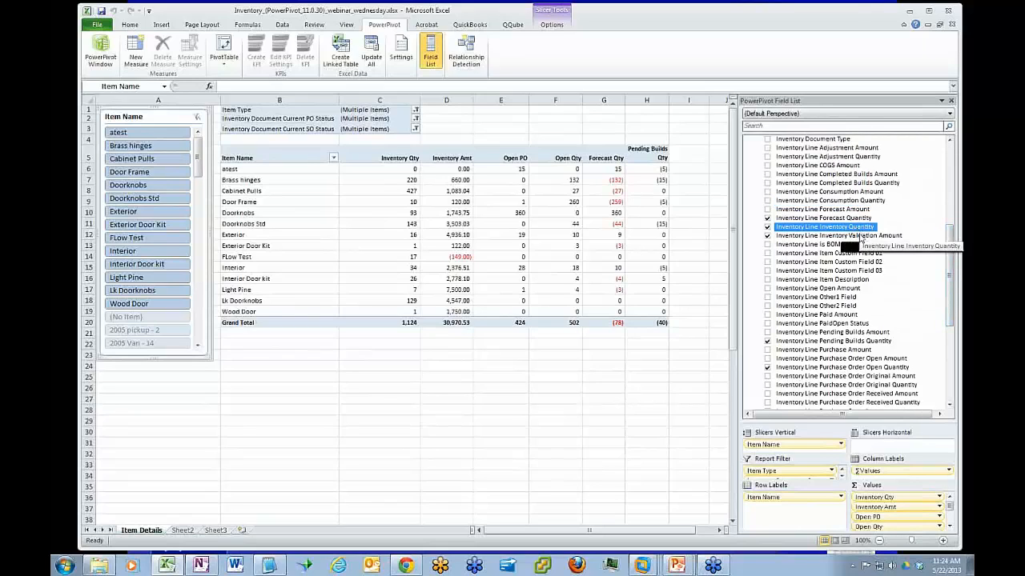
pyautogui.click(862, 237)
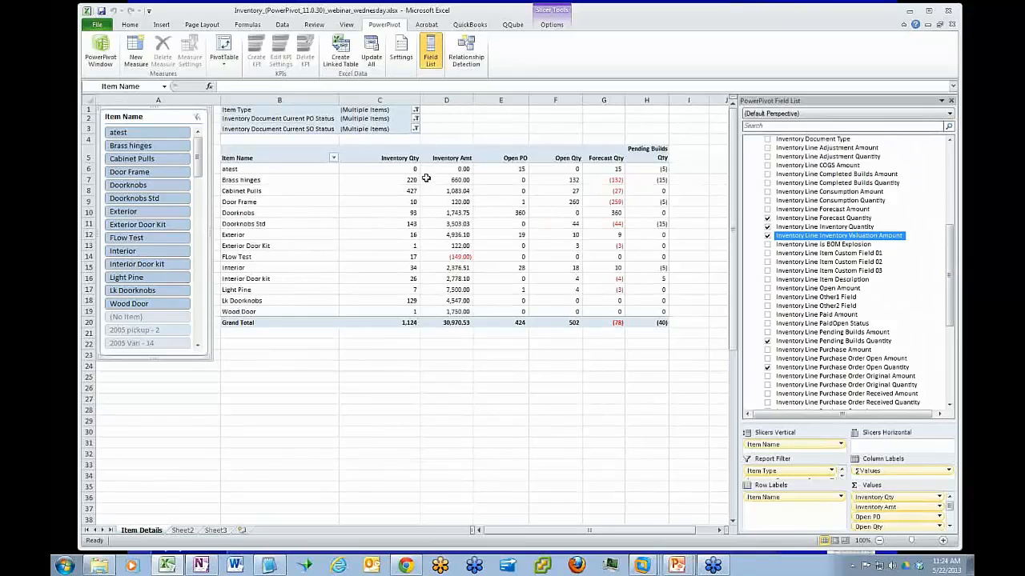
pyautogui.click(396, 167)
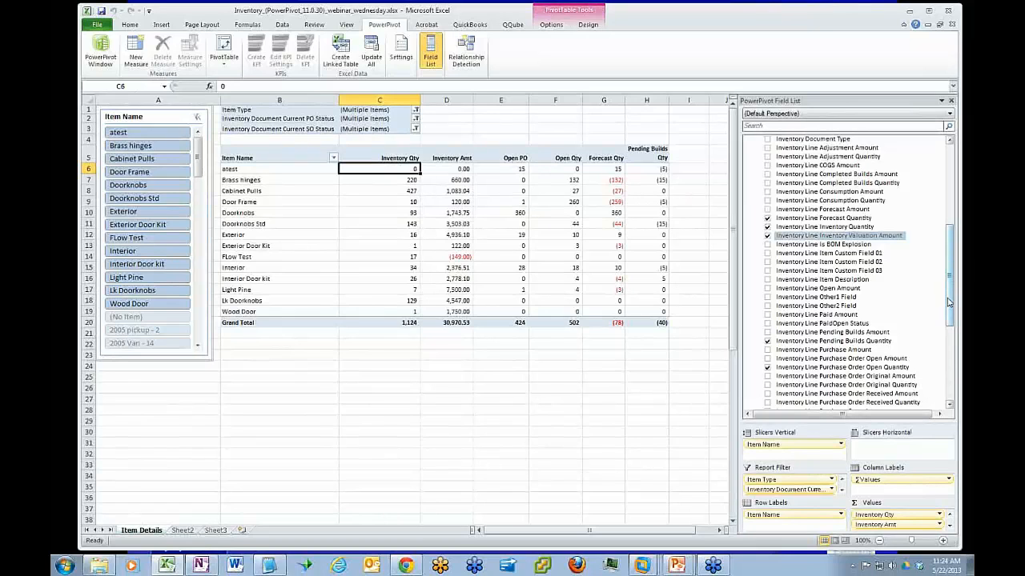
# Review the Inventory Line fields for pending builds and for open, original and received purchase order amounts and quantities
pyautogui.scroll(-2, 953, 286)
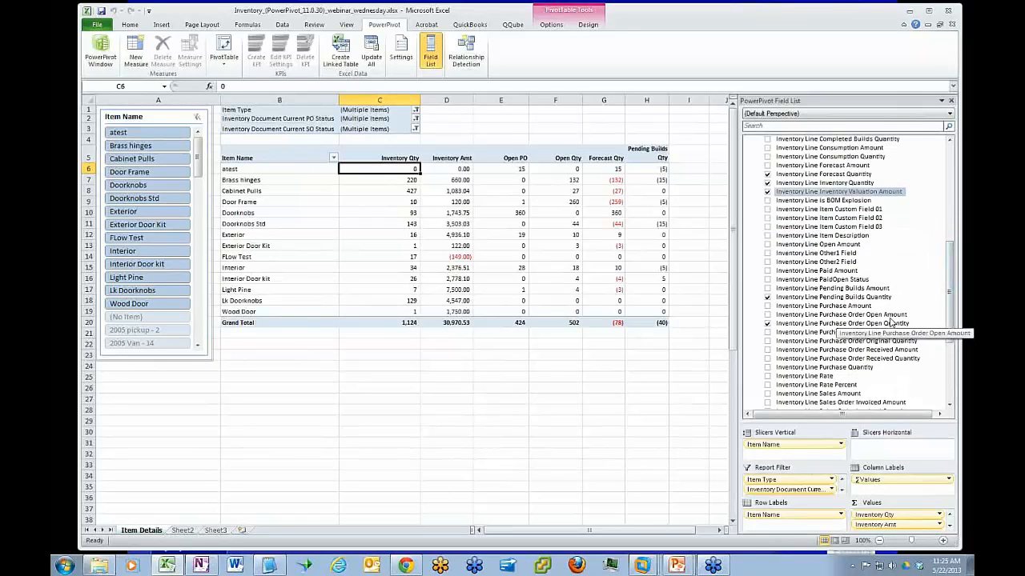
pyautogui.scroll(-2, 951, 285)
pyautogui.click(846, 234)
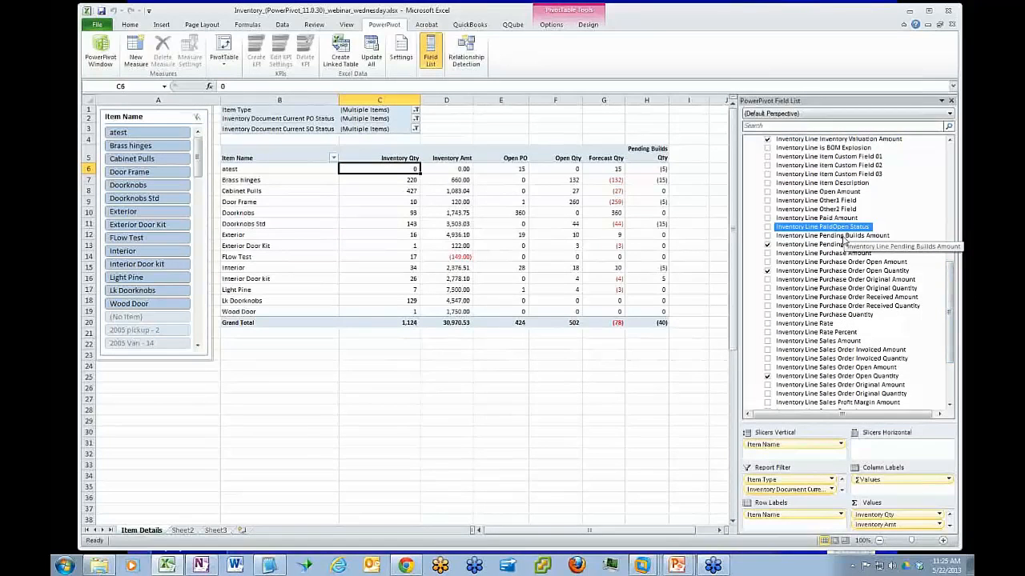
pyautogui.click(866, 265)
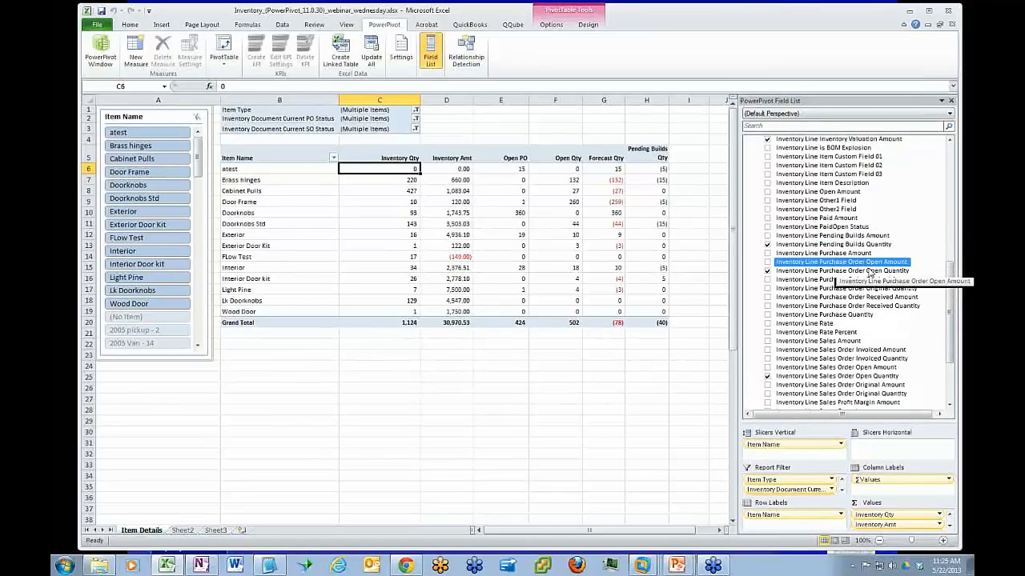
pyautogui.click(855, 307)
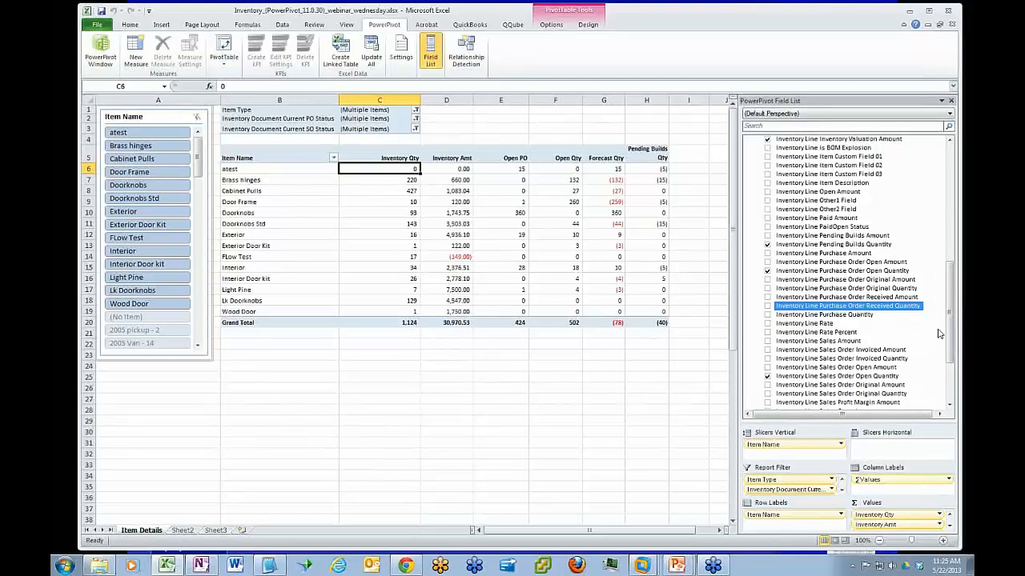
# Review the Inventory Line sales, sales order and transfer amount and quantity fields
pyautogui.click(845, 342)
pyautogui.moveTo(951, 316); pyautogui.dragTo(952, 346)
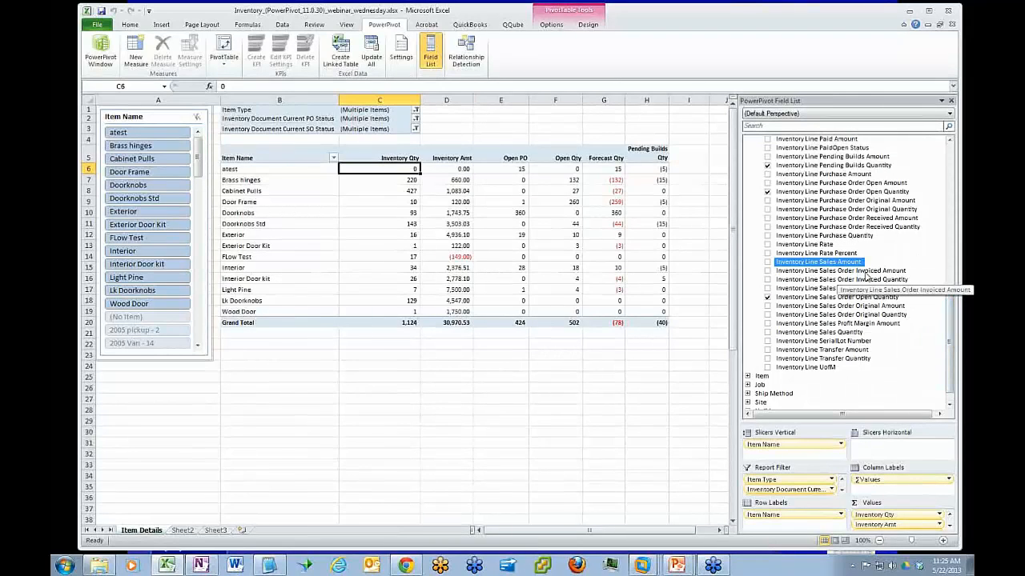
pyautogui.click(868, 314)
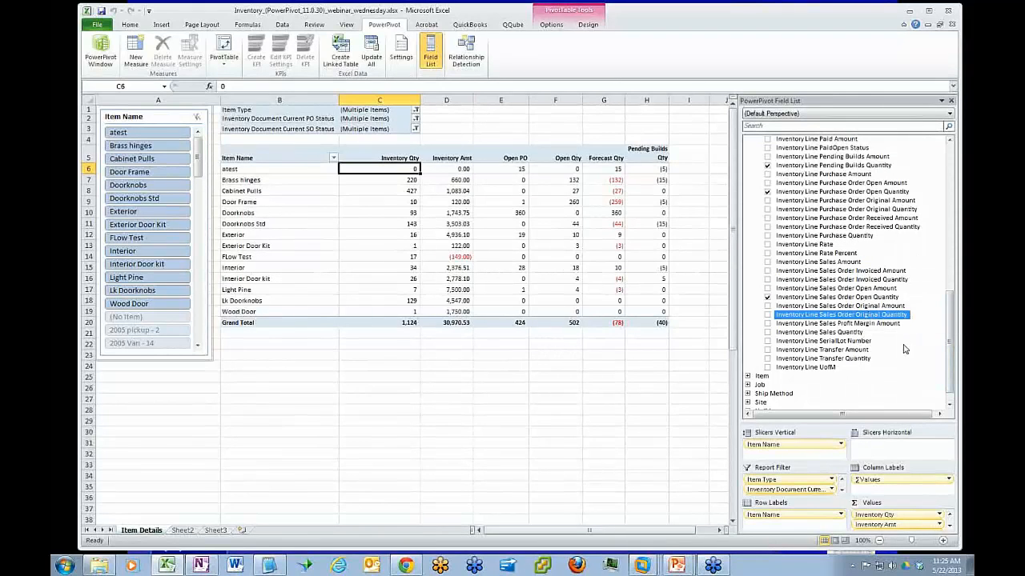
pyautogui.click(852, 351)
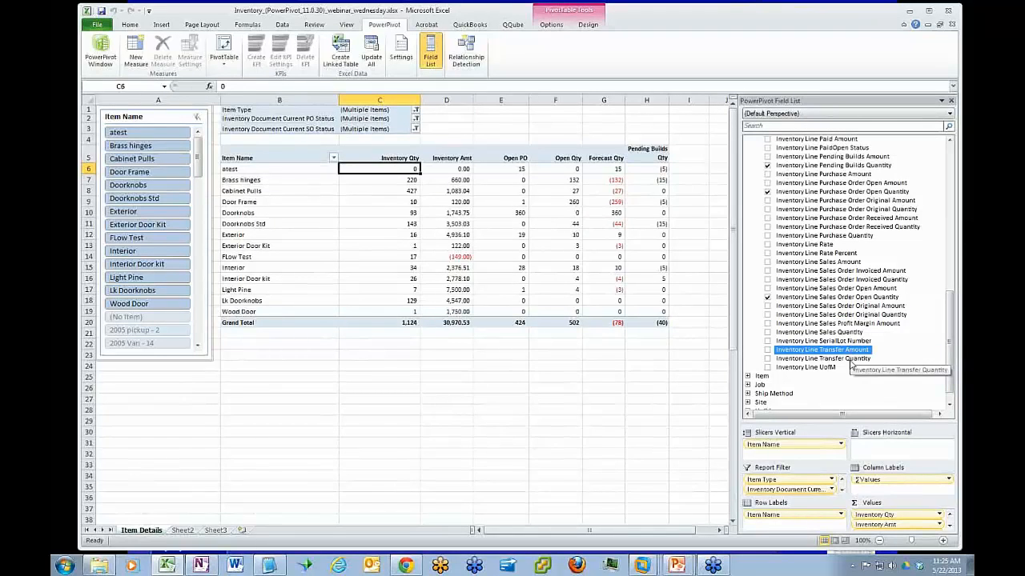
pyautogui.click(850, 359)
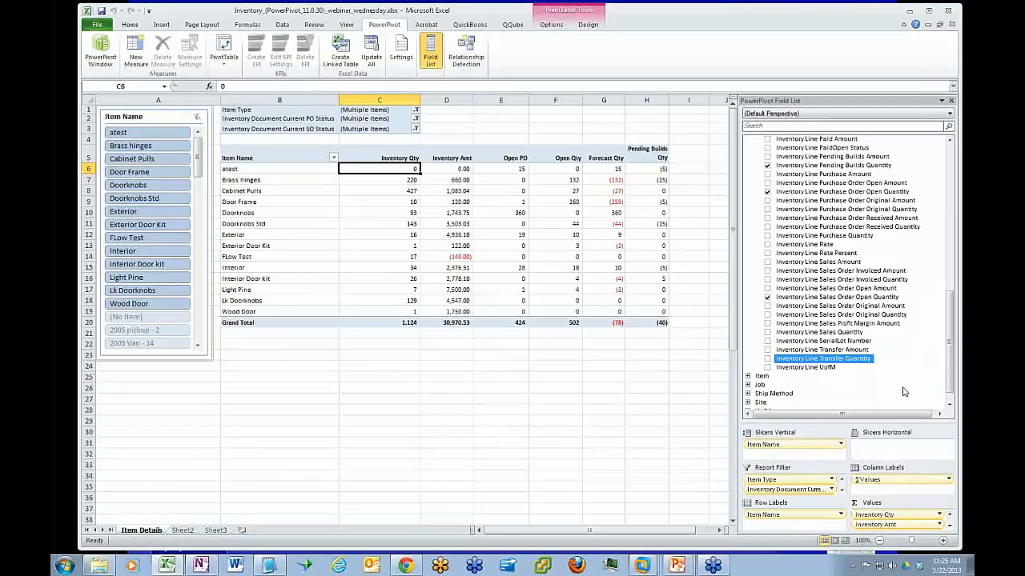
# Add Inventory Document Type as a row label beneath Item Name in the pivot table
pyautogui.moveTo(952, 370); pyautogui.dragTo(944, 293)
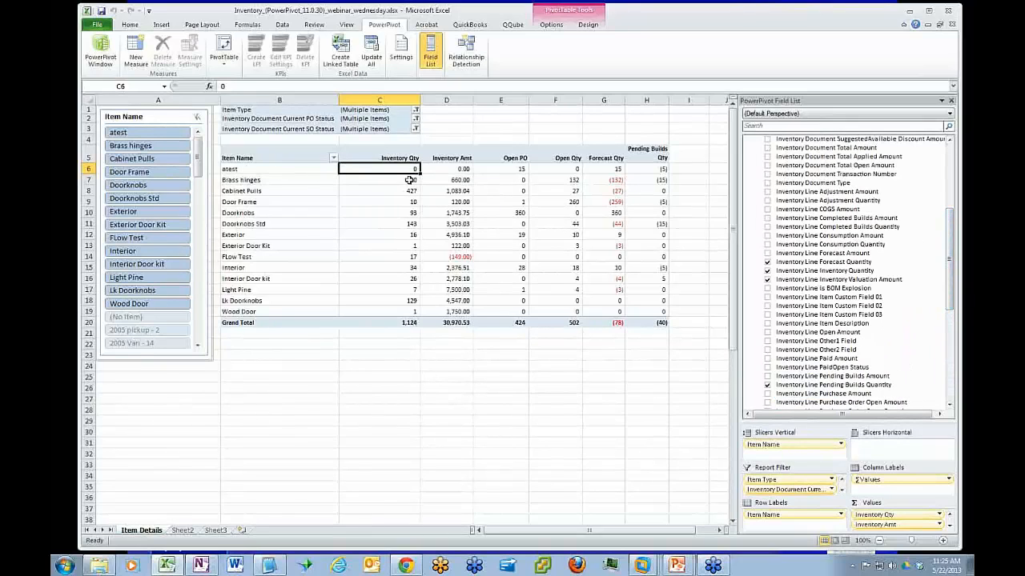
pyautogui.click(384, 185)
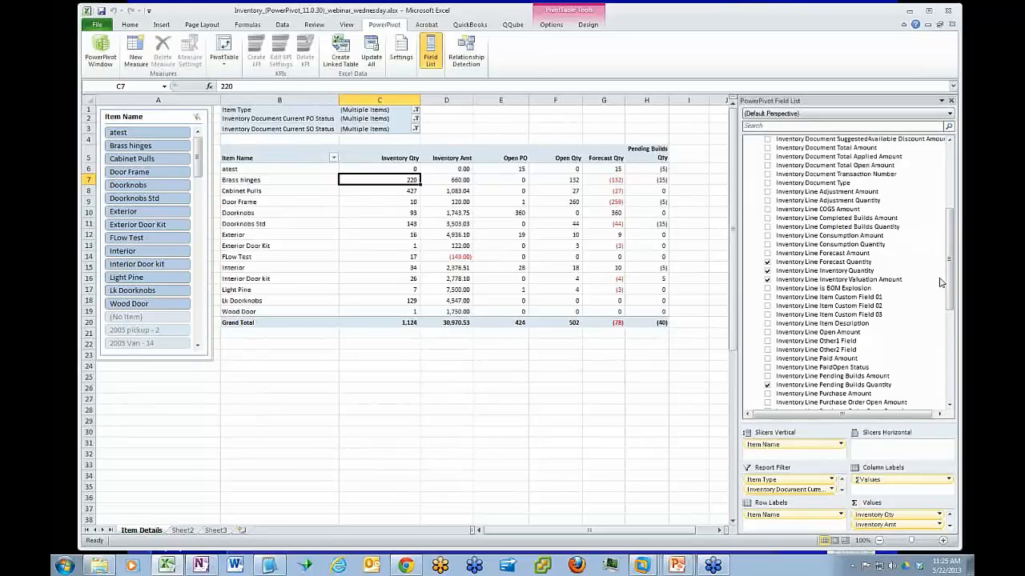
pyautogui.moveTo(946, 285); pyautogui.dragTo(941, 265)
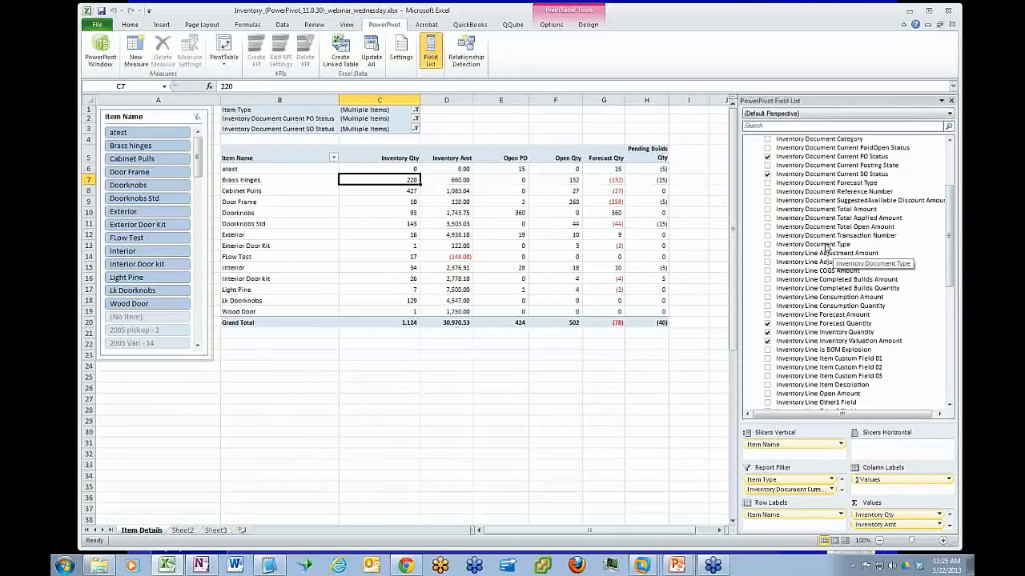
pyautogui.moveTo(827, 248); pyautogui.dragTo(791, 524)
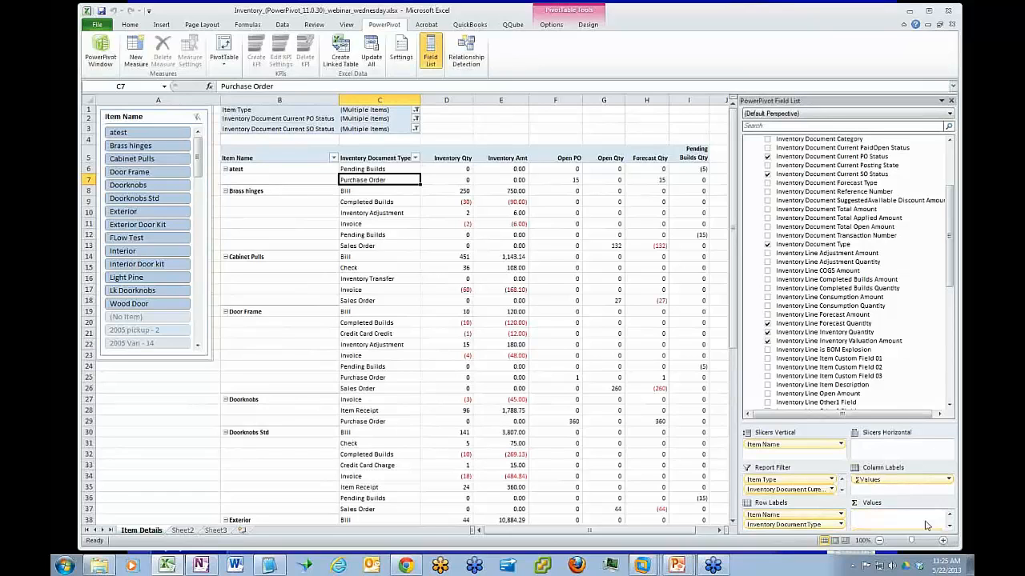
# Examine the Brass hinges inventory quantities by document type, including Completed Builds and Pending Builds
pyautogui.moveTo(912, 543); pyautogui.dragTo(915, 543)
pyautogui.moveTo(733, 172); pyautogui.dragTo(733, 161)
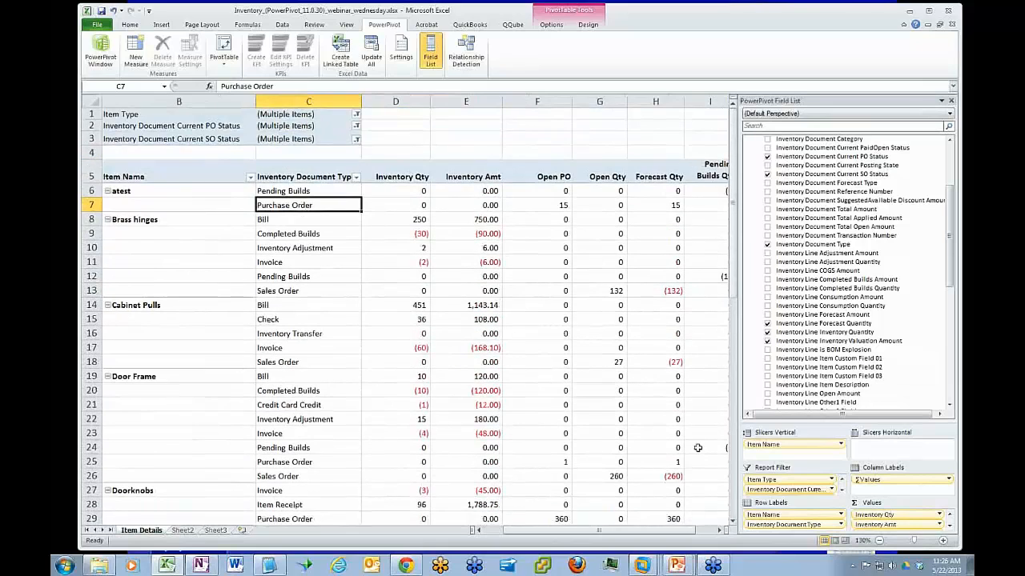
pyautogui.moveTo(686, 532); pyautogui.dragTo(673, 534)
pyautogui.click(404, 238)
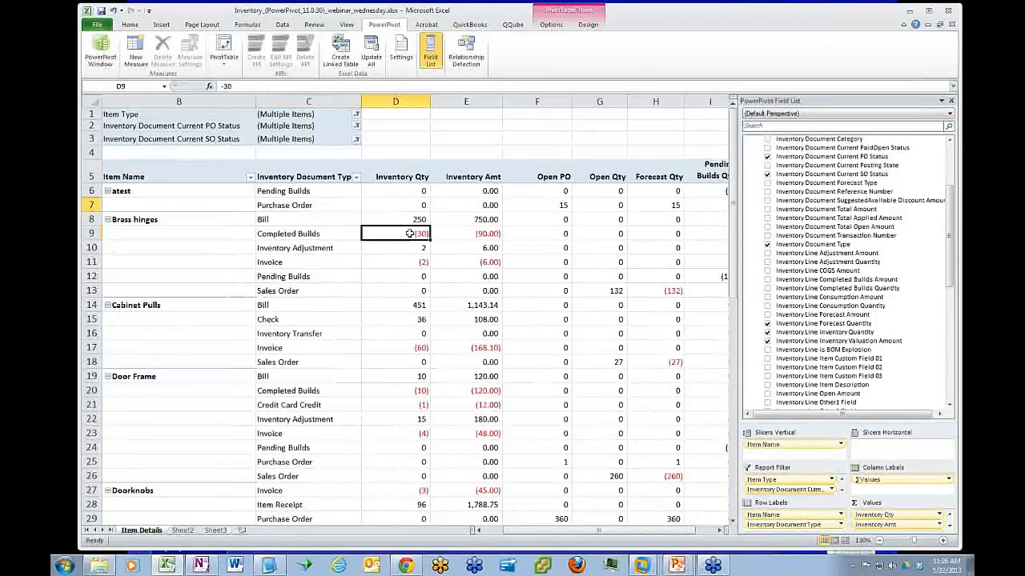
pyautogui.click(406, 276)
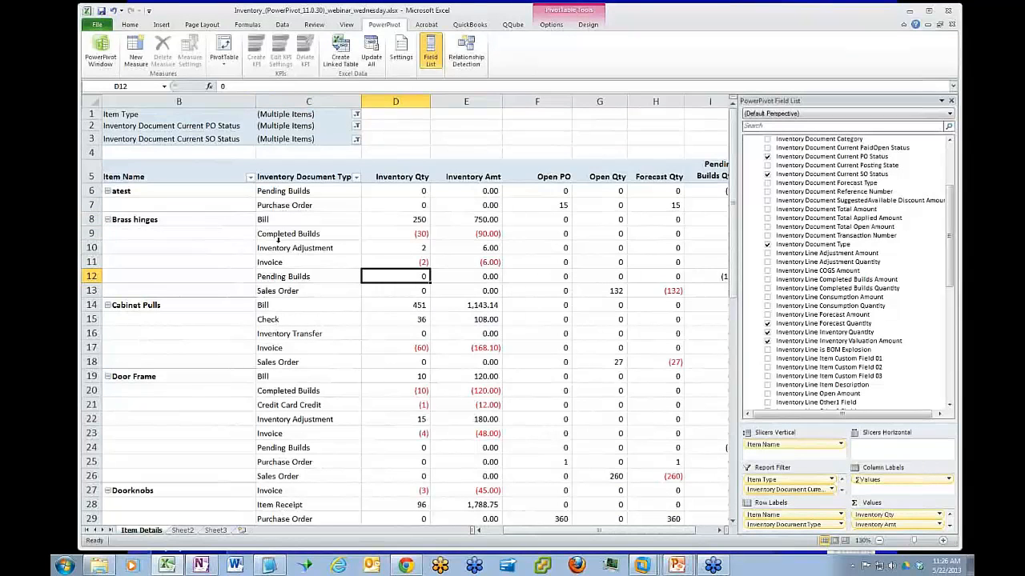
# Collapse the entire Item Name field so every item is summarized on a single row
pyautogui.click(177, 219)
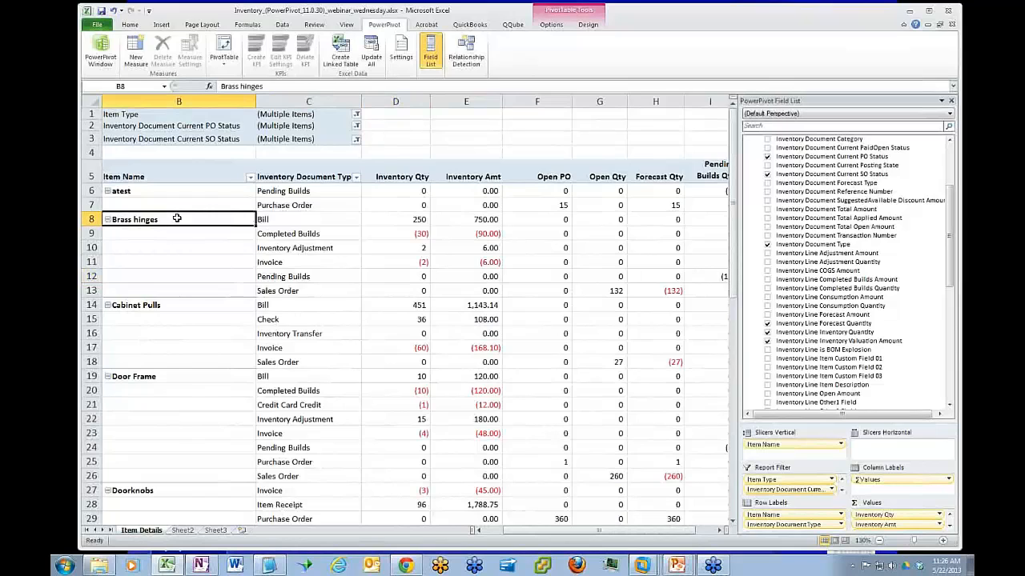
pyautogui.rightClick(177, 219)
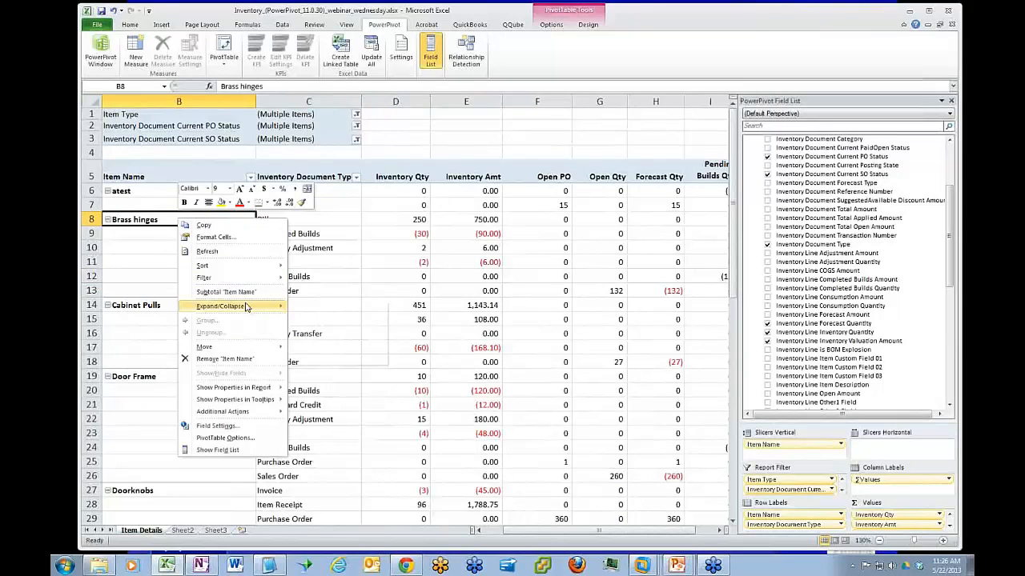
pyautogui.moveTo(249, 308)
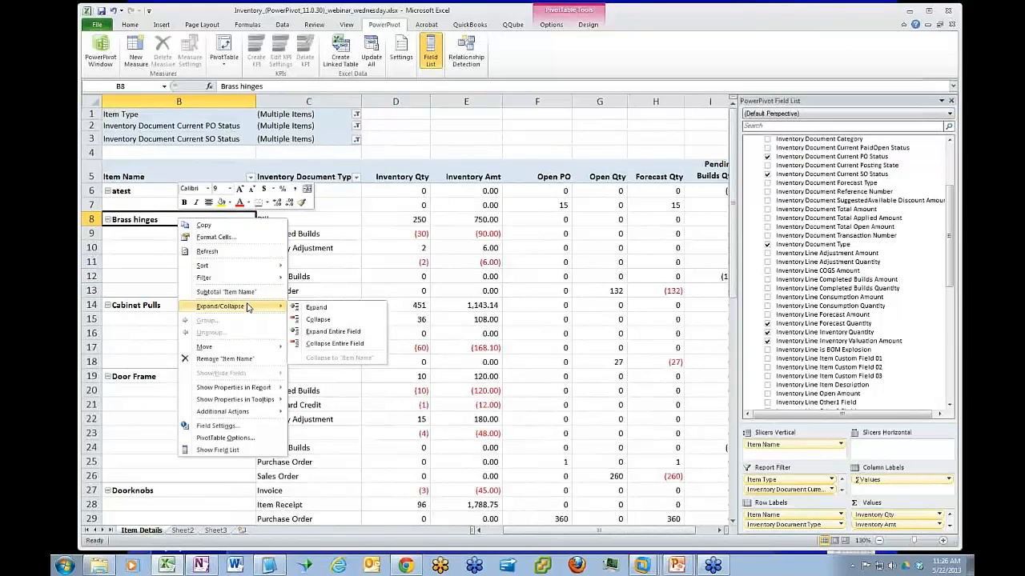
pyautogui.click(319, 343)
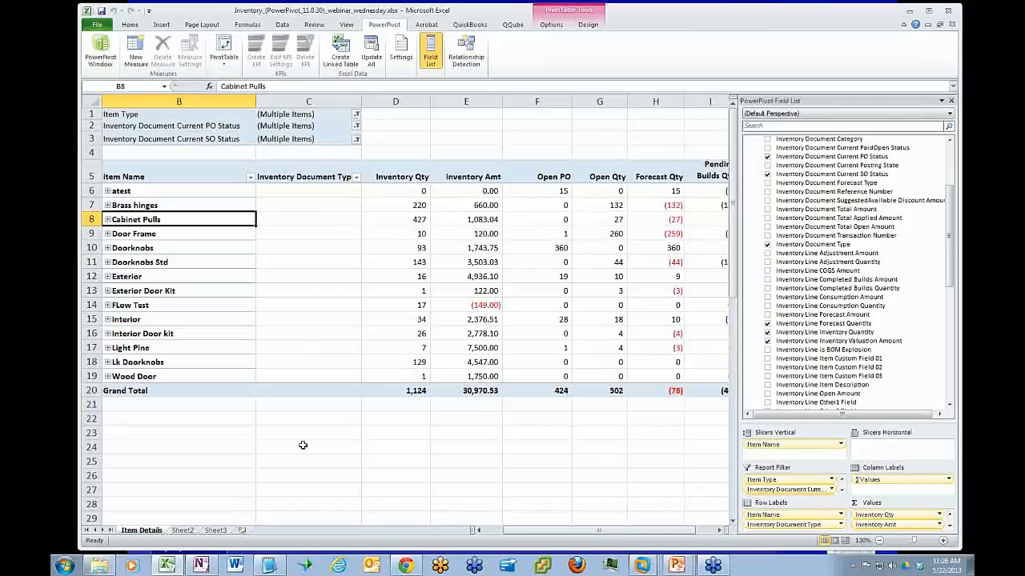
# Expand Cabinet Pulls to its document types and narrow the Item Name column
pyautogui.click(108, 220)
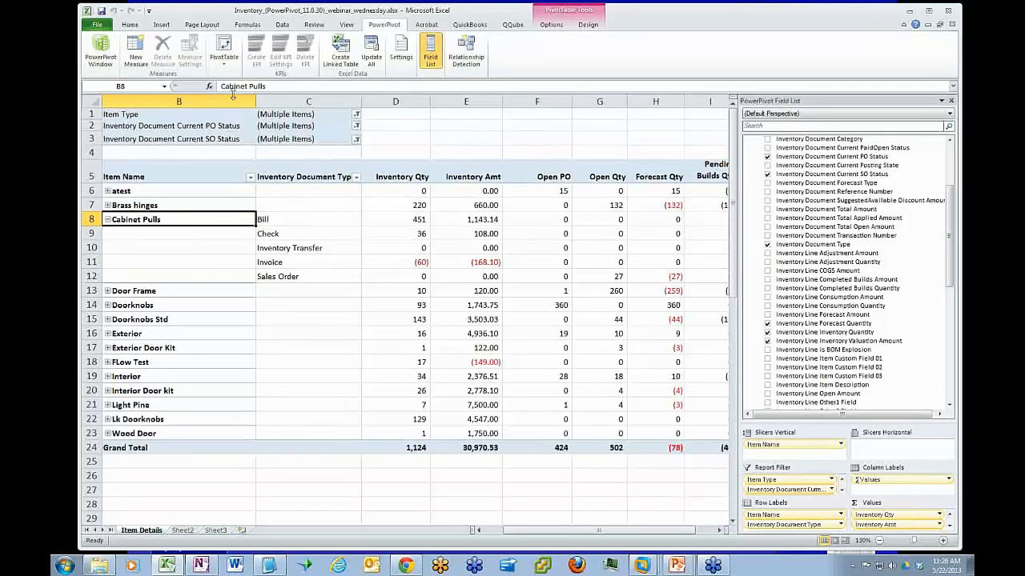
pyautogui.moveTo(256, 102); pyautogui.dragTo(217, 102)
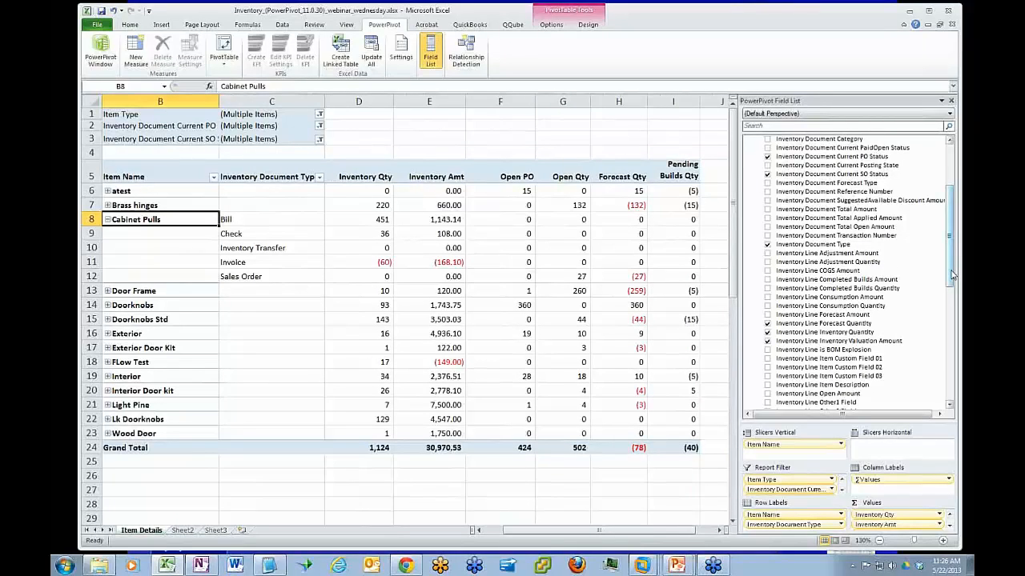
# Add Inventory Document Category as a row label beneath Inventory Document Type and enlarge the field list's layout areas
pyautogui.moveTo(952, 273); pyautogui.dragTo(953, 267)
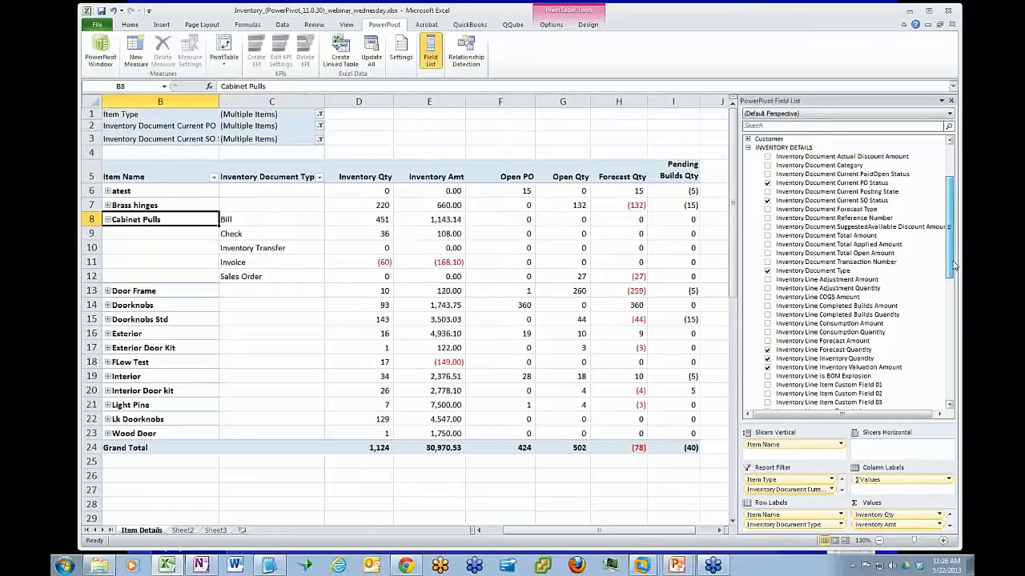
pyautogui.click(806, 166)
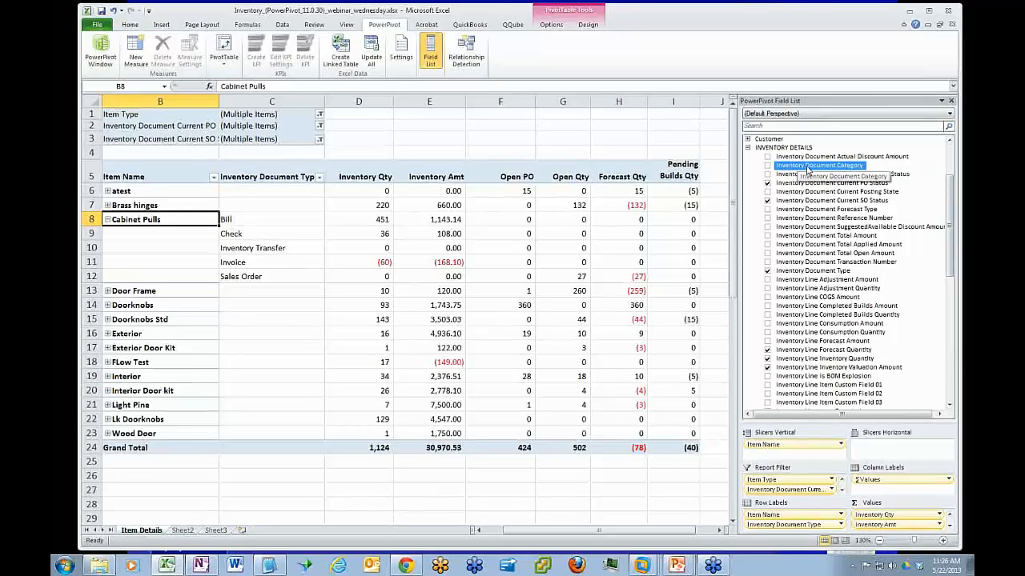
pyautogui.click(835, 212)
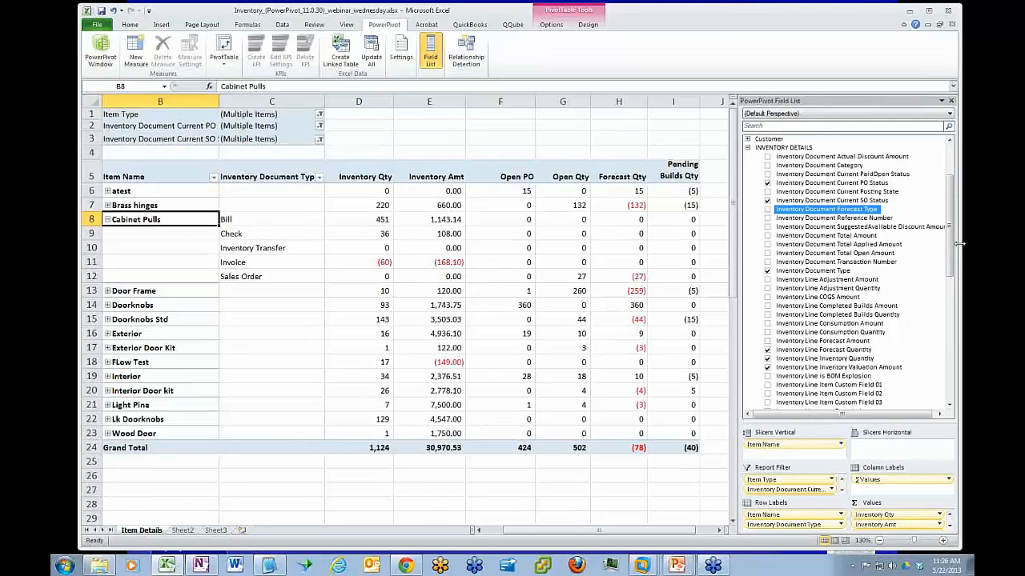
pyautogui.click(834, 167)
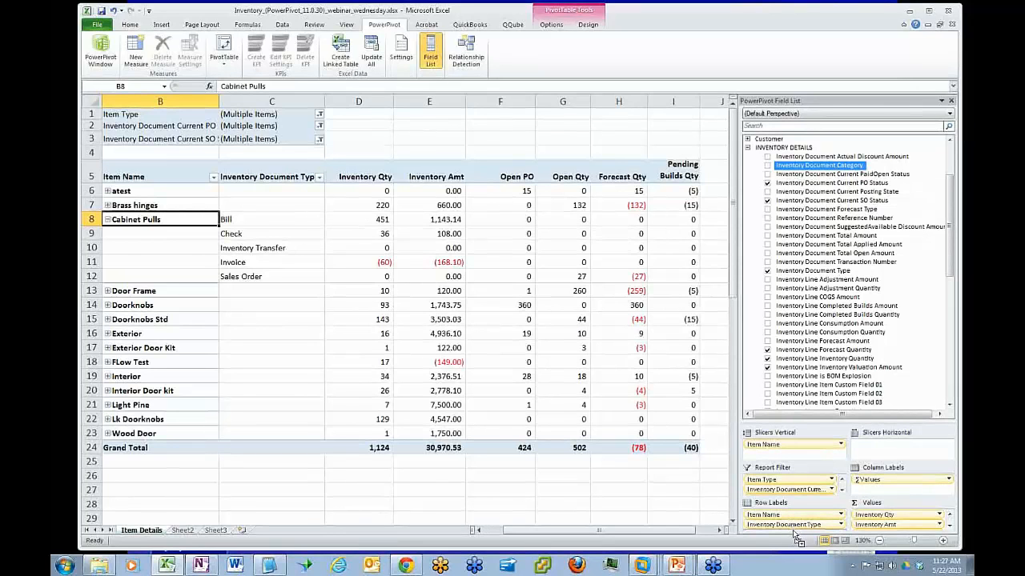
pyautogui.moveTo(798, 538); pyautogui.dragTo(796, 533)
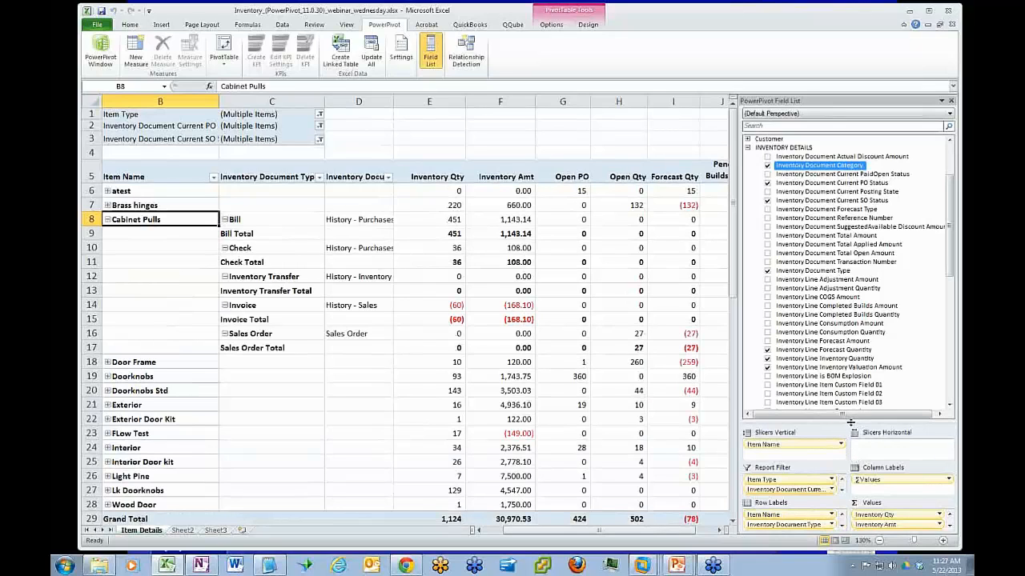
pyautogui.moveTo(848, 422); pyautogui.dragTo(849, 395)
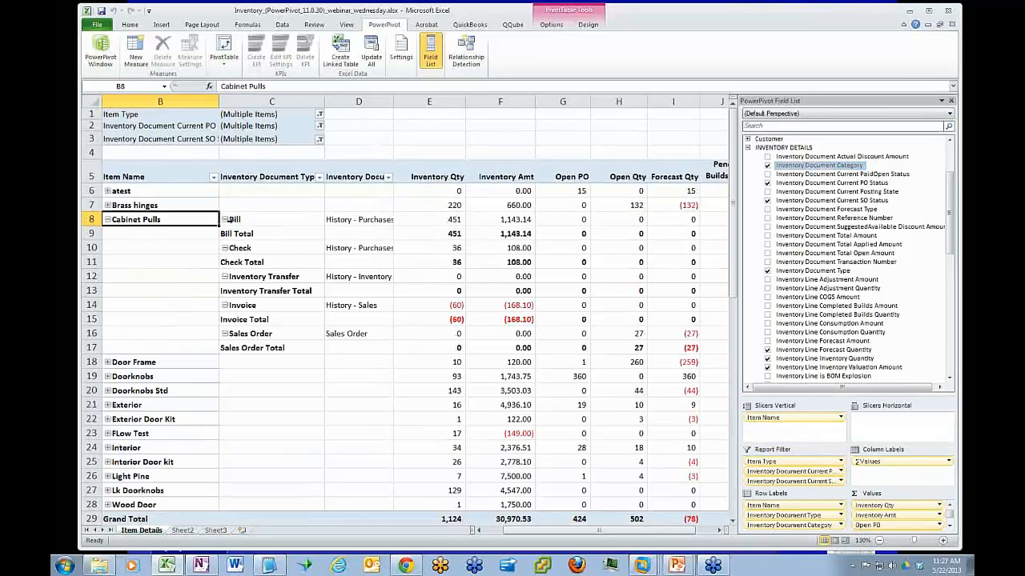
# Turn off the pivot table's subtotals and widen the Inventory Document Category column
pyautogui.click(284, 234)
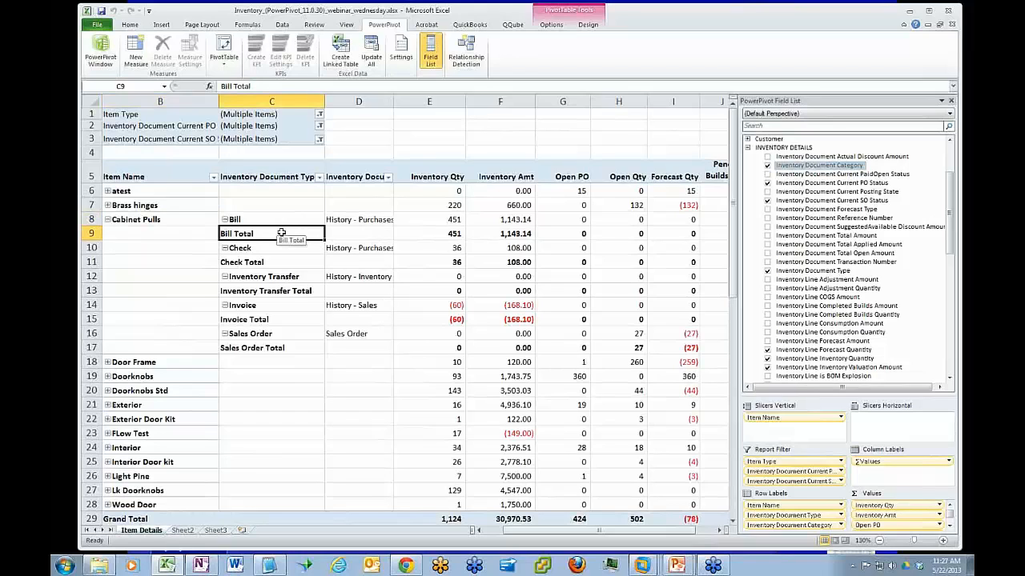
pyautogui.click(551, 26)
pyautogui.click(588, 24)
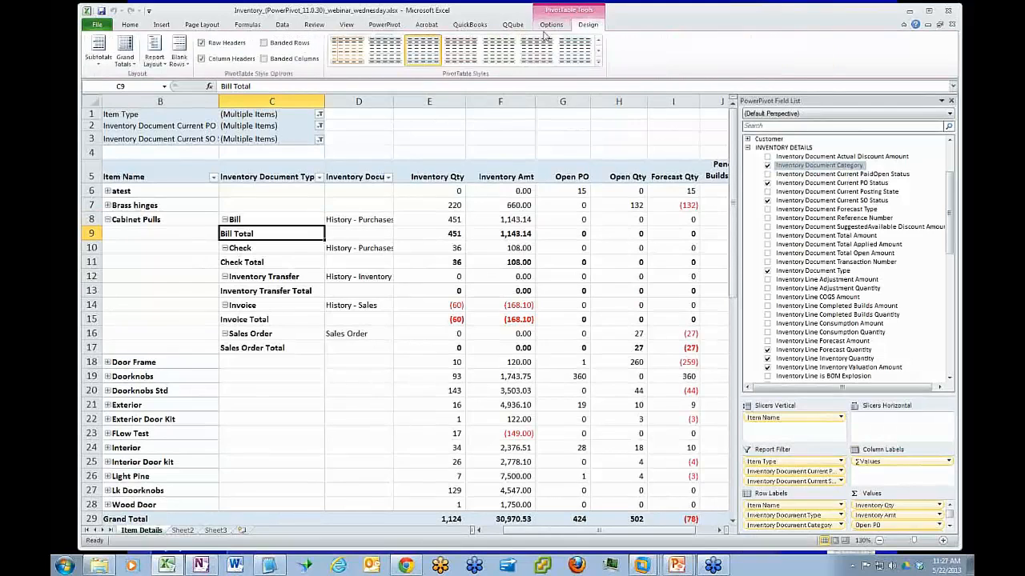
pyautogui.click(99, 66)
pyautogui.click(128, 82)
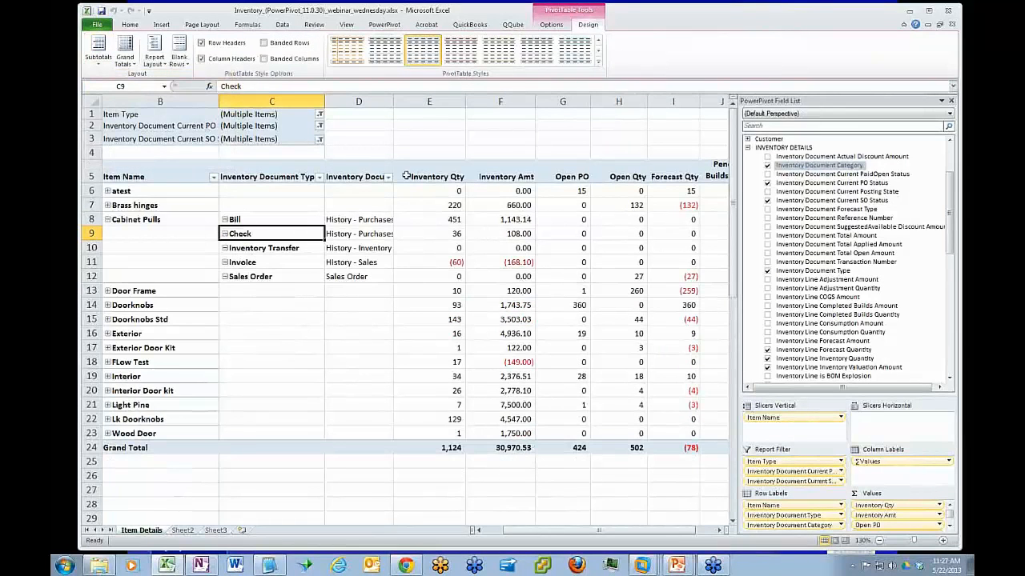
pyautogui.moveTo(393, 102); pyautogui.dragTo(436, 99)
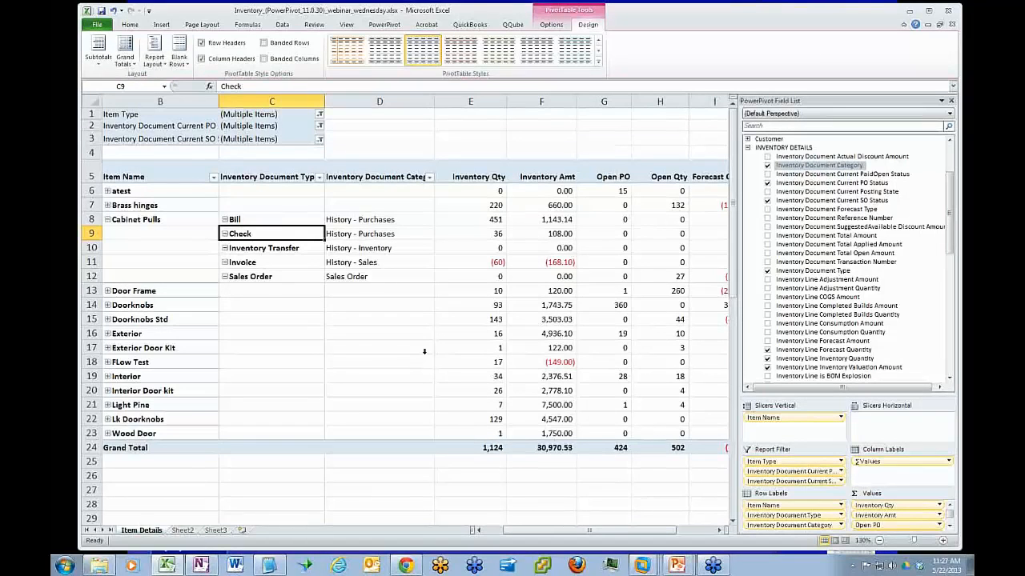
# Check the categories of the Cabinet Pulls documents and move Inventory Document Category above Inventory Document Type in the row labels
pyautogui.click(400, 219)
pyautogui.moveTo(452, 303)
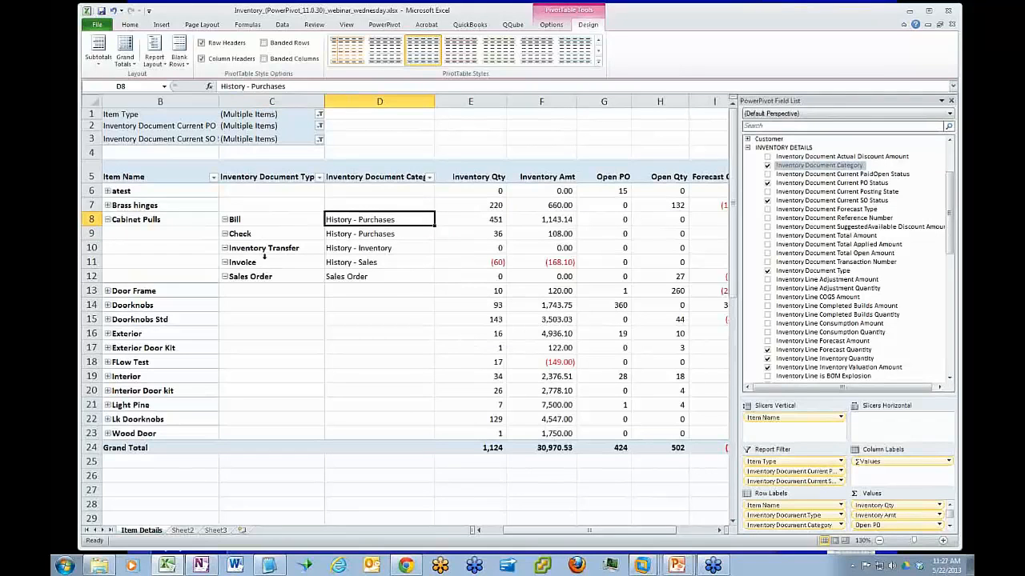
pyautogui.click(267, 261)
pyautogui.click(364, 264)
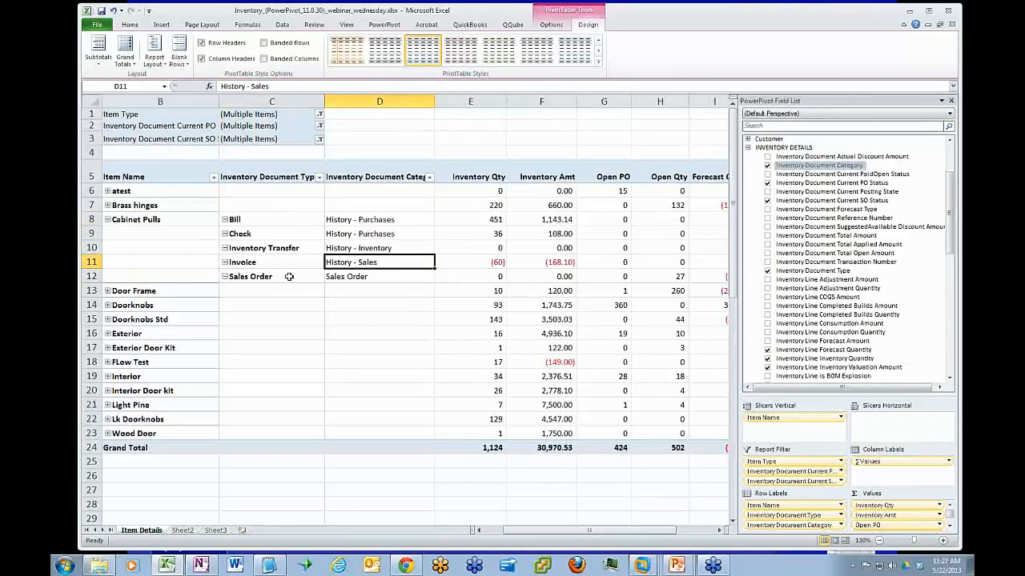
pyautogui.click(343, 276)
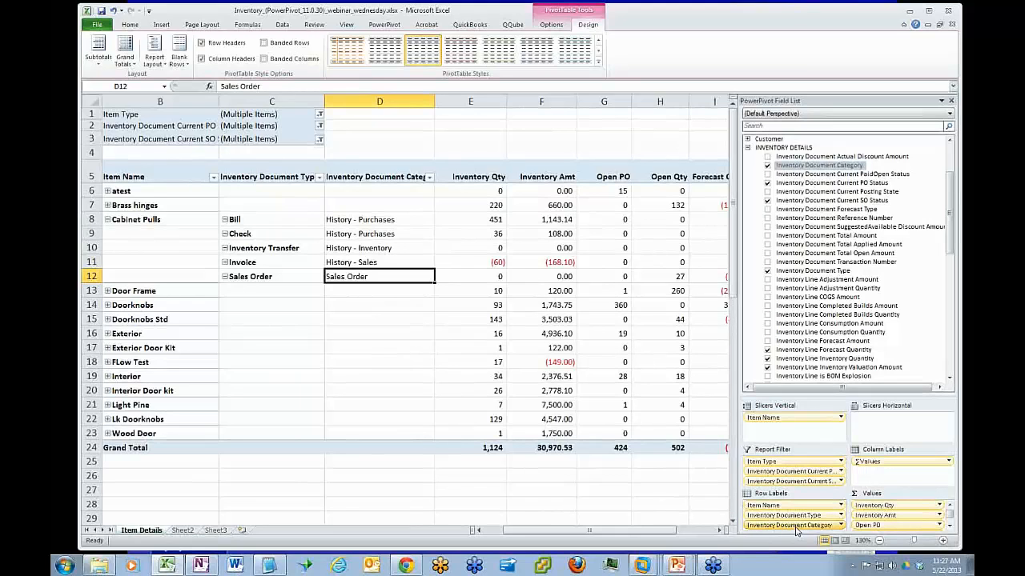
pyautogui.moveTo(796, 527); pyautogui.dragTo(796, 512)
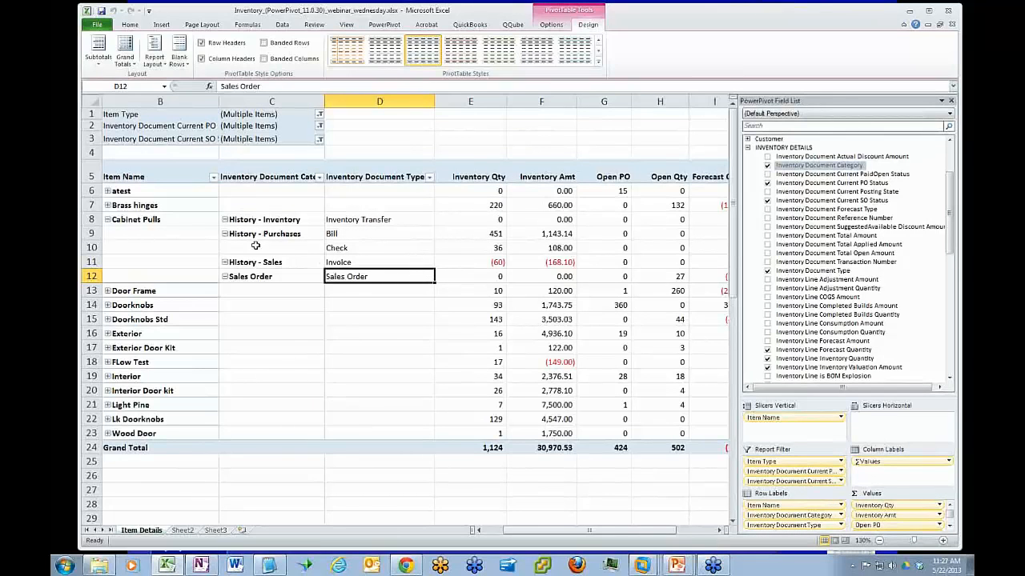
# Add Inventory Document Transaction Number as a row label beneath Inventory Document Type
pyautogui.click(365, 233)
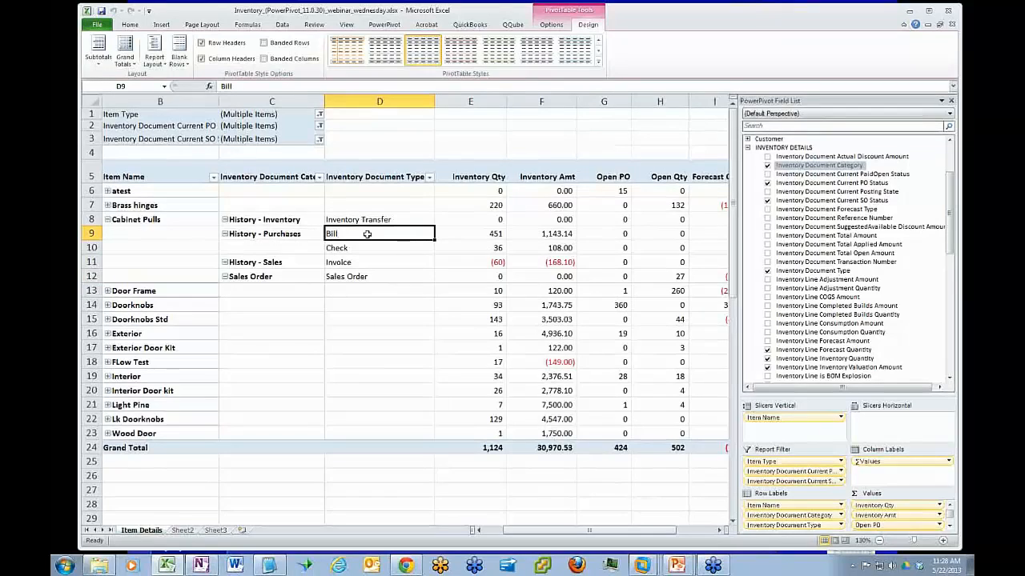
pyautogui.scroll(-15, 852, 200)
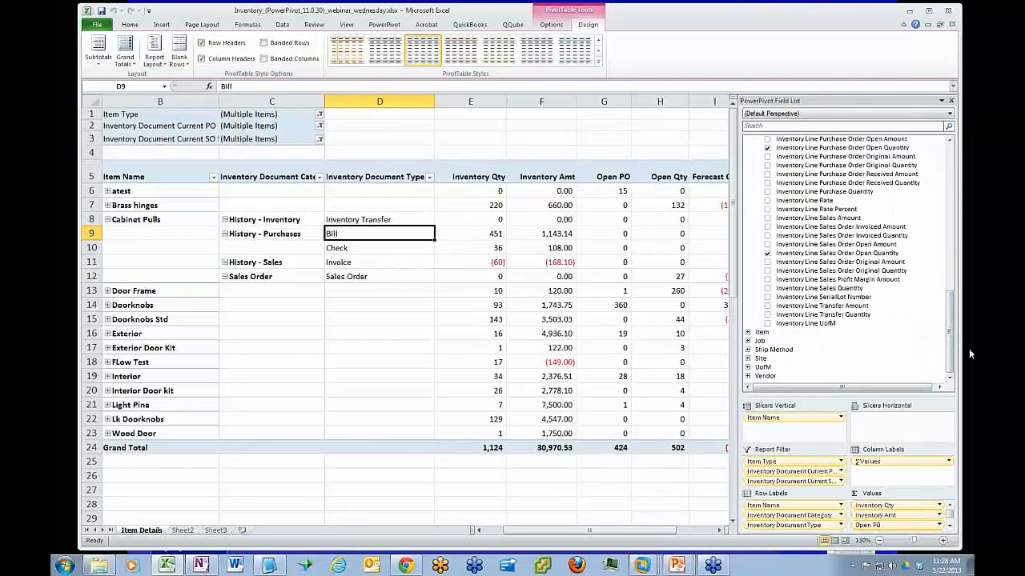
pyautogui.moveTo(950, 356); pyautogui.dragTo(943, 222)
pyautogui.scroll(1, 943, 223)
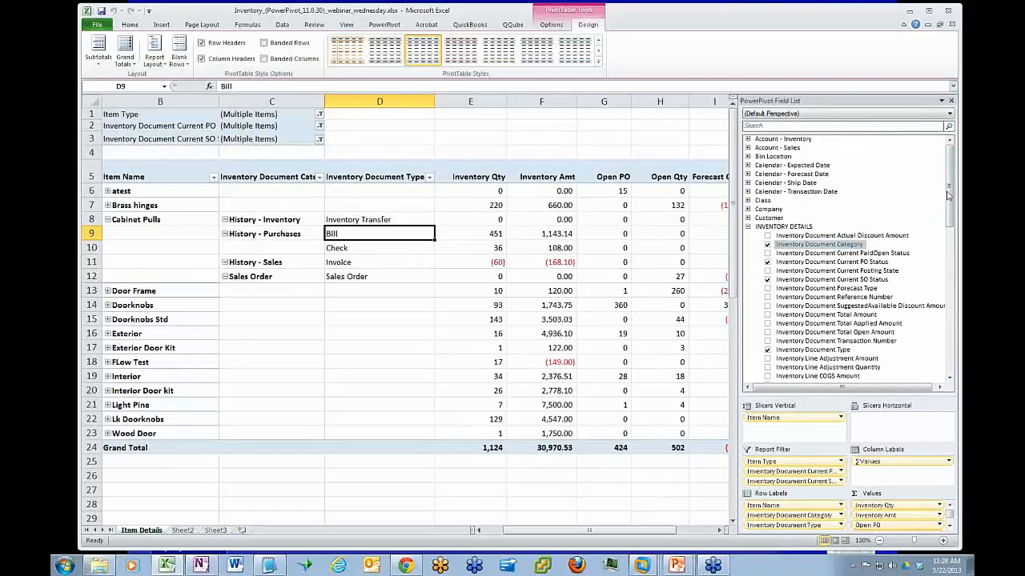
pyautogui.moveTo(949, 196); pyautogui.dragTo(951, 228)
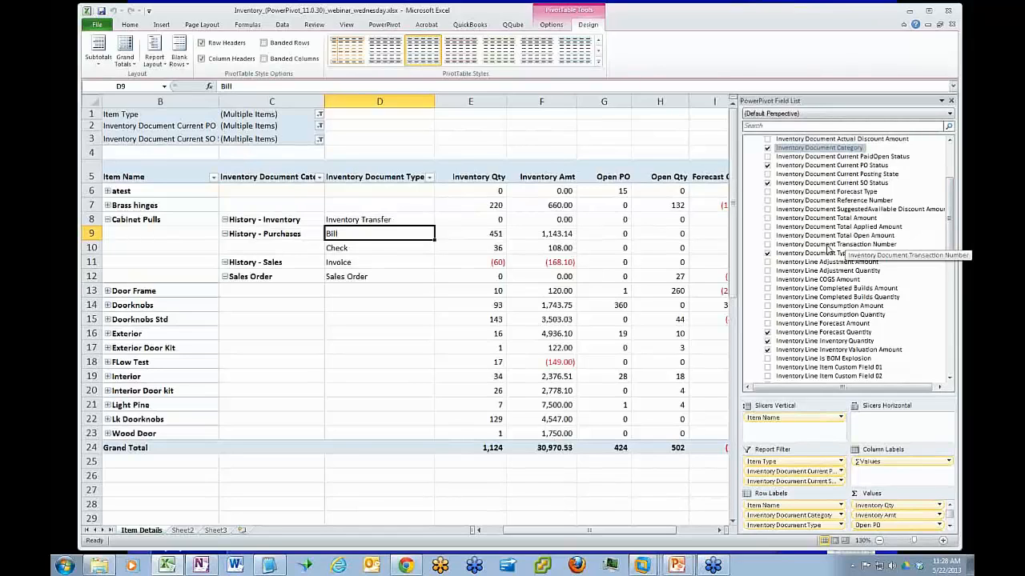
pyautogui.moveTo(828, 247); pyautogui.dragTo(798, 537)
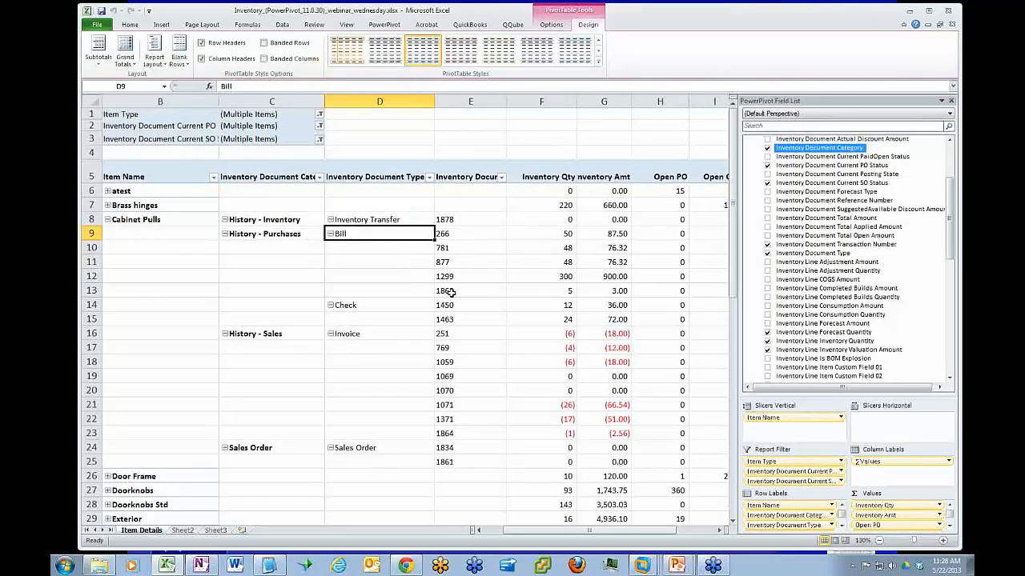
# Under Cabinet Pulls, collapse the Bill and Check document types and the History - Purchases, History - Sales and History - Inventory categories
pyautogui.click(330, 235)
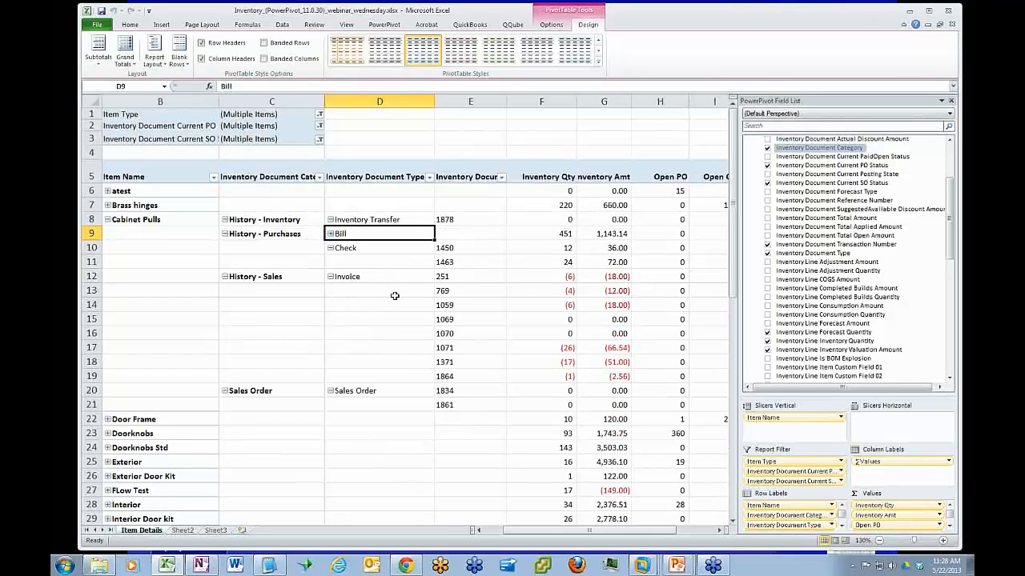
pyautogui.click(330, 249)
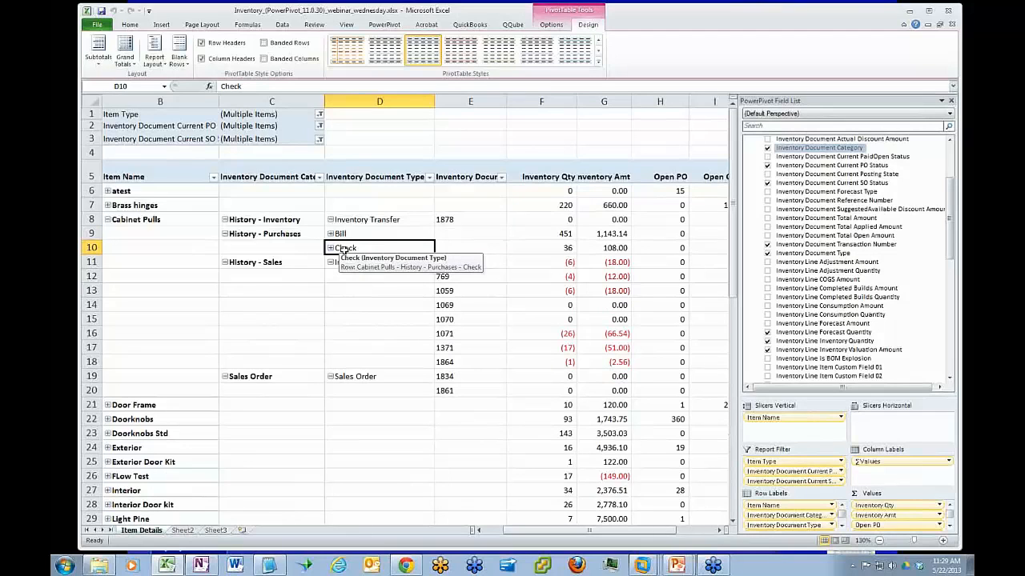
pyautogui.click(226, 234)
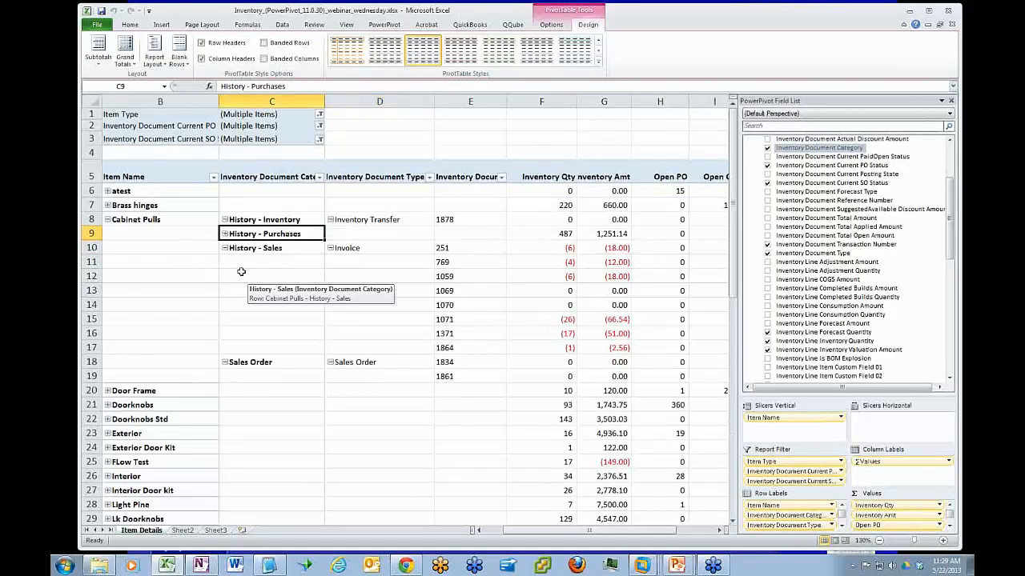
pyautogui.click(225, 248)
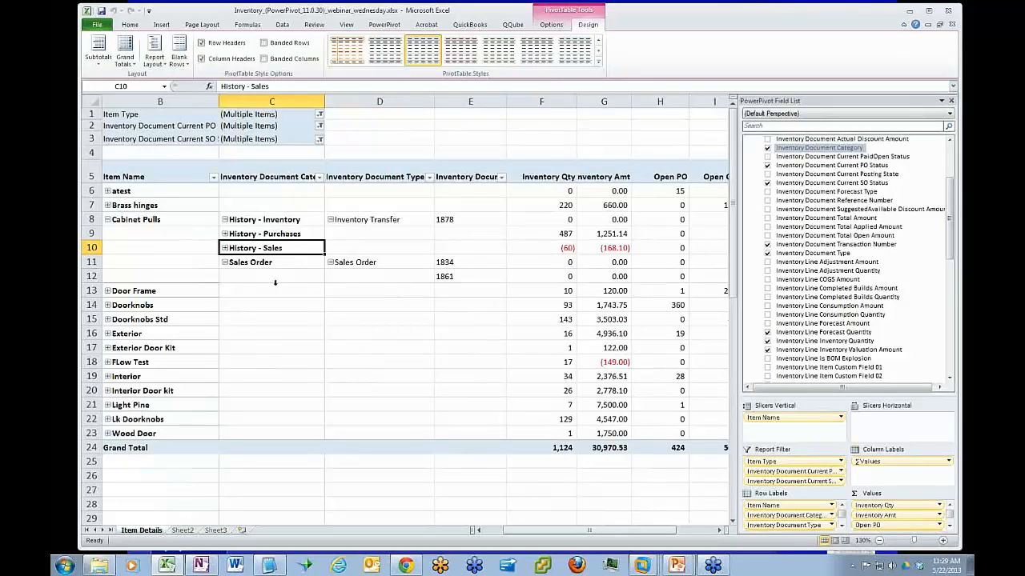
pyautogui.click(225, 221)
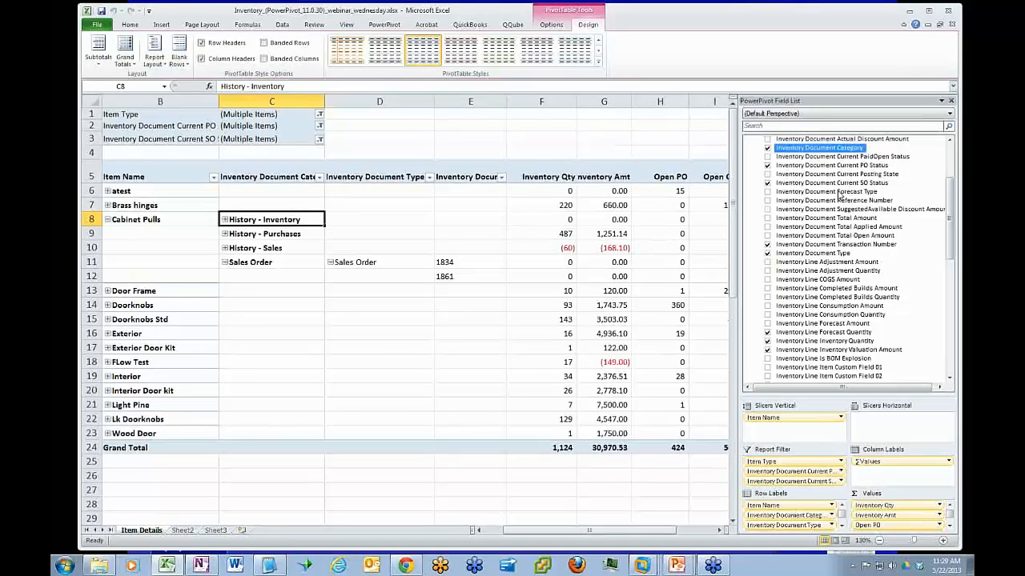
# Enlarge the field list's layout areas, add Inventory Document Forecast Type above Inventory Document Category in the row labels, and turn off subtotals
pyautogui.moveTo(838, 196); pyautogui.dragTo(820, 351)
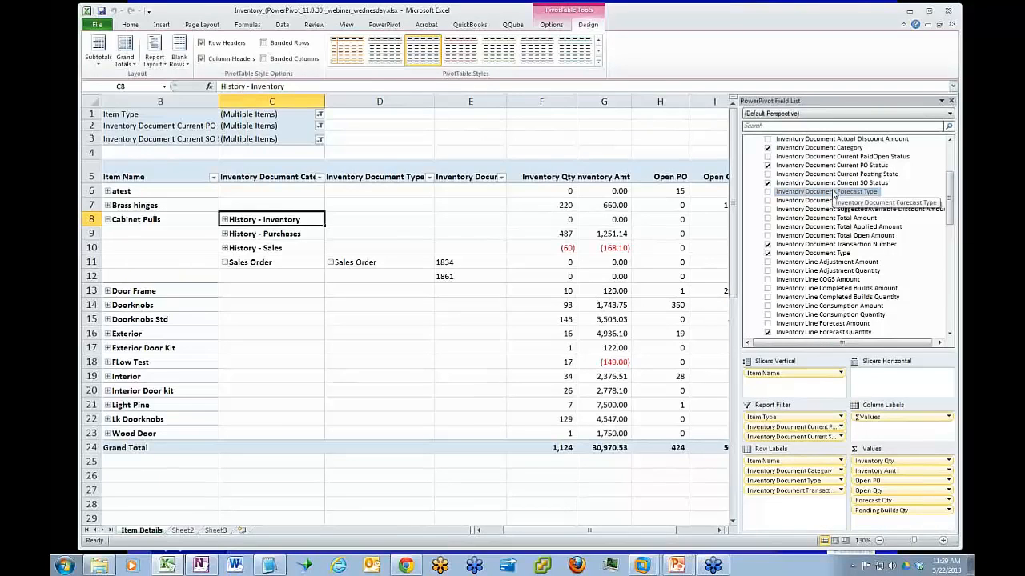
pyautogui.moveTo(832, 193)
pyautogui.mouseDown()
pyautogui.moveTo(808, 433)
pyautogui.moveTo(815, 504)
pyautogui.moveTo(807, 475)
pyautogui.mouseUp()
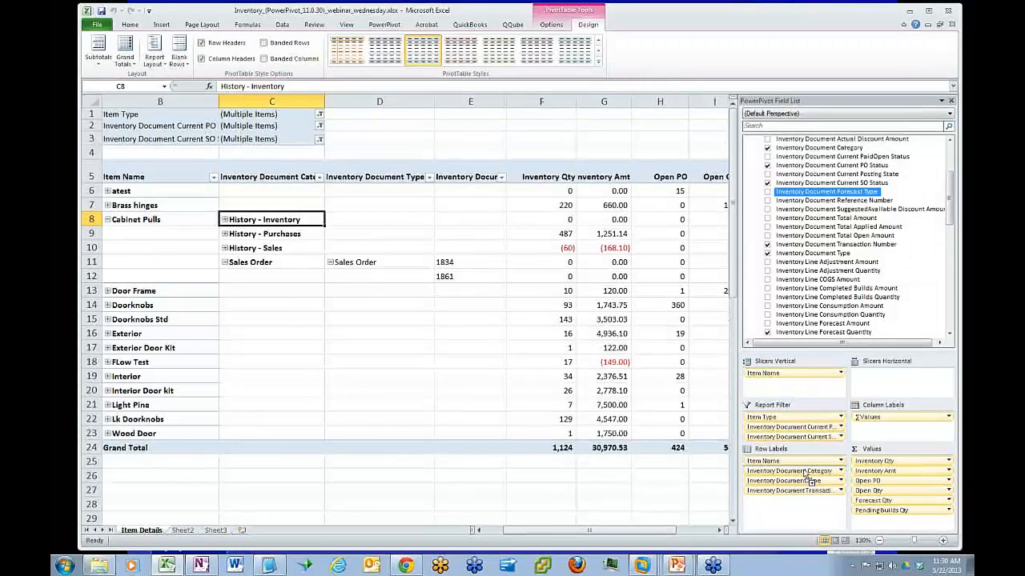
pyautogui.moveTo(807, 475); pyautogui.dragTo(807, 475)
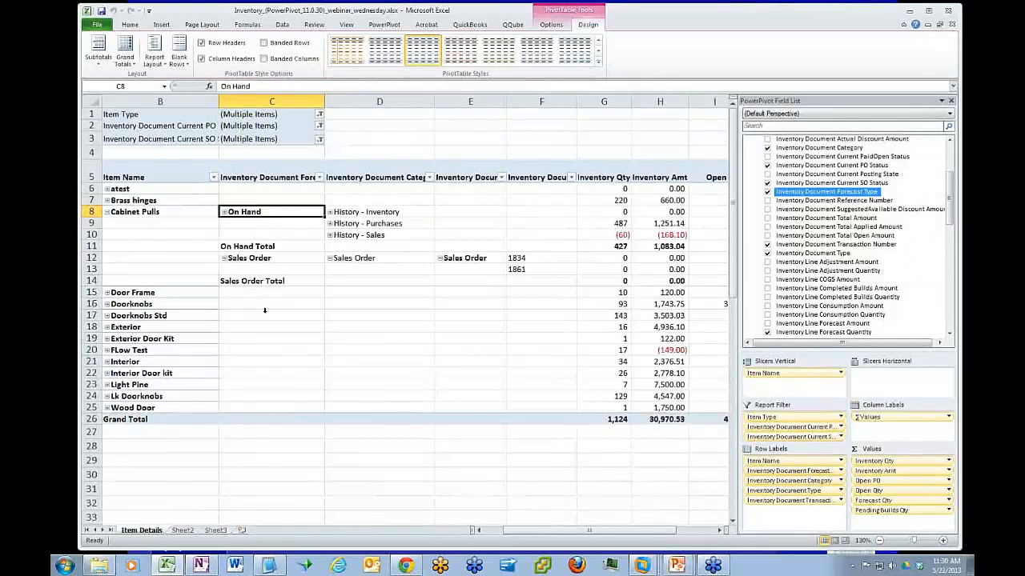
pyautogui.click(102, 66)
pyautogui.click(112, 80)
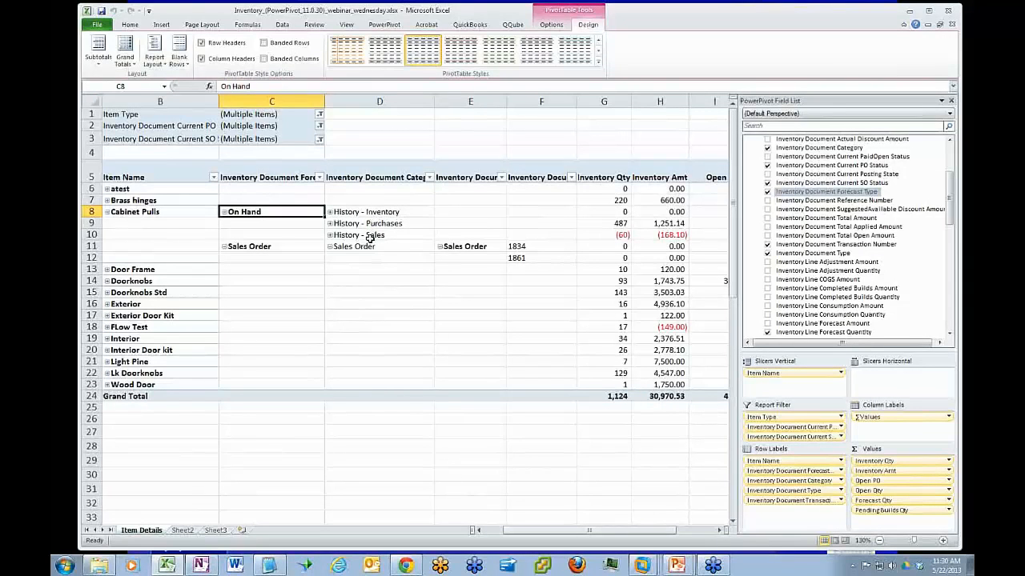
# Check the History - Sales invoices of Cabinet Pulls and collapse its On Hand group
pyautogui.click(330, 235)
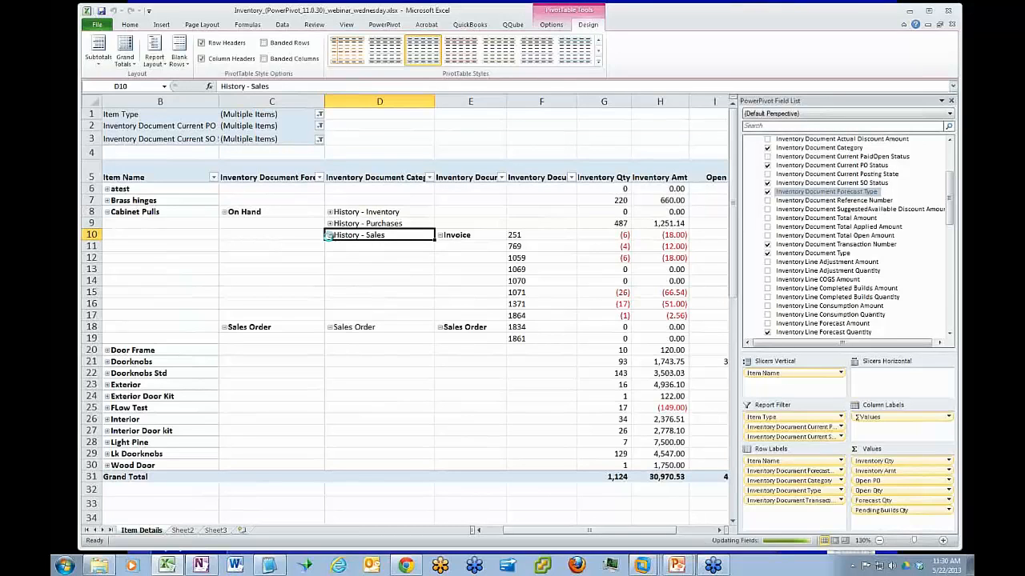
pyautogui.click(328, 235)
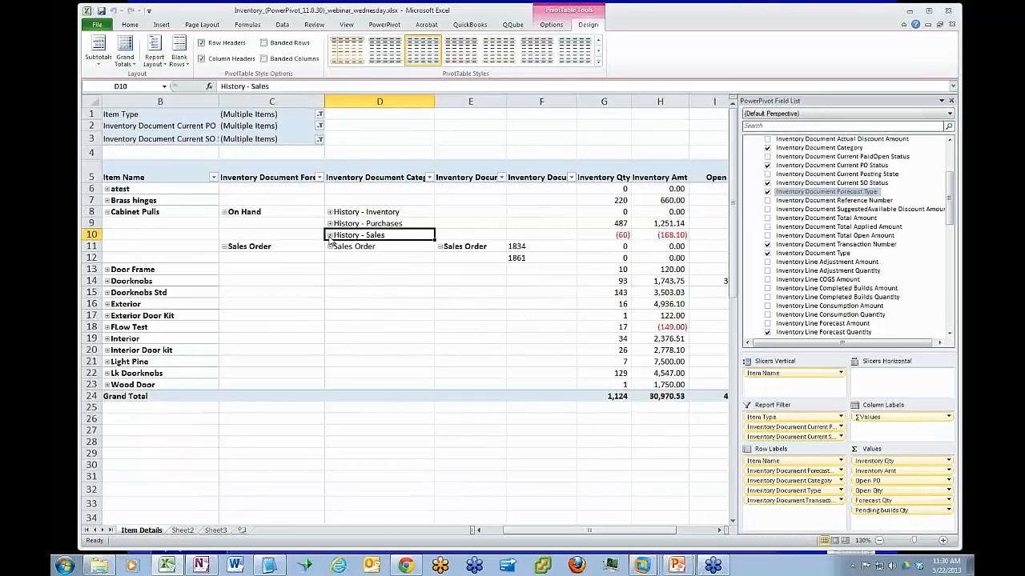
pyautogui.click(224, 213)
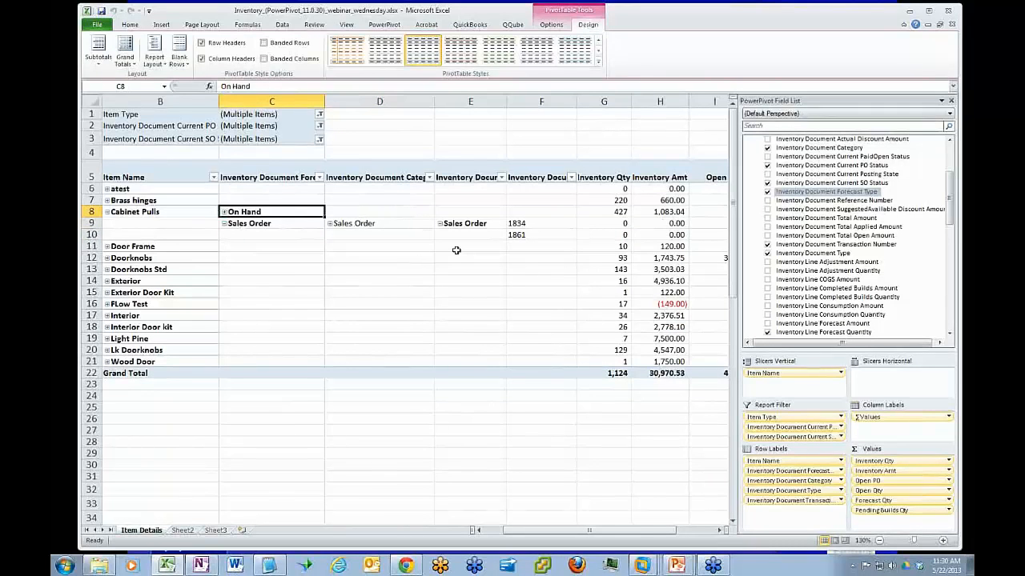
# Check the Cabinet Pulls on-hand inventory quantity and the open quantity of its sales orders
pyautogui.click(607, 211)
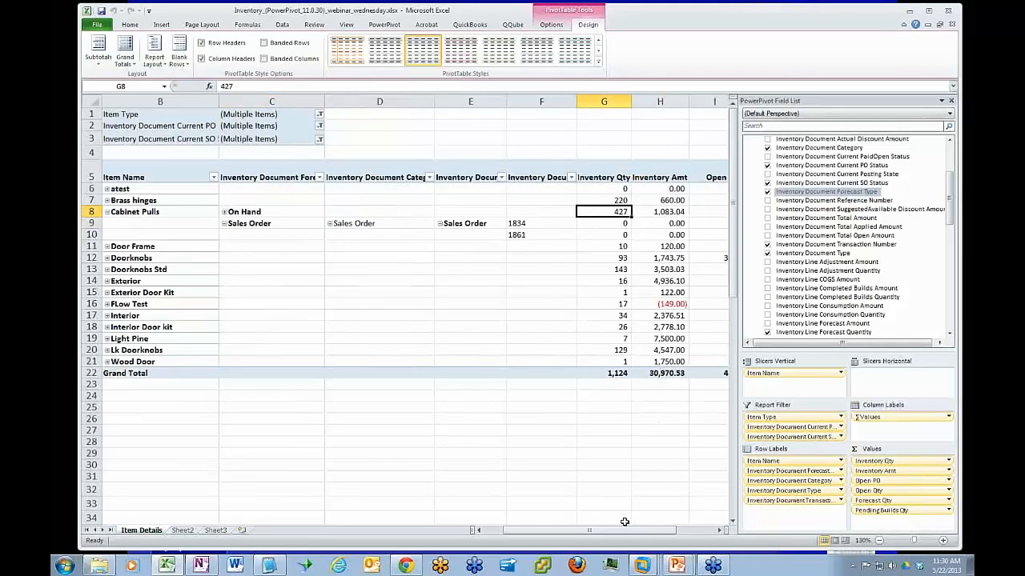
pyautogui.moveTo(626, 531); pyautogui.dragTo(645, 538)
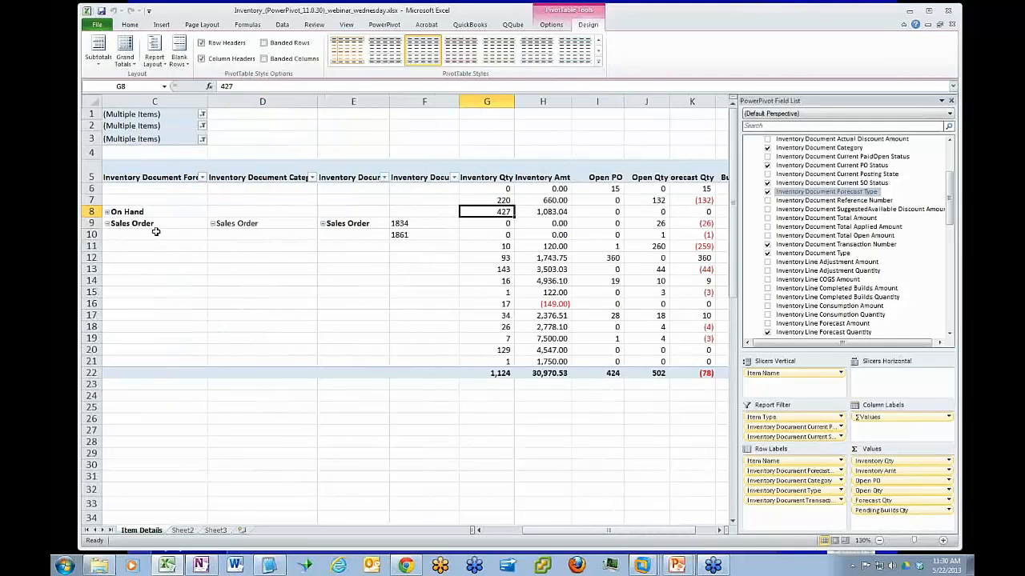
pyautogui.click(656, 234)
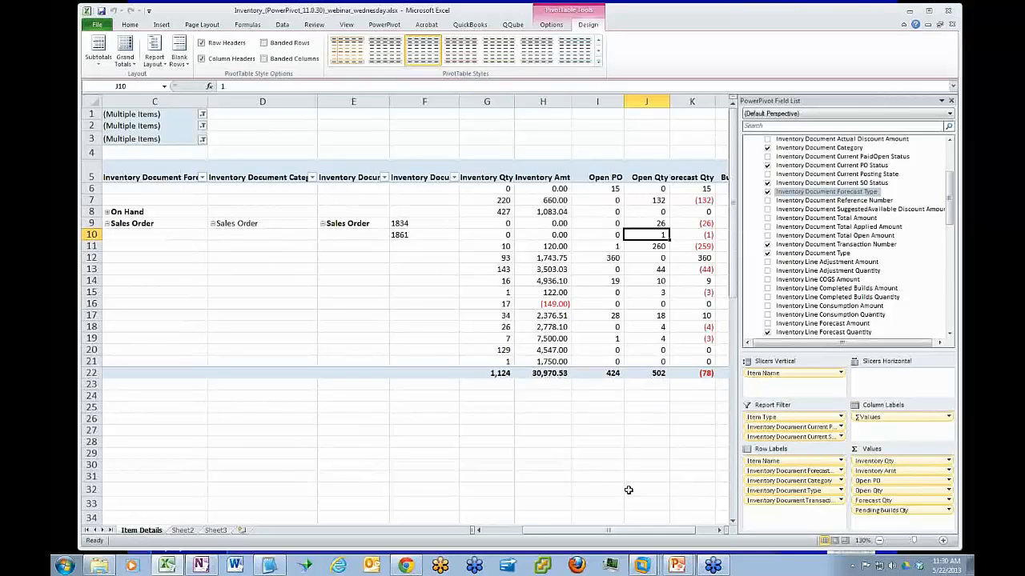
# Switch to QuickBooks in the WU764-CURRENT virtual machine, drill into Cabinet Pulls' On Sales Order quantity in the stock status report, and return to Excel
pyautogui.click(636, 565)
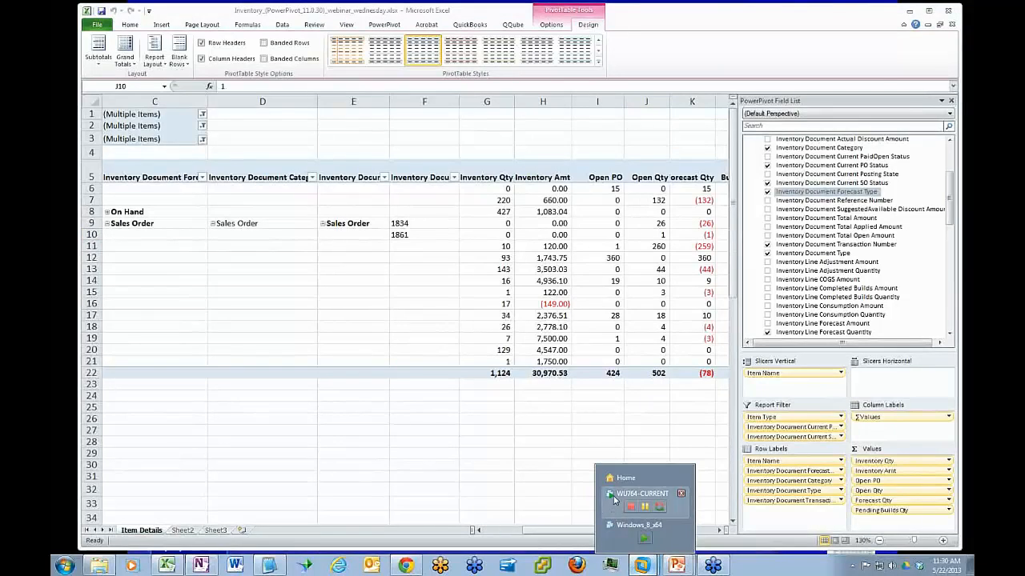
pyautogui.click(616, 493)
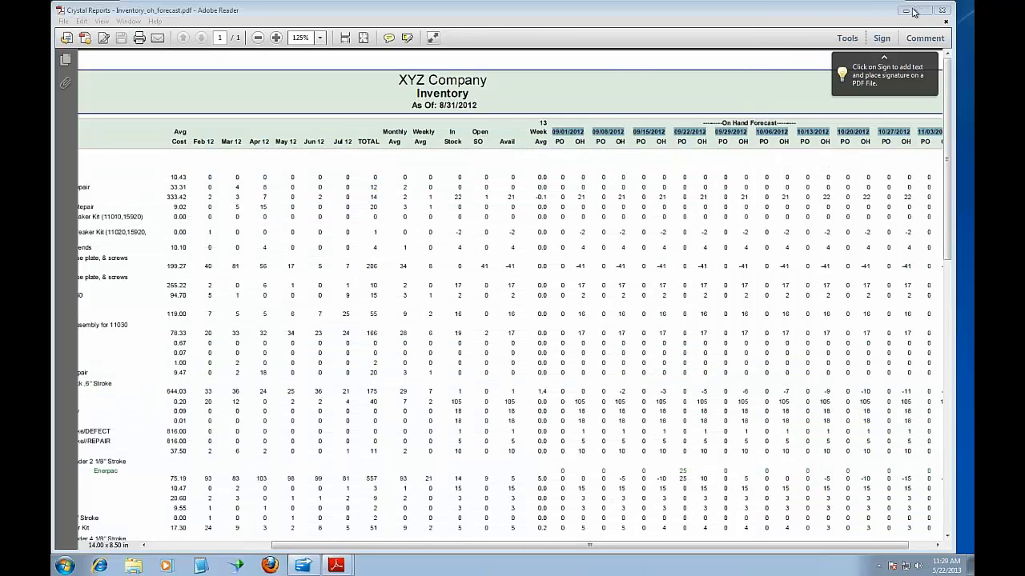
pyautogui.click(905, 10)
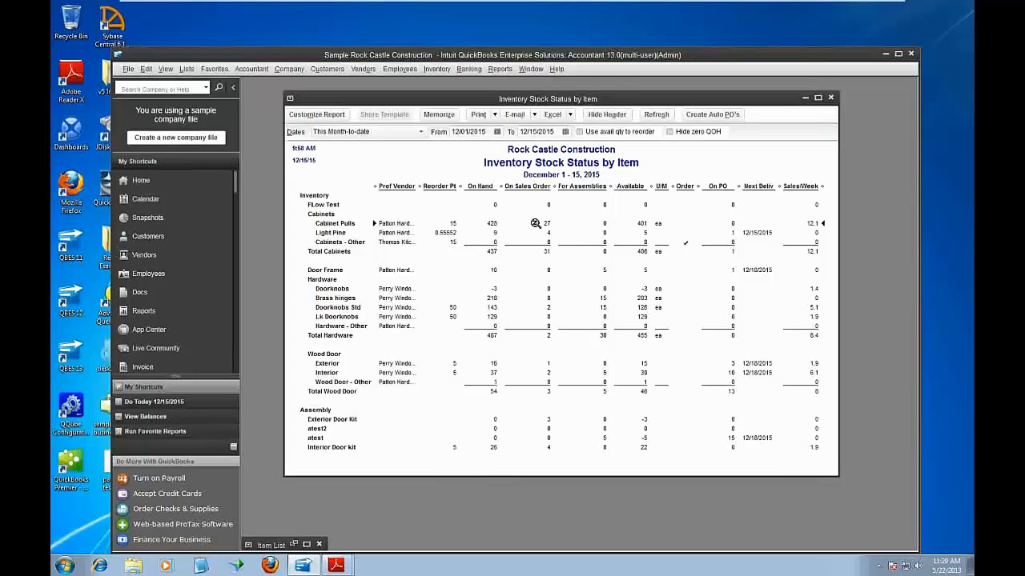
pyautogui.doubleClick(540, 222)
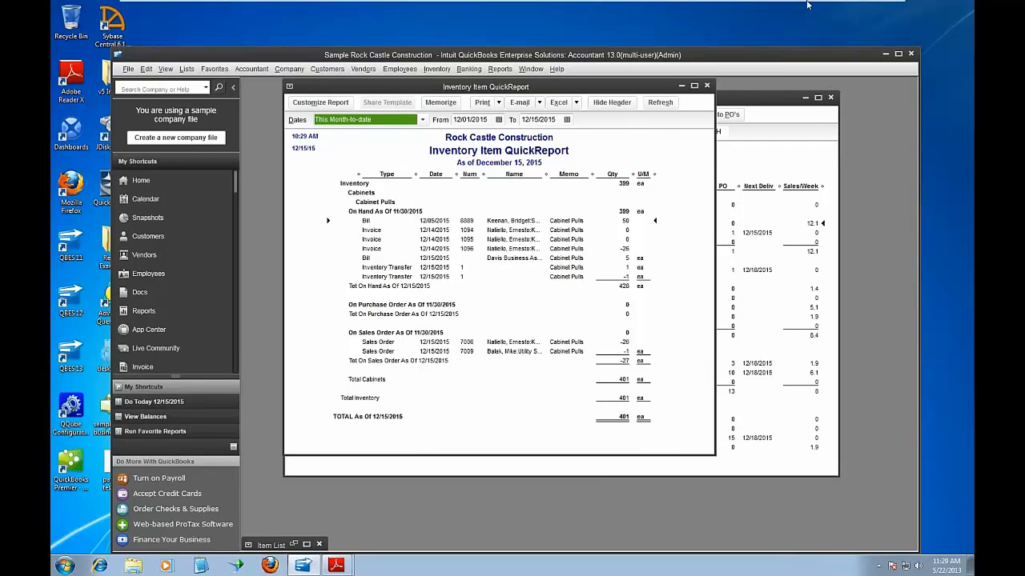
pyautogui.click(863, 7)
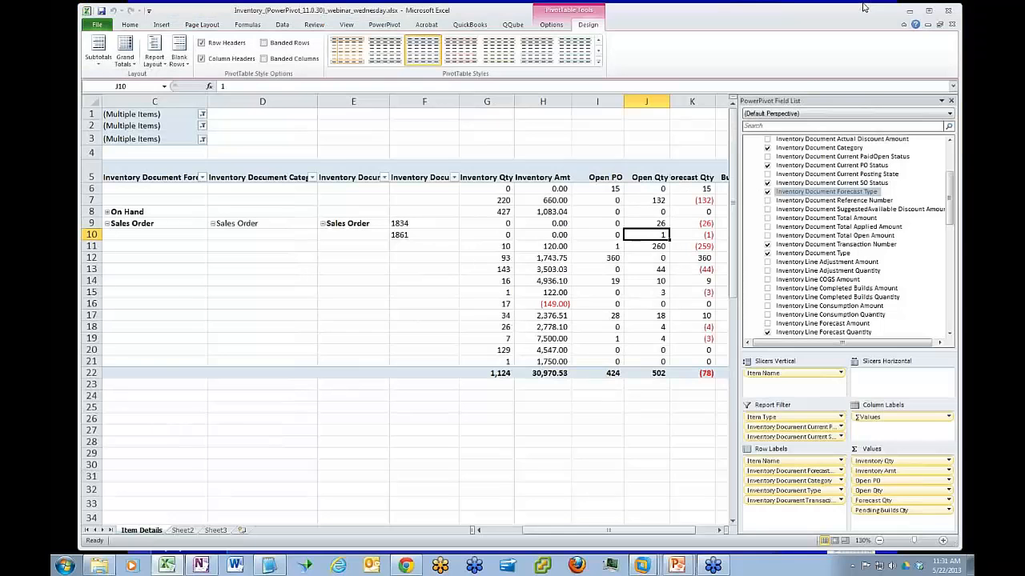
# Expand the entire Item Name field to show the forecast types of every item
pyautogui.moveTo(640, 530); pyautogui.dragTo(599, 533)
pyautogui.moveTo(916, 542); pyautogui.dragTo(910, 542)
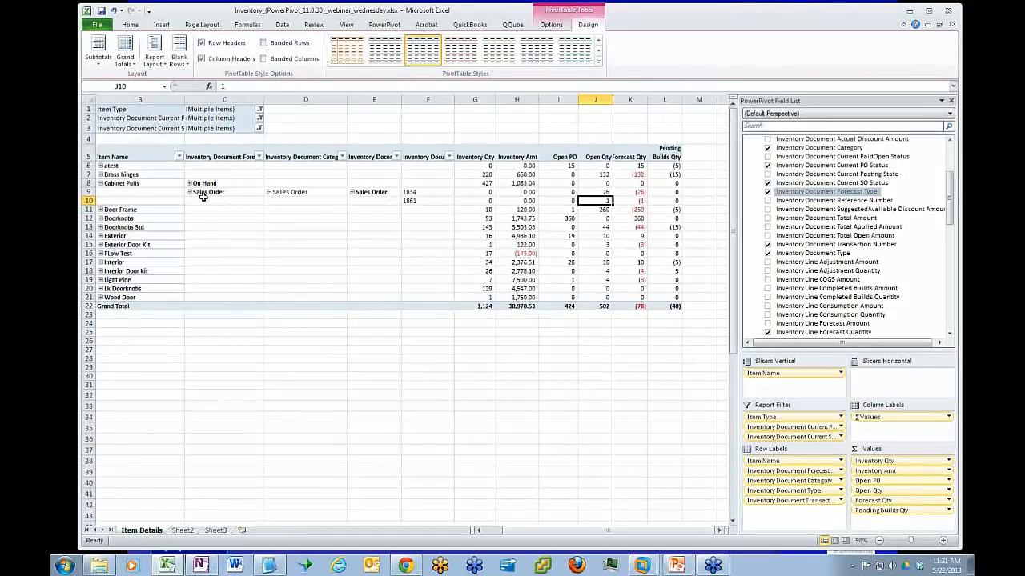
pyautogui.click(145, 166)
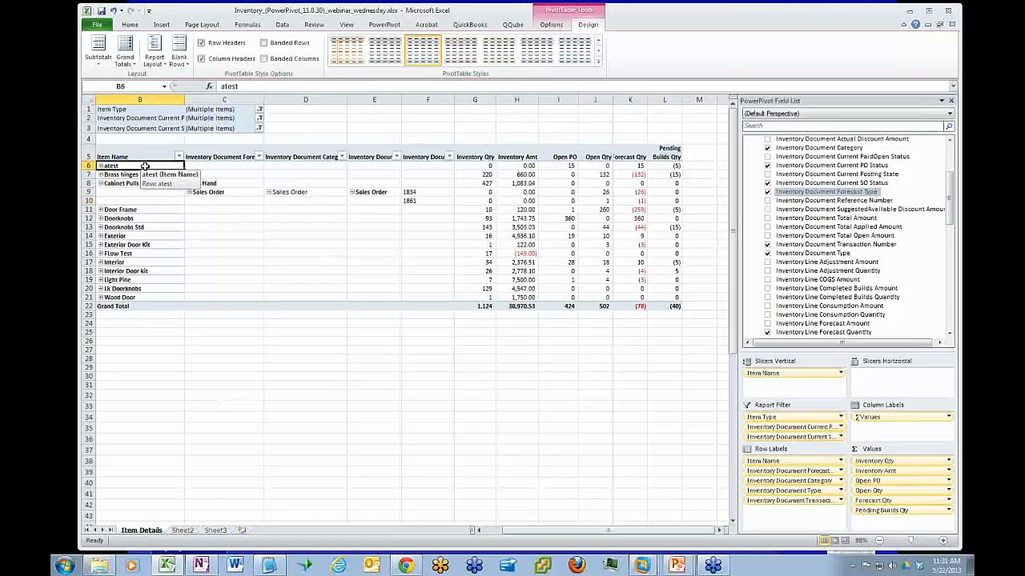
pyautogui.rightClick(204, 166)
pyautogui.moveTo(252, 254)
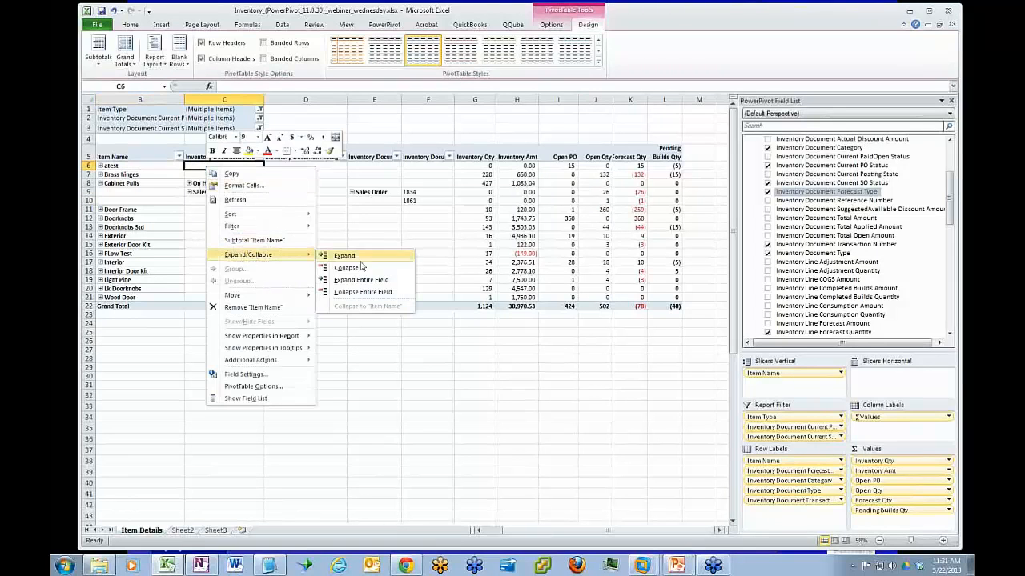
pyautogui.click(355, 280)
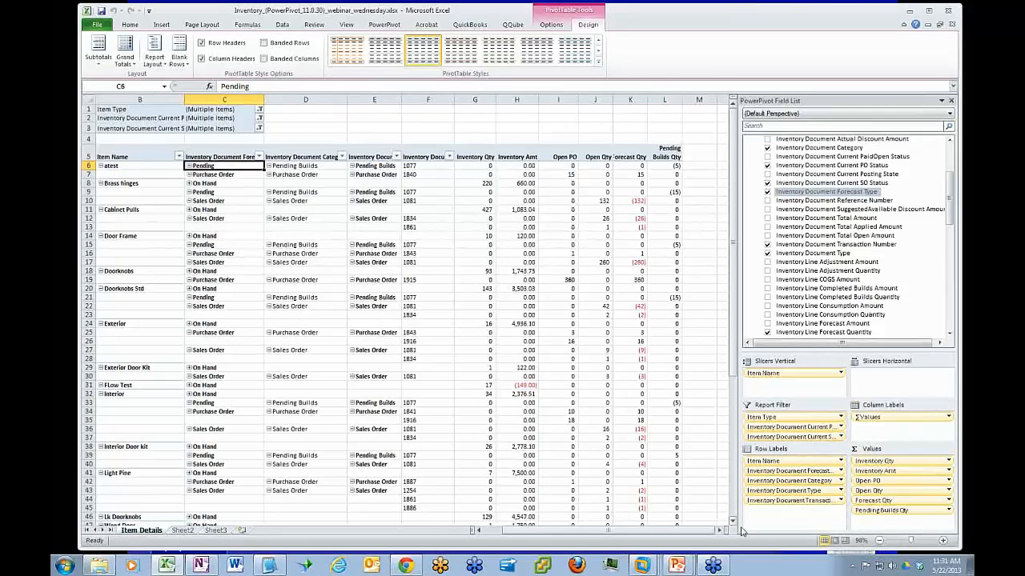
# Remove Inventory Document Category, Inventory Document Type and Inventory Document Transaction Number from the row labels
pyautogui.moveTo(910, 541); pyautogui.dragTo(914, 541)
pyautogui.scroll(2, 733, 232)
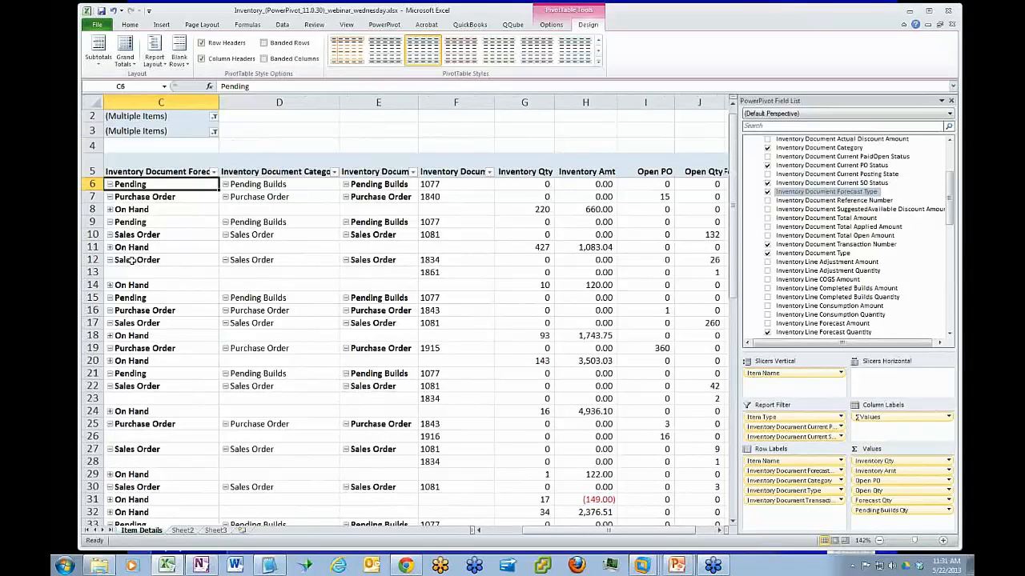
pyautogui.moveTo(570, 530); pyautogui.dragTo(554, 541)
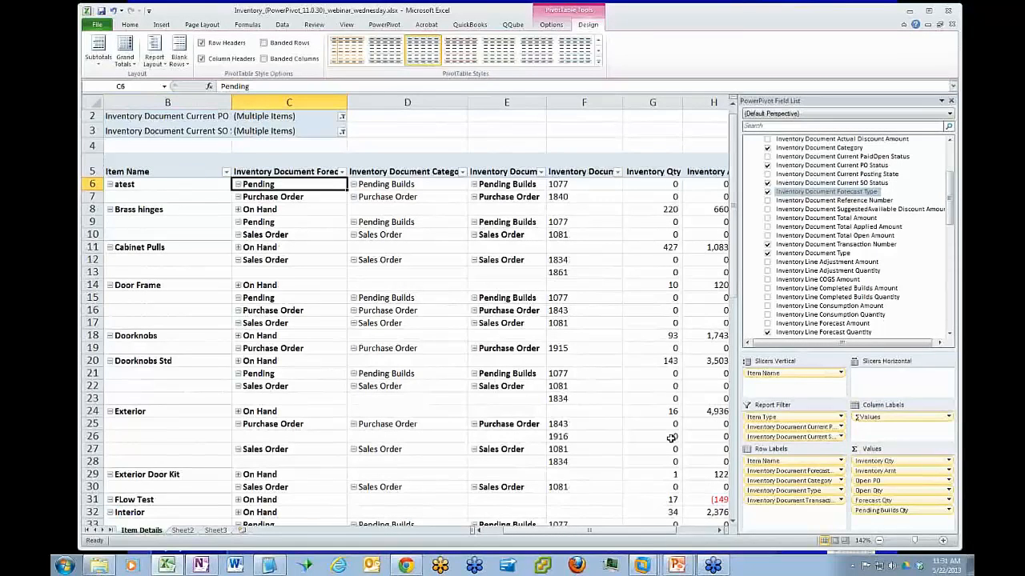
pyautogui.moveTo(797, 485); pyautogui.dragTo(871, 238)
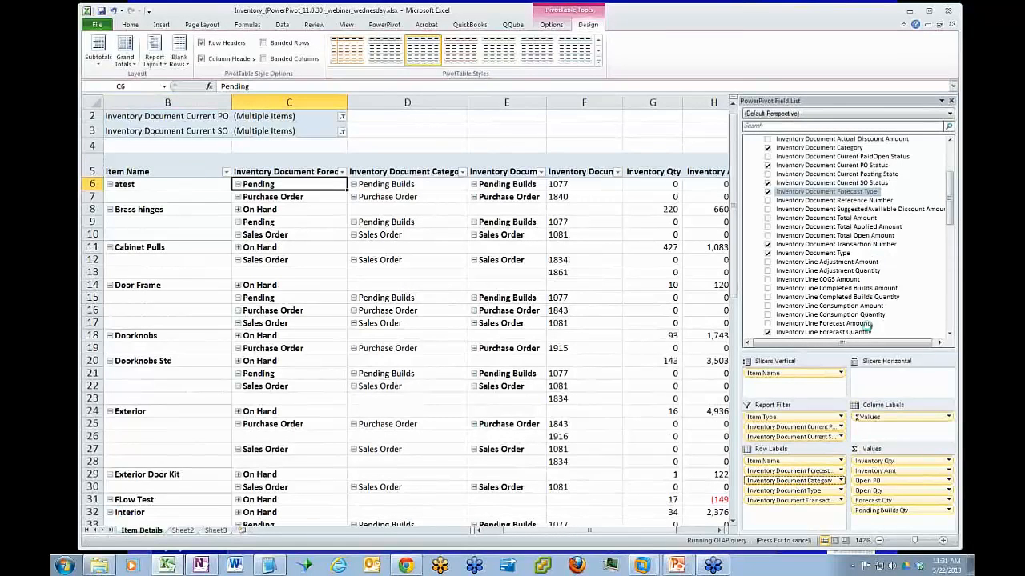
pyautogui.moveTo(810, 483); pyautogui.dragTo(861, 277)
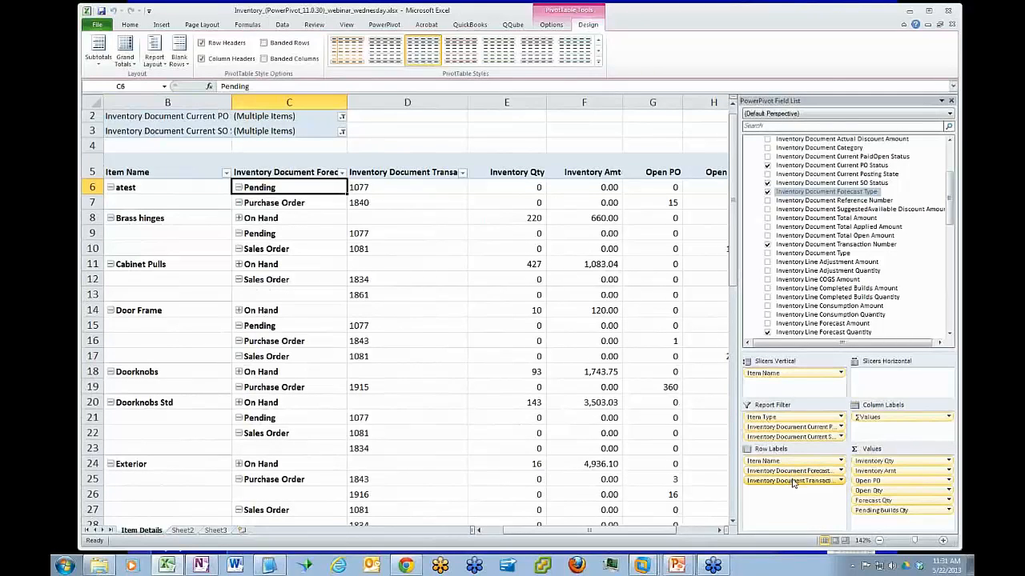
pyautogui.moveTo(794, 480); pyautogui.dragTo(836, 271)
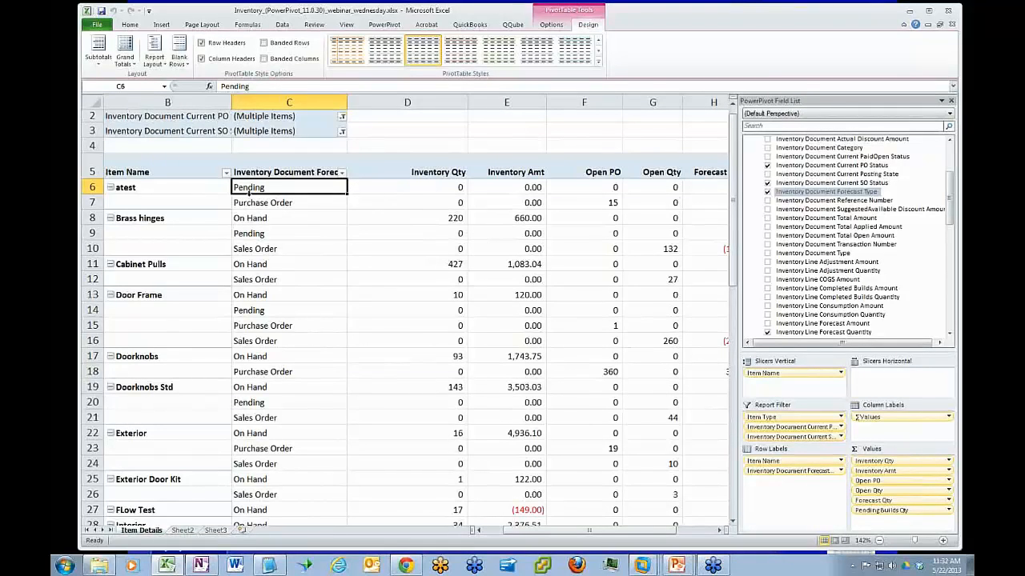
# Review the forecast types and quantities listed under Brass hinges and Door Frame in the pivot table
pyautogui.click(252, 220)
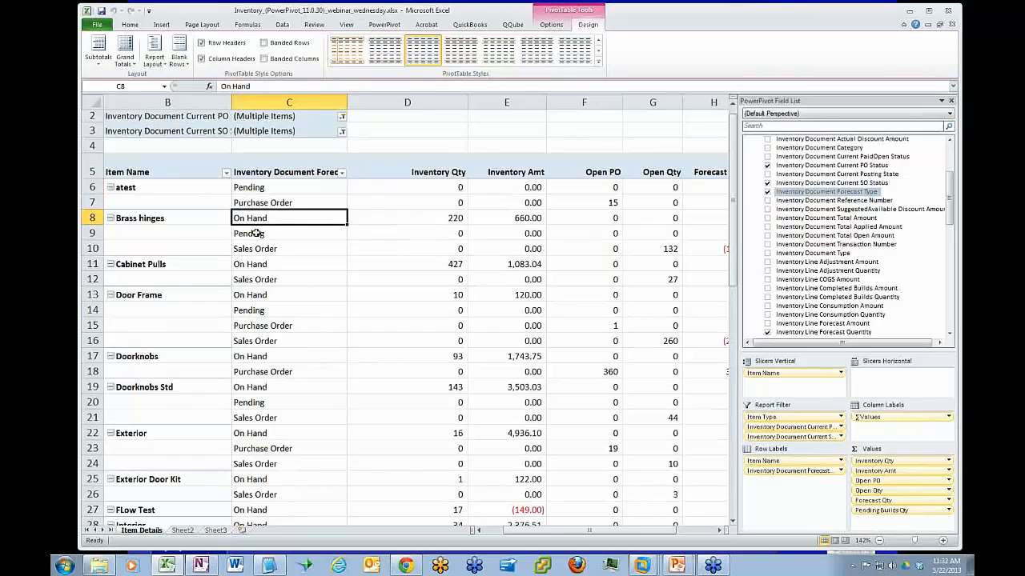
pyautogui.click(457, 218)
pyautogui.click(269, 235)
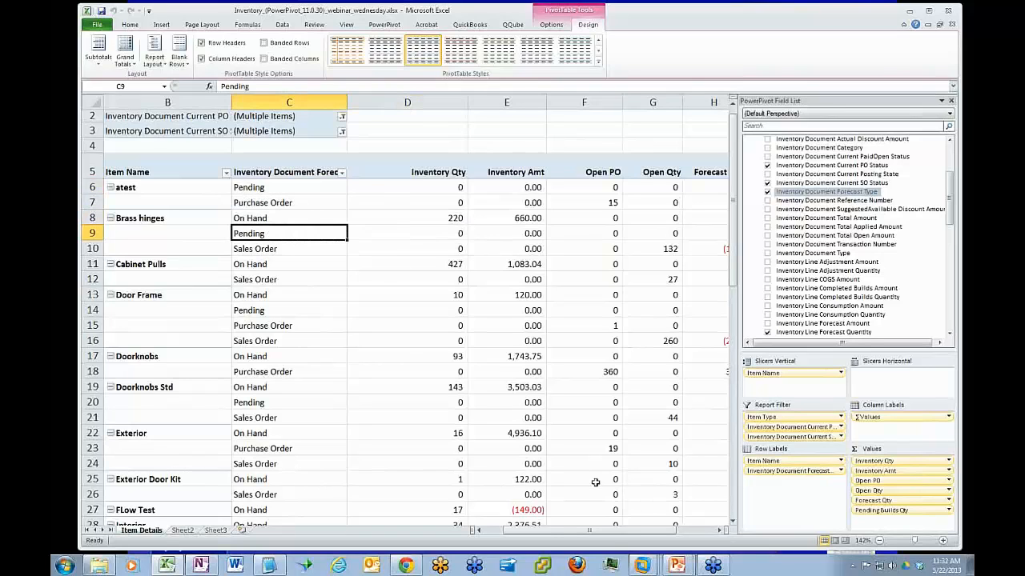
pyautogui.moveTo(612, 532); pyautogui.dragTo(642, 533)
pyautogui.click(462, 329)
pyautogui.click(462, 341)
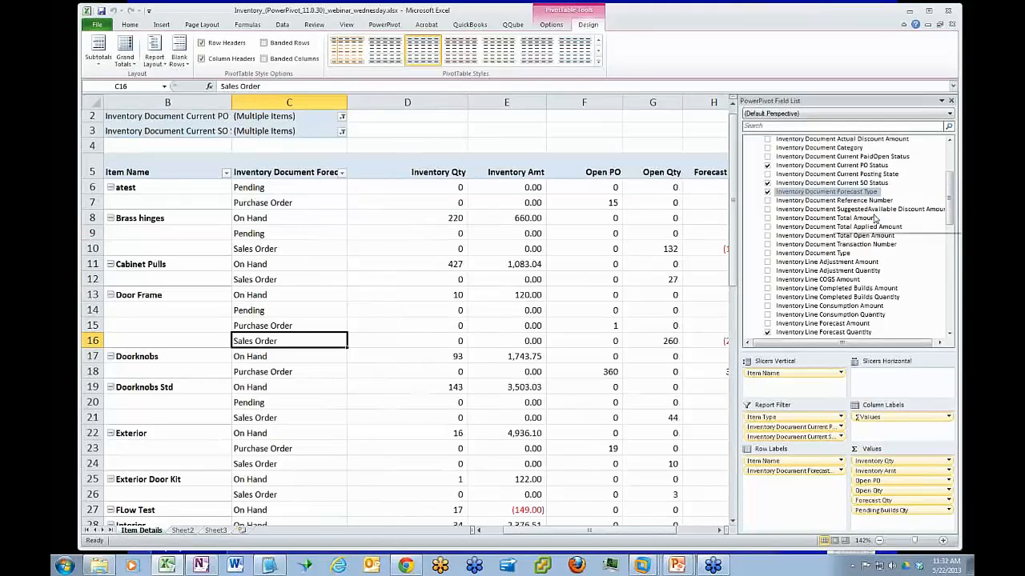
# Add Inventory Document Transaction Number below the forecast type in the row labels, and replace it with Inventory Document Reference Number
pyautogui.moveTo(870, 244); pyautogui.dragTo(811, 488)
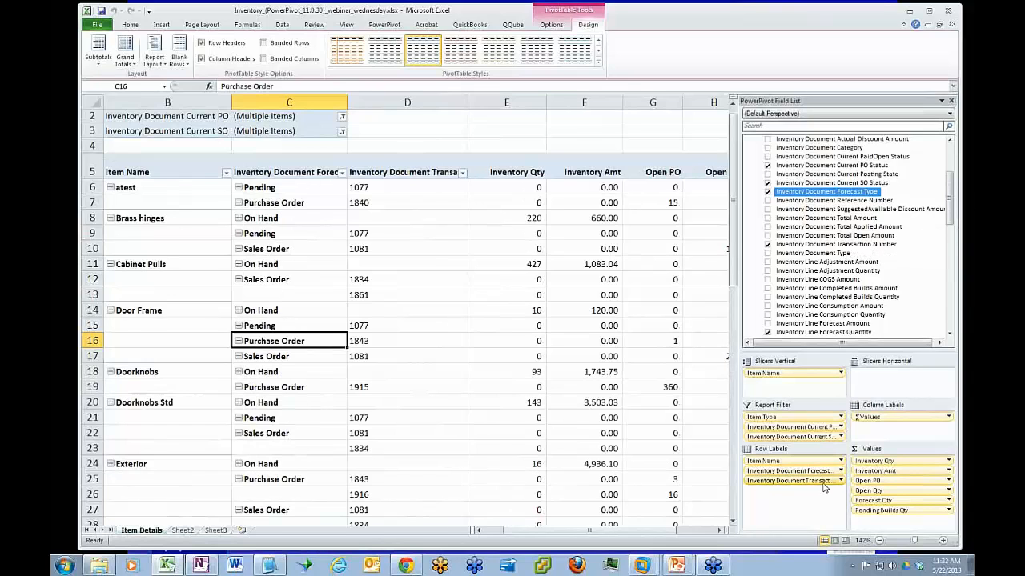
pyautogui.moveTo(732, 269); pyautogui.dragTo(733, 266)
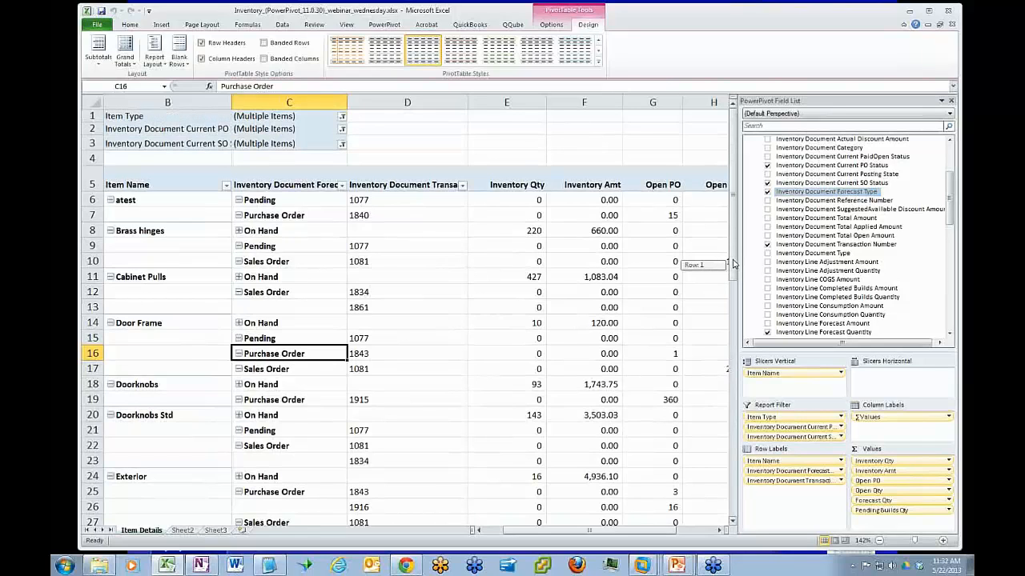
pyautogui.moveTo(734, 264); pyautogui.dragTo(733, 264)
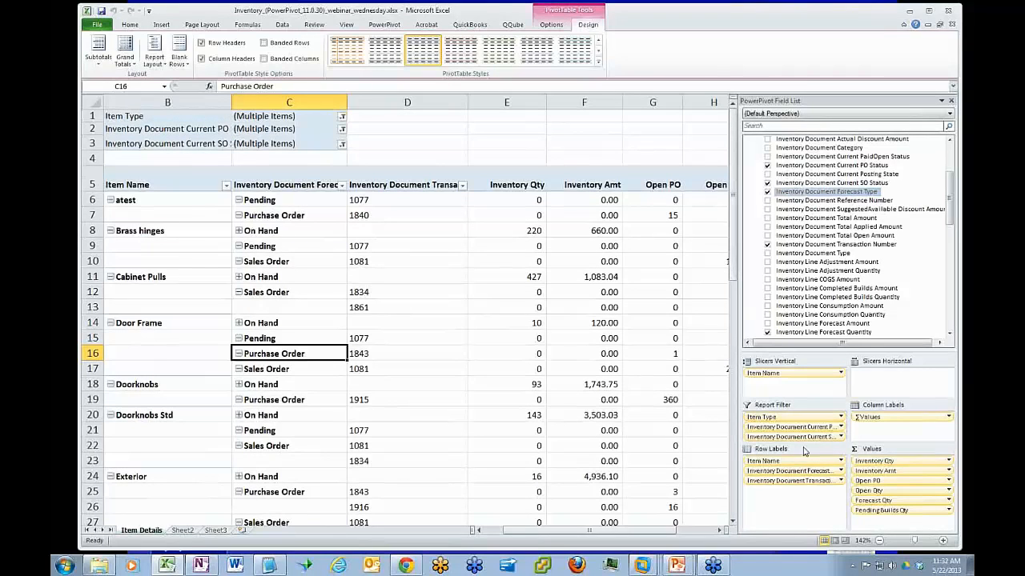
pyautogui.moveTo(798, 485); pyautogui.dragTo(874, 240)
pyautogui.moveTo(853, 201); pyautogui.dragTo(812, 498)
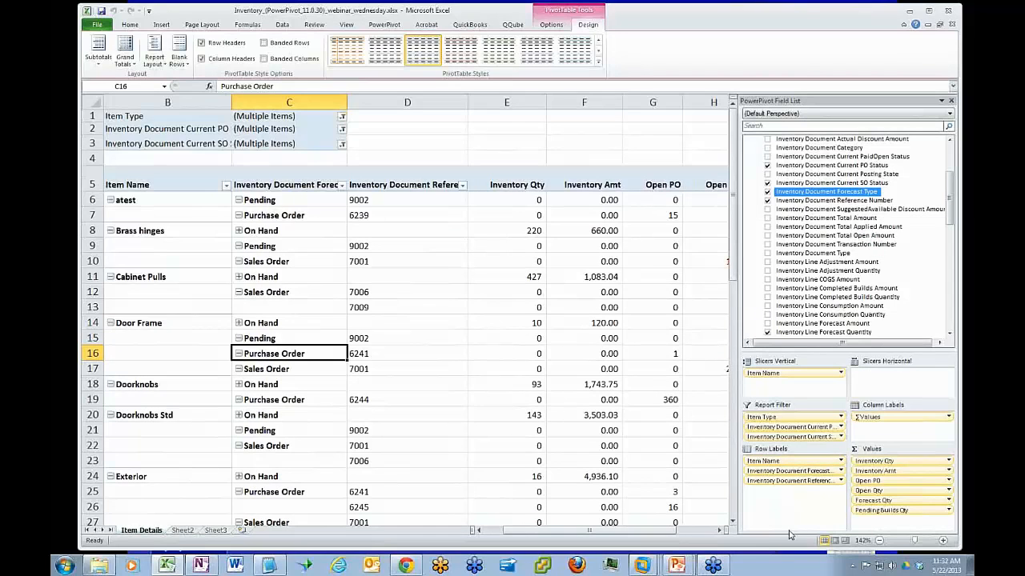
# Switch to QuickBooks in the virtual machine, add the Trans # column to the Cabinet Pulls Inventory Item QuickReport, and return to Excel
pyautogui.click(643, 566)
pyautogui.click(645, 501)
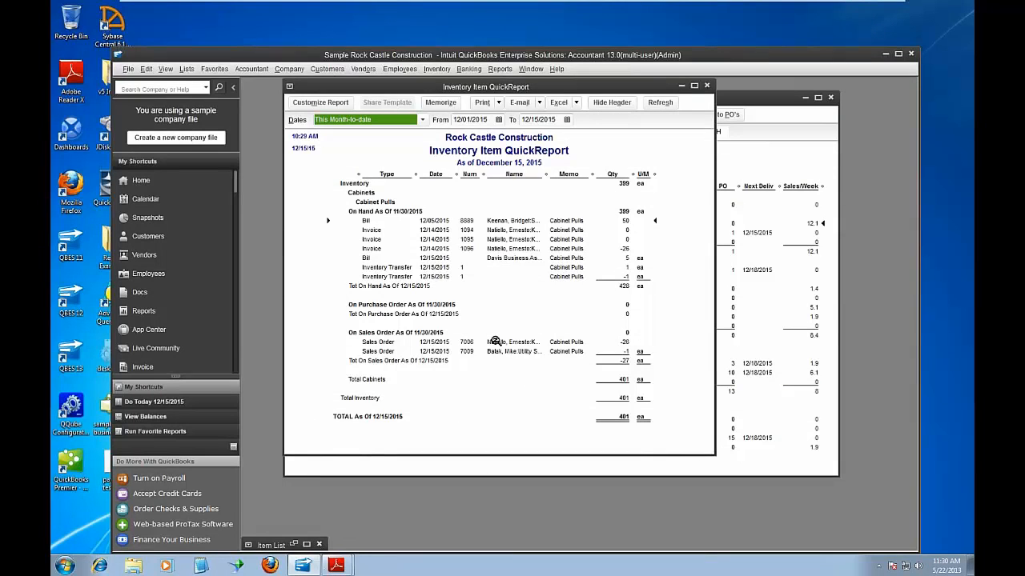
pyautogui.click(326, 105)
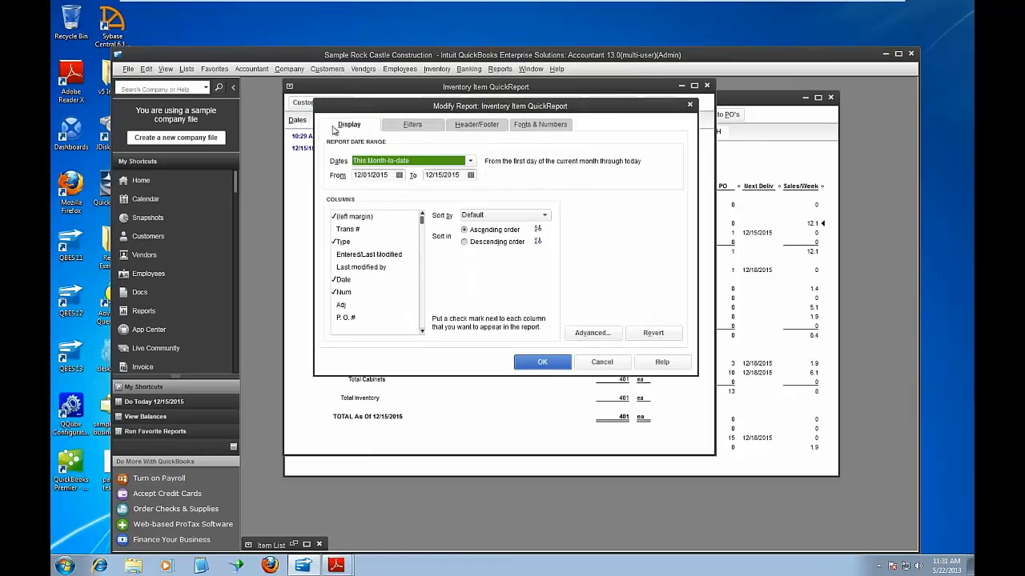
pyautogui.click(359, 229)
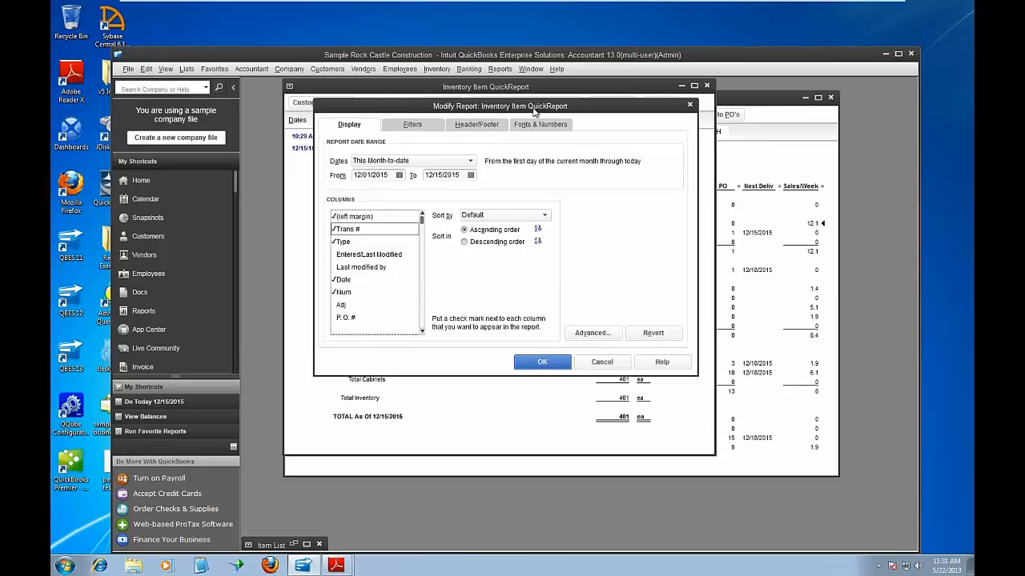
pyautogui.moveTo(533, 109); pyautogui.dragTo(526, 368)
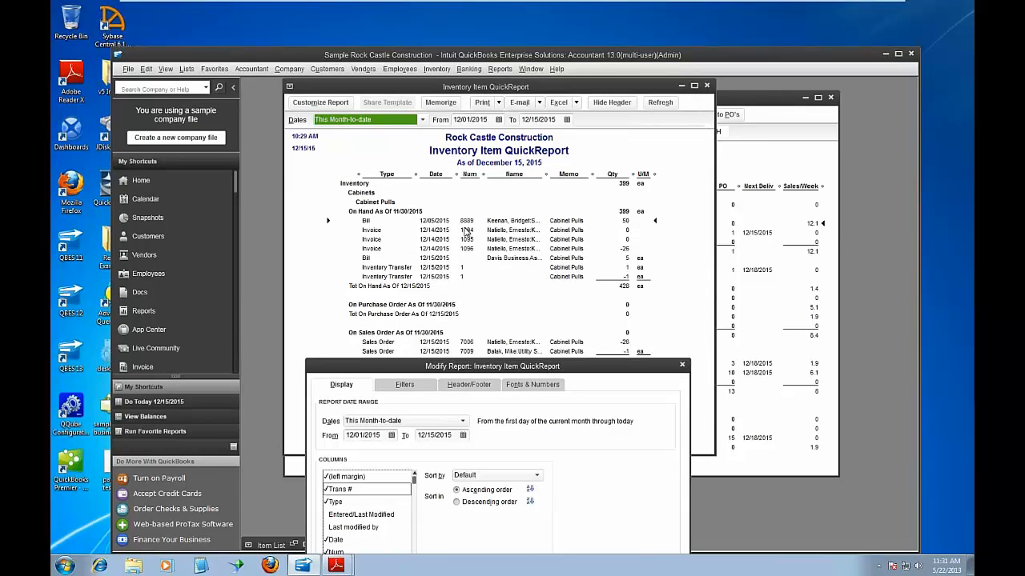
pyautogui.moveTo(635, 372); pyautogui.dragTo(647, 177)
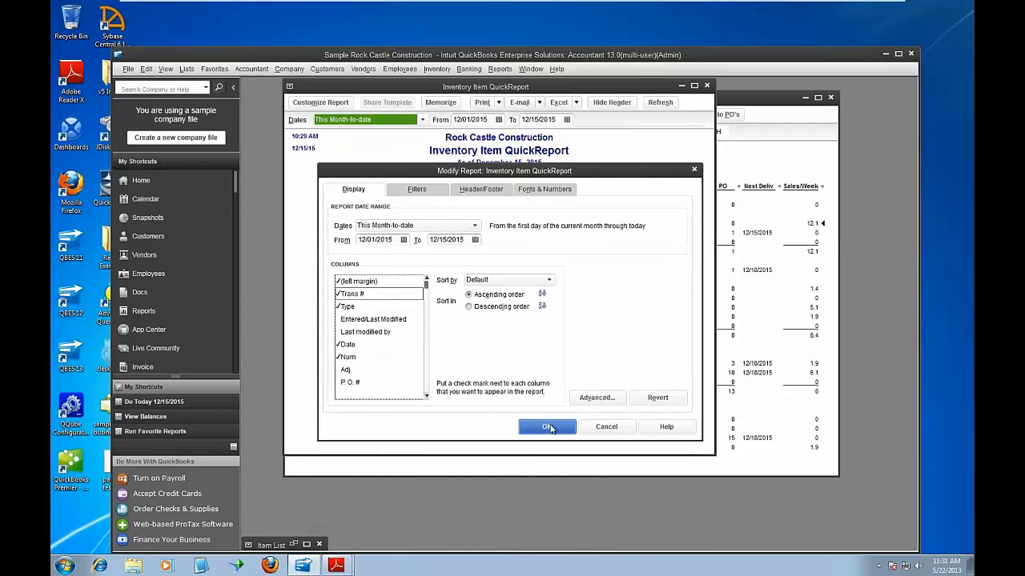
pyautogui.click(547, 427)
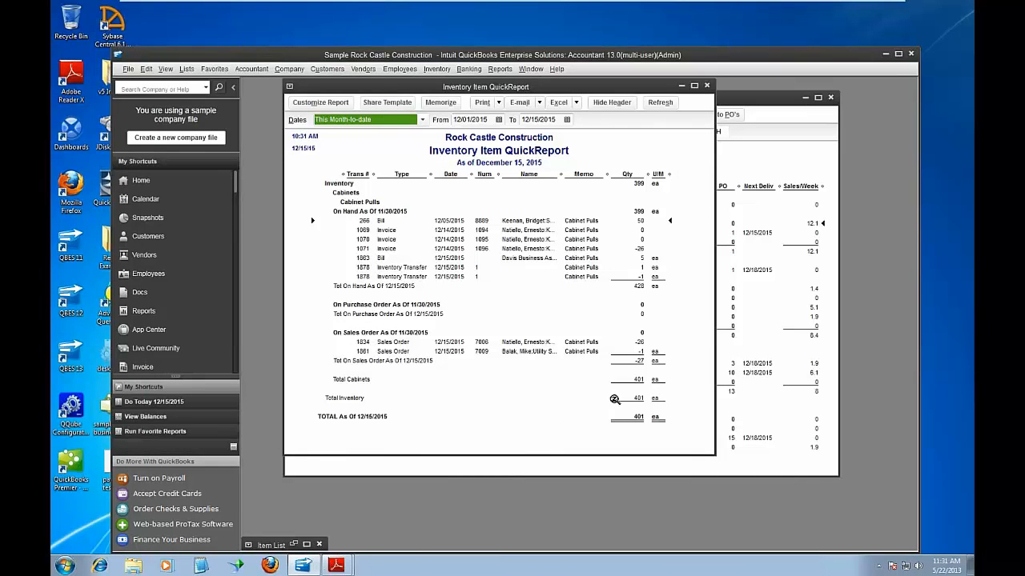
pyautogui.click(362, 222)
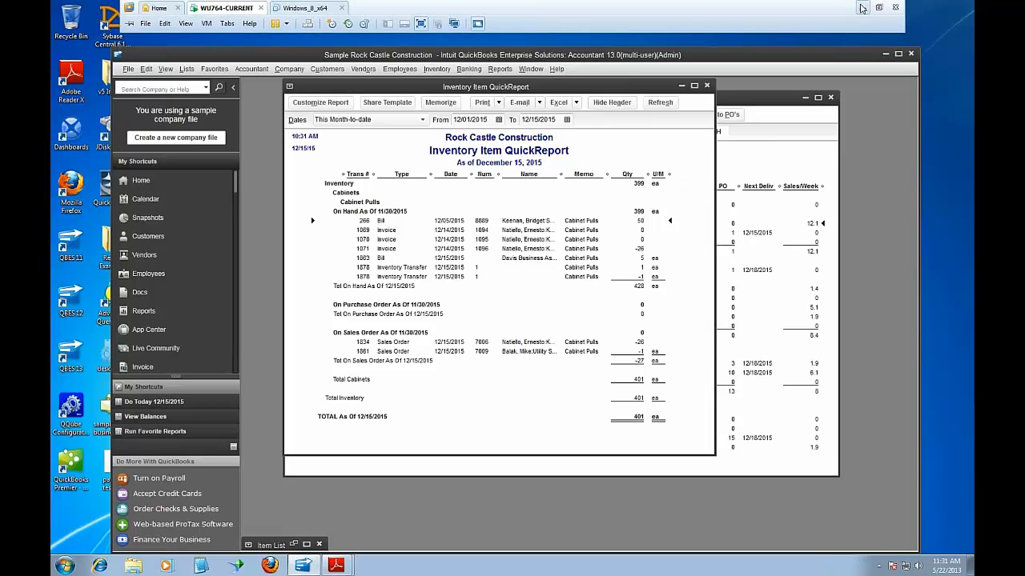
pyautogui.click(862, 8)
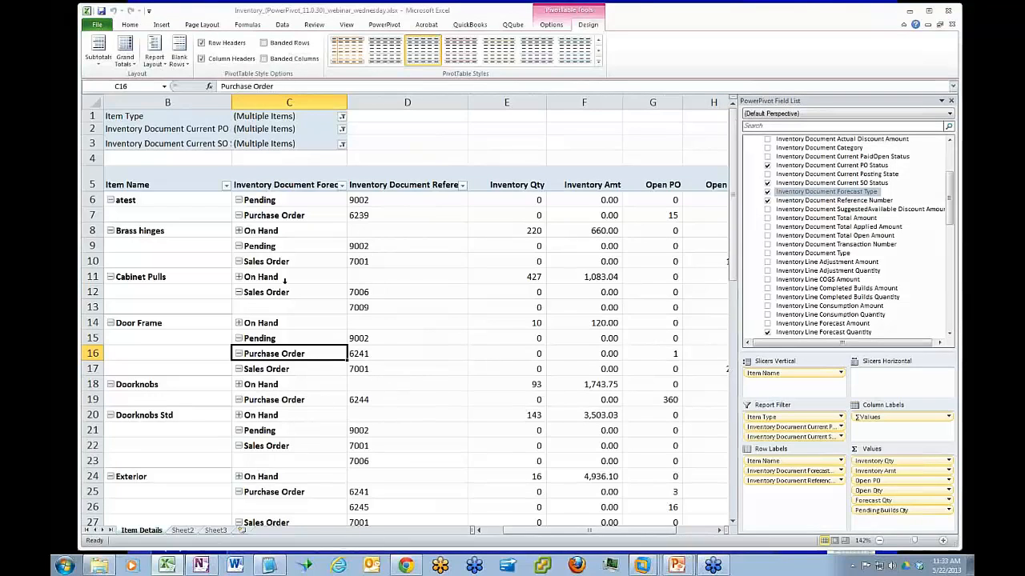
# Review Brass hinges' On Hand, Pending and Sales Order rows and the sales order's reference number
pyautogui.click(267, 233)
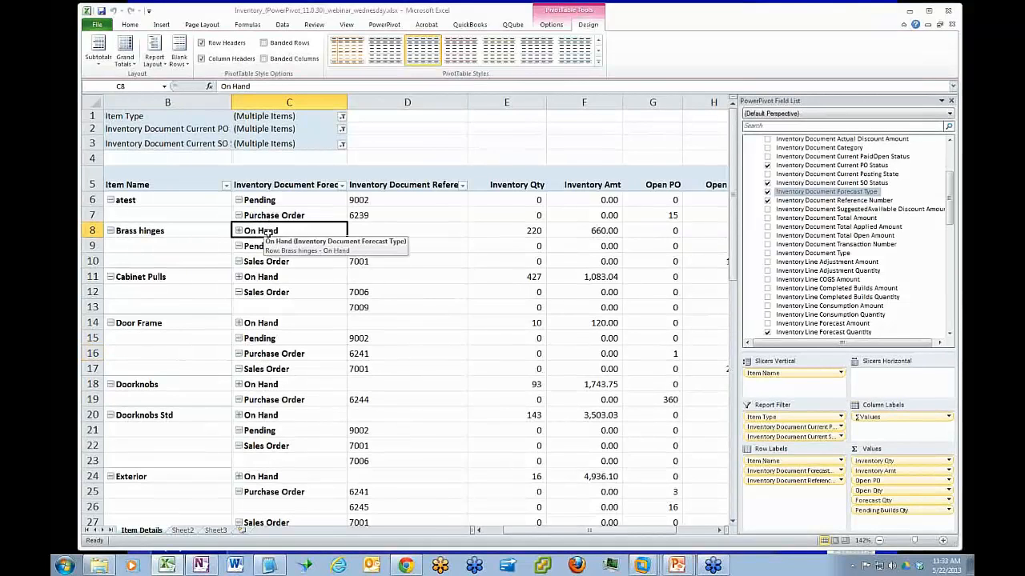
pyautogui.click(280, 248)
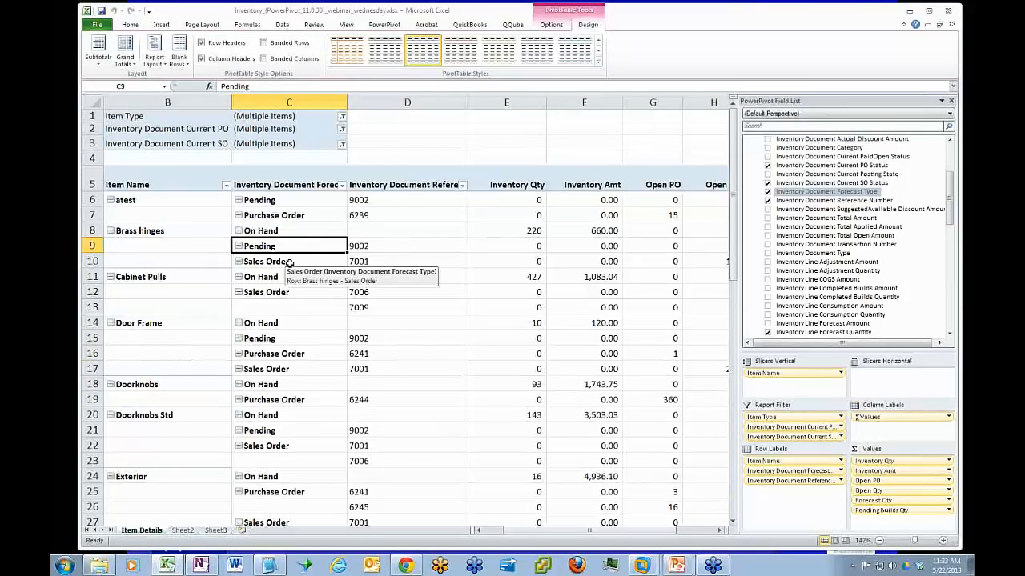
pyautogui.click(288, 262)
pyautogui.click(399, 263)
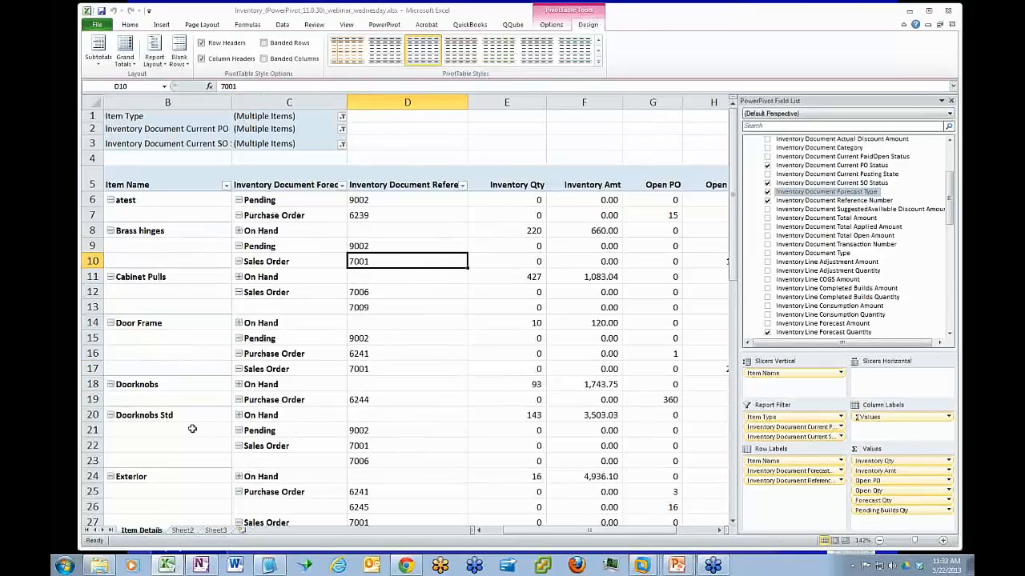
# Filter the pivot table to the Exterior item with the Item Name slicer
pyautogui.click(171, 416)
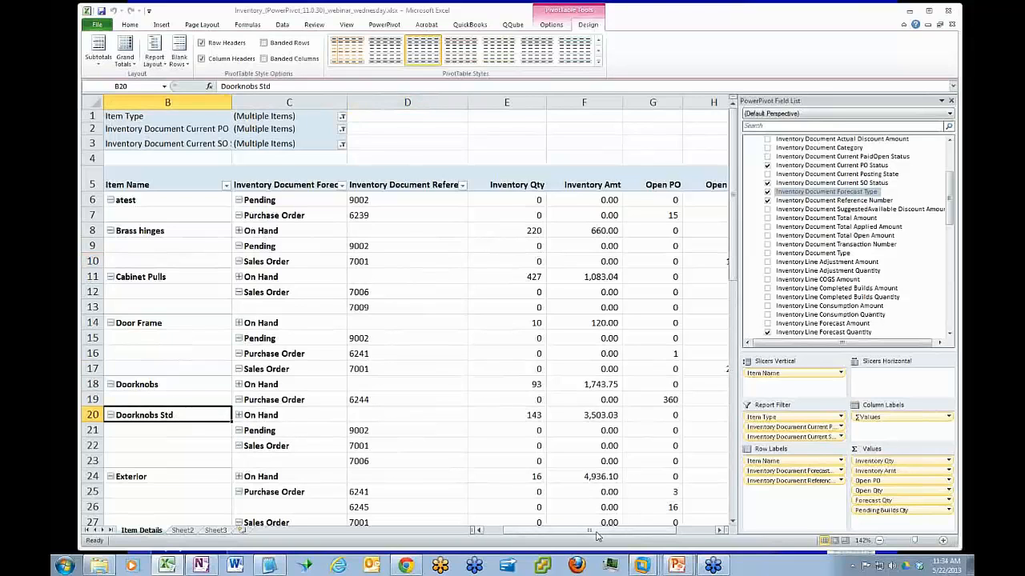
pyautogui.moveTo(599, 534); pyautogui.dragTo(548, 534)
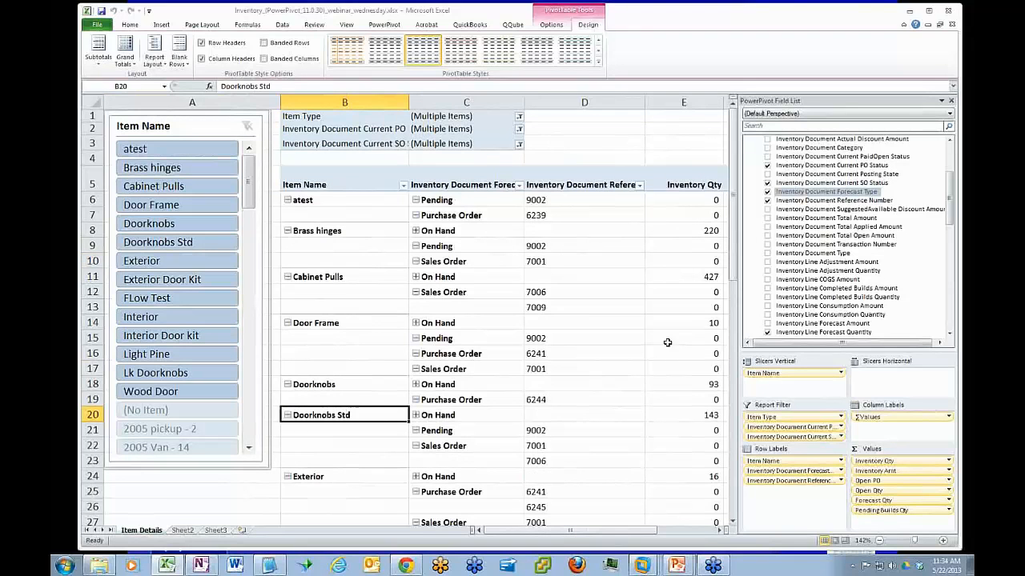
pyautogui.moveTo(735, 239); pyautogui.dragTo(734, 244)
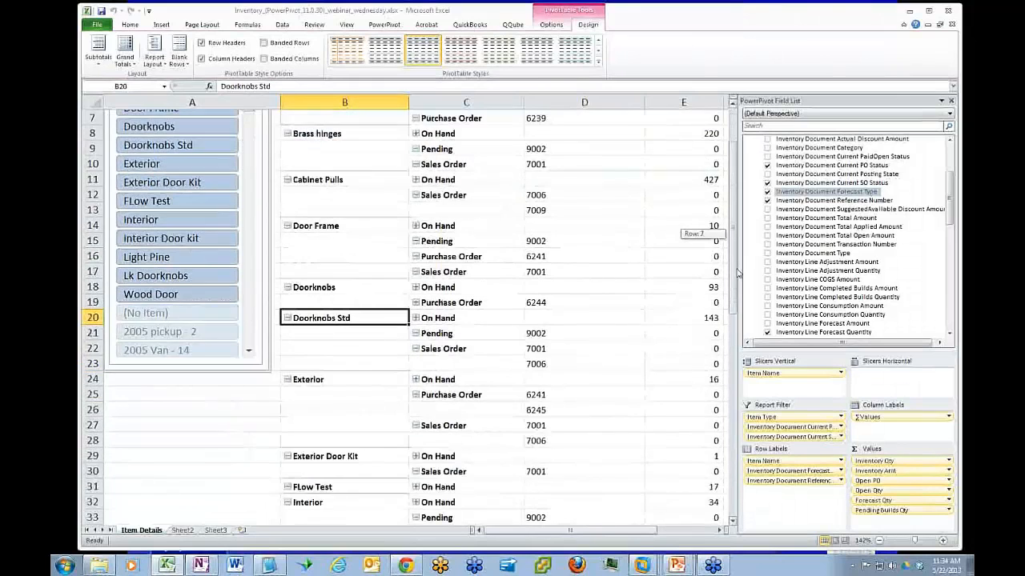
pyautogui.click(336, 379)
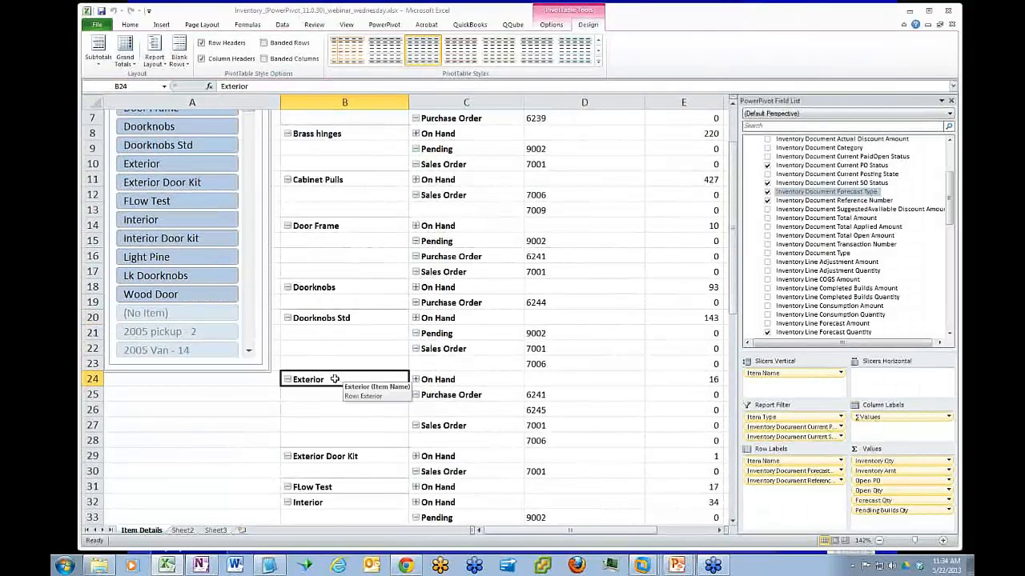
pyautogui.click(176, 165)
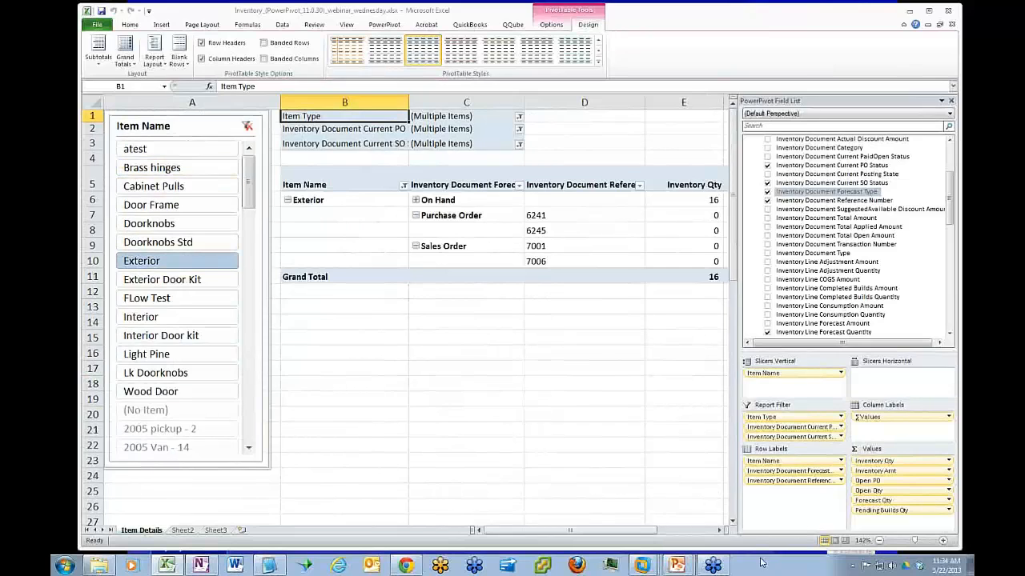
# Check Exterior's on-hand inventory quantity, the open PO quantity of each purchase order, and the open quantity of each sales order
pyautogui.moveTo(570, 532); pyautogui.dragTo(580, 536)
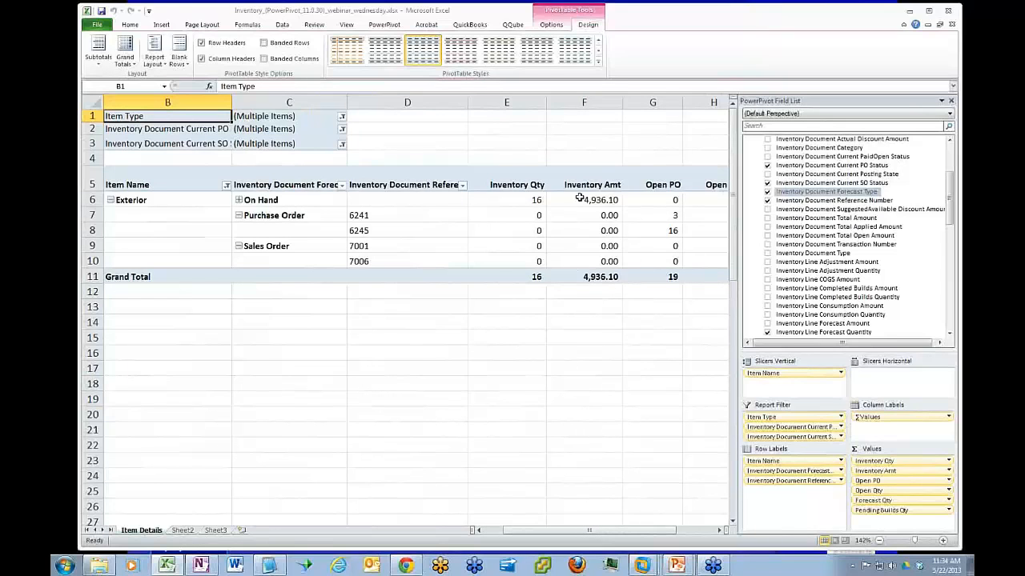
pyautogui.click(503, 201)
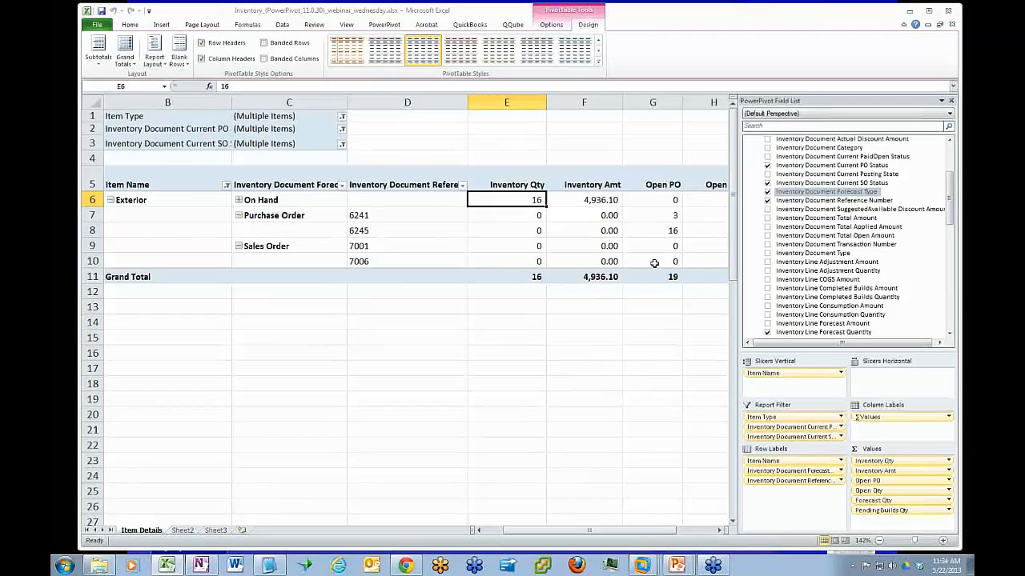
pyautogui.click(659, 215)
pyautogui.click(661, 231)
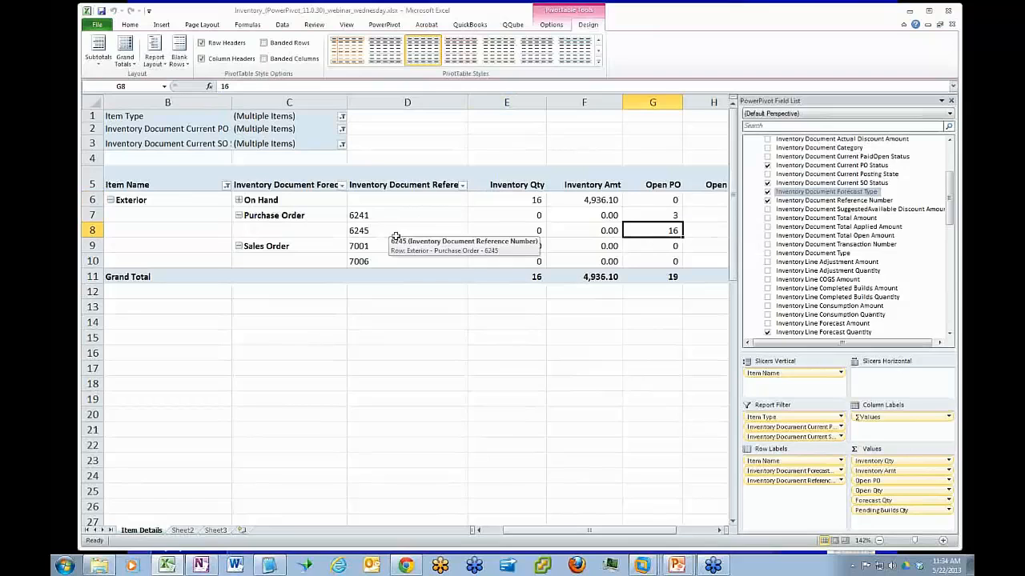
pyautogui.moveTo(598, 530); pyautogui.dragTo(661, 533)
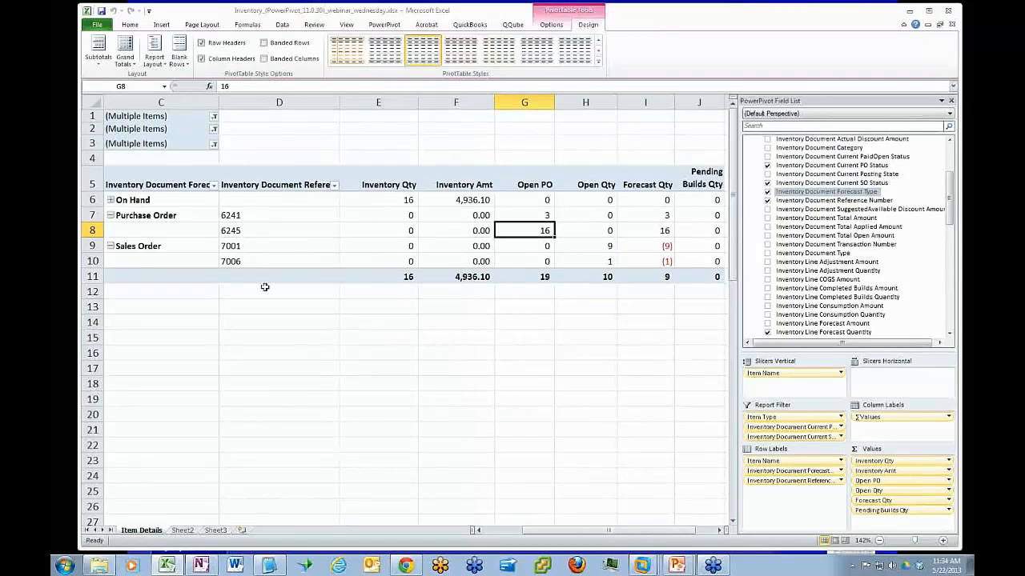
pyautogui.click(601, 249)
pyautogui.click(601, 257)
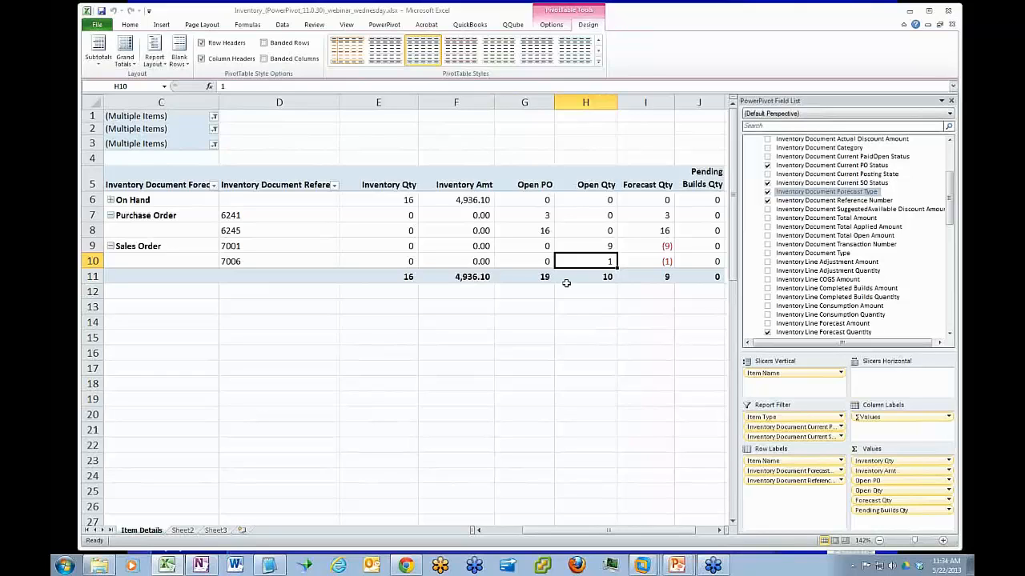
# Examine the Forecast Qty, Open PO and Open Qty values in Exterior's On Hand row
pyautogui.click(637, 197)
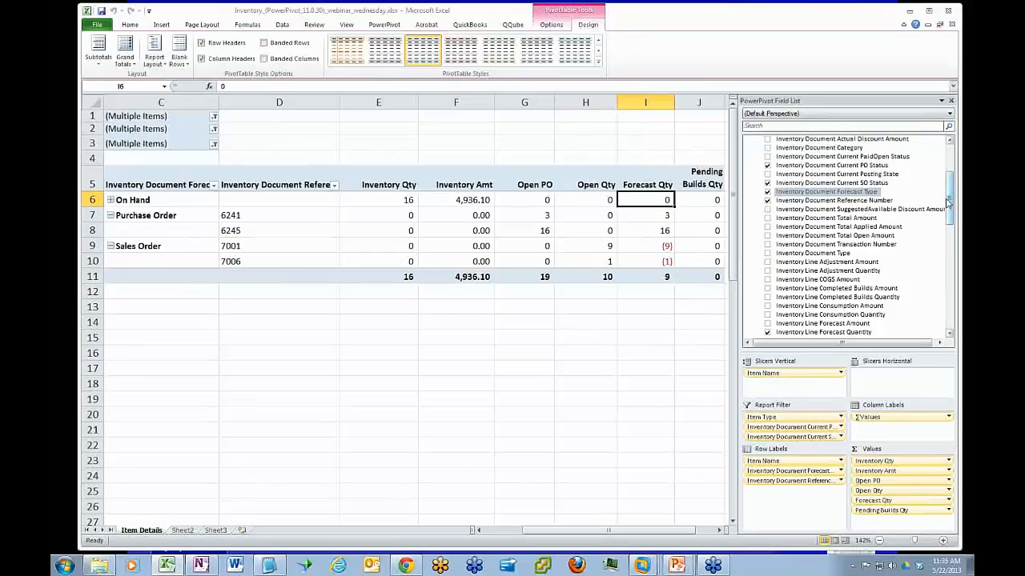
pyautogui.click(536, 199)
pyautogui.click(590, 201)
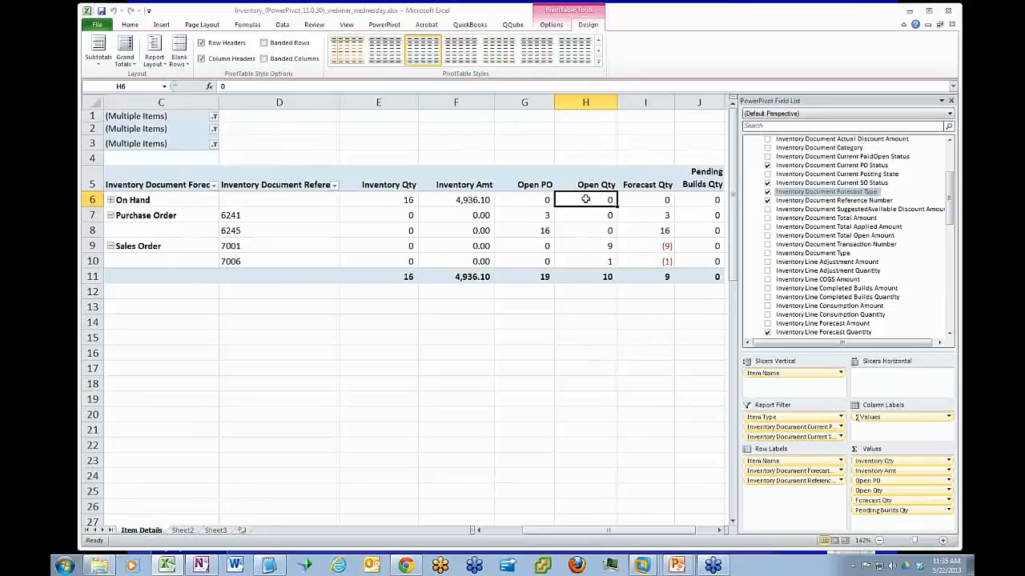
pyautogui.moveTo(567, 203)
pyautogui.click(531, 203)
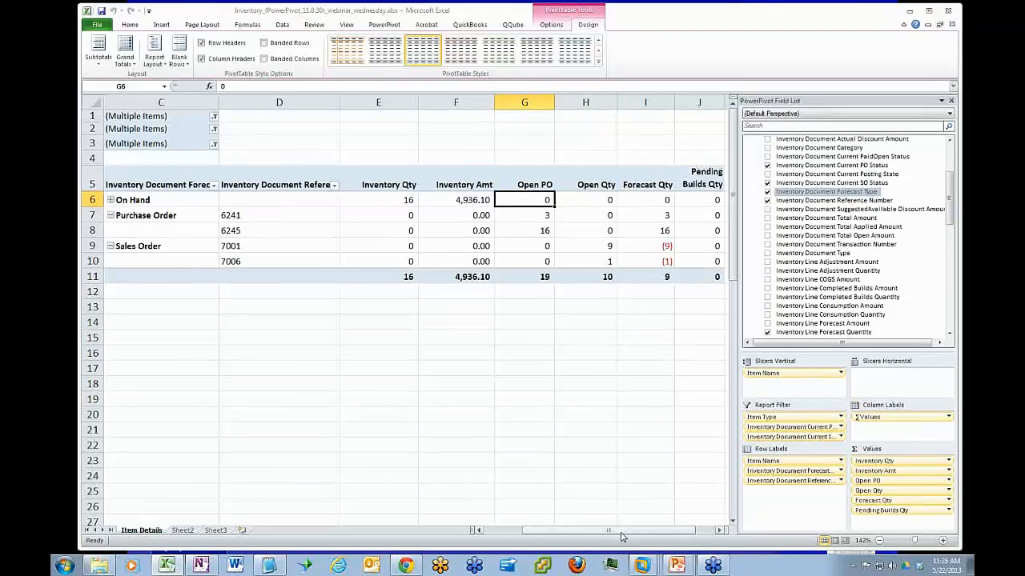
# Add Expected Date from the Calendar - Expected Date table as the last row label, below Inventory Document Reference Number
pyautogui.moveTo(623, 537); pyautogui.dragTo(605, 537)
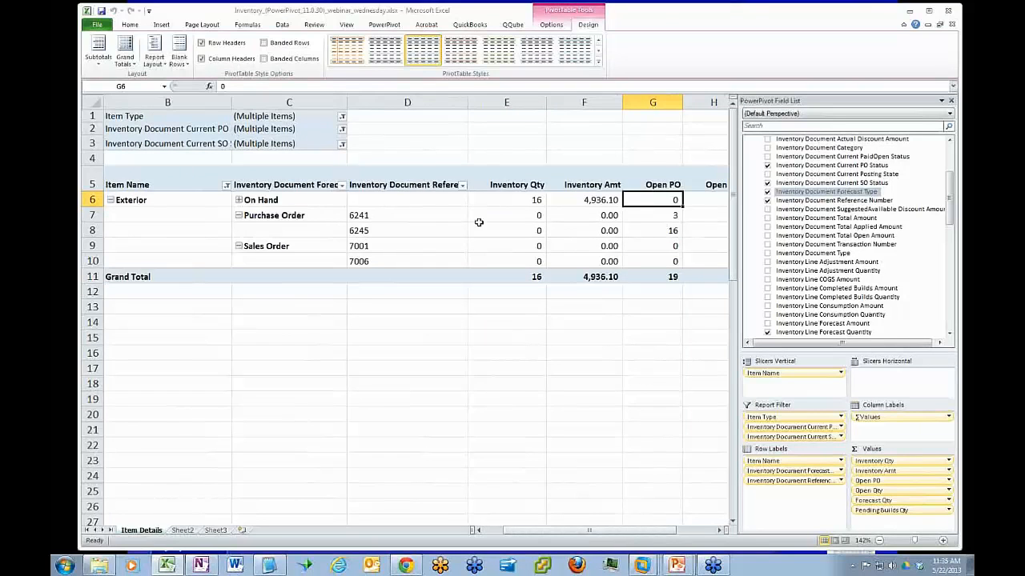
pyautogui.click(390, 218)
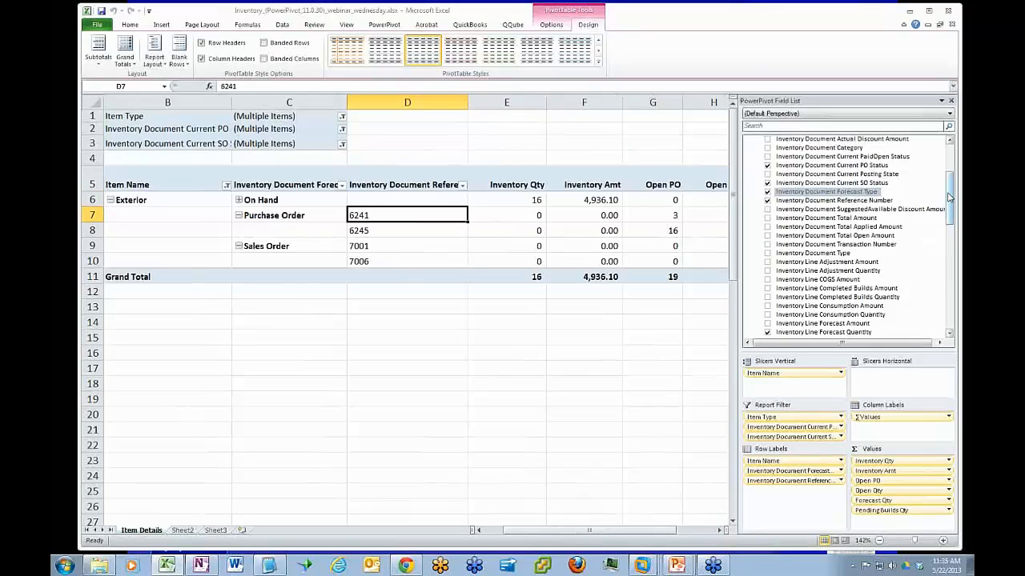
pyautogui.moveTo(949, 197); pyautogui.dragTo(951, 179)
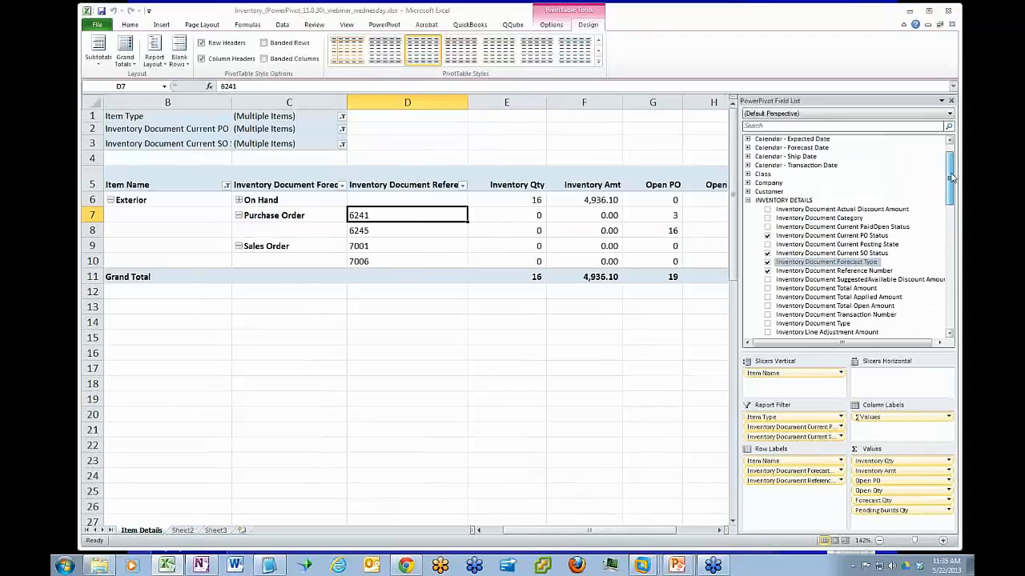
pyautogui.scroll(1, 951, 177)
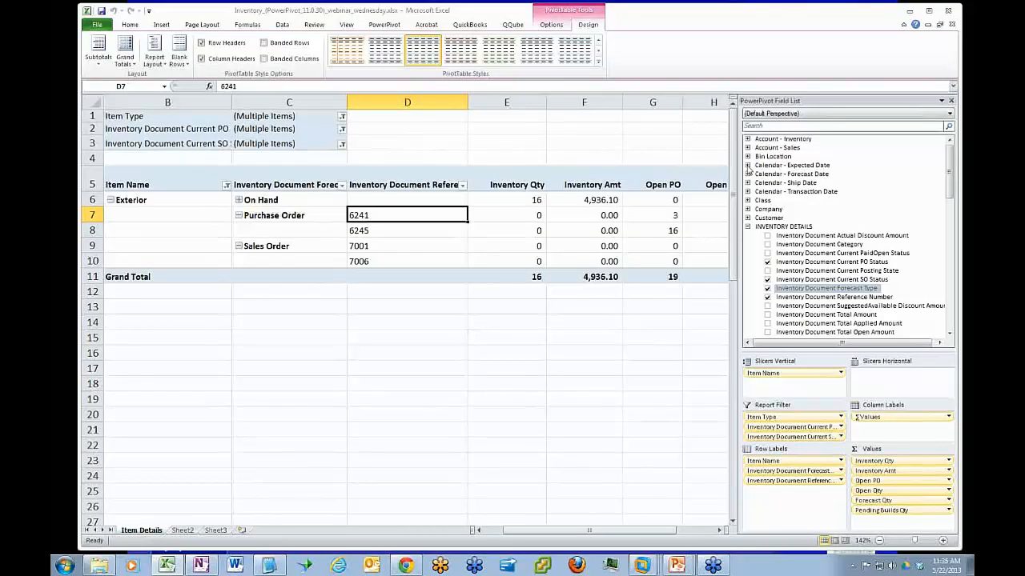
pyautogui.click(747, 165)
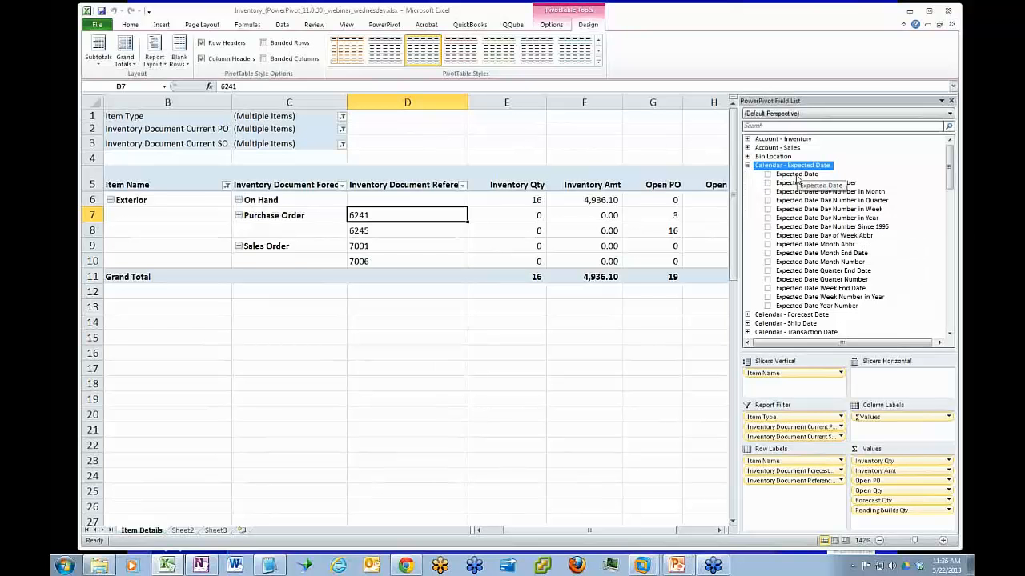
pyautogui.moveTo(797, 177); pyautogui.dragTo(798, 502)
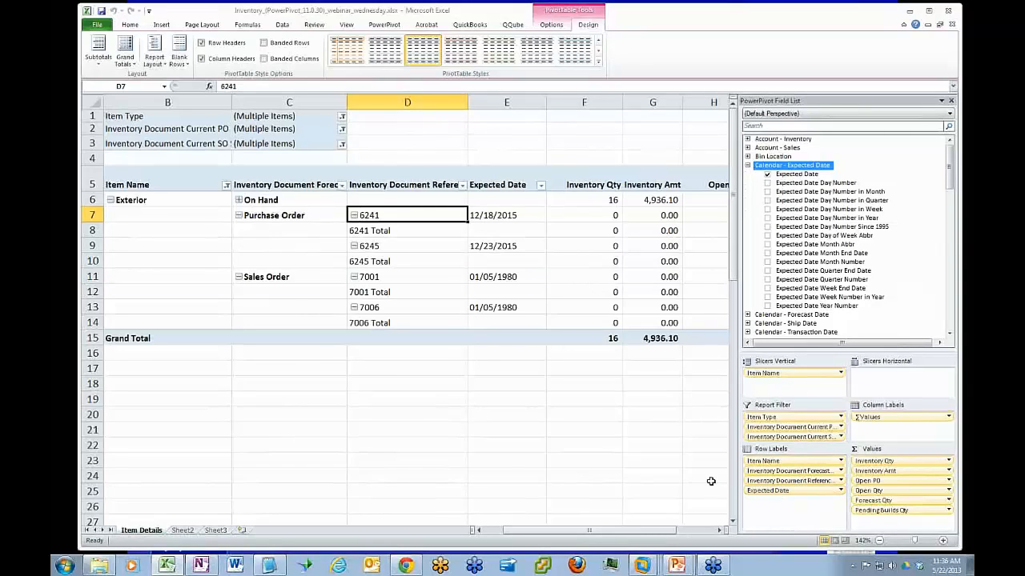
# Remove the Inventory Document Reference Number subtotals from the pivot table and check the sales order's expected date
pyautogui.moveTo(407, 227); pyautogui.dragTo(410, 237)
pyautogui.click(413, 231)
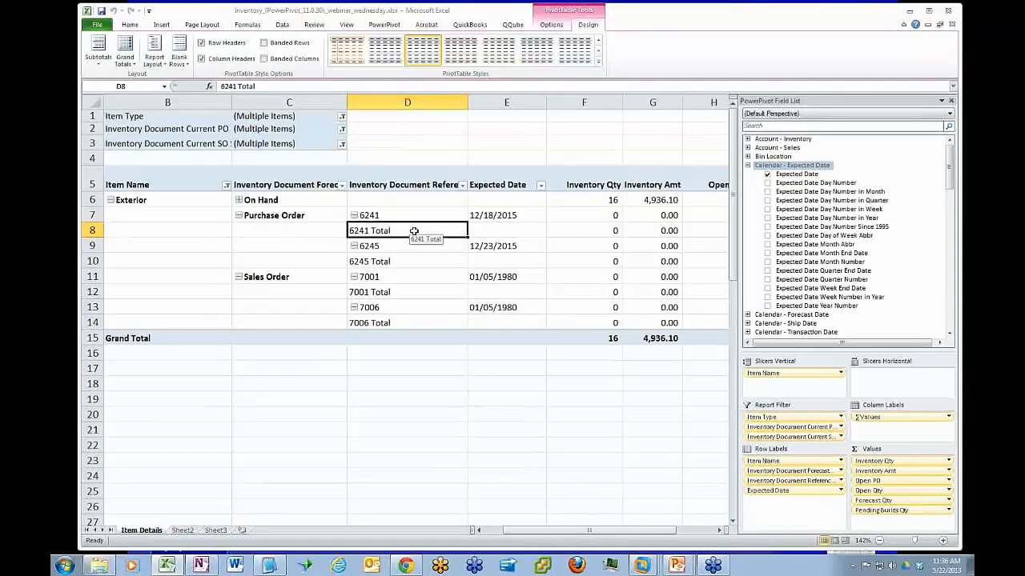
pyautogui.rightClick(414, 231)
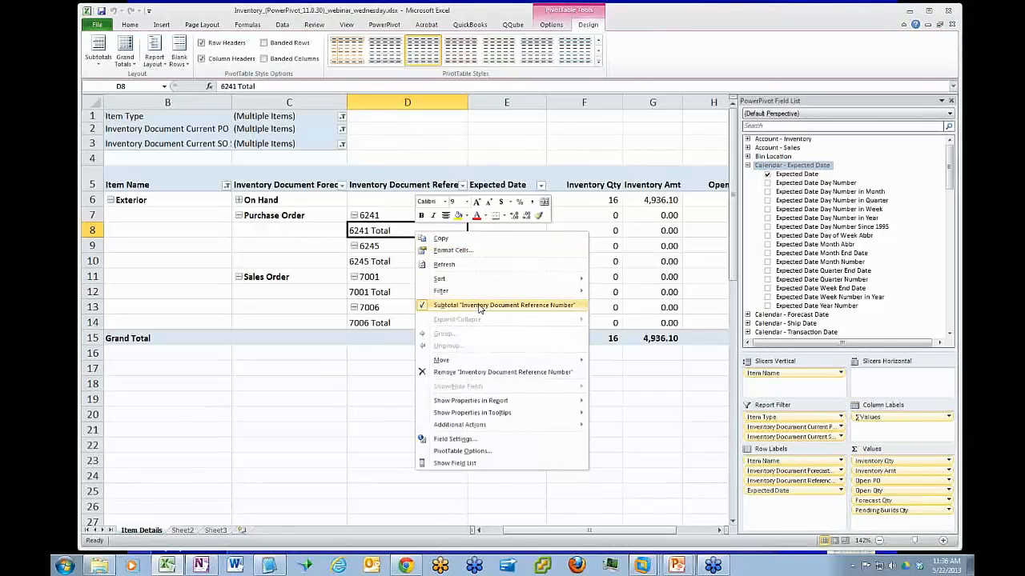
pyautogui.click(480, 309)
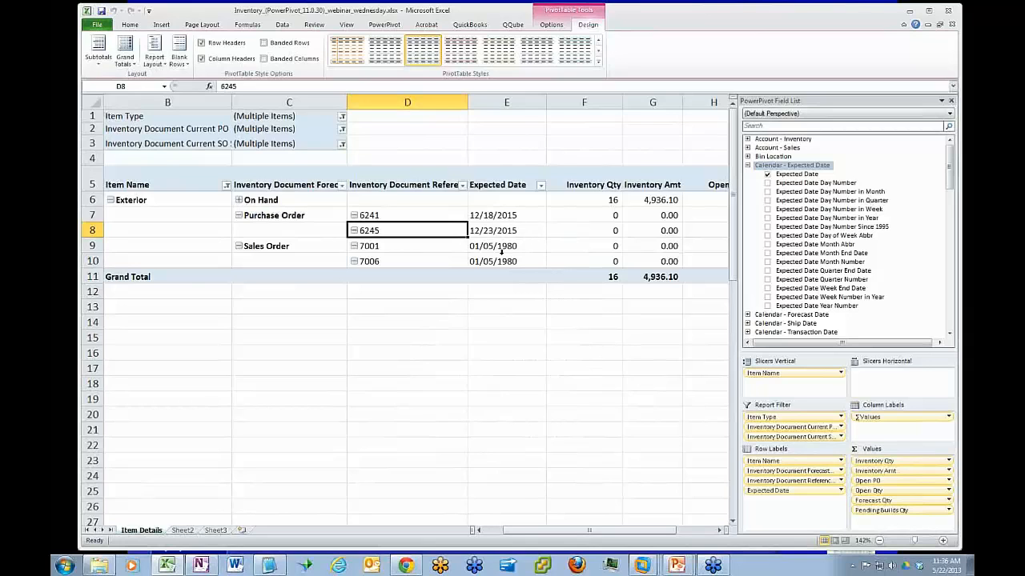
pyautogui.click(501, 249)
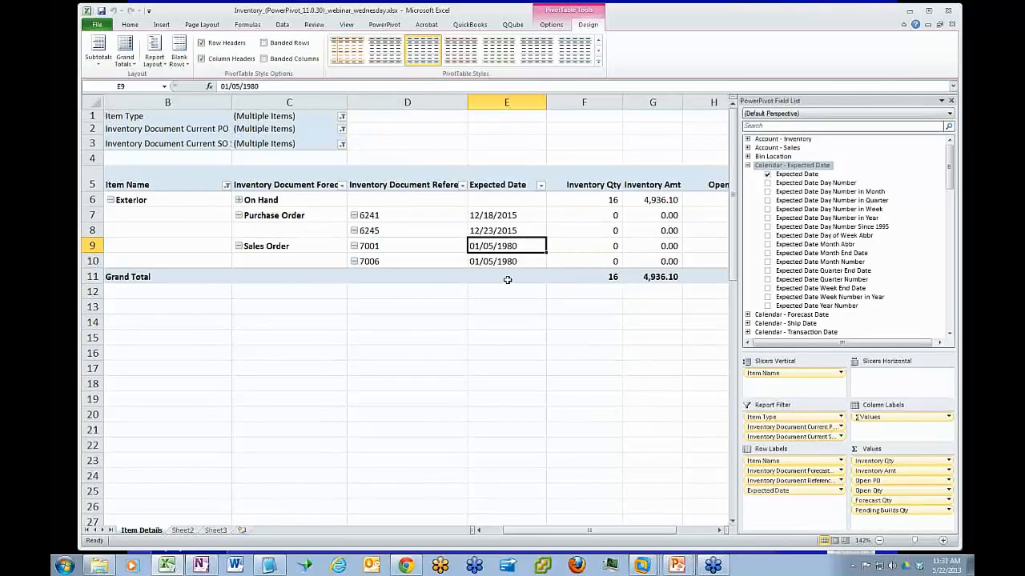
# Blank out the 01/05/1980 placeholder label in the Expected Date column for the sales orders
pyautogui.moveTo(507, 246)
pyautogui.press('BackSpace')
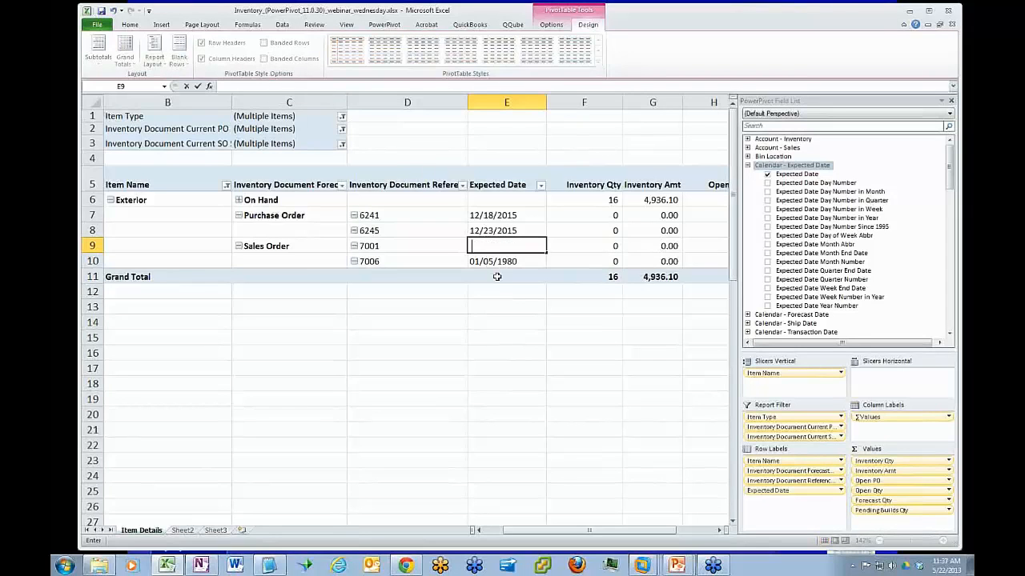
pyautogui.press('Return')
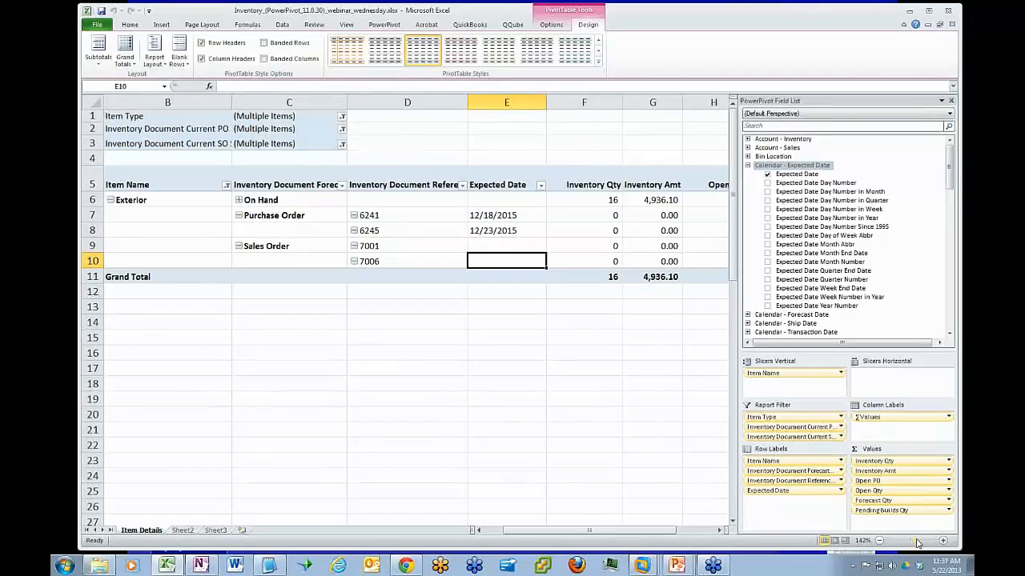
# Clear the Item Name slicer filter and check the expected dates across all items
pyautogui.moveTo(917, 543); pyautogui.dragTo(911, 542)
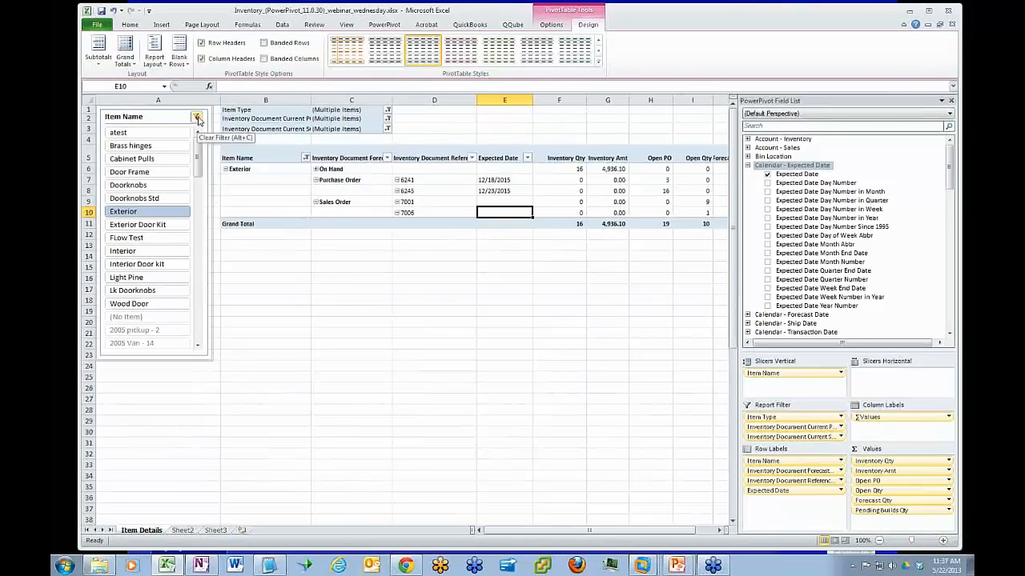
pyautogui.click(197, 117)
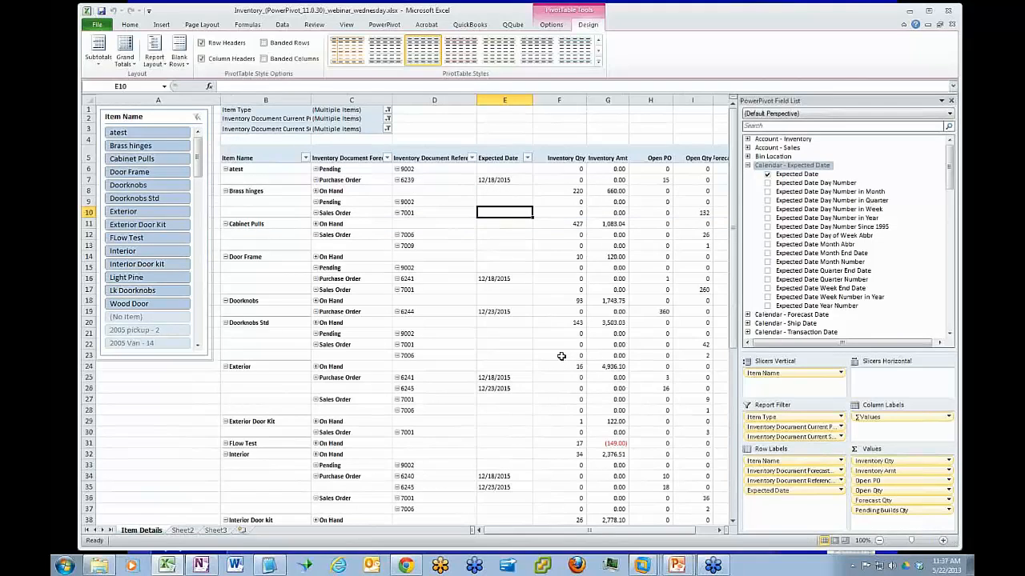
pyautogui.click(503, 346)
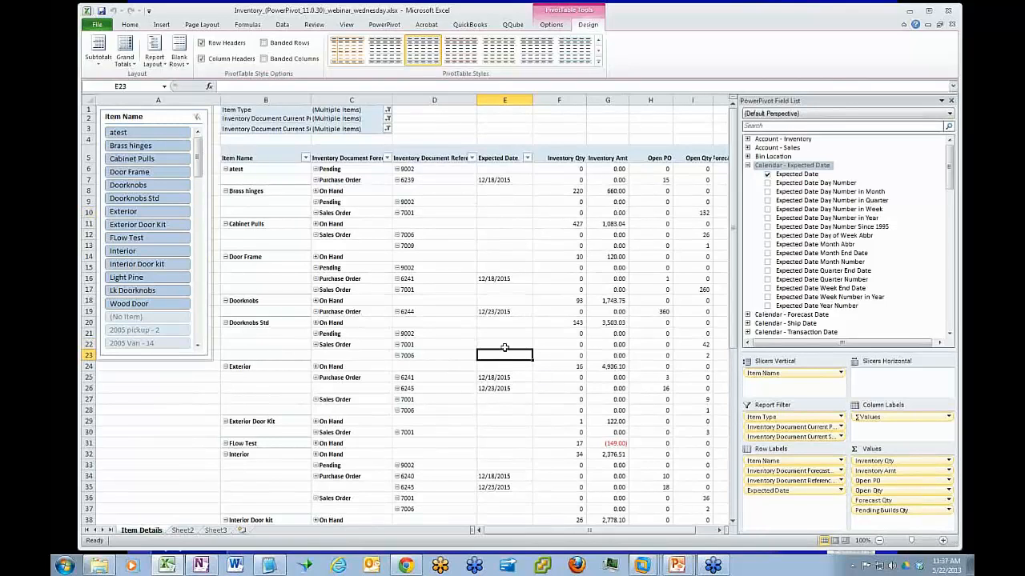
pyautogui.click(504, 336)
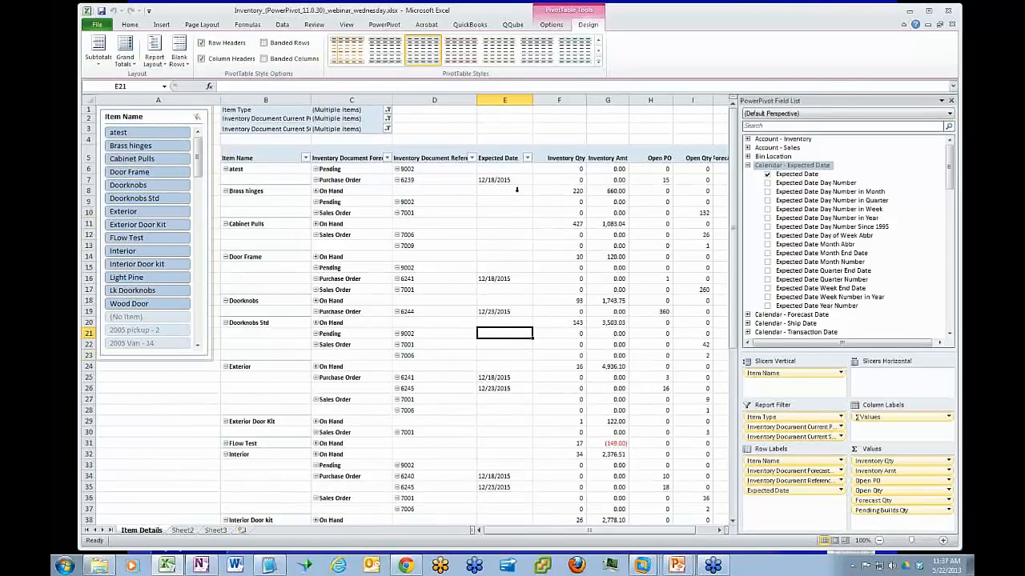
pyautogui.click(506, 477)
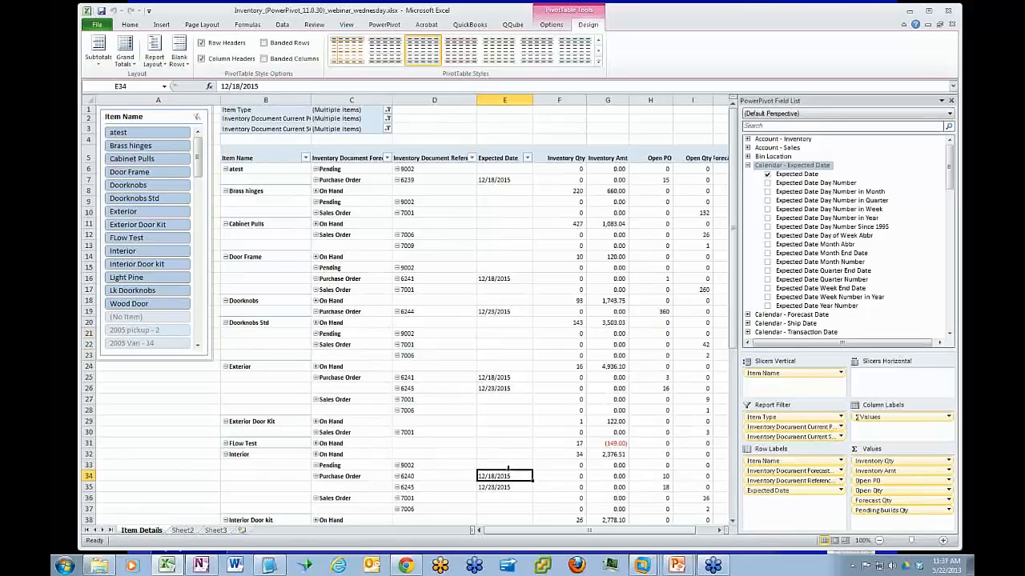
pyautogui.click(514, 278)
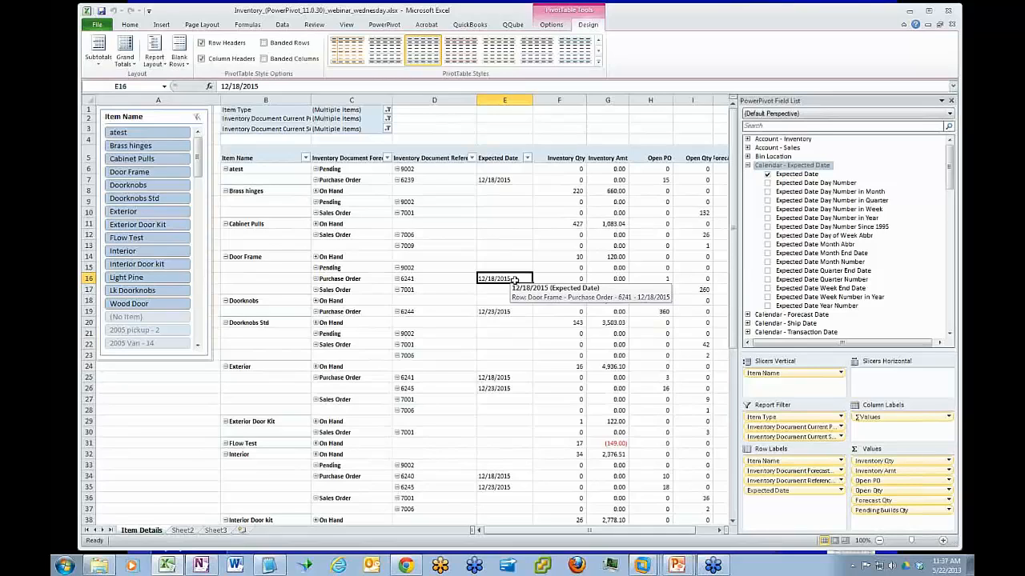
# Filter the pivot table to Exterior and add Ship Date from Calendar - Ship Date as the last row label, below Expected Date
pyautogui.click(142, 213)
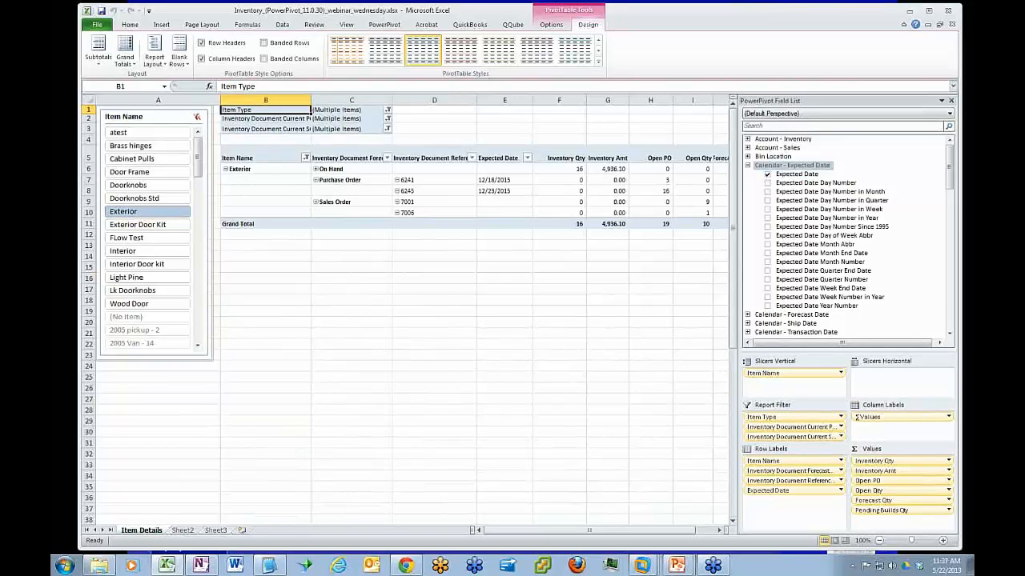
pyautogui.moveTo(950, 160); pyautogui.dragTo(950, 172)
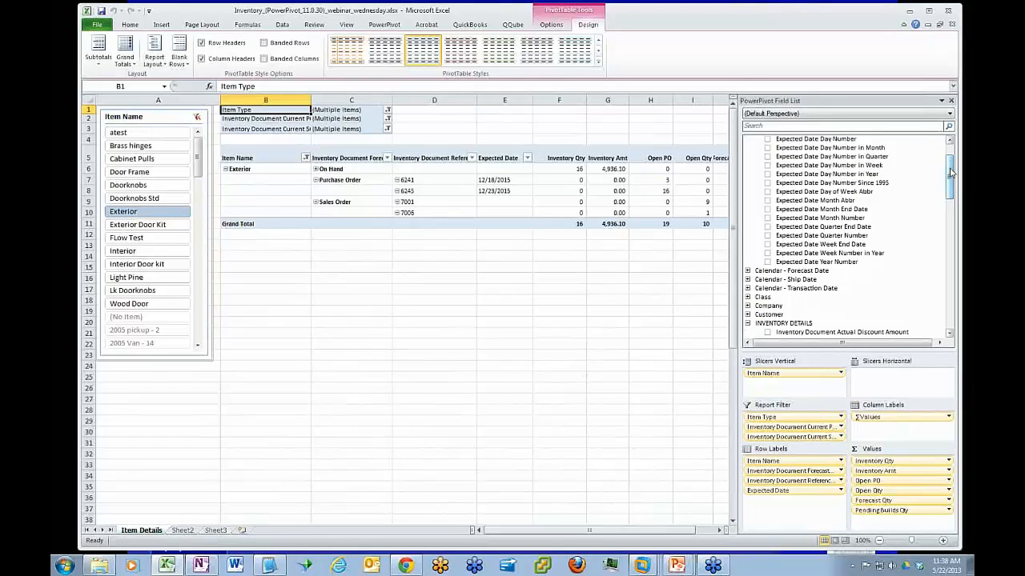
pyautogui.click(747, 279)
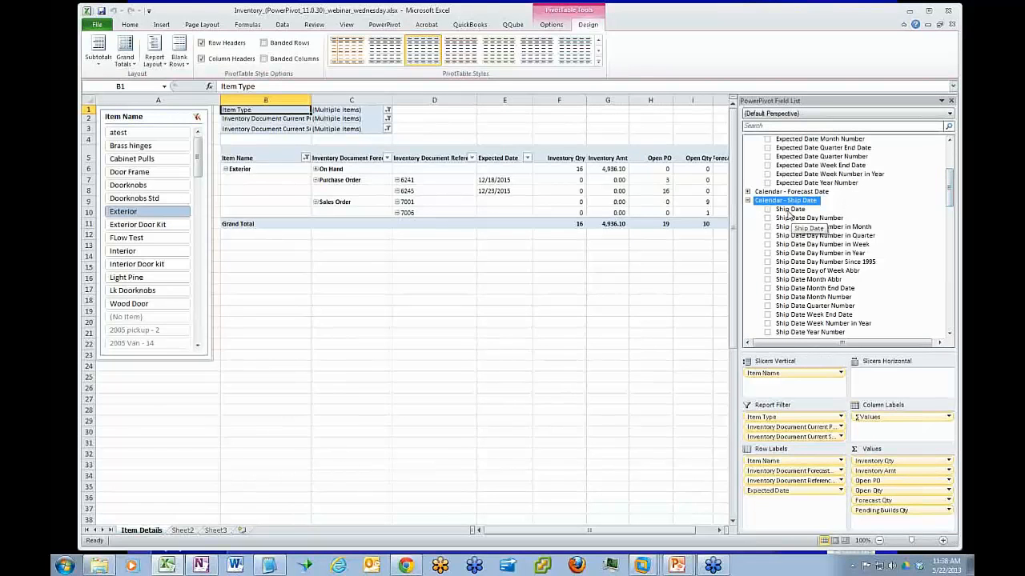
pyautogui.moveTo(790, 210); pyautogui.dragTo(785, 504)
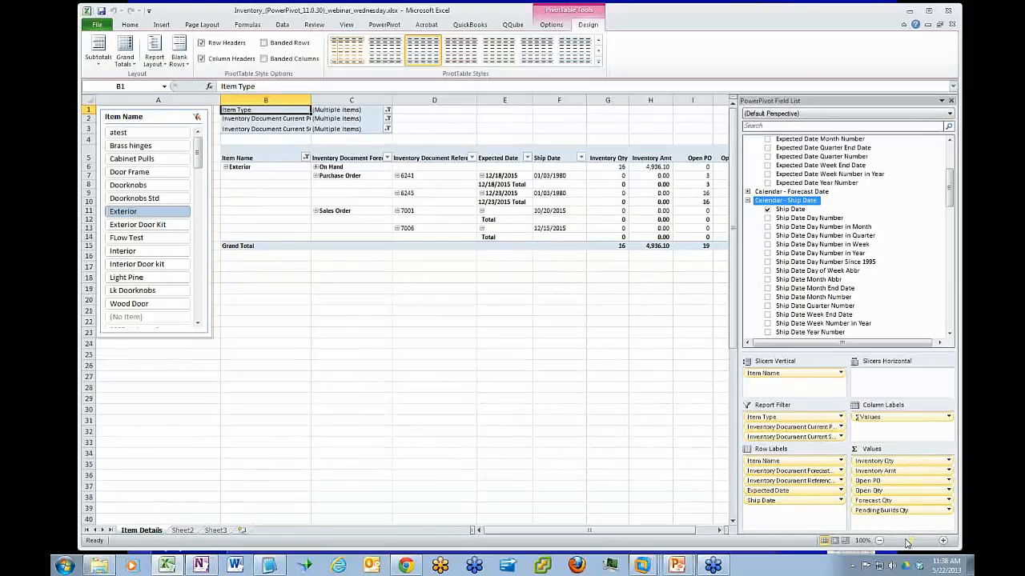
# Remove the Expected Date subtotals from the pivot table
pyautogui.moveTo(910, 541); pyautogui.dragTo(914, 541)
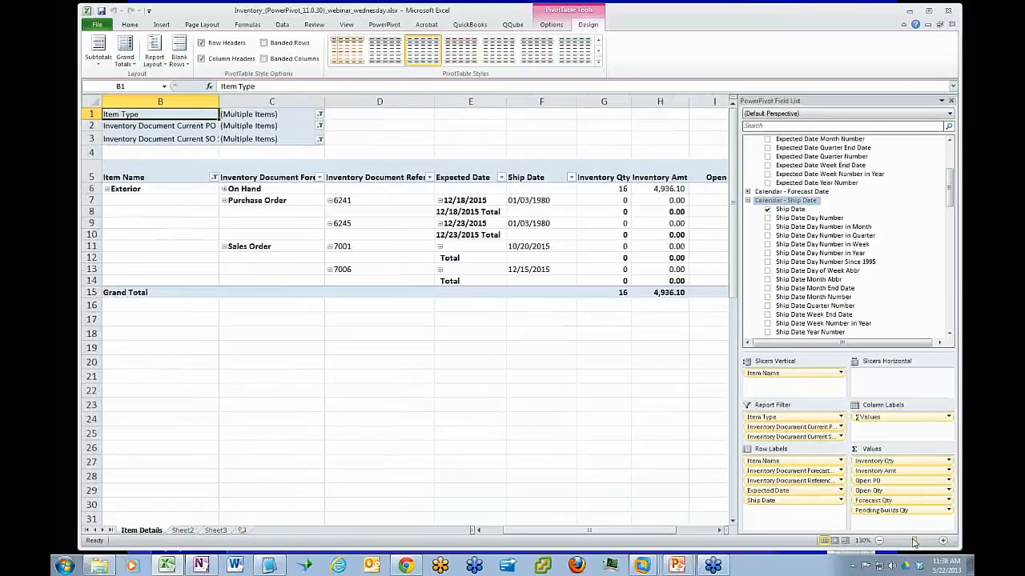
pyautogui.click(471, 213)
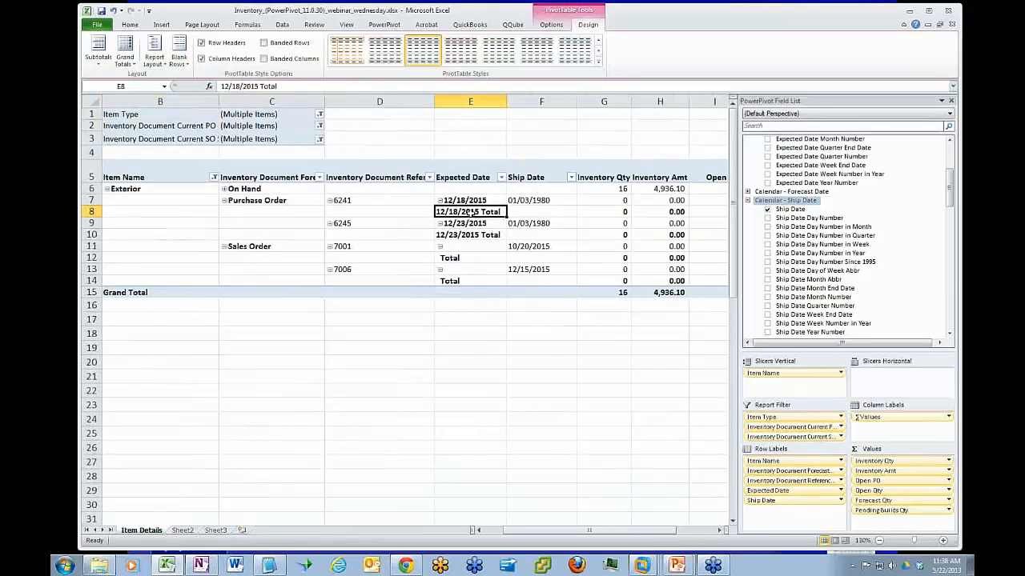
pyautogui.rightClick(470, 213)
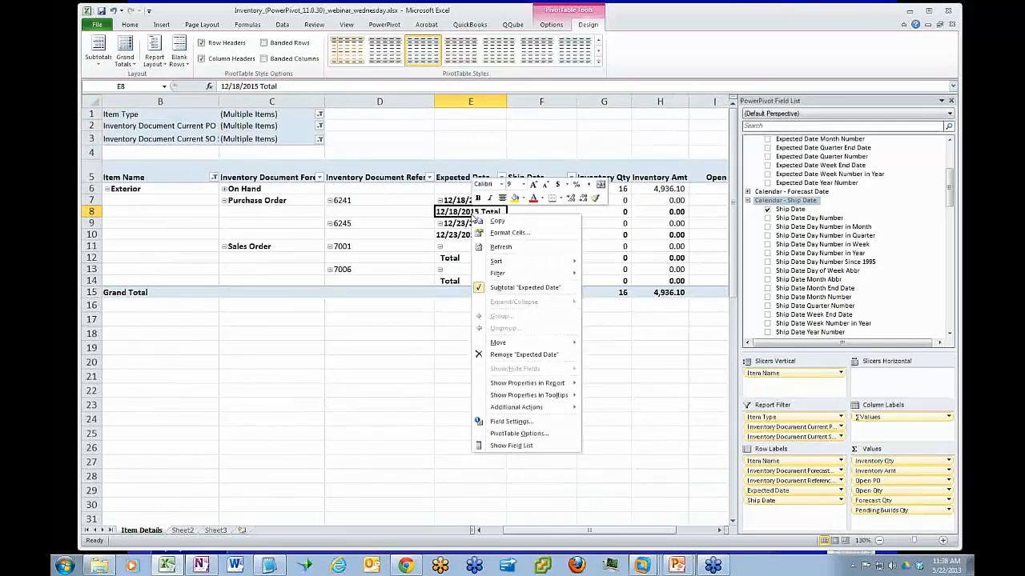
pyautogui.click(503, 289)
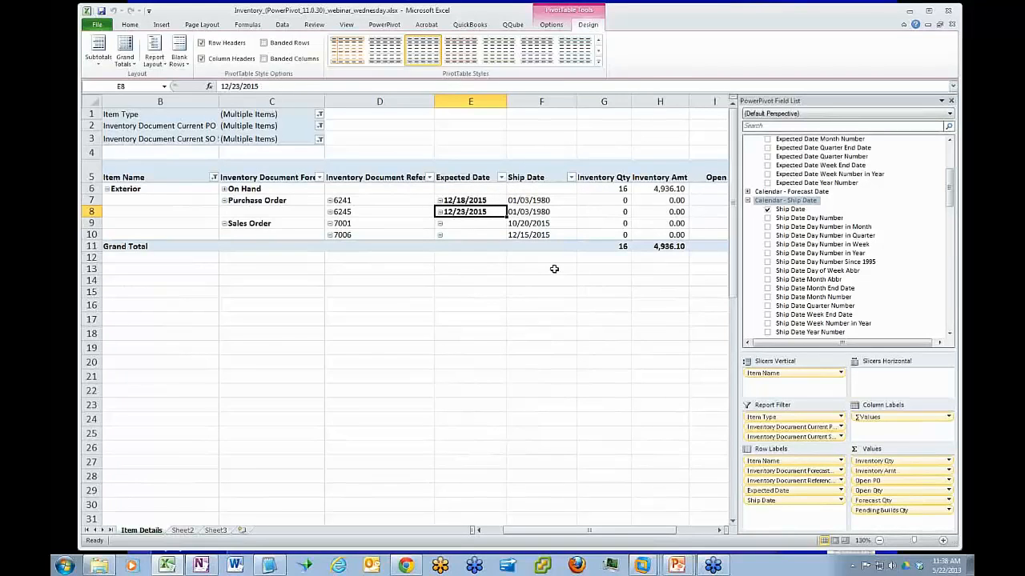
# Blank out the 01/03/1980 placeholder label in the Ship Date column for the purchase orders
pyautogui.click(542, 202)
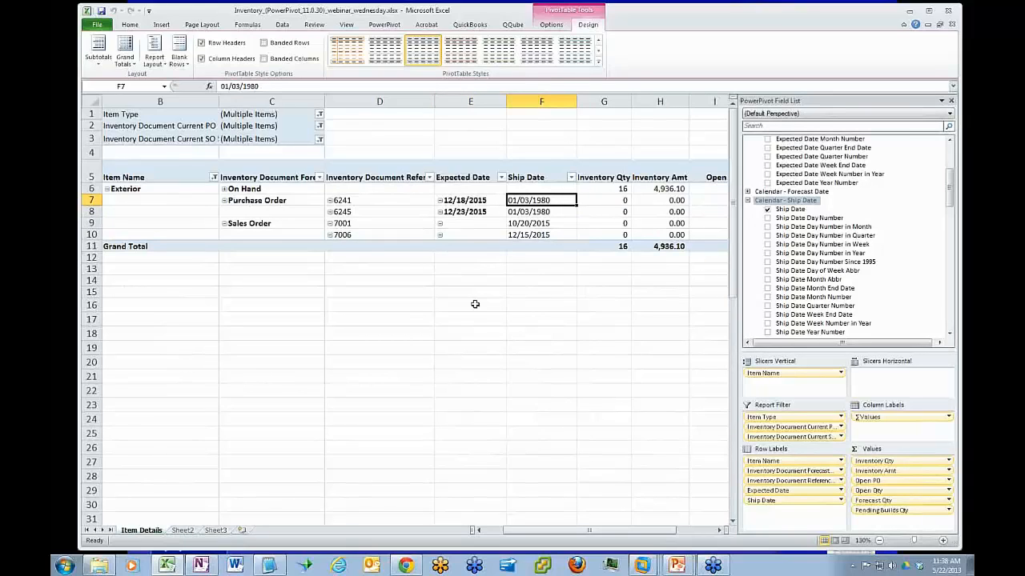
pyautogui.press('BackSpace')
pyautogui.press('Return')
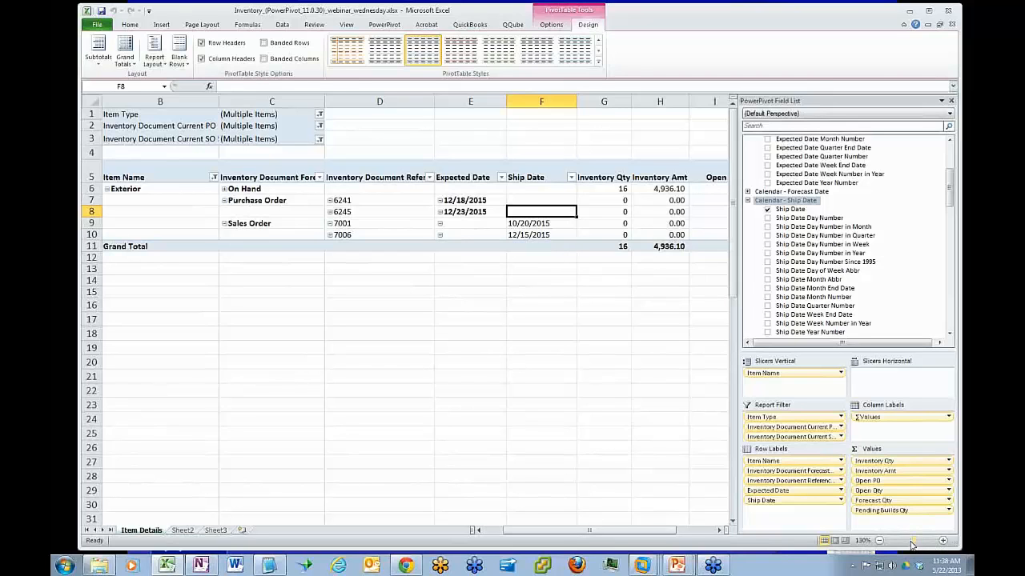
# Clear the Item Name slicer filter and compare the sales orders' ship dates with the purchase orders' expected dates
pyautogui.moveTo(916, 546); pyautogui.dragTo(910, 546)
pyautogui.moveTo(626, 531); pyautogui.dragTo(525, 533)
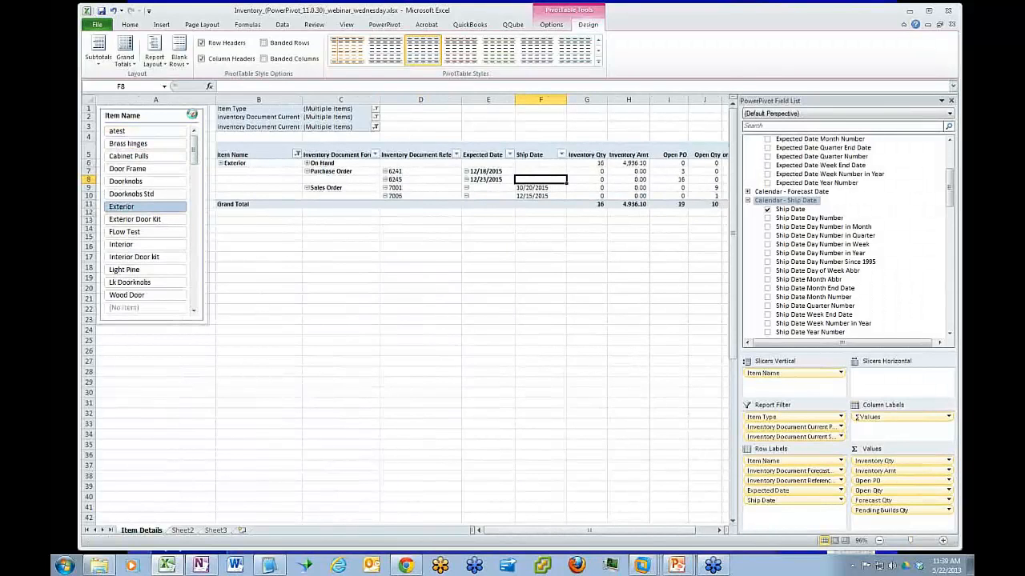
pyautogui.click(192, 115)
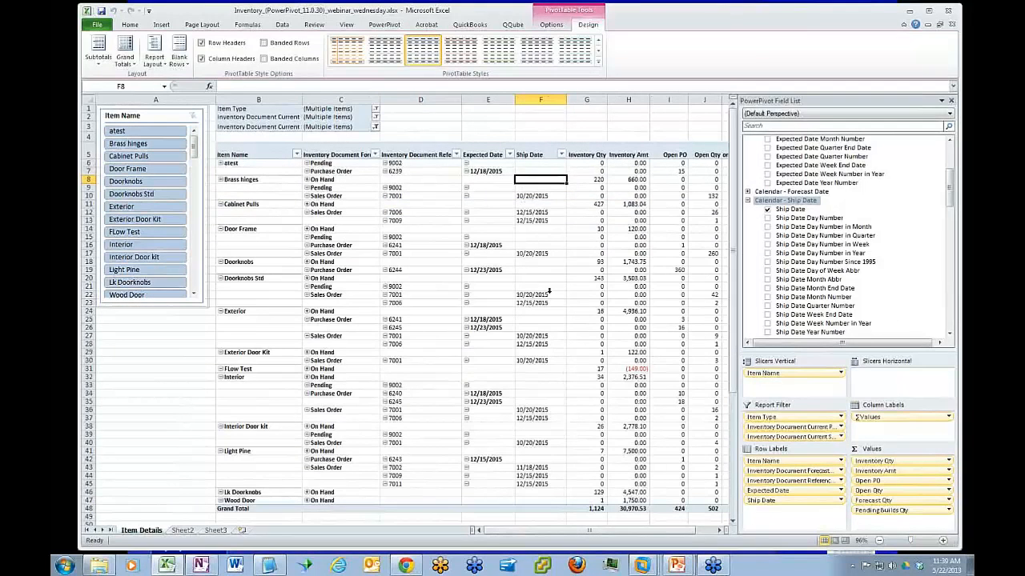
pyautogui.click(545, 197)
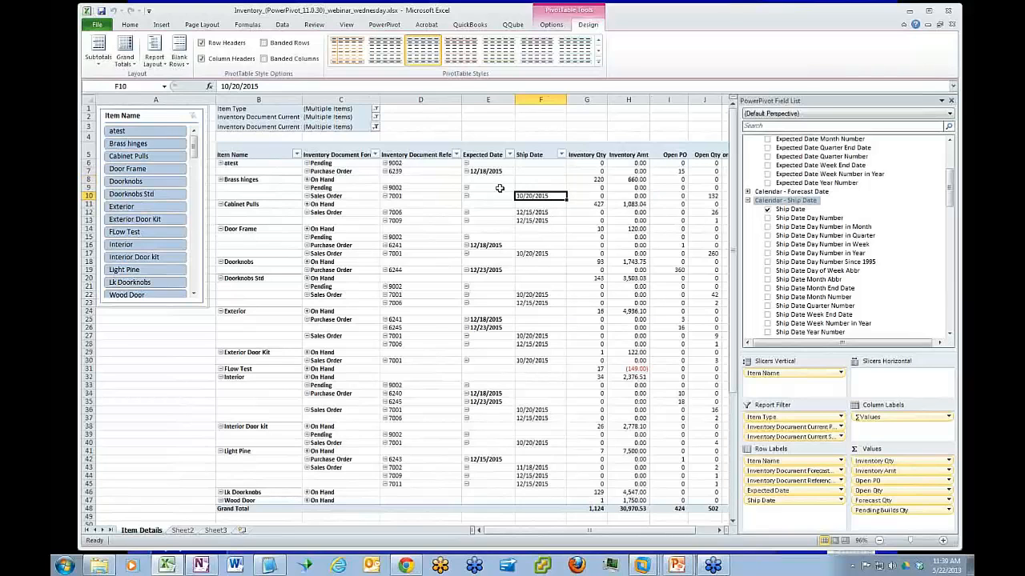
pyautogui.click(489, 171)
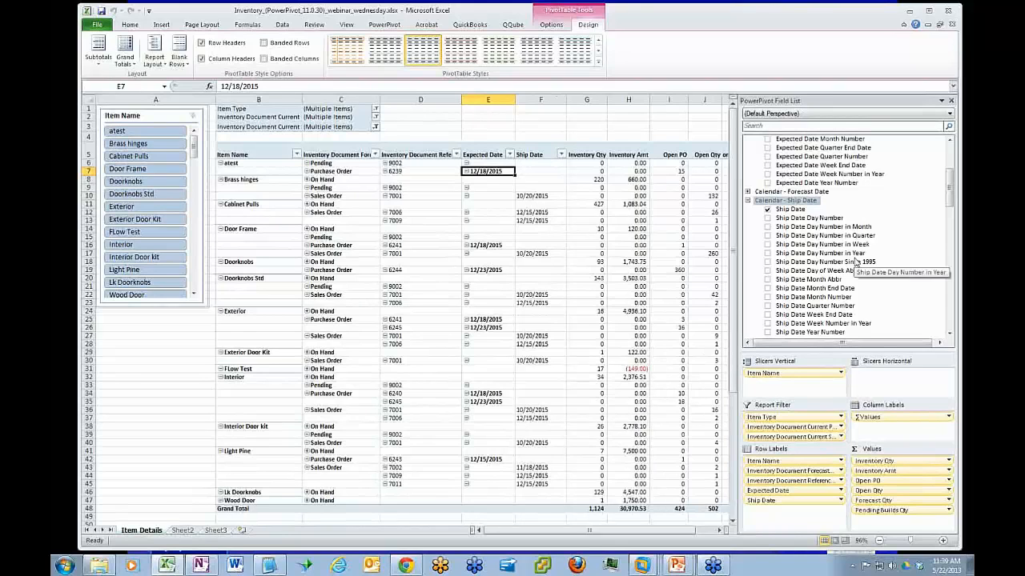
# Collapse the Calendar - Ship Date table and examine the Forecast Qty, Open PO and Open Qty columns for atest's Pending row
pyautogui.click(747, 200)
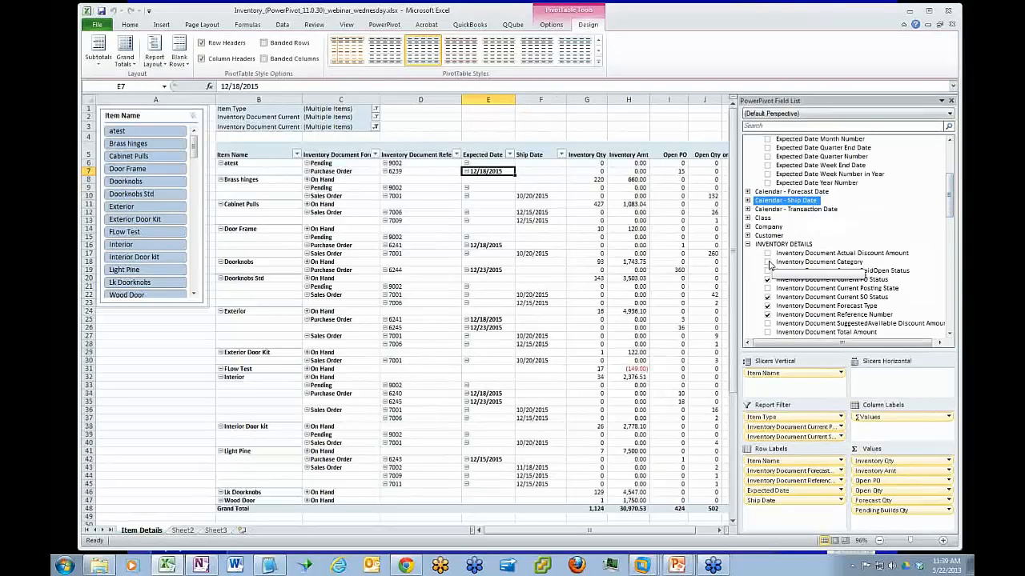
pyautogui.moveTo(667, 531); pyautogui.dragTo(676, 534)
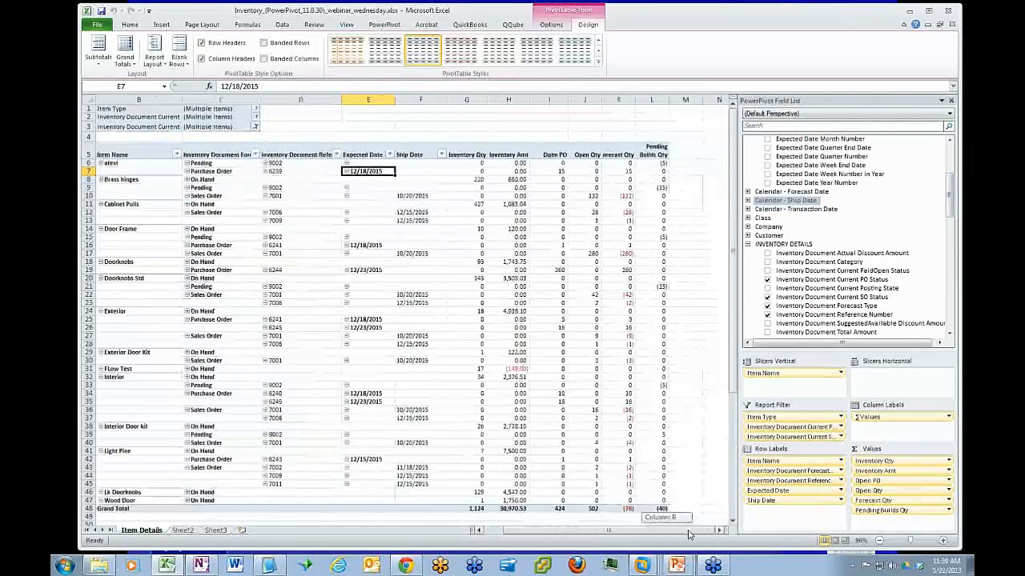
pyautogui.click(623, 164)
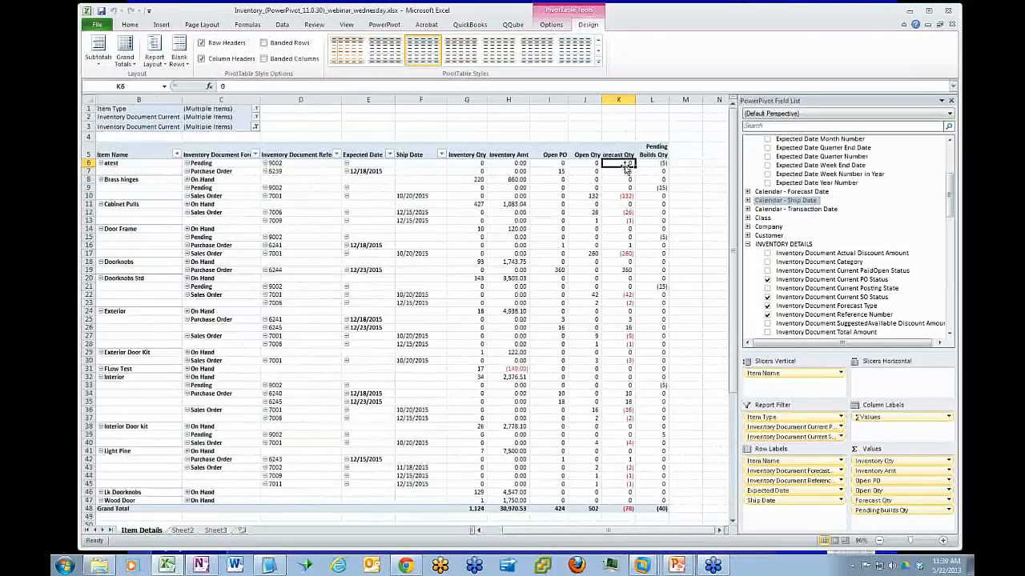
pyautogui.click(548, 163)
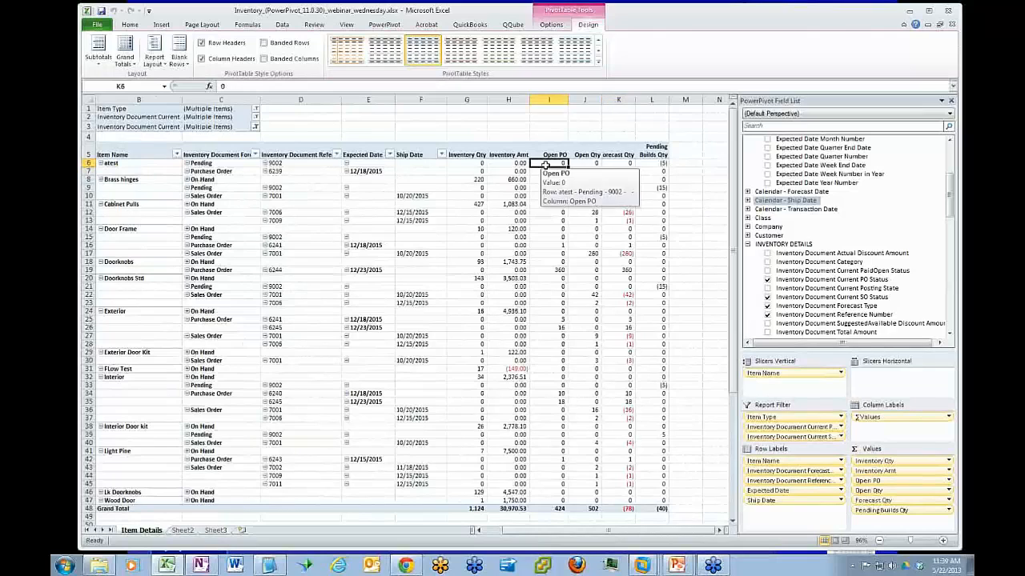
pyautogui.click(570, 164)
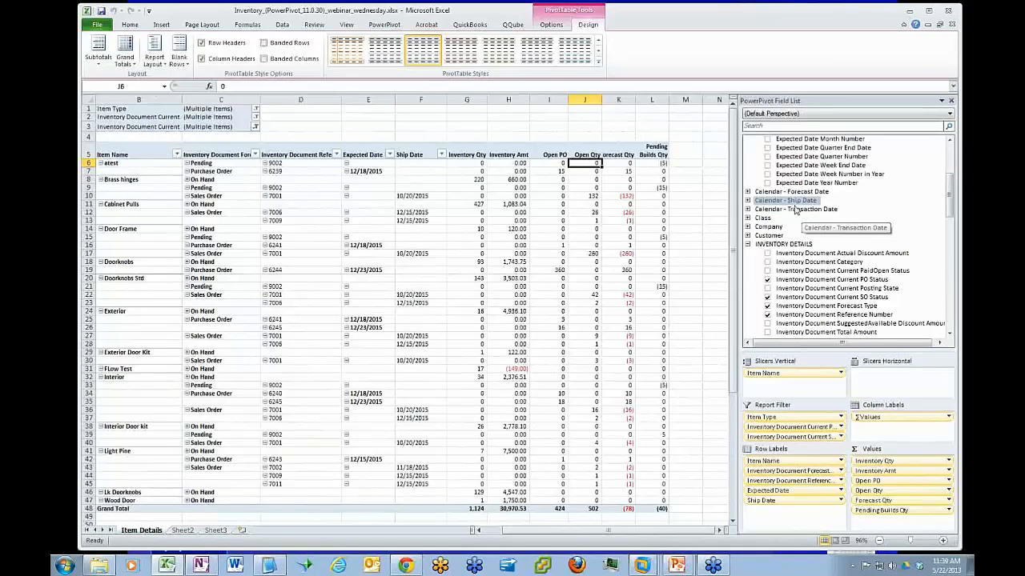
# Add Forecast Date from the Calendar - Forecast Date table as the last row label, below Ship Date
pyautogui.click(747, 193)
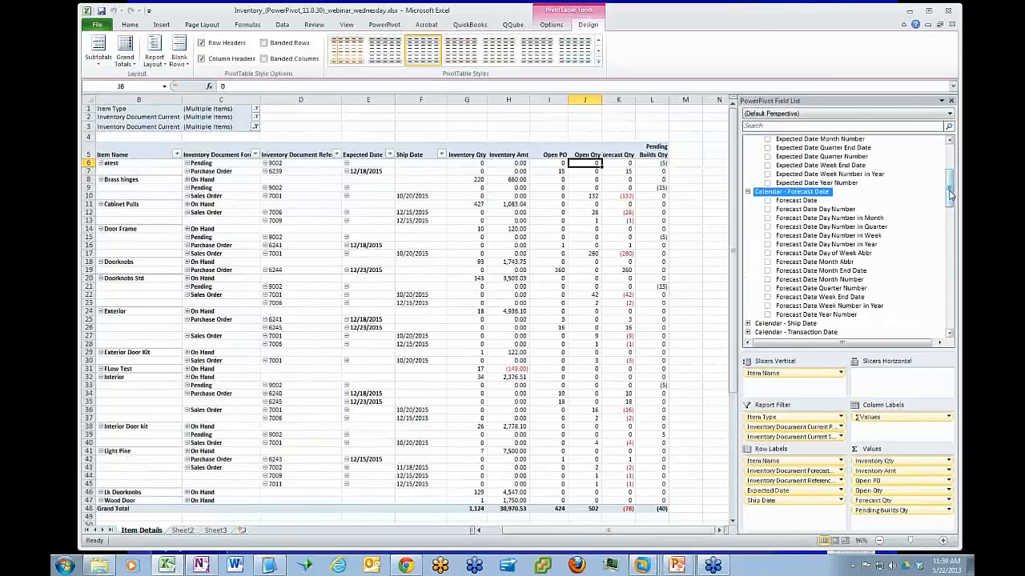
pyautogui.scroll(-1, 949, 200)
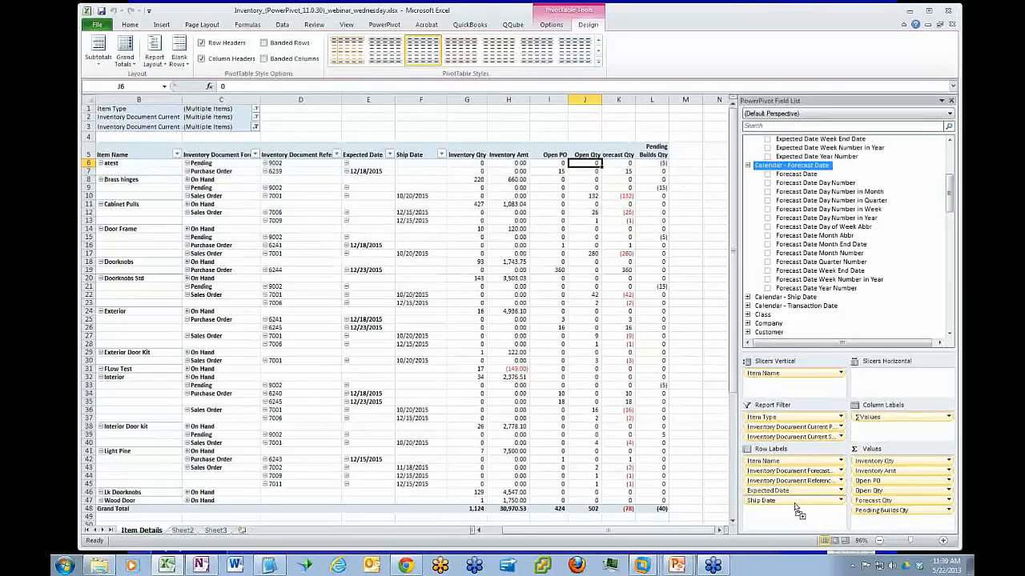
pyautogui.moveTo(797, 515); pyautogui.dragTo(798, 515)
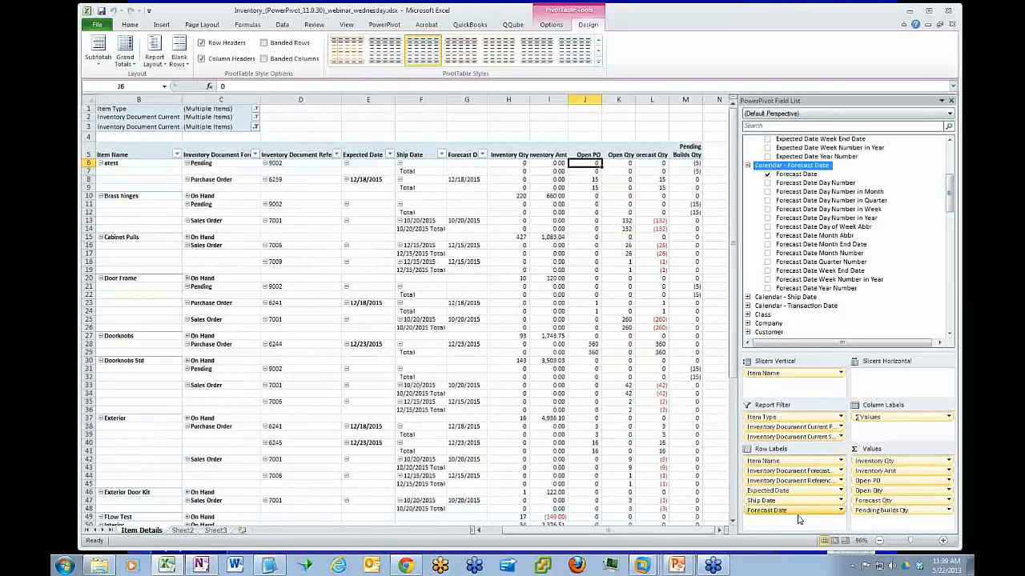
# Remove the Ship Date subtotals from the pivot table and widen the Forecast Date column to fit its header
pyautogui.click(913, 542)
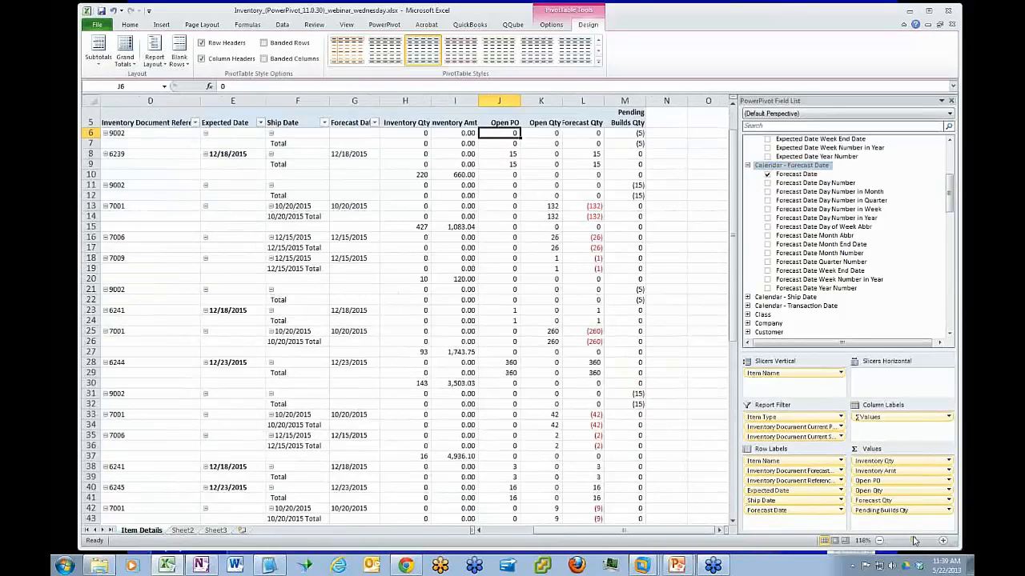
pyautogui.click(293, 207)
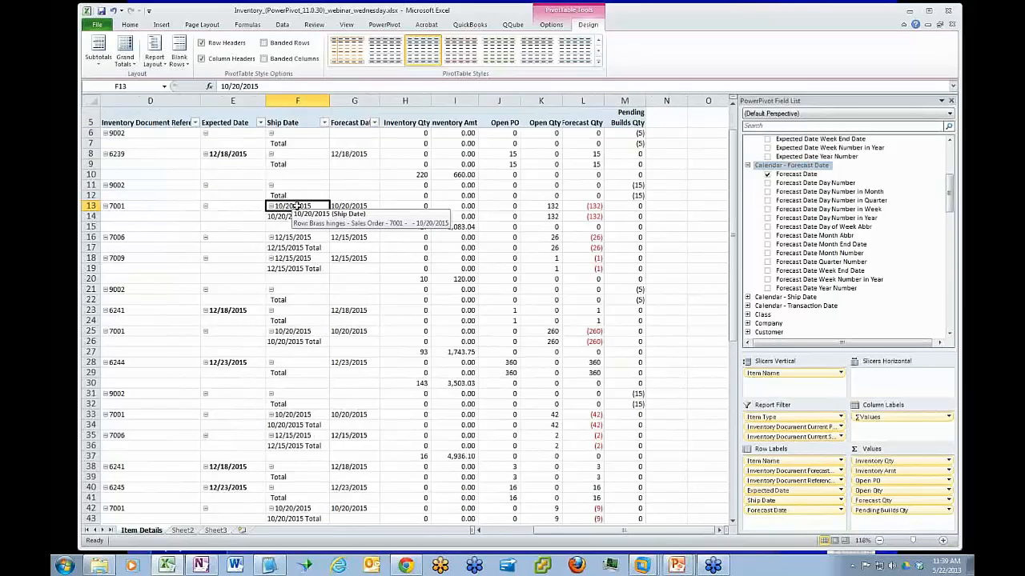
pyautogui.rightClick(297, 206)
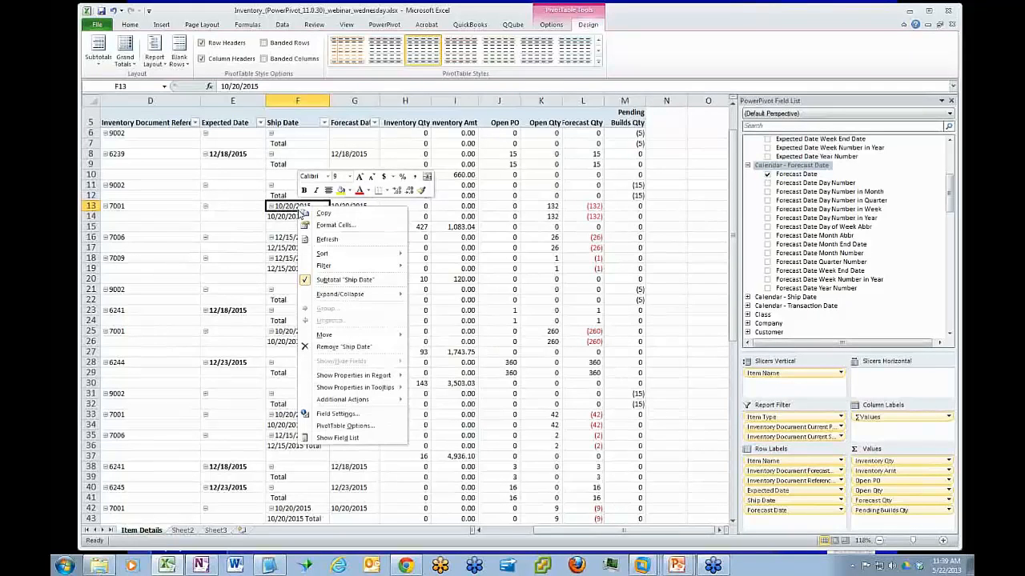
pyautogui.click(337, 280)
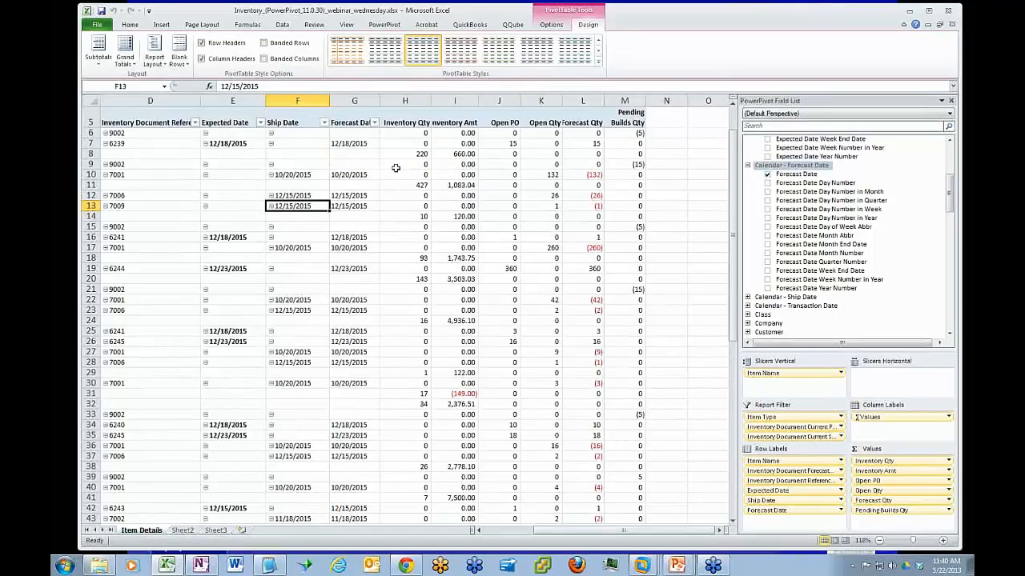
pyautogui.moveTo(375, 102); pyautogui.dragTo(397, 101)
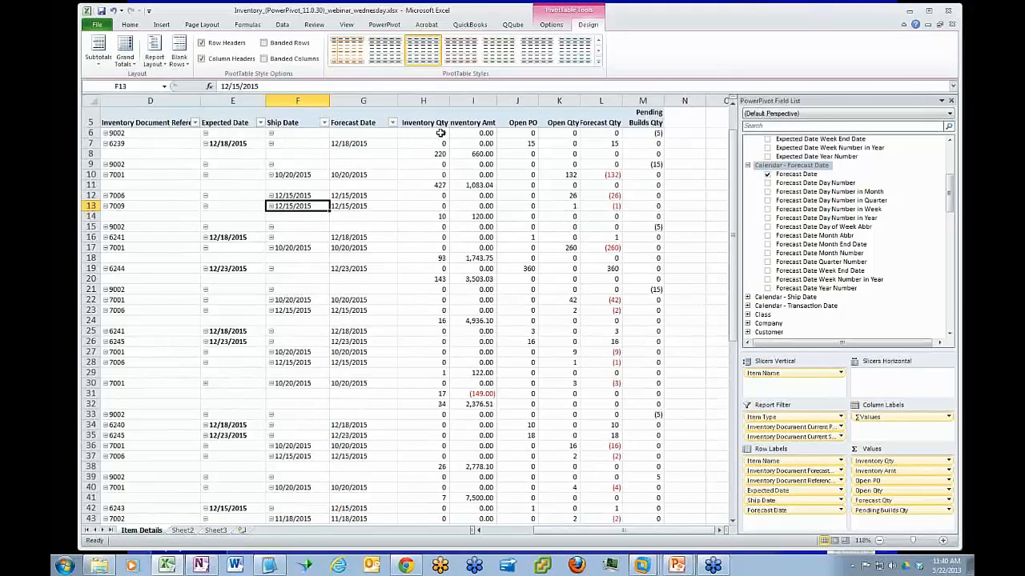
# Filter the pivot table to the Exterior item with the slicer and examine its Expected, Ship and Forecast Dates and Forecast Qty
pyautogui.moveTo(601, 531); pyautogui.dragTo(585, 530)
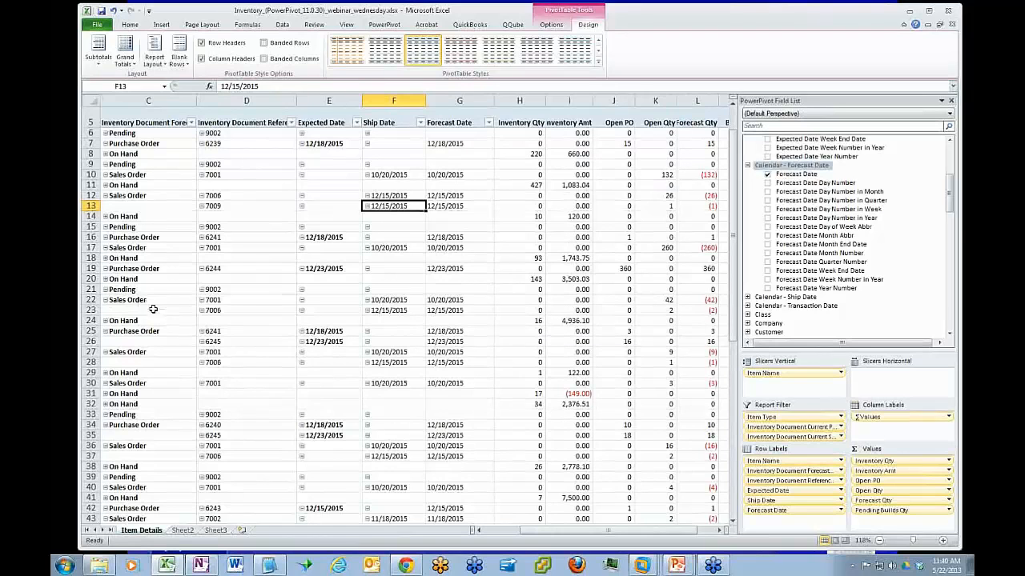
pyautogui.moveTo(542, 533); pyautogui.dragTo(504, 532)
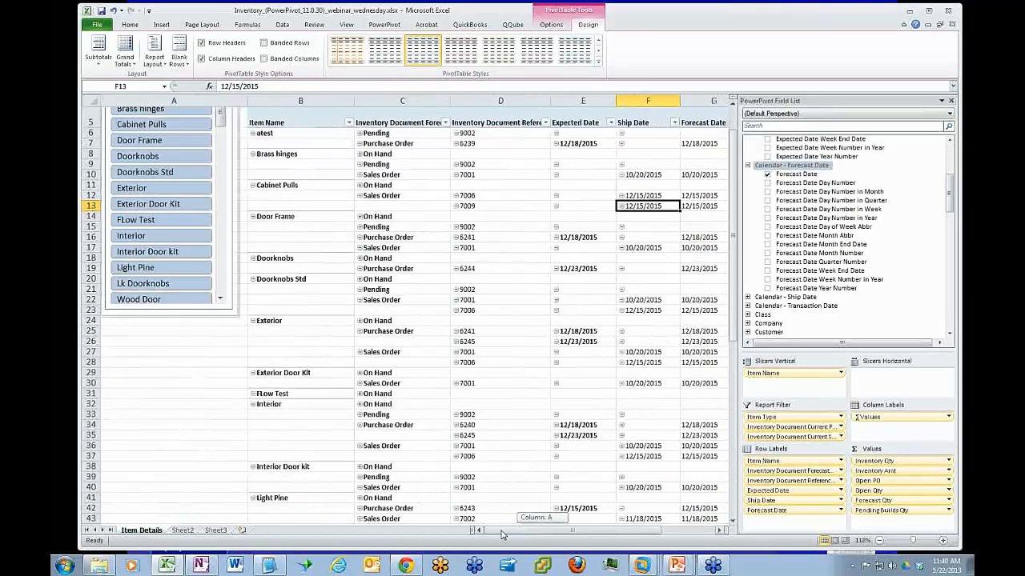
pyautogui.click(158, 190)
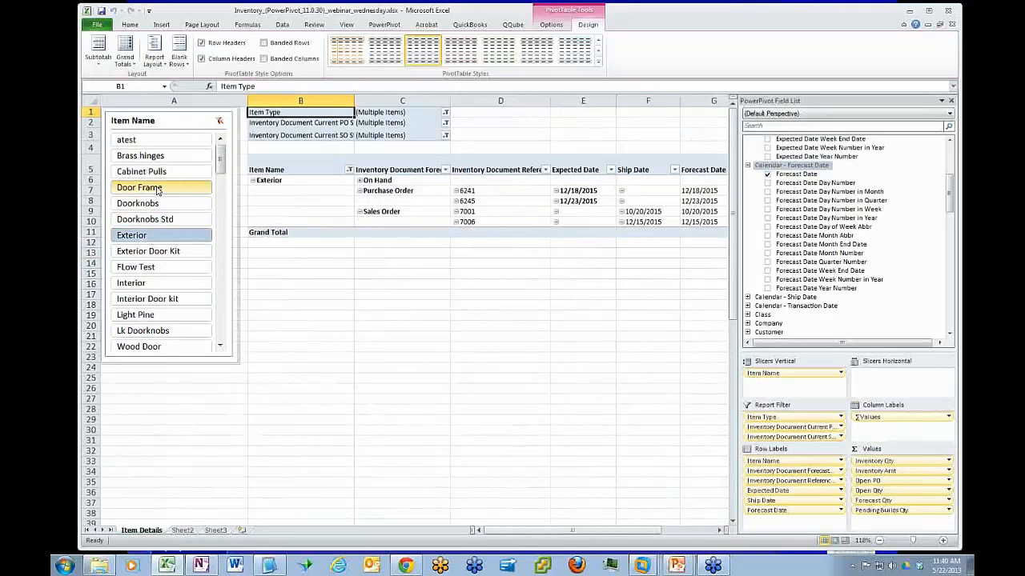
pyautogui.moveTo(617, 532); pyautogui.dragTo(629, 533)
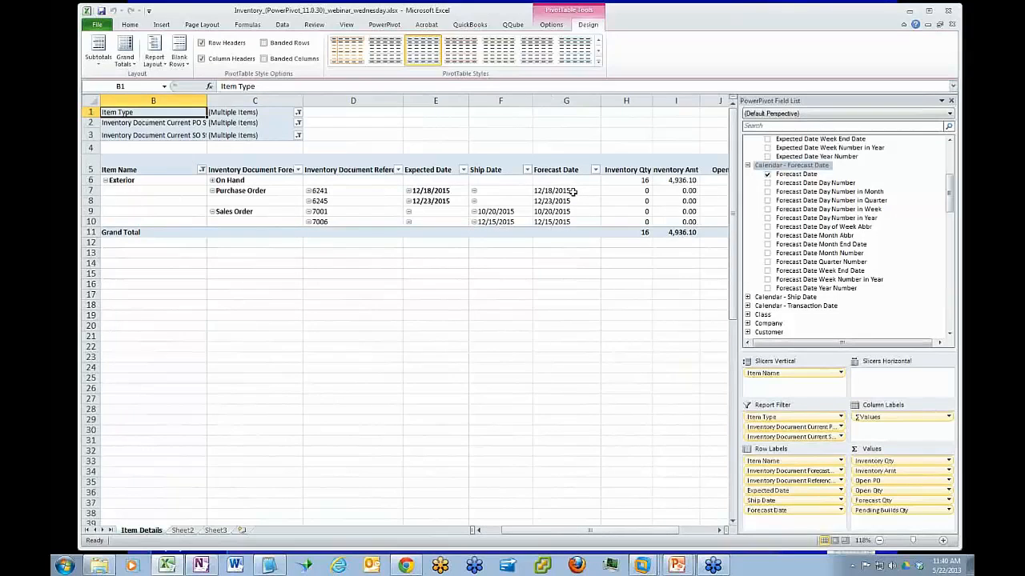
pyautogui.moveTo(653, 535); pyautogui.dragTo(661, 534)
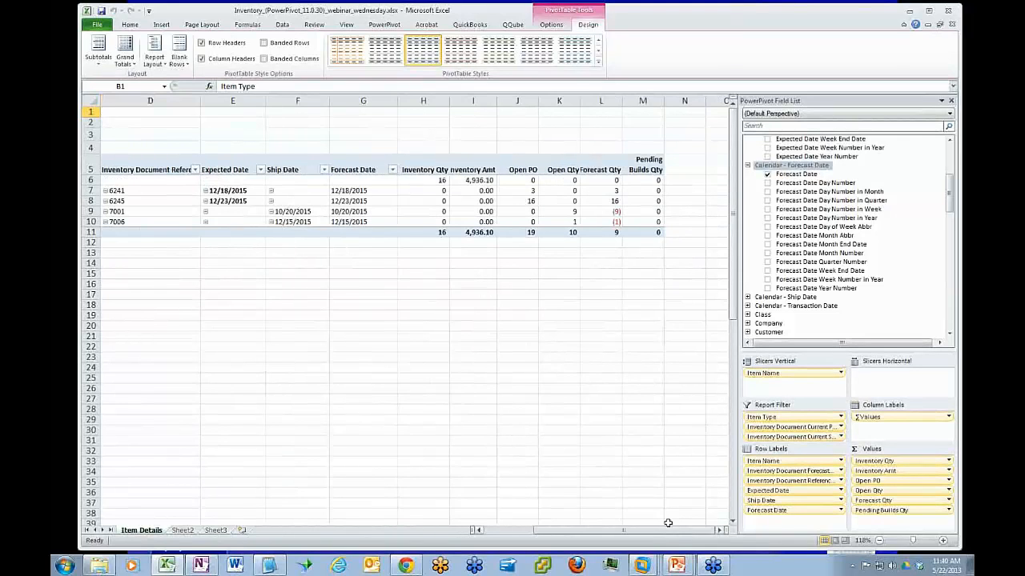
pyautogui.click(604, 183)
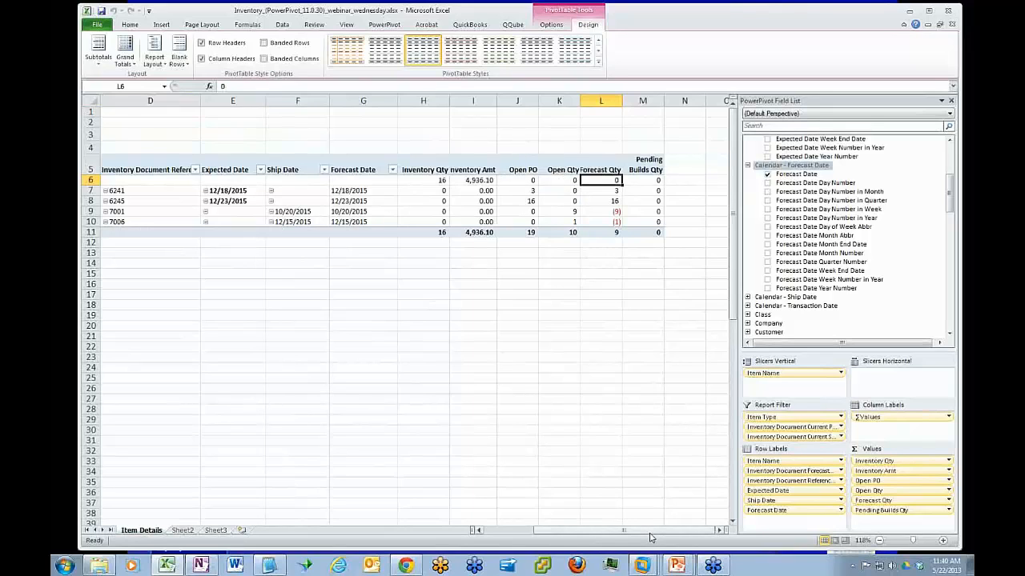
pyautogui.moveTo(650, 537)
pyautogui.mouseDown()
pyautogui.moveTo(599, 535)
pyautogui.moveTo(642, 533)
pyautogui.mouseUp()
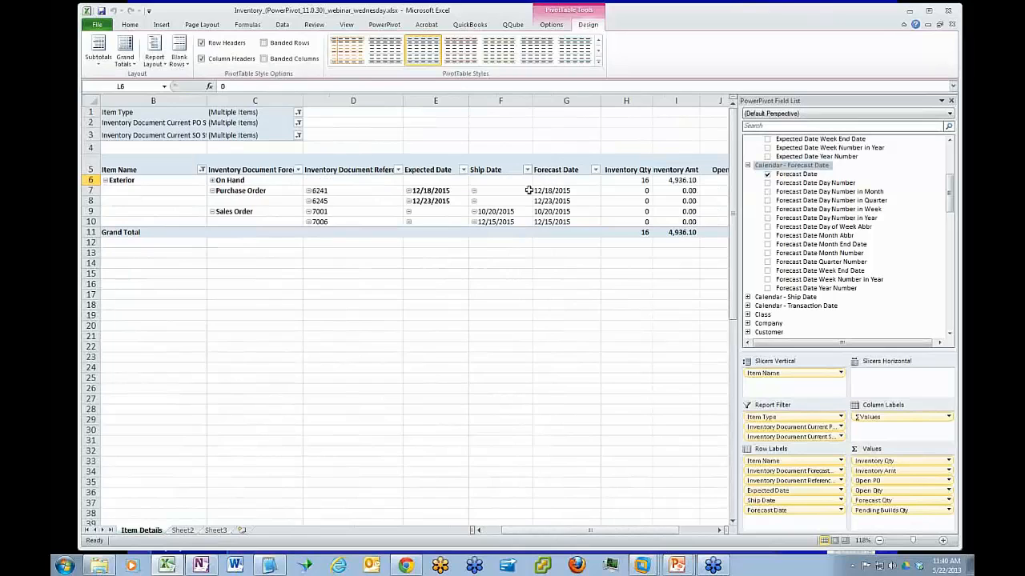
pyautogui.click(437, 190)
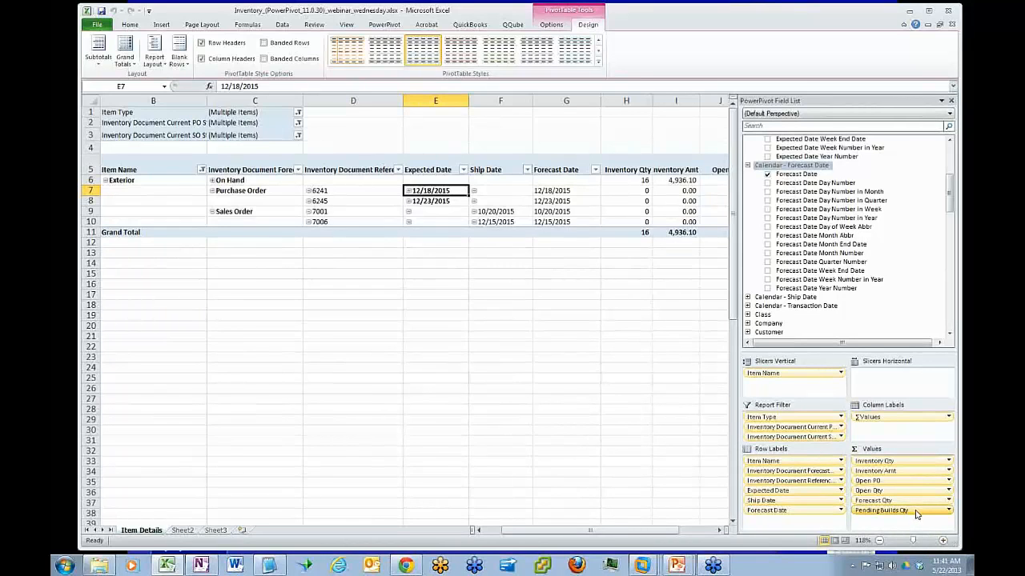
# Remove Pending Builds Qty, Open PO, Open Qty and Inventory Amt from the values, and Expected Date and Ship Date from the row labels
pyautogui.moveTo(916, 514); pyautogui.dragTo(899, 260)
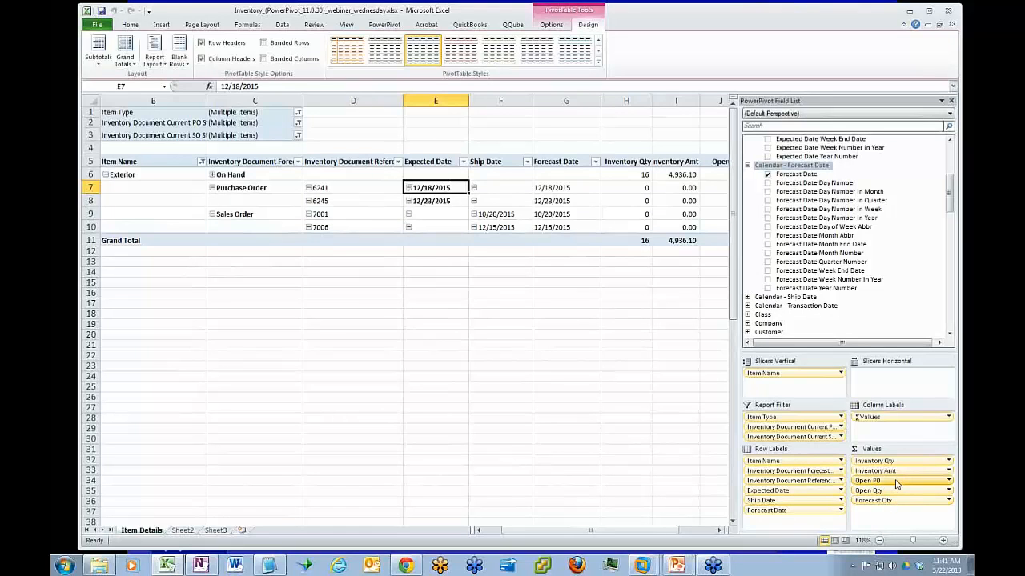
pyautogui.moveTo(896, 483); pyautogui.dragTo(903, 301)
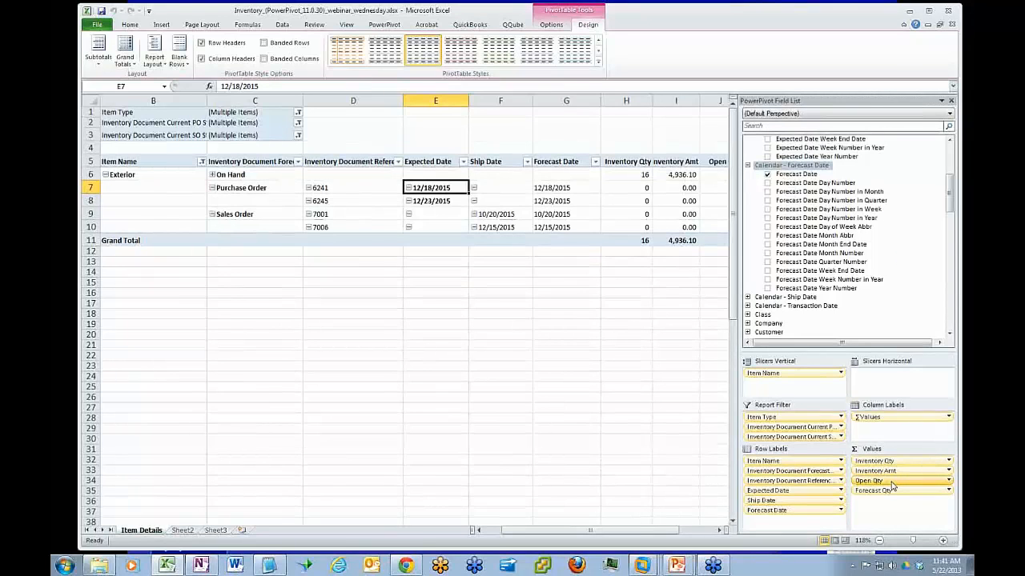
pyautogui.moveTo(891, 485); pyautogui.dragTo(887, 277)
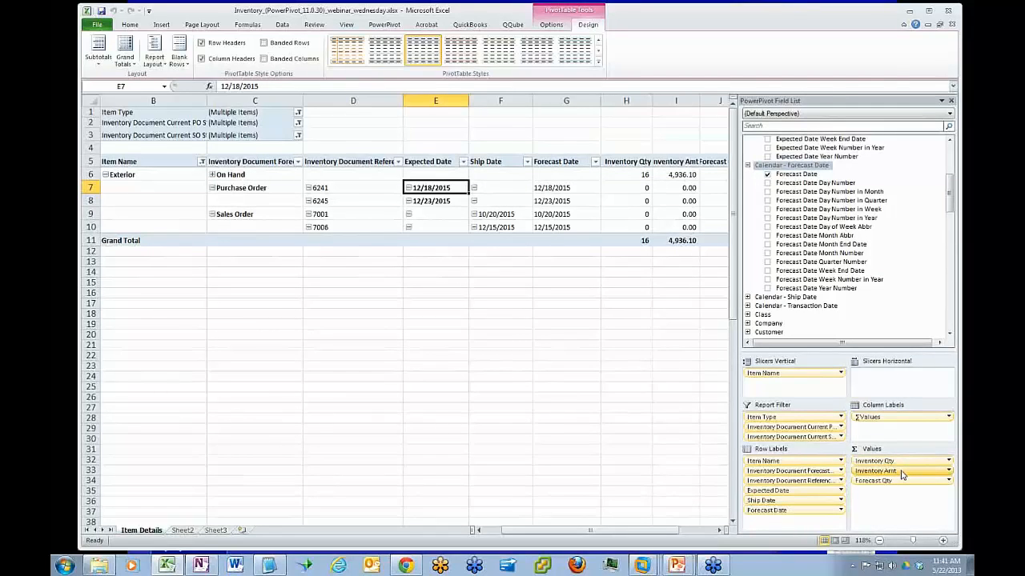
pyautogui.moveTo(902, 475); pyautogui.dragTo(895, 290)
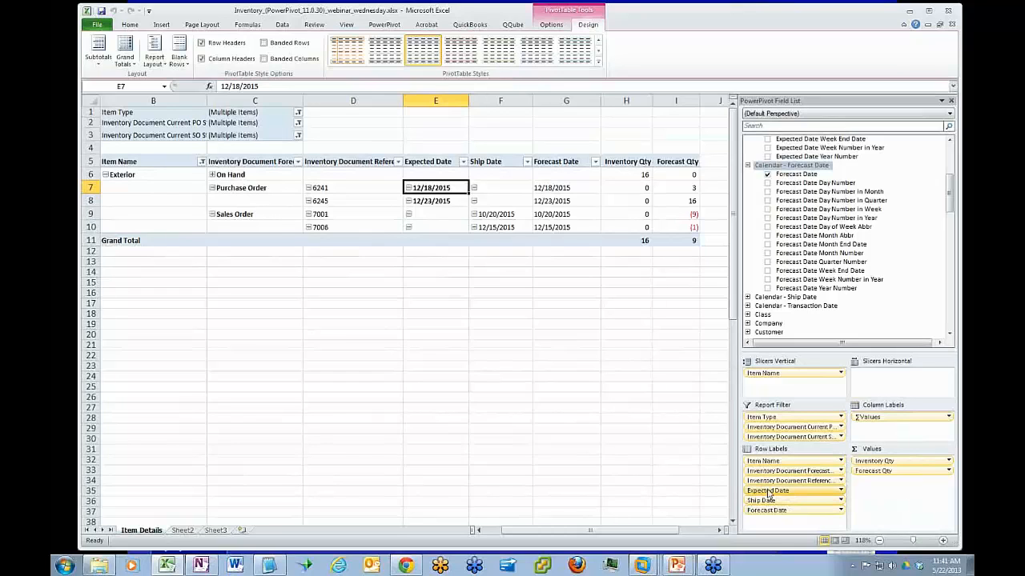
pyautogui.moveTo(771, 494); pyautogui.dragTo(831, 308)
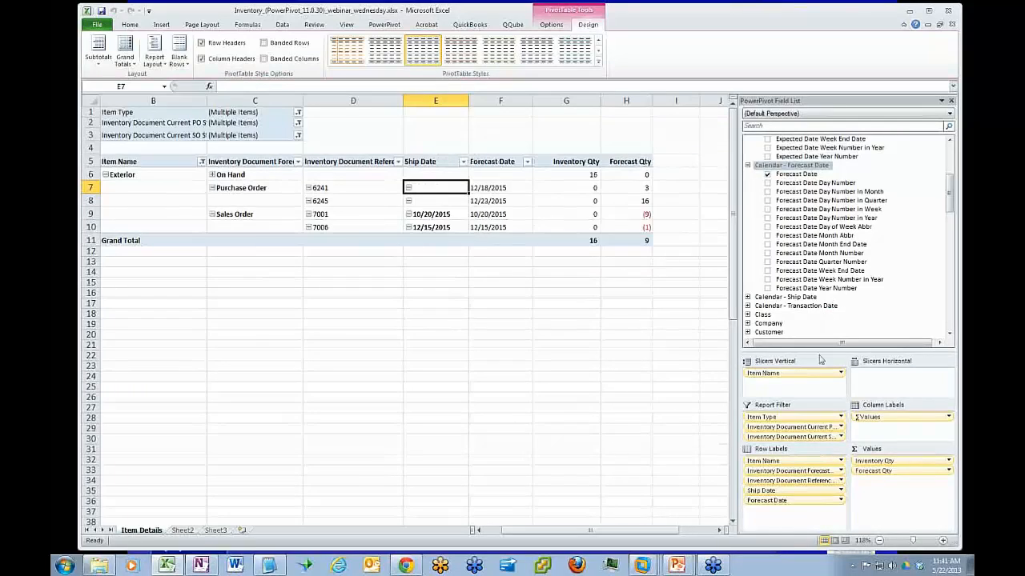
pyautogui.moveTo(793, 490); pyautogui.dragTo(851, 288)
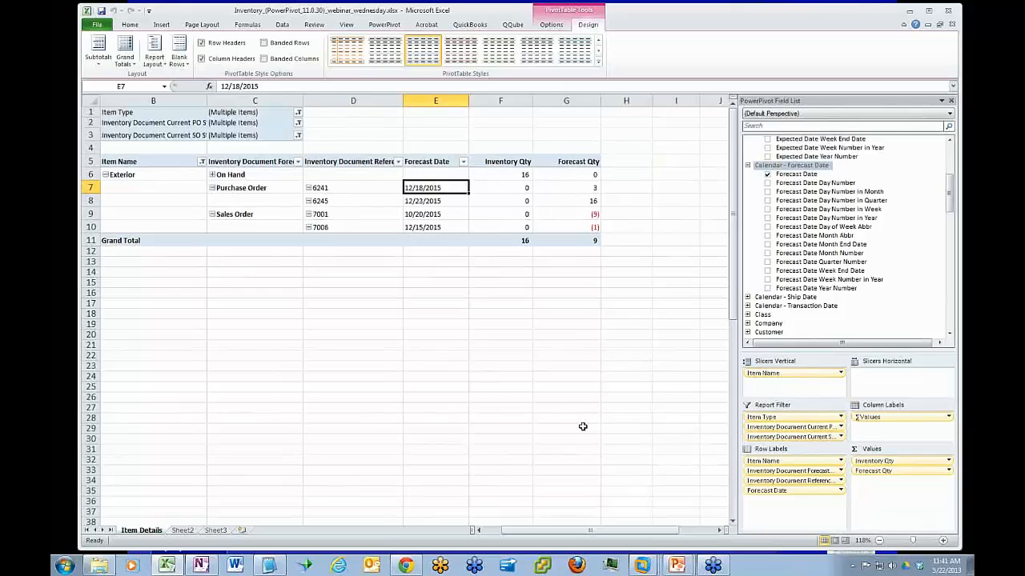
# Clear the Item Name slicer filter and set the worksheet zoom to 100%
pyautogui.moveTo(547, 529); pyautogui.dragTo(527, 530)
pyautogui.click(220, 120)
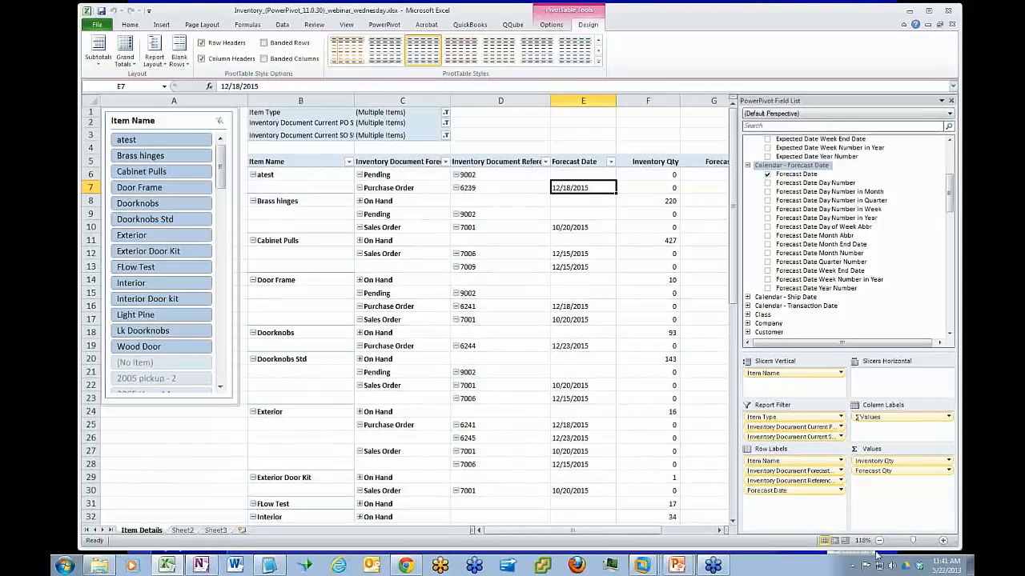
pyautogui.click(911, 542)
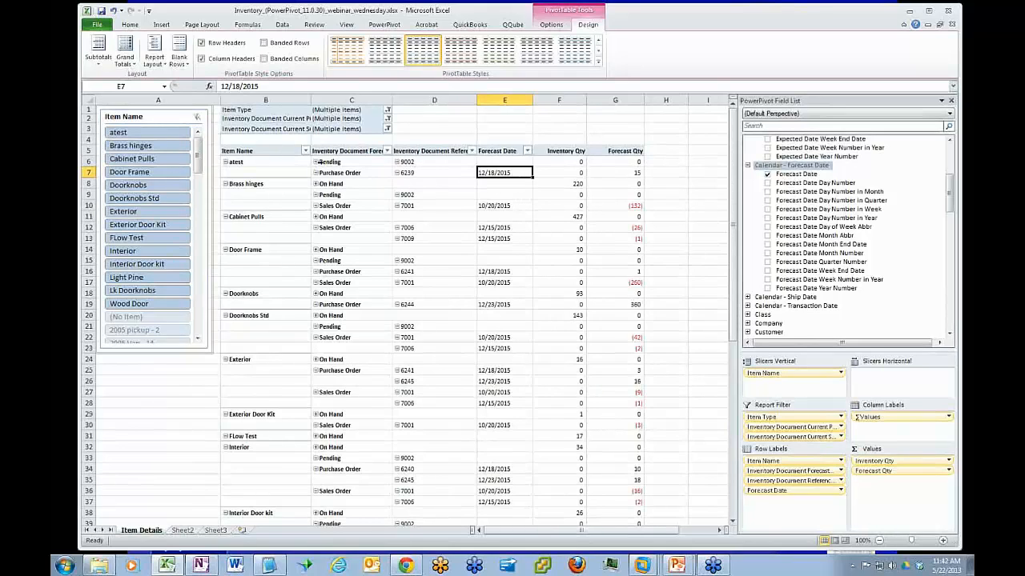
# Filter the document forecast type column to exclude Pending, keeping On Hand, Purchase Order and Sales Order
pyautogui.click(331, 185)
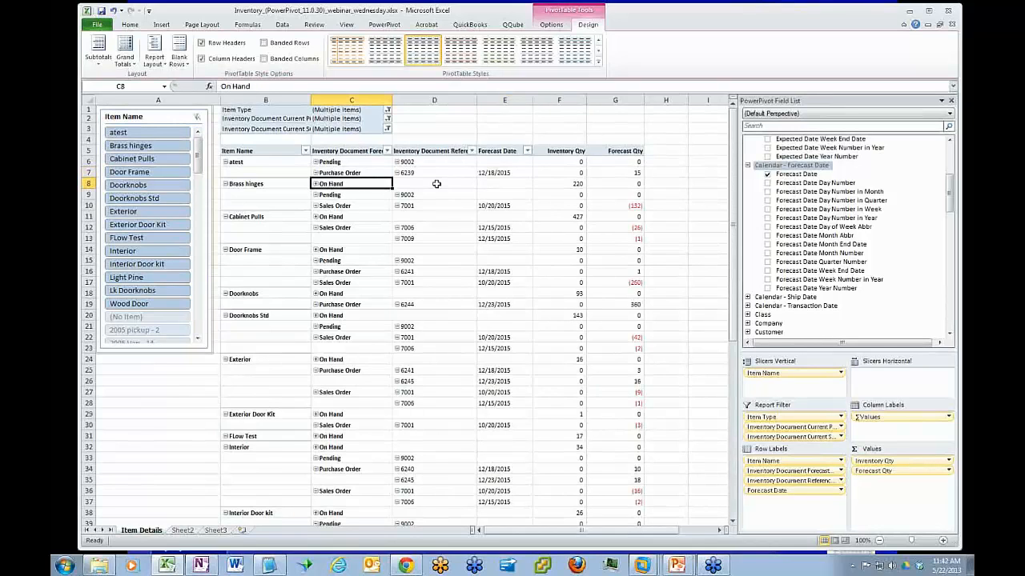
pyautogui.click(564, 184)
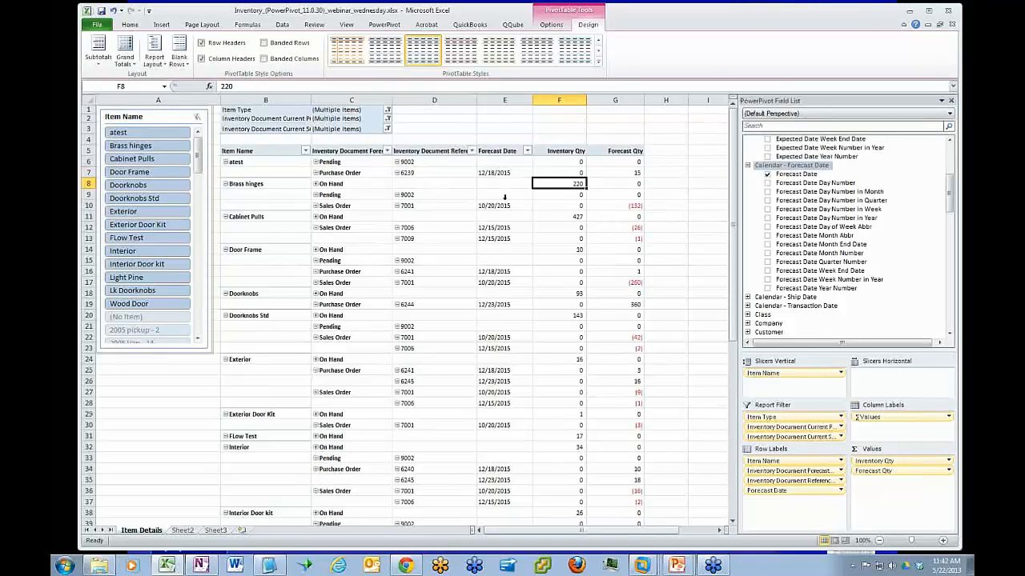
pyautogui.click(339, 195)
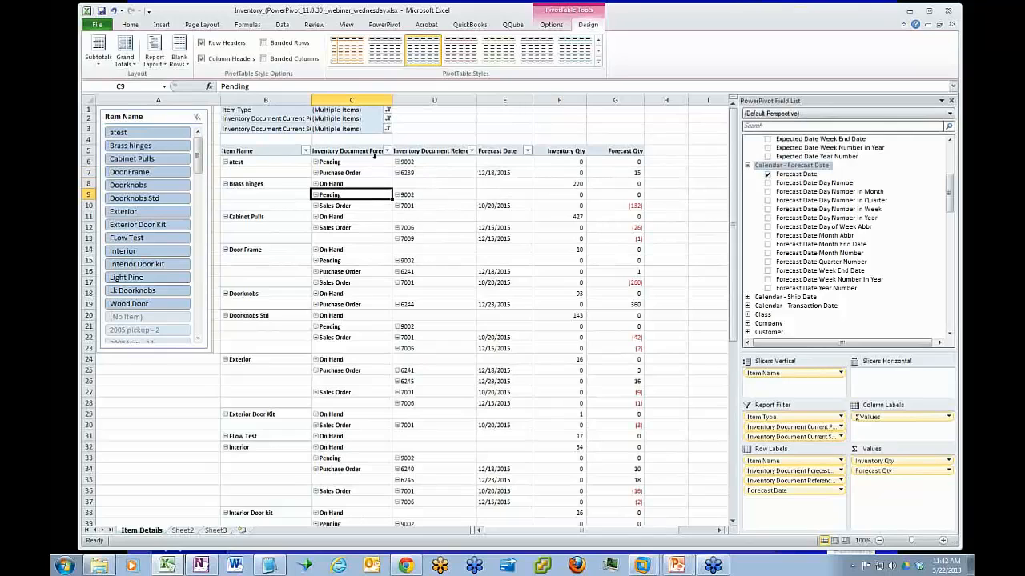
pyautogui.click(387, 151)
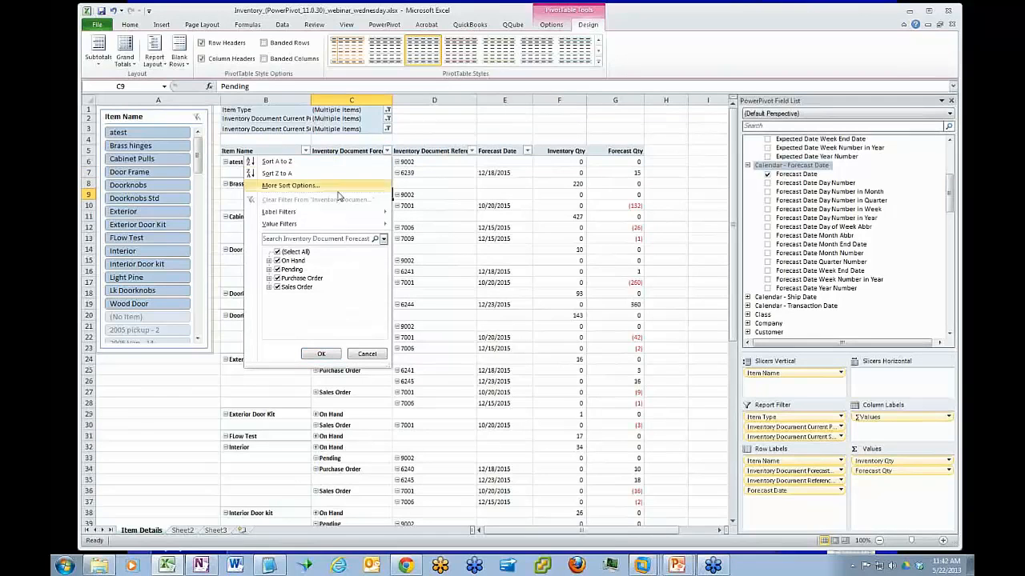
pyautogui.click(277, 270)
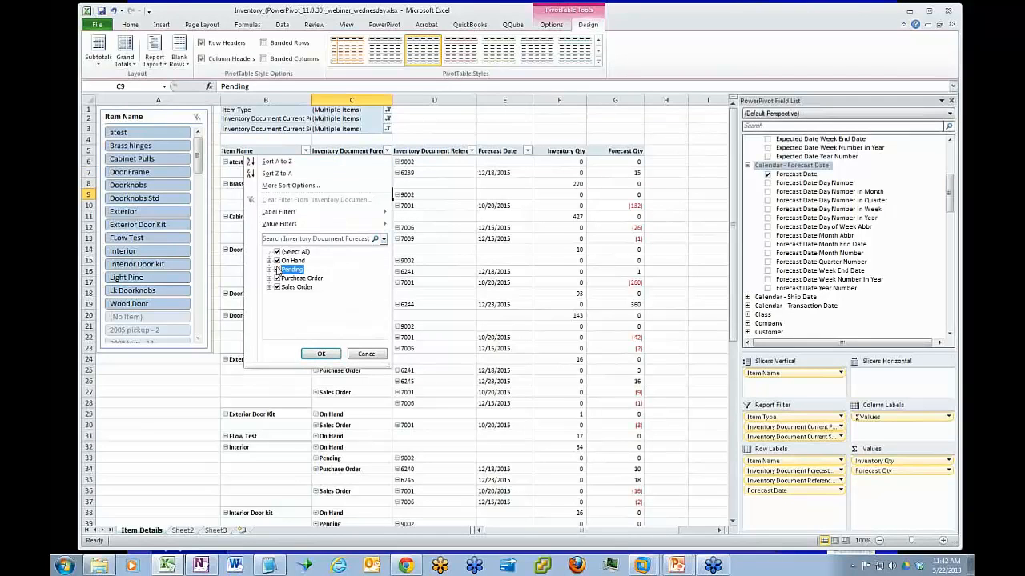
pyautogui.click(328, 354)
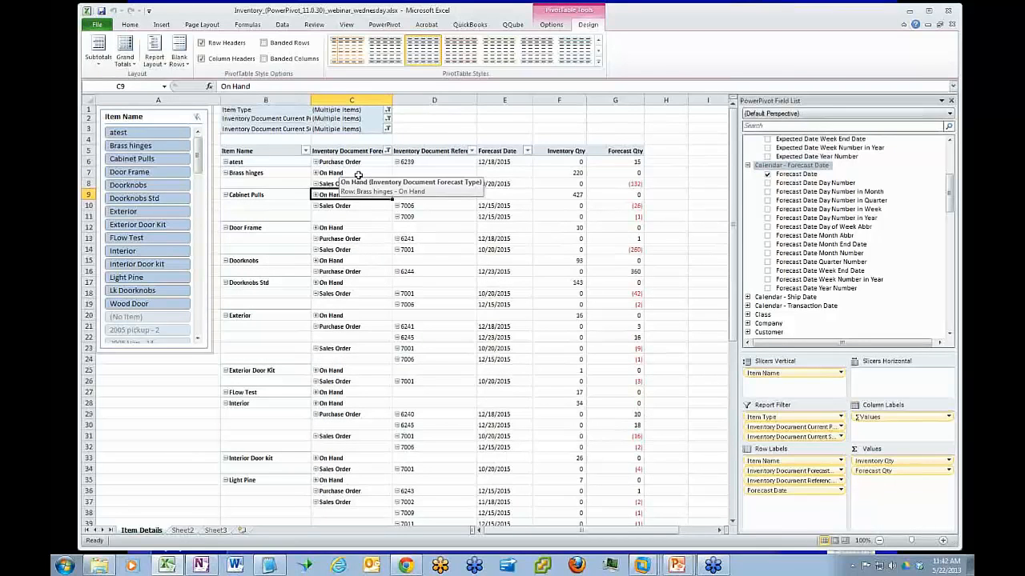
# Move Forecast Date from the row labels to the column labels, below Values
pyautogui.click(352, 240)
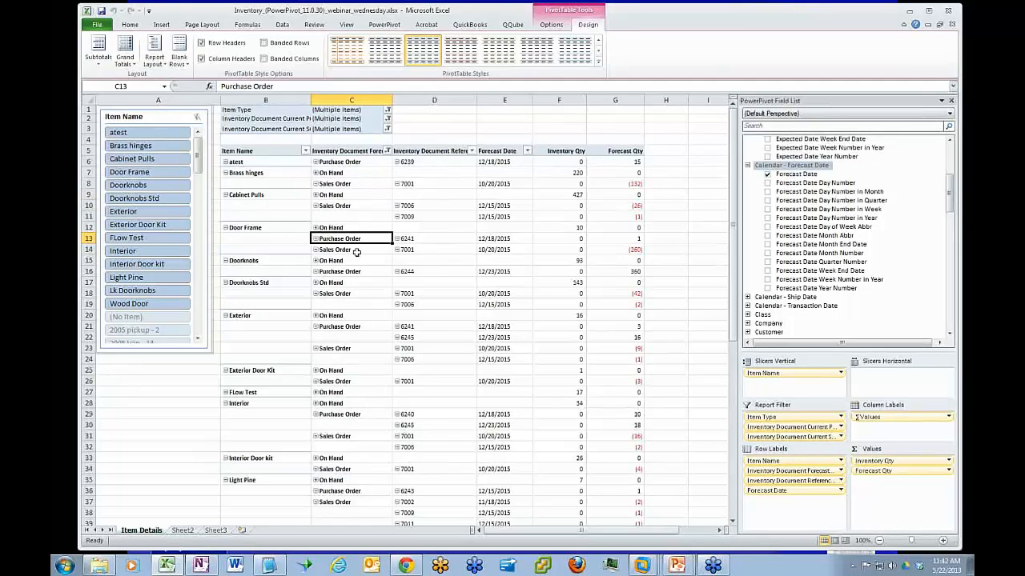
pyautogui.click(355, 249)
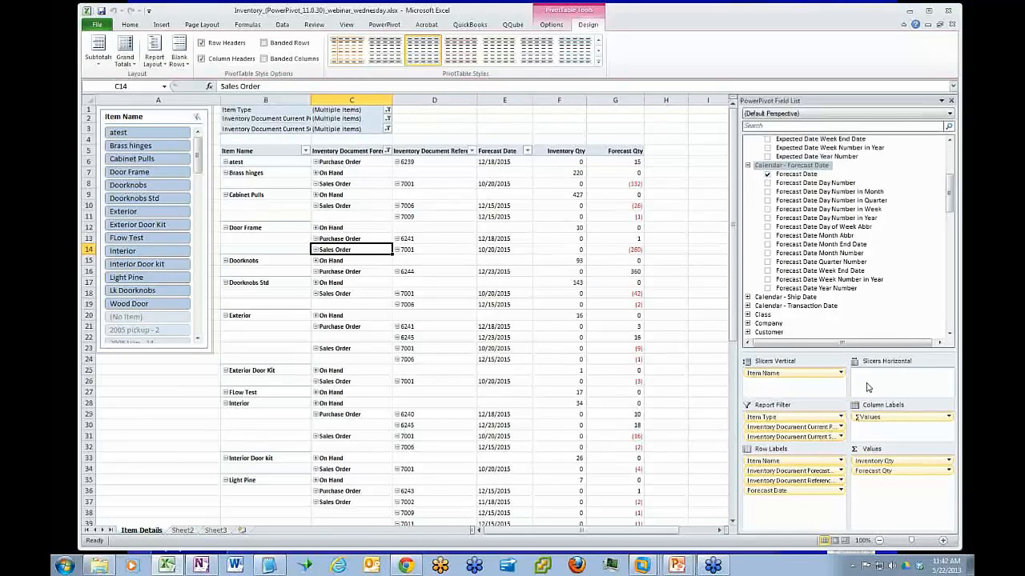
pyautogui.click(773, 490)
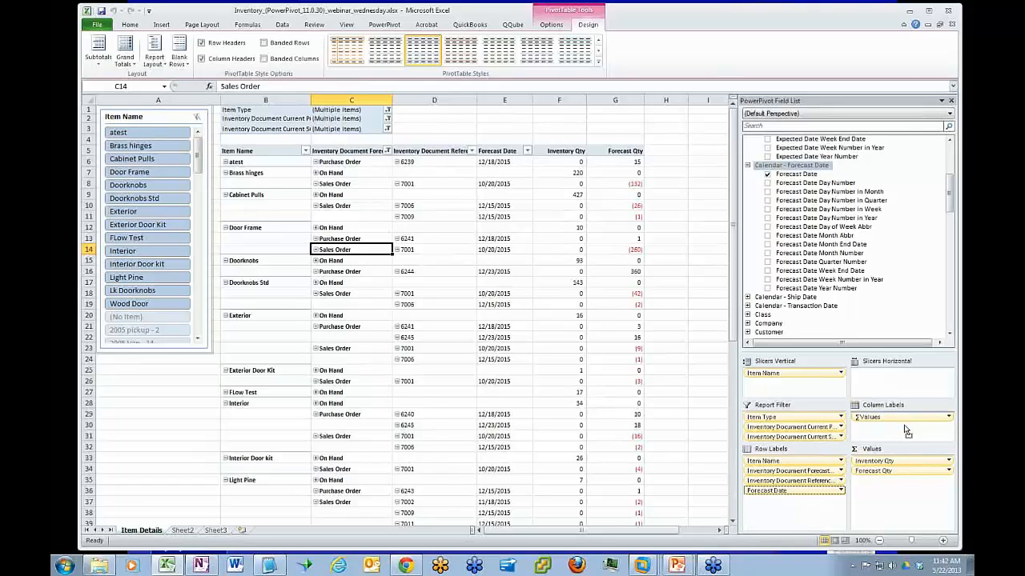
pyautogui.moveTo(906, 431); pyautogui.dragTo(904, 429)
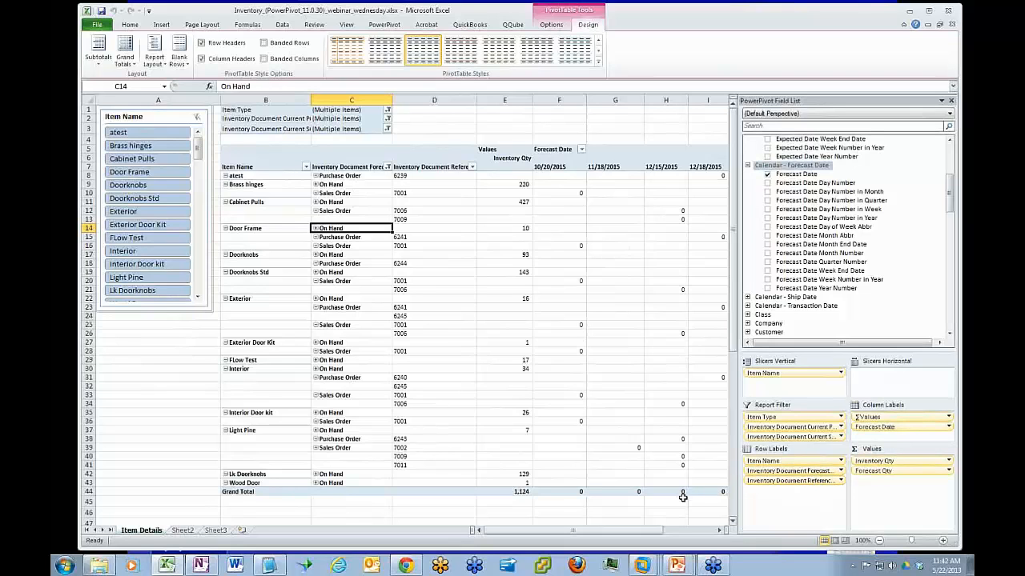
# Hide worksheet columns F through K, which hold the dated Inventory Qty columns and the blank-date Forecast Qty column
pyautogui.moveTo(629, 532); pyautogui.dragTo(654, 537)
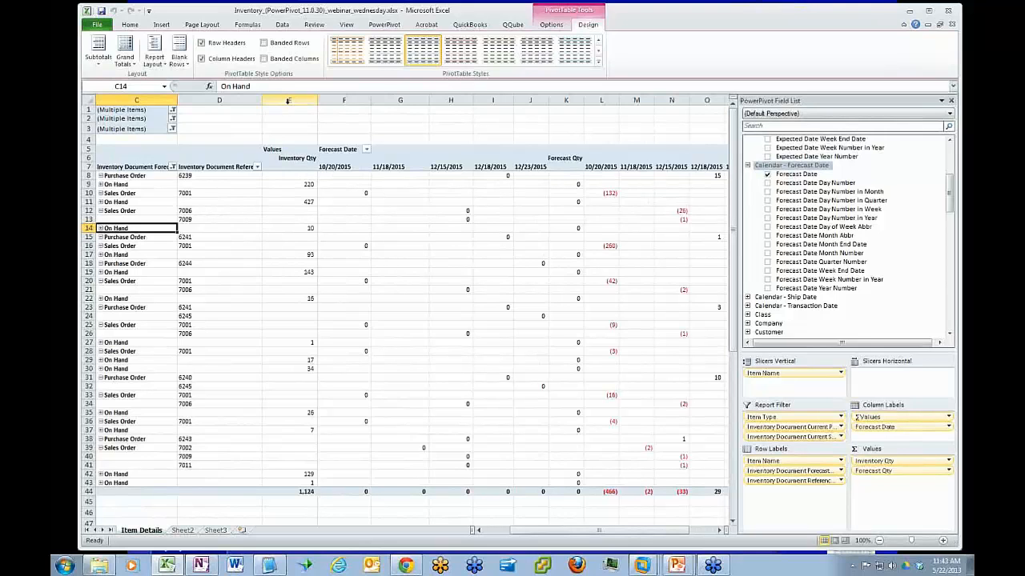
pyautogui.moveTo(288, 99); pyautogui.dragTo(567, 96)
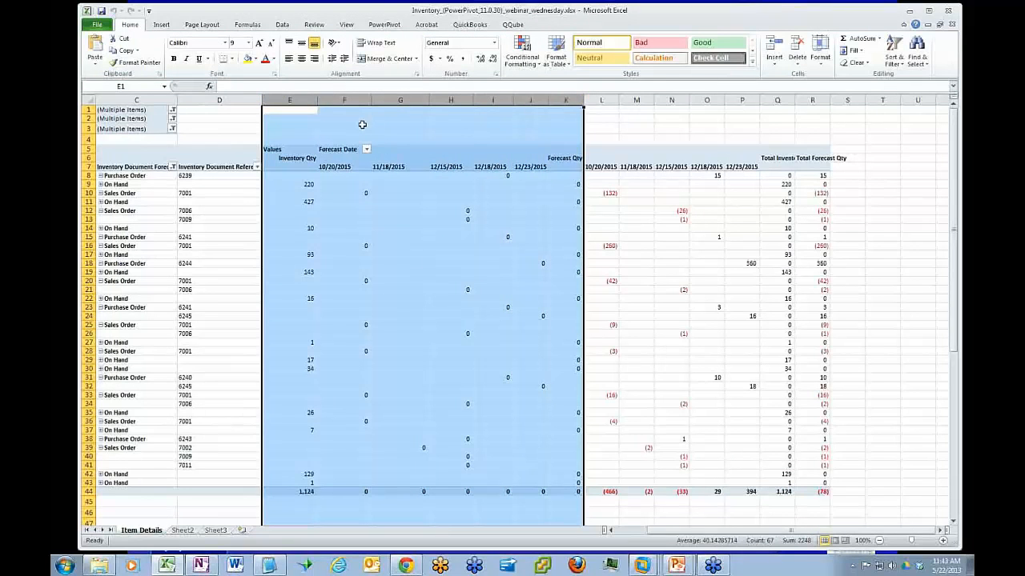
pyautogui.click(343, 99)
pyautogui.moveTo(343, 99); pyautogui.dragTo(549, 91)
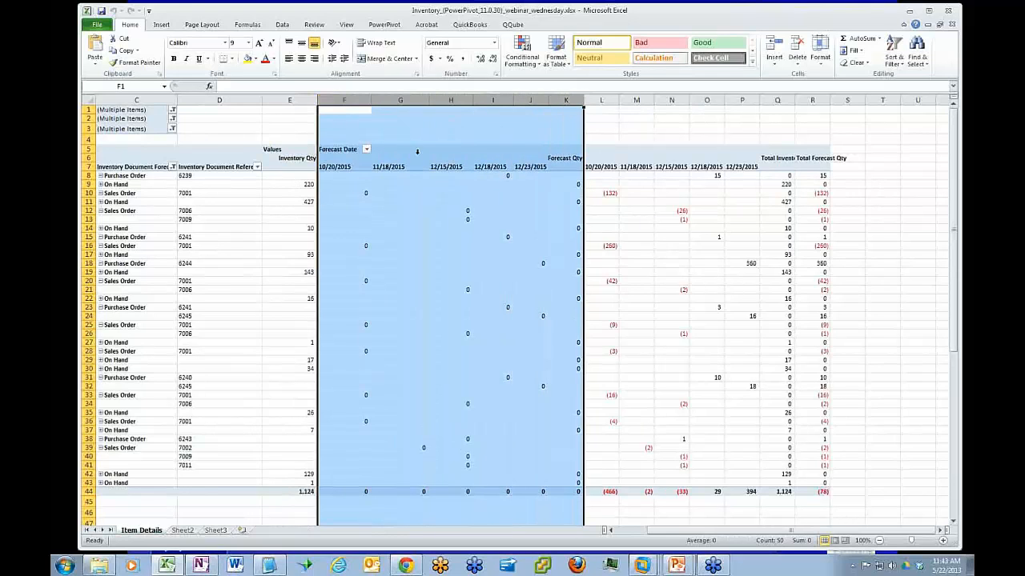
pyautogui.rightClick(557, 101)
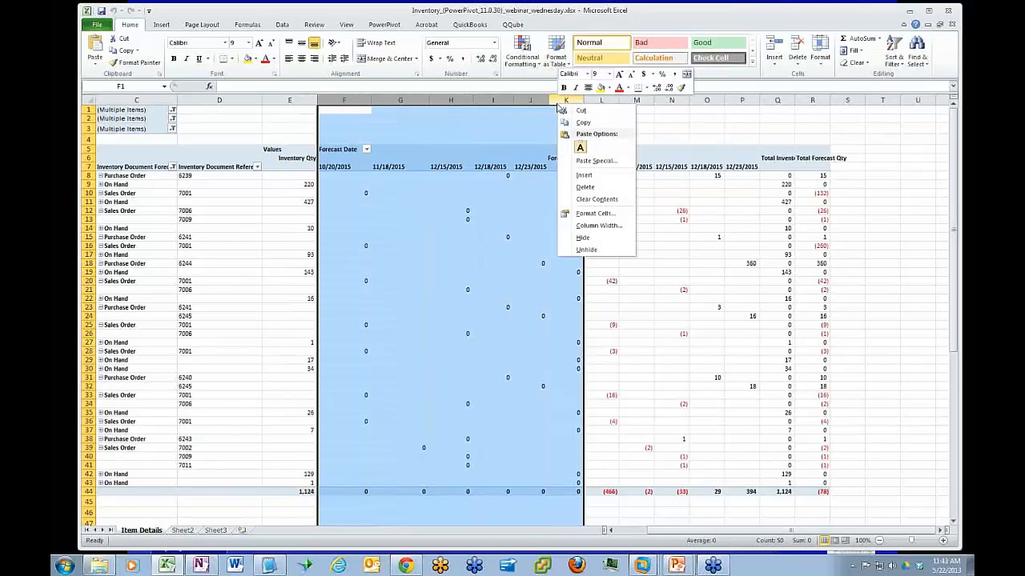
pyautogui.click(584, 238)
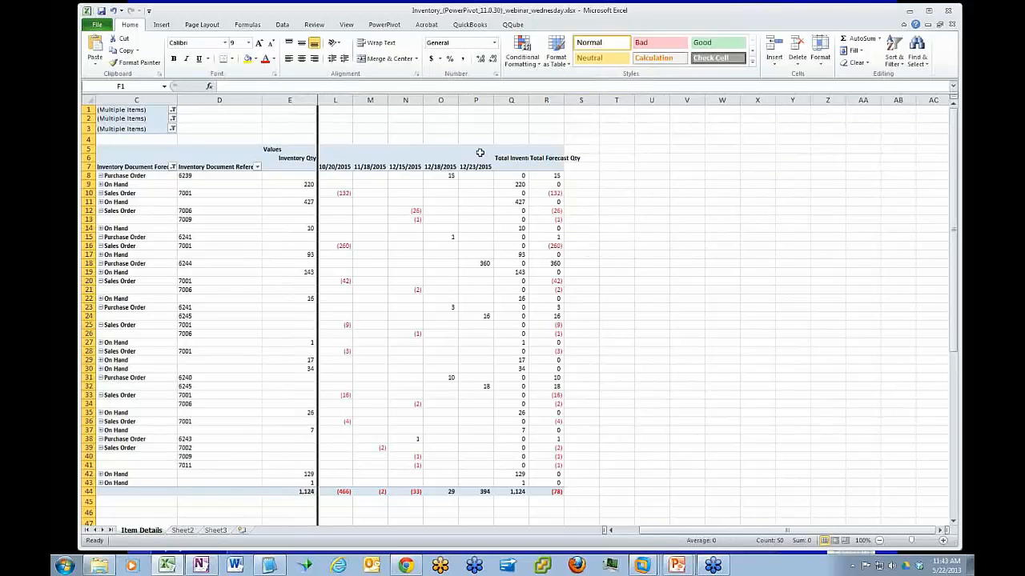
# Widen the dated Forecast Qty columns L through P
pyautogui.moveTo(492, 101); pyautogui.dragTo(431, 99)
pyautogui.moveTo(352, 99); pyautogui.dragTo(375, 100)
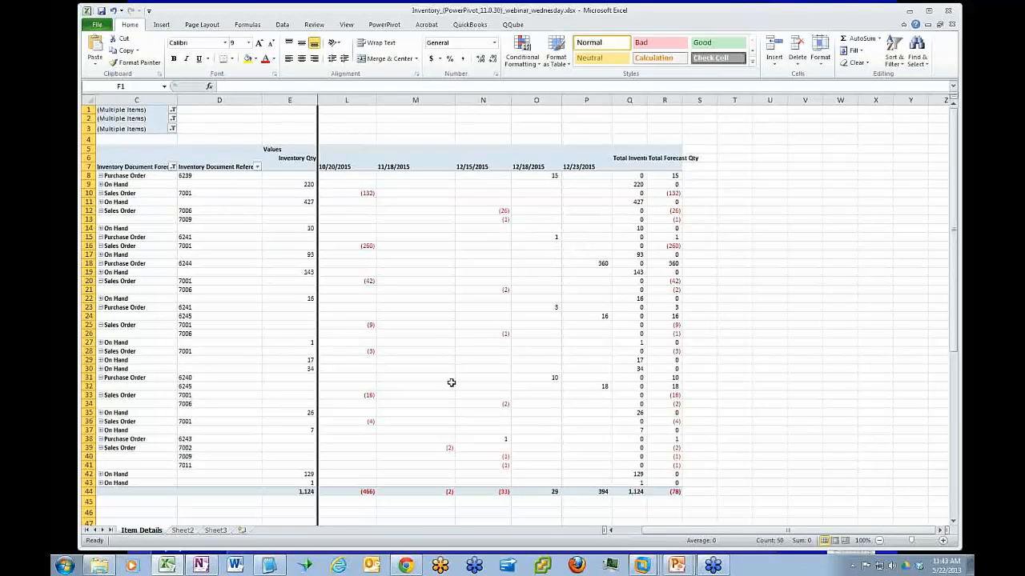
pyautogui.moveTo(678, 532); pyautogui.dragTo(671, 536)
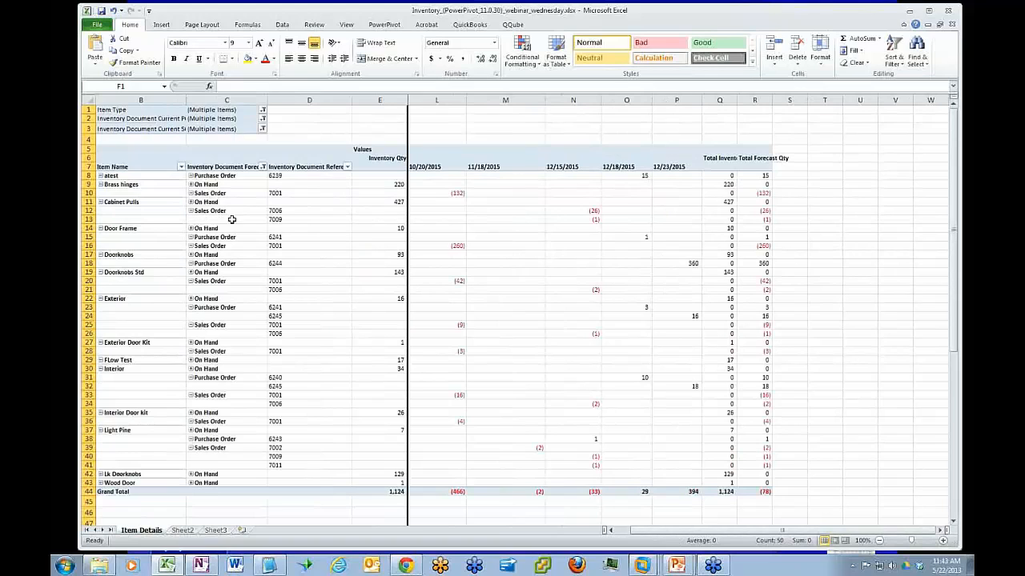
# Remove Forecast Date from the pivot table's column labels
pyautogui.moveTo(582, 213)
pyautogui.click(587, 301)
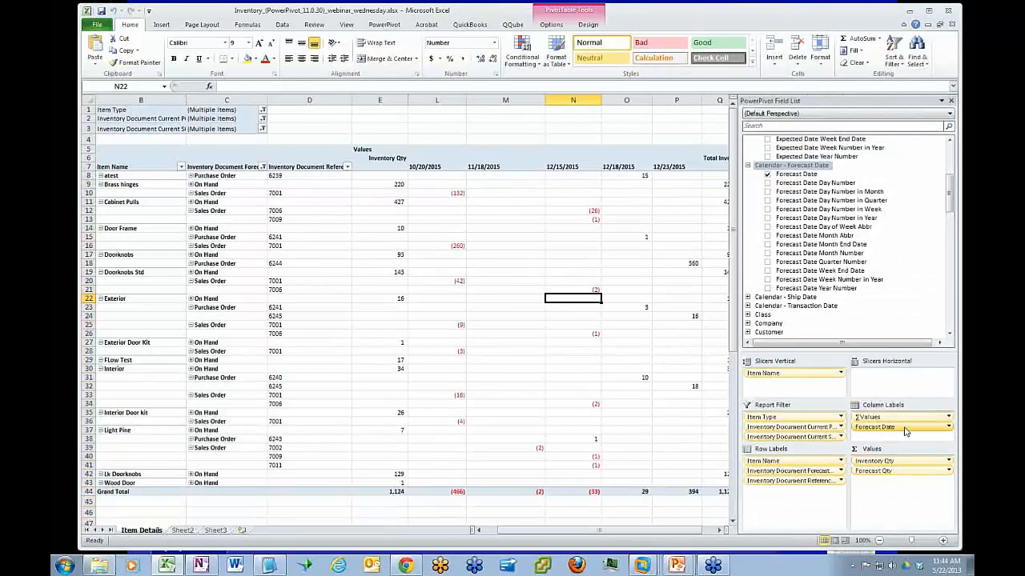
pyautogui.moveTo(905, 432); pyautogui.dragTo(901, 333)
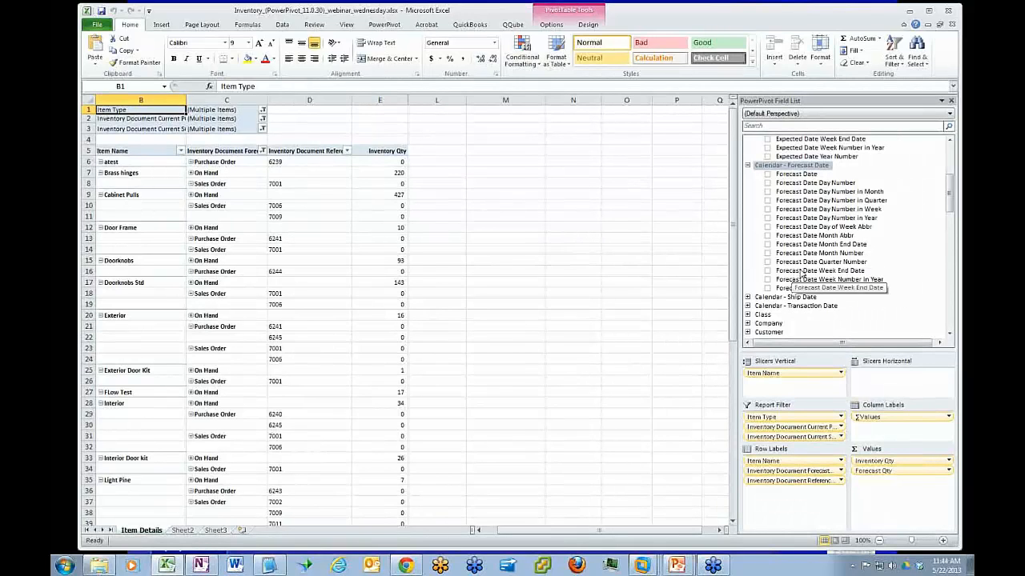
# Add Forecast Date Week End Date to the pivot table's column labels, below Values
pyautogui.moveTo(801, 273); pyautogui.dragTo(897, 424)
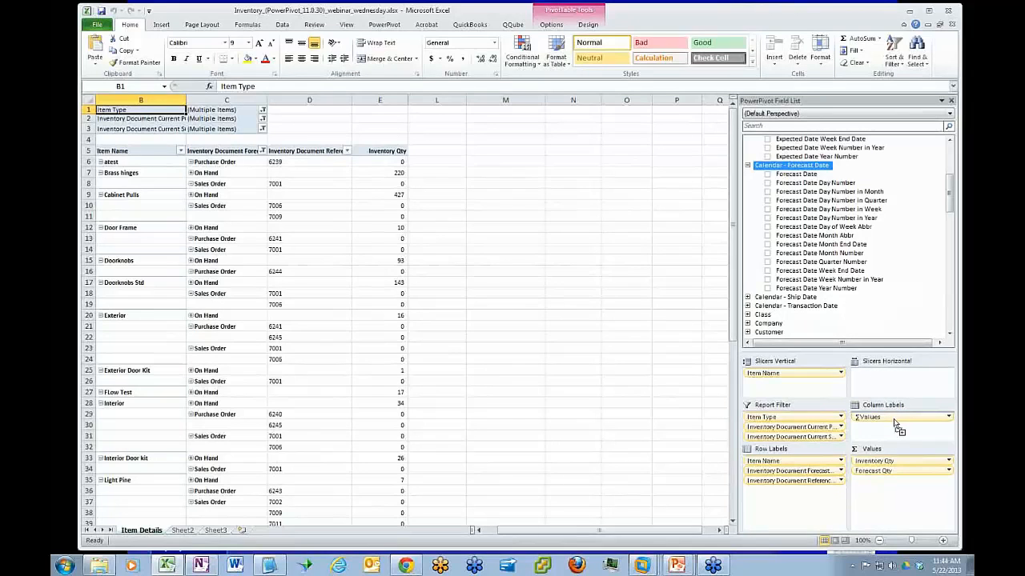
pyautogui.moveTo(893, 419); pyautogui.dragTo(894, 422)
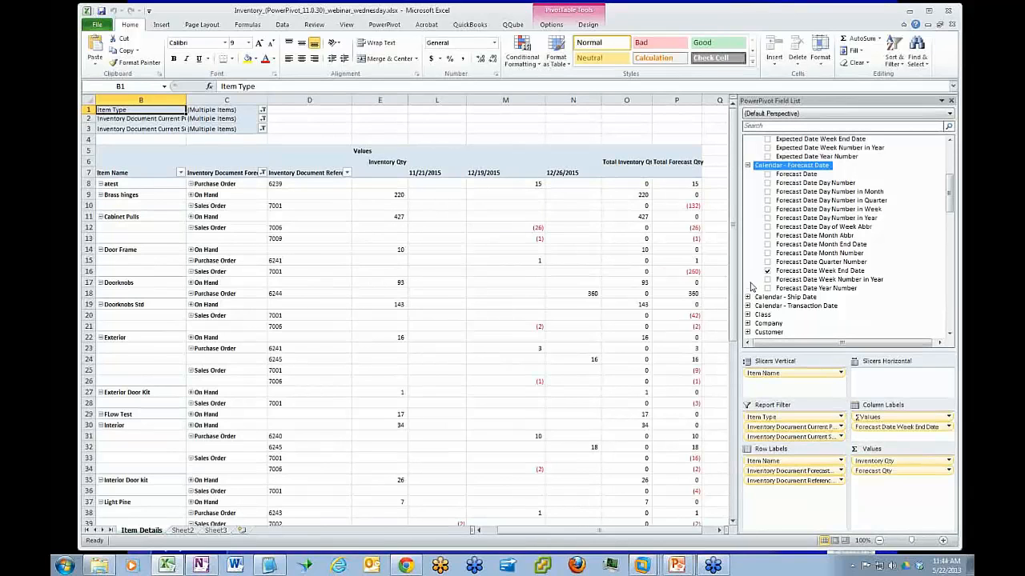
# Add Forecast Date Week End Date as a vertical slicer below Item Name and remove it from the column labels
pyautogui.moveTo(679, 535); pyautogui.dragTo(647, 537)
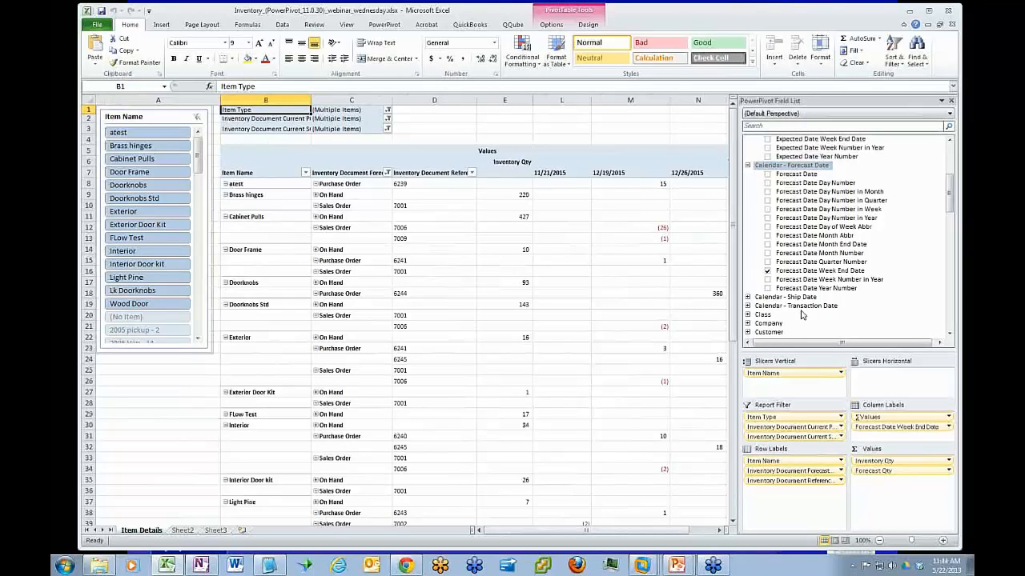
pyautogui.moveTo(805, 272); pyautogui.dragTo(788, 394)
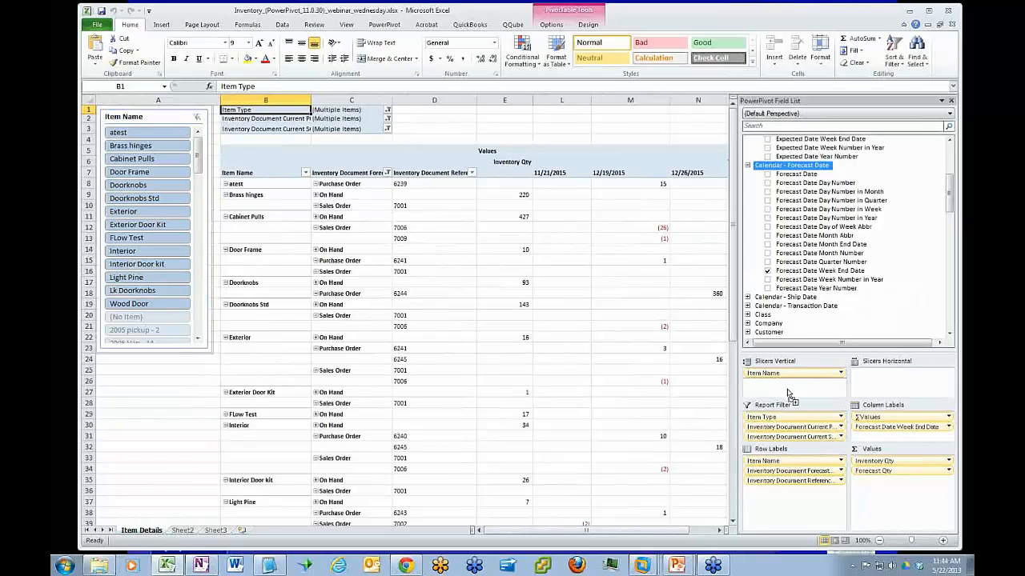
pyautogui.moveTo(788, 393); pyautogui.dragTo(788, 392)
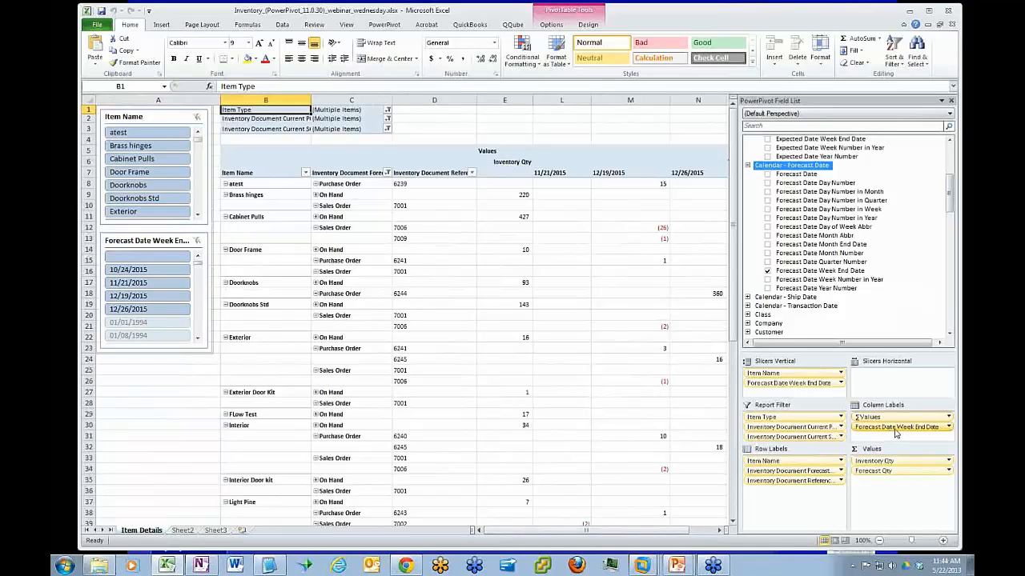
pyautogui.moveTo(895, 430); pyautogui.dragTo(904, 291)
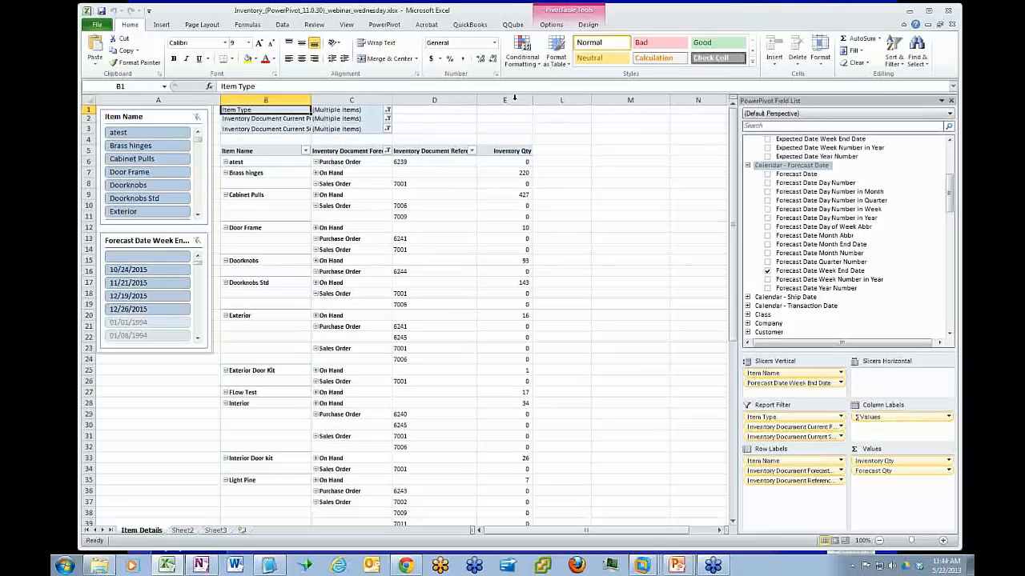
# Unhide the worksheet columns between E and L
pyautogui.moveTo(514, 98); pyautogui.dragTo(559, 100)
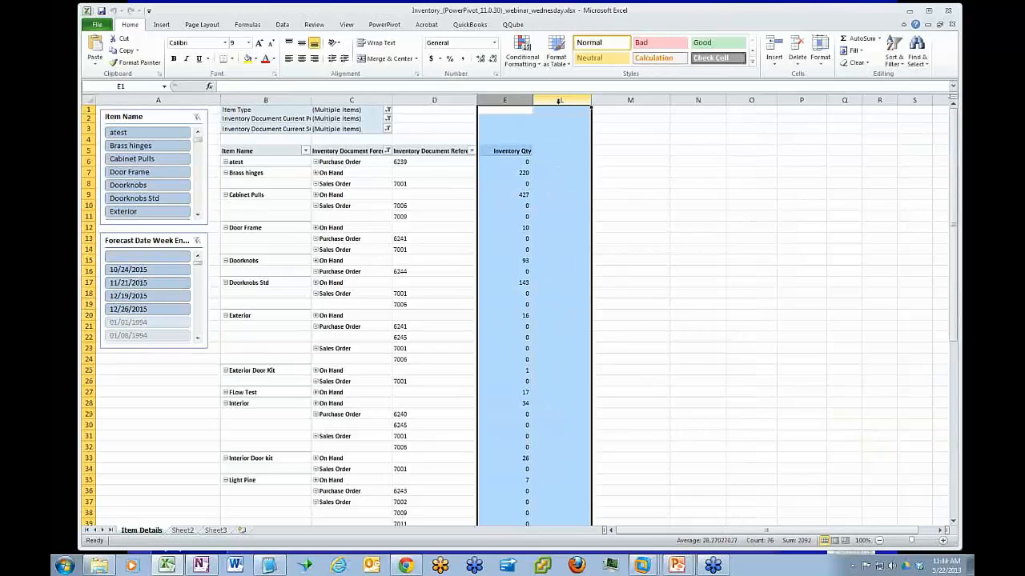
pyautogui.rightClick(559, 101)
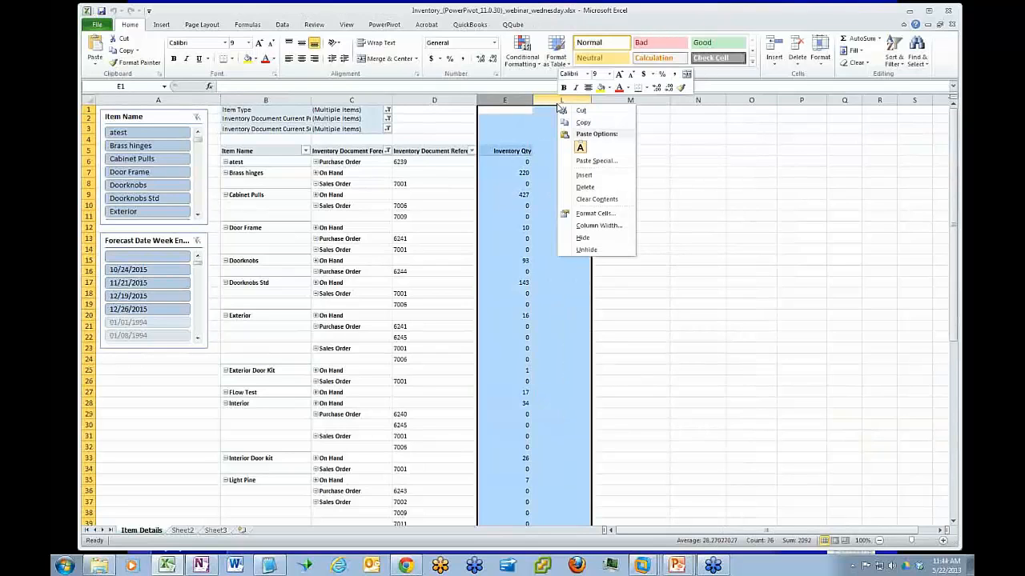
pyautogui.click(587, 250)
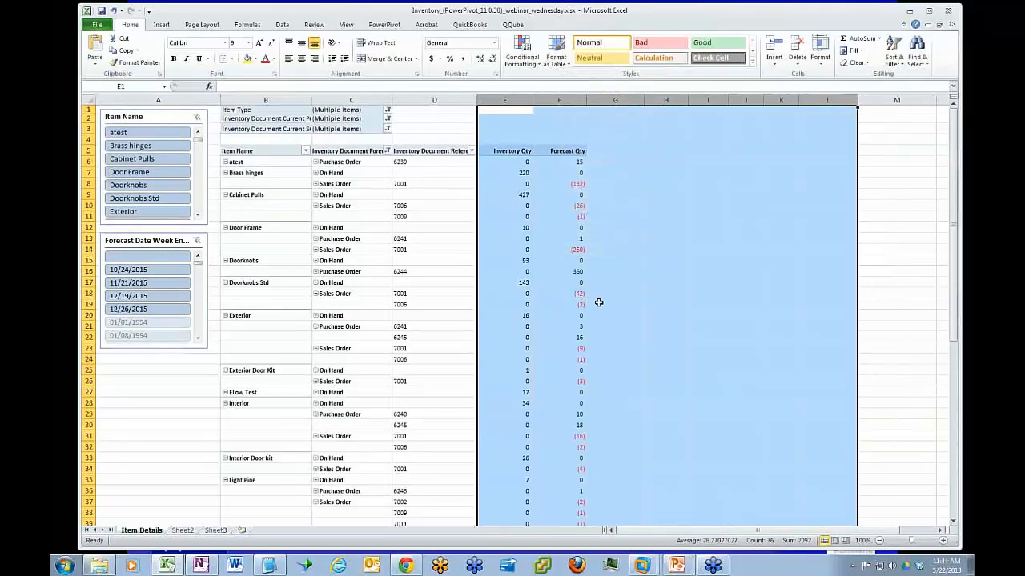
# Filter the pivot table by week end dates 12/19/2015, 12/26/2015, 11/21/2015 and 10/24/2015, one at a time
pyautogui.click(152, 297)
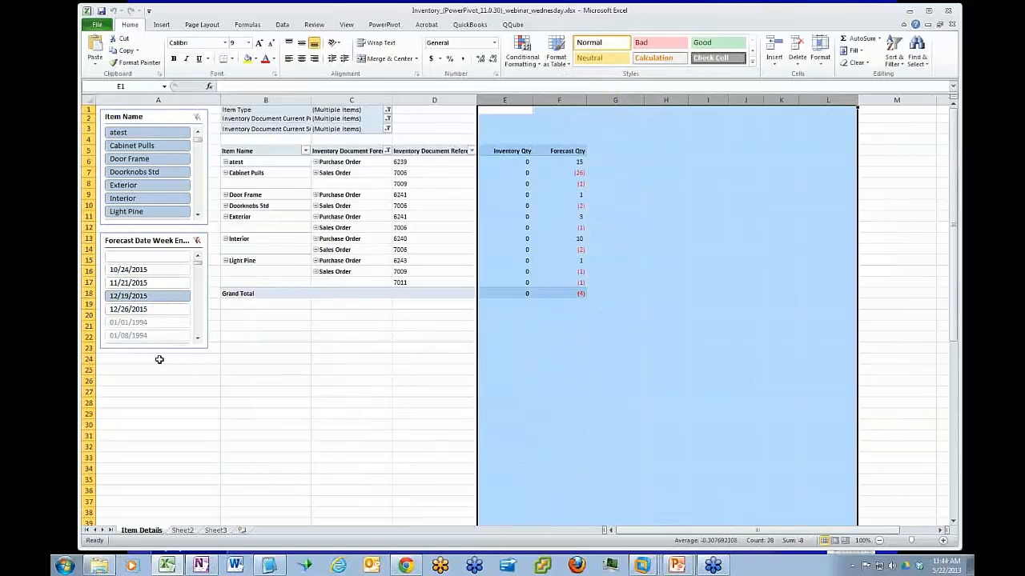
pyautogui.click(158, 310)
pyautogui.click(160, 285)
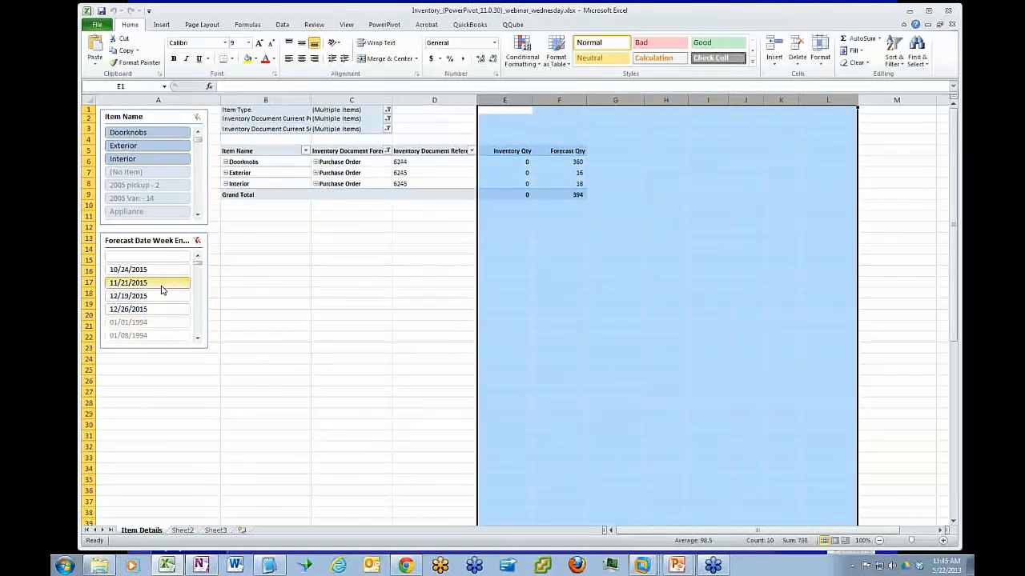
pyautogui.click(162, 269)
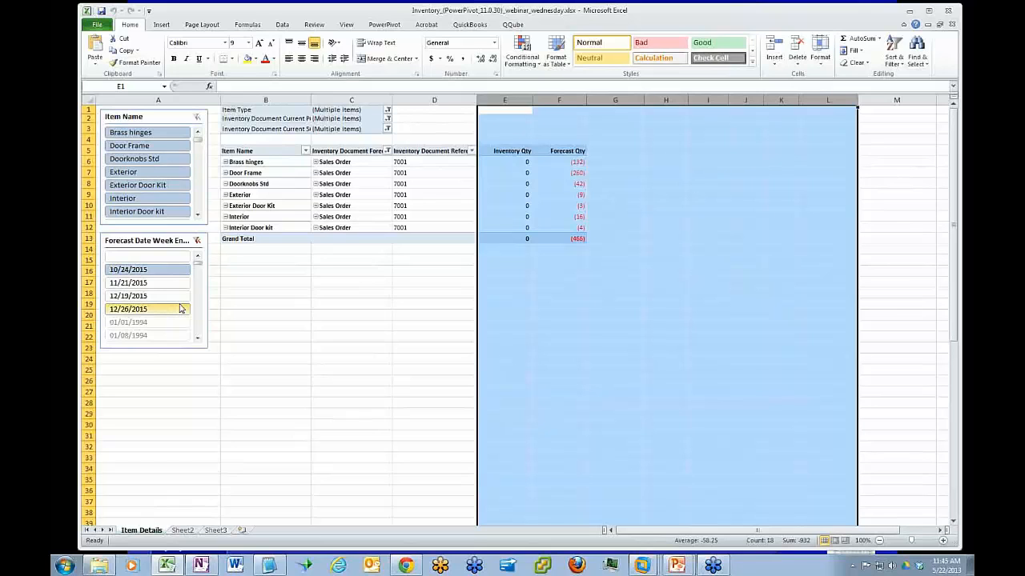
# Examine the available document and line fields under Inventory Details, along with the remaining tables in the PowerPivot field list
pyautogui.click(367, 190)
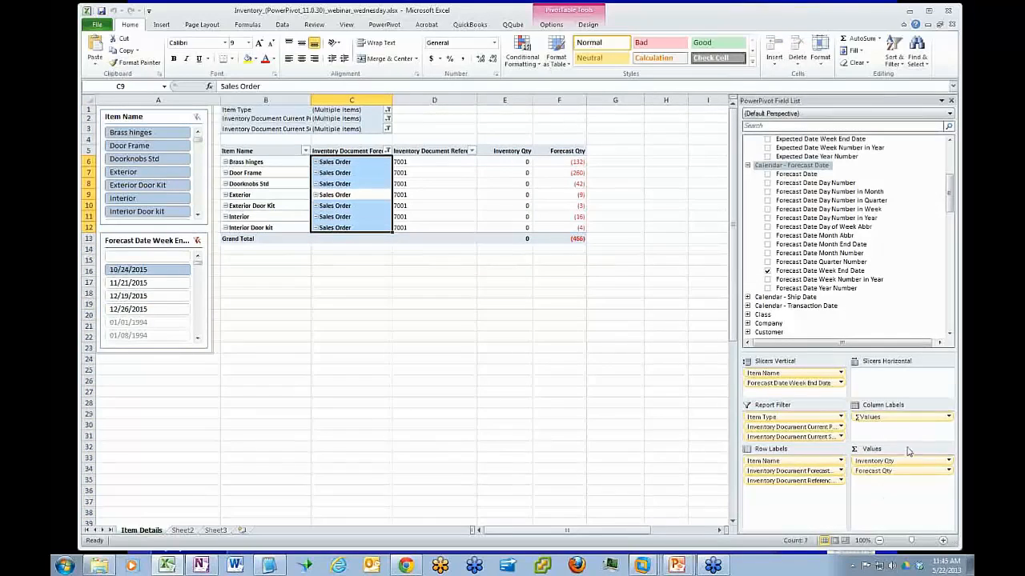
pyautogui.moveTo(951, 206); pyautogui.dragTo(951, 244)
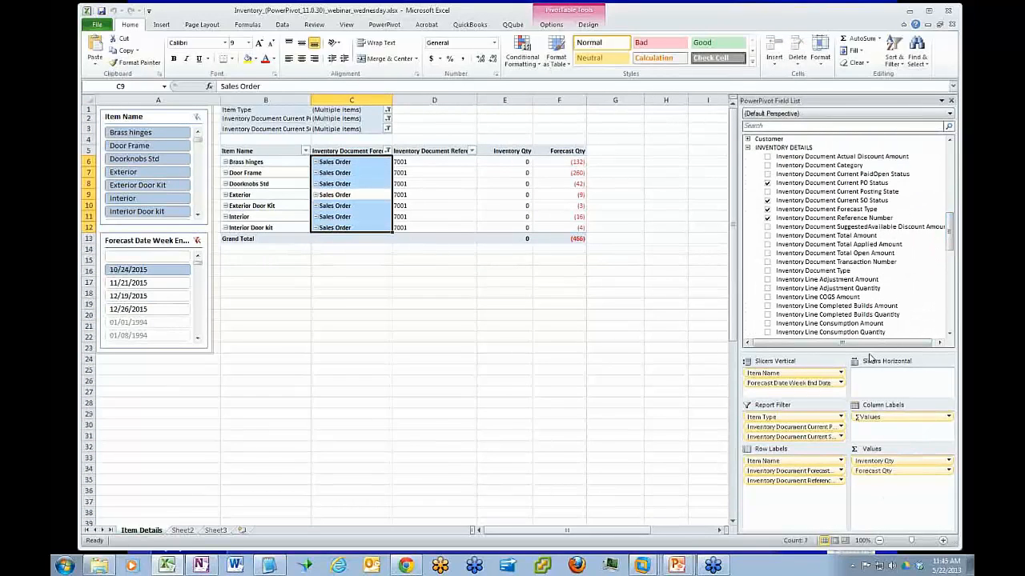
pyautogui.moveTo(870, 351); pyautogui.dragTo(870, 436)
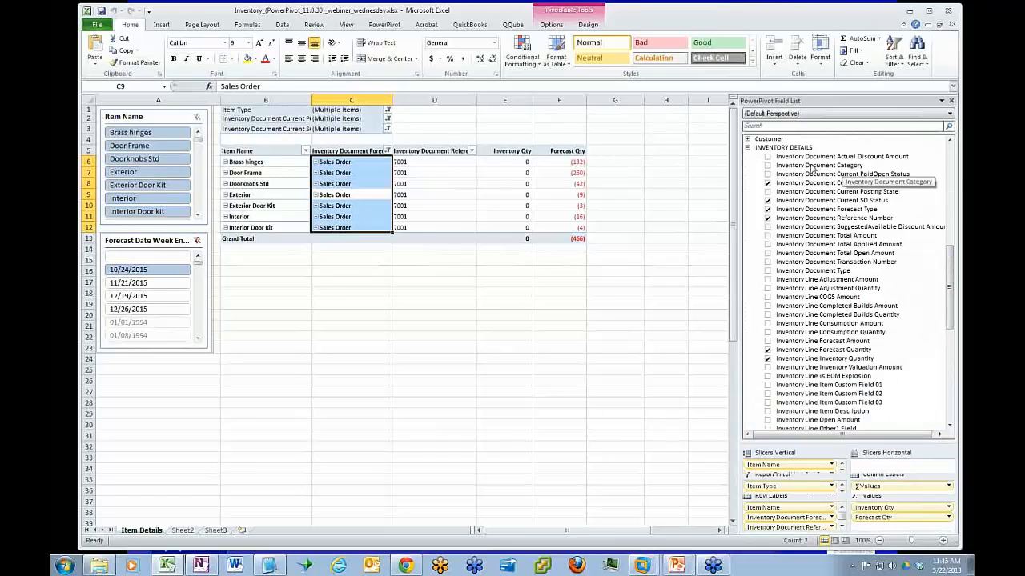
pyautogui.scroll(-3, 941, 274)
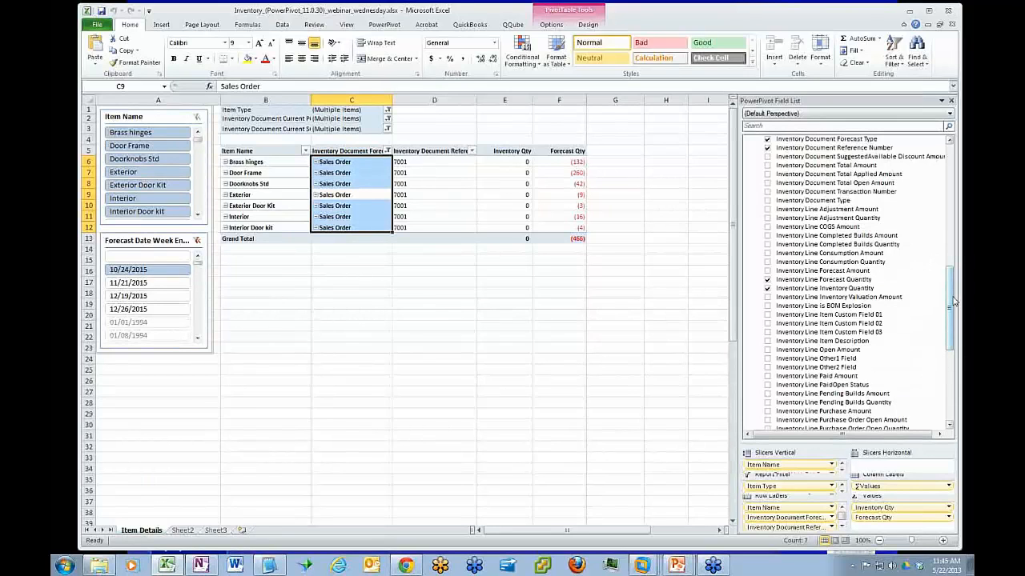
pyautogui.moveTo(950, 304); pyautogui.dragTo(953, 332)
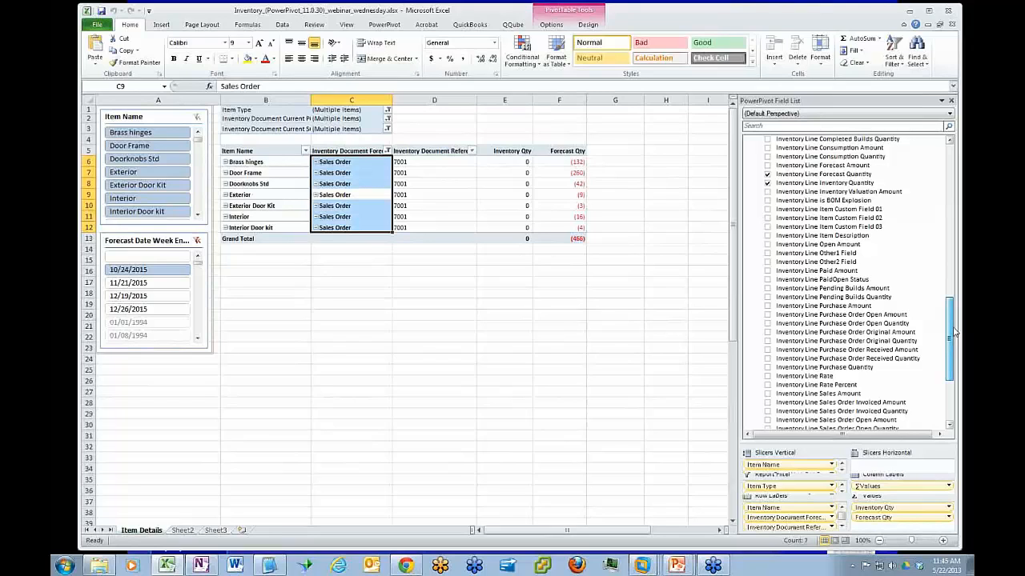
pyautogui.moveTo(953, 332); pyautogui.dragTo(950, 408)
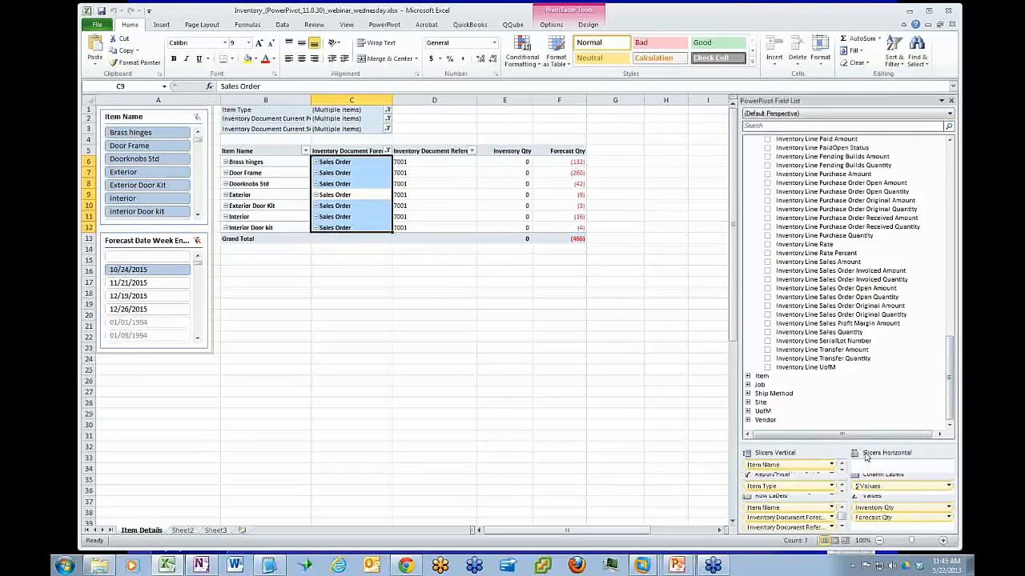
pyautogui.moveTo(865, 443); pyautogui.dragTo(875, 403)
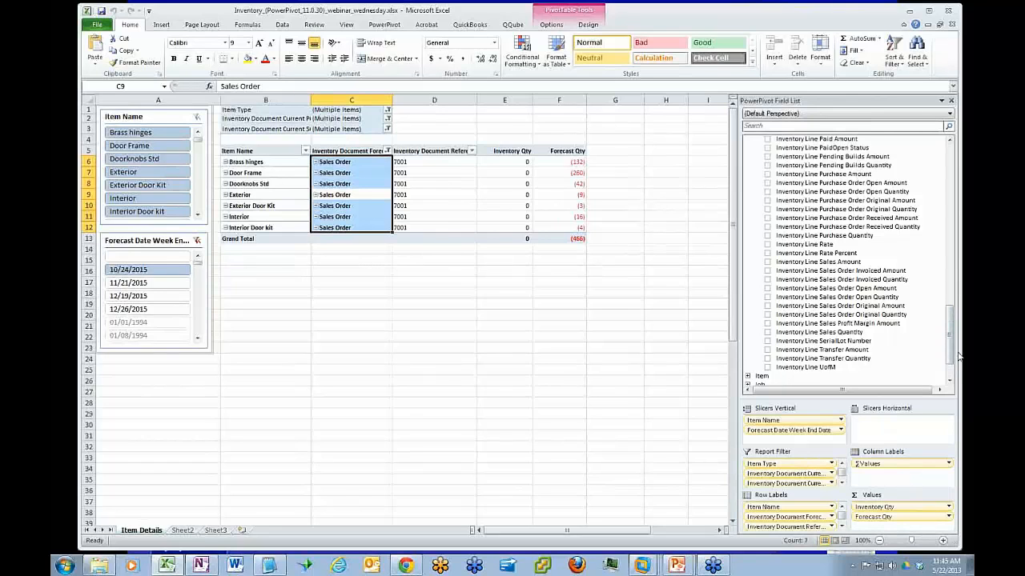
pyautogui.moveTo(953, 353); pyautogui.dragTo(950, 364)
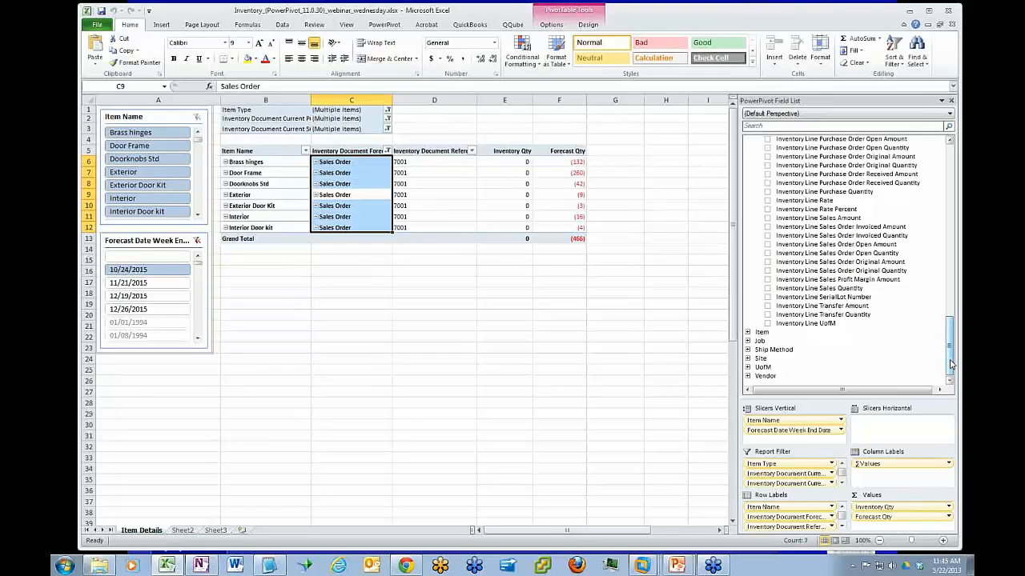
# Clear the Forecast Date Week End Date slicer filter and widen column C to fit the Inventory Document Forecast Type heading
pyautogui.click(565, 162)
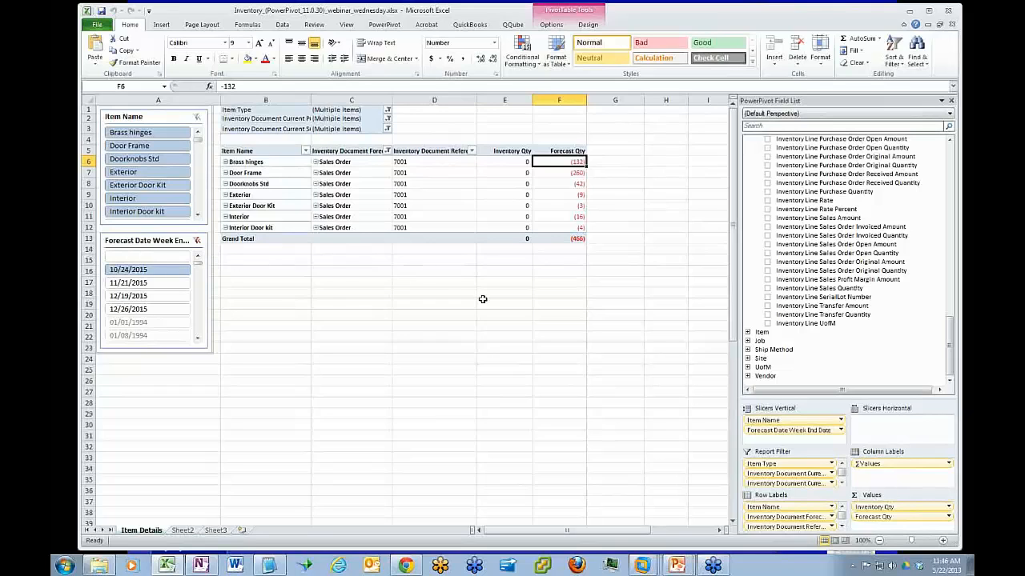
pyautogui.click(196, 240)
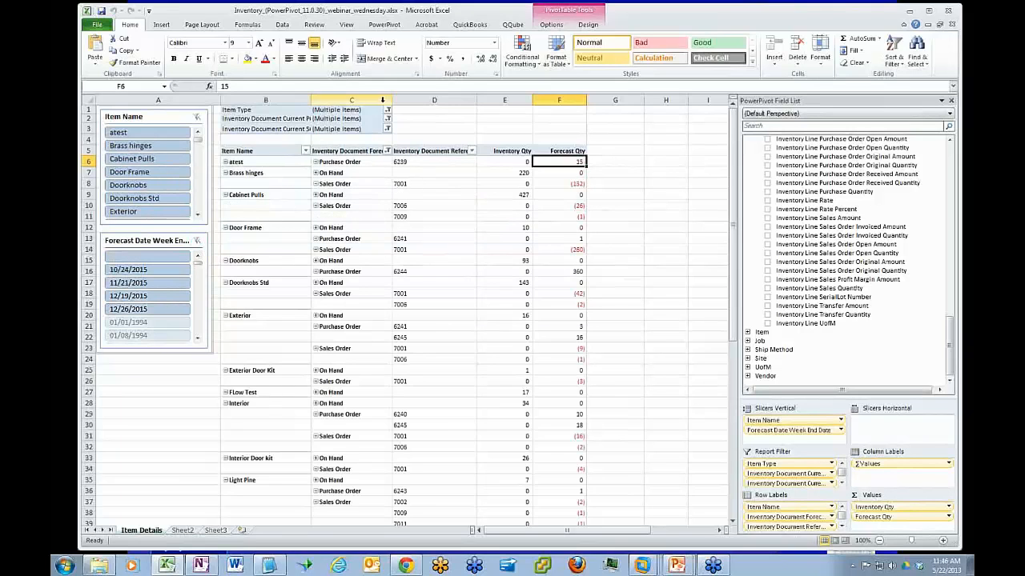
pyautogui.moveTo(392, 99); pyautogui.dragTo(416, 100)
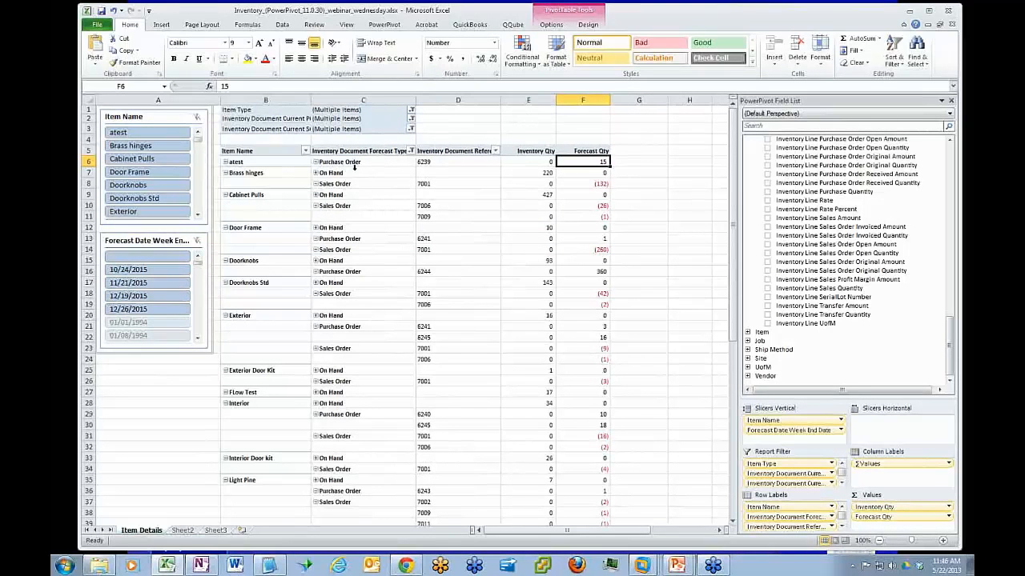
# Expand the On Hand entries to inspect their document reference numbers and quantities, and collapse them again
pyautogui.click(357, 172)
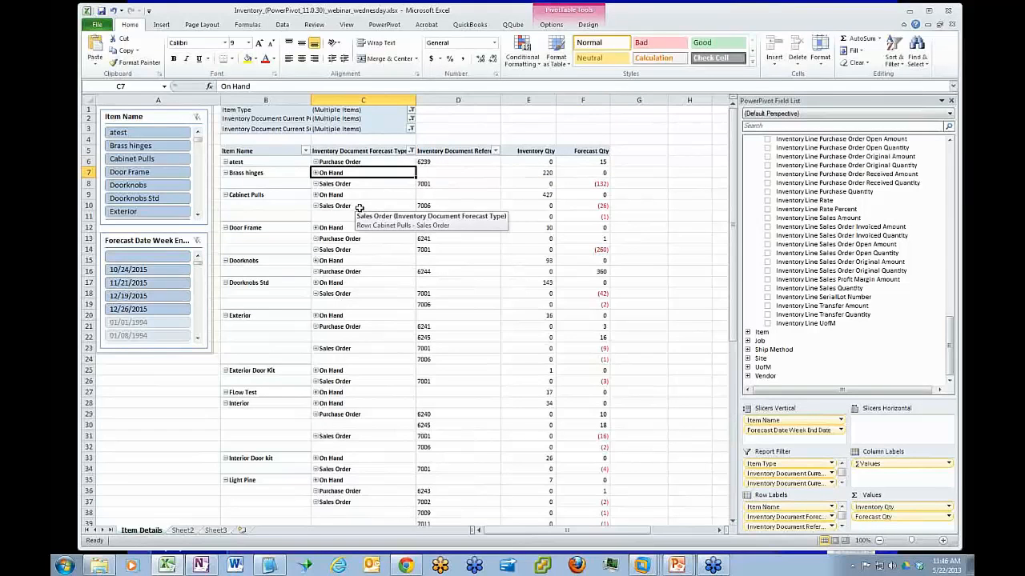
pyautogui.click(373, 329)
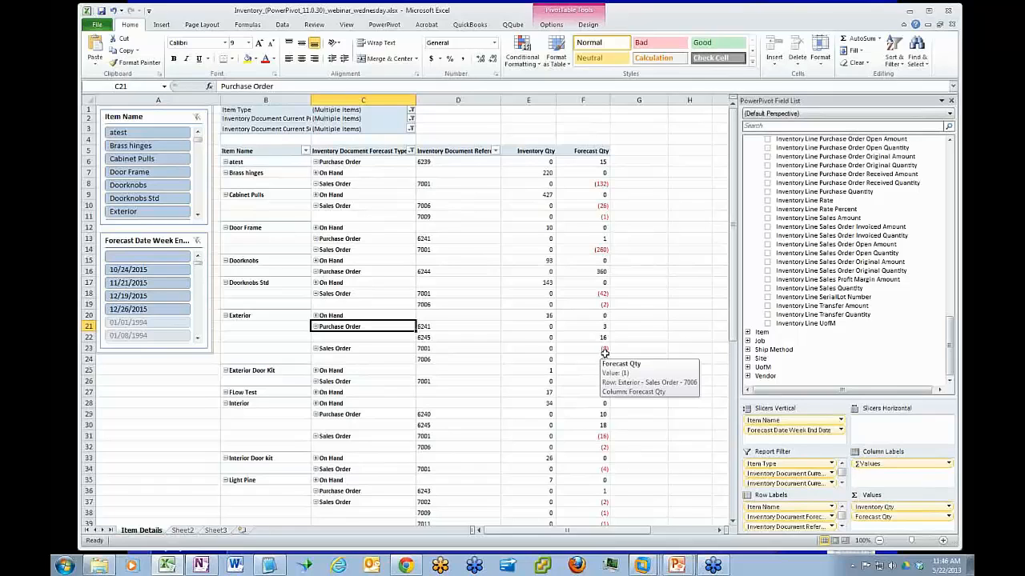
pyautogui.click(315, 315)
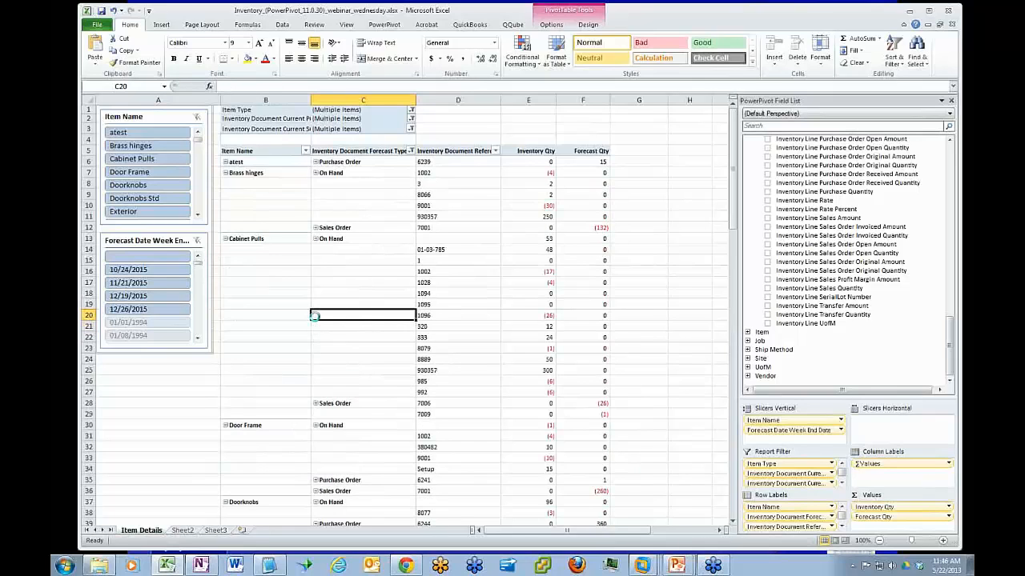
pyautogui.click(316, 240)
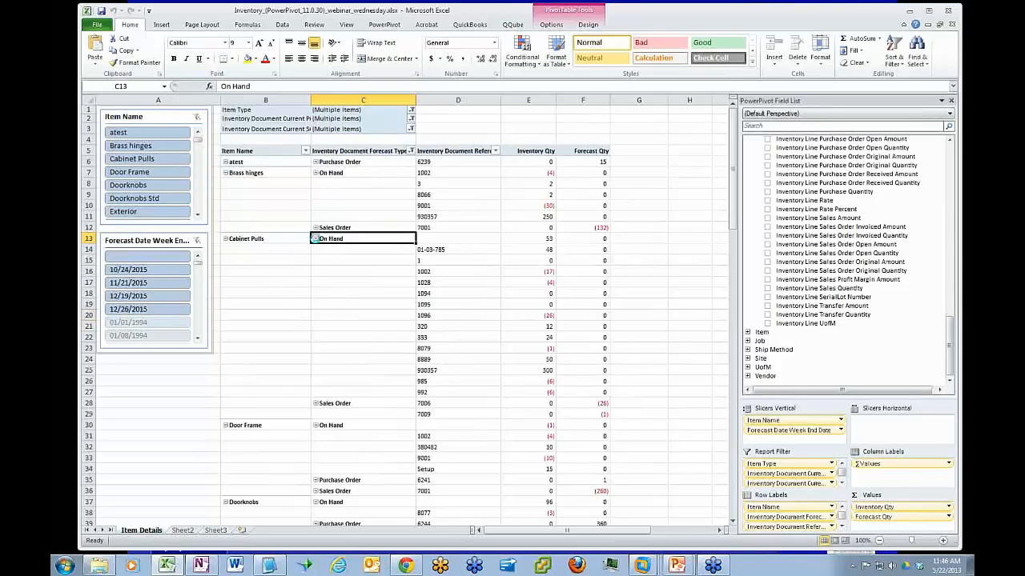
pyautogui.click(533, 241)
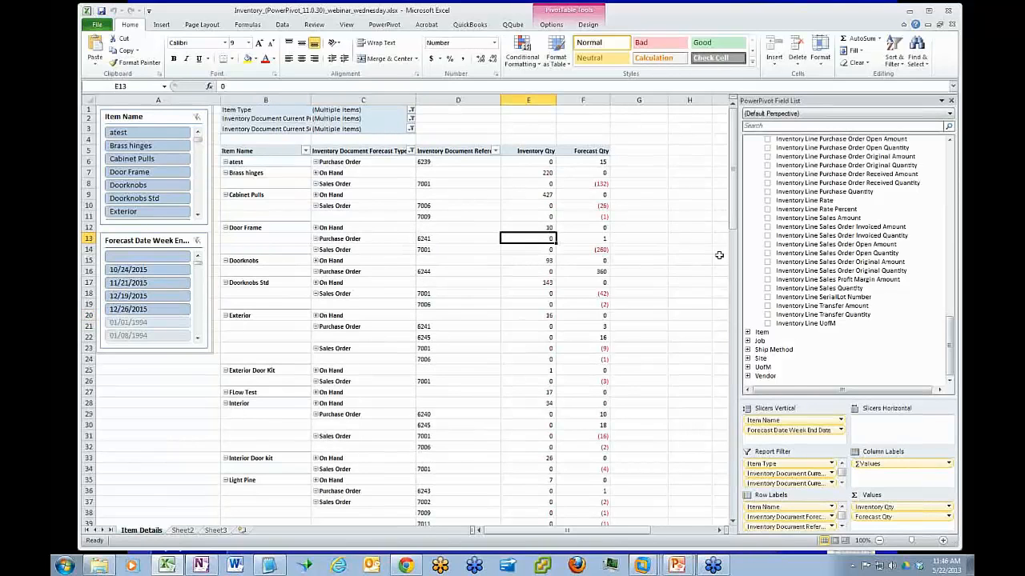
pyautogui.click(536, 227)
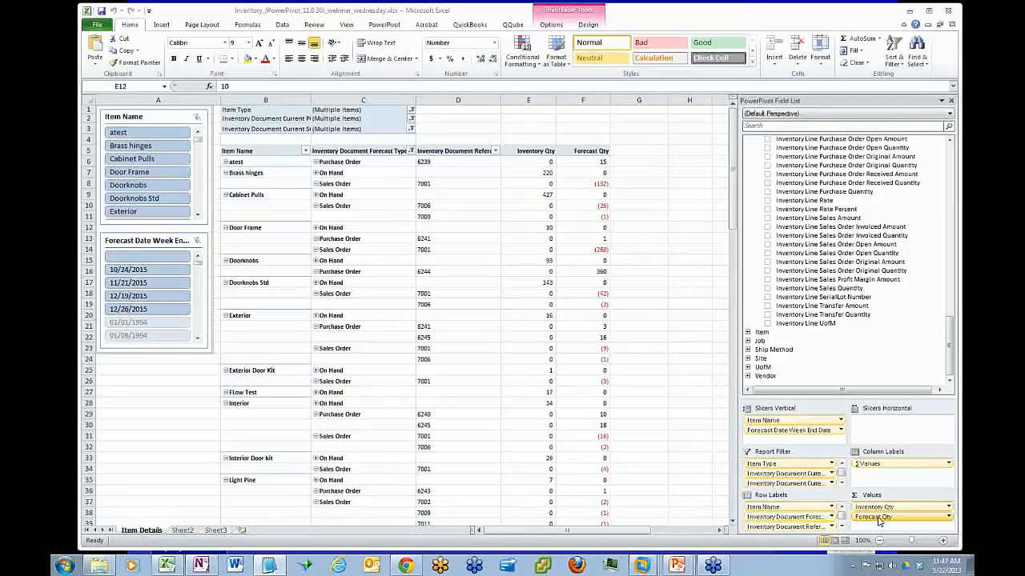
# Remove the Forecast Date Week End Date slicer and enlarge the field layout areas to fit all row labels
pyautogui.click(843, 528)
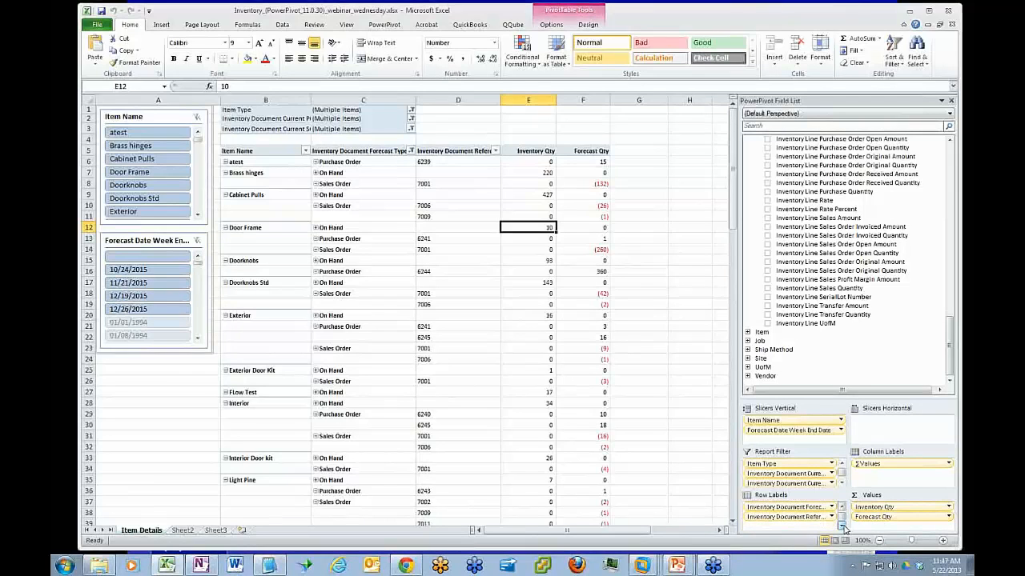
pyautogui.moveTo(809, 431); pyautogui.dragTo(892, 337)
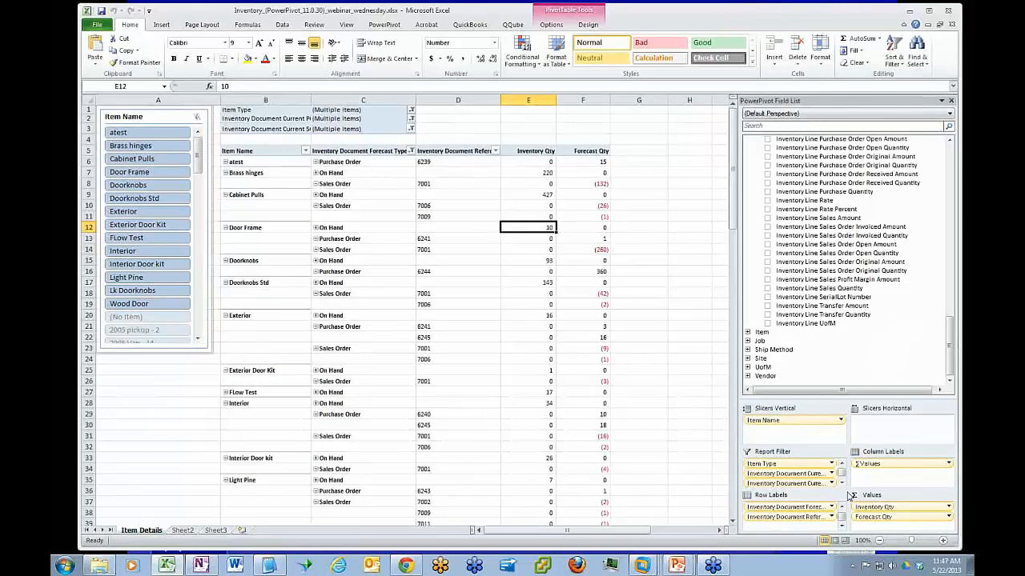
pyautogui.moveTo(862, 398); pyautogui.dragTo(891, 332)
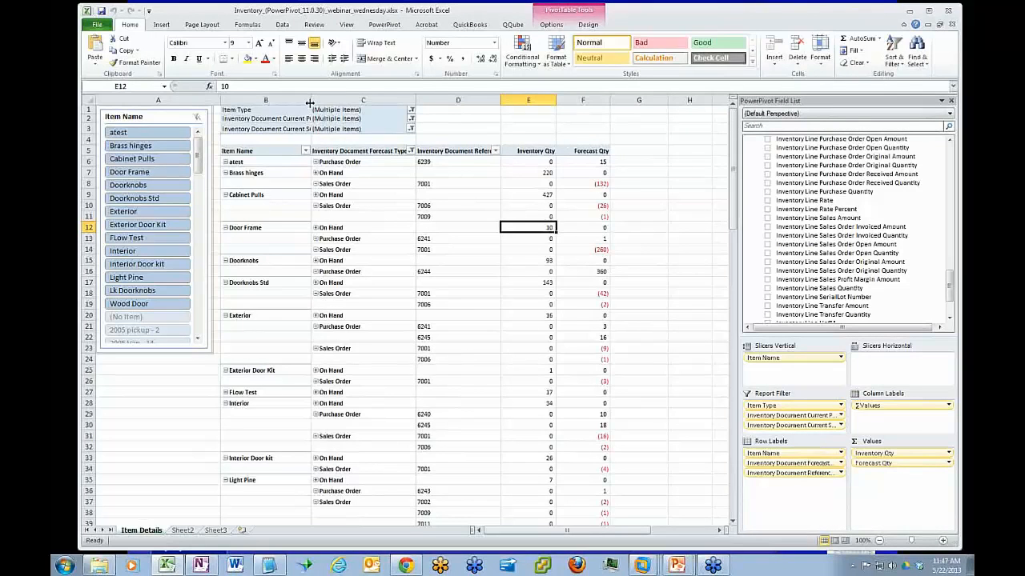
# Widen column B to fit the report filter names, and select the Inventory Document Current PO Status and SO Status labels
pyautogui.moveTo(310, 103); pyautogui.dragTo(342, 104)
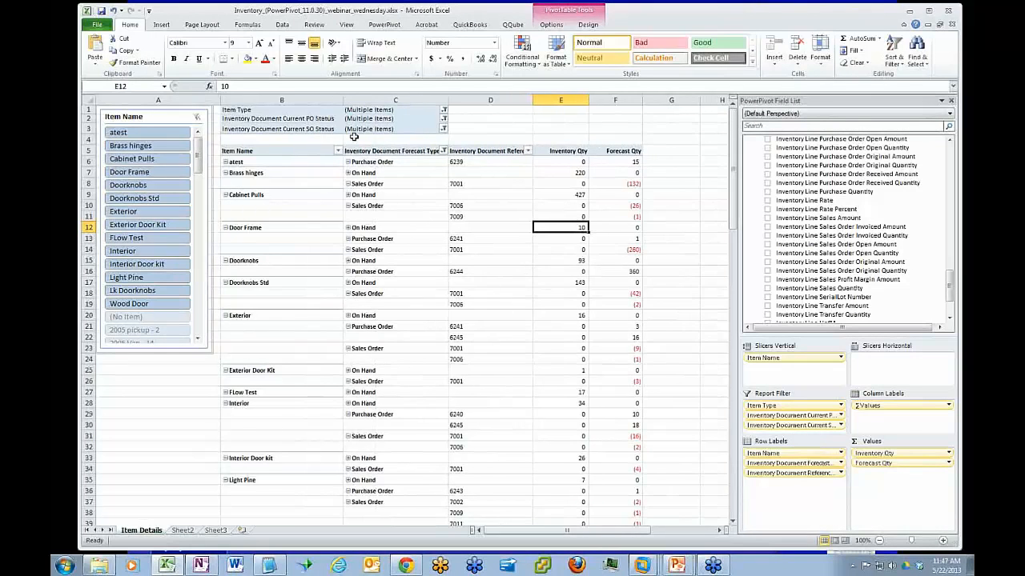
pyautogui.click(298, 119)
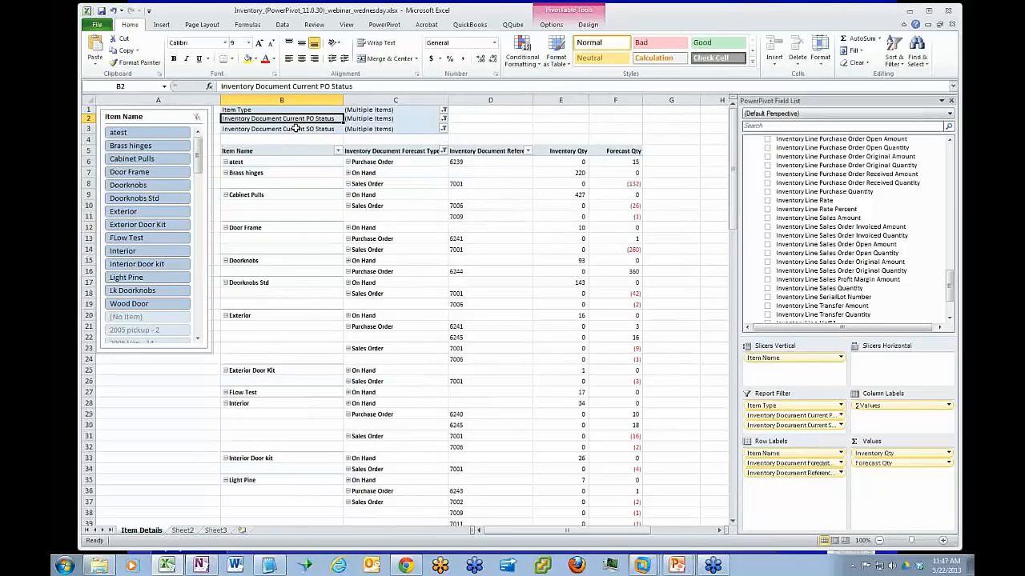
pyautogui.click(296, 128)
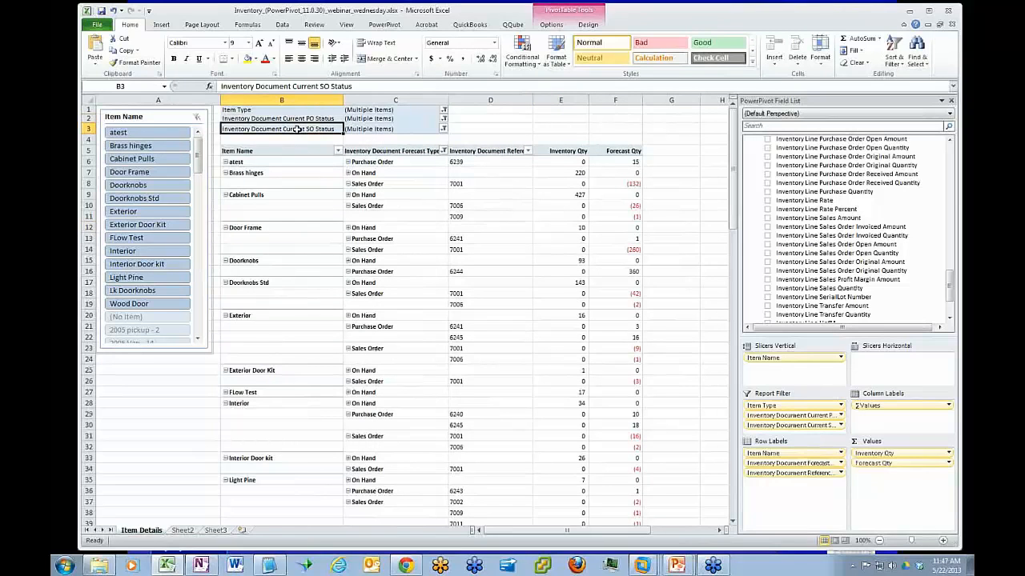
# Review the status choices in the Inventory Document Current PO Status report filter without changing the selection
pyautogui.click(444, 128)
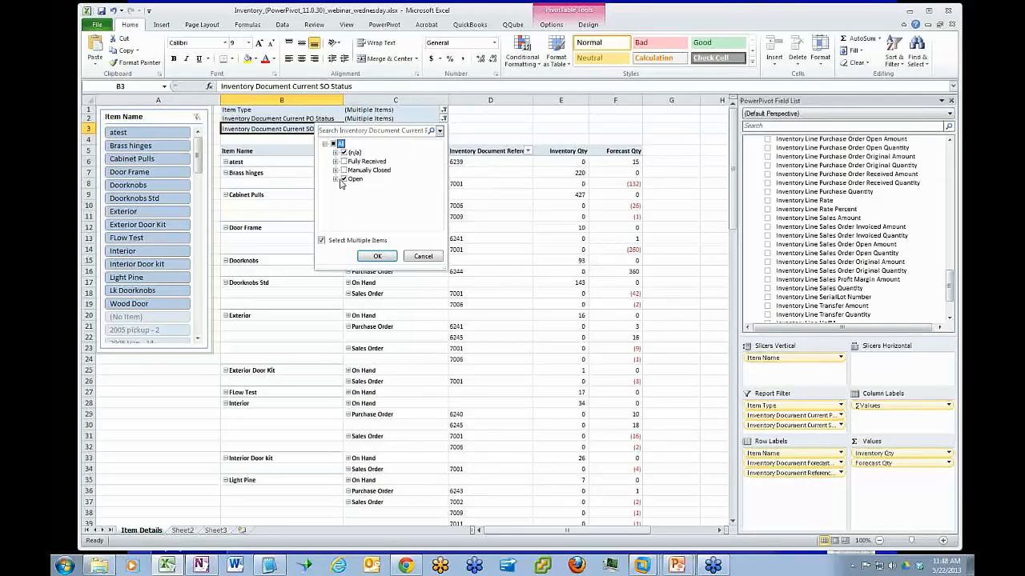
pyautogui.click(377, 256)
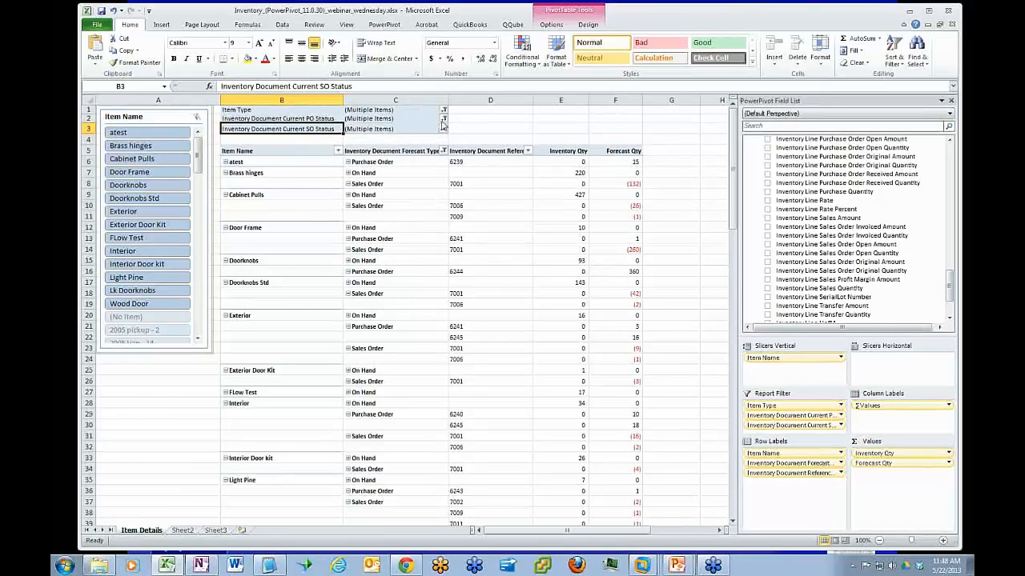
pyautogui.click(443, 120)
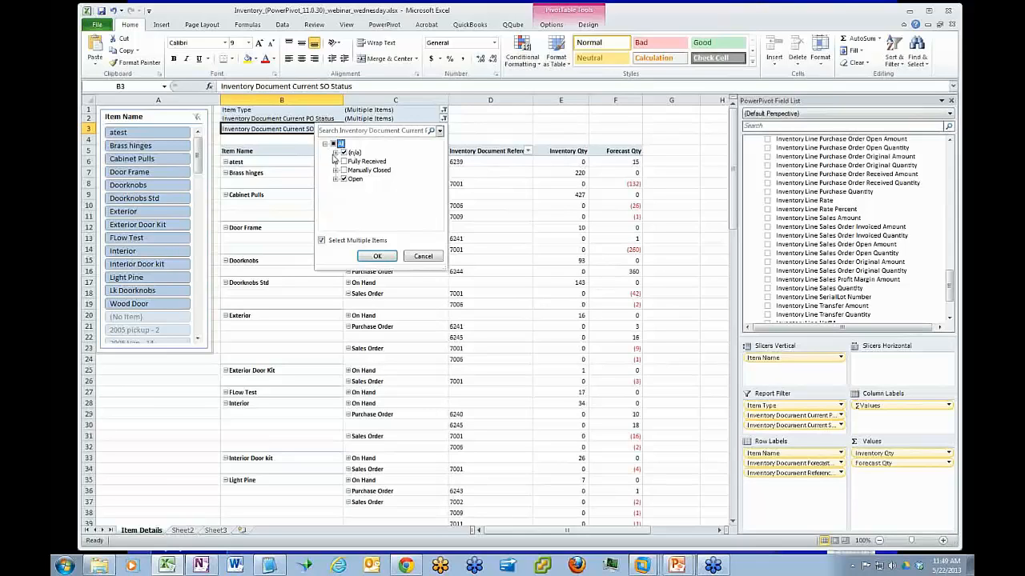
pyautogui.click(417, 258)
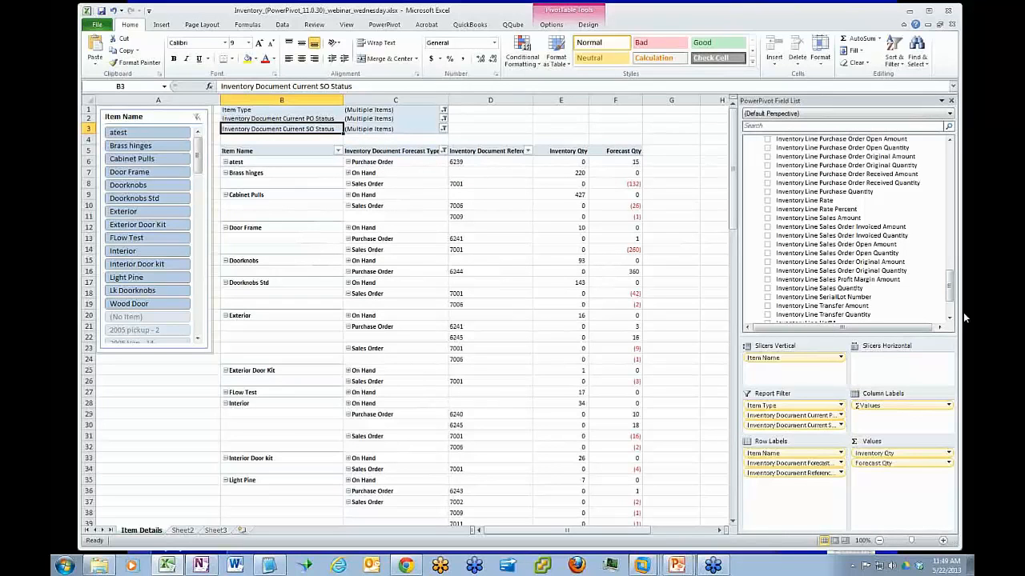
# Remove the Inventory Document Reference Number and Inventory Document Forecast Type row labels, and narrow column C
pyautogui.moveTo(950, 282); pyautogui.dragTo(950, 299)
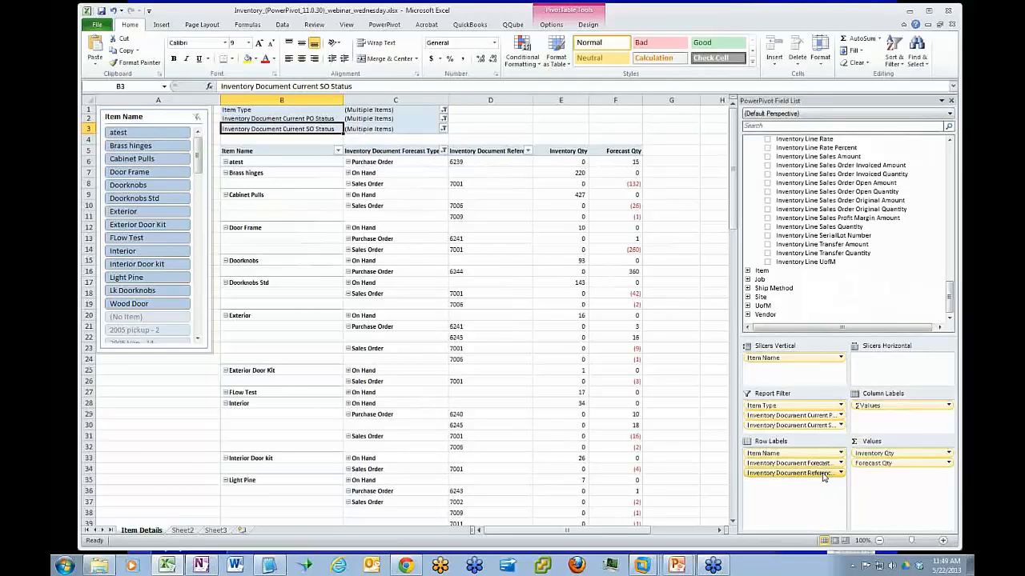
pyautogui.moveTo(824, 474); pyautogui.dragTo(878, 293)
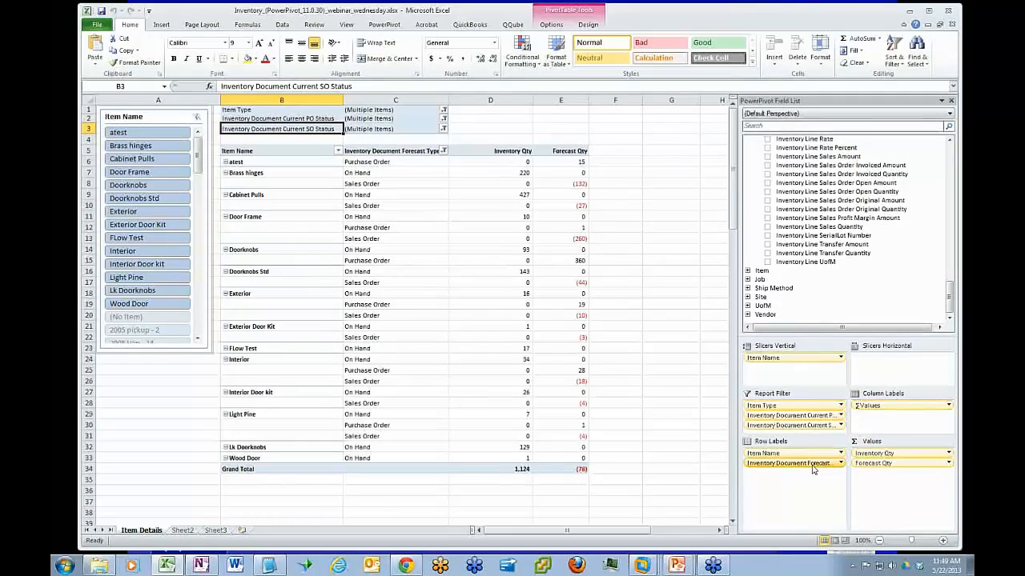
pyautogui.moveTo(813, 470); pyautogui.dragTo(867, 305)
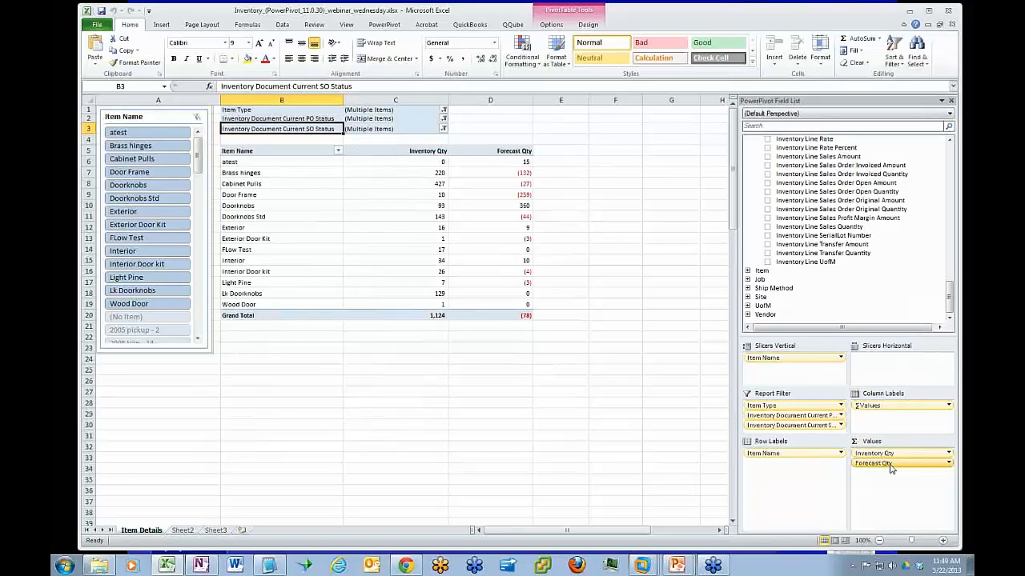
pyautogui.moveTo(893, 469)
pyautogui.mouseDown()
pyautogui.moveTo(889, 291)
pyautogui.moveTo(902, 465)
pyautogui.mouseUp()
pyautogui.moveTo(501, 311)
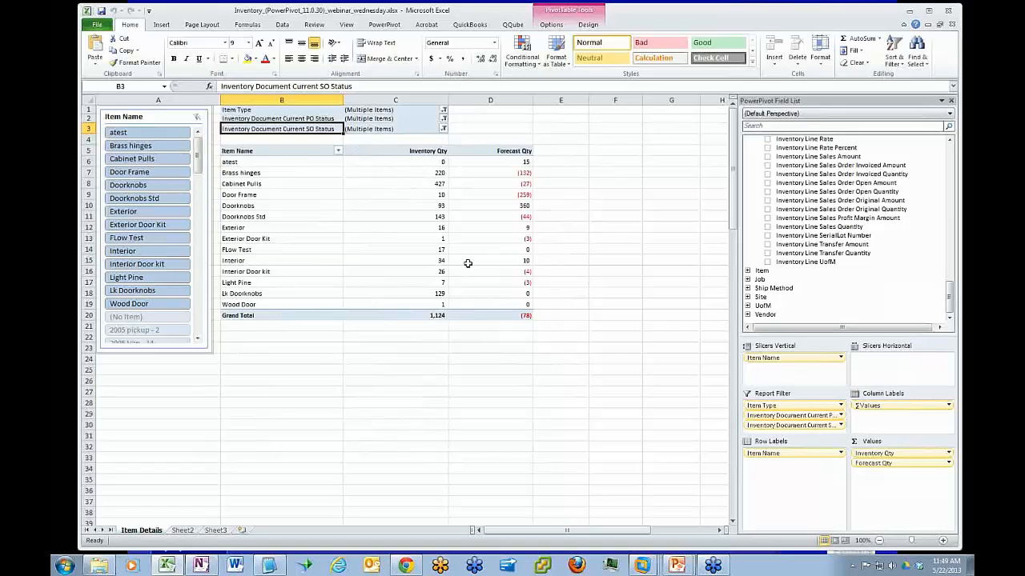
pyautogui.click(435, 99)
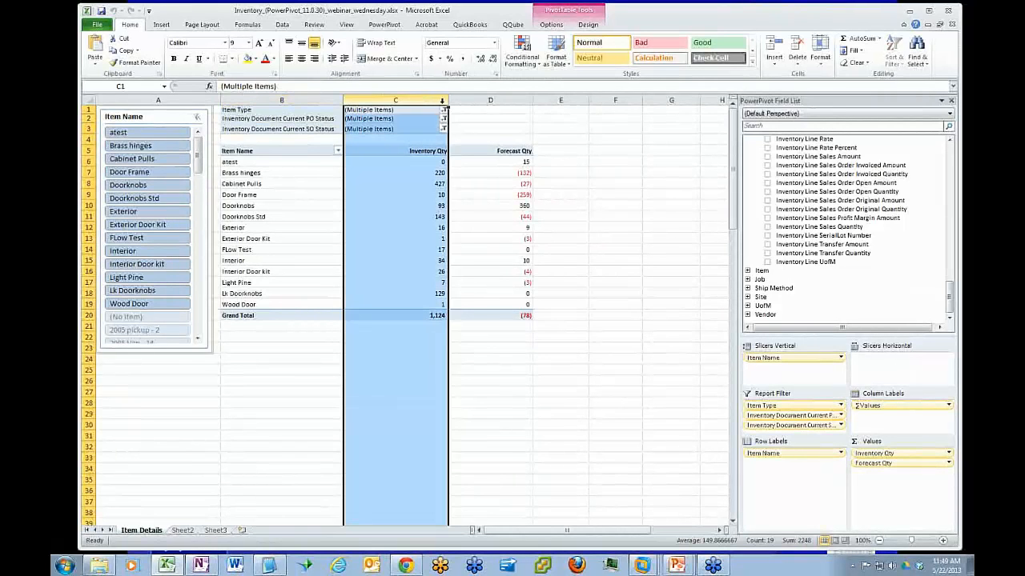
pyautogui.moveTo(448, 100); pyautogui.dragTo(411, 102)
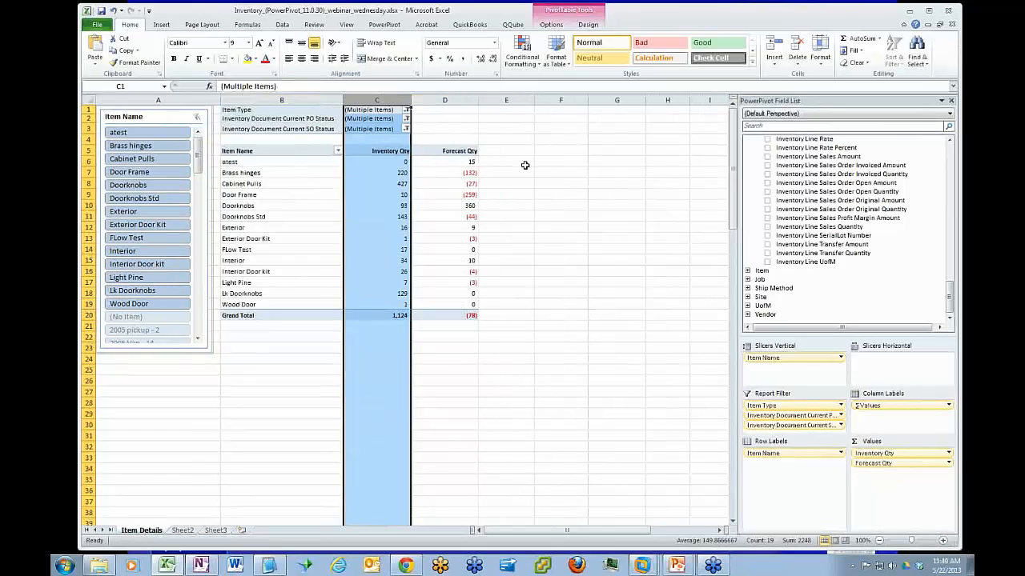
# Enter the heading "Sales OR Consumption History" in cell B2 of Sheet2
pyautogui.click(183, 531)
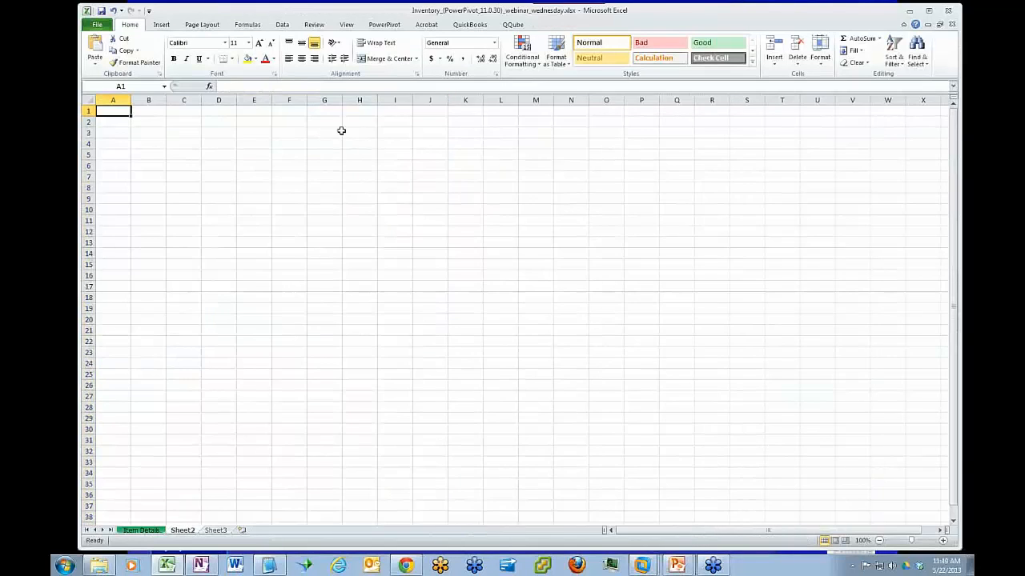
pyautogui.click(145, 121)
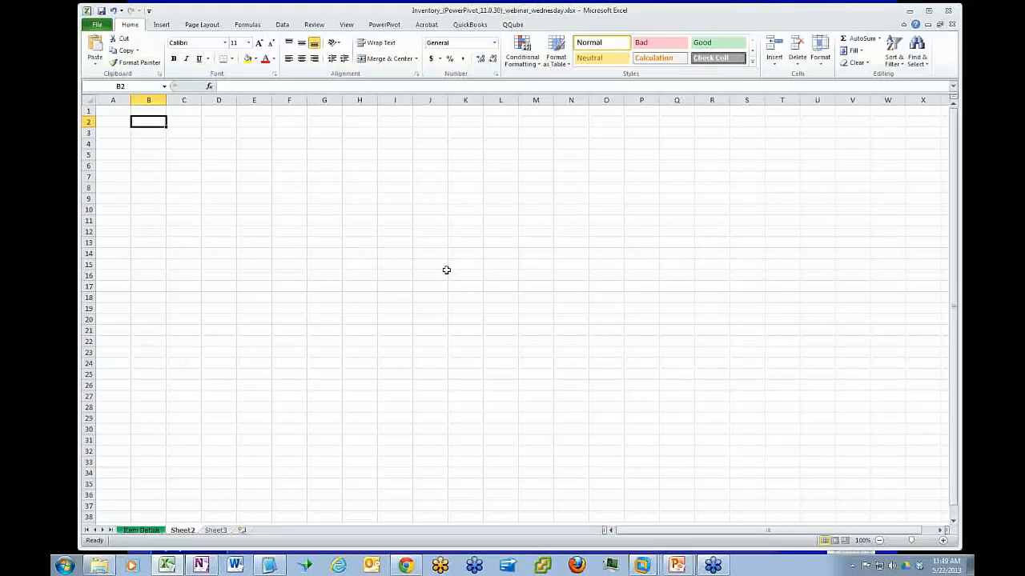
pyautogui.write('Sales o')
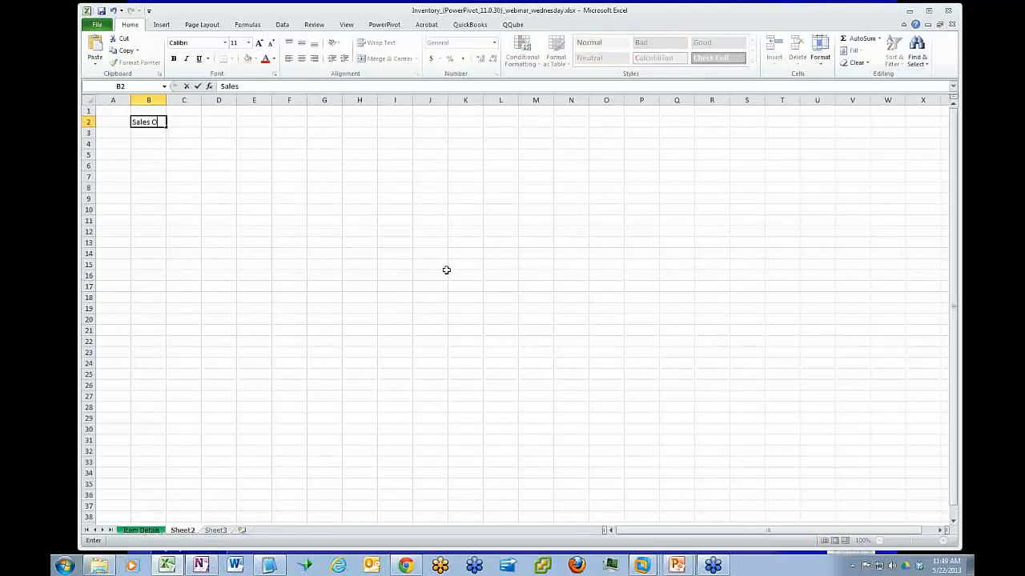
pyautogui.write('R Consumption History')
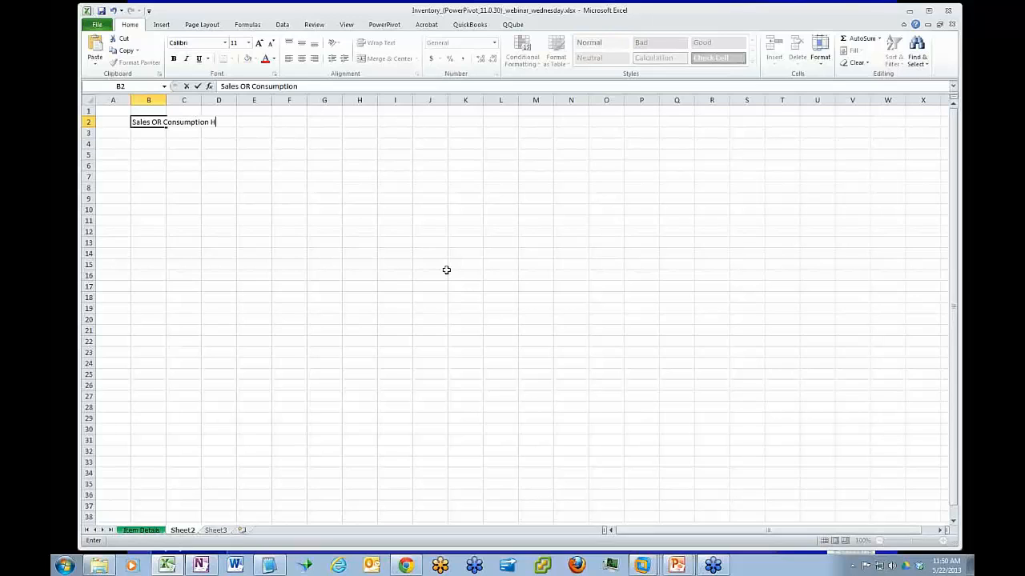
pyautogui.press('Return')
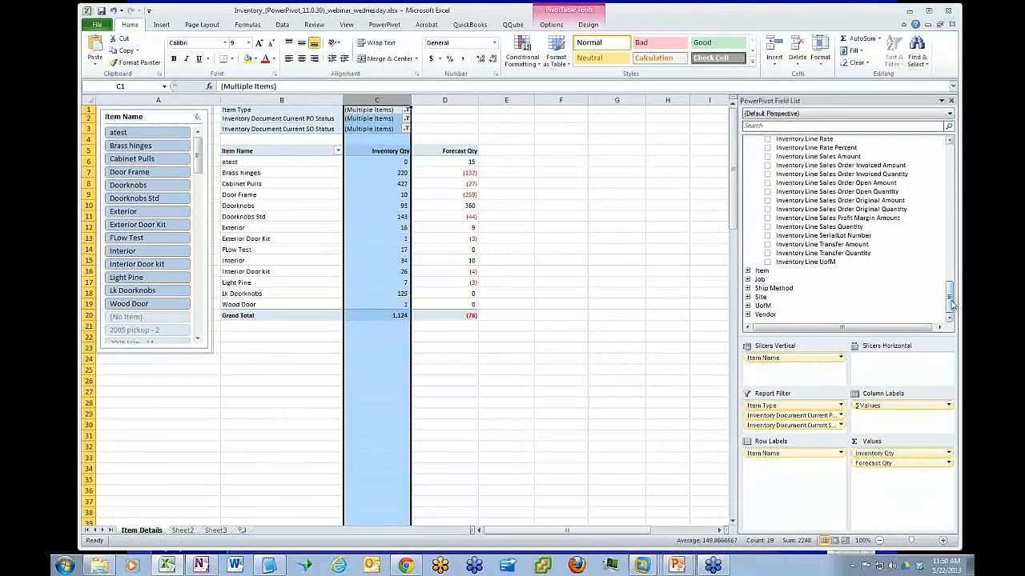
# On the Item Details sheet, add Inventory Line Consumption Quantity as a value and Inventory Document Type as a row label
pyautogui.moveTo(950, 304); pyautogui.dragTo(943, 253)
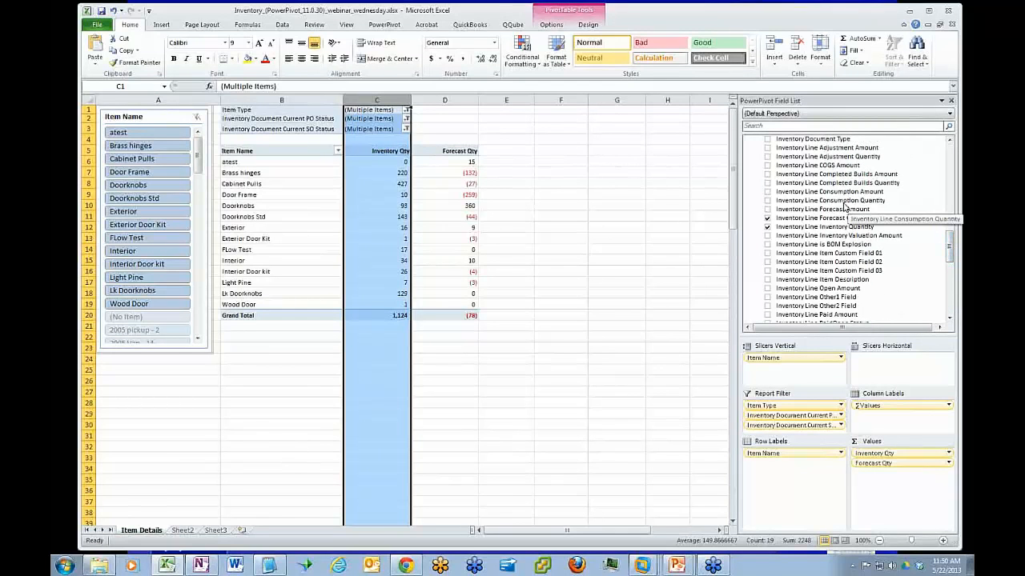
pyautogui.click(846, 203)
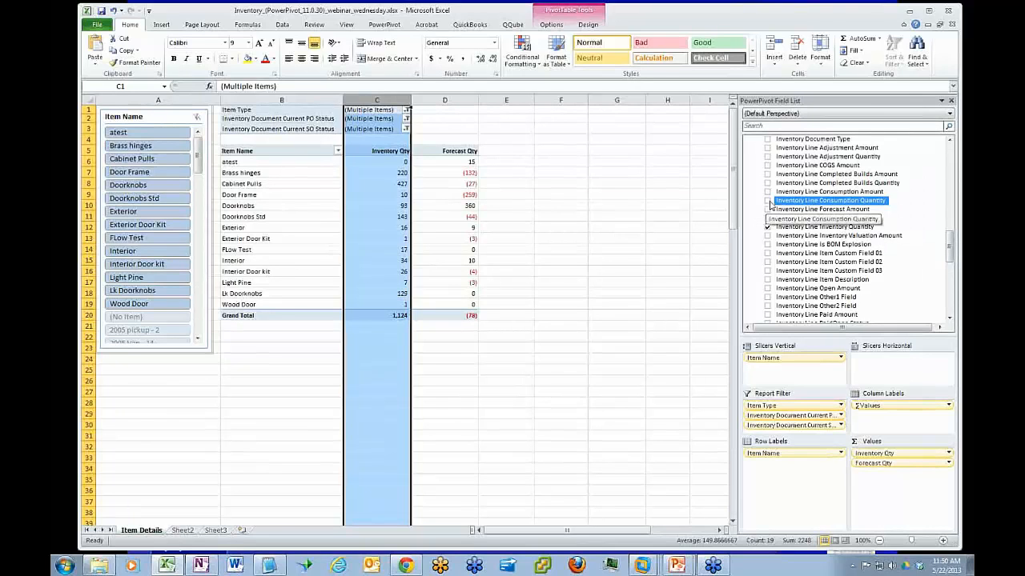
pyautogui.click(768, 201)
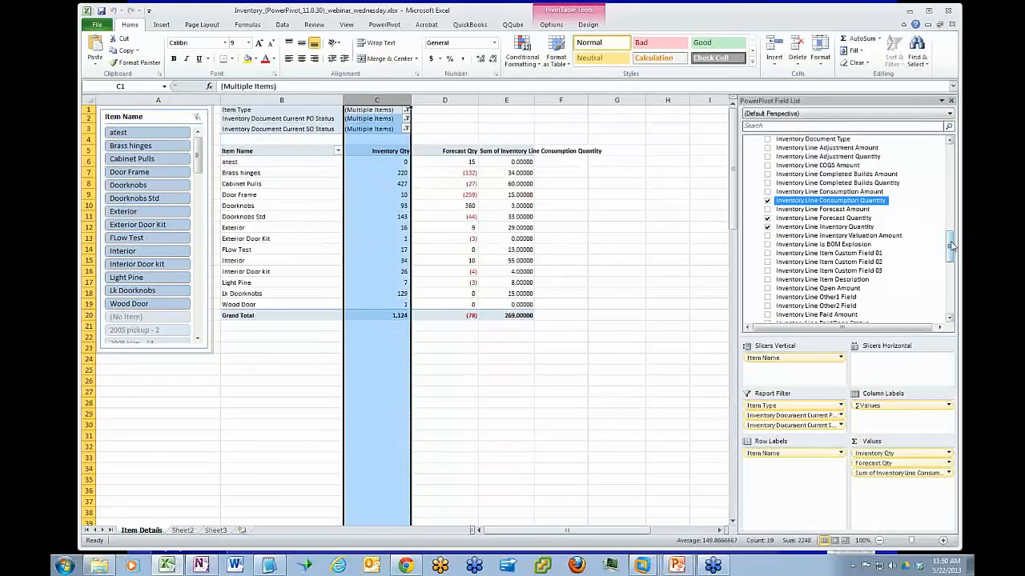
pyautogui.moveTo(949, 246); pyautogui.dragTo(911, 234)
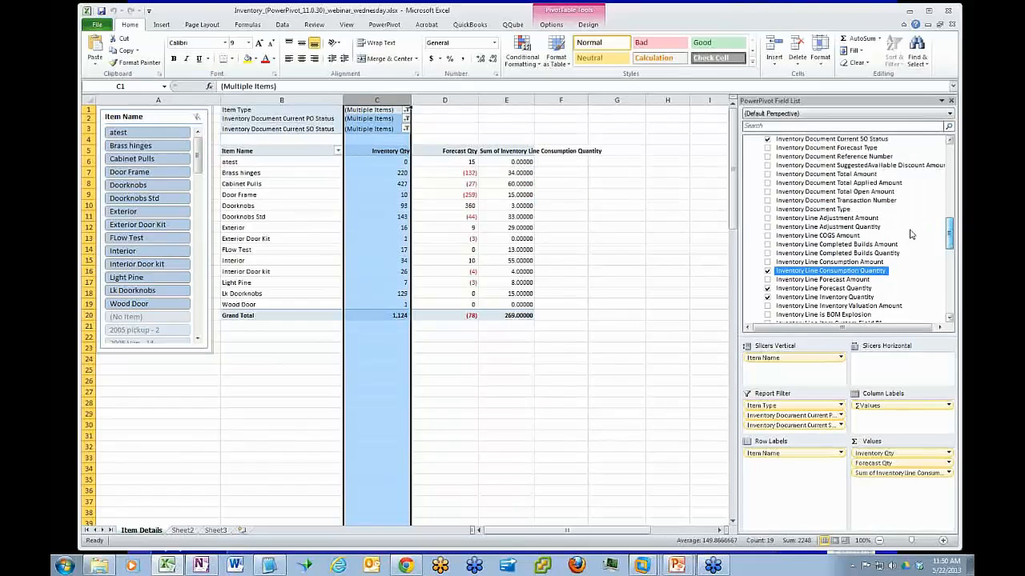
pyautogui.click(767, 210)
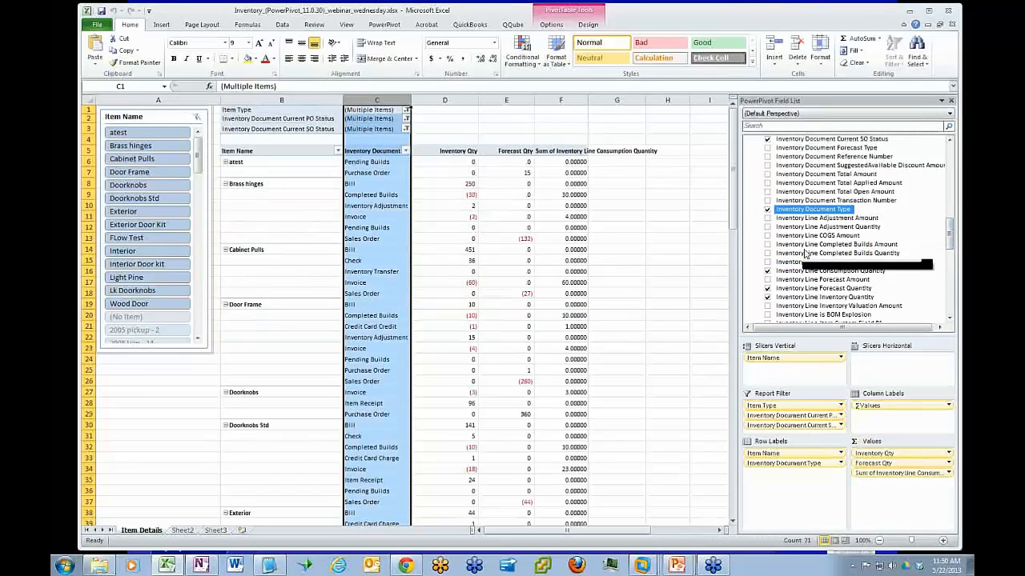
# Inspect the consumption quantities for the Brass hinges Completed Builds and Cabinet Pulls Invoice rows
pyautogui.click(560, 193)
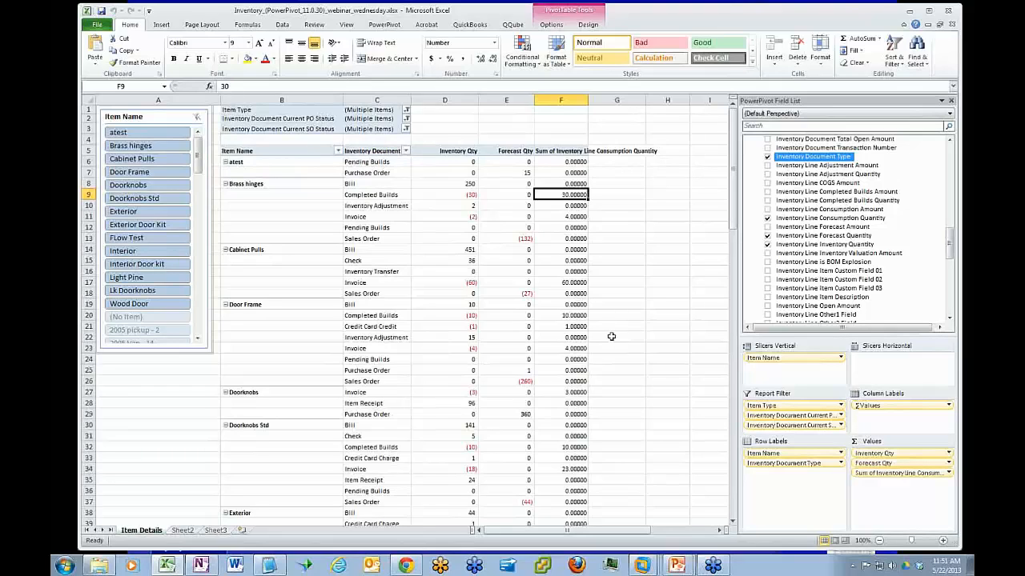
pyautogui.click(562, 284)
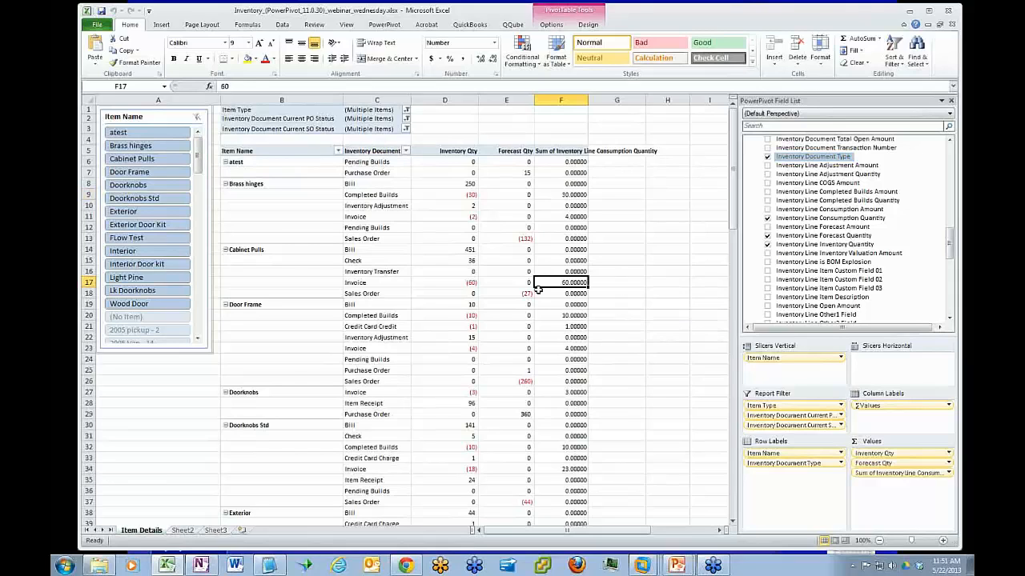
pyautogui.click(568, 196)
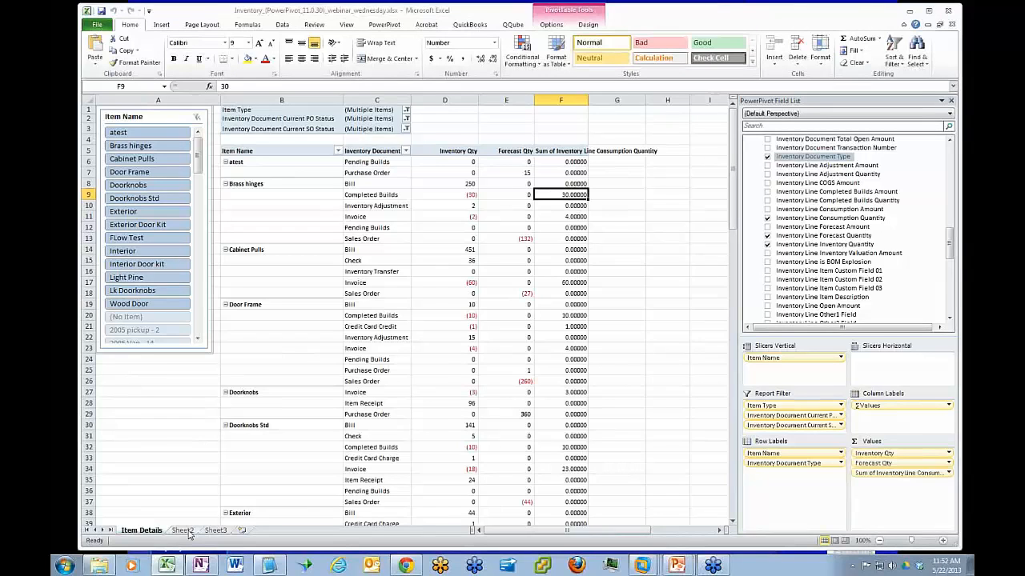
# Enter OH in cell B3 of Sheet2, under the heading
pyautogui.click(184, 530)
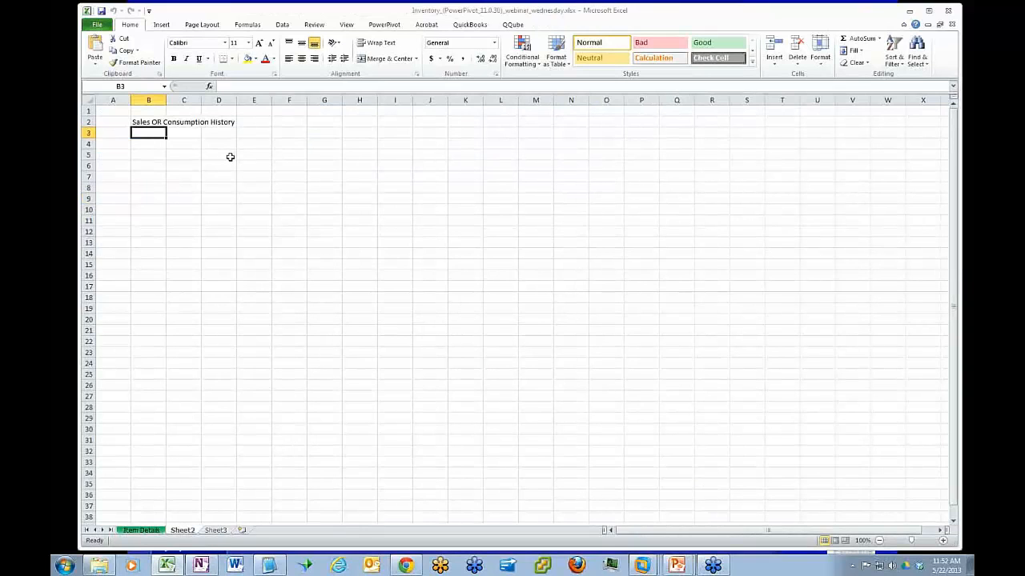
pyautogui.write('OH')
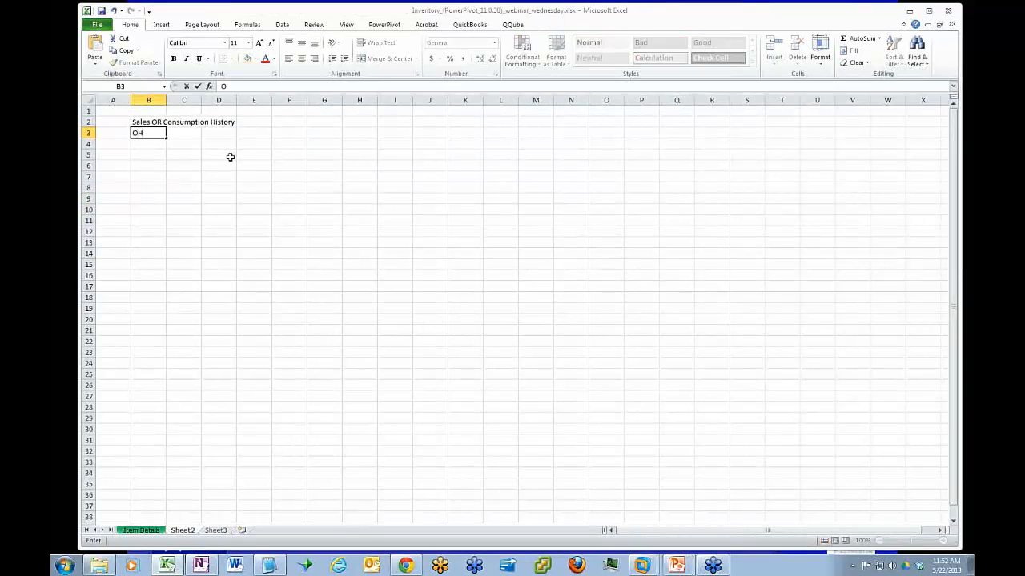
pyautogui.press('Return')
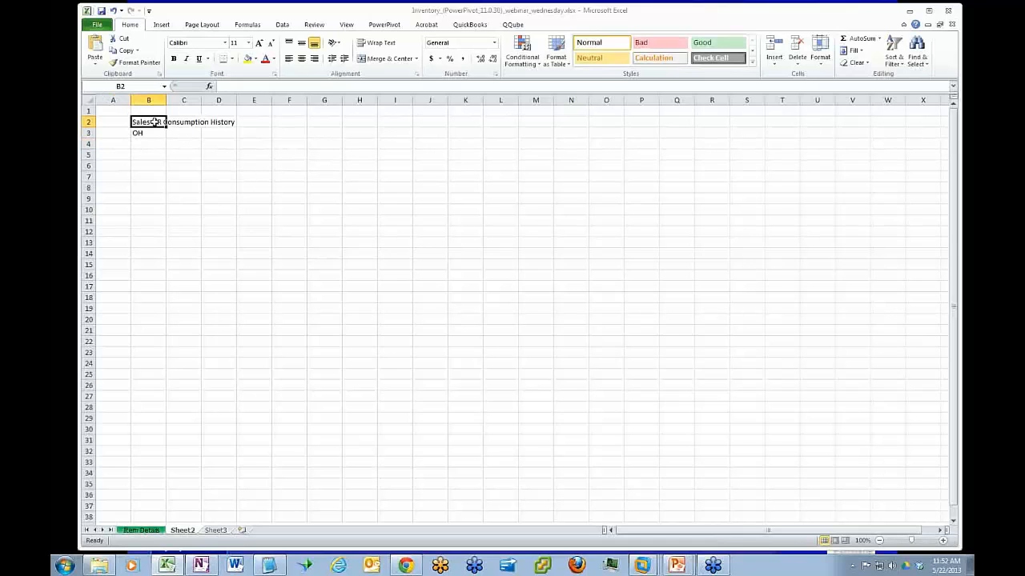
# Replace the heading in B2 with "Sales/Con Hist" and widen column B to fit it
pyautogui.click(157, 123)
pyautogui.press('BackSpace')
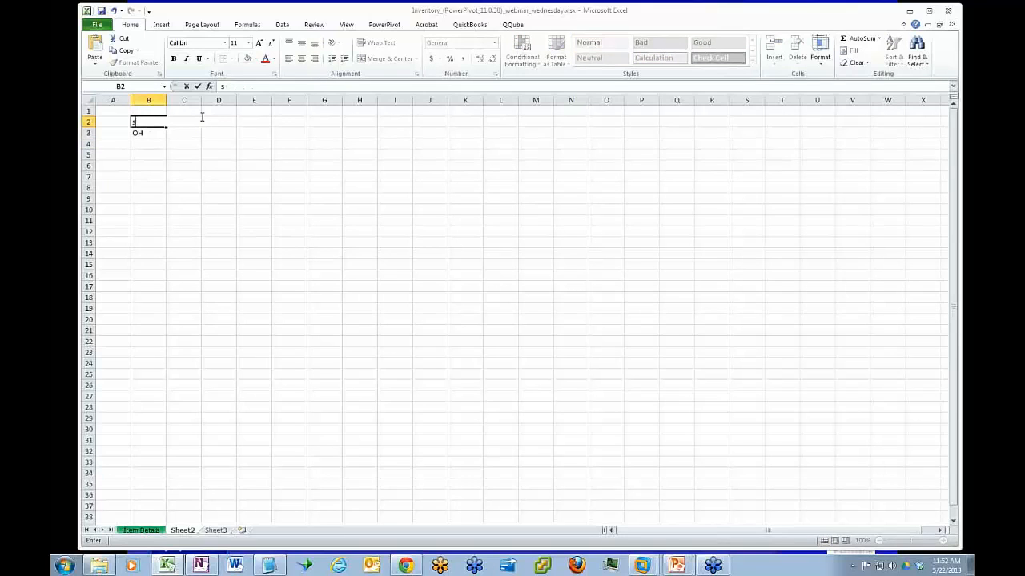
pyautogui.write('Sales/Con Hist')
pyautogui.press('Return')
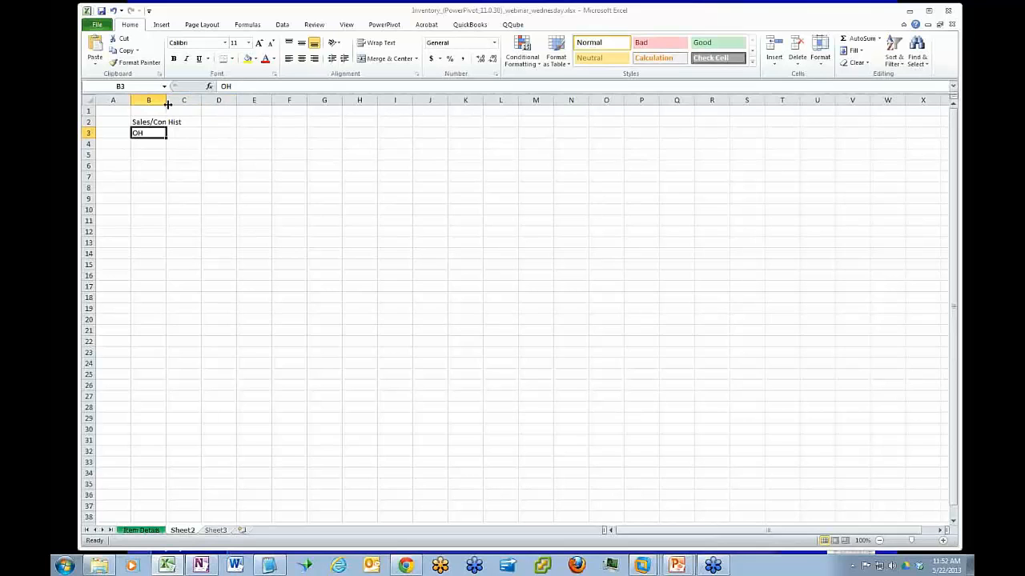
pyautogui.moveTo(166, 99); pyautogui.dragTo(198, 97)
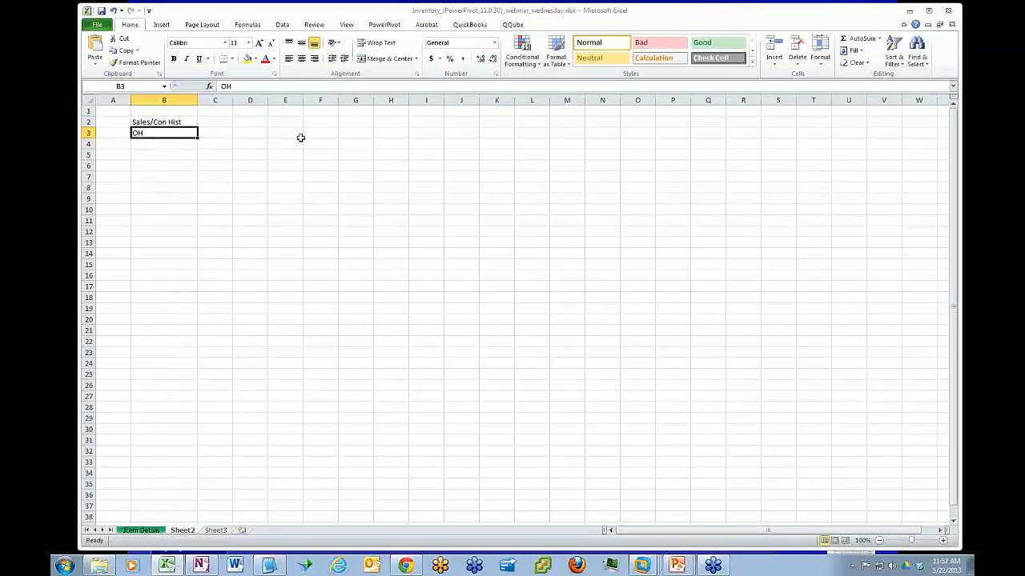
# Move the OH entry from B3 to C2, beside the Sales/Con Hist heading
pyautogui.hotkey('ctrl', 'x')
pyautogui.click(207, 121)
pyautogui.hotkey('ctrl', 'v')
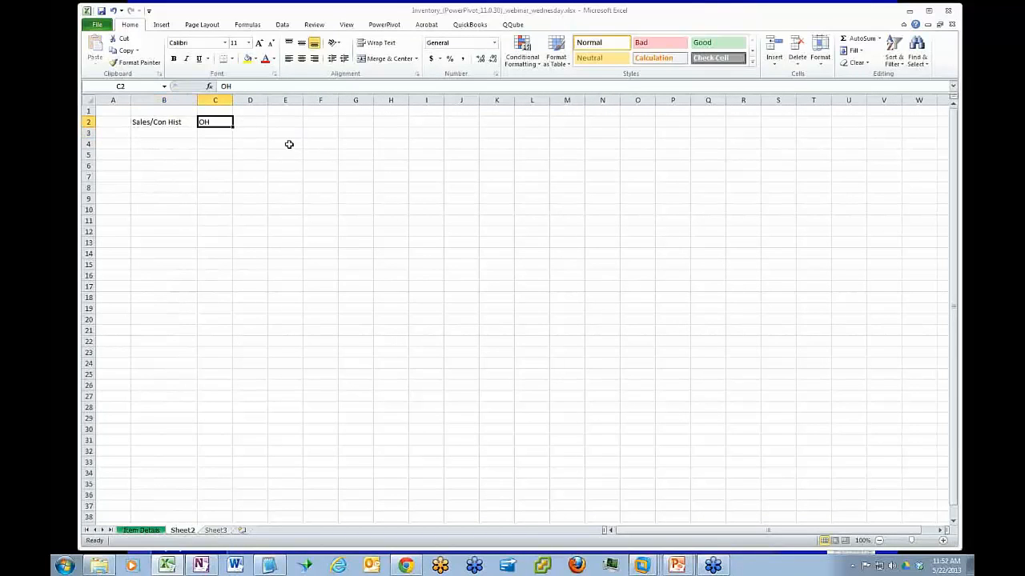
pyautogui.click(166, 121)
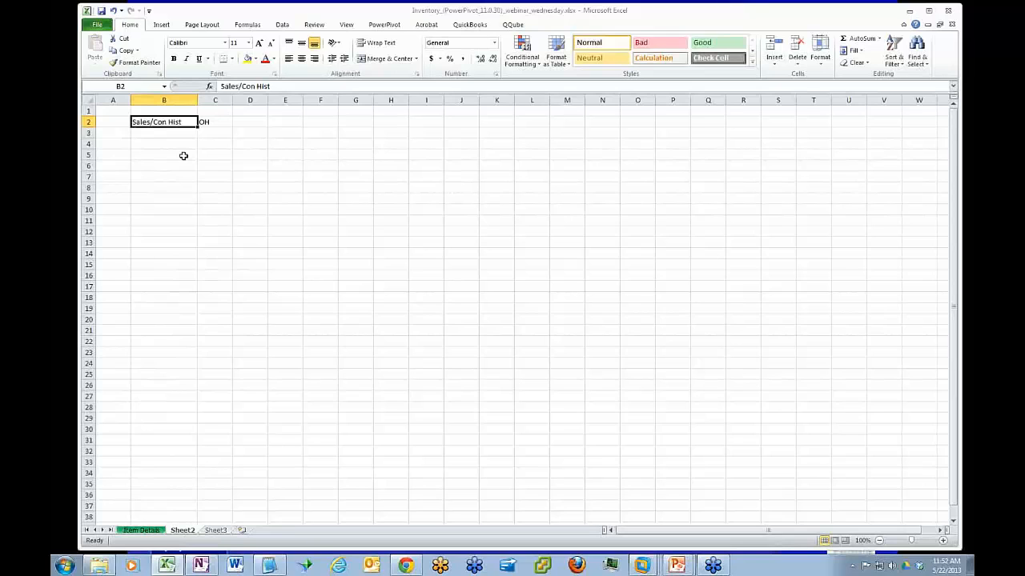
# Enter the headings Add PO, Sub PO and Sub Pen in cells D2, E2 and F2
pyautogui.click(245, 122)
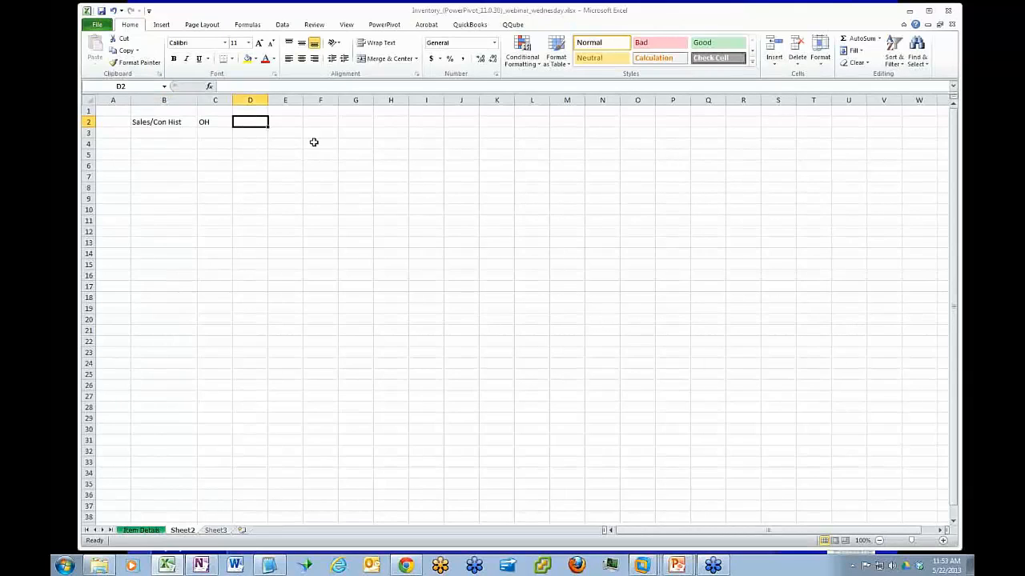
pyautogui.write('Add PO')
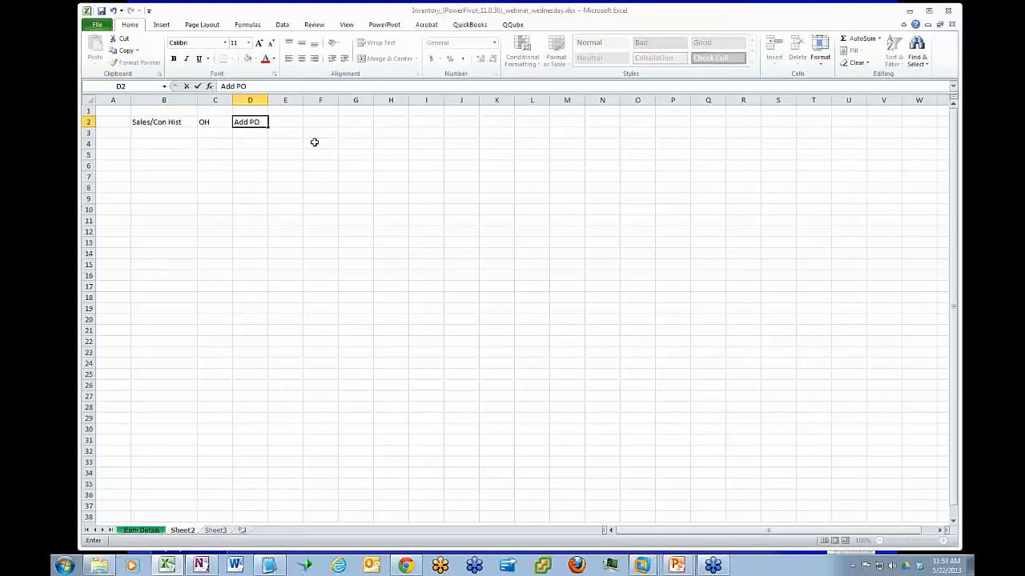
pyautogui.press('Tab')
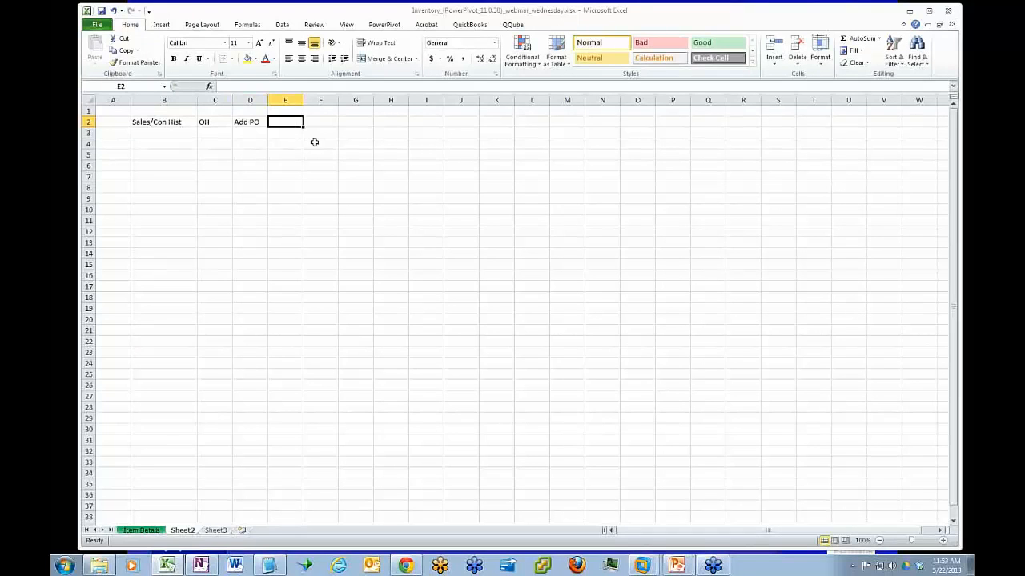
pyautogui.write('Sub')
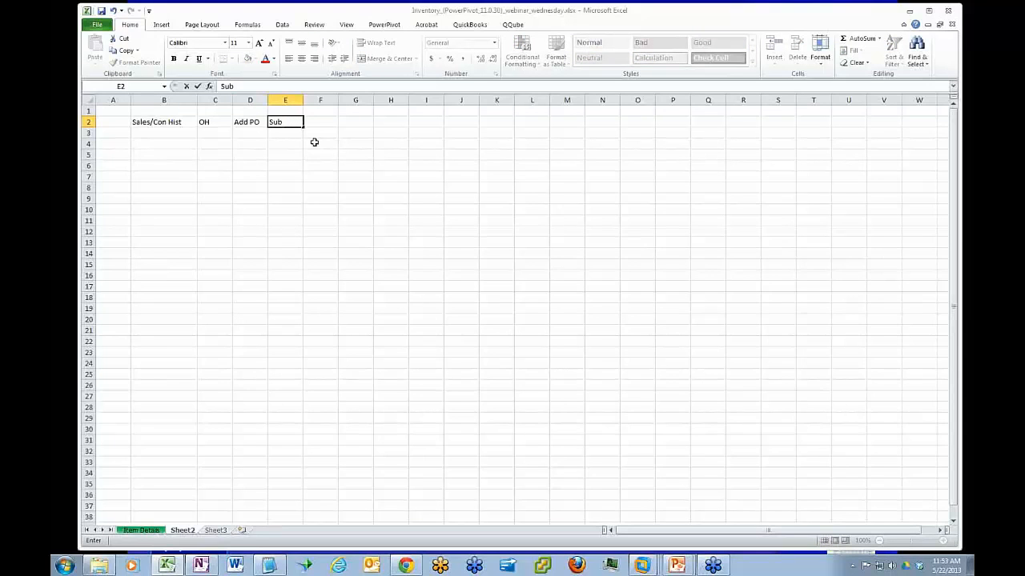
pyautogui.write(' PO')
pyautogui.press('Tab')
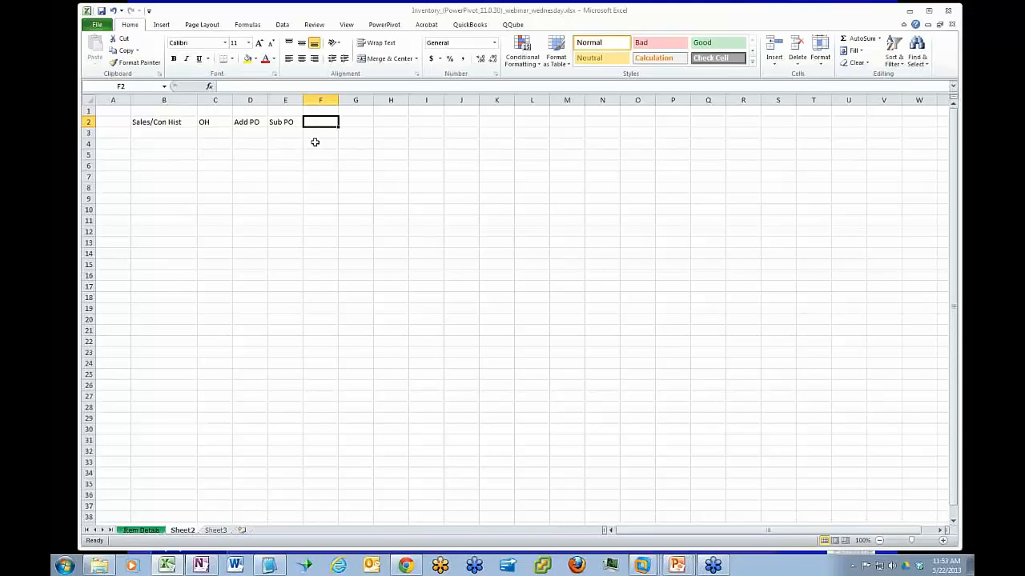
pyautogui.write('Sub Pen')
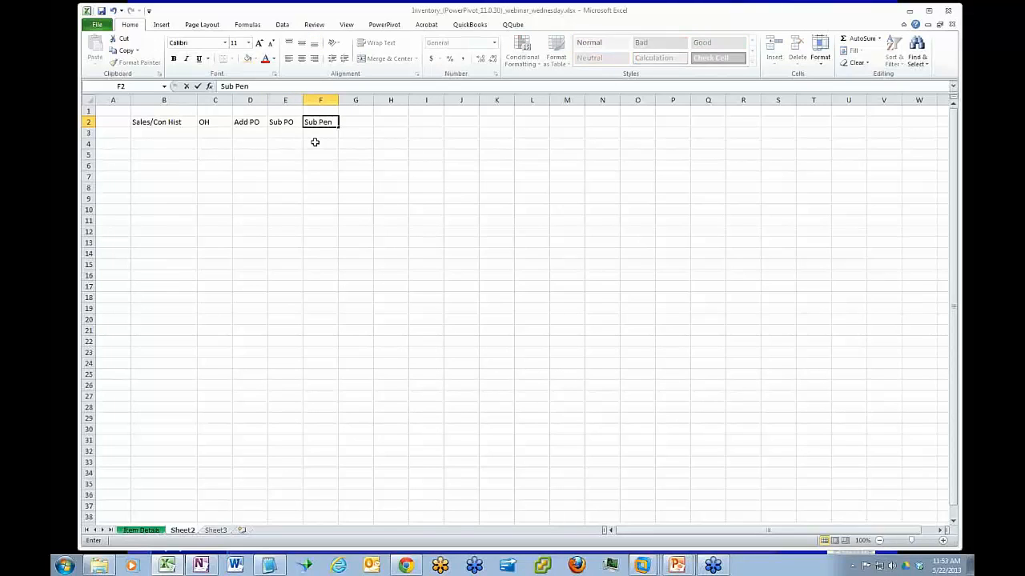
pyautogui.press('Tab')
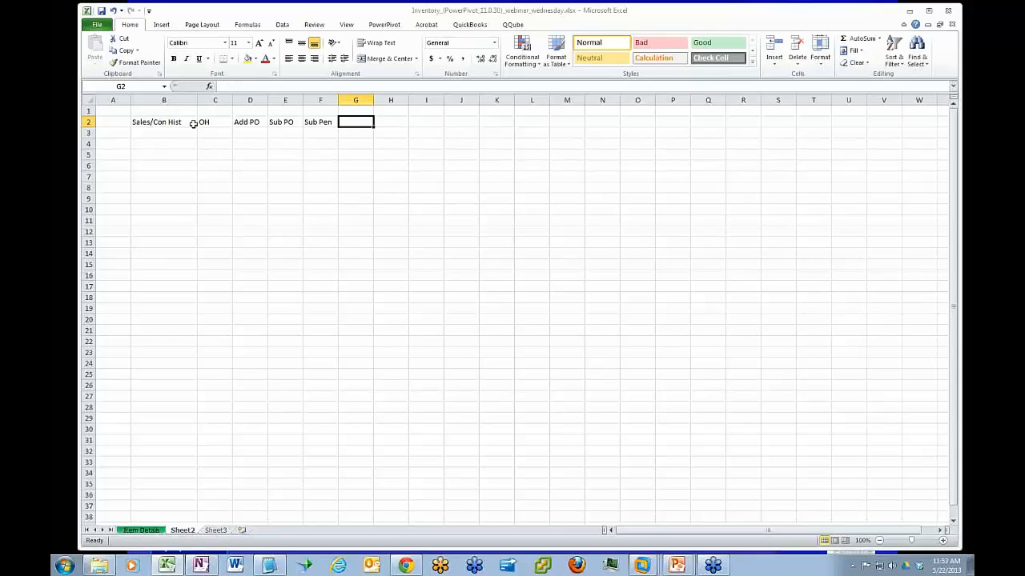
# Enter the heading "Effective Availability" in G2 and widen column G to fit it
pyautogui.moveTo(237, 121); pyautogui.dragTo(322, 121)
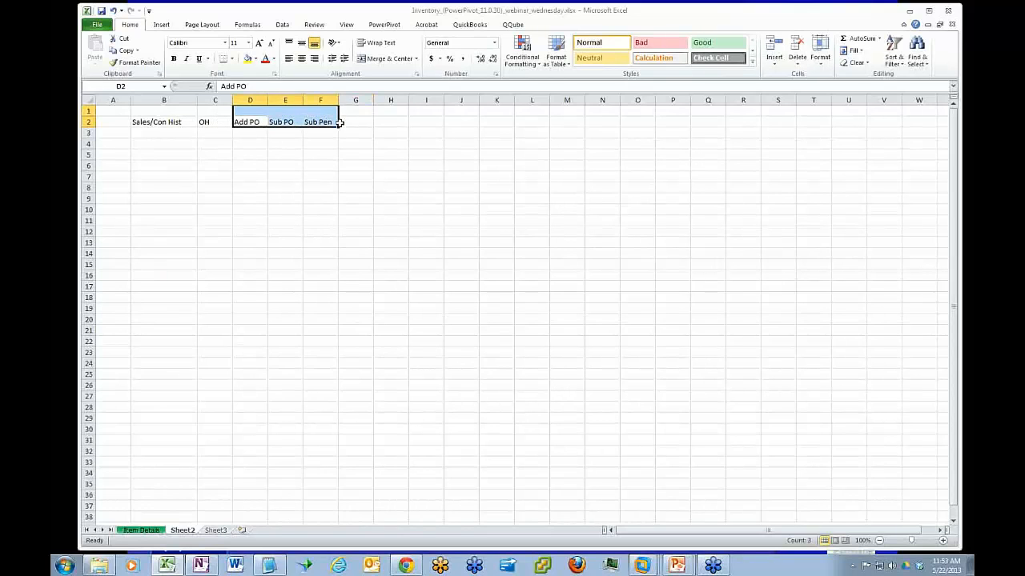
pyautogui.click(350, 121)
pyautogui.write('Eff')
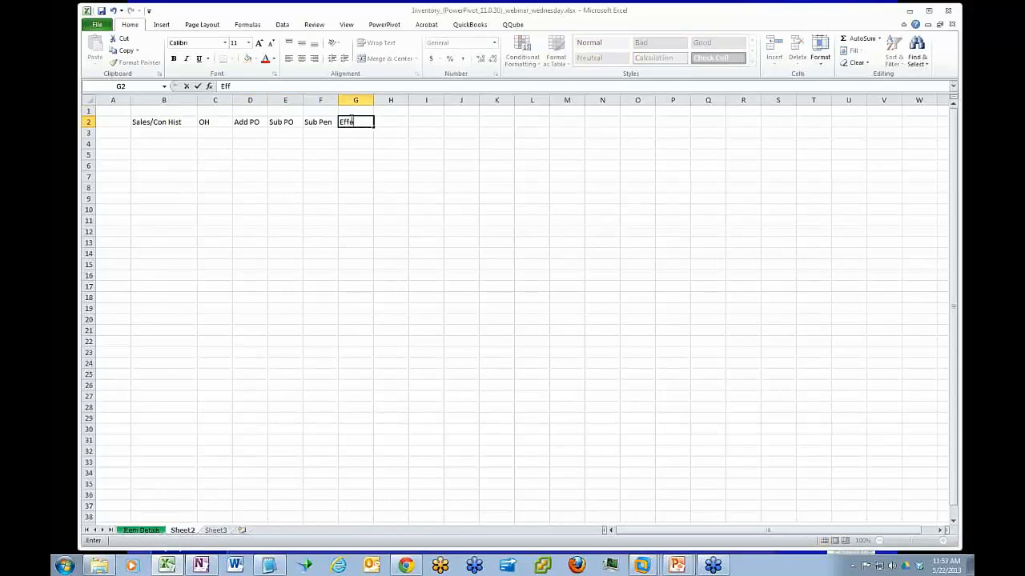
pyautogui.write('ective Availability')
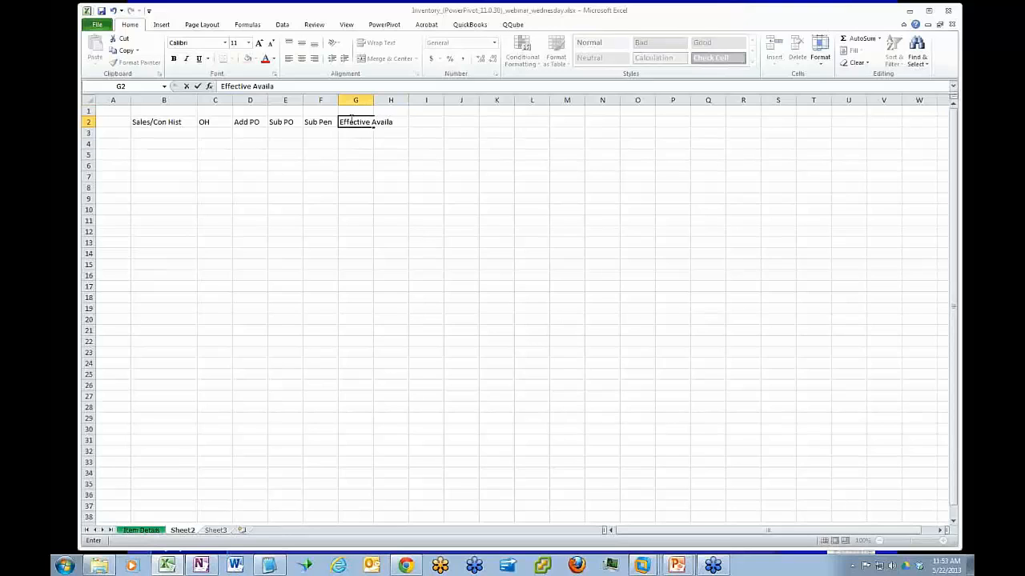
pyautogui.press('Return')
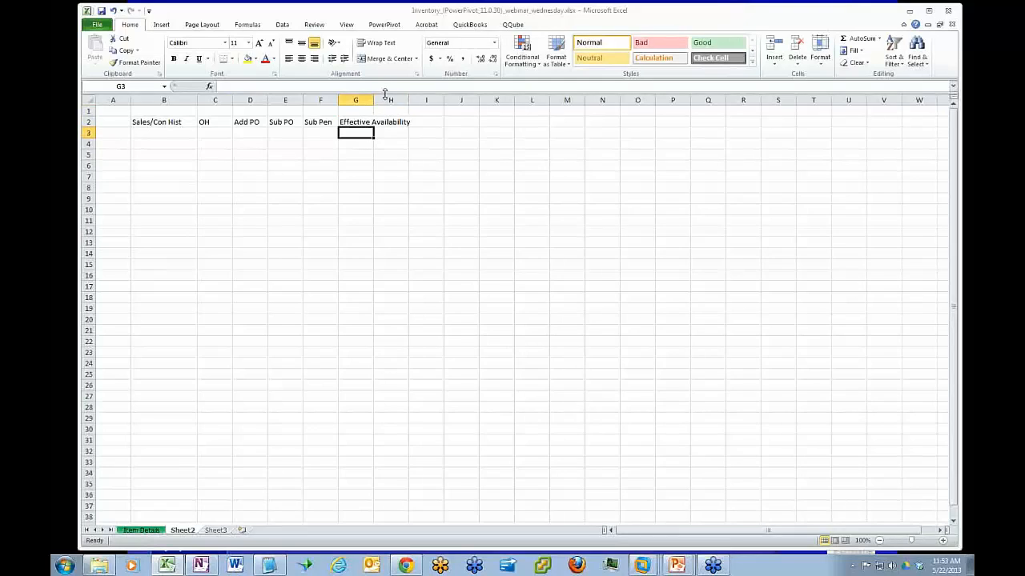
pyautogui.moveTo(373, 100); pyautogui.dragTo(419, 100)
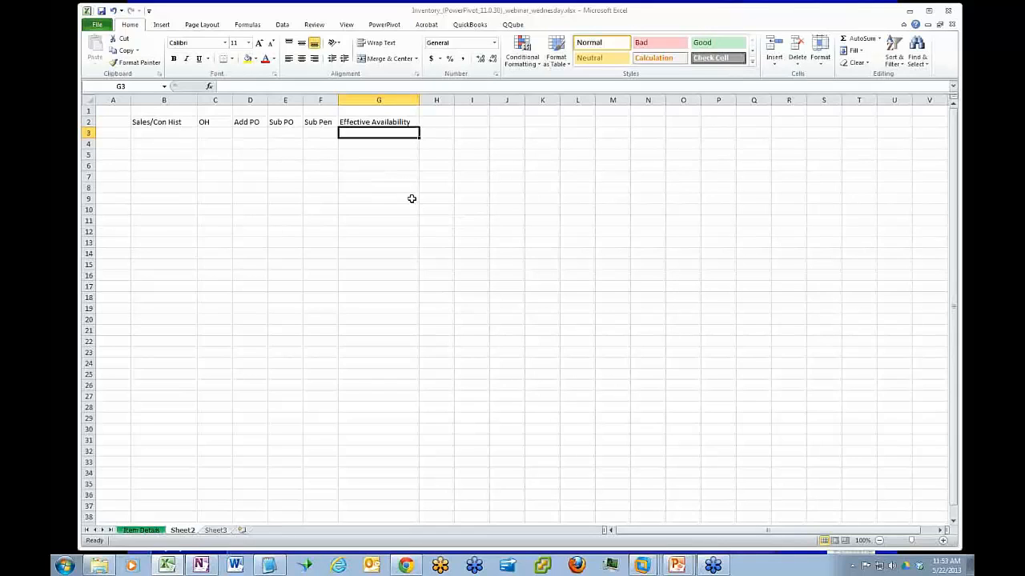
# Enter the heading "Month Avg" in H2 and widen column H to fit it
pyautogui.click(438, 121)
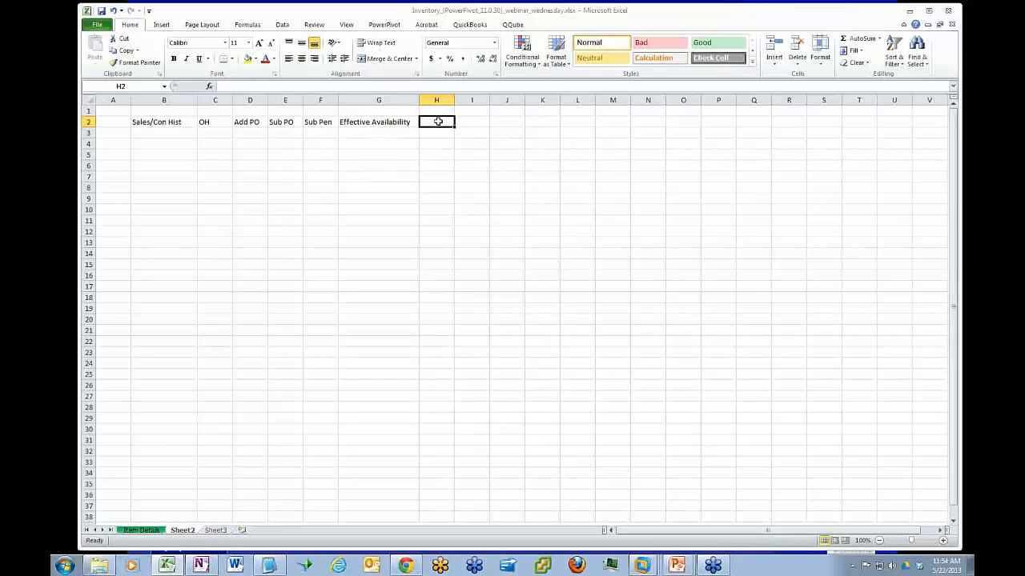
pyautogui.write('Month AVg')
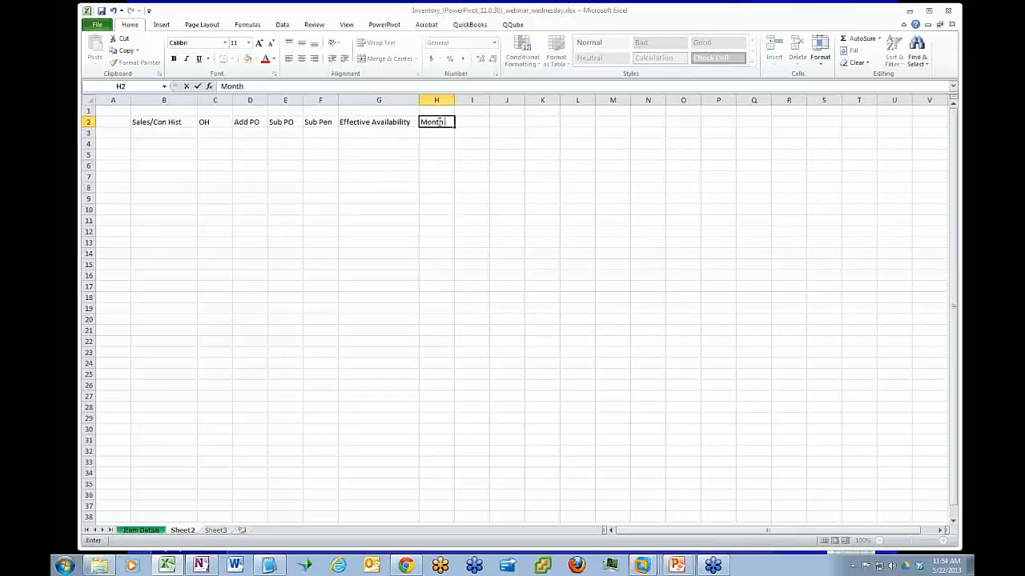
pyautogui.press('BackSpace')
pyautogui.press('BackSpace')
pyautogui.write('vg')
pyautogui.press('Return')
pyautogui.moveTo(454, 100); pyautogui.dragTo(468, 100)
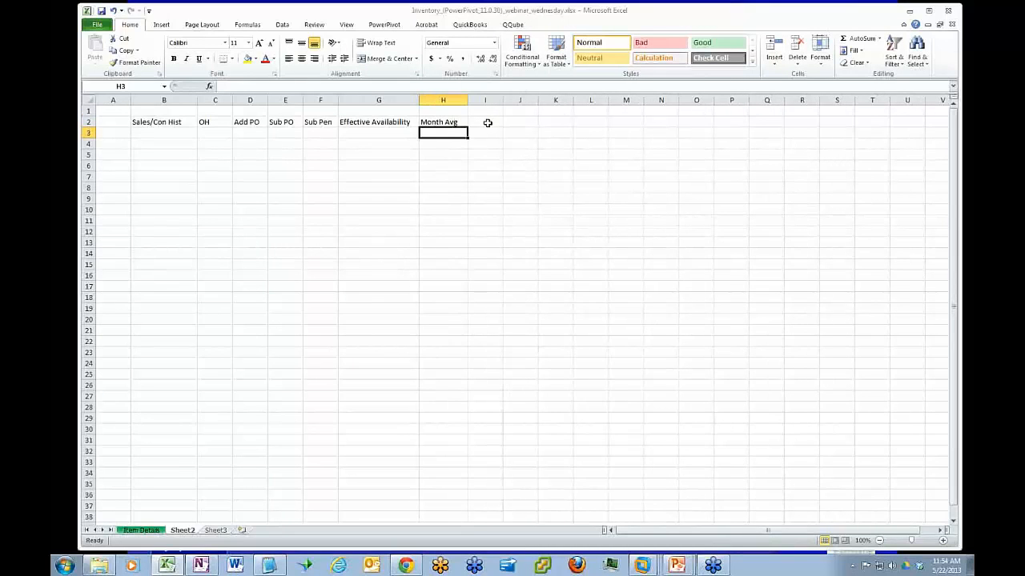
pyautogui.click(487, 123)
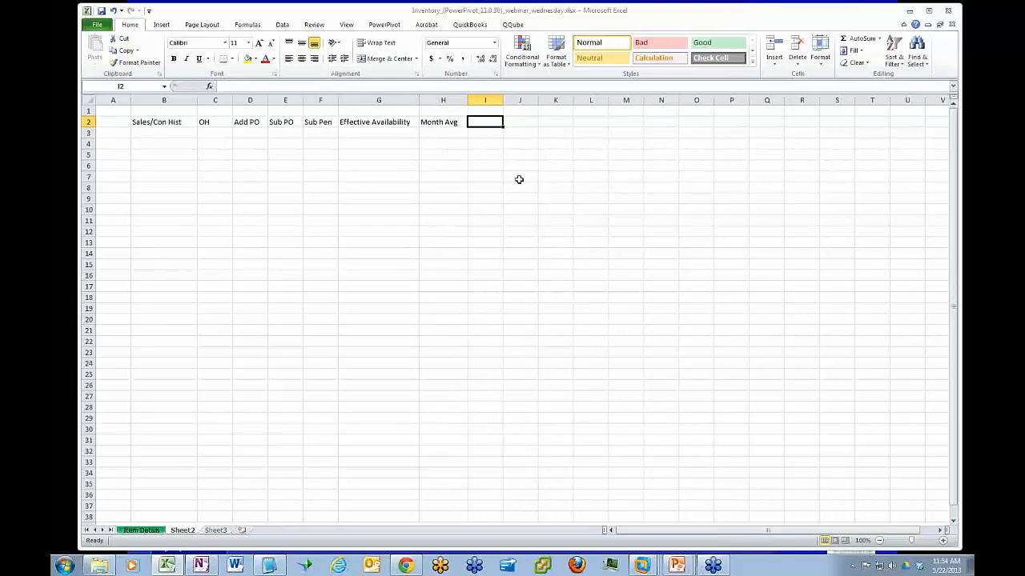
# Switch to QuickBooks in the WU764-CURRENT virtual machine and bring up the Item List window in full view
pyautogui.click(645, 566)
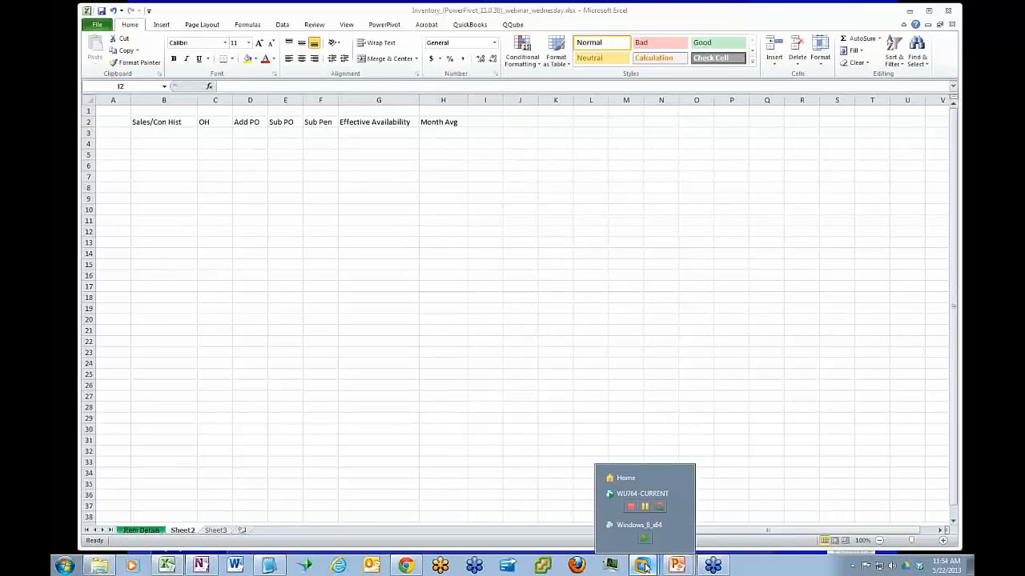
pyautogui.click(640, 493)
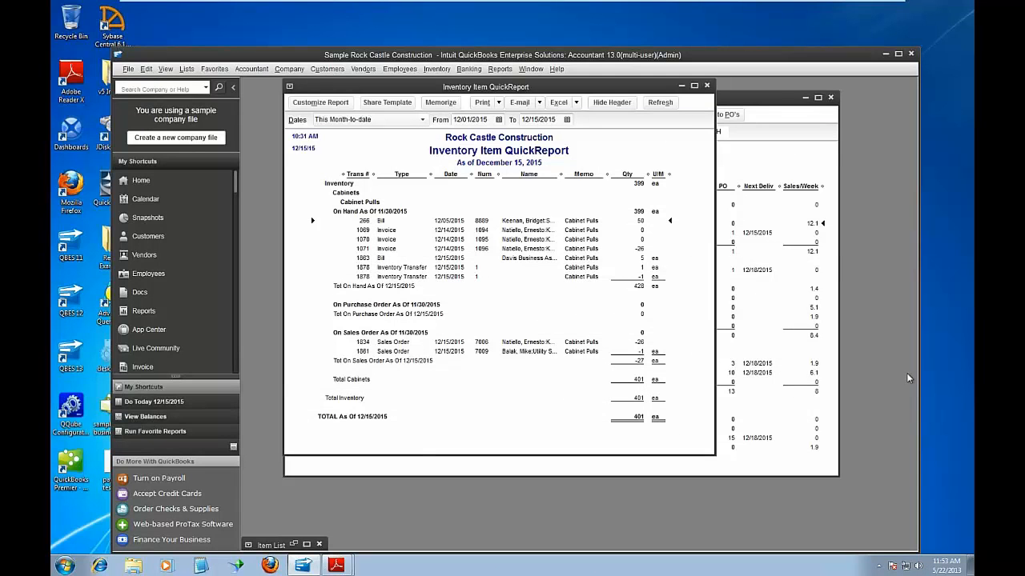
pyautogui.click(300, 545)
pyautogui.moveTo(632, 127); pyautogui.dragTo(762, 96)
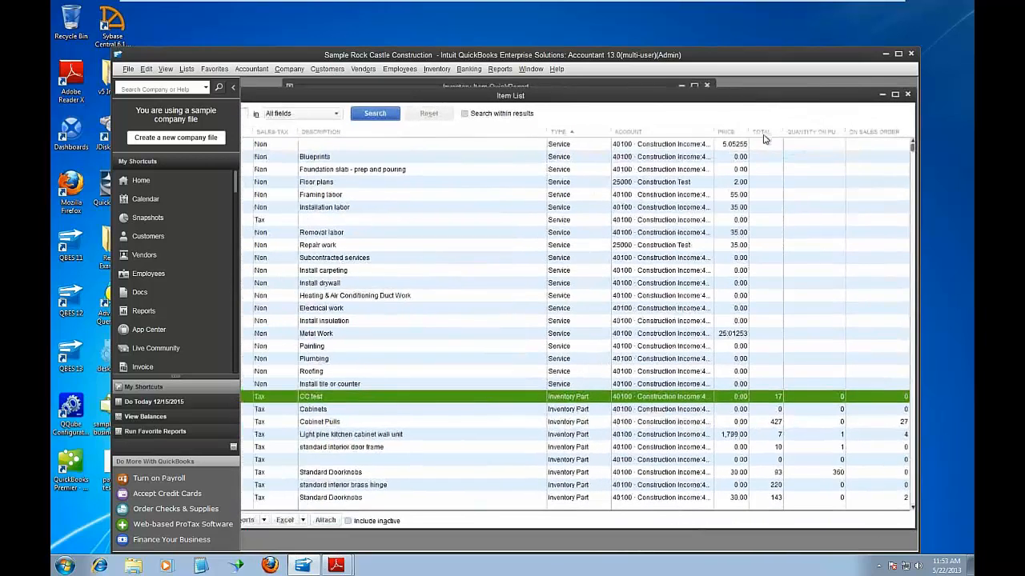
# Examine the MULTIPLIER custom field of the FLow Test inventory item, then leave the item without saving changes
pyautogui.rightClick(335, 398)
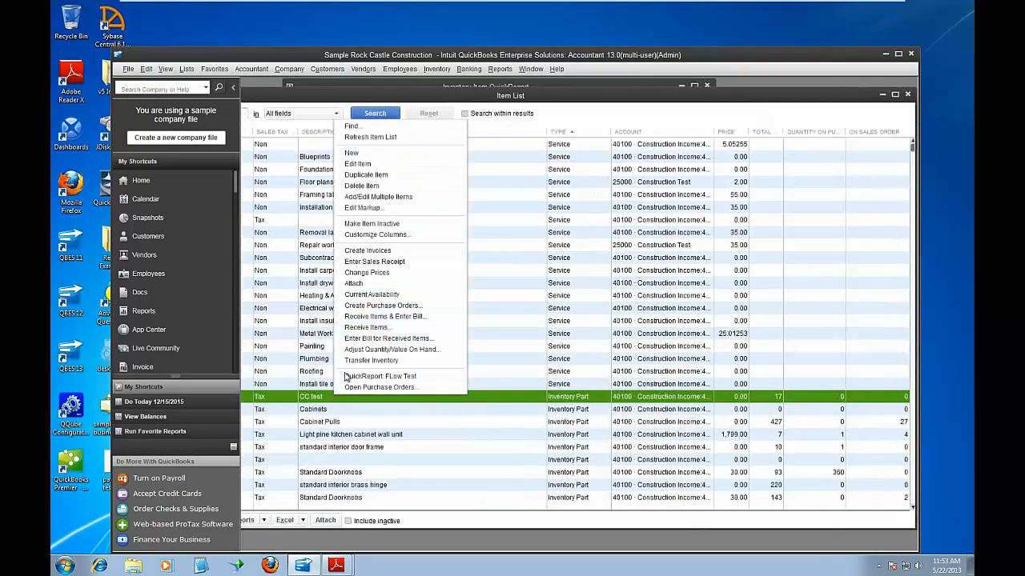
pyautogui.click(375, 164)
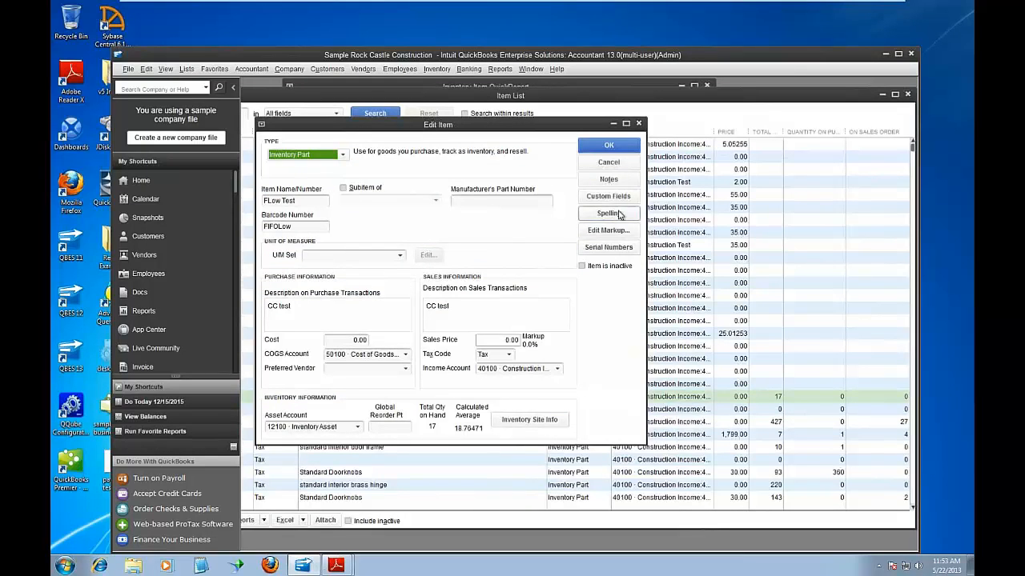
pyautogui.click(609, 196)
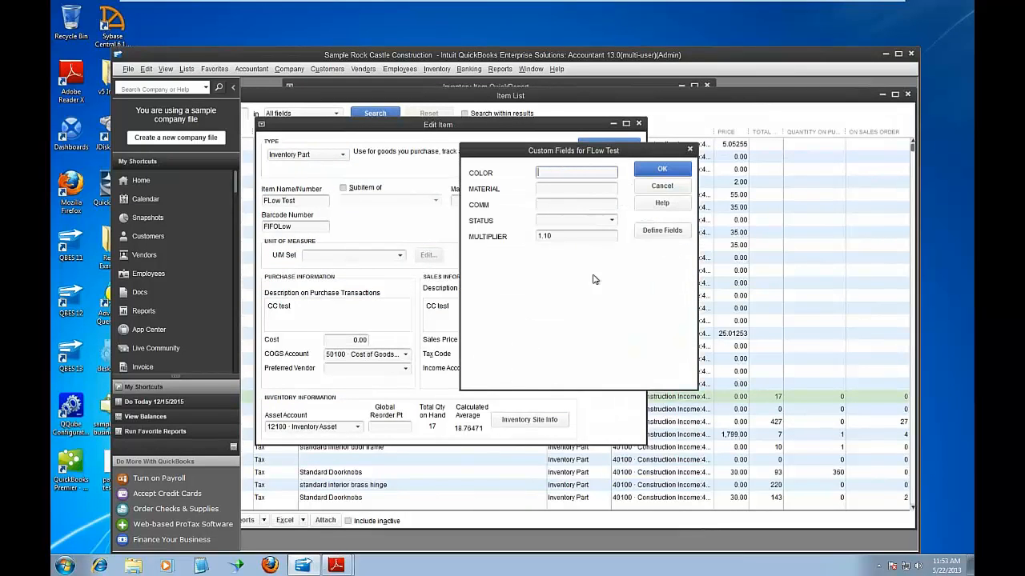
pyautogui.click(547, 237)
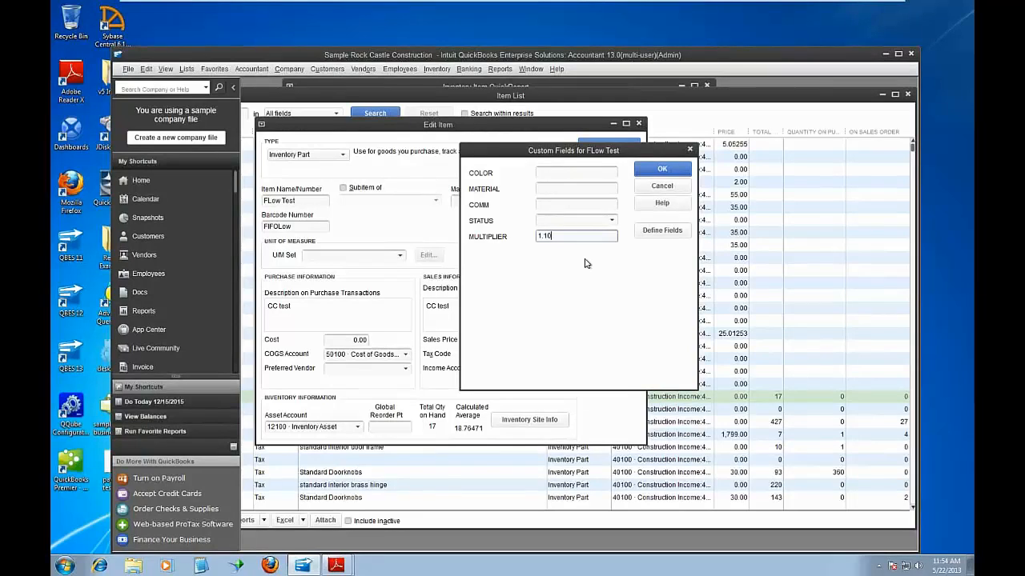
pyautogui.click(653, 190)
pyautogui.click(629, 165)
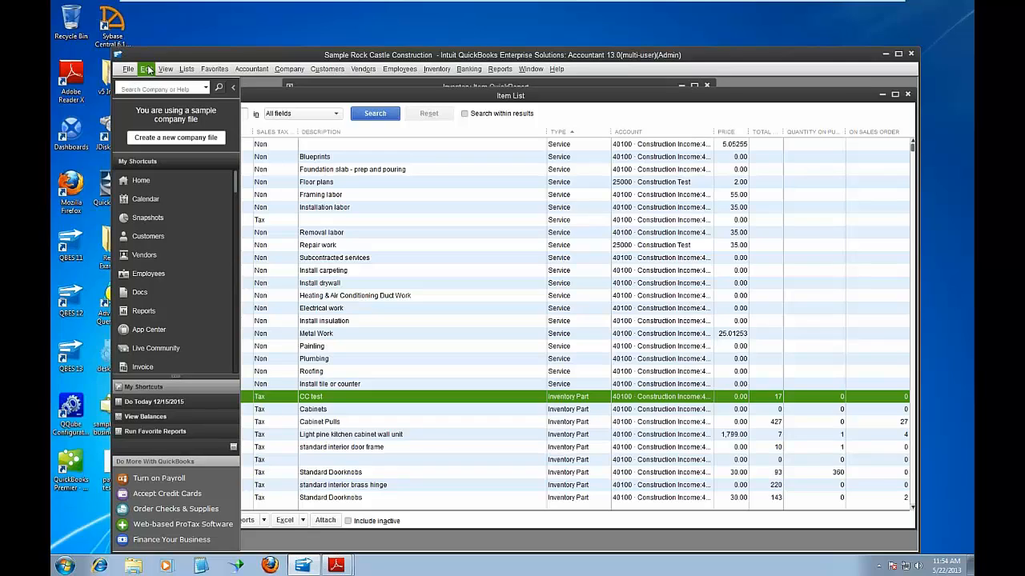
# Review the multipliers of all inventory parts in Add/Edit Multiple List Entries, then close it without saving
pyautogui.rightClick(310, 399)
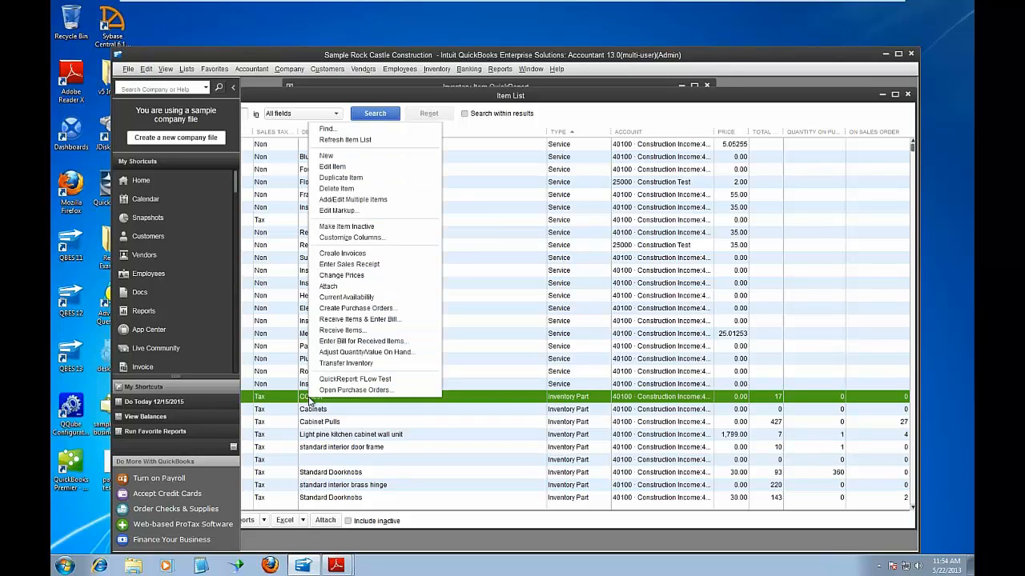
pyautogui.click(357, 208)
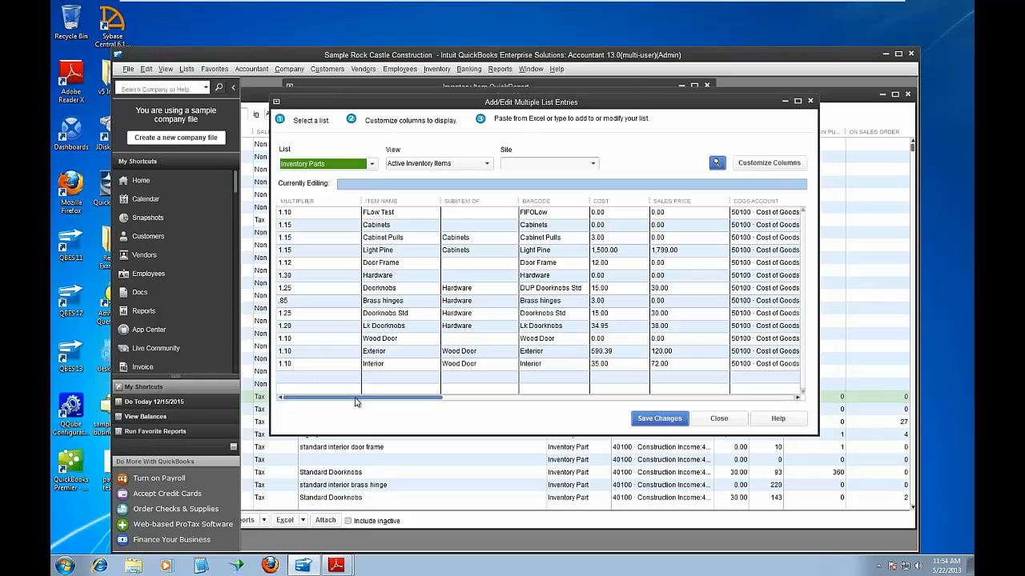
pyautogui.click(719, 418)
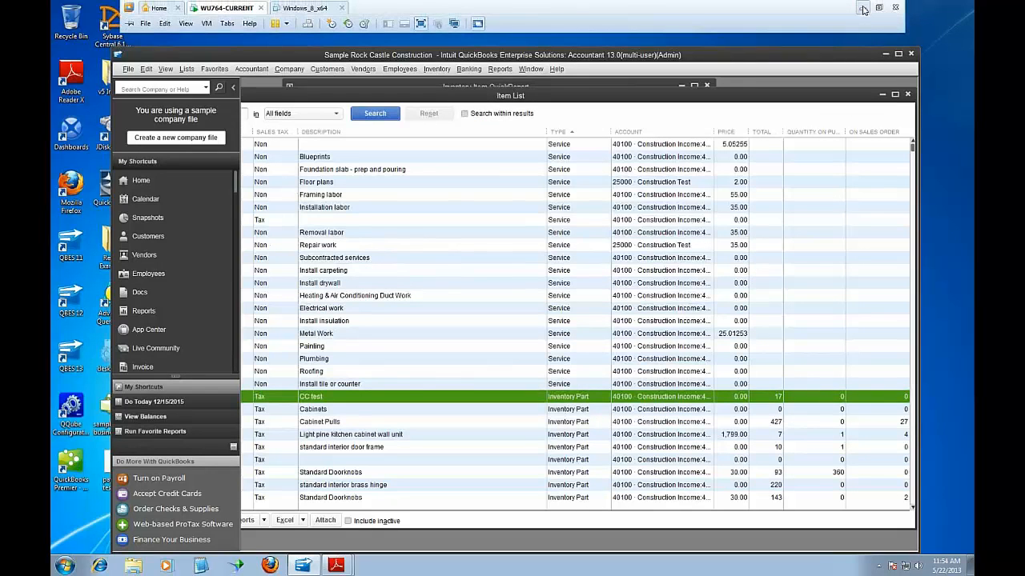
# Return to Excel, enter the heading "Multipler * Avg Month Sales" in I2, and widen column I to fit it
pyautogui.click(861, 6)
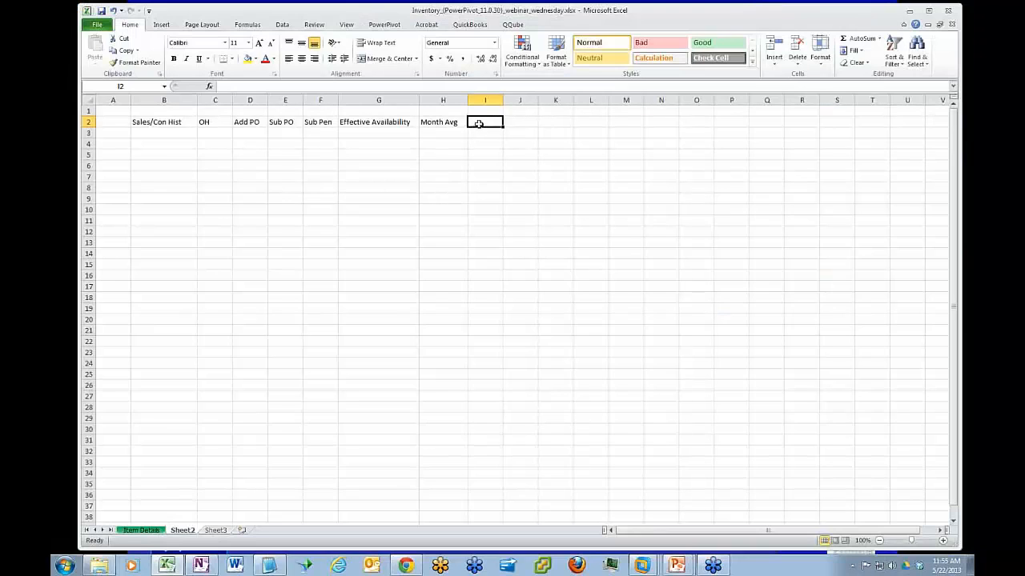
pyautogui.write('Multipler')
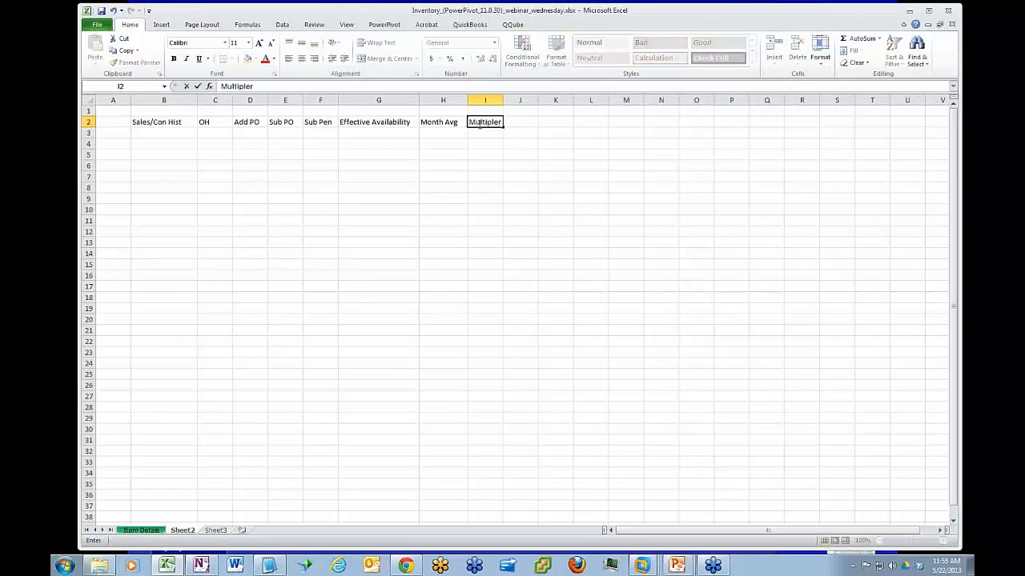
pyautogui.write(' * Avg Month Sales')
pyautogui.press('Return')
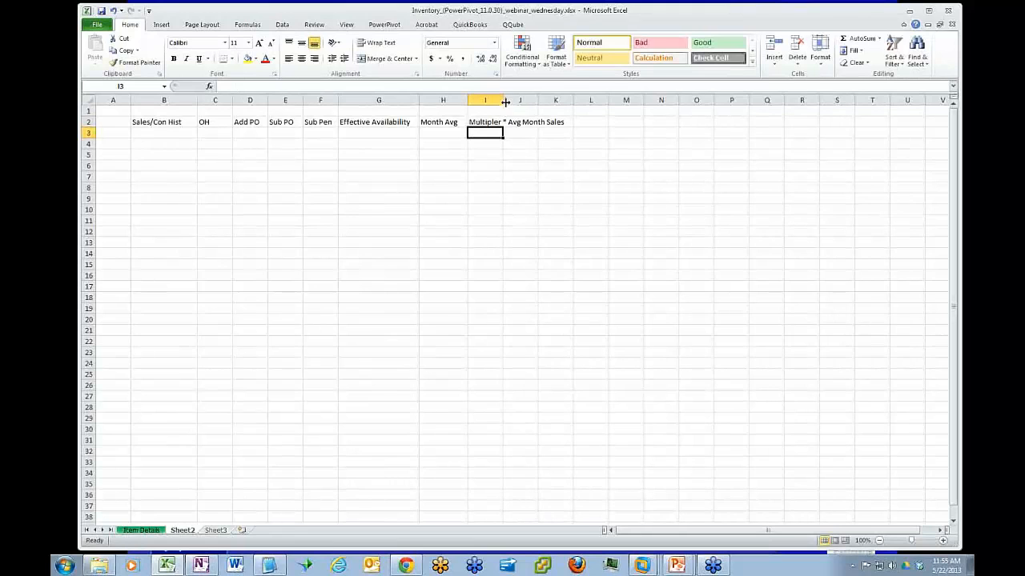
pyautogui.moveTo(503, 100); pyautogui.dragTo(572, 95)
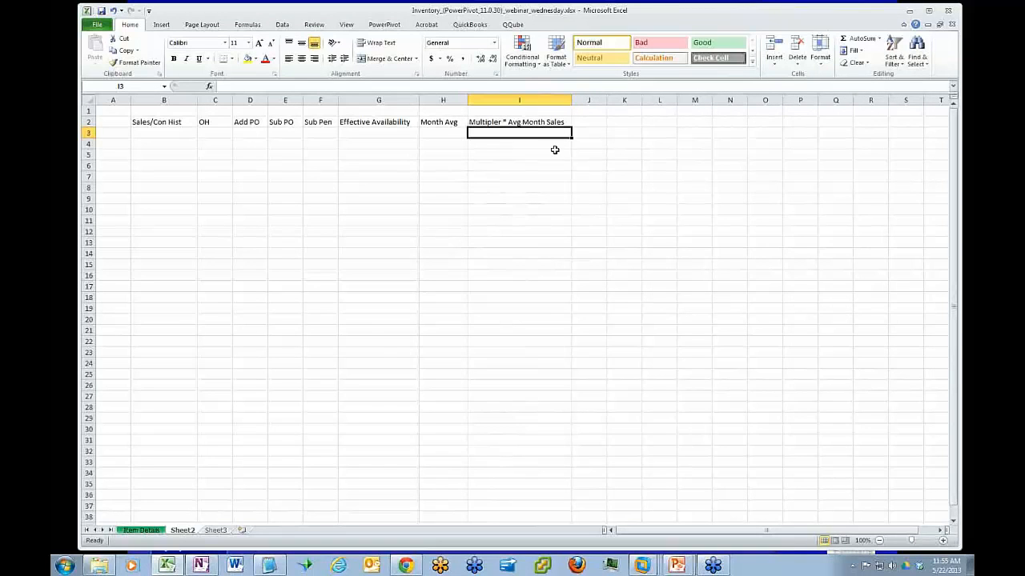
# Enter "Theoretical Monthly needed" in I1, above the Multipler * Avg Month Sales heading
pyautogui.click(510, 112)
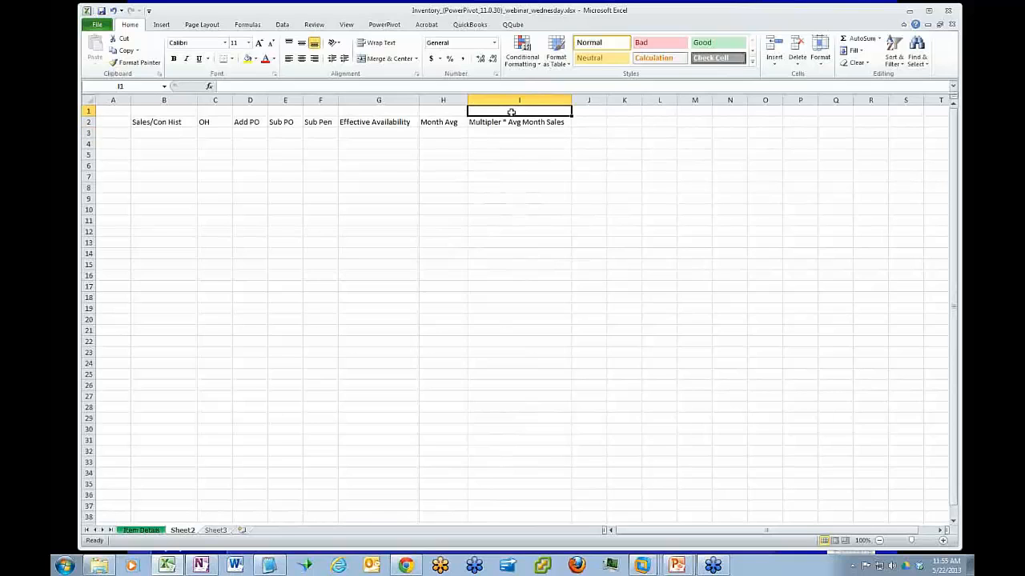
pyautogui.write('Theo')
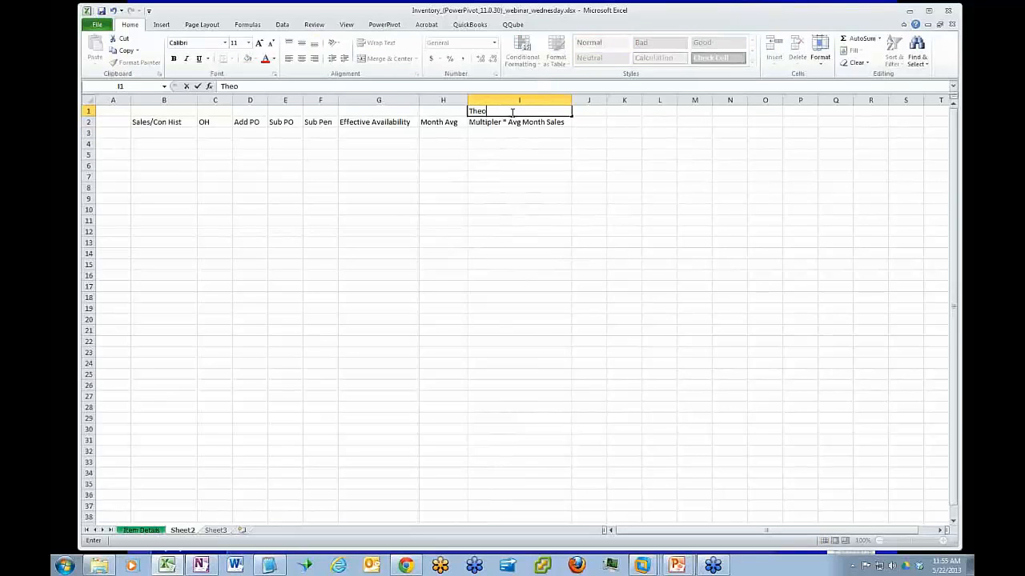
pyautogui.write('retical Monthly needed')
pyautogui.press('Return')
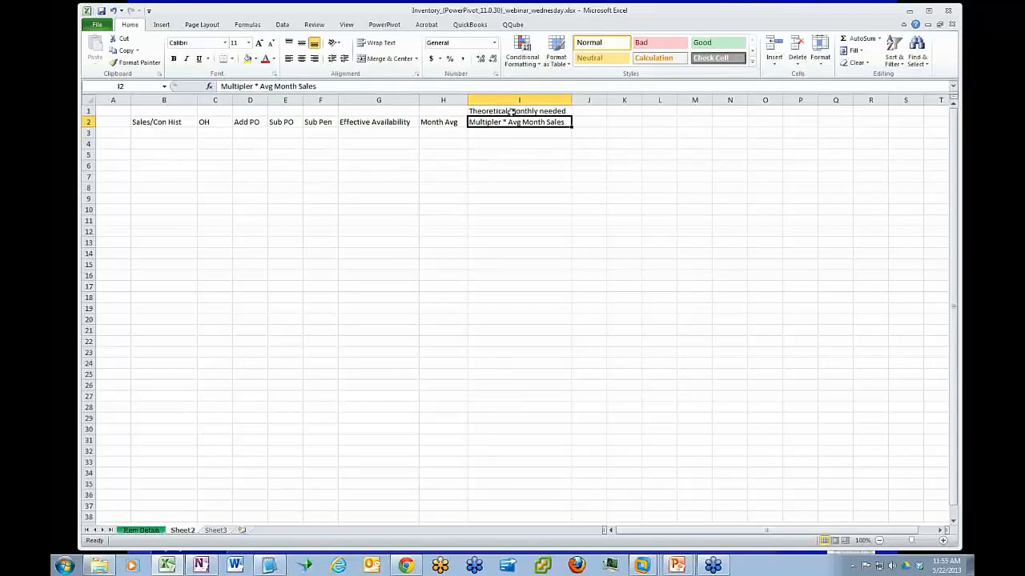
pyautogui.click(591, 109)
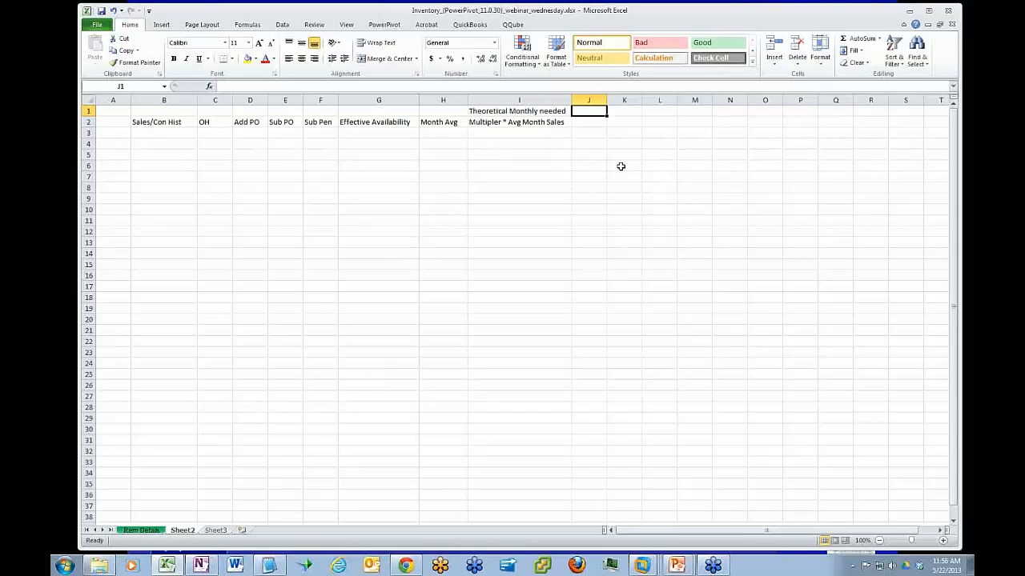
# Enter the heading "Theoretical * Month Desired Multipler" in J2, beside the Multipler * Avg Month Sales heading
pyautogui.press('Down')
pyautogui.write('Theoretcia')
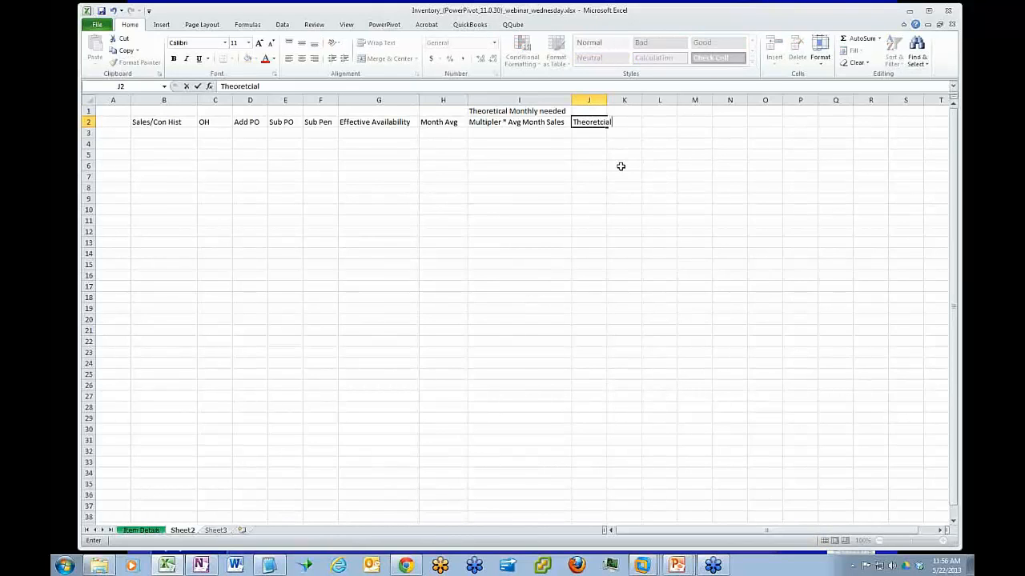
pyautogui.press('BackSpace')
pyautogui.press('BackSpace')
pyautogui.write('ical * Month Desired Multipler')
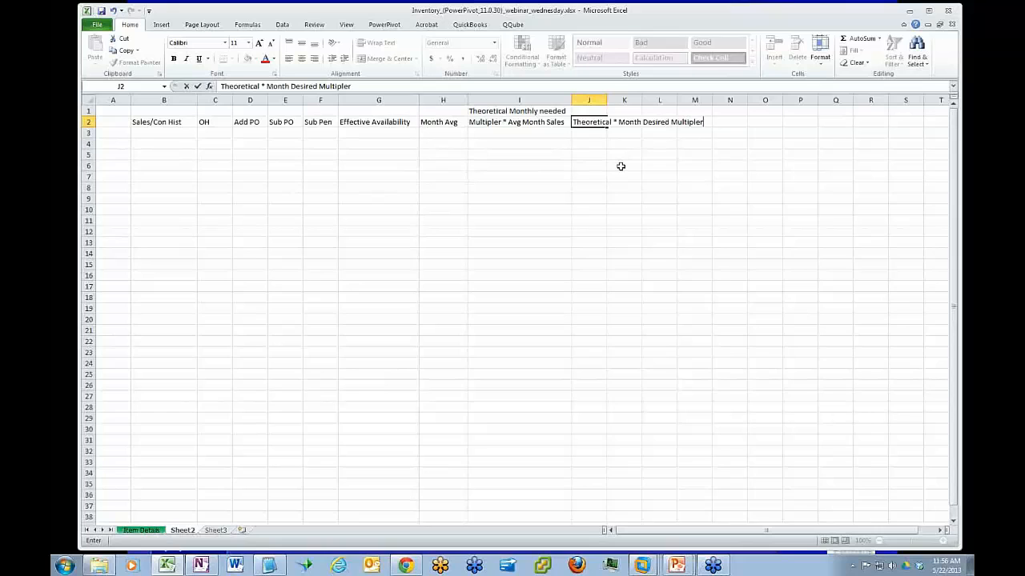
pyautogui.press('Return')
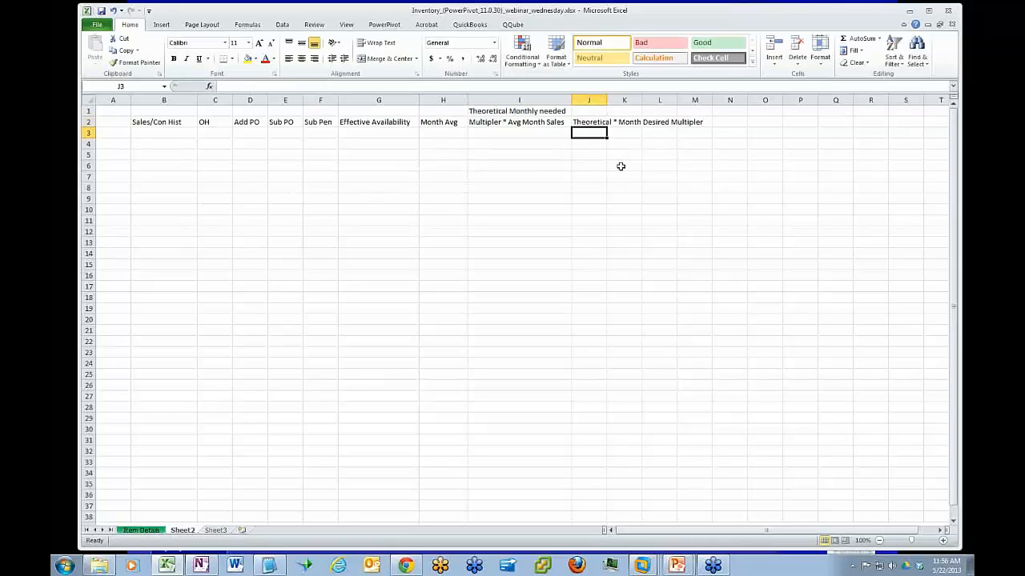
# Enter the sample values 10000 in I3 and 30000 in J3 under the theoretical requirement headings
pyautogui.click(523, 133)
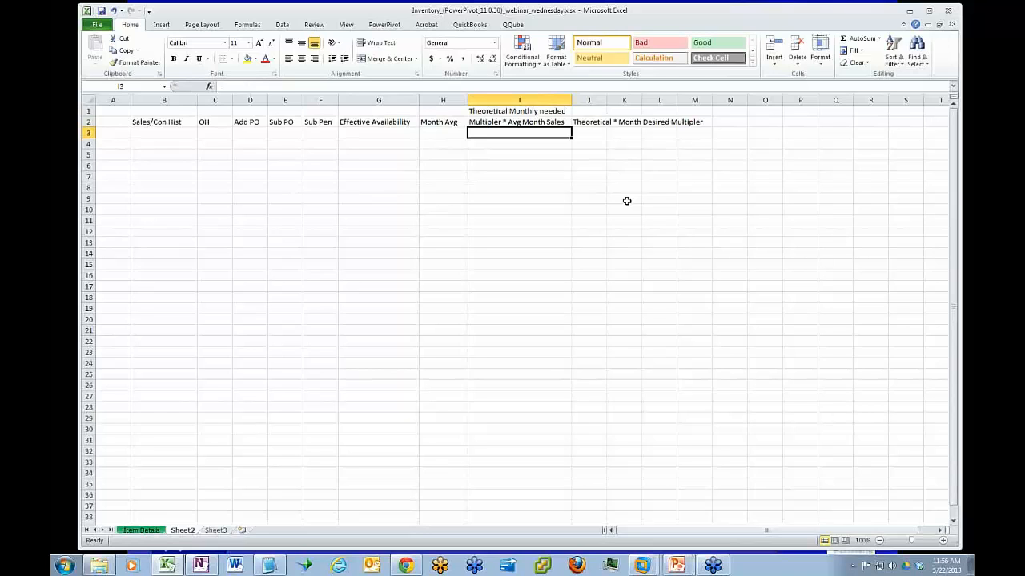
pyautogui.write('10000')
pyautogui.press('Tab')
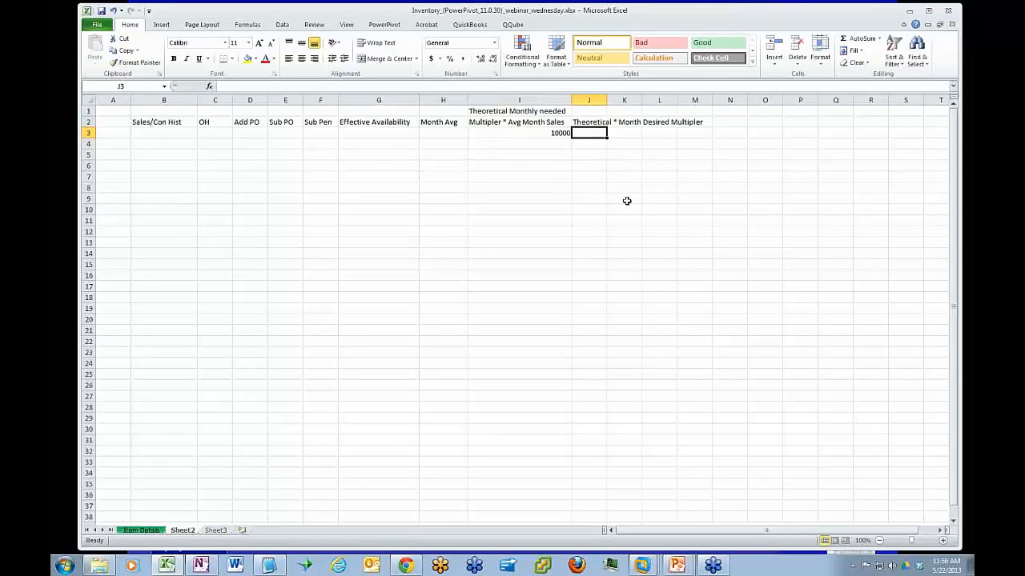
pyautogui.write('30000')
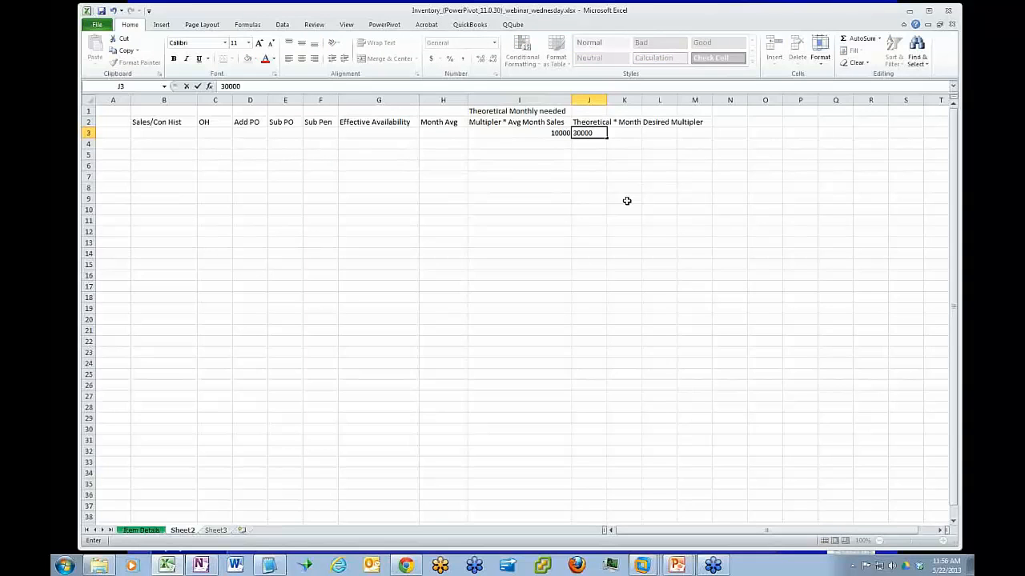
pyautogui.press('Return')
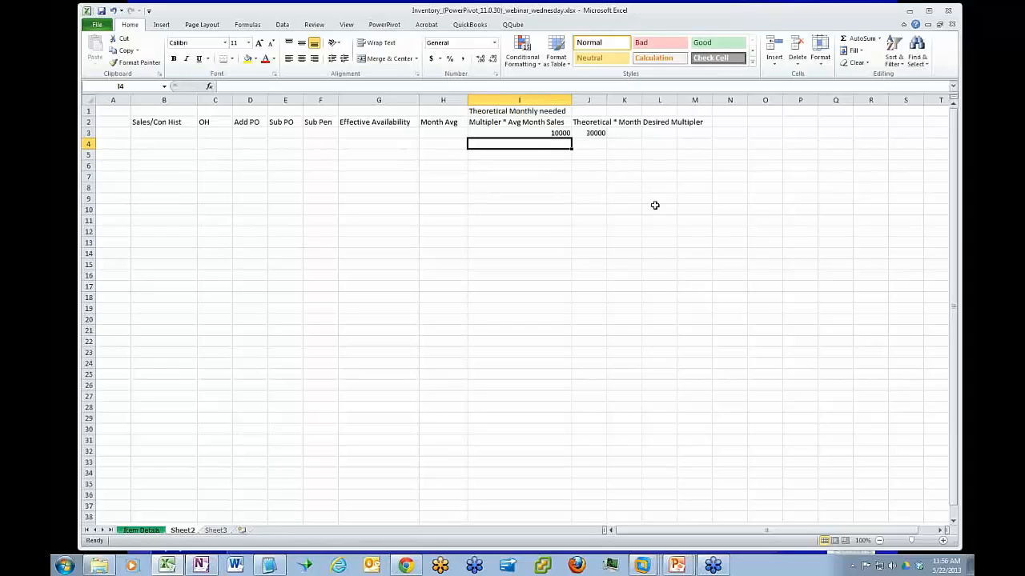
# Enter a sample on-hand quantity of 20000 in C3, under the OH heading
pyautogui.click(621, 133)
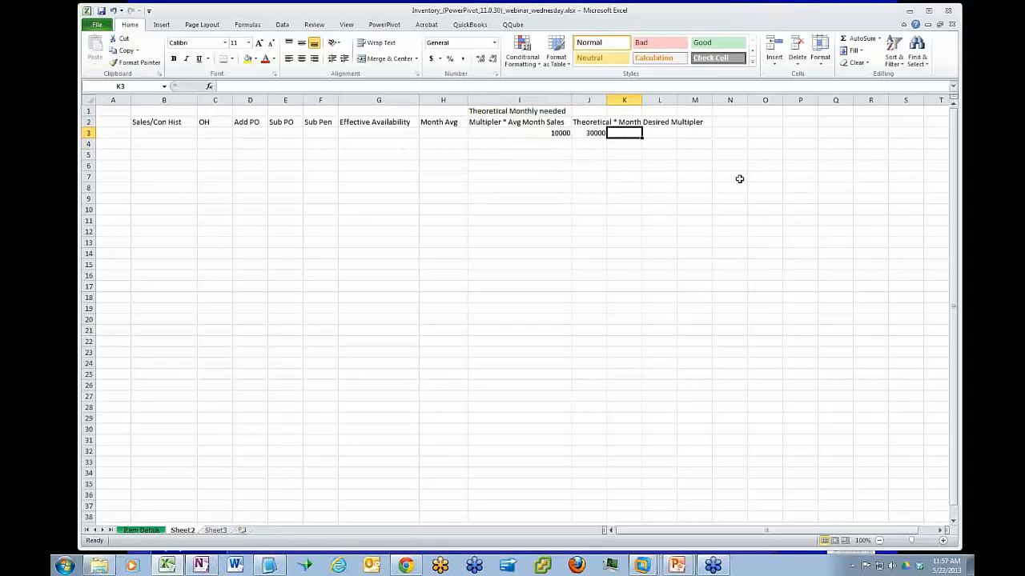
pyautogui.click(213, 130)
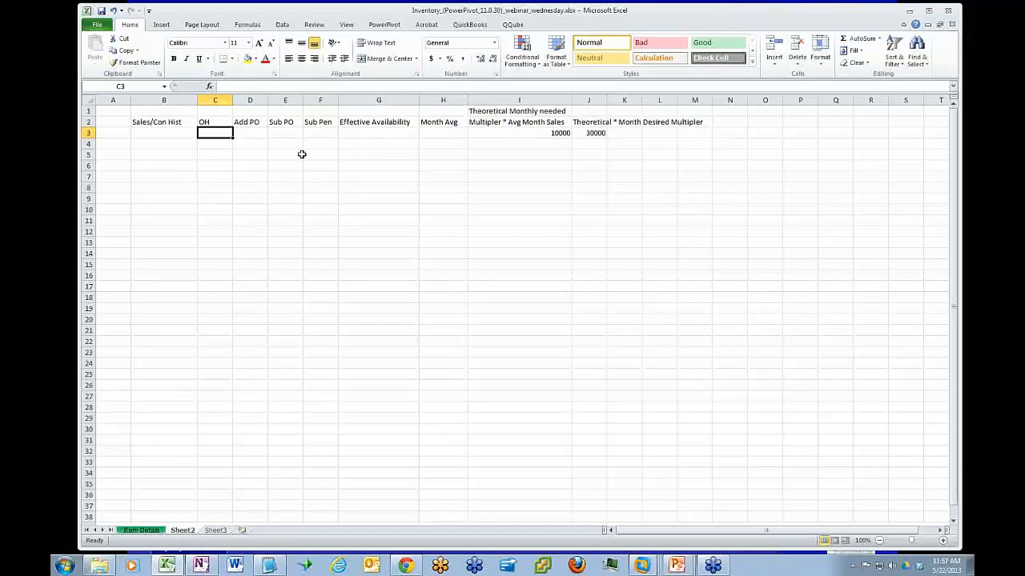
pyautogui.write('20000')
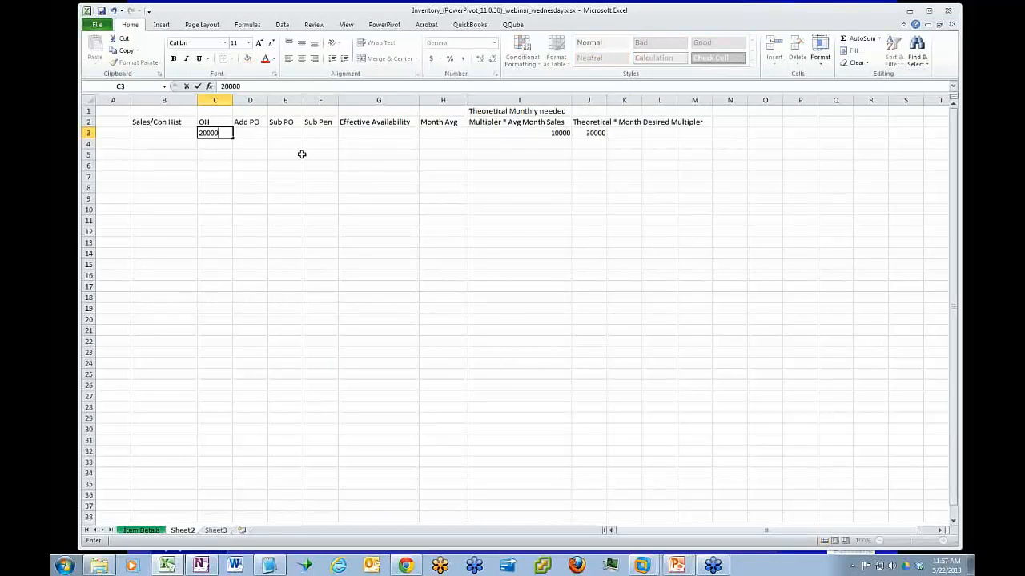
pyautogui.press('Return')
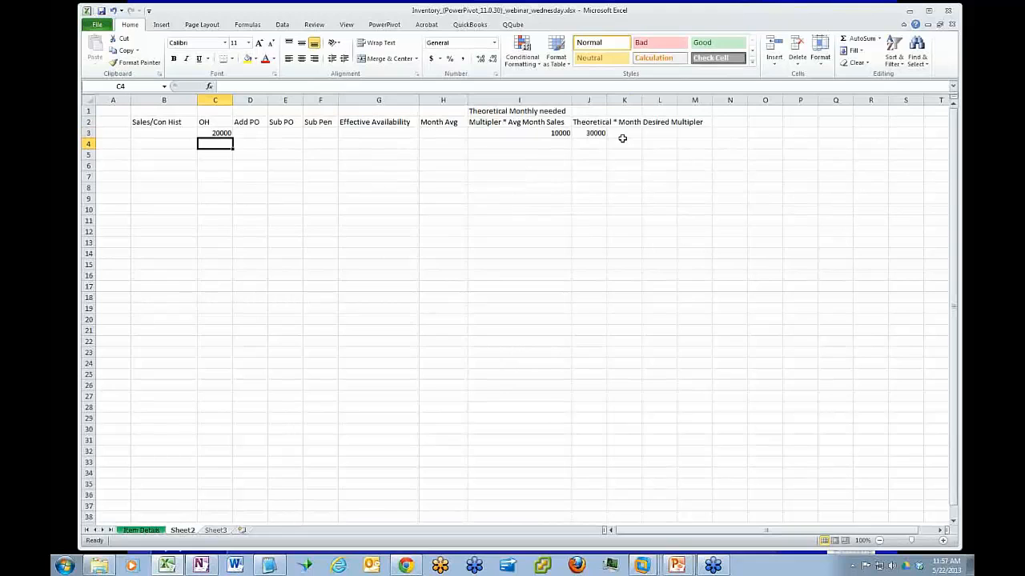
# Enter the formula +J3-C3 in K3 to subtract the on-hand quantity from the theoretical requirement
pyautogui.click(623, 132)
pyautogui.write('+J3-')
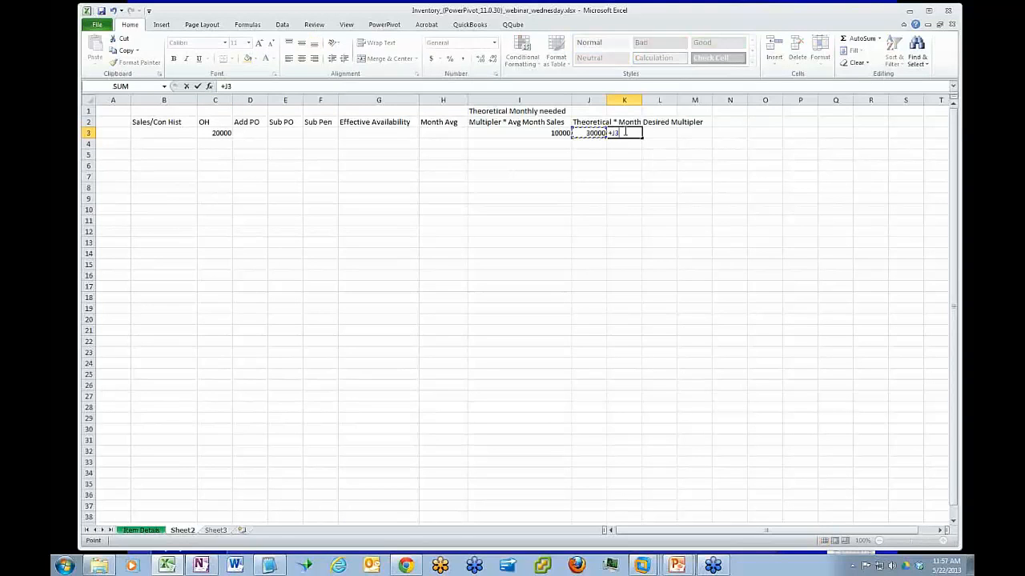
pyautogui.press('Left')
pyautogui.press('Left')
pyautogui.press('Left')
pyautogui.press('Left')
pyautogui.press('Left')
pyautogui.press('Left')
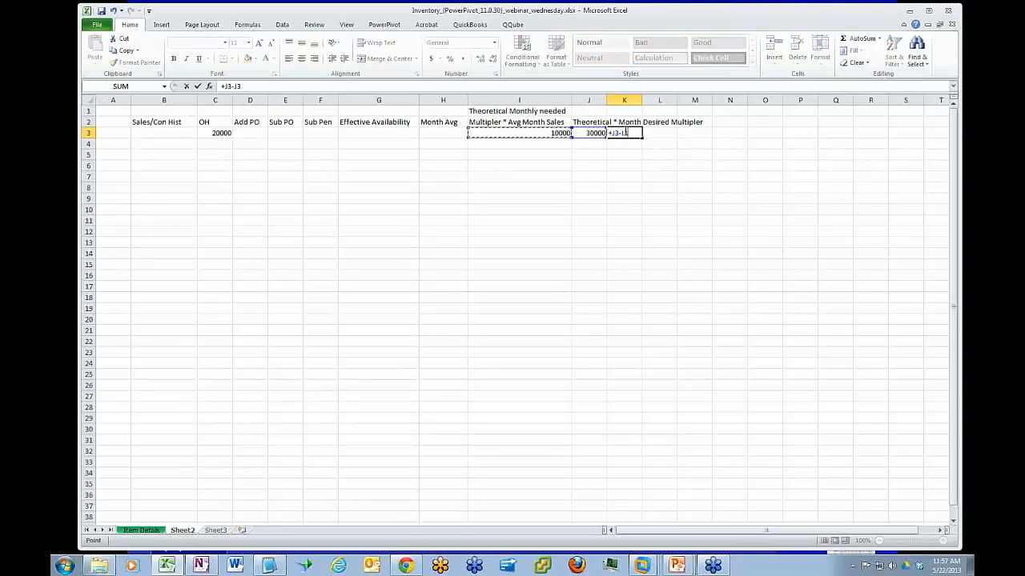
pyautogui.press('Left')
pyautogui.press('Left')
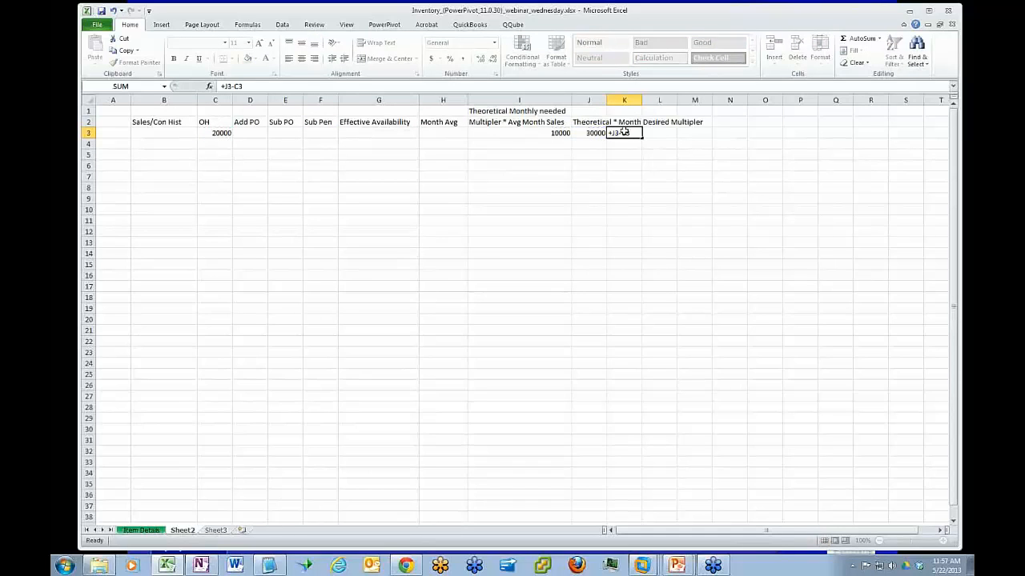
pyautogui.press('Return')
pyautogui.click(624, 132)
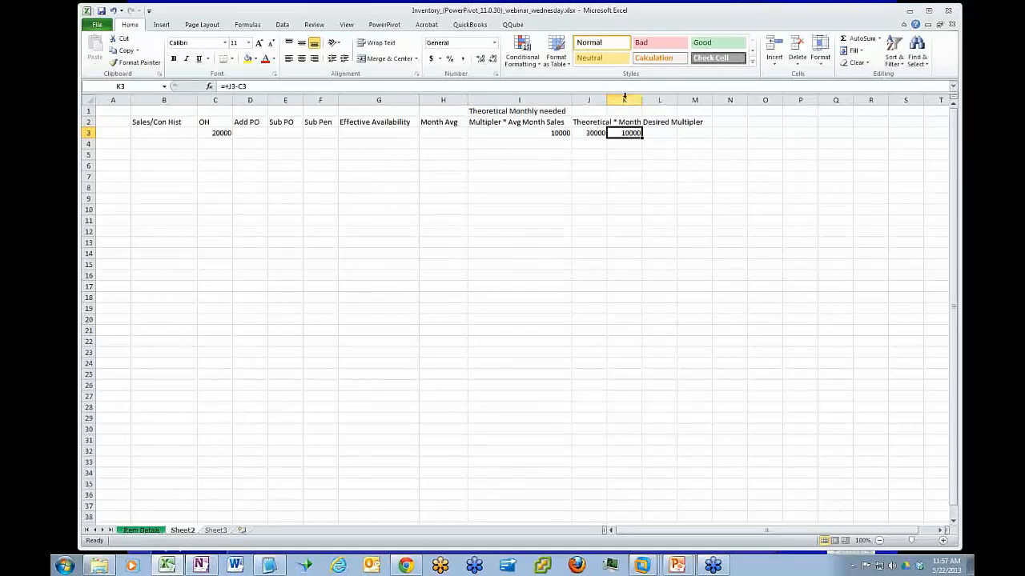
# Enter the heading "need to Order" in K2 and widen columns J and K to fit their headings
pyautogui.moveTo(606, 103); pyautogui.dragTo(701, 100)
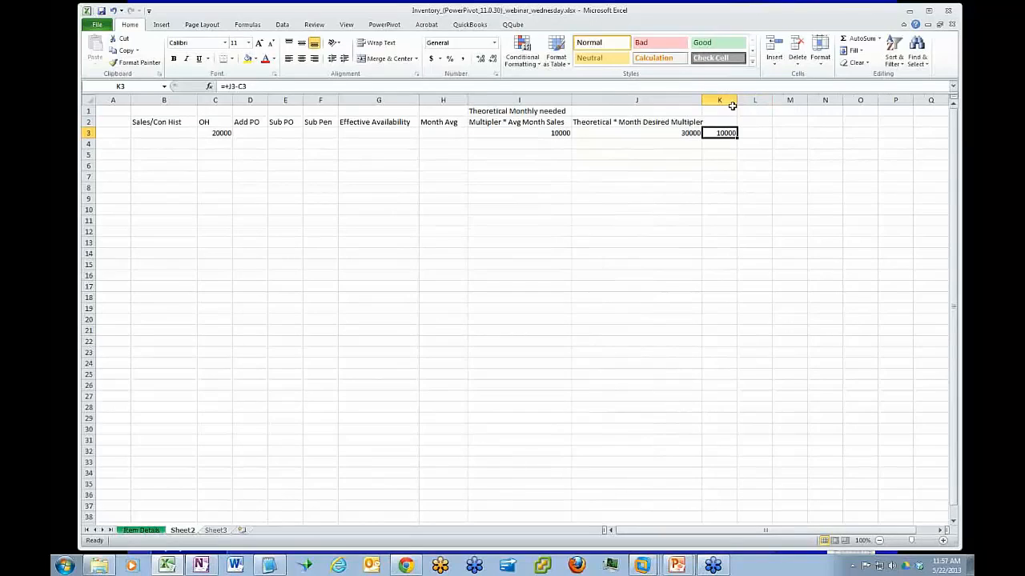
pyautogui.click(727, 121)
pyautogui.write('need t')
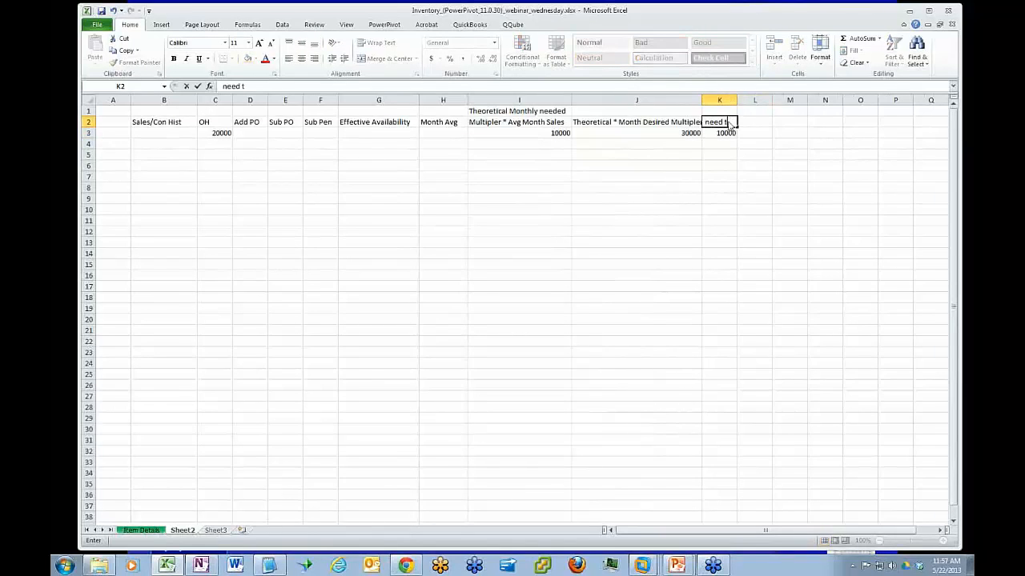
pyautogui.write('o Order')
pyautogui.press('Return')
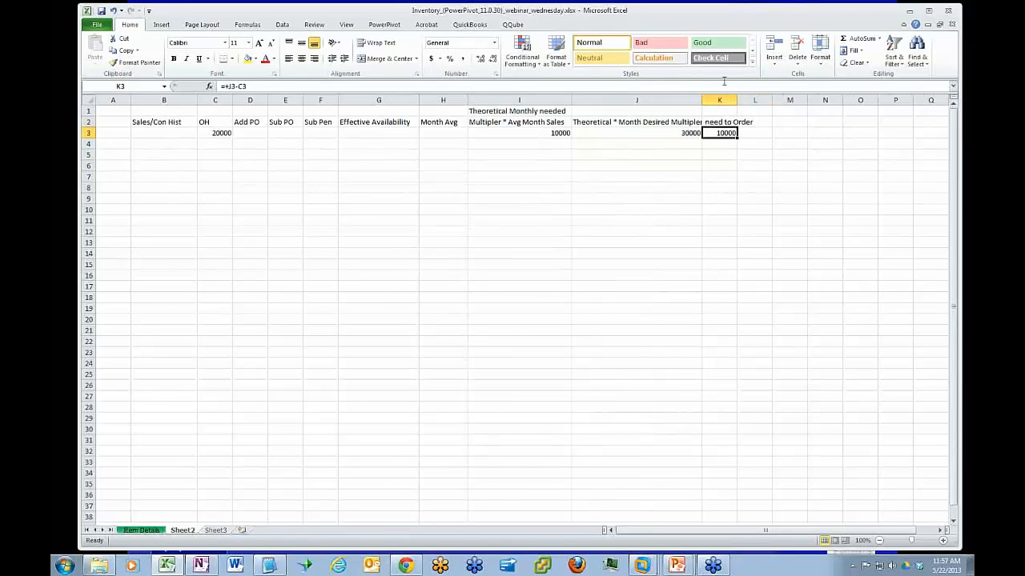
pyautogui.moveTo(737, 100); pyautogui.dragTo(772, 100)
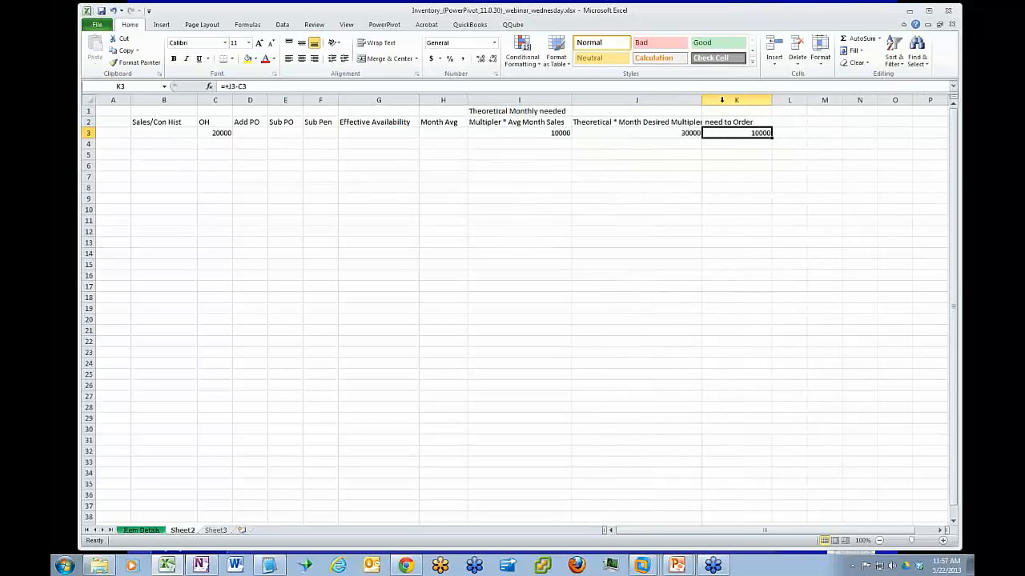
pyautogui.moveTo(705, 100); pyautogui.dragTo(712, 100)
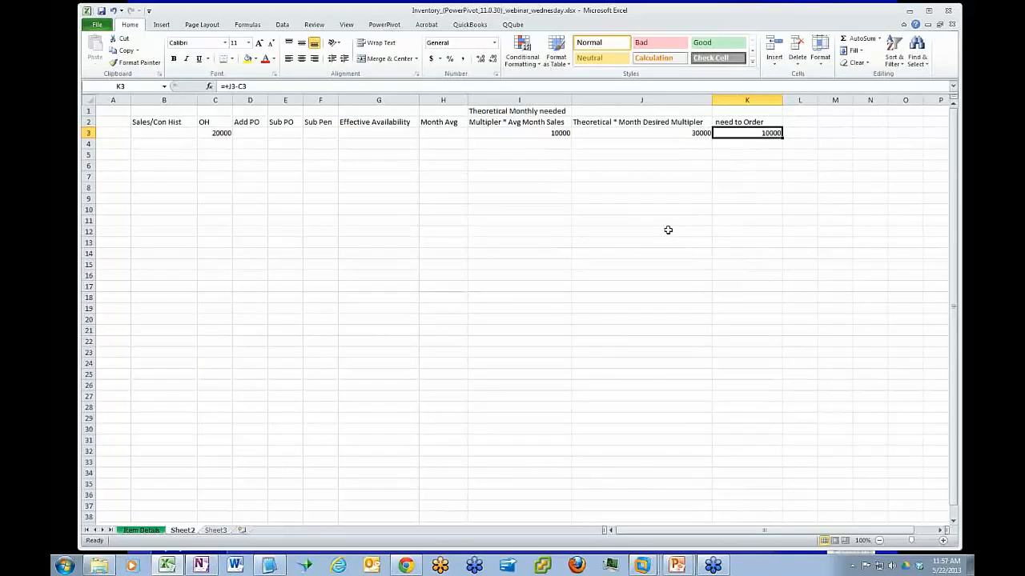
# Correct the "Sub PO" heading in E2 to "Sub SO"
pyautogui.click(160, 124)
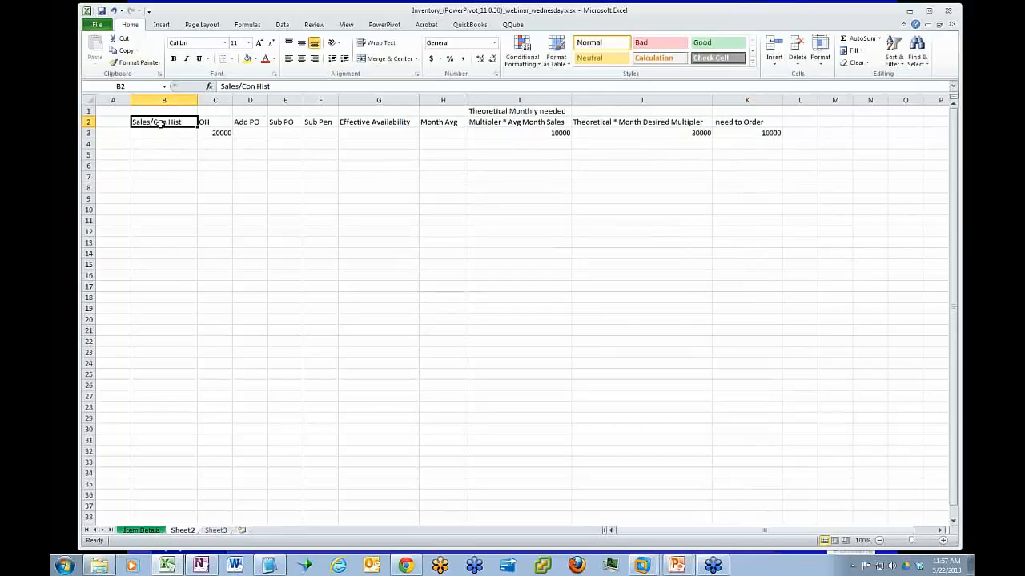
pyautogui.click(215, 121)
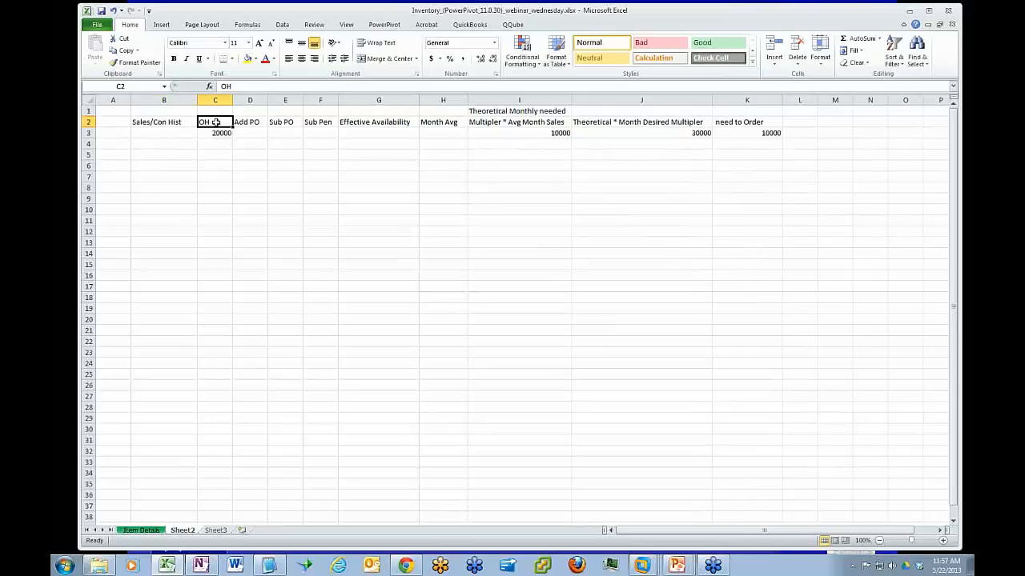
pyautogui.moveTo(248, 121); pyautogui.dragTo(319, 122)
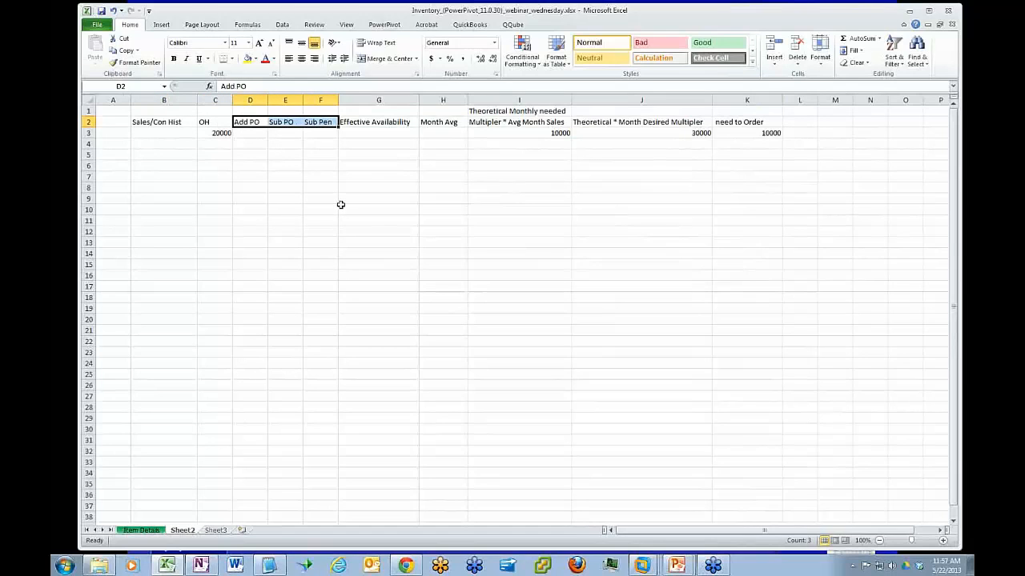
pyautogui.click(288, 122)
pyautogui.click(237, 86)
pyautogui.press('BackSpace')
pyautogui.write('S')
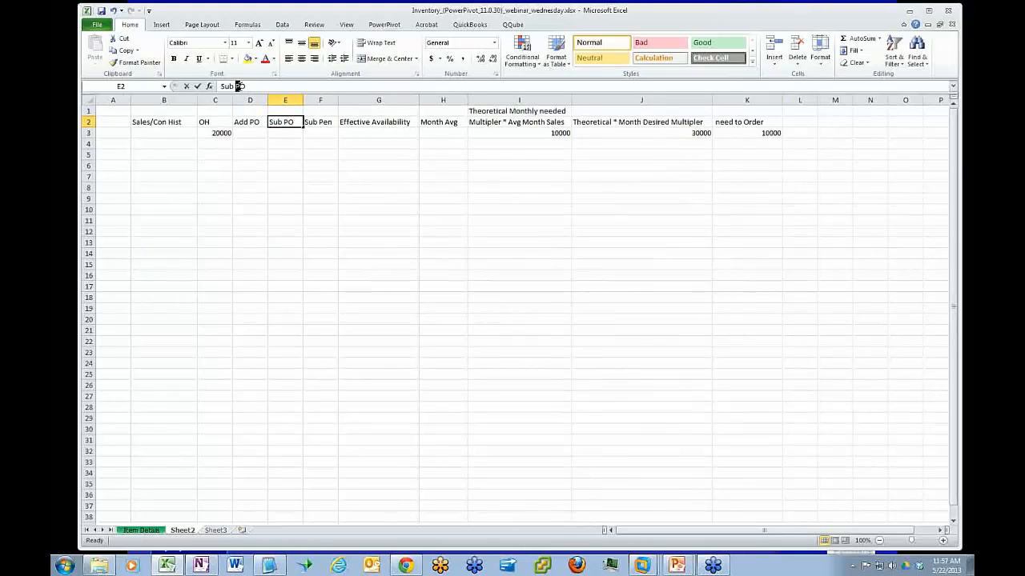
pyautogui.press('Return')
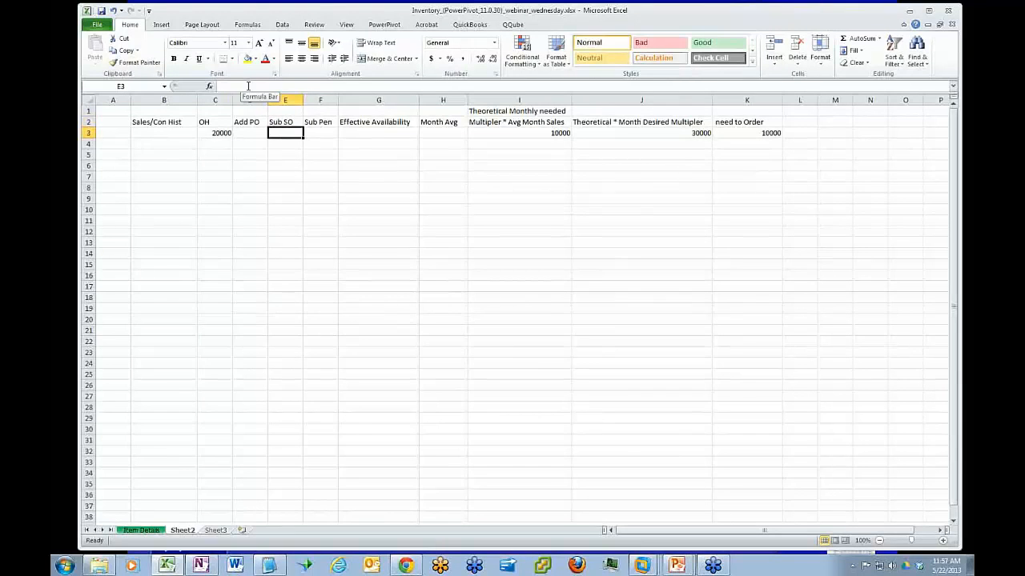
# Walk through the calculation columns from Sub Pen to need to Order, ending on the formula in K3
pyautogui.click(325, 125)
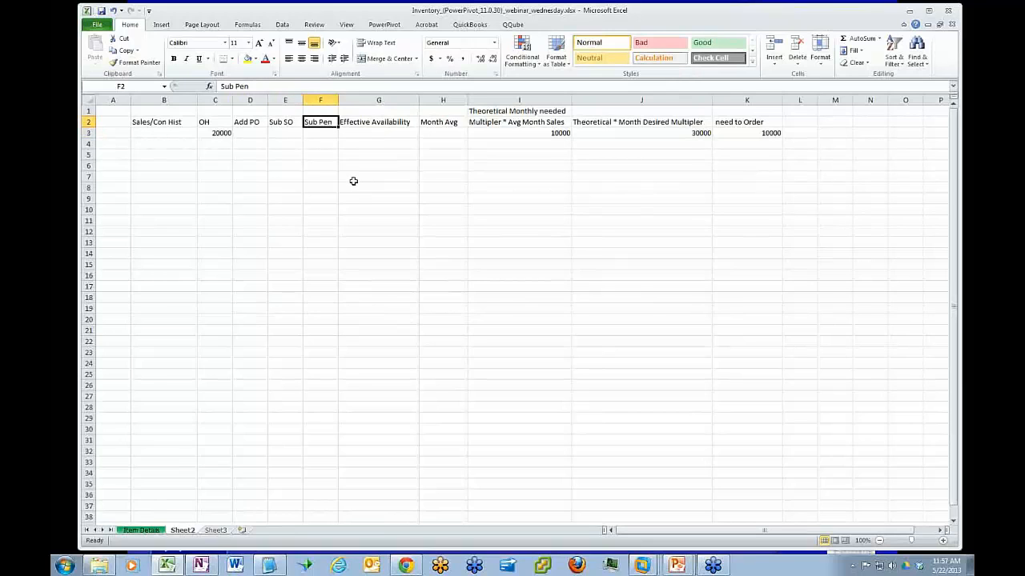
pyautogui.click(371, 130)
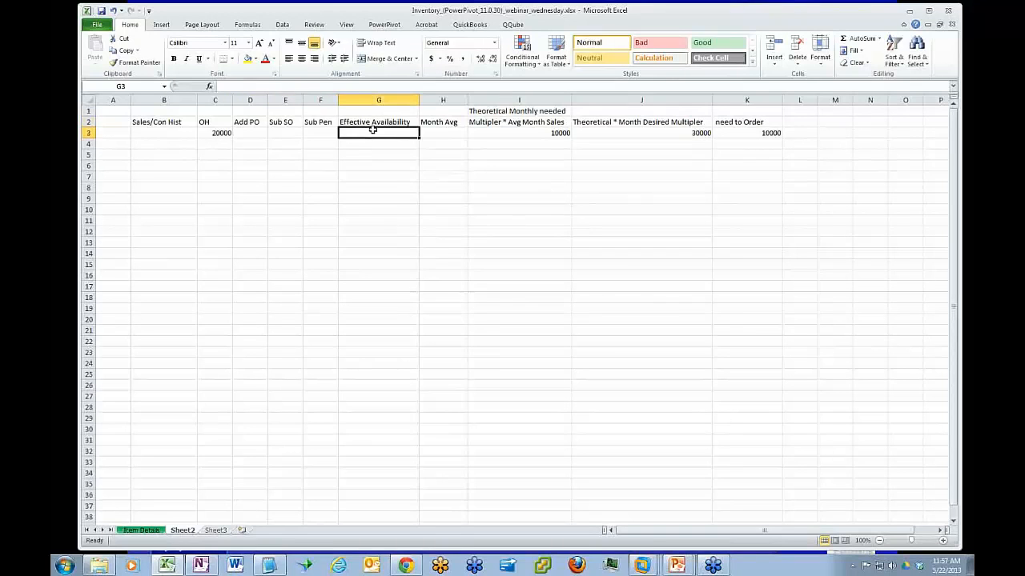
pyautogui.click(440, 130)
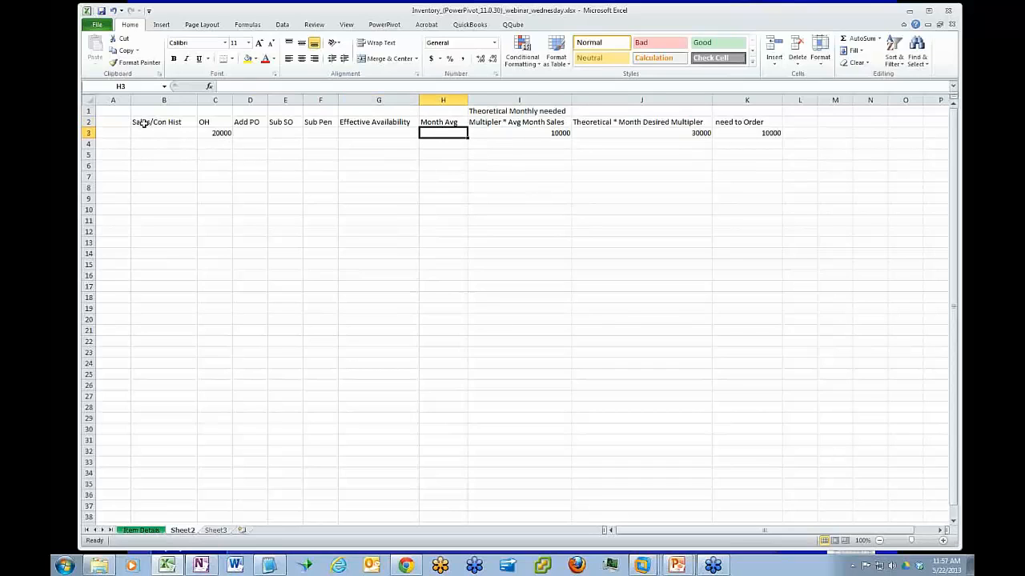
pyautogui.click(490, 132)
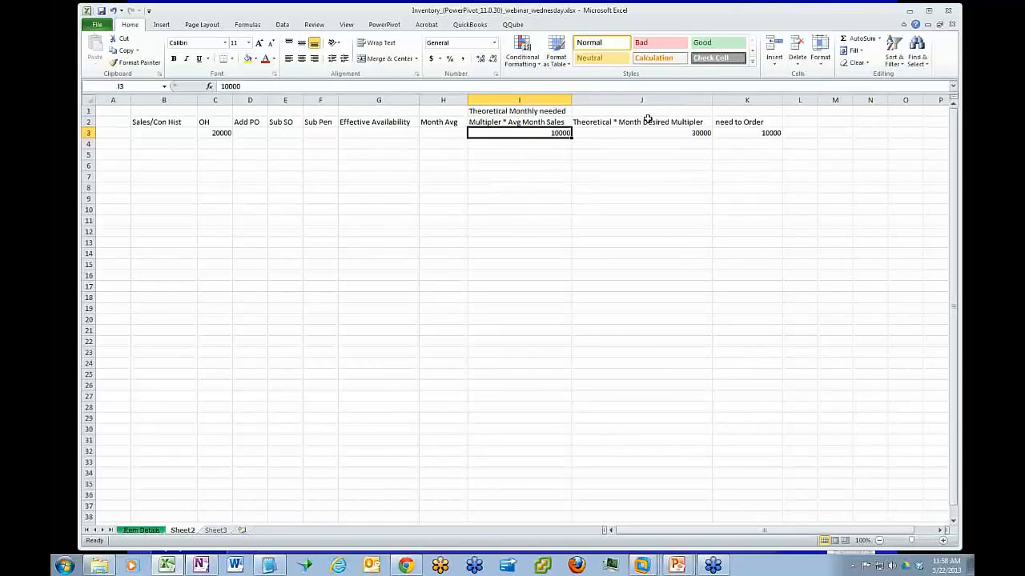
pyautogui.click(633, 133)
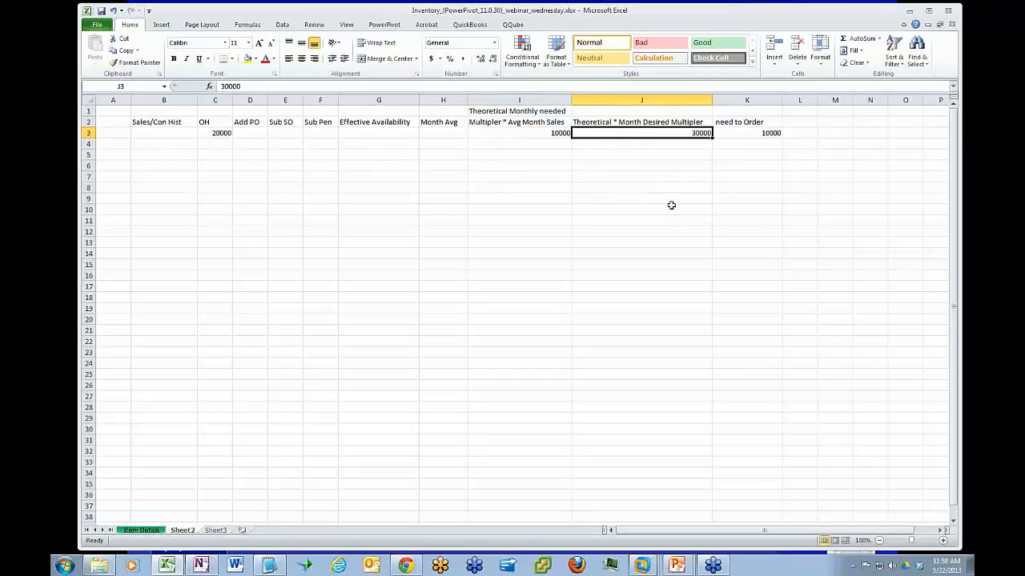
pyautogui.click(739, 133)
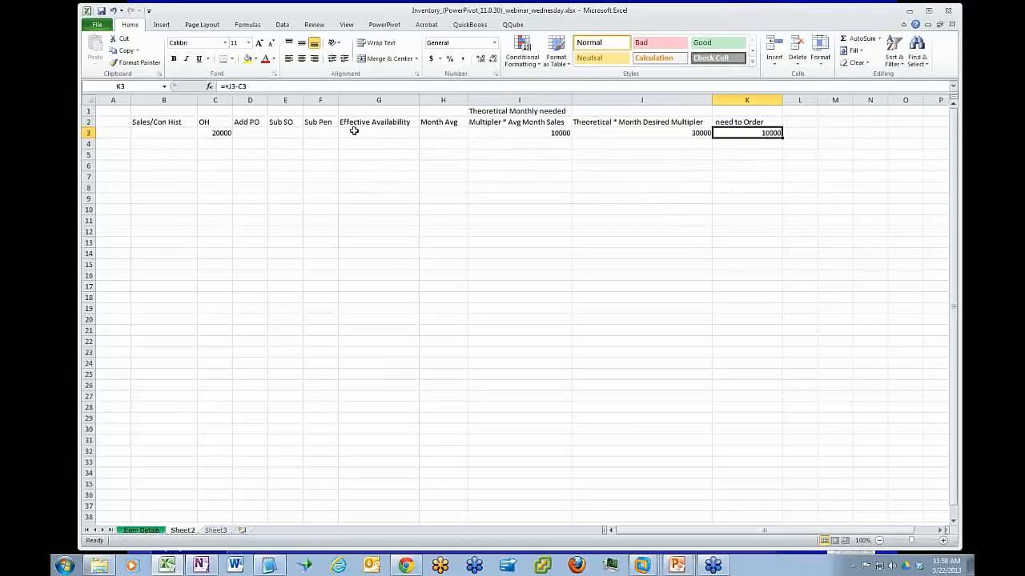
# Enter sample figures in row 3: 100 for Add PO, 100 for Sub SO and 20000 for Effective Availability
pyautogui.click(254, 134)
pyautogui.write('100')
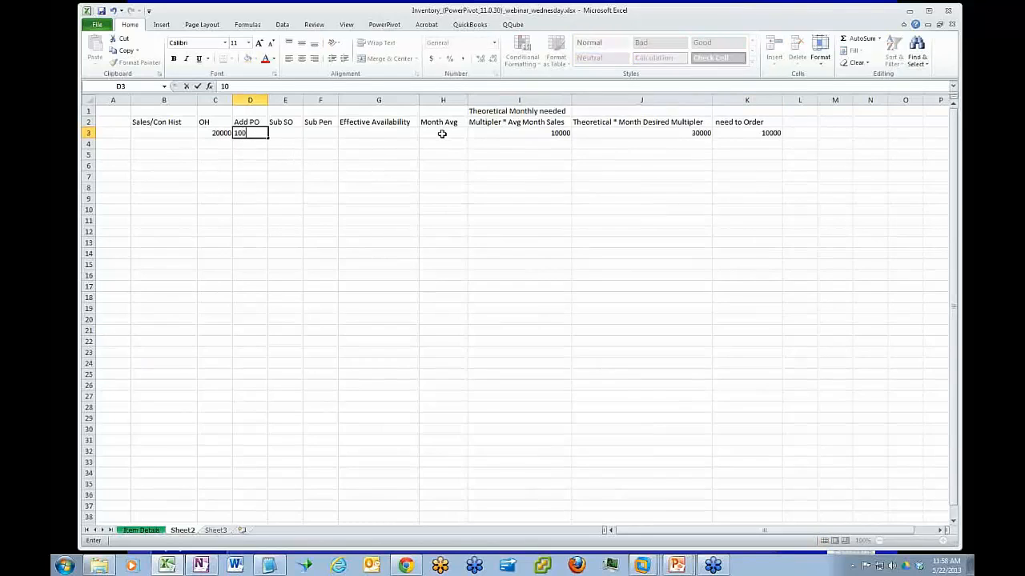
pyautogui.press('Tab')
pyautogui.write('1')
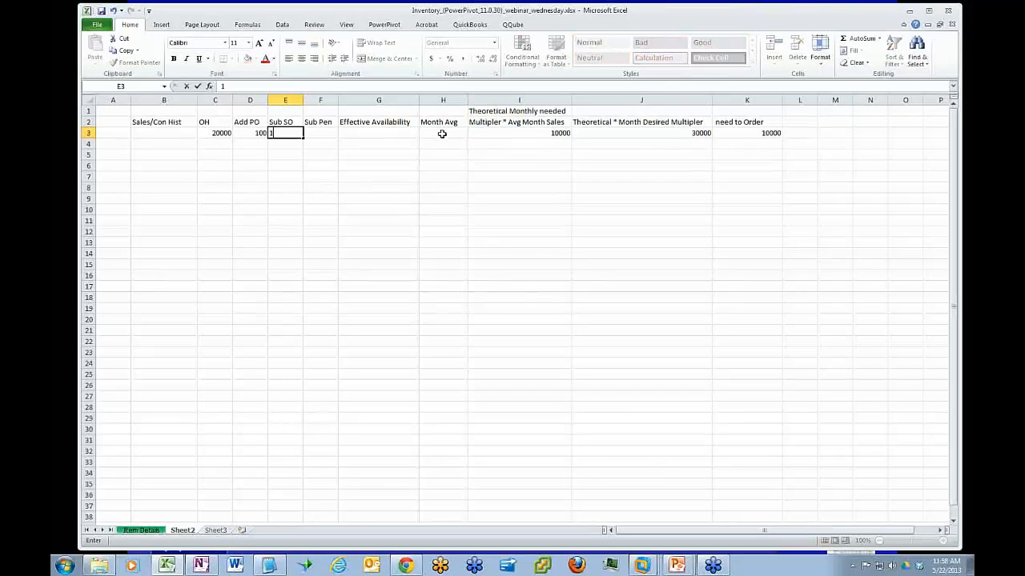
pyautogui.write('100')
pyautogui.press('Tab')
pyautogui.press('Tab')
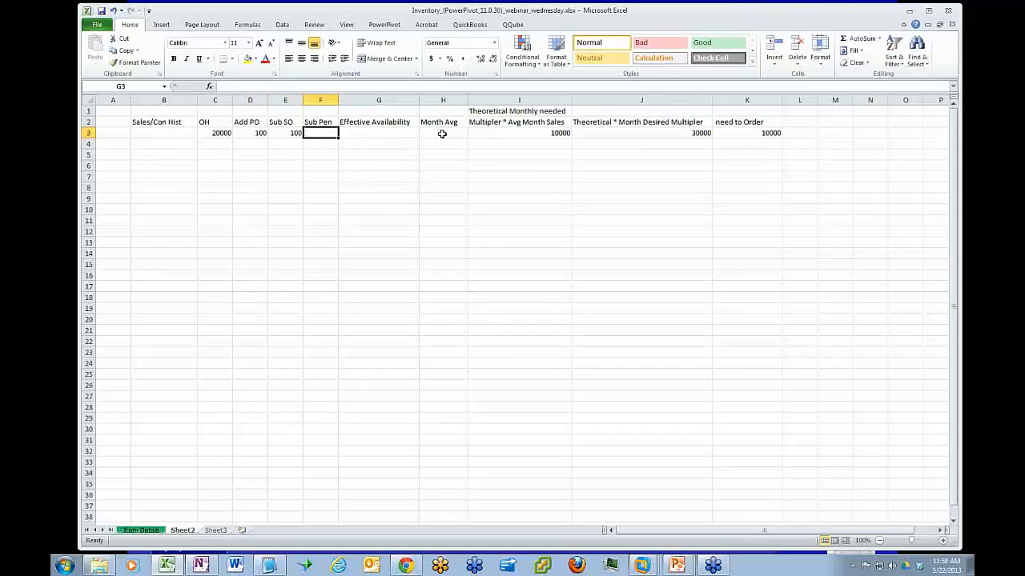
pyautogui.write('20000')
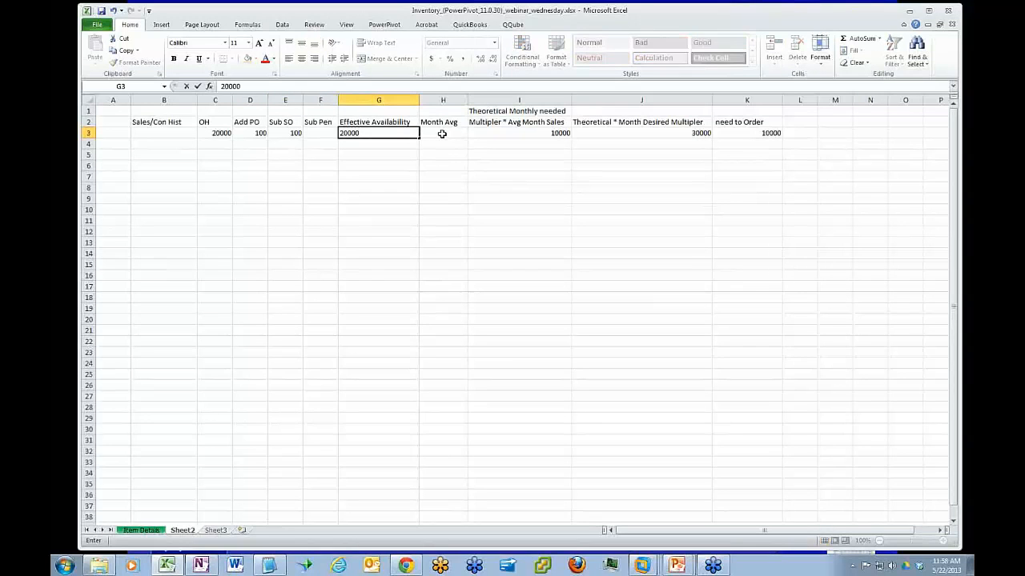
pyautogui.press('Tab')
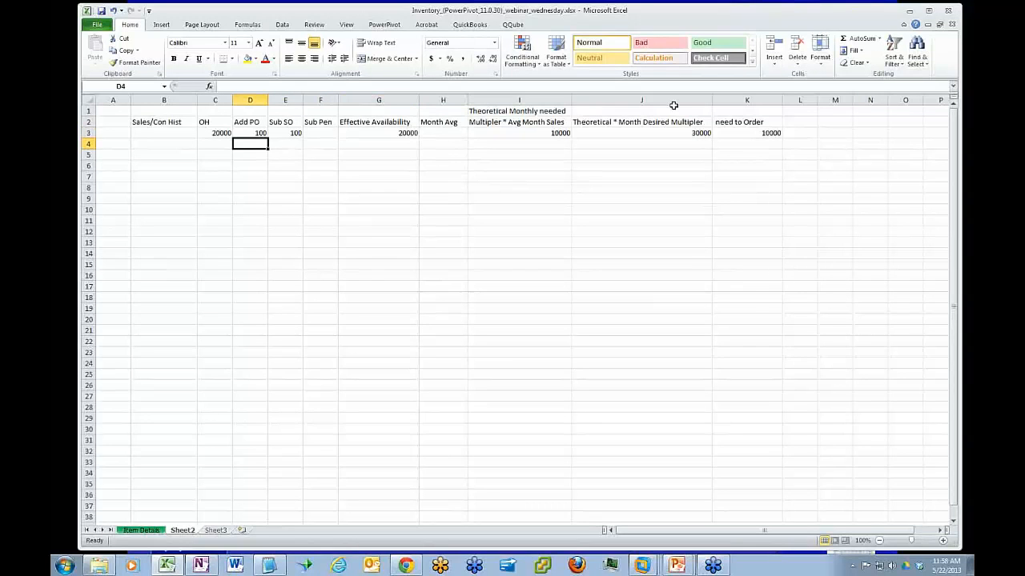
# Replace the need to Order formula in K3 with +J3-G3 to subtract effective availability from the theoretical requirement
pyautogui.click(740, 132)
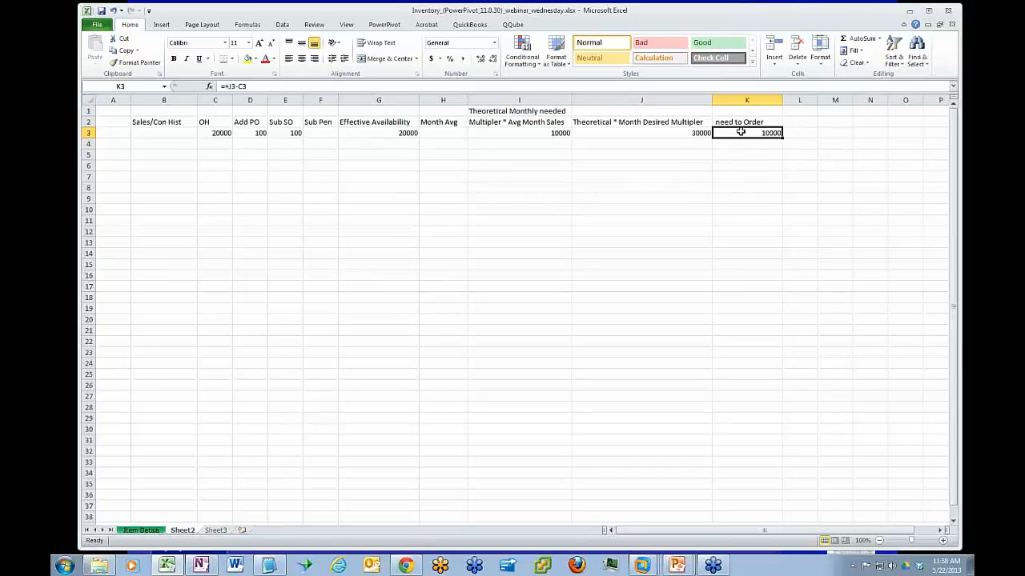
pyautogui.write('+')
pyautogui.press('Left')
pyautogui.write('-')
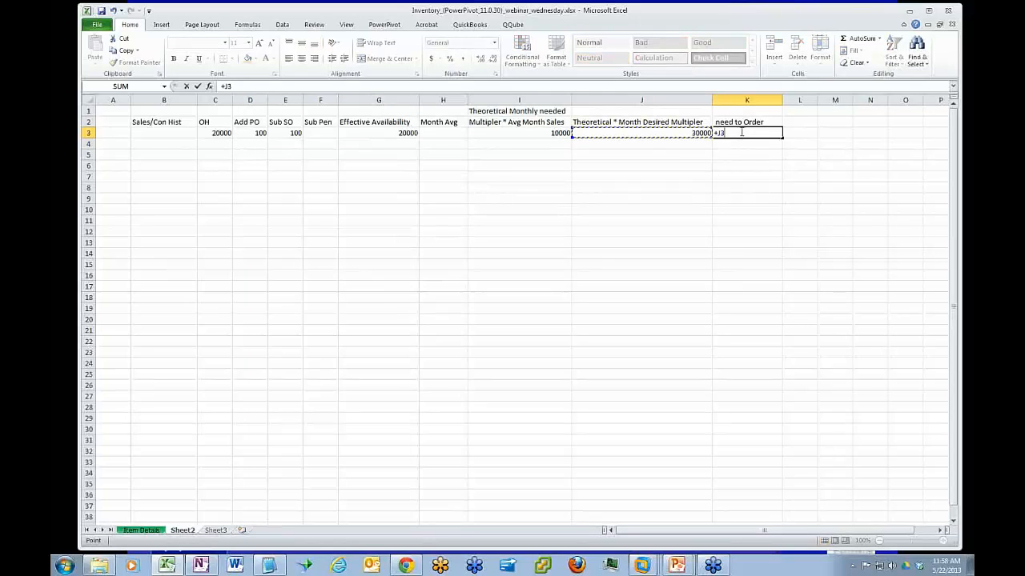
pyautogui.press('Left')
pyautogui.press('Left')
pyautogui.press('Left')
pyautogui.press('Left')
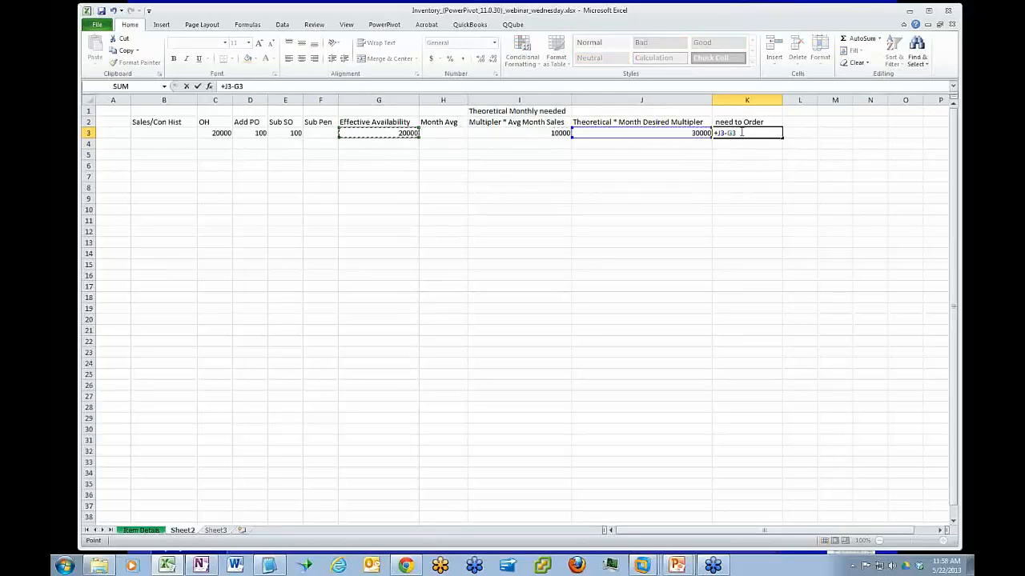
pyautogui.press('Return')
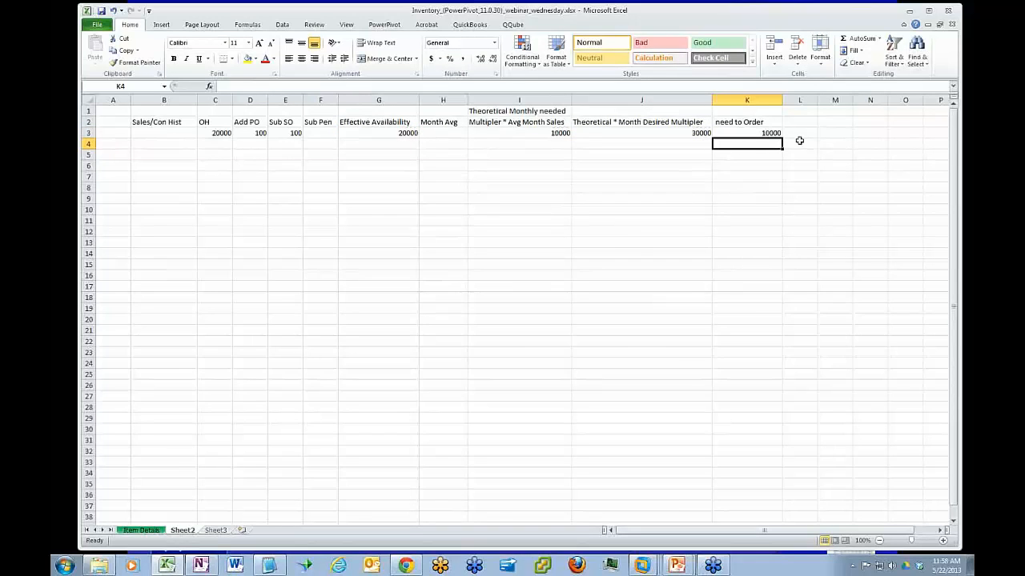
# Review the row 2 headings in calculation order, from sales history and OH through effective availability to need to Order
pyautogui.click(720, 132)
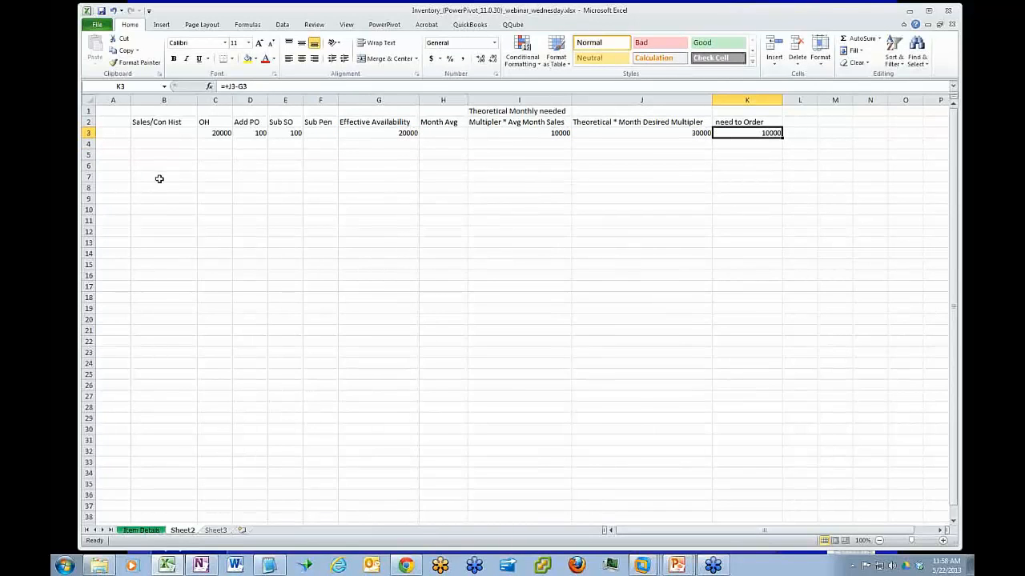
pyautogui.click(213, 121)
pyautogui.moveTo(238, 121); pyautogui.dragTo(328, 122)
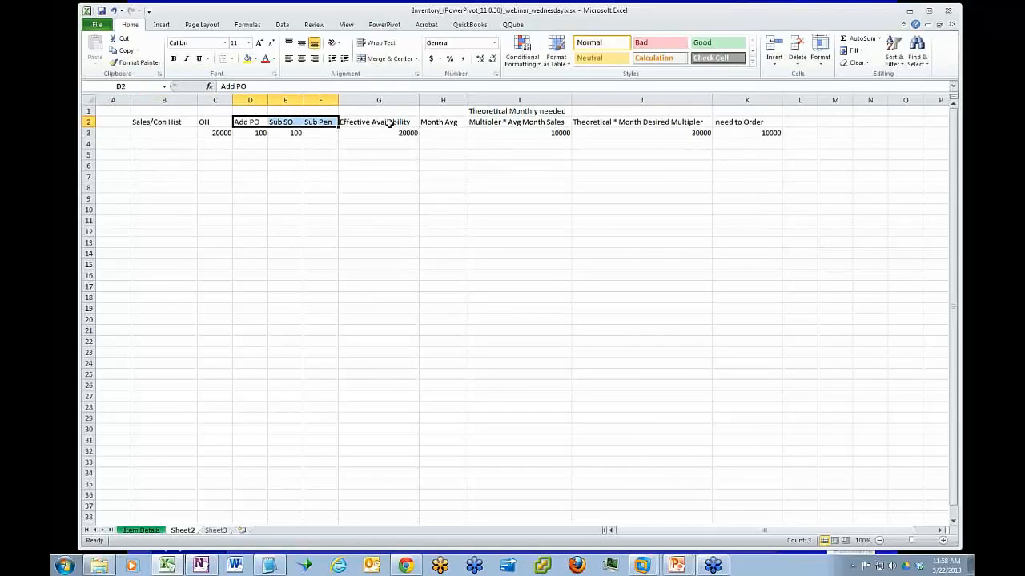
pyautogui.click(393, 121)
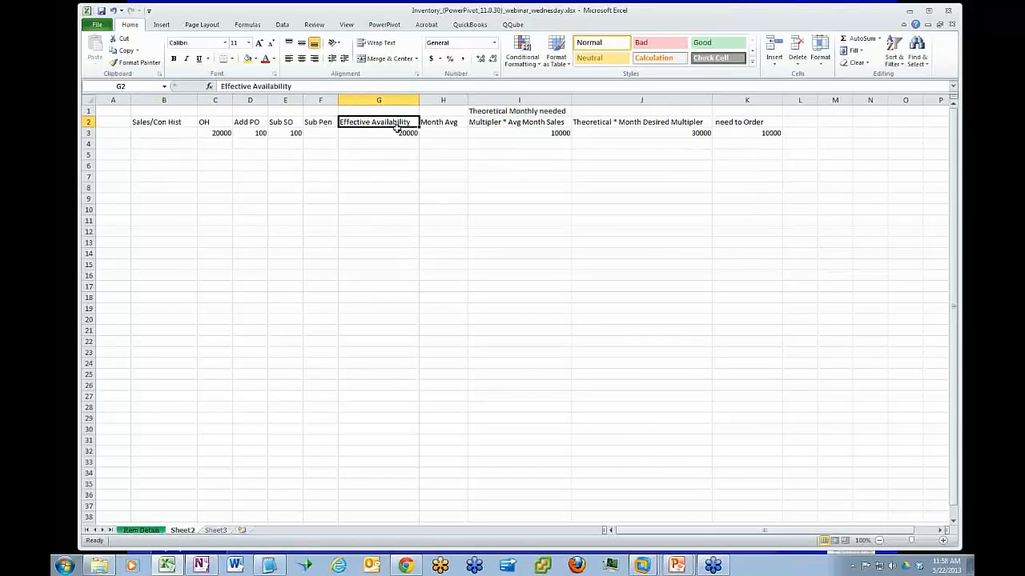
pyautogui.click(441, 123)
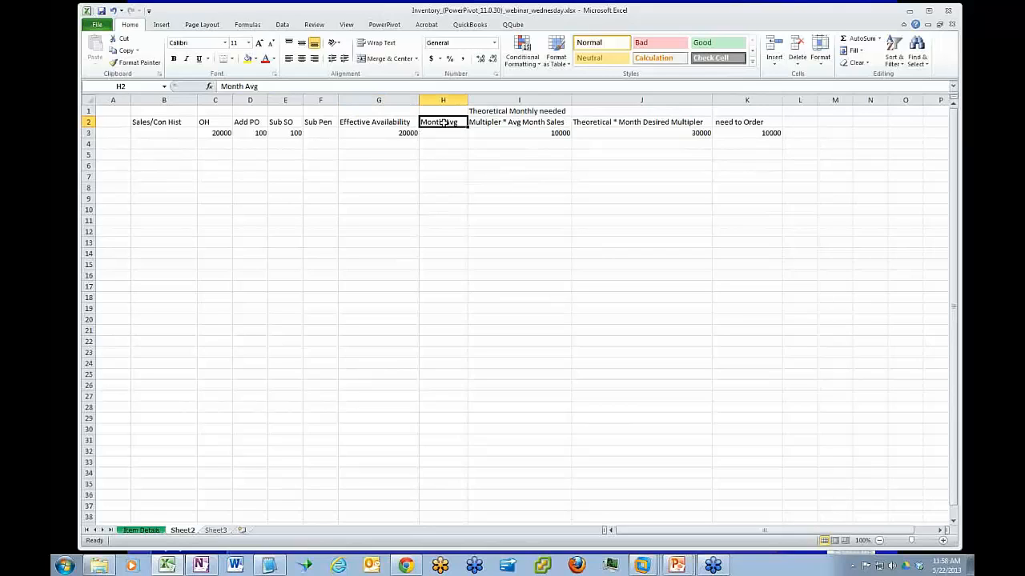
pyautogui.click(499, 122)
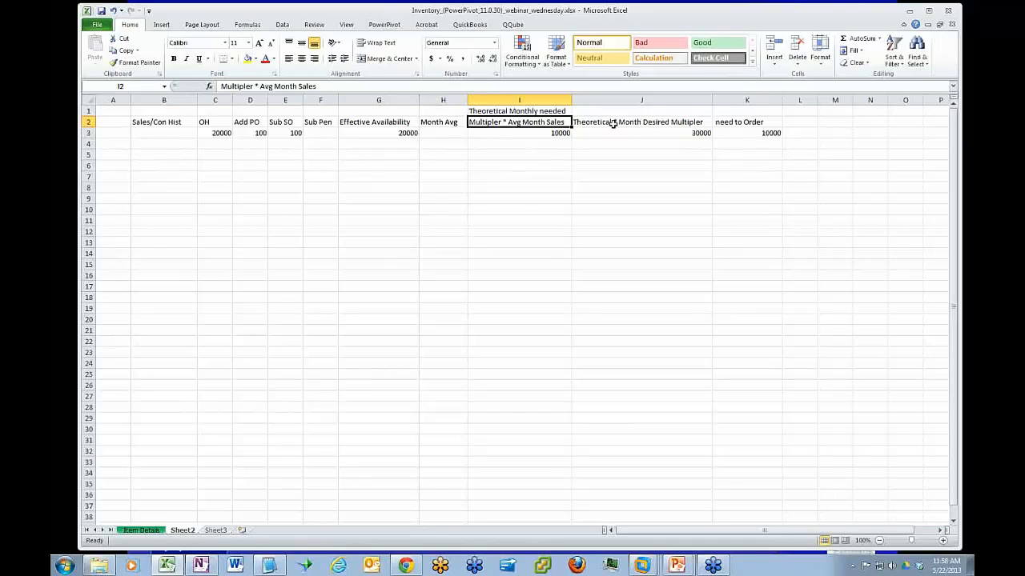
pyautogui.click(629, 123)
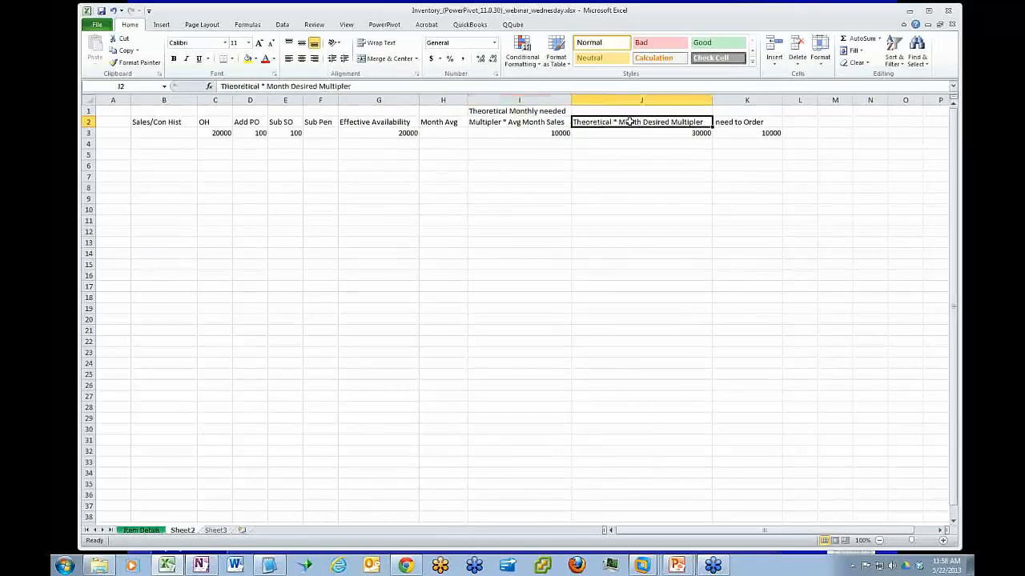
pyautogui.click(742, 122)
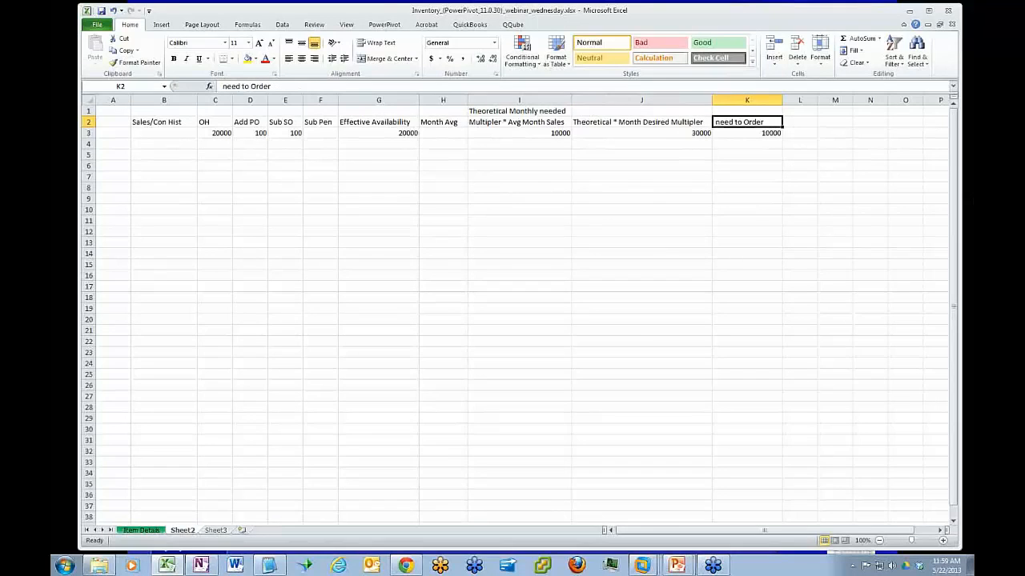
pyautogui.hotkey('alt', 'Tab')
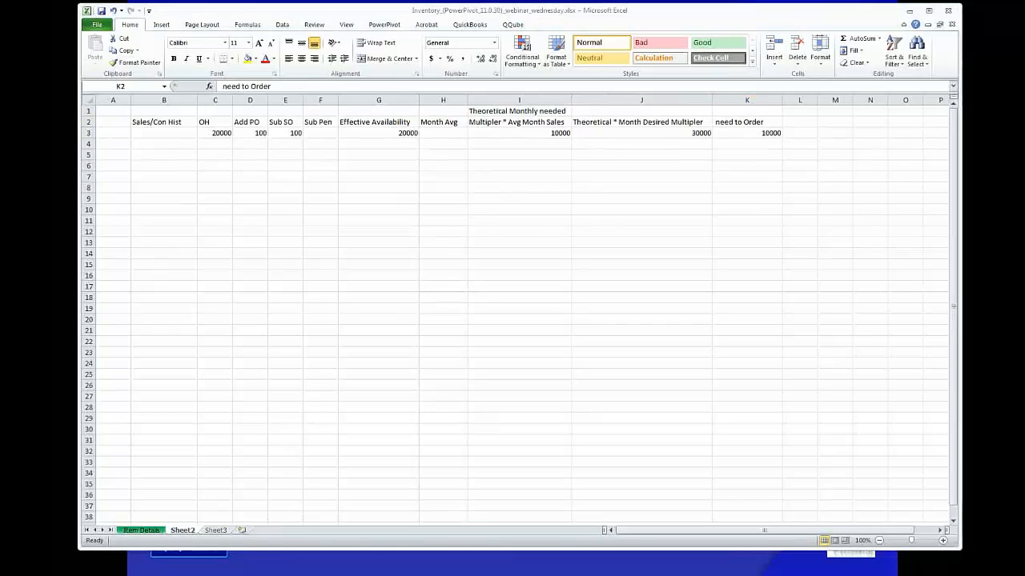
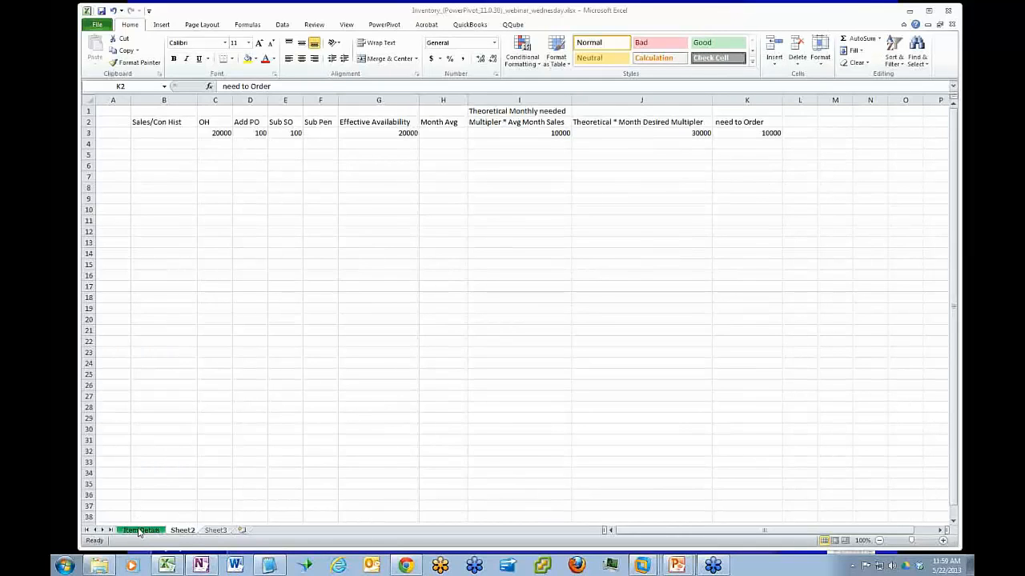
# On the Item Details sheet, remove the consumption quantity sum from the PivotTable values and Inventory Document Type from its row labels
pyautogui.click(148, 531)
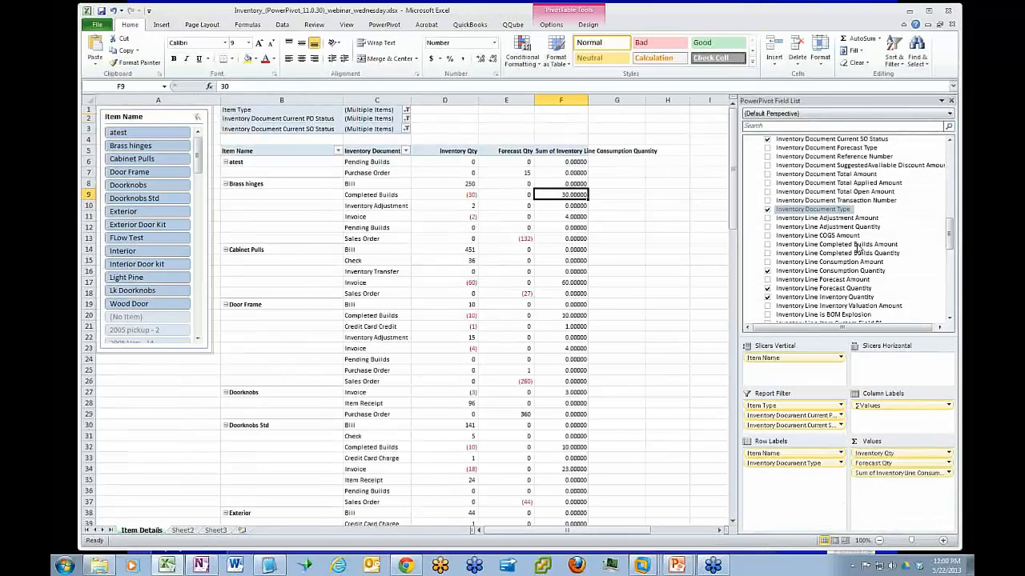
pyautogui.moveTo(902, 473); pyautogui.dragTo(921, 280)
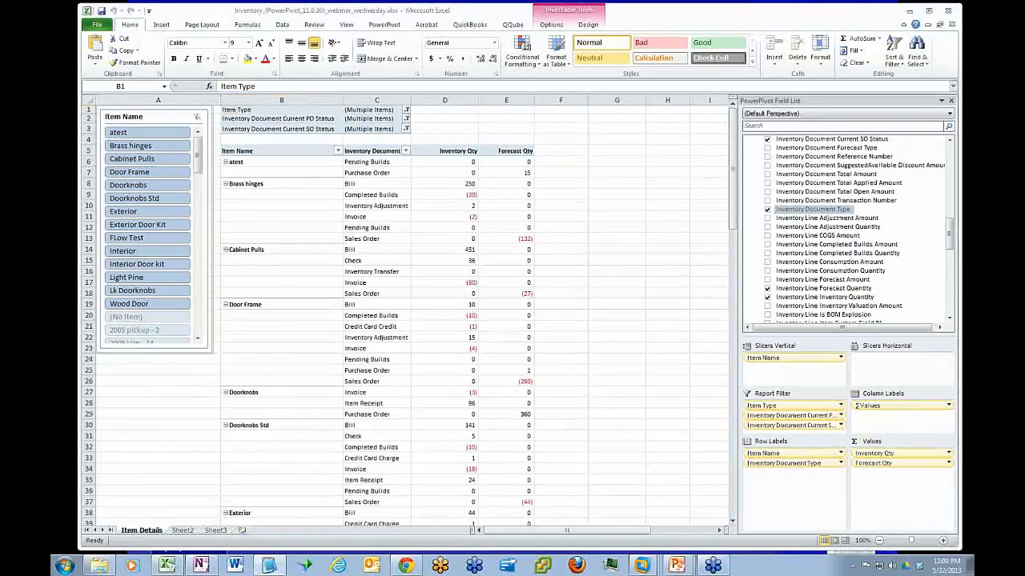
pyautogui.click(454, 163)
pyautogui.click(453, 163)
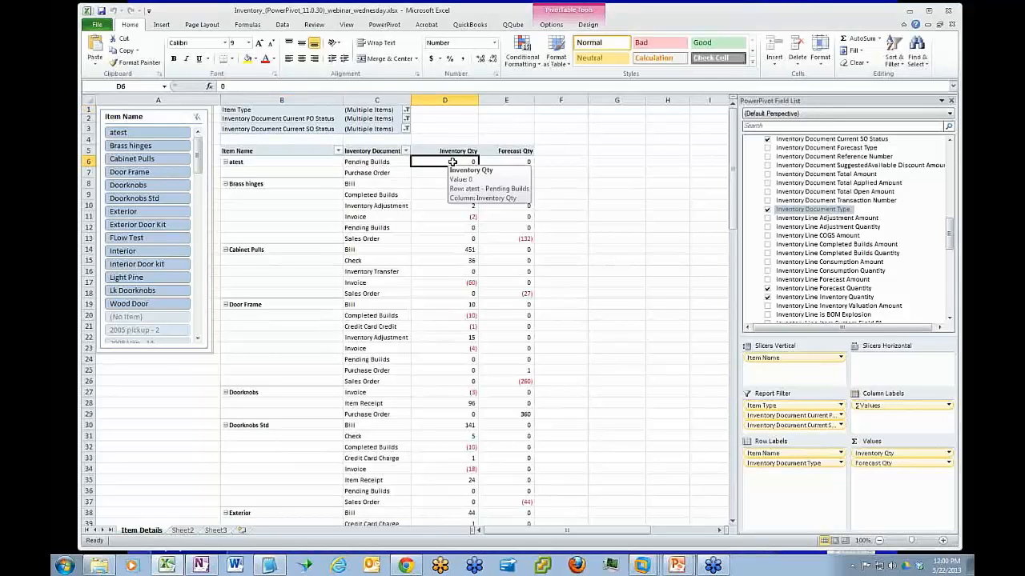
pyautogui.click(503, 162)
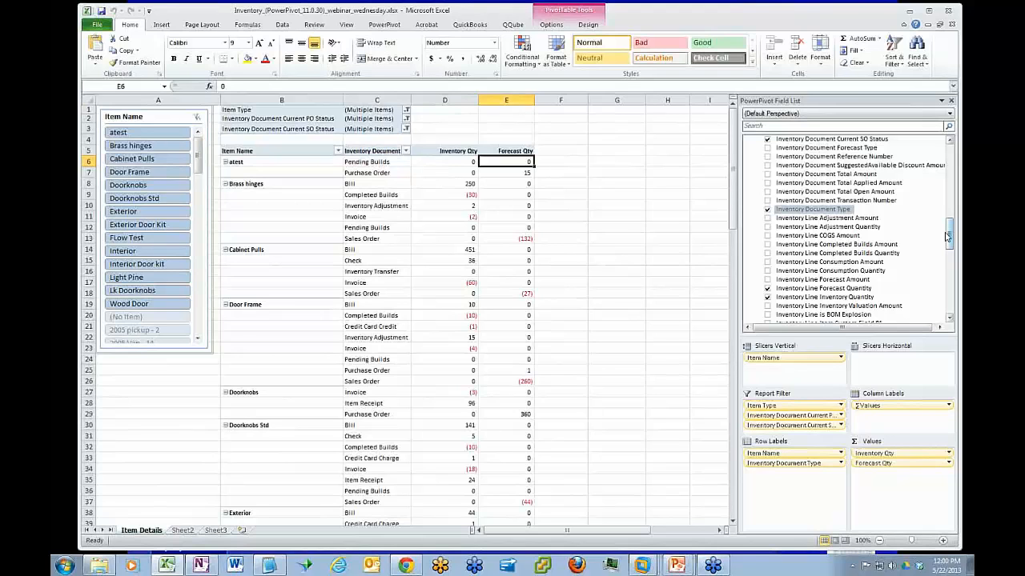
pyautogui.click(558, 161)
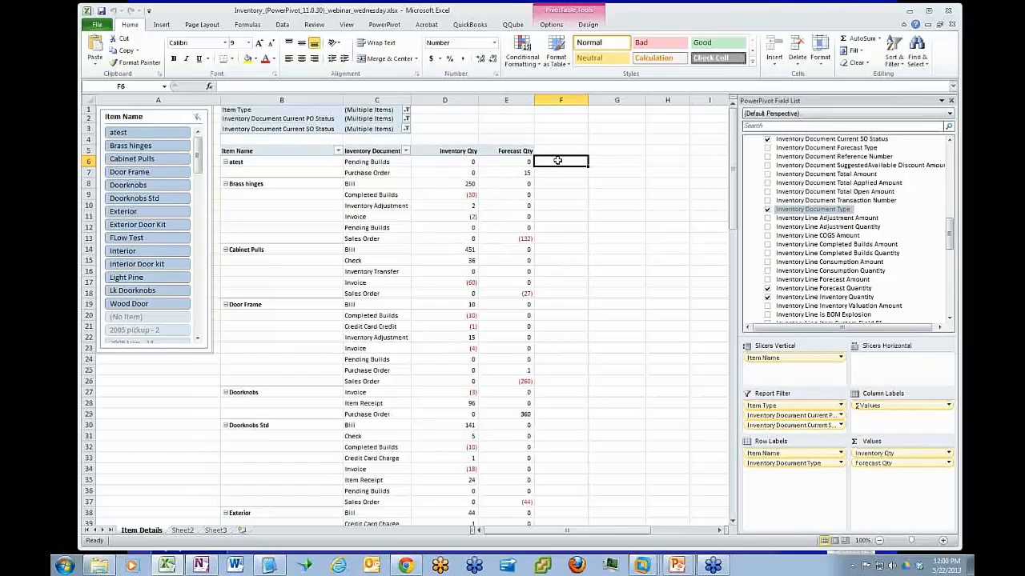
pyautogui.click(503, 163)
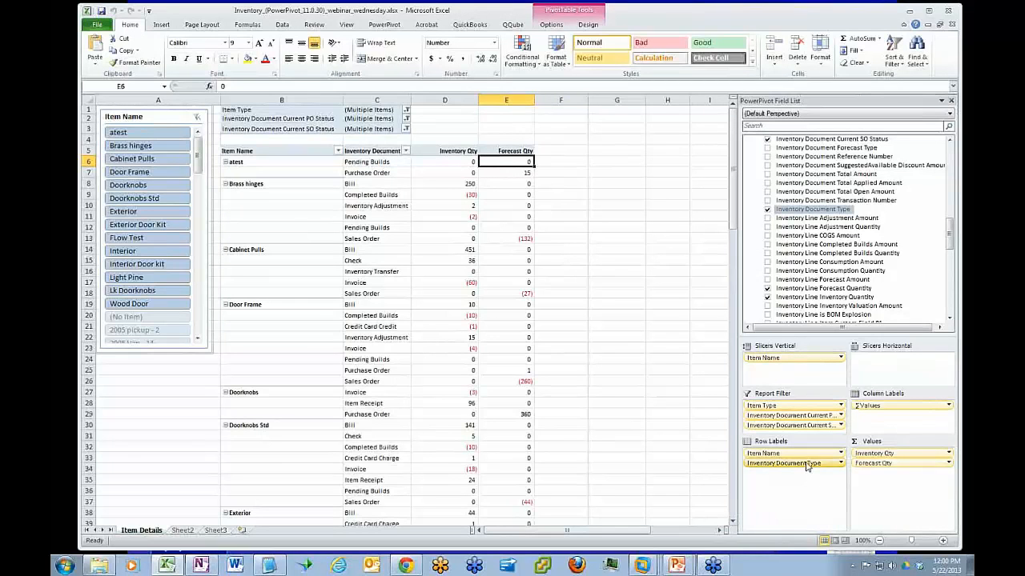
pyautogui.moveTo(829, 392); pyautogui.dragTo(852, 258)
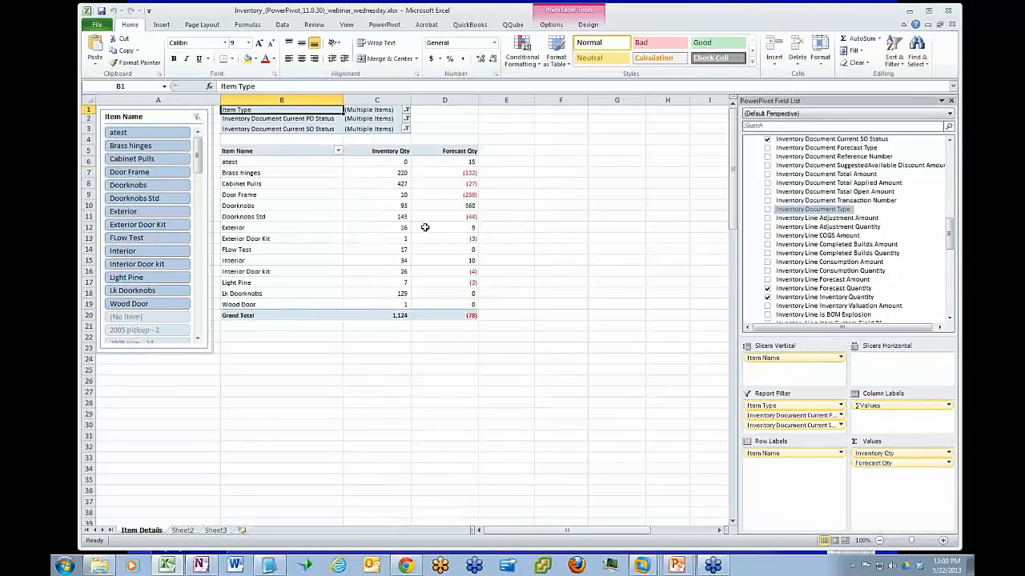
pyautogui.click(454, 161)
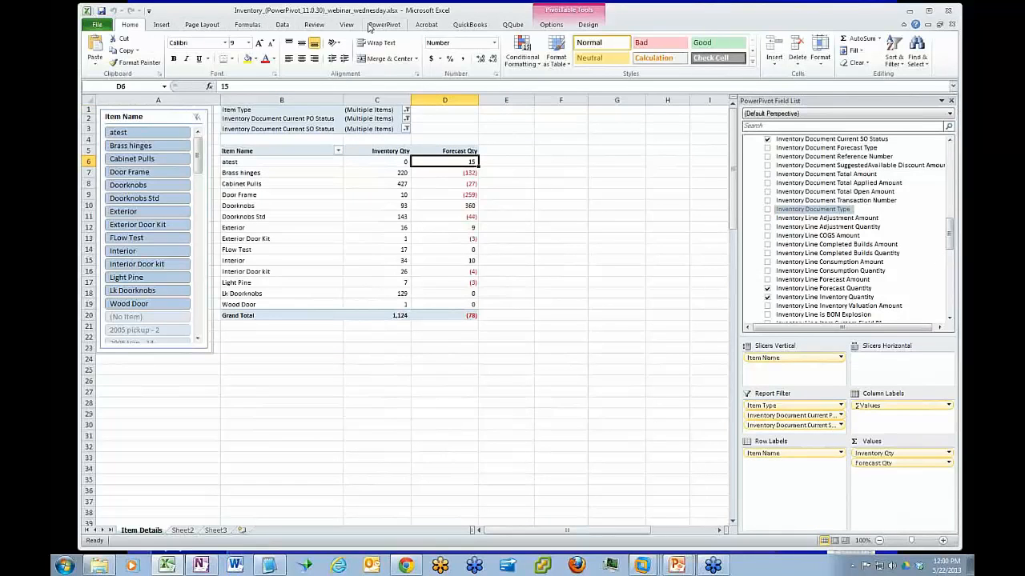
pyautogui.click(386, 25)
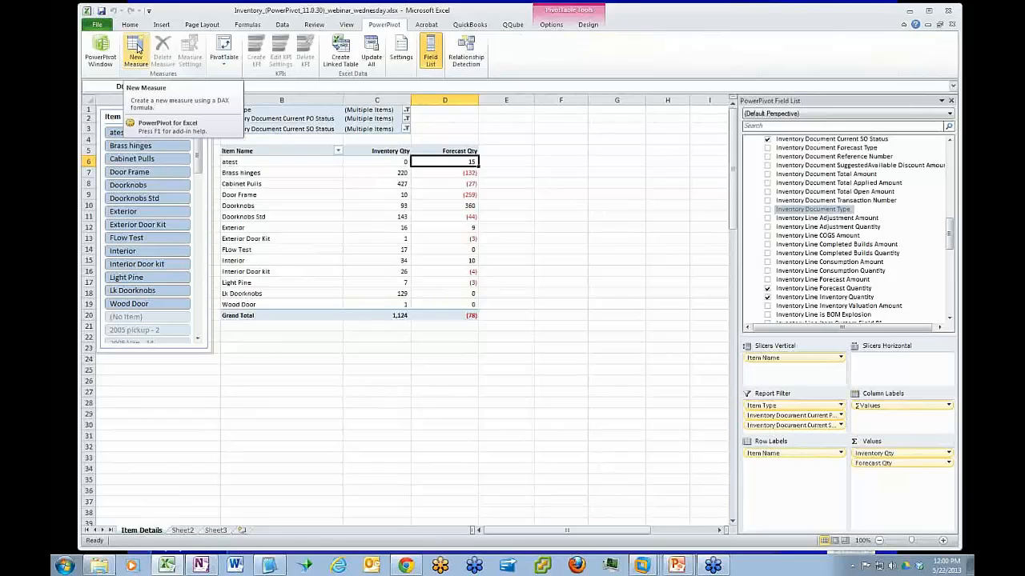
pyautogui.click(136, 48)
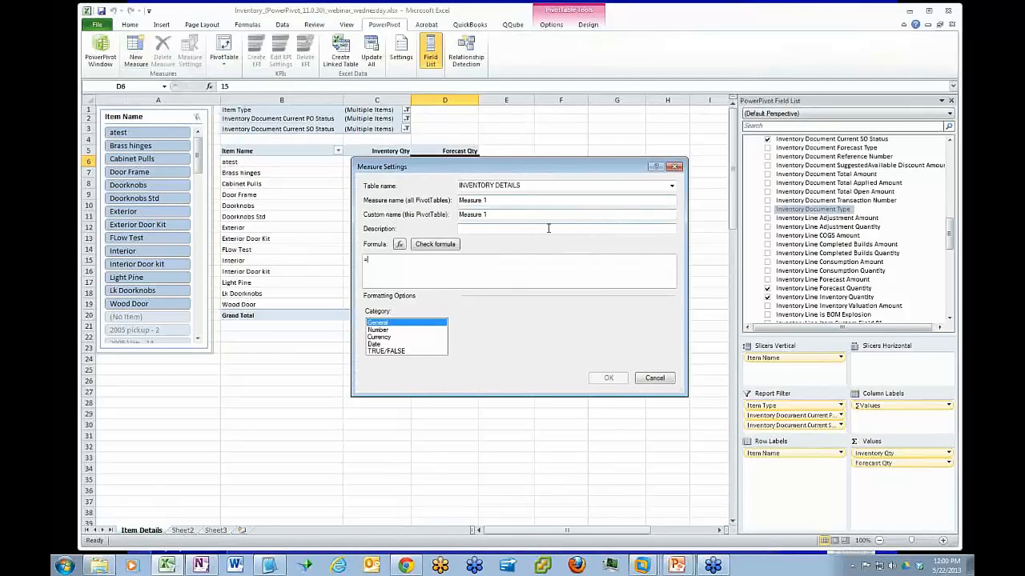
pyautogui.moveTo(510, 168); pyautogui.dragTo(519, 200)
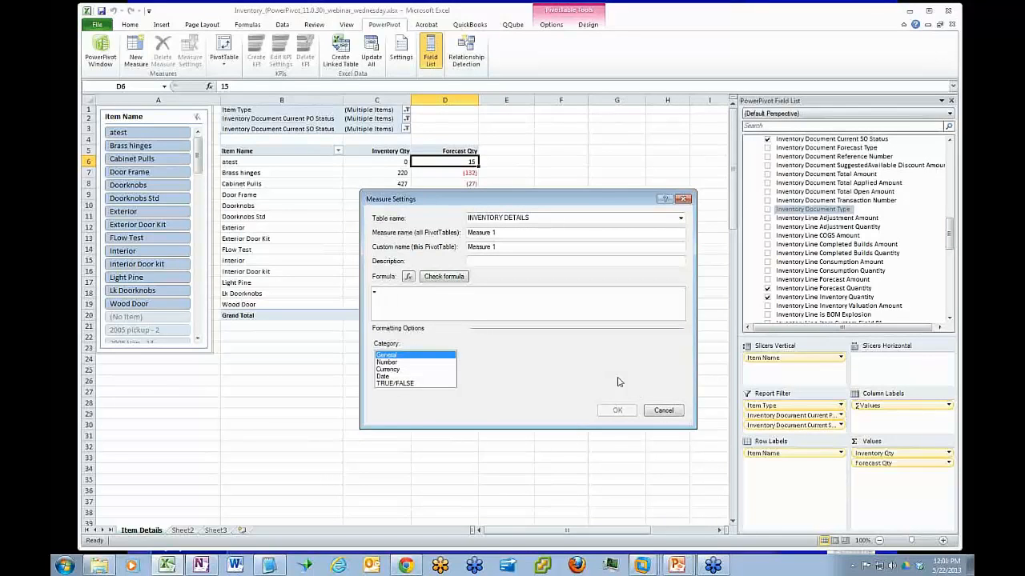
pyautogui.click(663, 409)
pyautogui.click(556, 161)
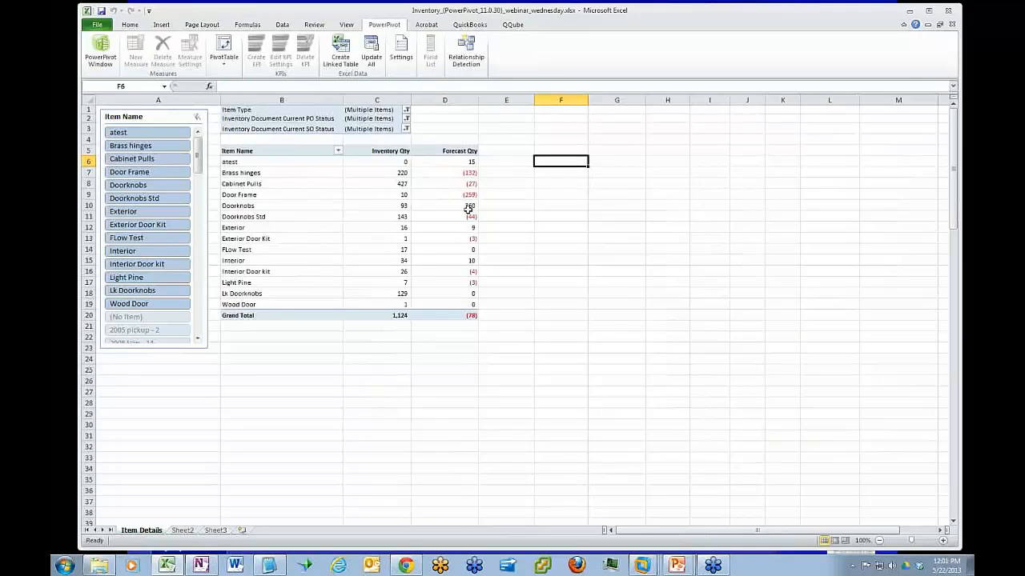
pyautogui.click(552, 182)
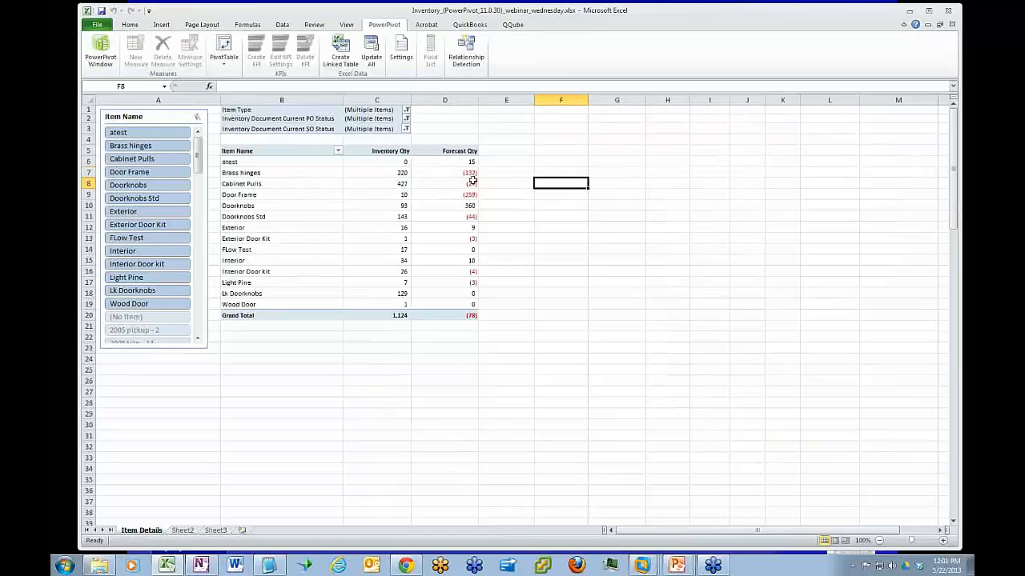
# Try to set up a new measure named Sales History in the INVENTORY DETAILS table
pyautogui.click(252, 185)
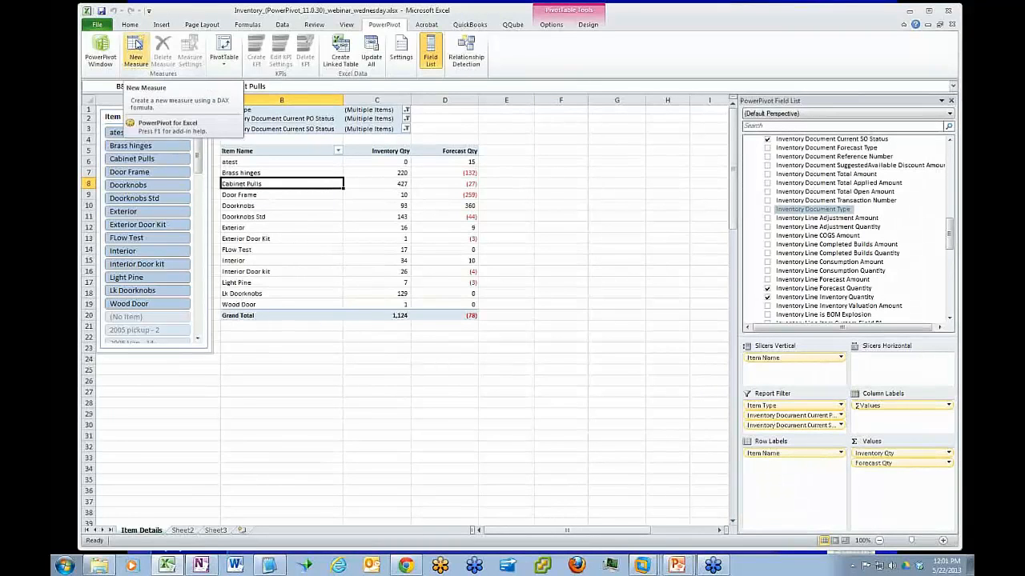
pyautogui.click(136, 45)
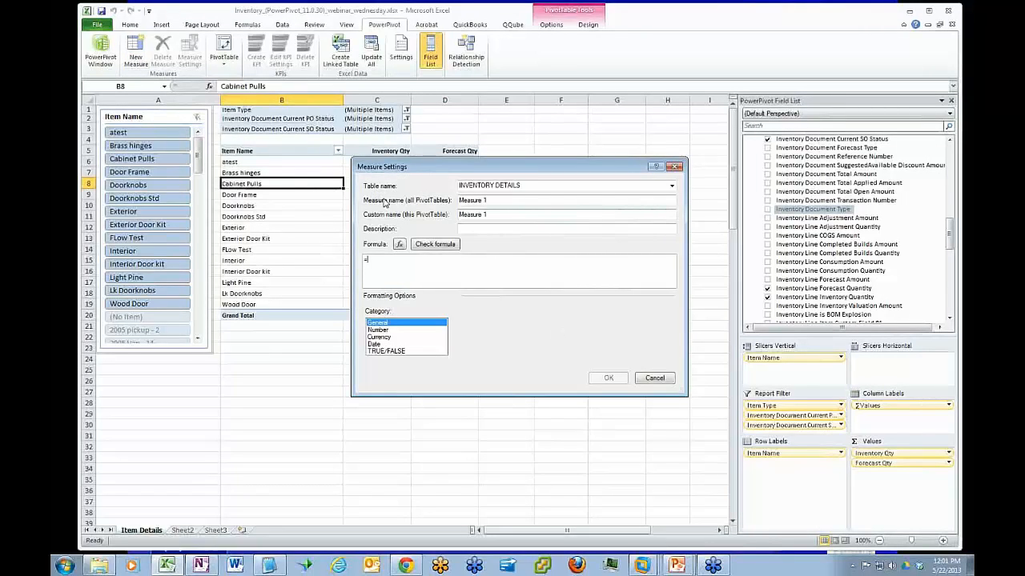
pyautogui.click(672, 187)
pyautogui.click(673, 186)
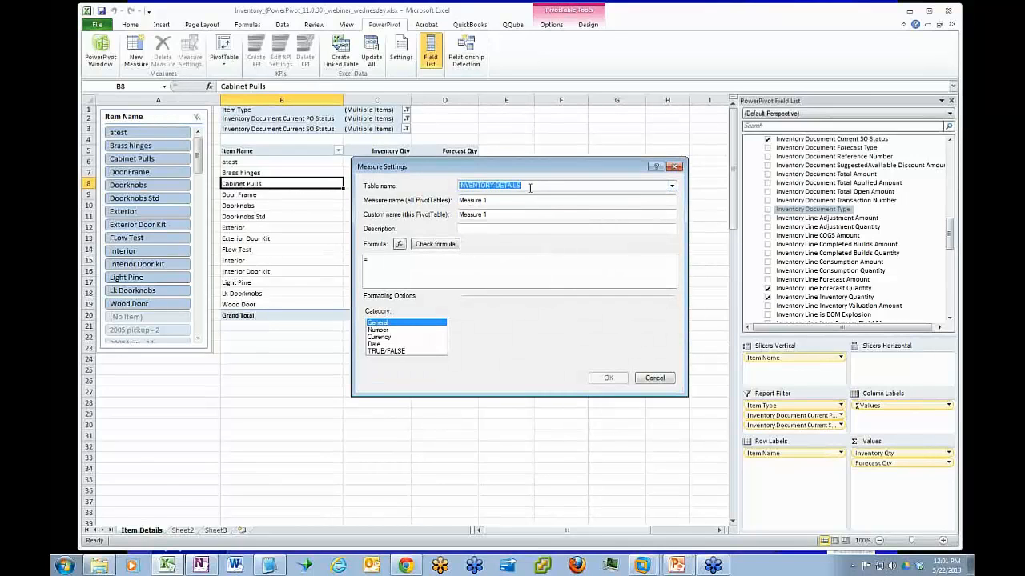
pyautogui.moveTo(508, 200); pyautogui.dragTo(419, 204)
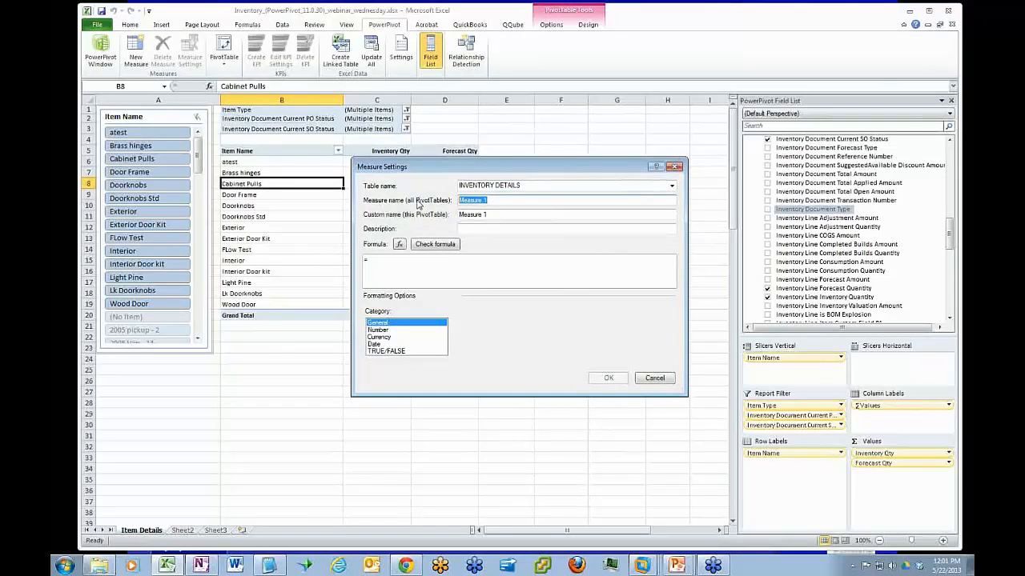
pyautogui.write('Sales History')
pyautogui.click(478, 229)
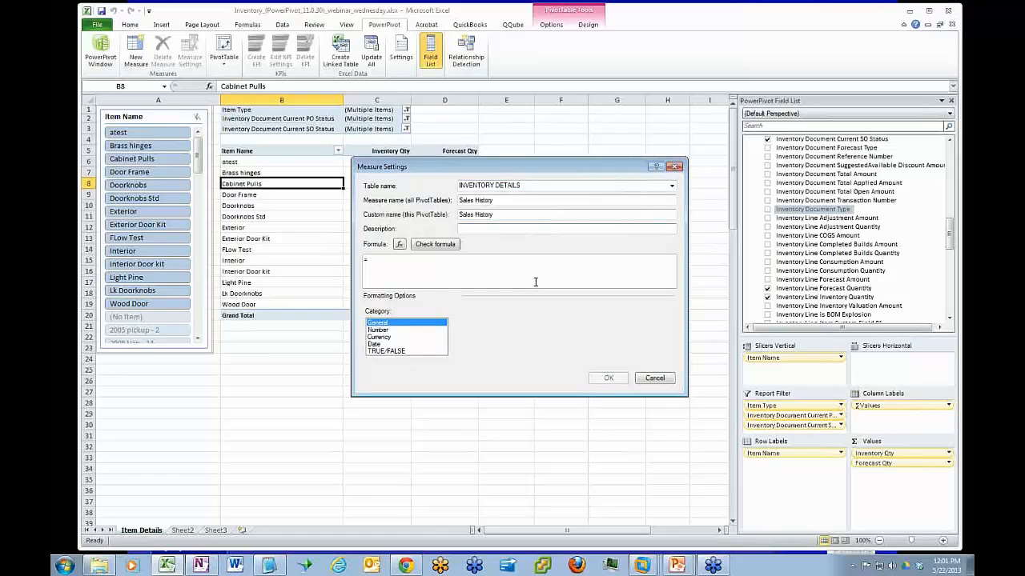
# Try to build the measure's CALCULATE formula from the INVENTORY DETAILS fields, then cancel the measure
pyautogui.hotkey('alt', 'Tab')
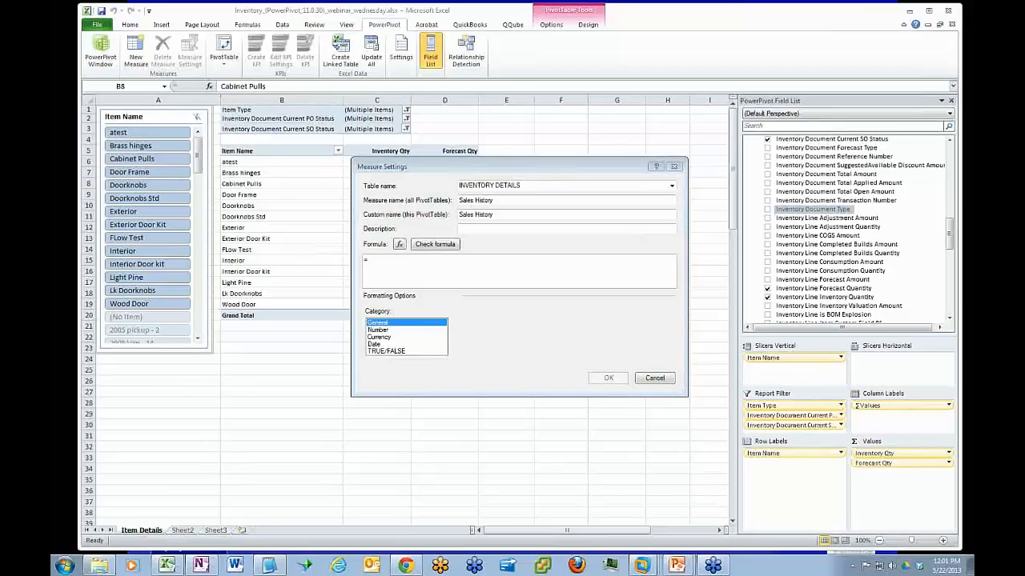
pyautogui.click(373, 258)
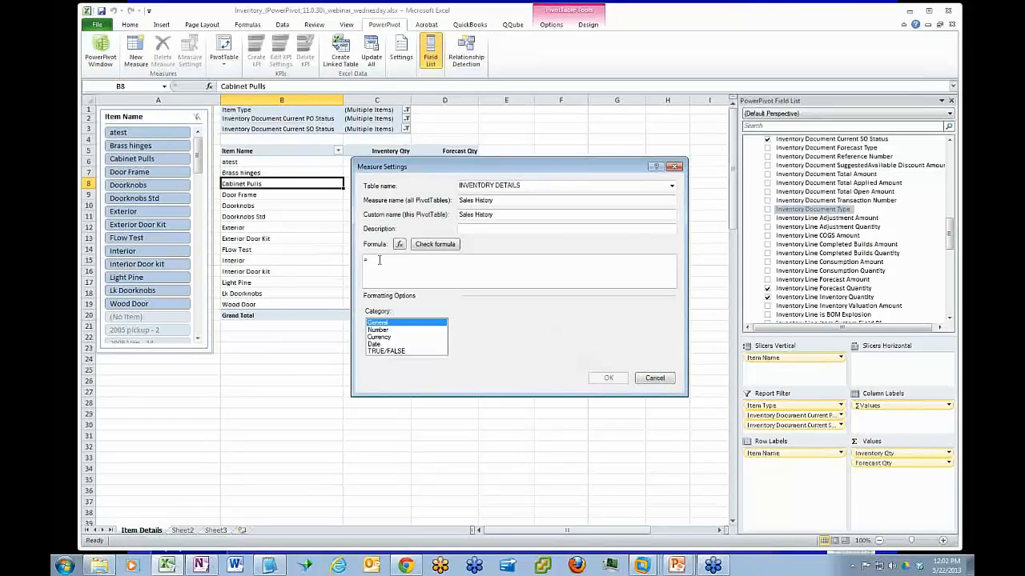
pyautogui.write('cal')
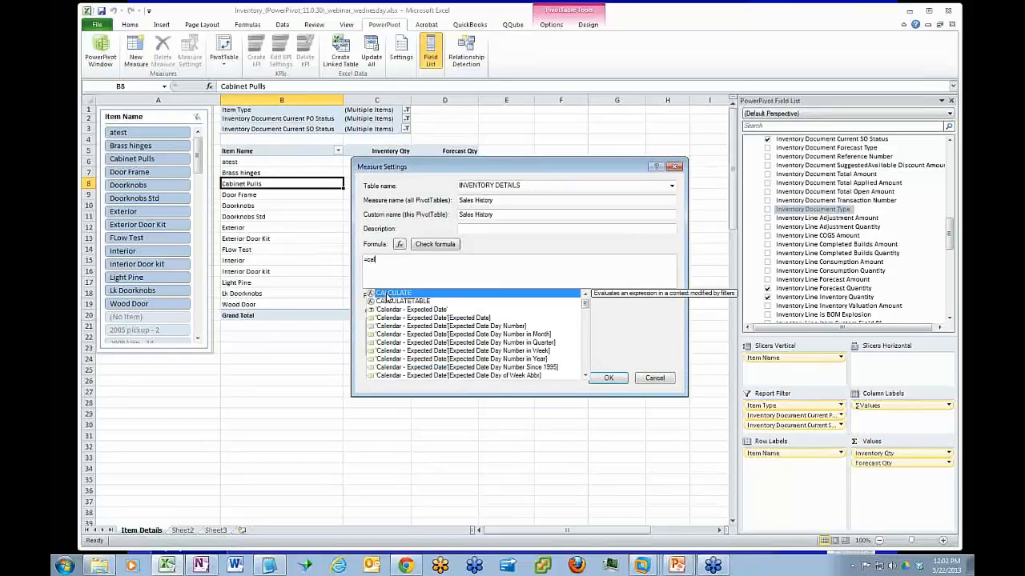
pyautogui.doubleClick(387, 297)
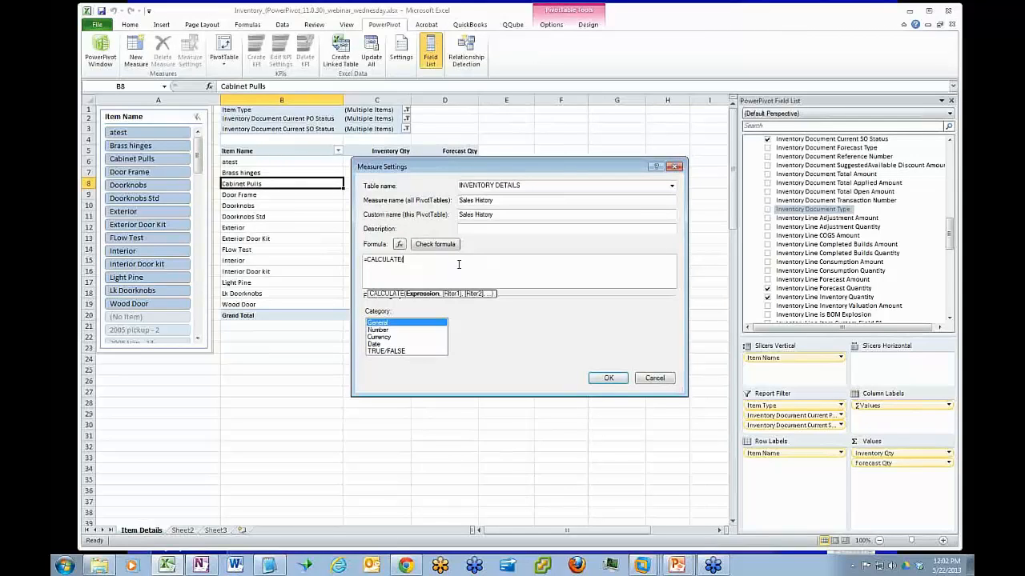
pyautogui.write('I')
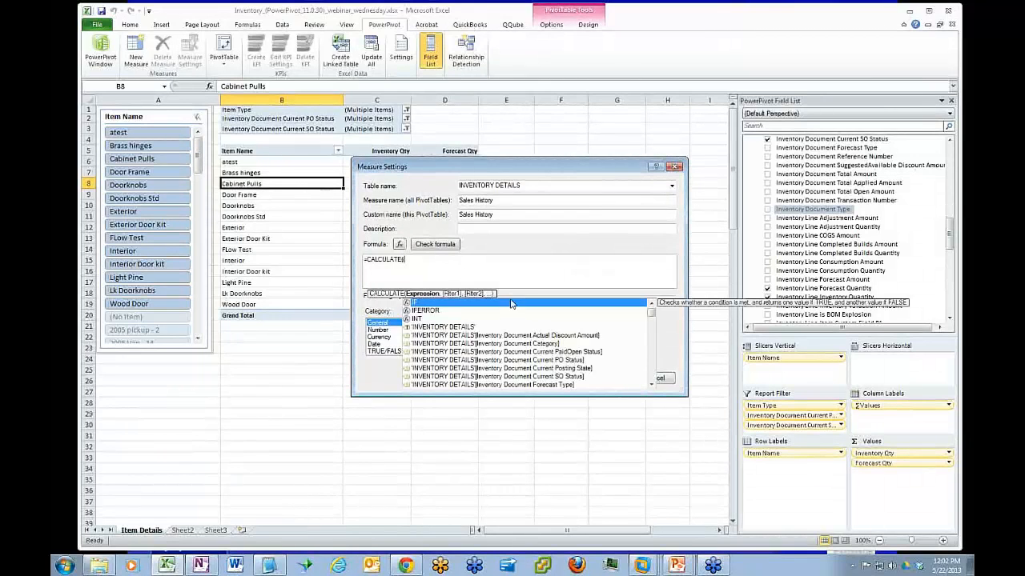
pyautogui.moveTo(652, 315); pyautogui.dragTo(654, 338)
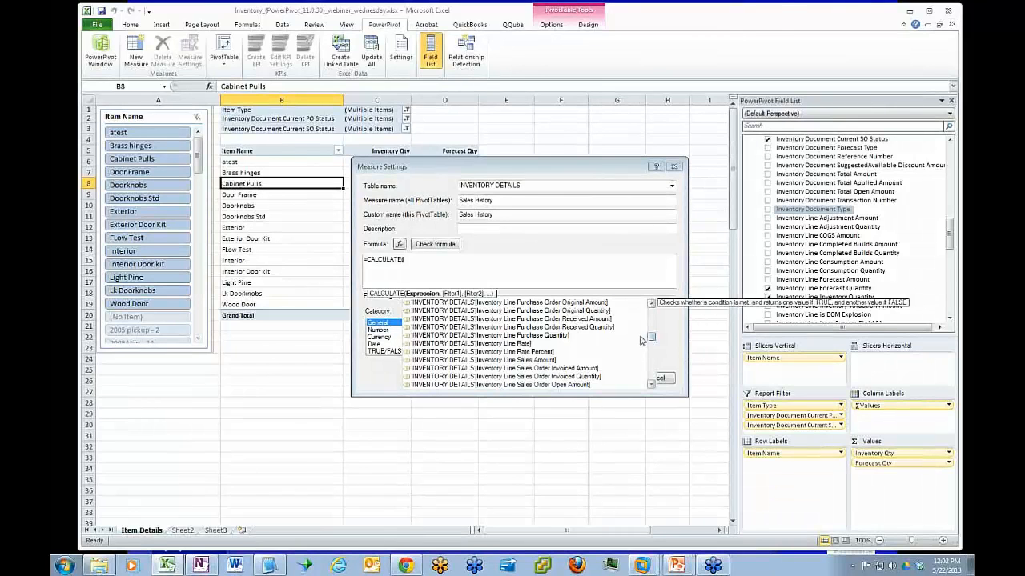
pyautogui.click(664, 377)
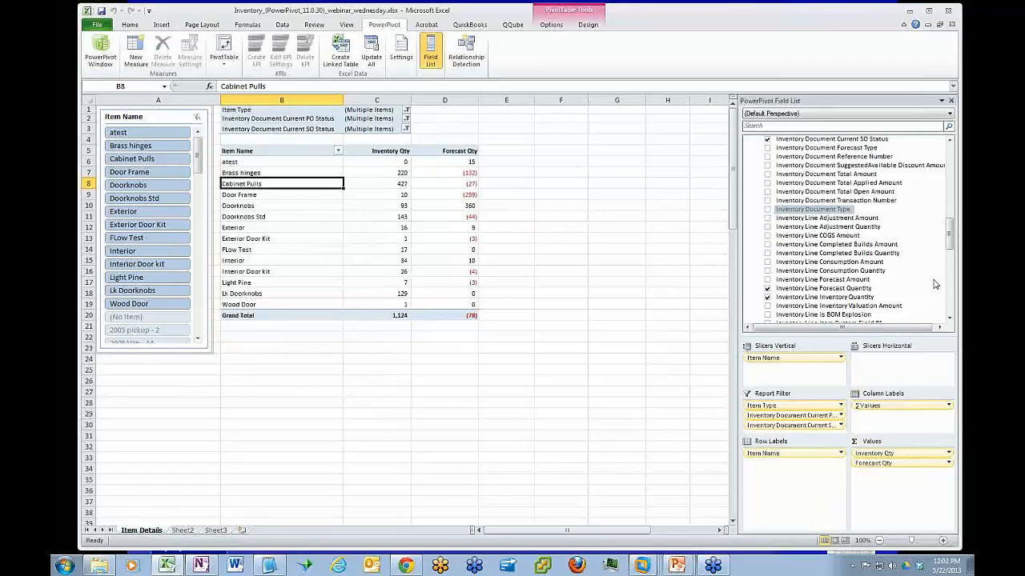
# Add the Inventory Line Sales Quantity field to the PivotTable values
pyautogui.moveTo(951, 234); pyautogui.dragTo(957, 285)
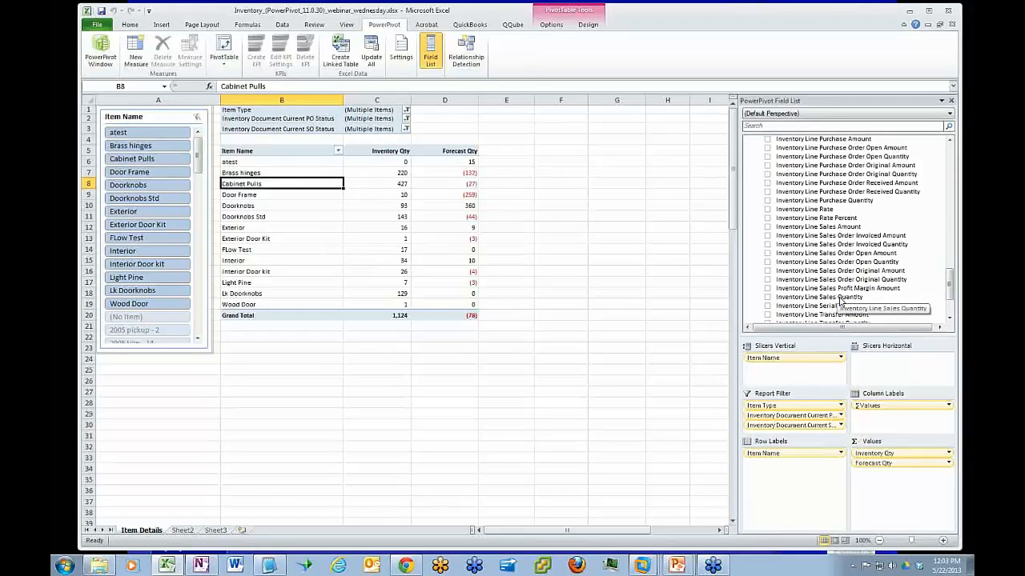
pyautogui.moveTo(839, 301); pyautogui.dragTo(894, 489)
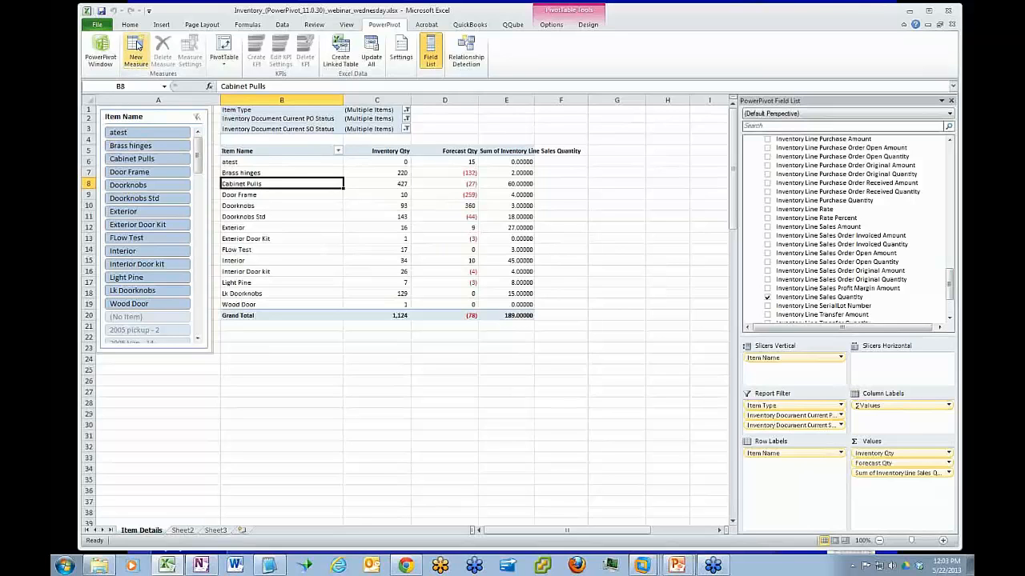
# Start a new measure in the INVENTORY DETAILS table and name it Sales History
pyautogui.click(136, 46)
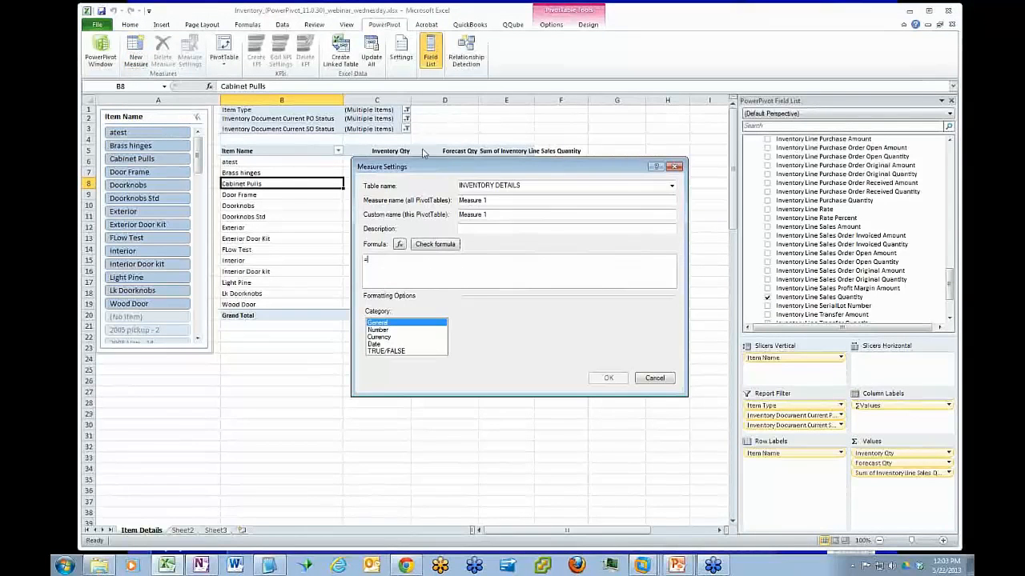
pyautogui.moveTo(501, 198); pyautogui.dragTo(419, 198)
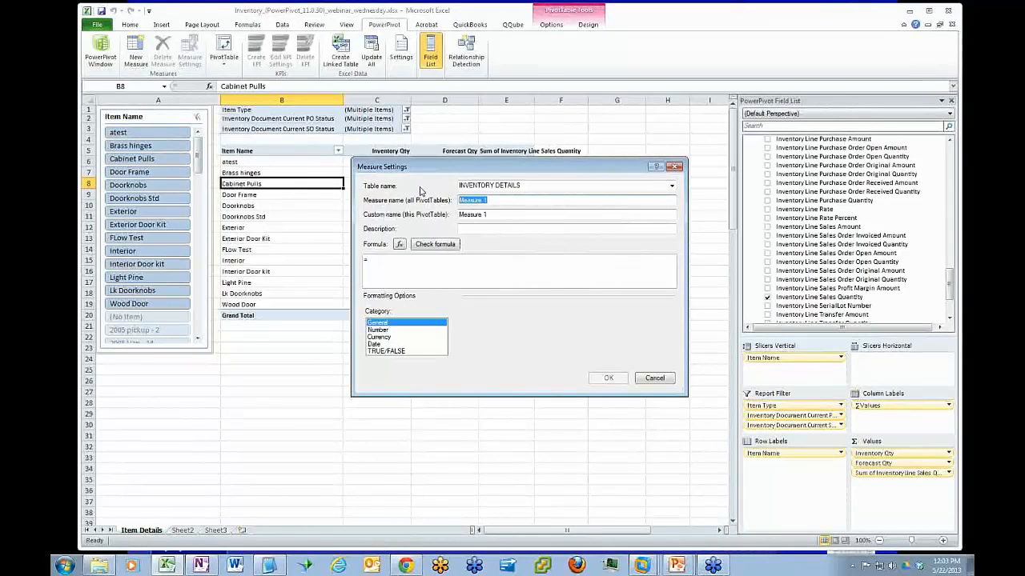
pyautogui.write('Sakes History')
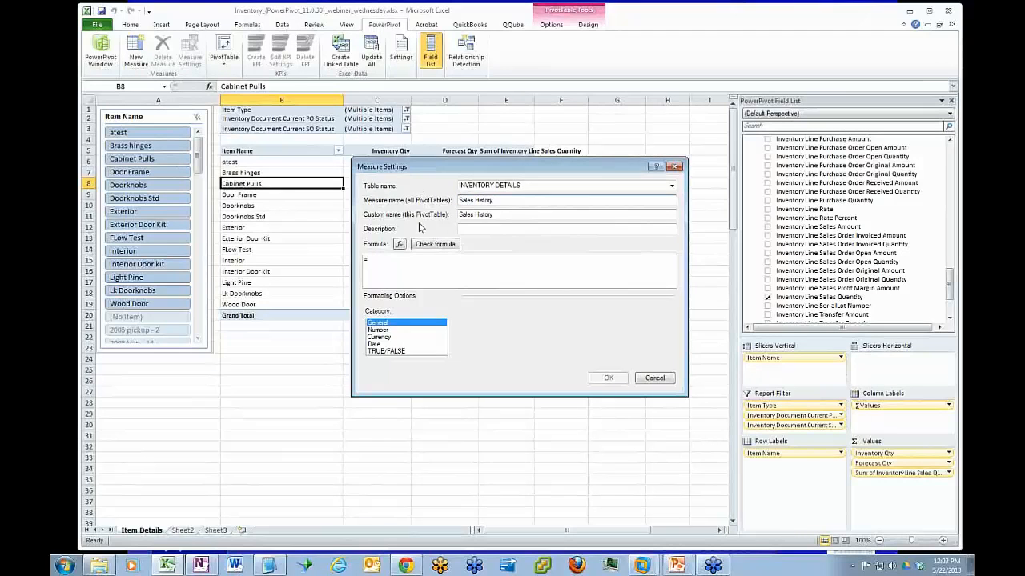
# Begin the Sales History measure's formula with the function =CALCULATE(
pyautogui.click(372, 263)
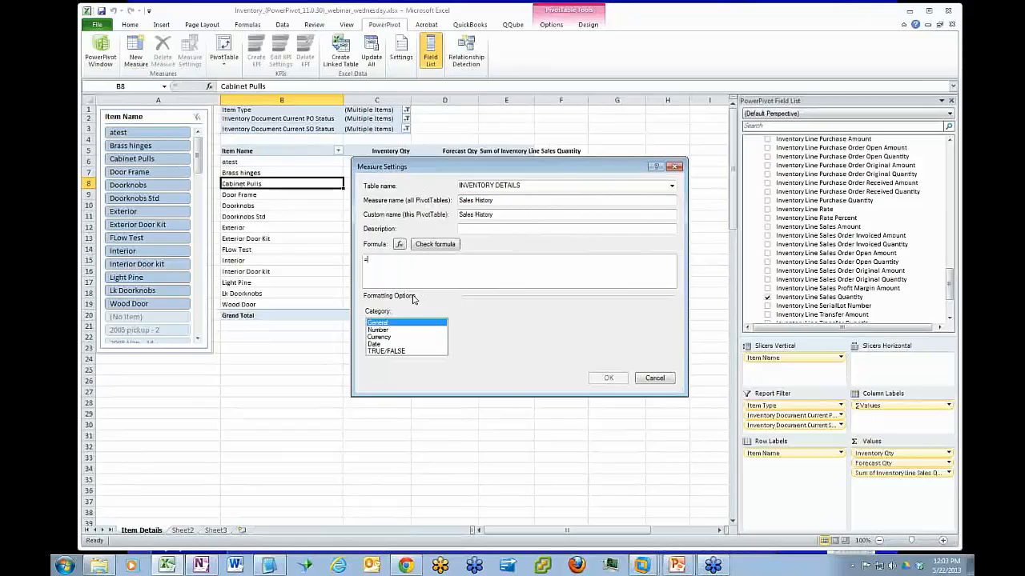
pyautogui.write('c')
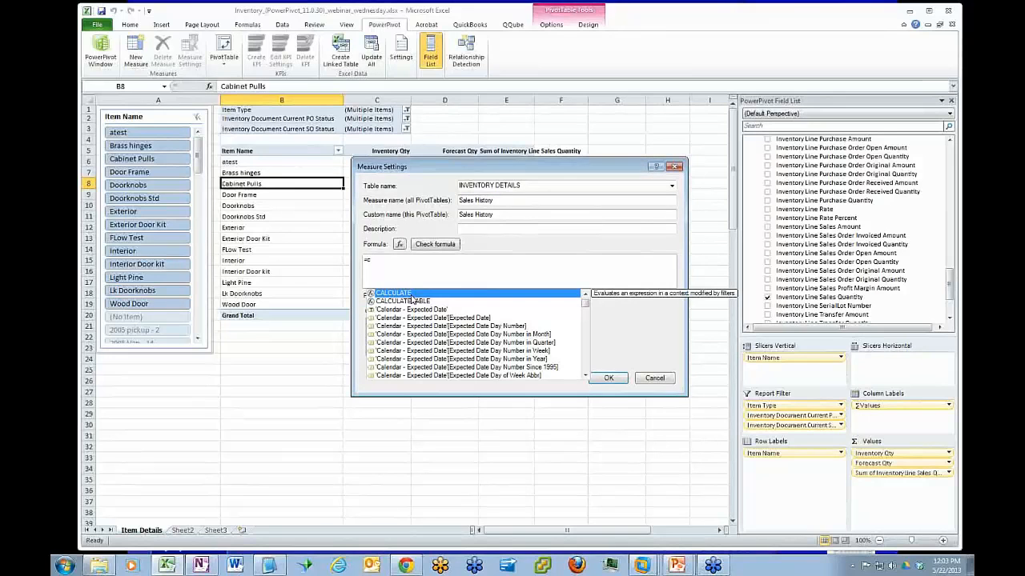
pyautogui.doubleClick(408, 294)
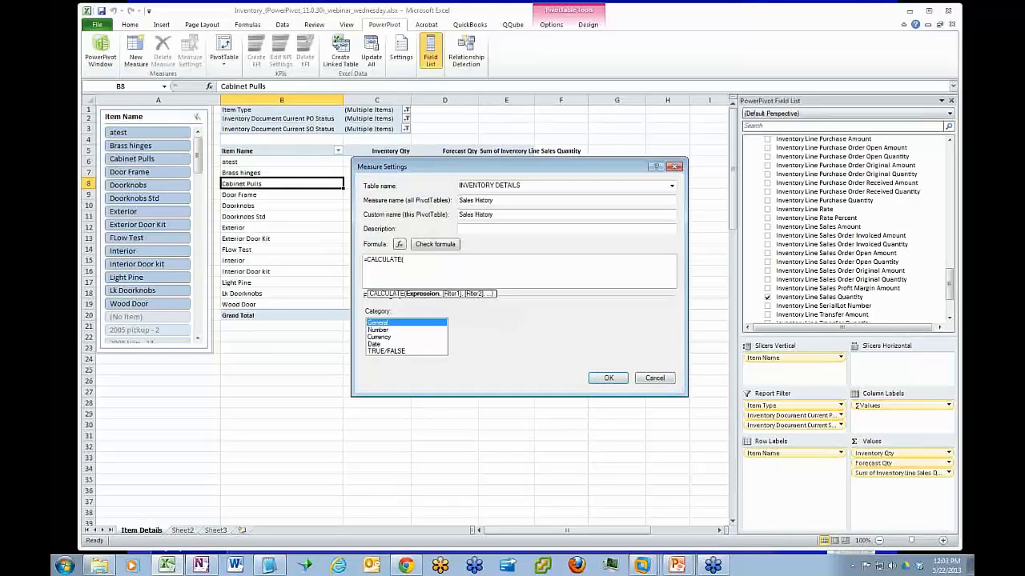
pyautogui.write('(')
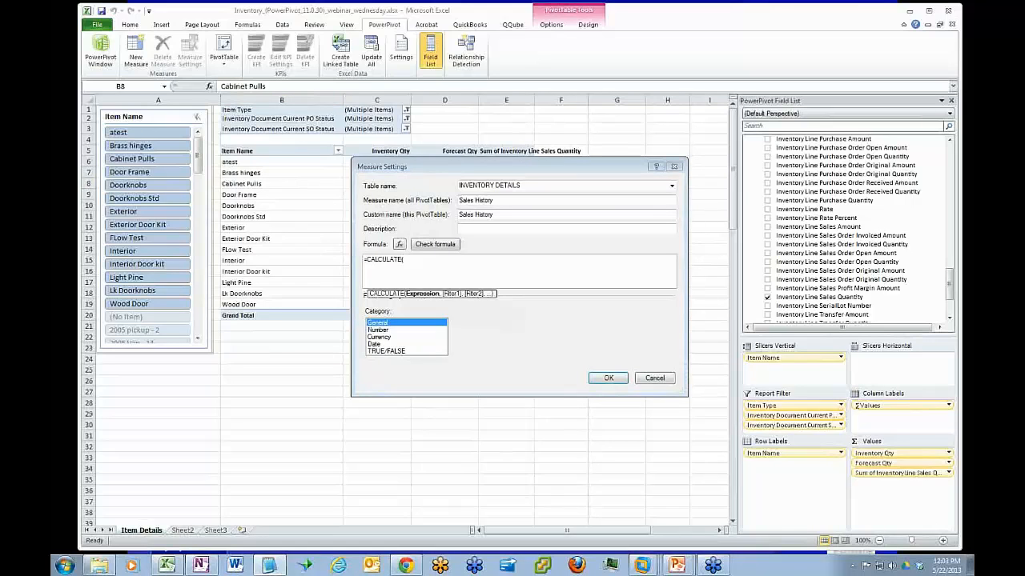
# Open a new Notepad2 window holding the Sales History formula with DATESBETWEEN and widen it over the workbook
pyautogui.rightClick(277, 565)
pyautogui.click(281, 522)
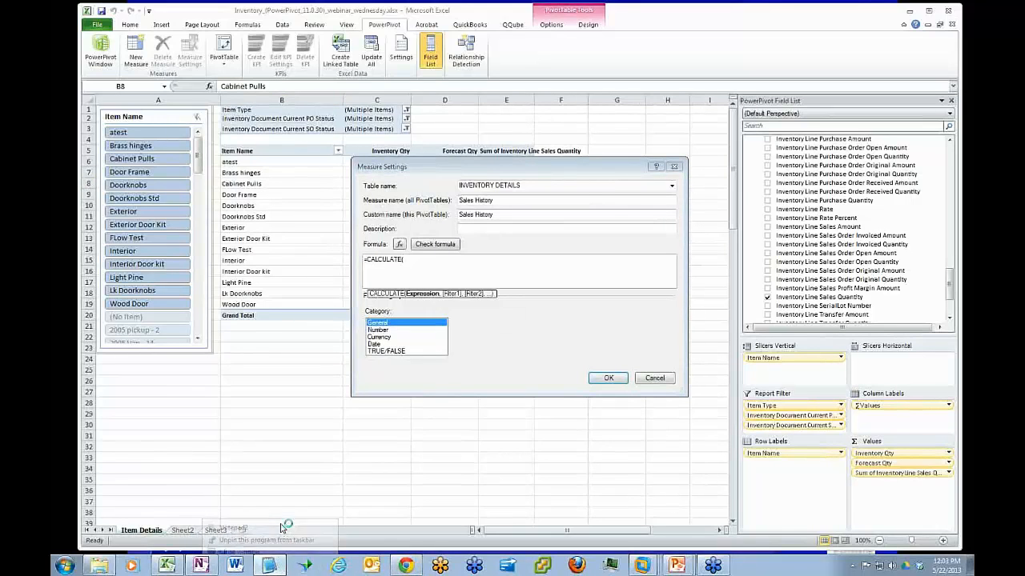
pyautogui.moveTo(959, 112); pyautogui.dragTo(292, 85)
pyautogui.moveTo(421, 288); pyautogui.dragTo(922, 288)
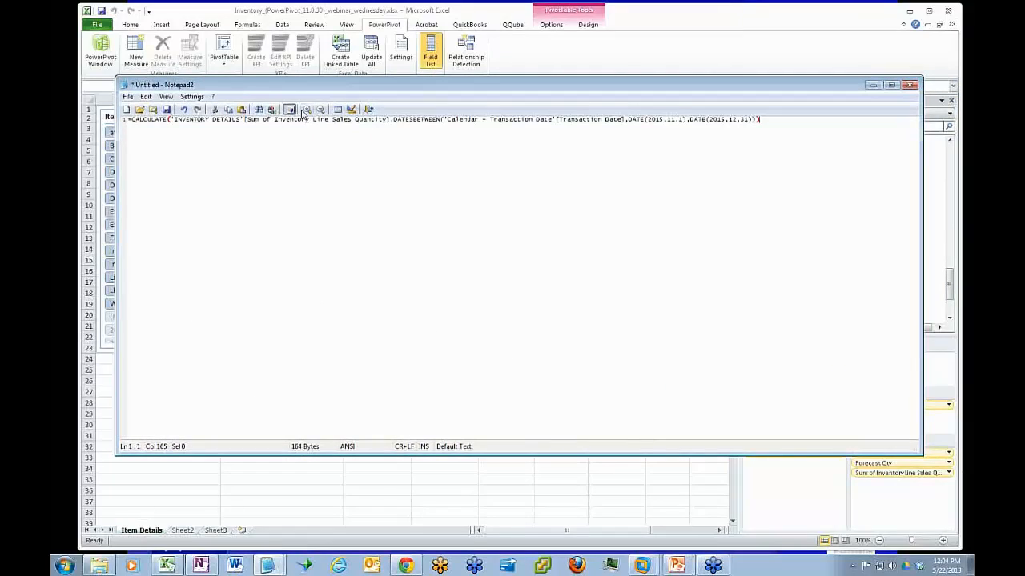
# Enlarge the Notepad2 text so the CALCULATE formula is easy to read
pyautogui.click(307, 110)
pyautogui.click(306, 109)
pyautogui.click(307, 109)
pyautogui.click(307, 110)
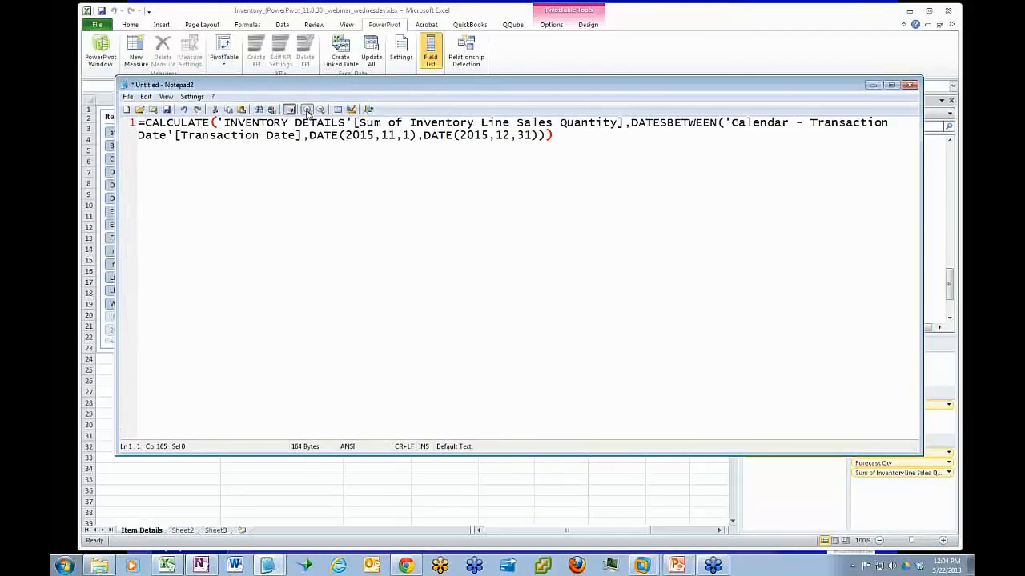
pyautogui.click(306, 110)
pyautogui.click(307, 110)
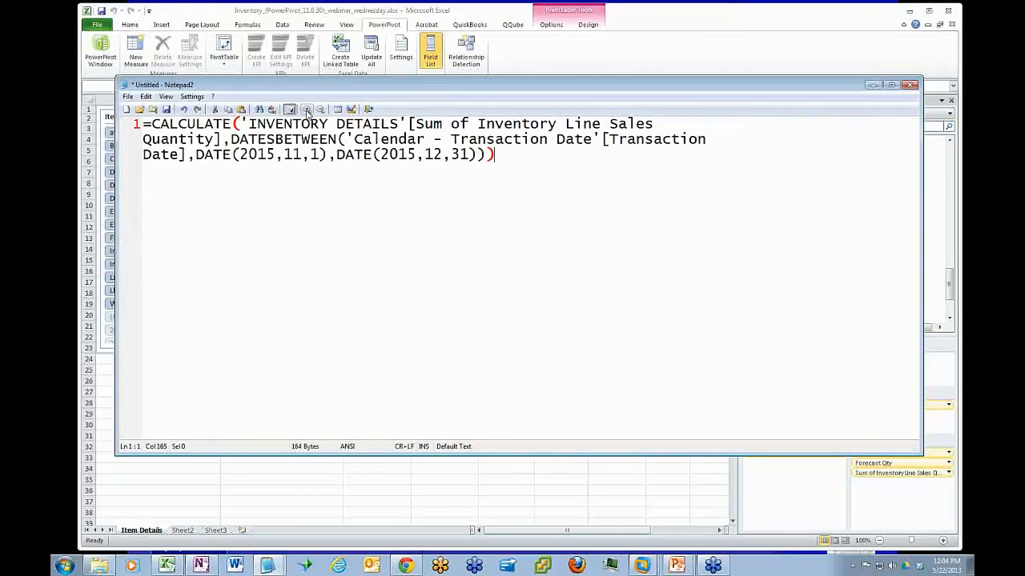
pyautogui.click(306, 109)
pyautogui.click(307, 110)
pyautogui.click(306, 110)
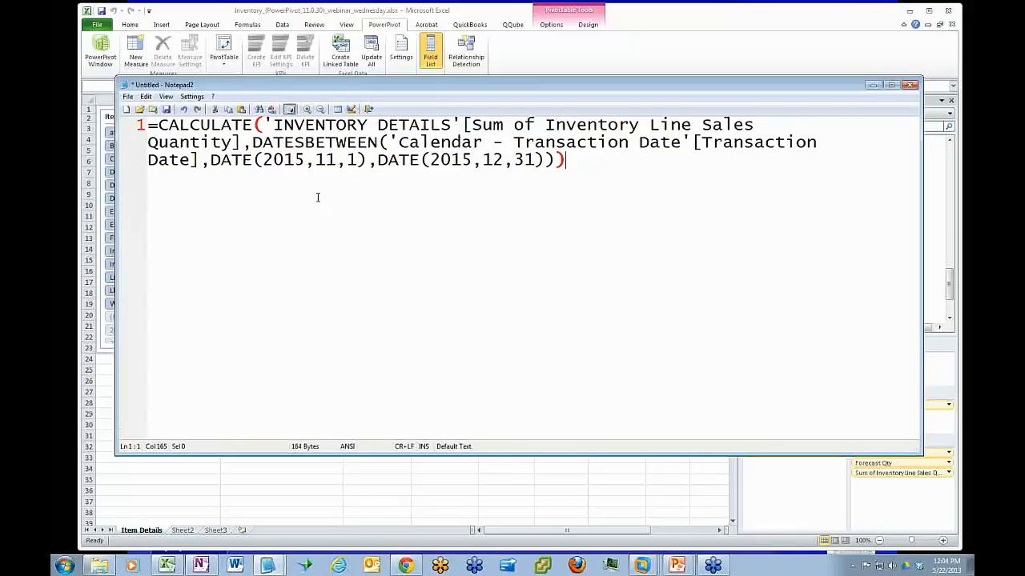
# Examine the formula's parts in Notepad2: CALCULATE, the Sum of Inventory Line Sales Quantity expression and the DATESBETWEEN filter with its dates
pyautogui.moveTo(265, 126); pyautogui.dragTo(158, 126)
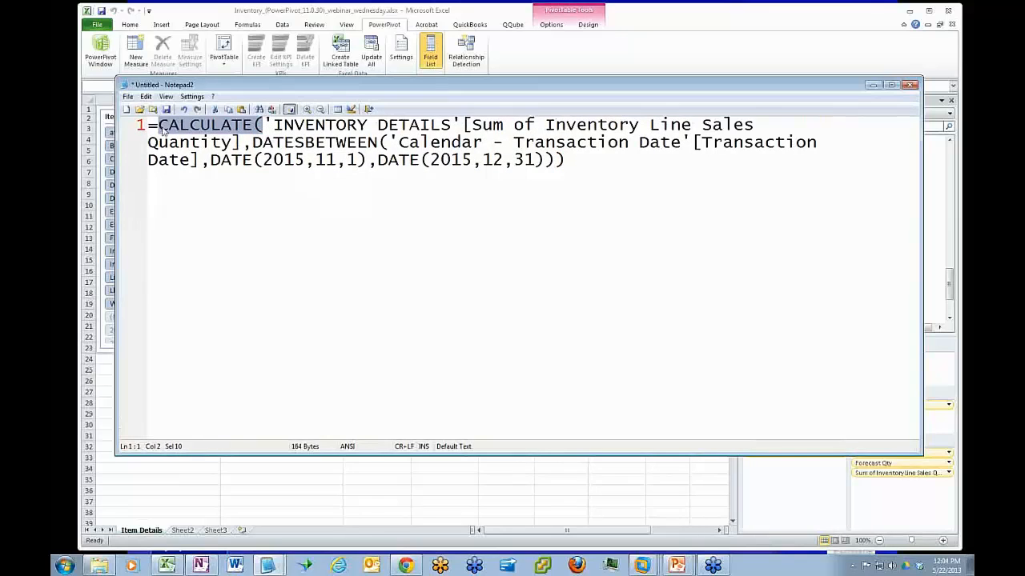
pyautogui.hotkey('ctrl', 'End')
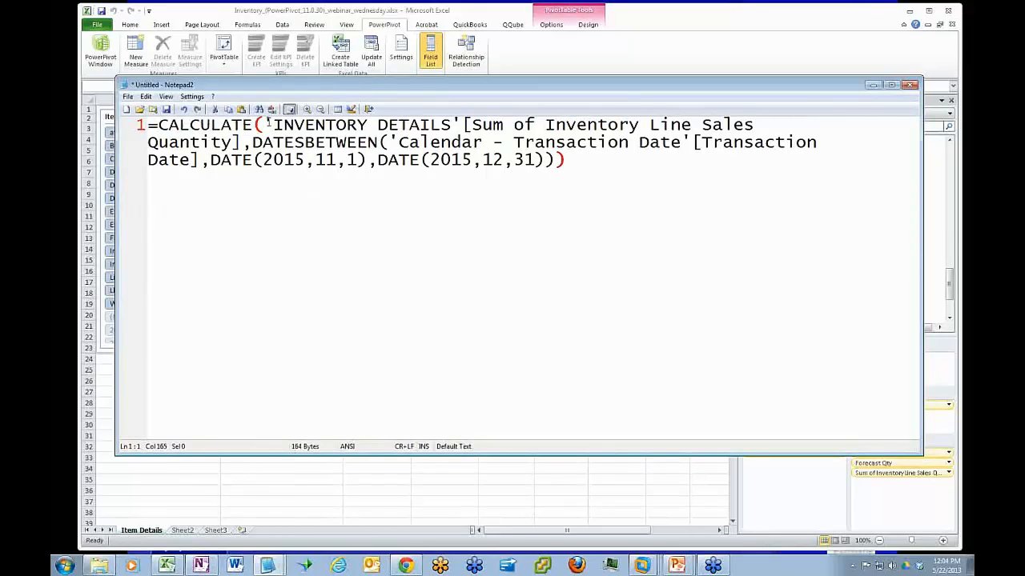
pyautogui.moveTo(266, 126); pyautogui.dragTo(240, 144)
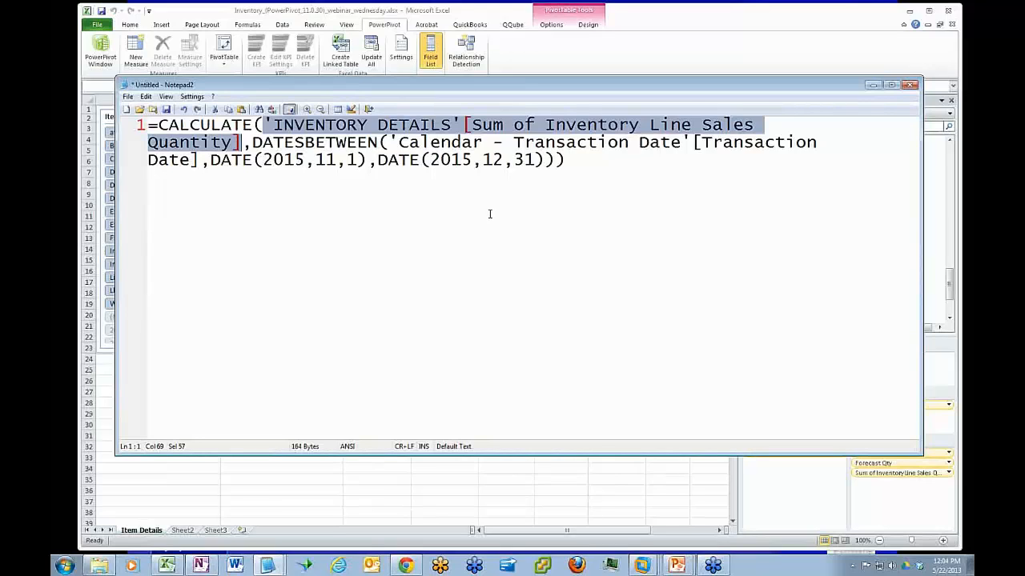
pyautogui.click(255, 141)
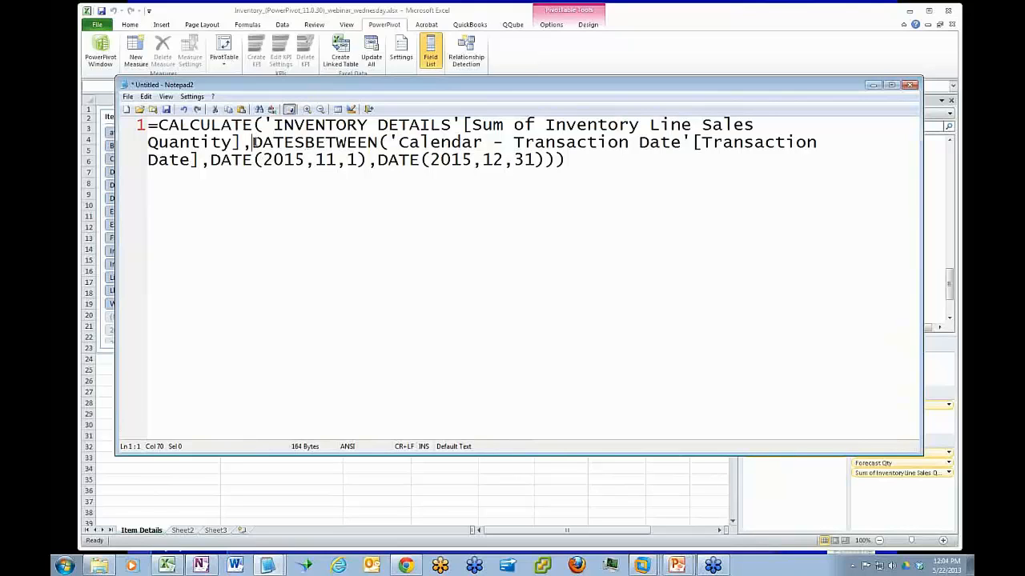
pyautogui.moveTo(253, 142); pyautogui.dragTo(551, 154)
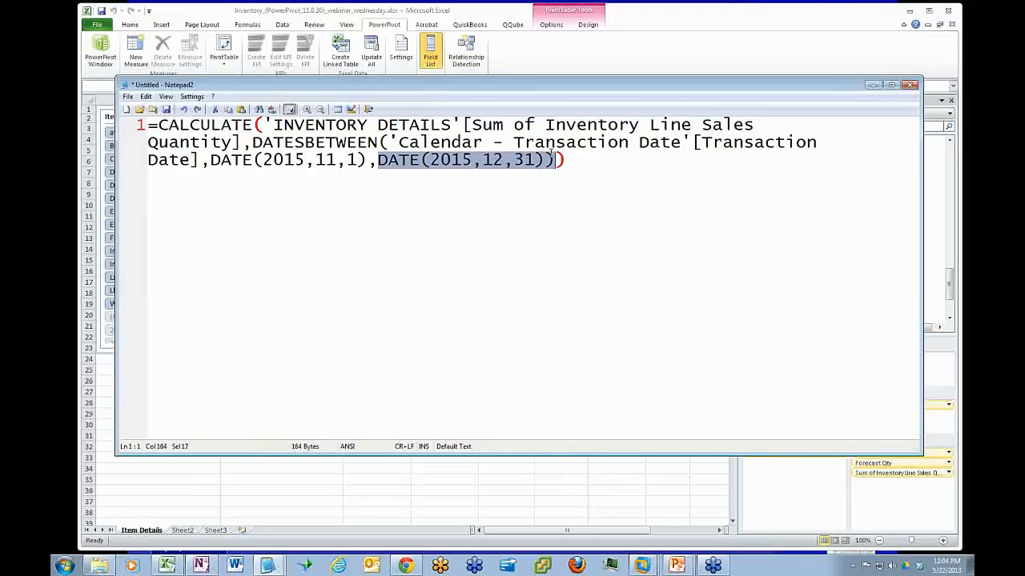
pyautogui.click(682, 230)
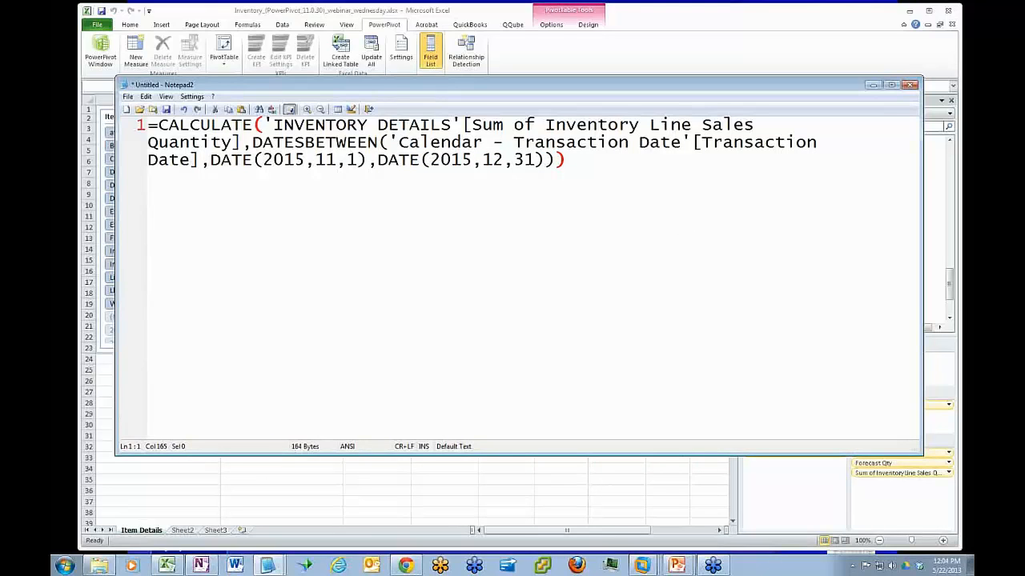
# Paste the alternative CALCULATE formula filtering Transaction Date Month Number=12 and Year Number = 2015 on line 5 and review its arguments
pyautogui.hotkey('alt', 'Tab')
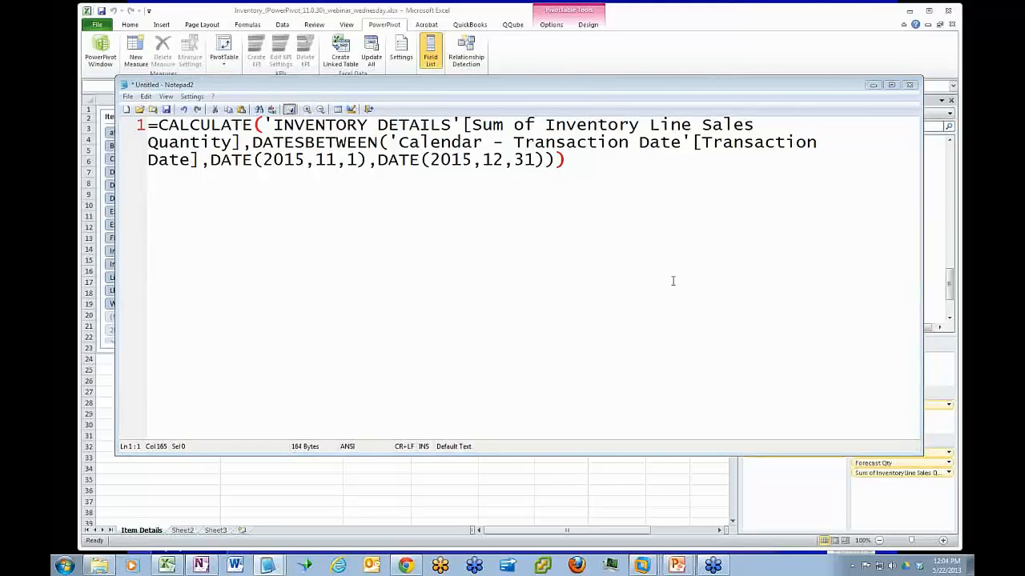
pyautogui.click(586, 165)
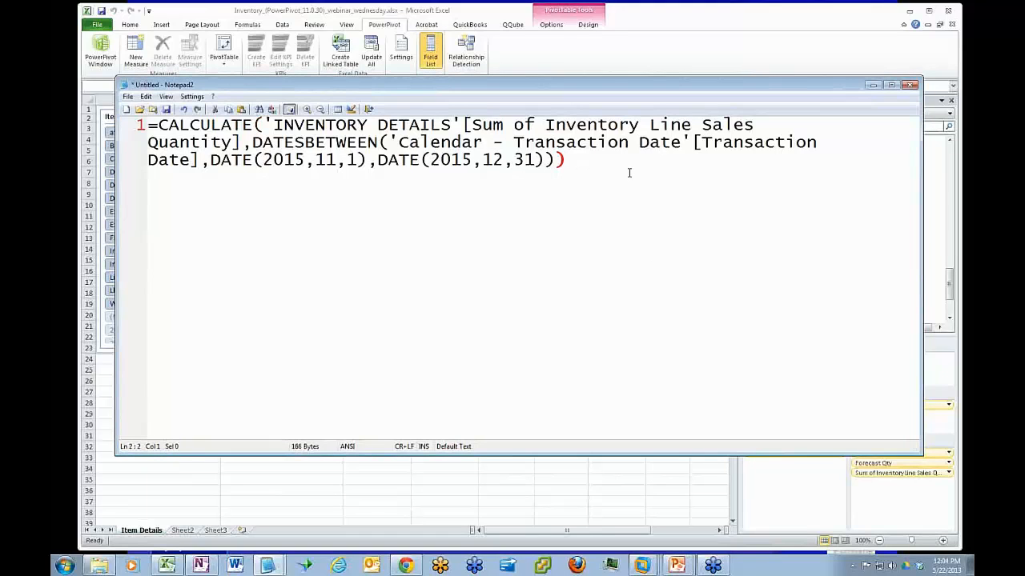
pyautogui.press('Return')
pyautogui.press('Return')
pyautogui.press('Return')
pyautogui.press('Return')
pyautogui.write("=CALCULATE('INVENTORY DETAILS'[Sum of Inventory Line Sales Quantity],'Calendar - Transaction Date'[Transaction Date Month Number]=12,'Calendar - Transaction Date'[Transaction Date Year Number] = 2015)")
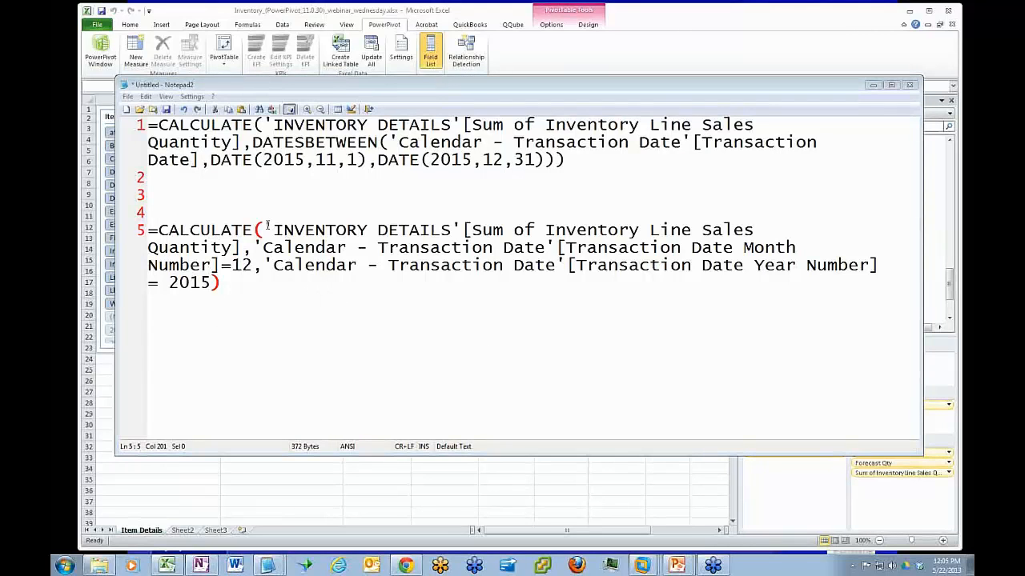
pyautogui.moveTo(265, 230); pyautogui.dragTo(324, 279)
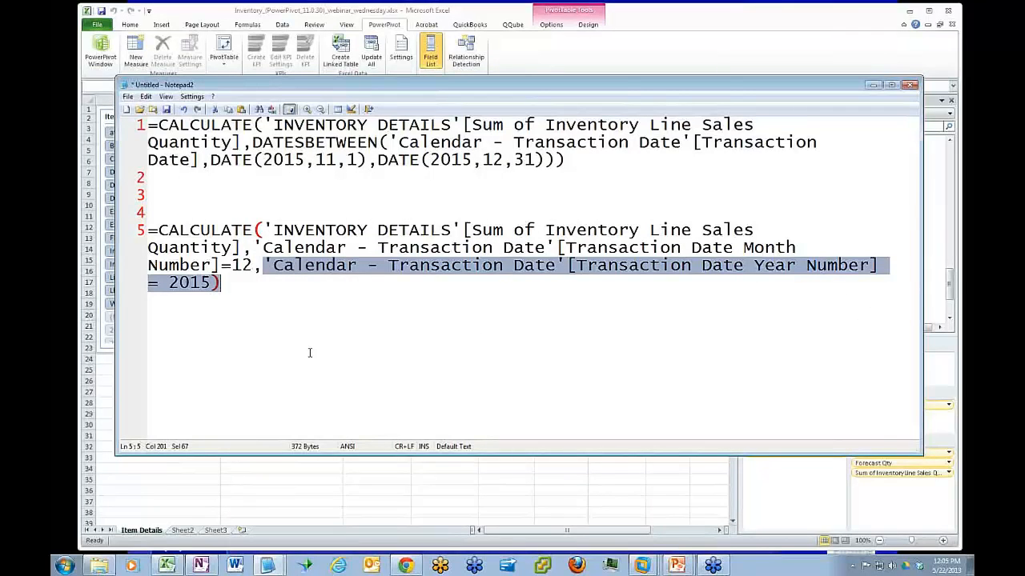
# Copy the DATESBETWEEN formula from line 1 in Notepad2 and replace the Sales History measure's formula with it in Excel
pyautogui.click(567, 159)
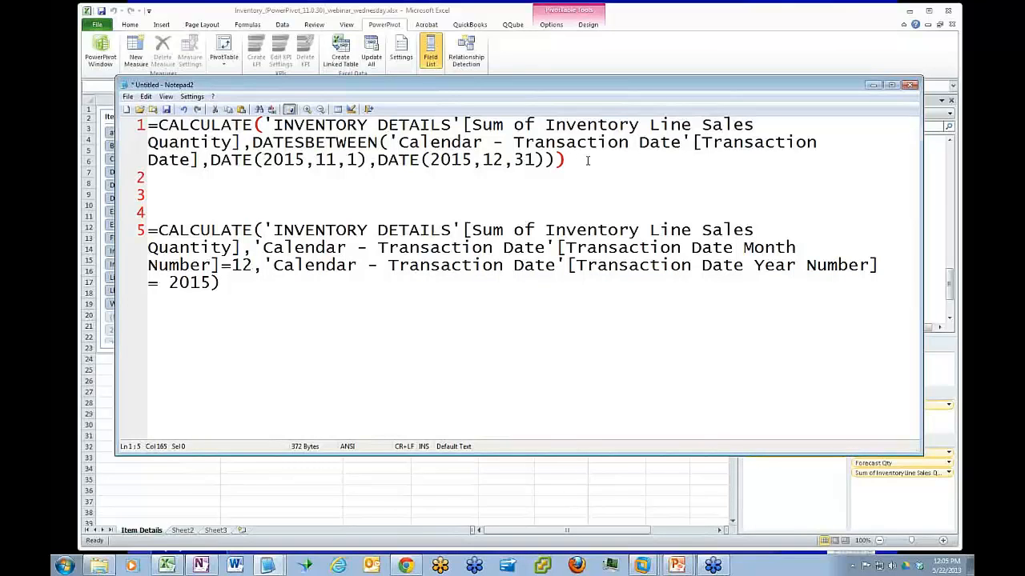
pyautogui.moveTo(587, 160); pyautogui.dragTo(140, 125)
pyautogui.hotkey('ctrl', 'c')
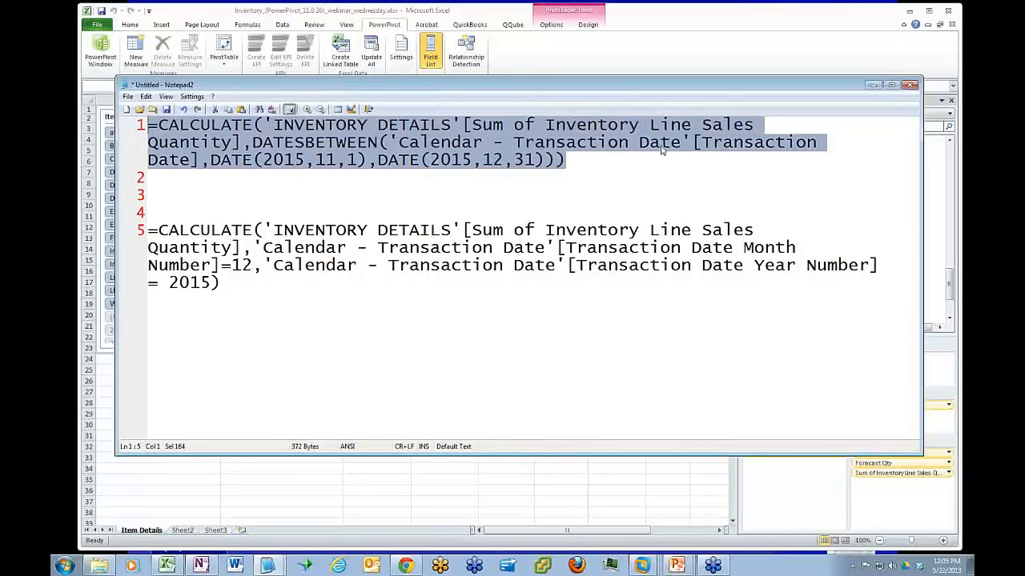
pyautogui.click(873, 85)
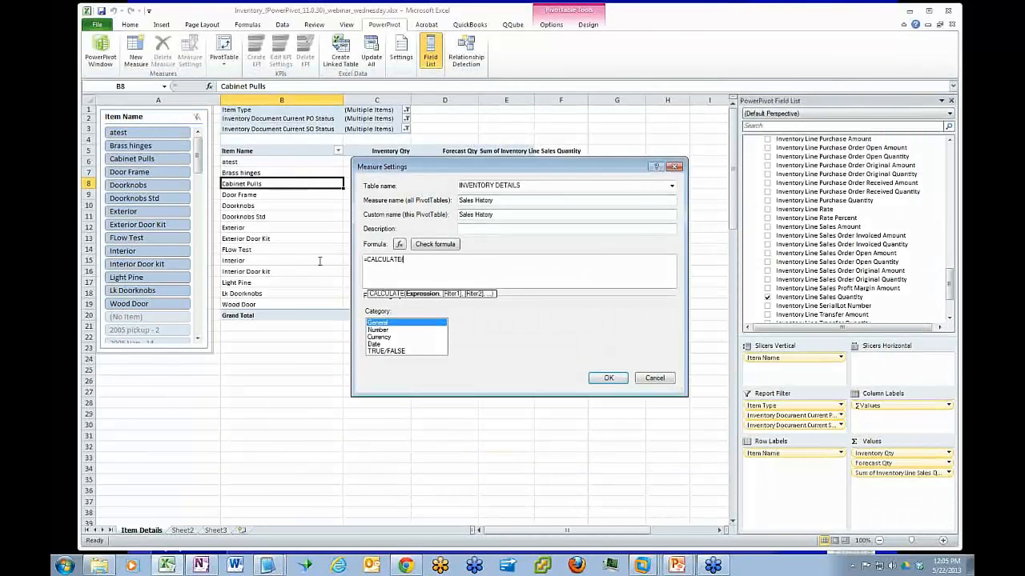
pyautogui.hotkey('ctrl', 'a')
pyautogui.hotkey('ctrl', 'v')
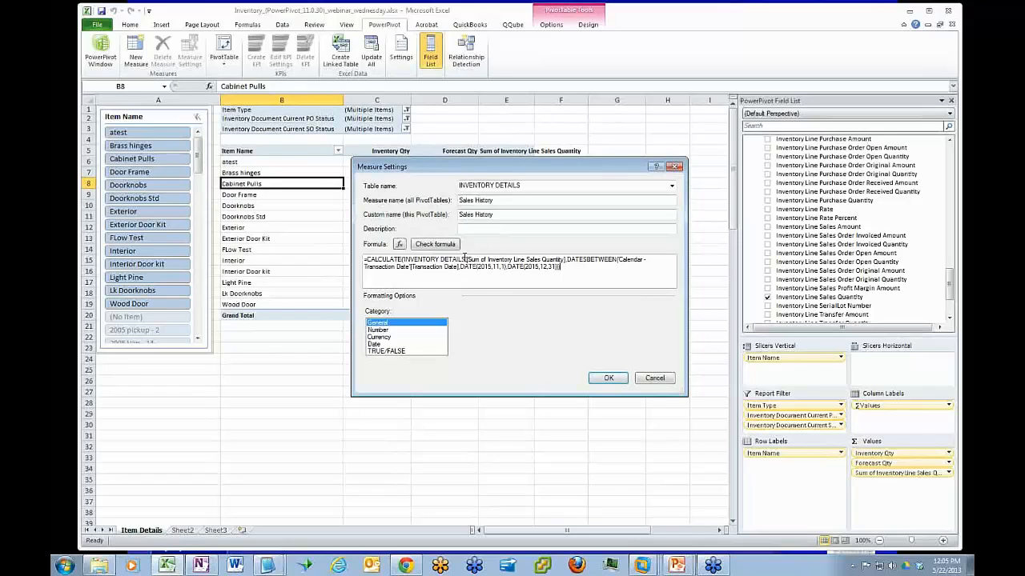
# Examine the "Sum of" wording in the Notepad2 formula against the matching sales quantity field in the PivotTable values
pyautogui.click(470, 260)
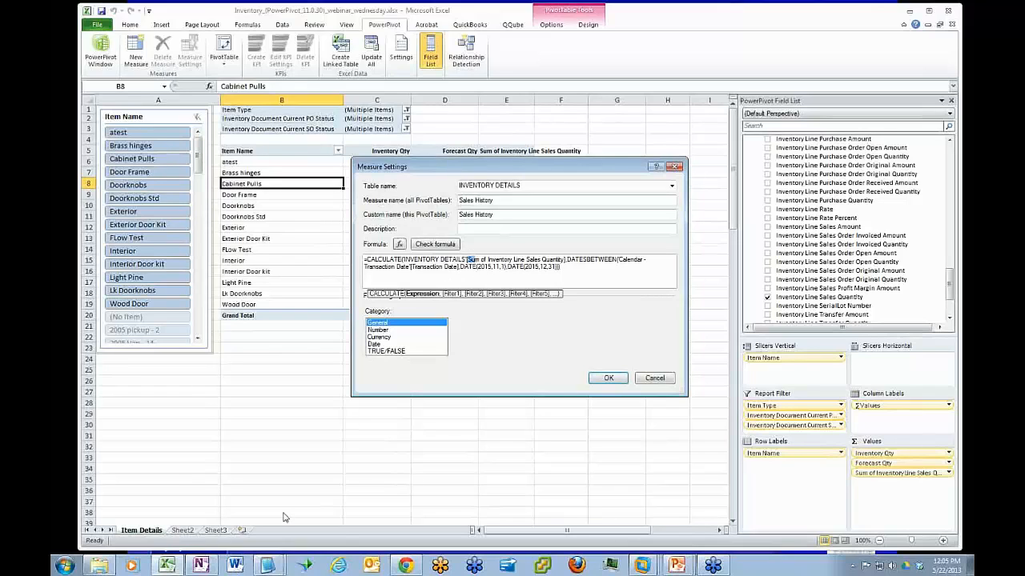
pyautogui.click(267, 565)
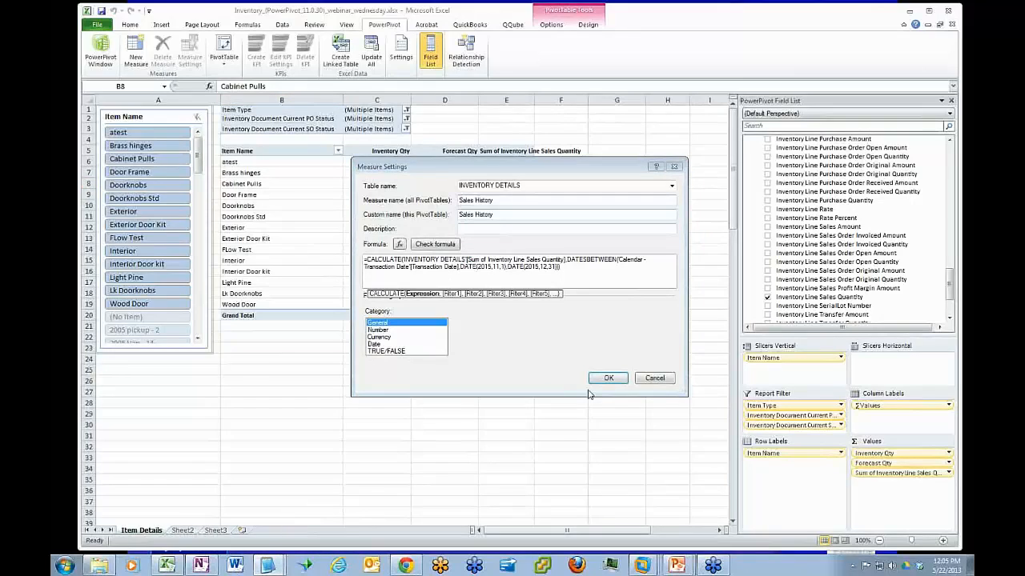
pyautogui.click(267, 565)
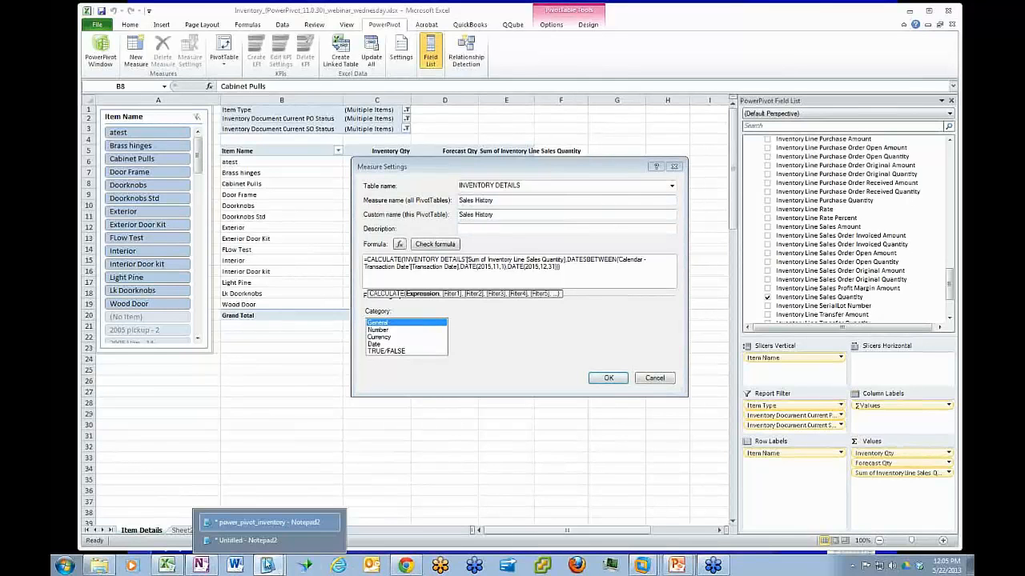
pyautogui.click(240, 542)
pyautogui.click(458, 132)
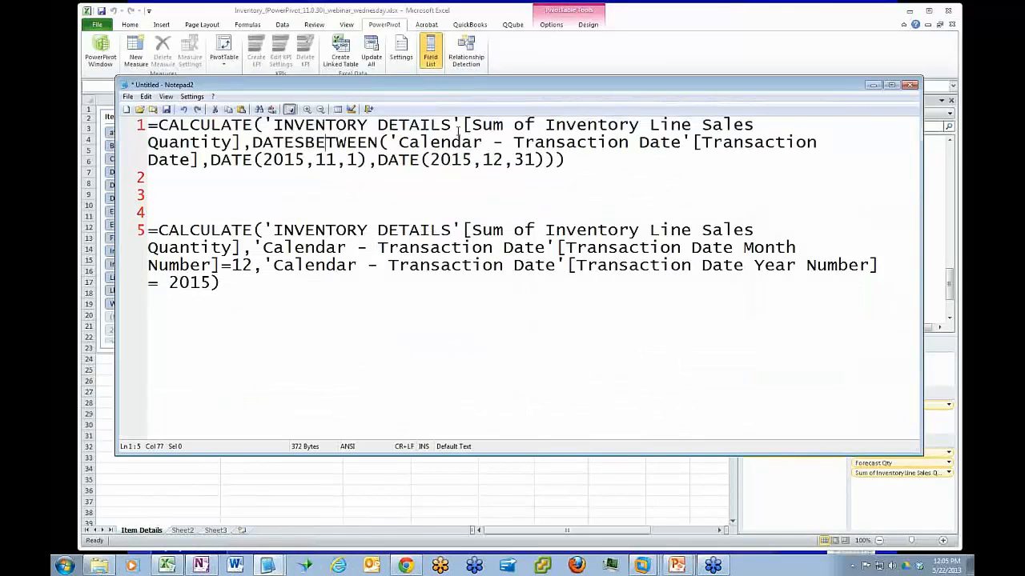
pyautogui.moveTo(472, 125); pyautogui.dragTo(541, 125)
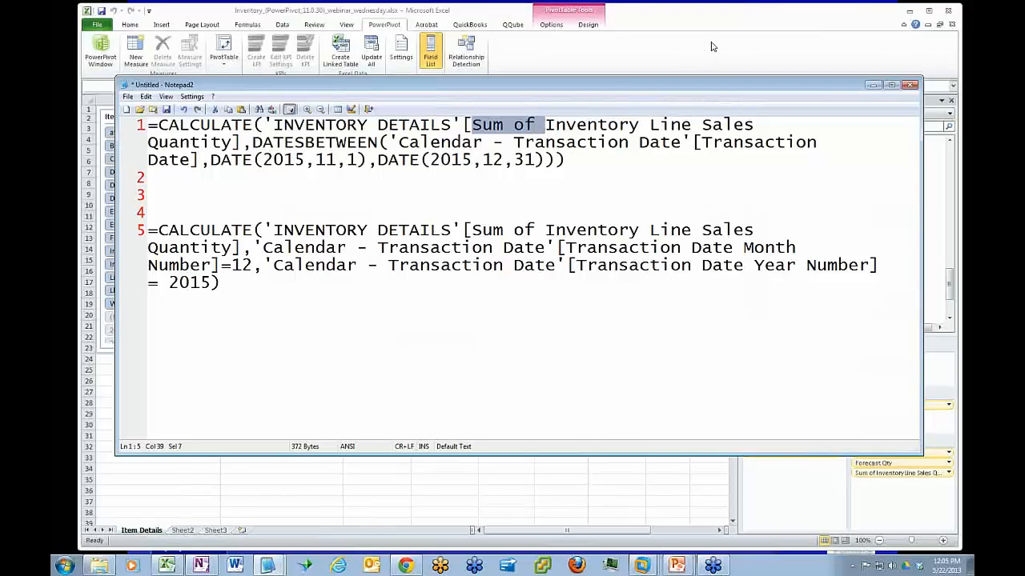
pyautogui.moveTo(807, 89); pyautogui.dragTo(639, 274)
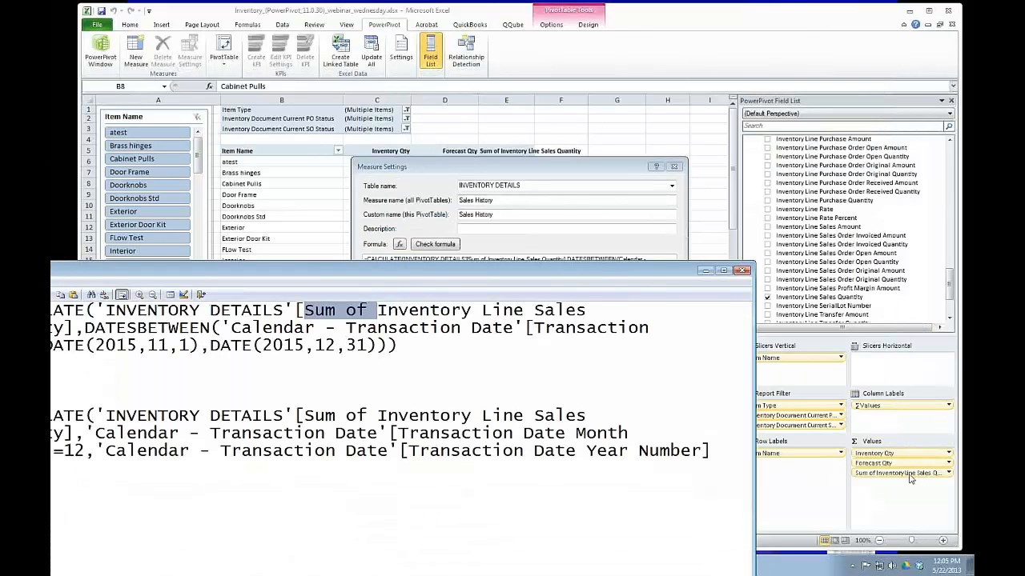
pyautogui.click(705, 270)
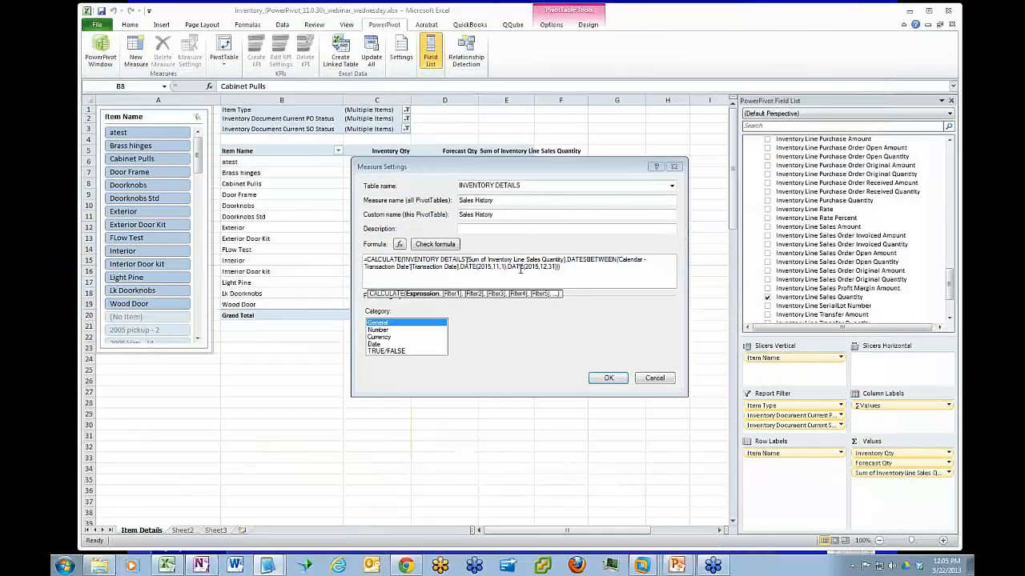
# Try rebuilding the measure's formula as =CALCULATE('INVENTORY DETAILS'[Sum of Inventory Line Sales Quantity] from the formula suggestions
pyautogui.moveTo(562, 269); pyautogui.dragTo(323, 247)
pyautogui.hotkey('ctrl', 'c')
pyautogui.write('=')
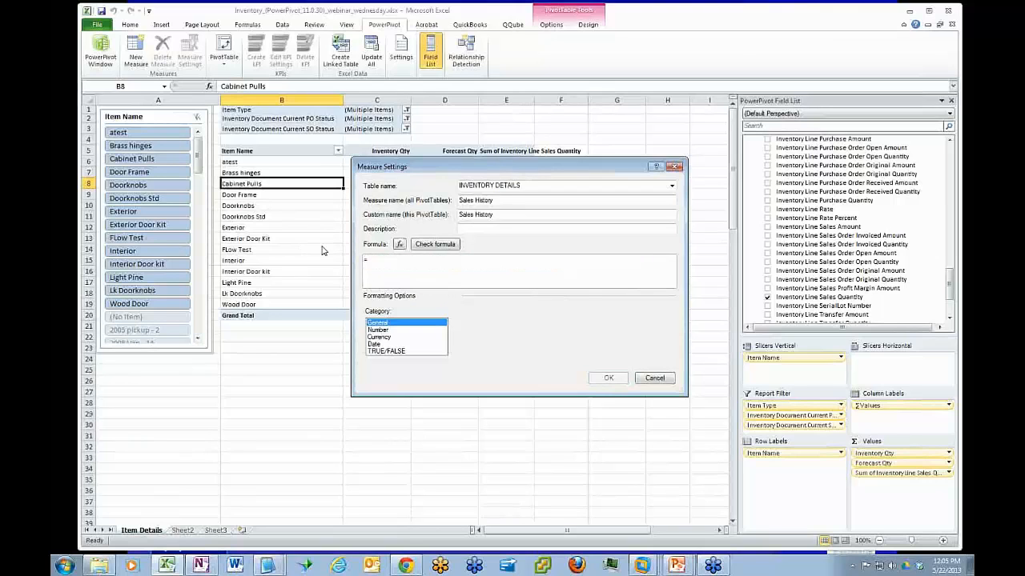
pyautogui.write('c')
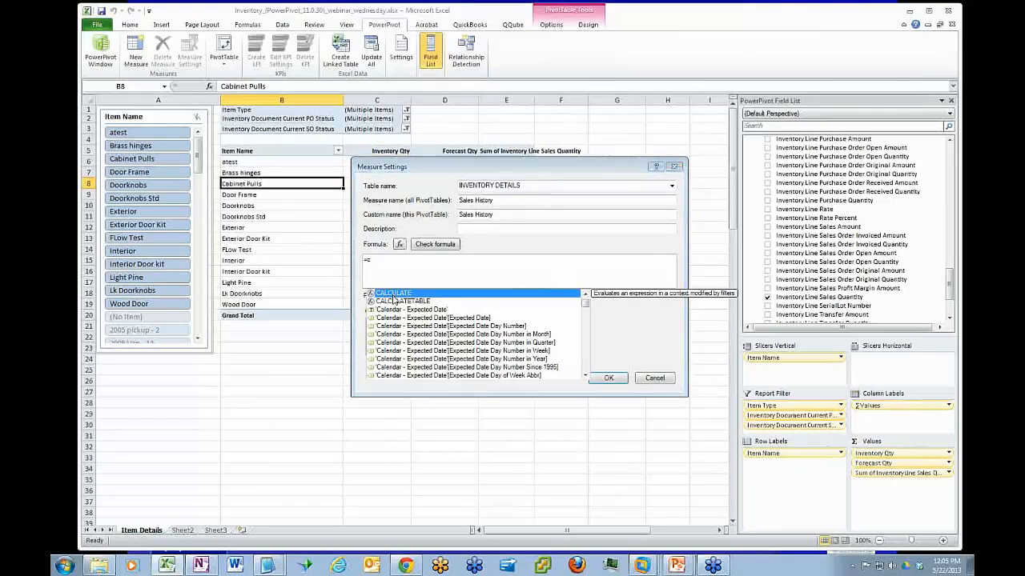
pyautogui.press('Tab')
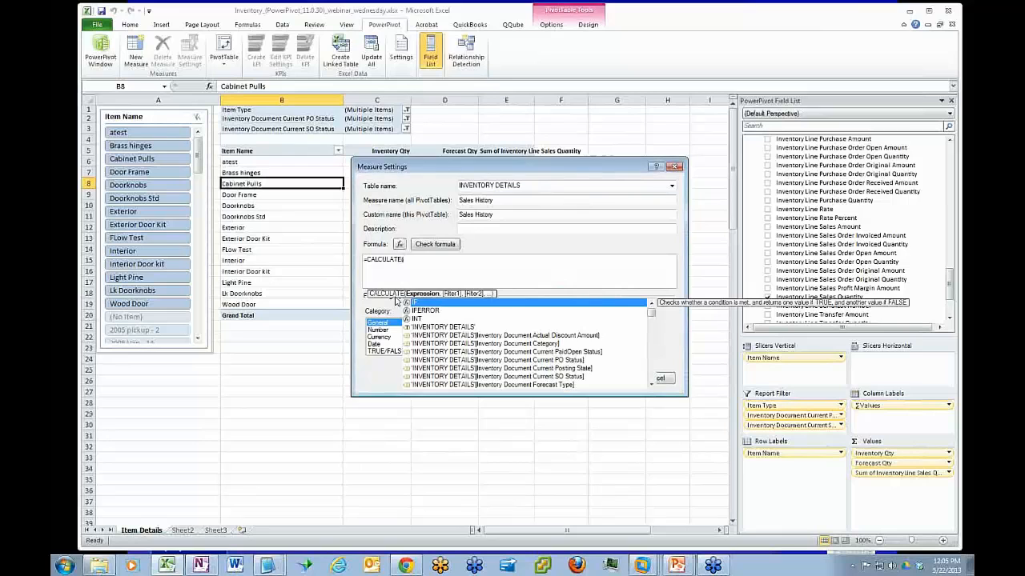
pyautogui.moveTo(651, 313); pyautogui.dragTo(651, 360)
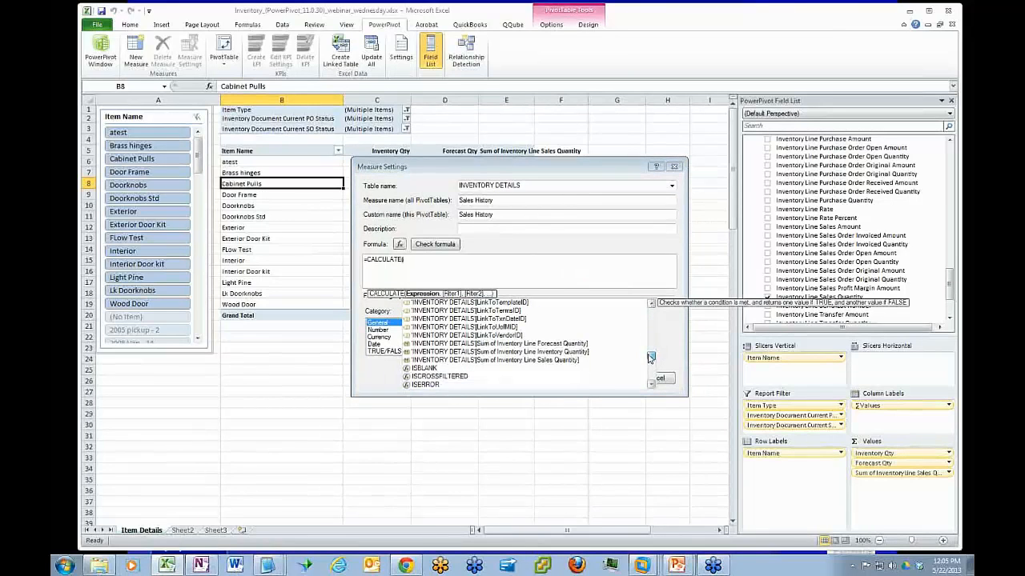
pyautogui.doubleClick(516, 361)
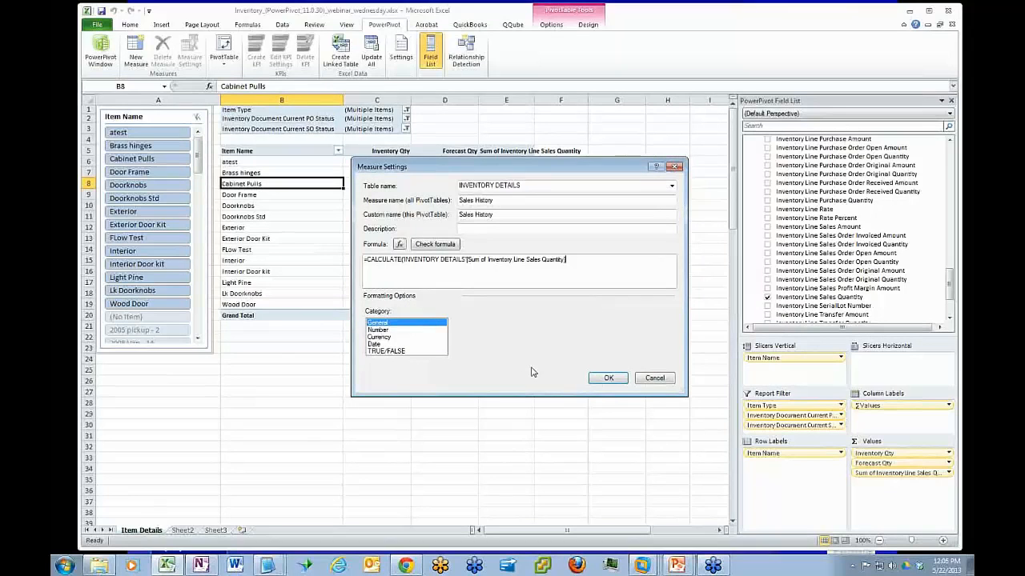
pyautogui.doubleClick(472, 259)
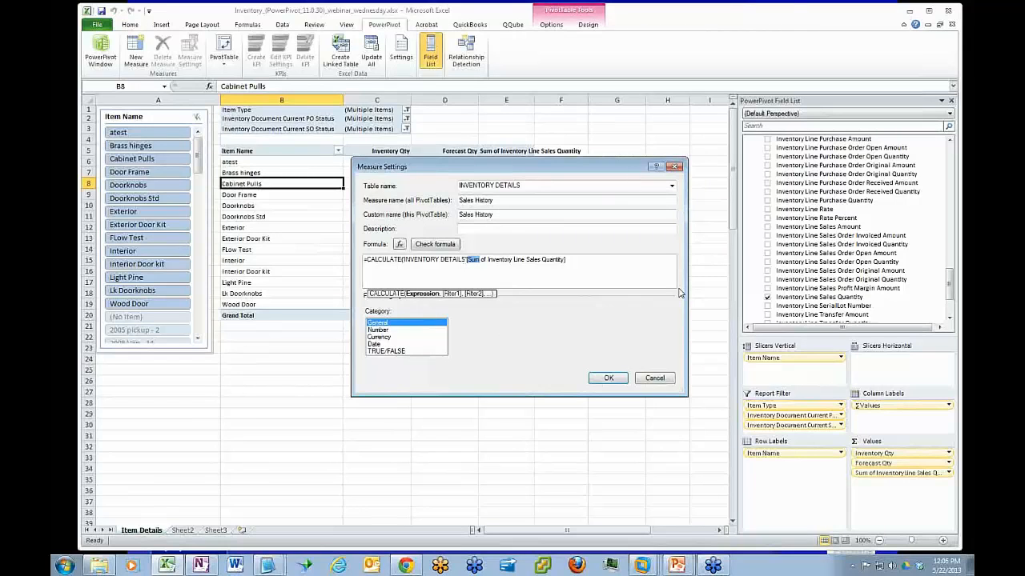
# Replace the formula with the copied CALCULATE and DATESBETWEEN version covering DATE(2015,11,1) to DATE(2015,12,31), and check it for errors
pyautogui.moveTo(565, 260); pyautogui.dragTo(314, 249)
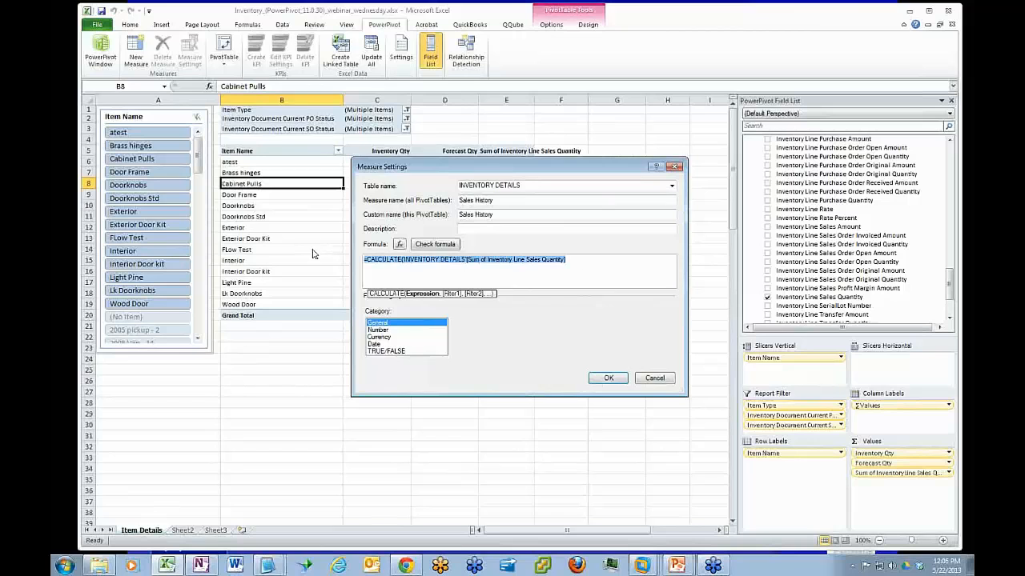
pyautogui.hotkey('ctrl', 'v')
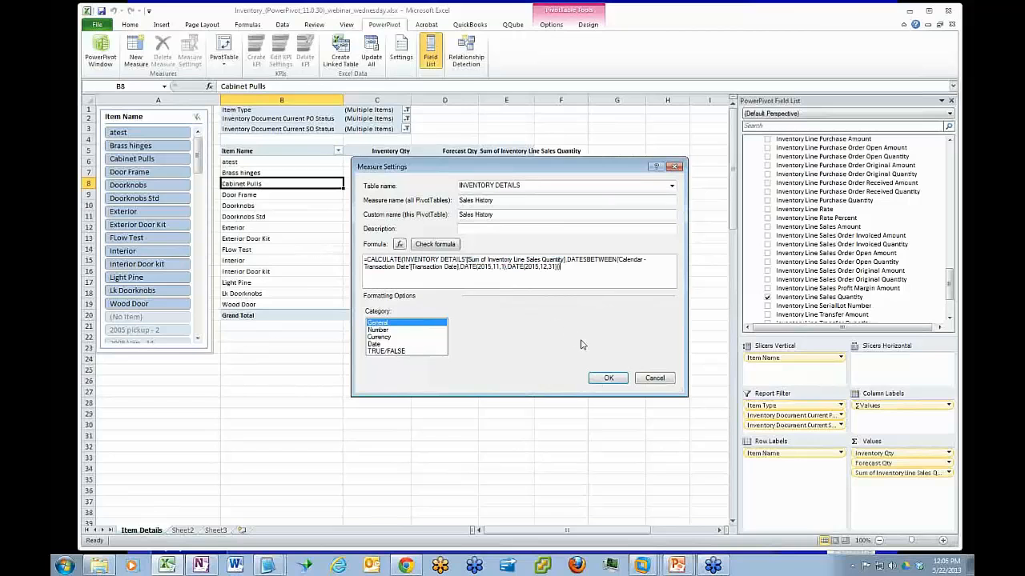
pyautogui.click(436, 244)
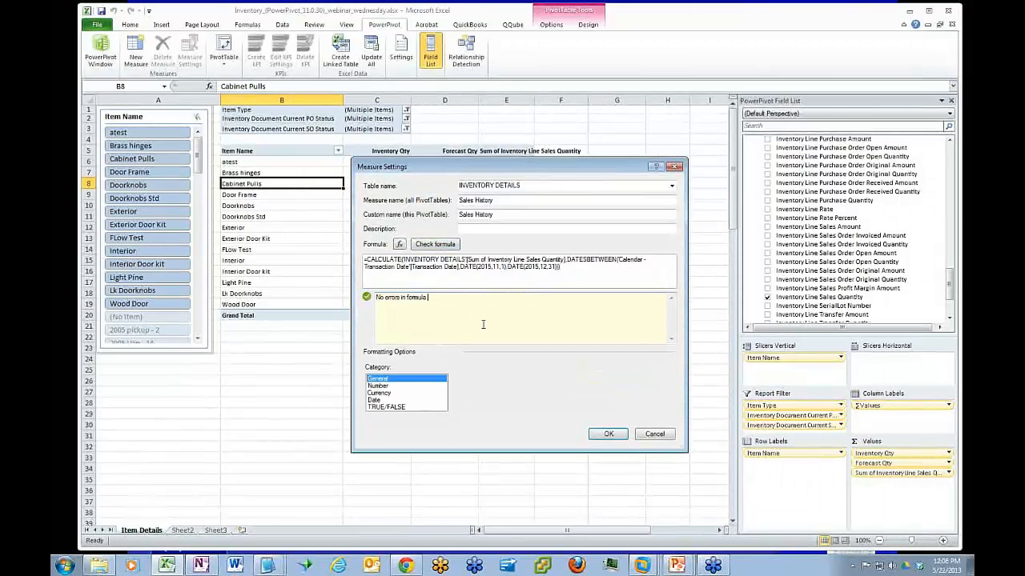
# Format the Sales History measure as a Whole Number with the 1000 separator, and add it to the PivotTable
pyautogui.click(381, 386)
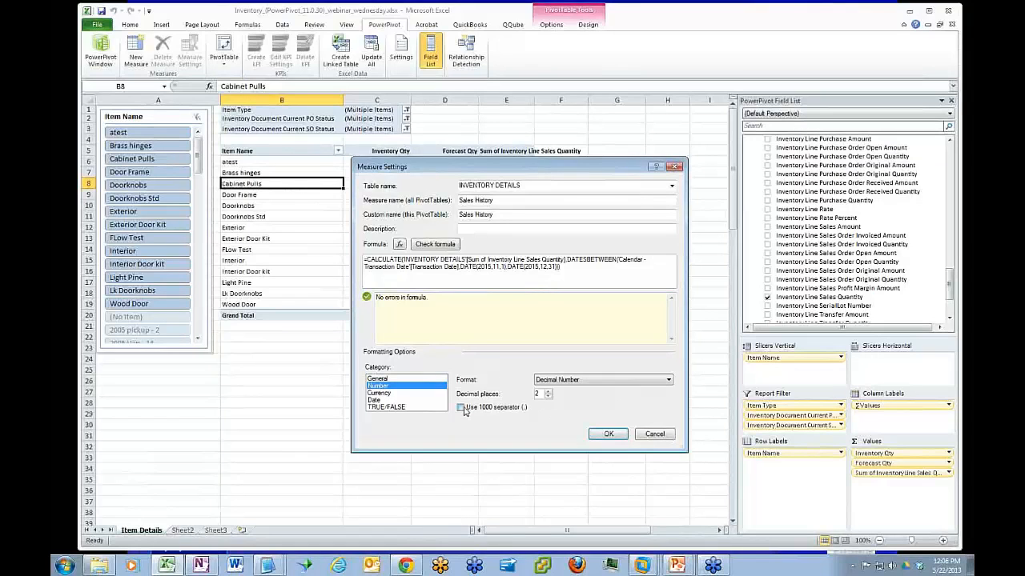
pyautogui.click(461, 407)
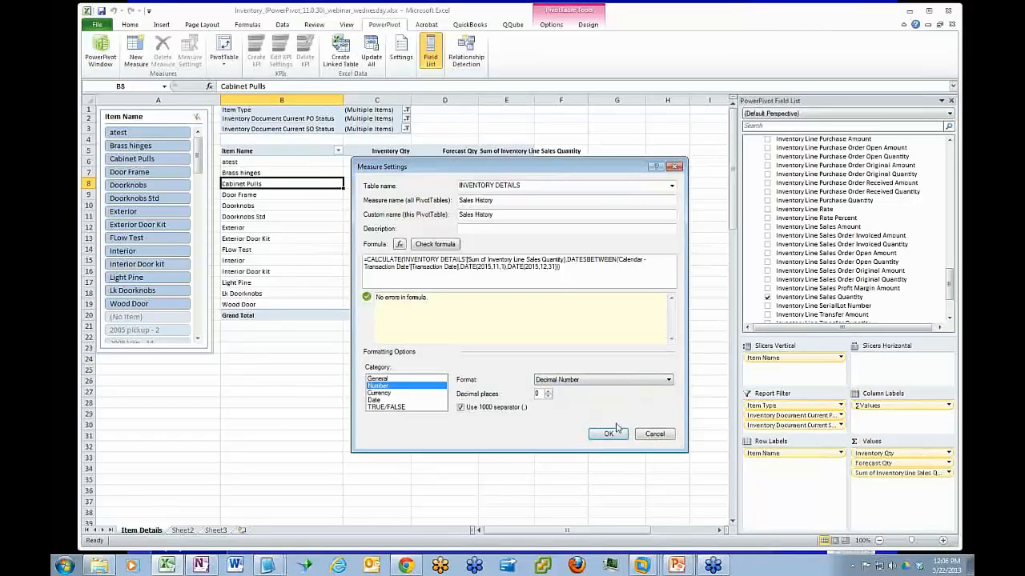
pyautogui.click(654, 382)
pyautogui.click(628, 397)
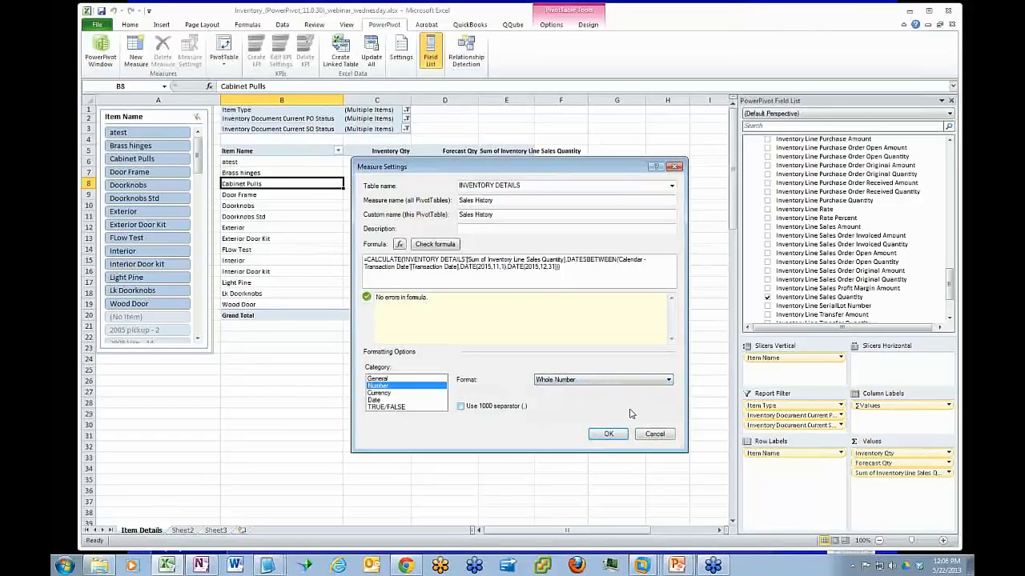
pyautogui.click(460, 406)
pyautogui.click(604, 434)
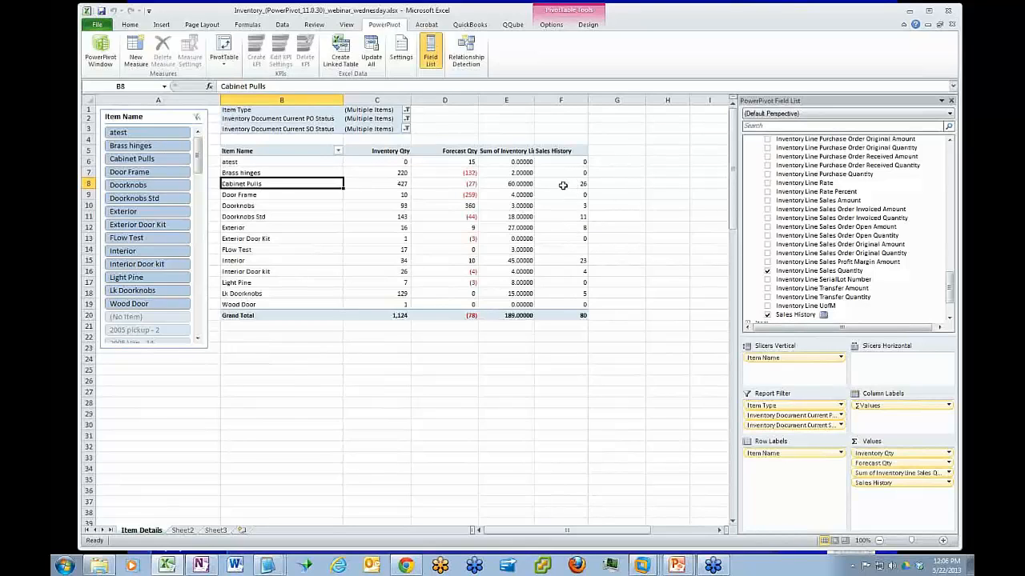
# Check the planned columns on Sheet2, and remove Sum of Inventory Line Sales Quantity from the Item Details PivotTable's values
pyautogui.moveTo(563, 186)
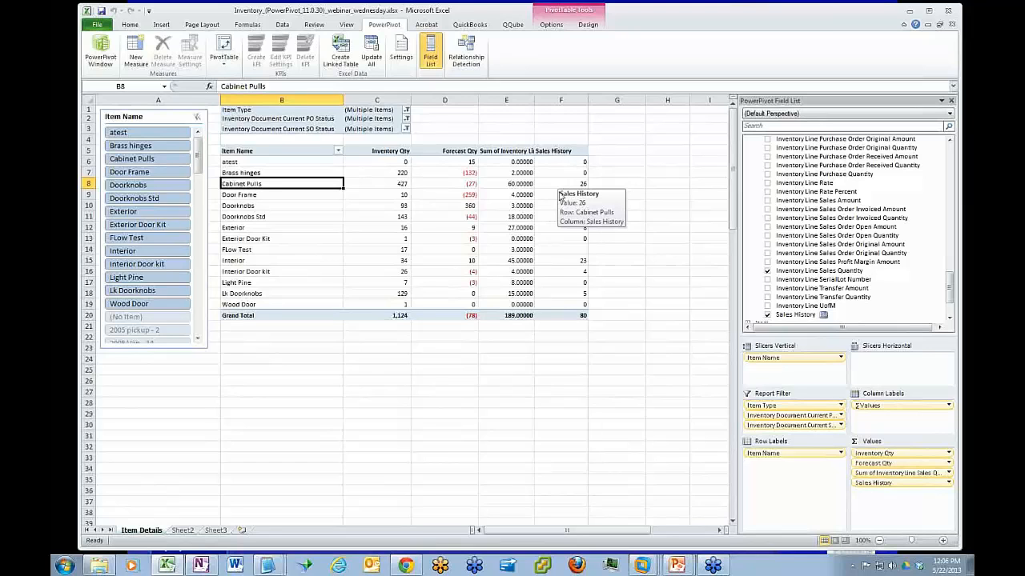
pyautogui.click(183, 531)
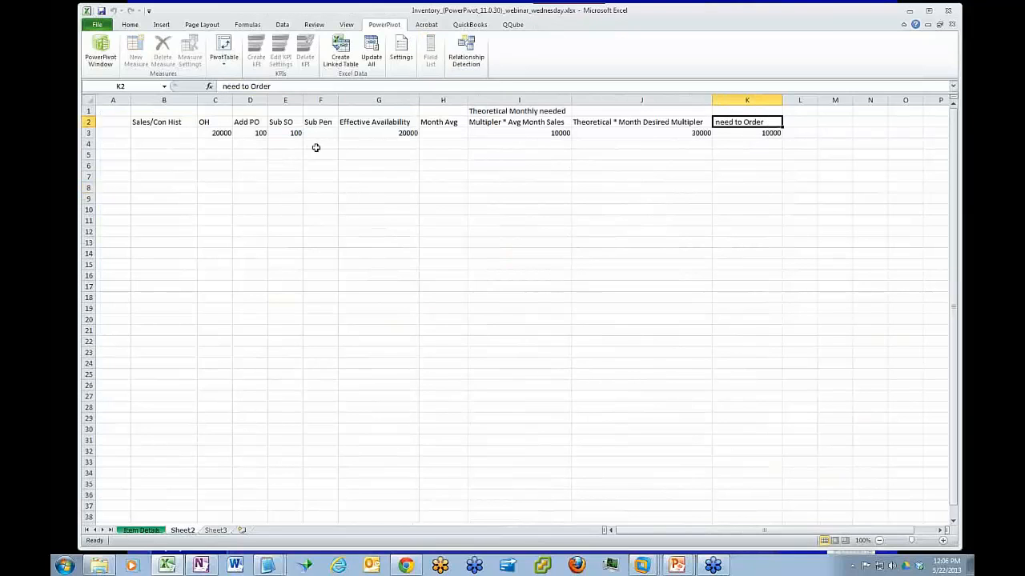
pyautogui.click(143, 531)
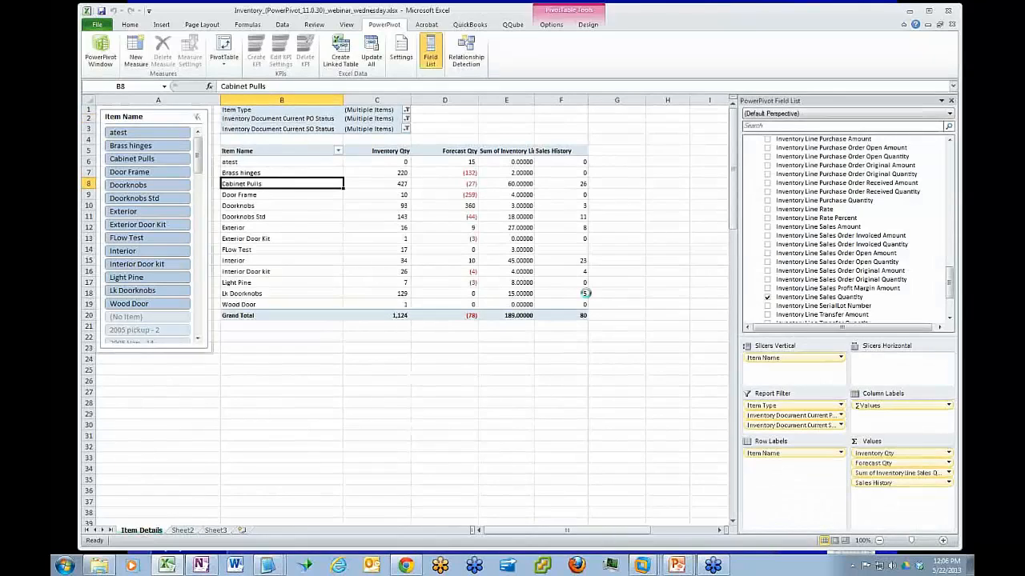
pyautogui.moveTo(533, 99)
pyautogui.mouseDown()
pyautogui.moveTo(564, 99)
pyautogui.moveTo(543, 100)
pyautogui.mouseUp()
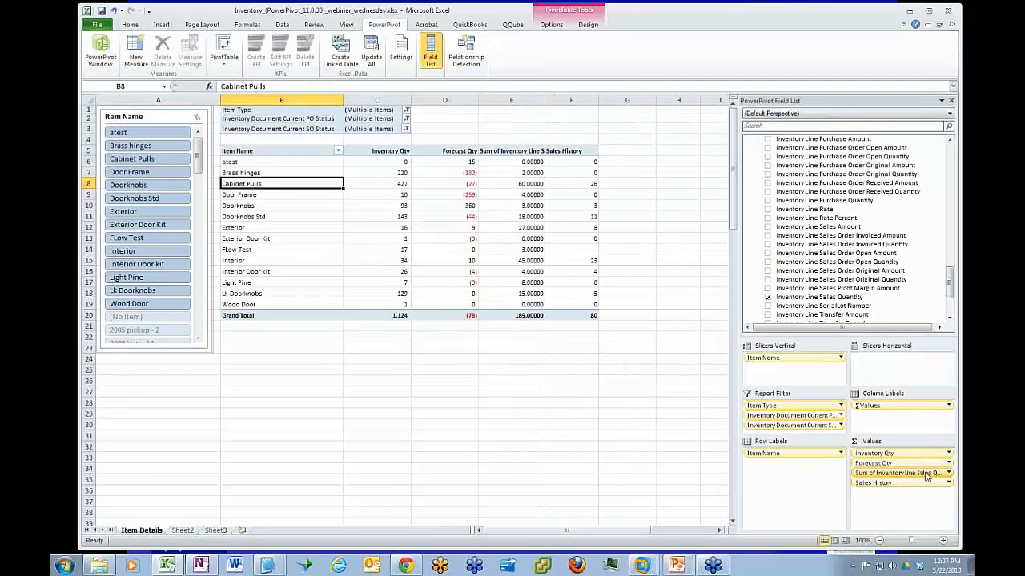
pyautogui.moveTo(926, 476); pyautogui.dragTo(915, 312)
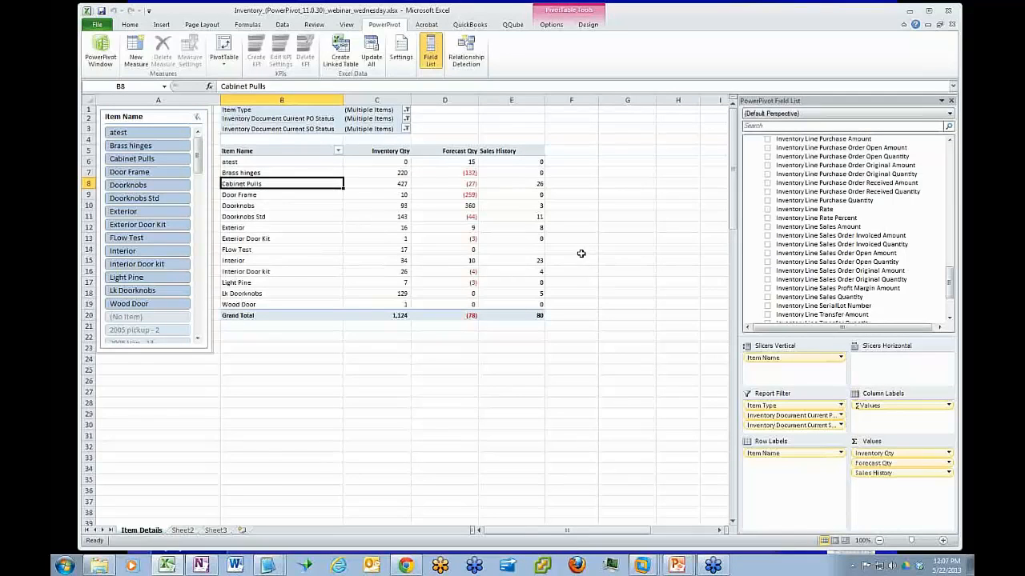
# Start a new measure in the INVENTORY DETAILS table and name it Effective Availability
pyautogui.click(136, 49)
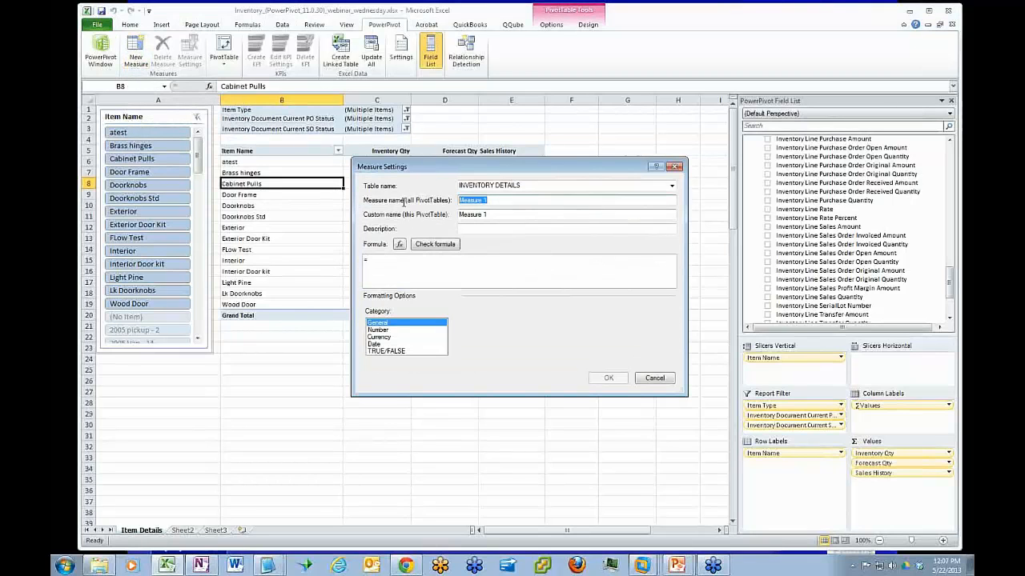
pyautogui.write('Effective Avail')
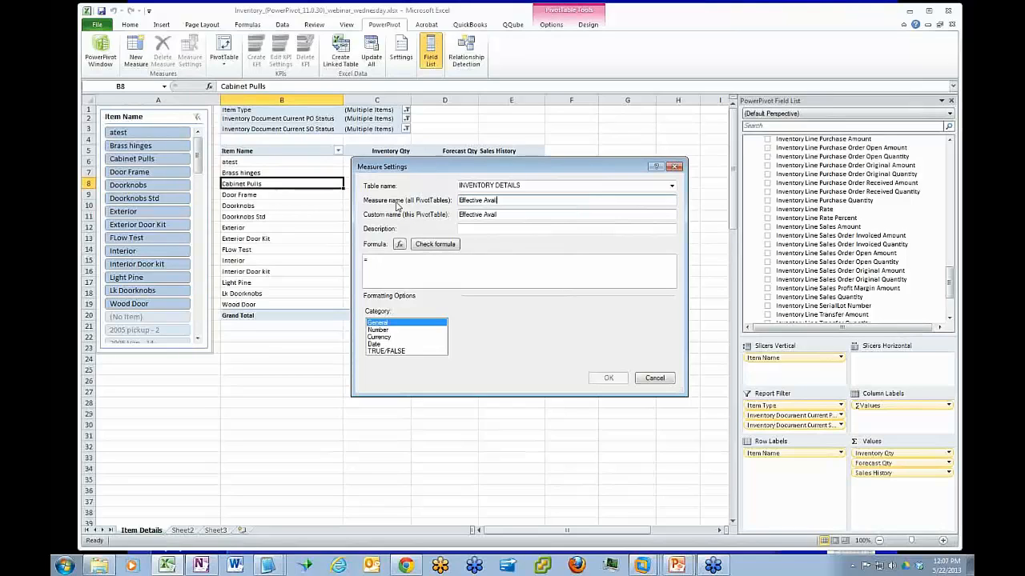
pyautogui.write('ability')
pyautogui.click(381, 258)
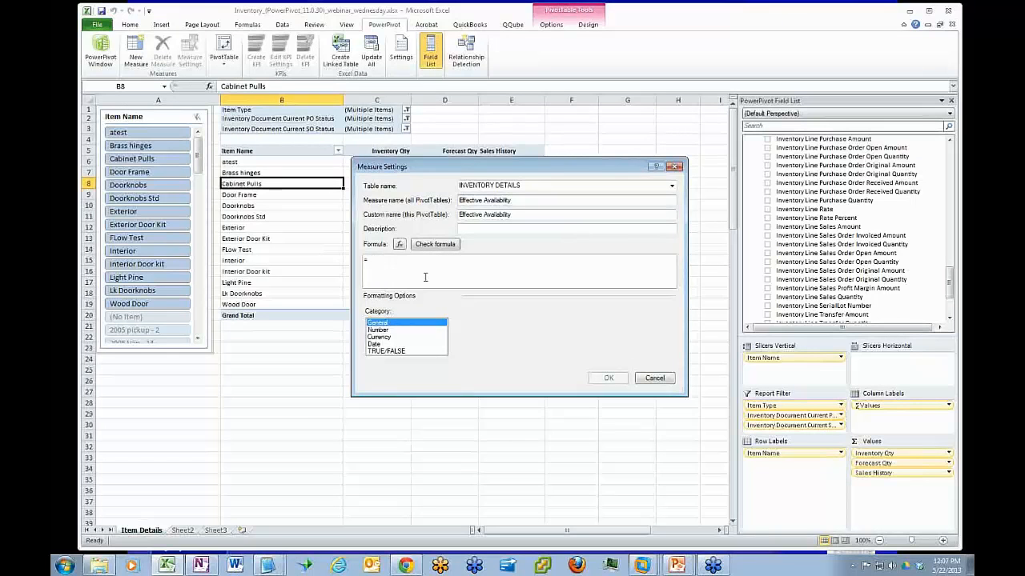
# Enter the formula =('INVENTORY DETAILS'[Sum of Inventory Line Inventory Quantity] - 'INVENTORY DETAILS'[Sum of Inventory Line Forecast Quantity]) and check it for errors
pyautogui.write('c')
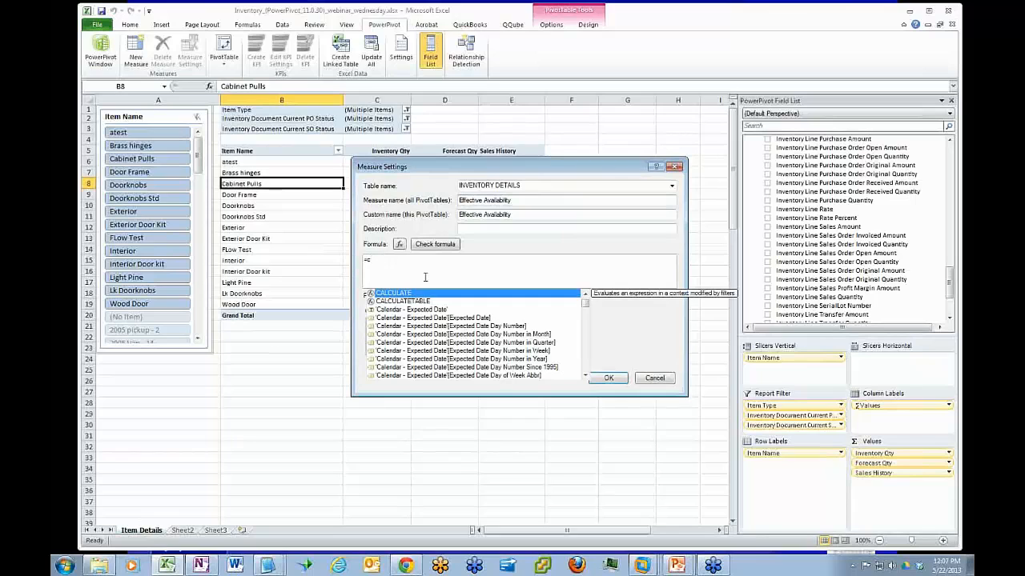
pyautogui.moveTo(373, 259); pyautogui.dragTo(352, 258)
pyautogui.write('=')
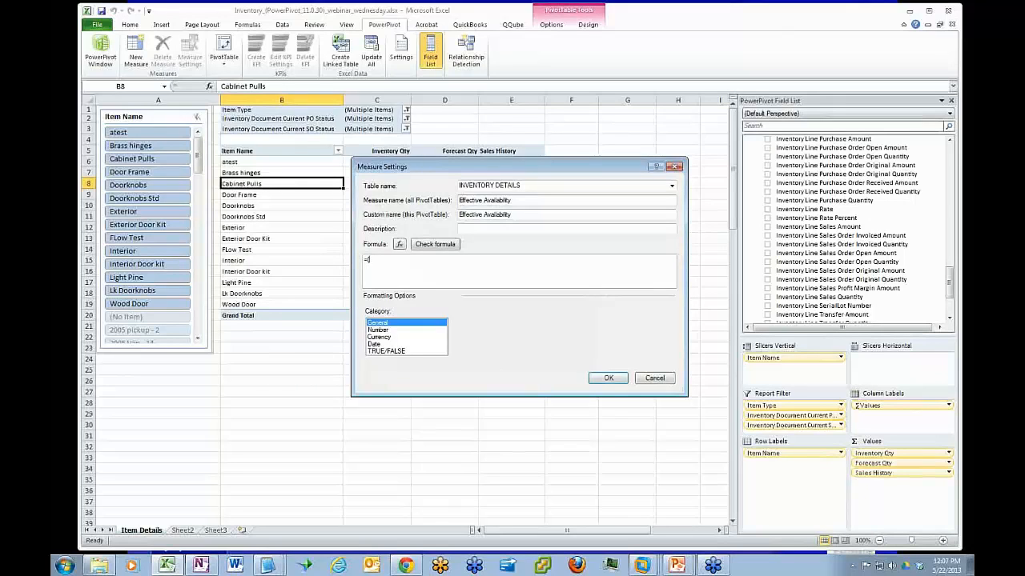
pyautogui.write('i')
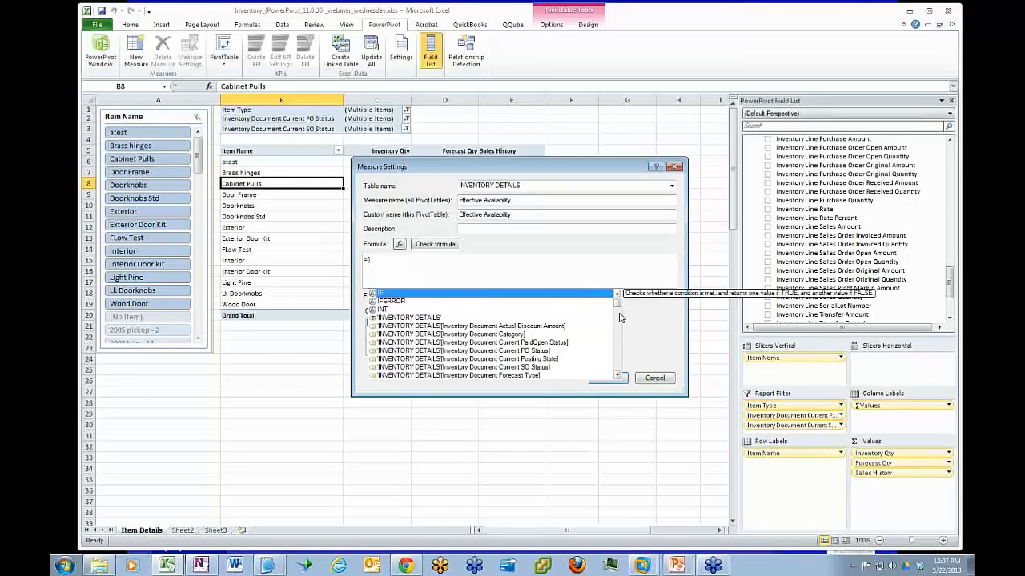
pyautogui.moveTo(617, 304); pyautogui.dragTo(621, 357)
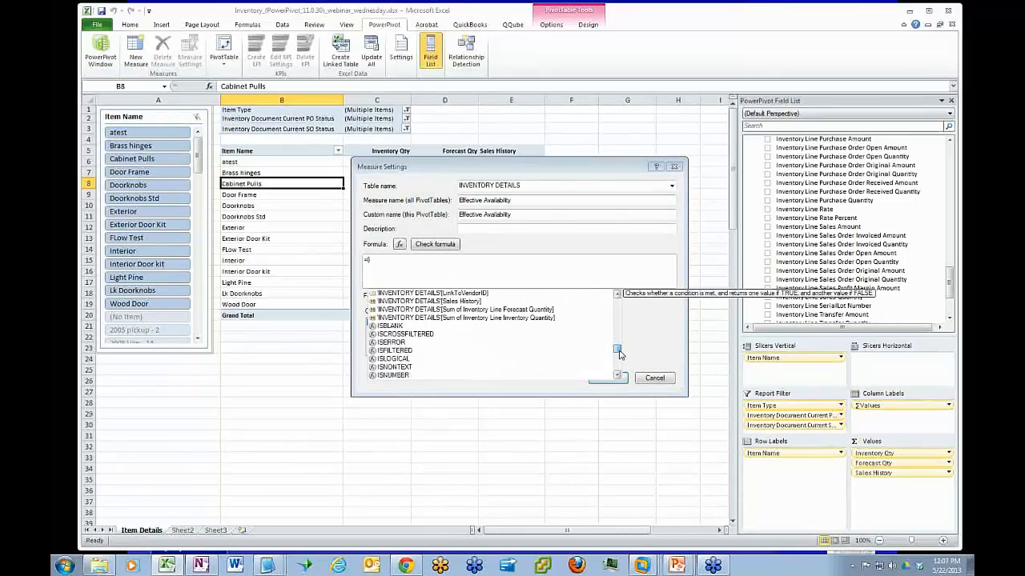
pyautogui.doubleClick(501, 318)
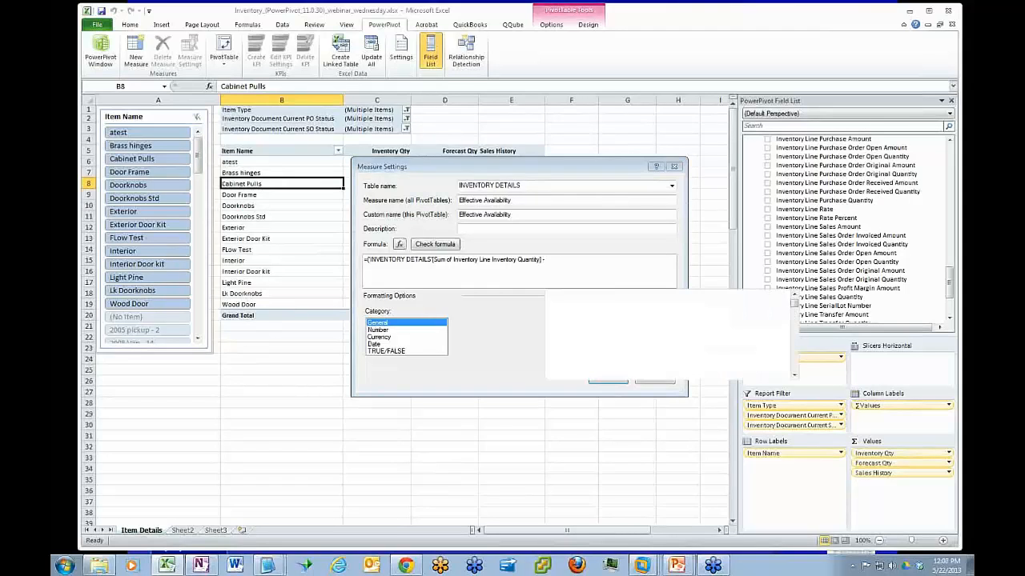
pyautogui.write('i')
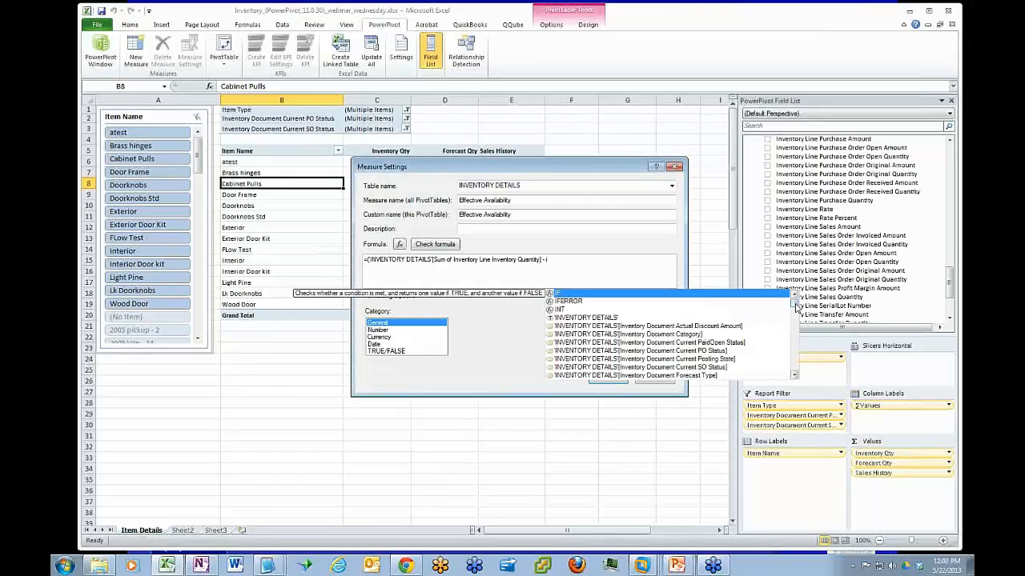
pyautogui.moveTo(793, 295); pyautogui.dragTo(793, 347)
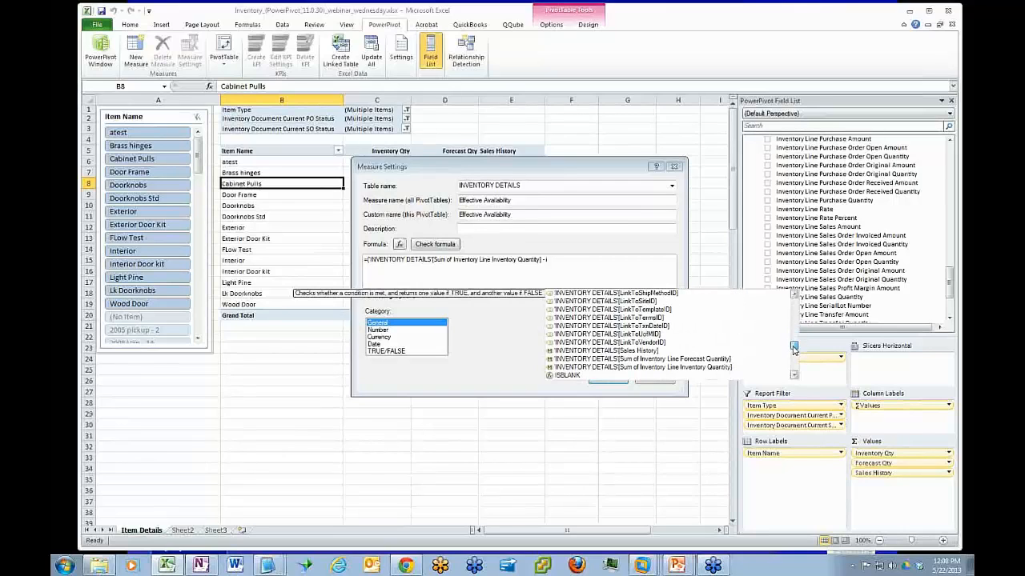
pyautogui.doubleClick(695, 360)
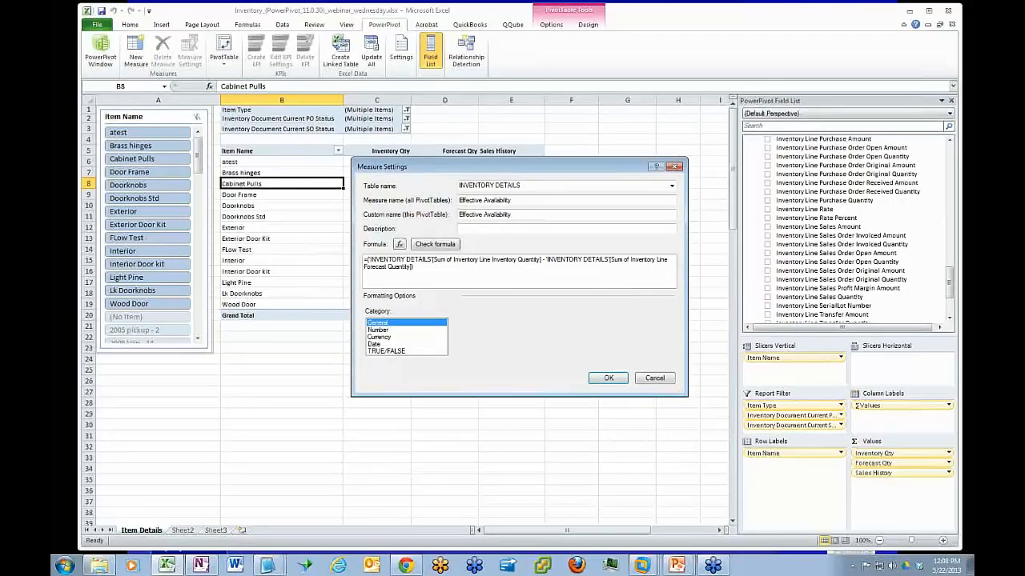
pyautogui.click(428, 246)
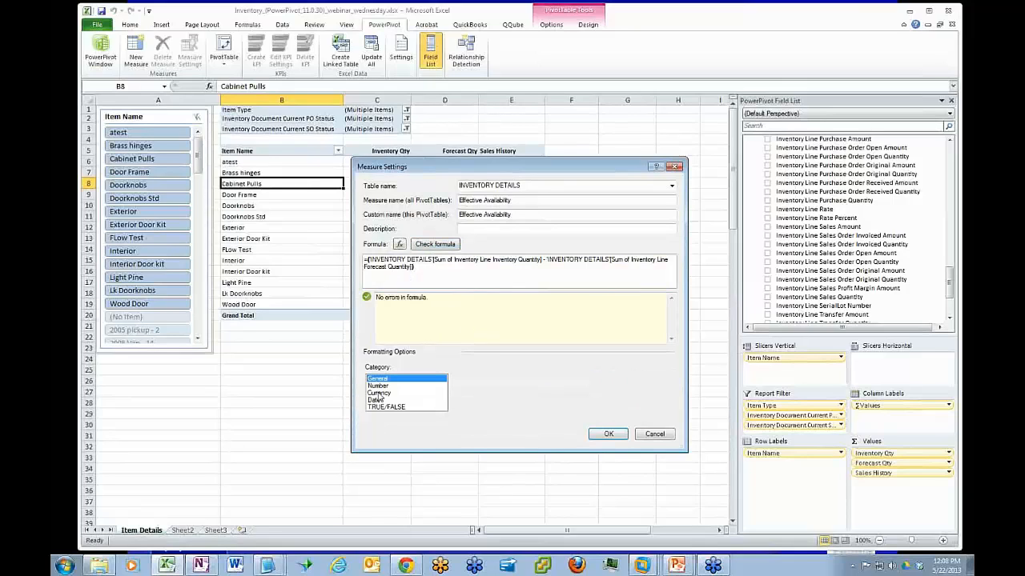
# Format Effective Availability as a Whole Number with the 1000 separator, add it to the PivotTable, and widen column F to fit its heading
pyautogui.click(377, 388)
pyautogui.click(620, 381)
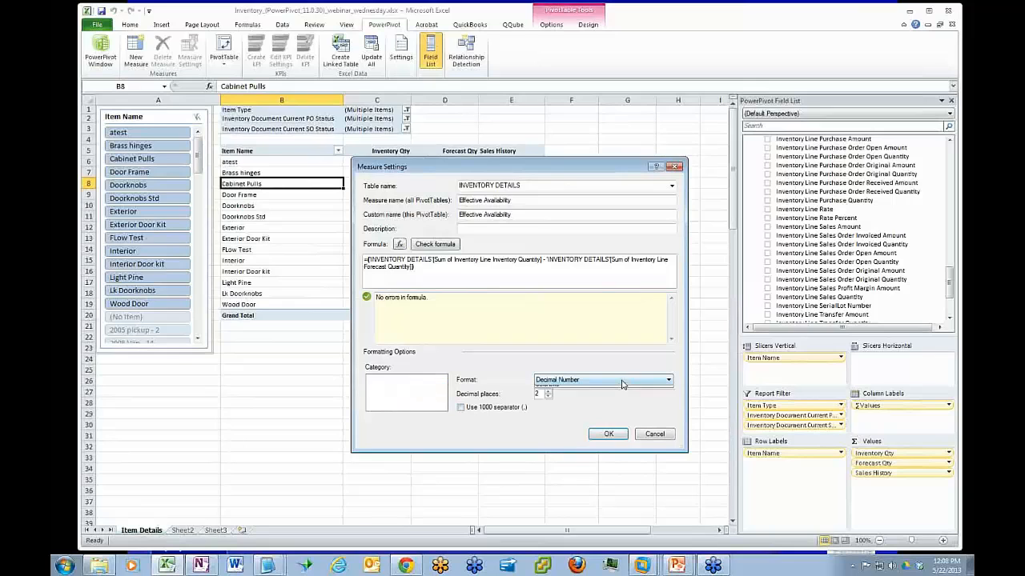
pyautogui.click(555, 396)
pyautogui.click(461, 407)
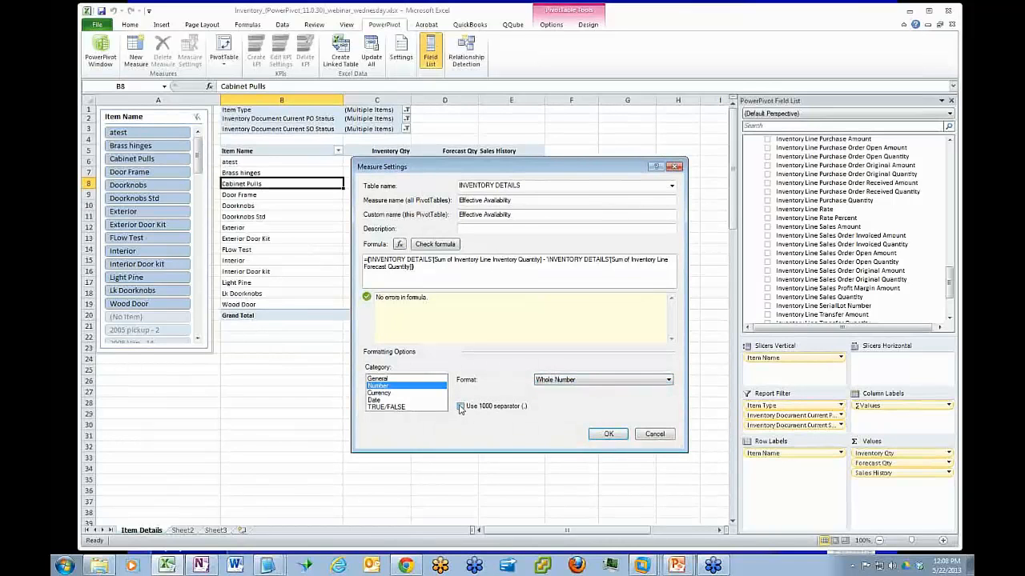
pyautogui.click(608, 434)
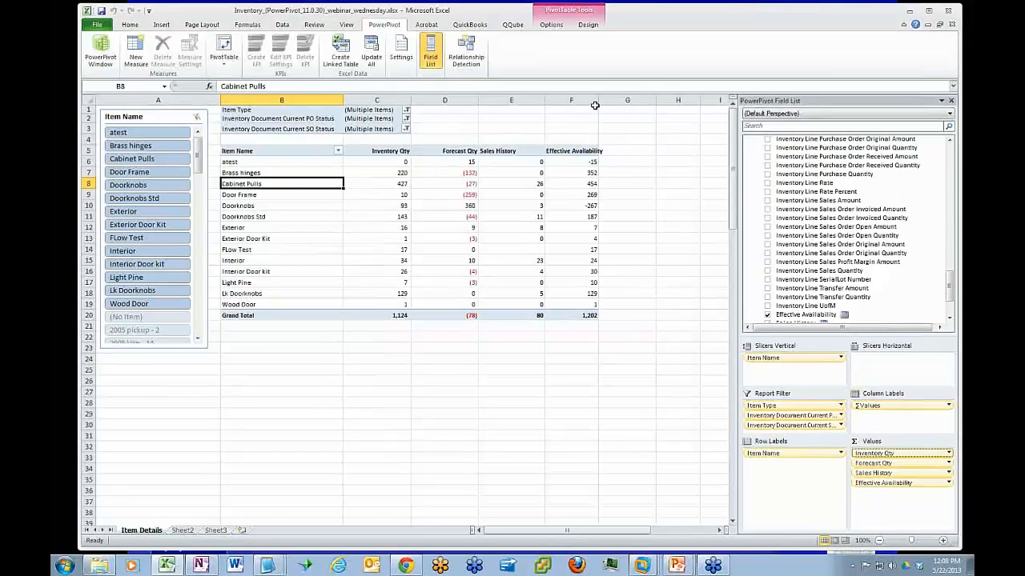
pyautogui.moveTo(598, 99); pyautogui.dragTo(606, 99)
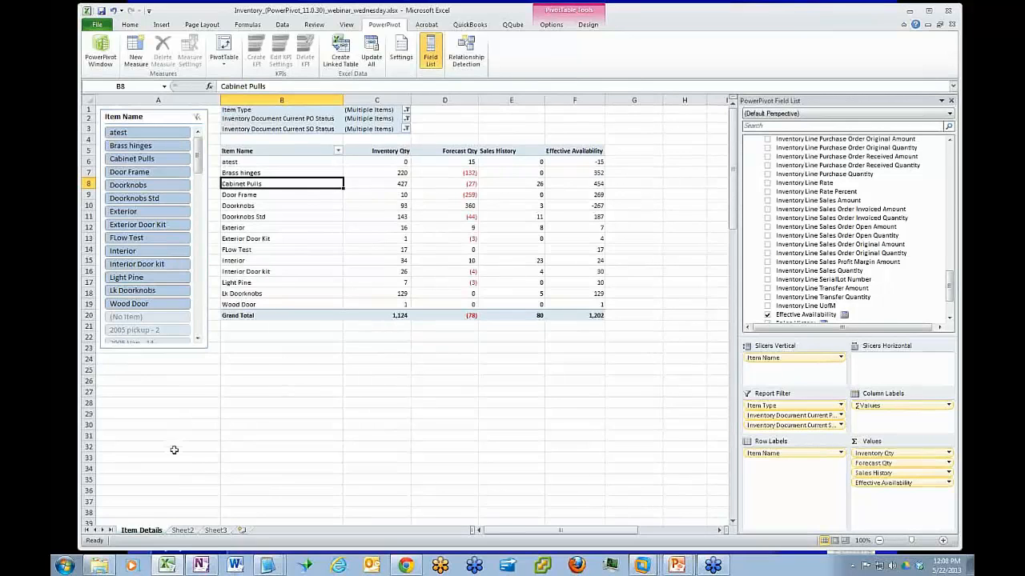
# Check the next planned column on Sheet2, and start a new INVENTORY DETAILS measure named Avg Monthly from the Item Details PivotTable
pyautogui.click(189, 530)
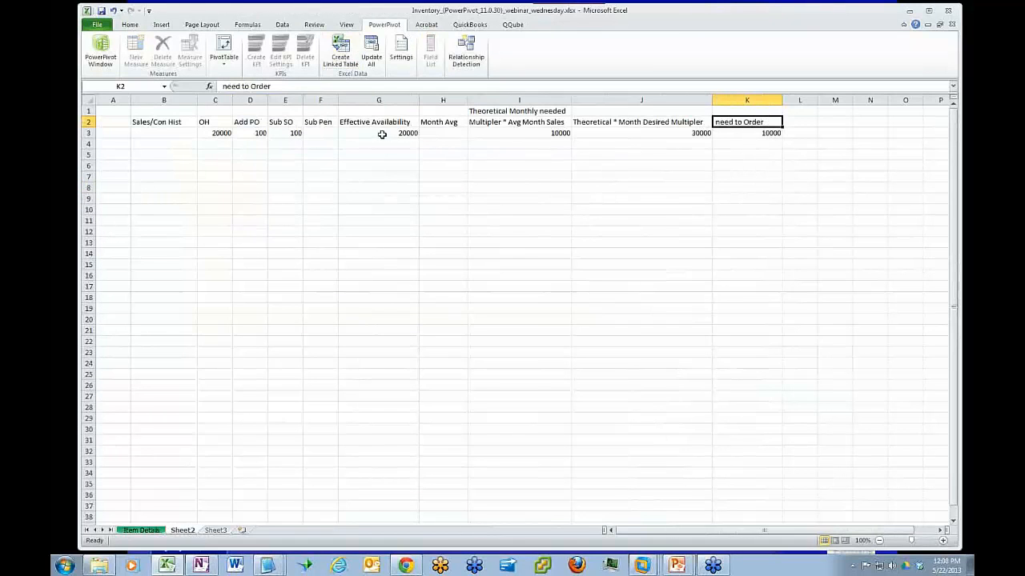
pyautogui.click(141, 531)
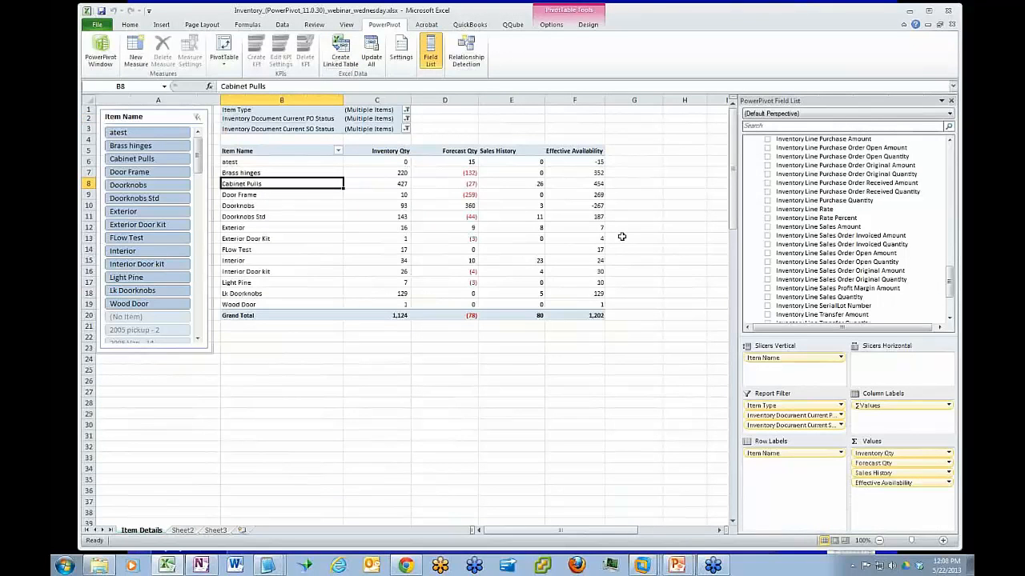
pyautogui.moveTo(511, 280)
pyautogui.moveTo(514, 187)
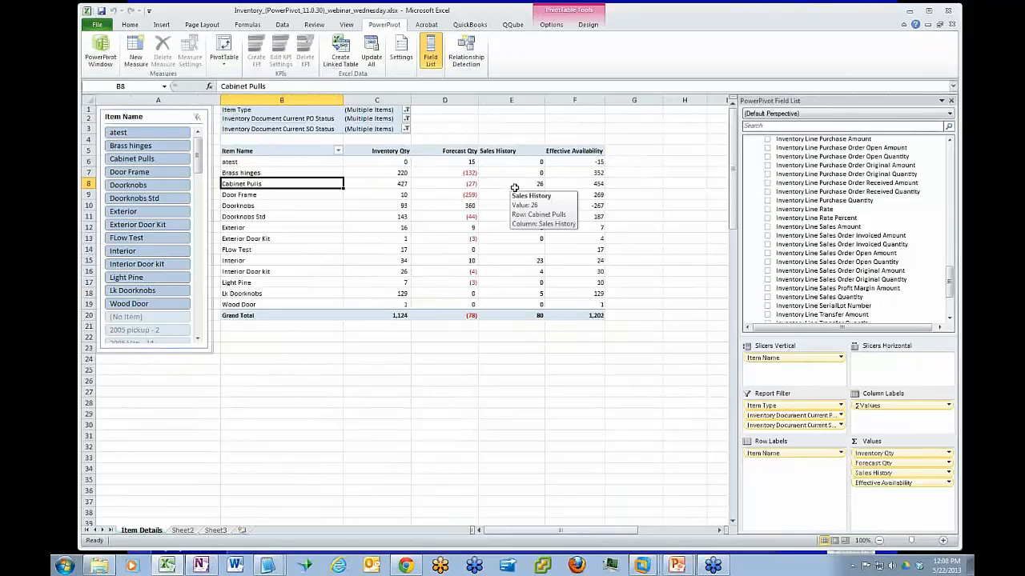
pyautogui.click(139, 50)
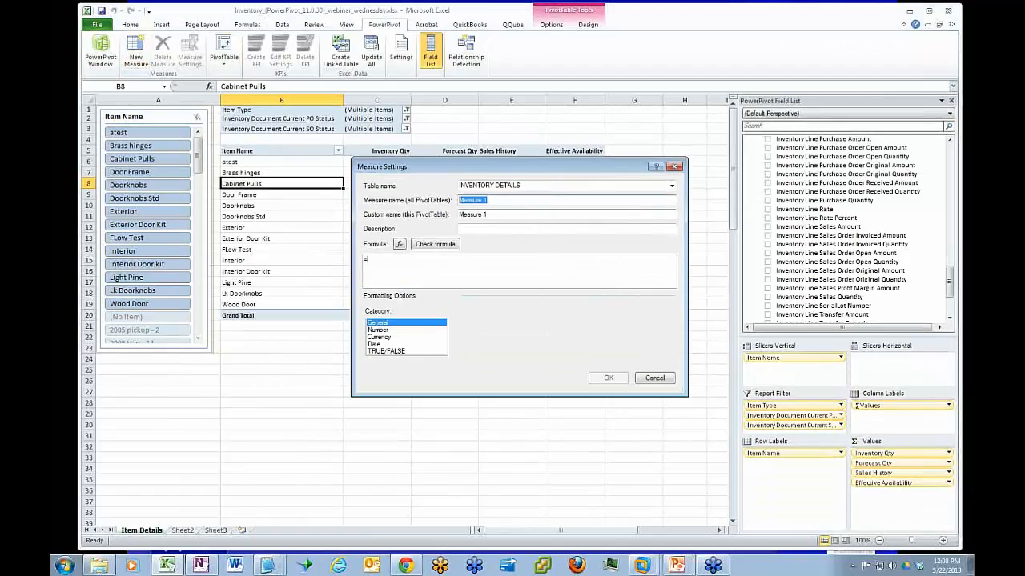
pyautogui.write('Avg Monthly')
pyautogui.click(382, 259)
pyautogui.moveTo(510, 168); pyautogui.dragTo(501, 259)
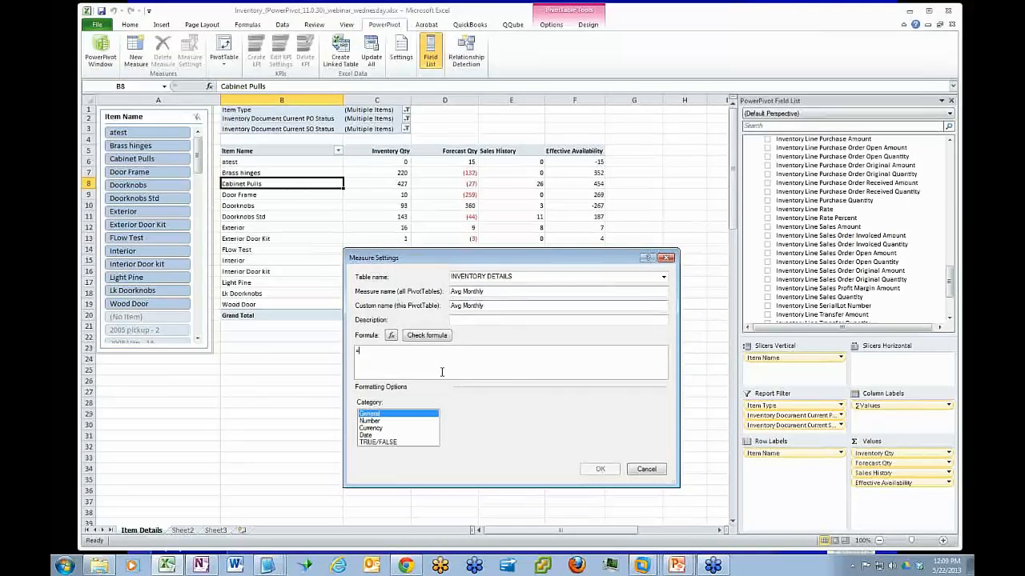
# Enter the Avg Monthly formula ='INVENTORY DETAILS'[Sales History]/2 and check it for errors
pyautogui.write('i')
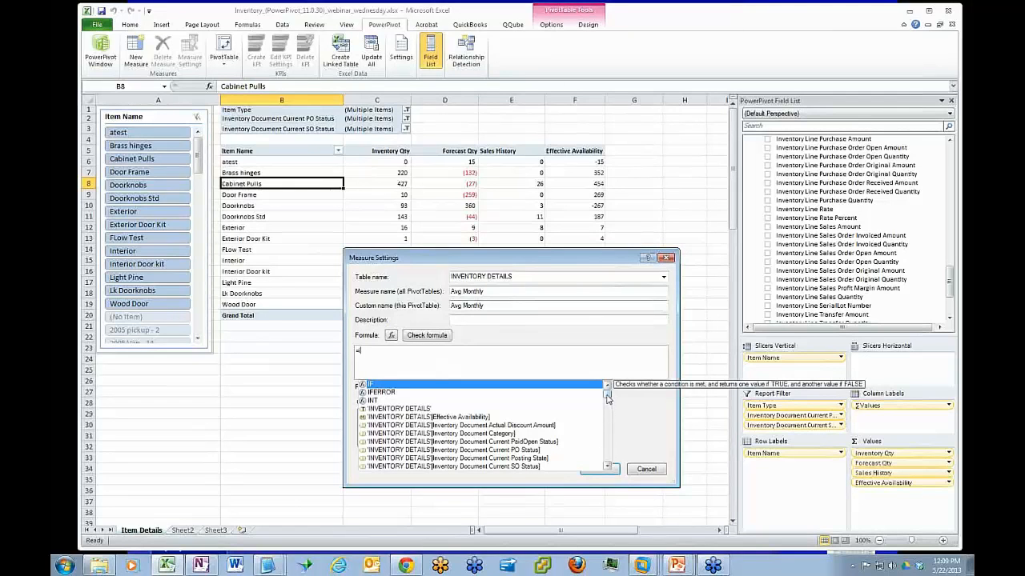
pyautogui.moveTo(608, 399); pyautogui.dragTo(610, 442)
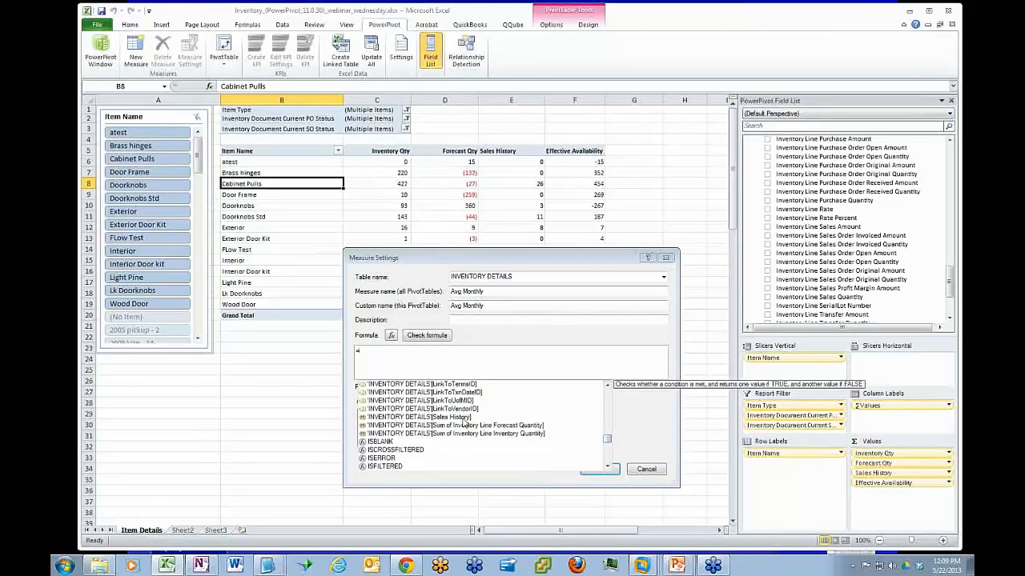
pyautogui.doubleClick(464, 417)
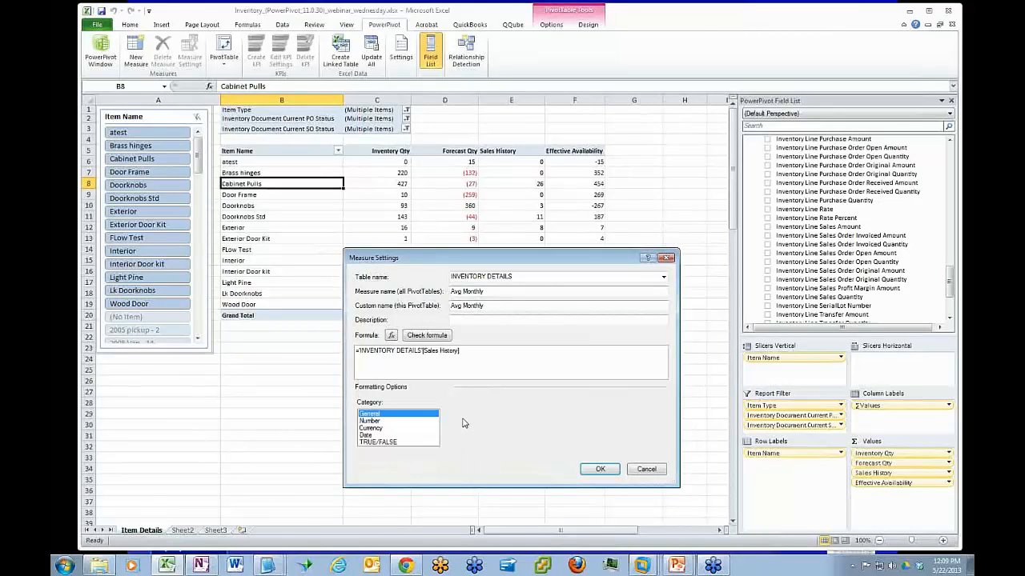
pyautogui.write('/2')
pyautogui.click(439, 336)
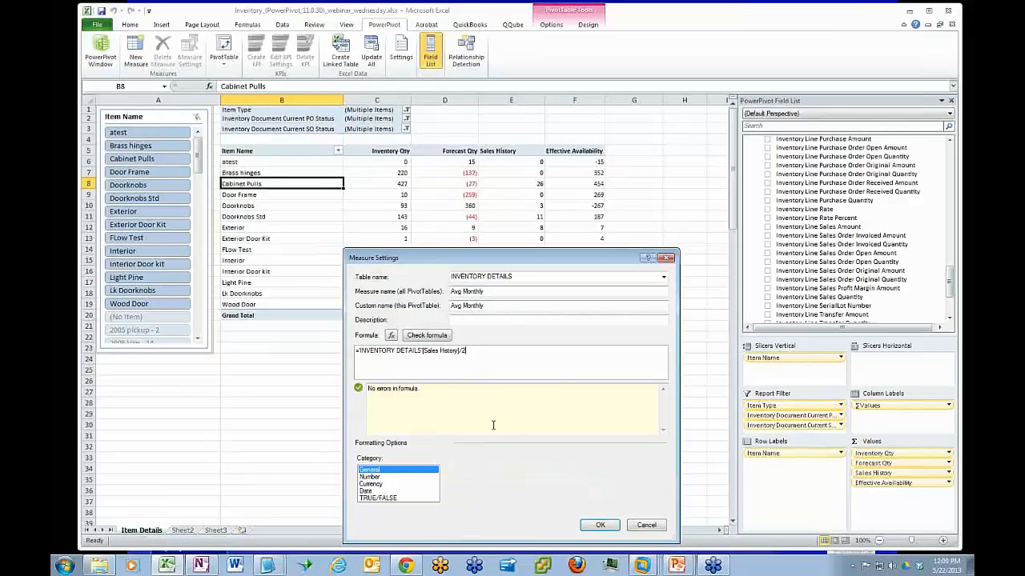
# Format Avg Monthly as a Whole Number, add it to the PivotTable, and compare it with Sales History for Doorknobs Std
pyautogui.click(370, 478)
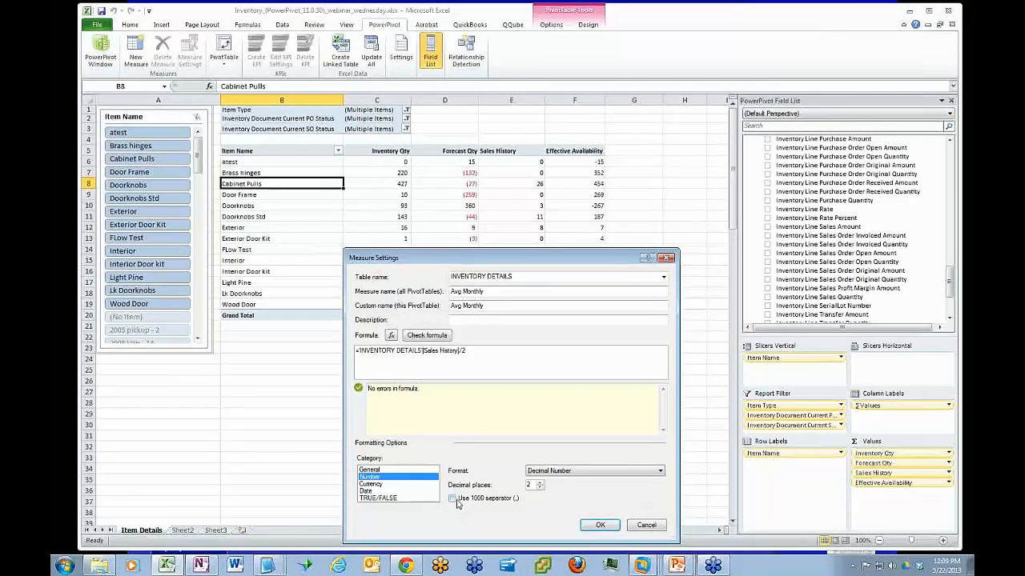
pyautogui.click(636, 471)
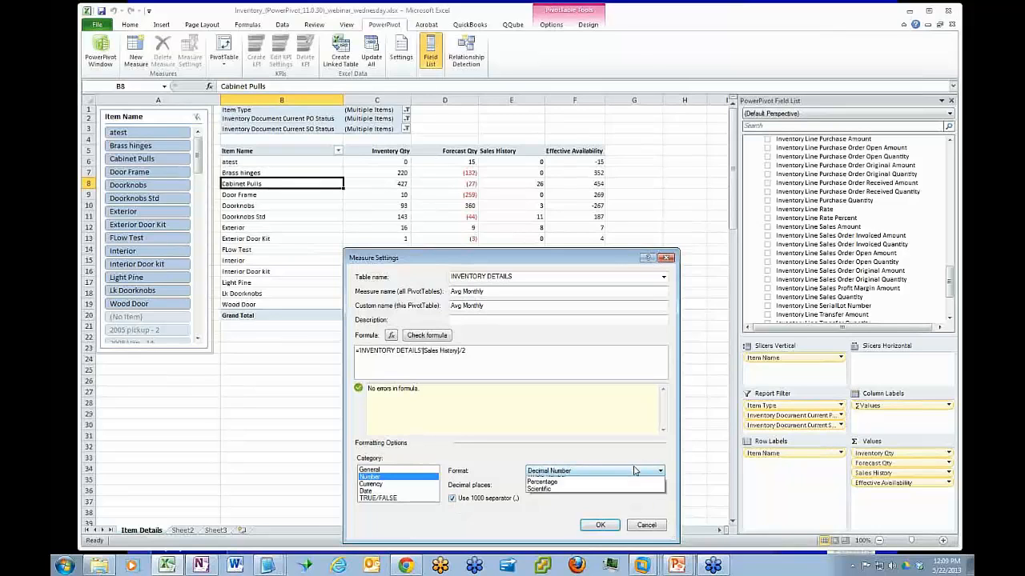
pyautogui.click(599, 493)
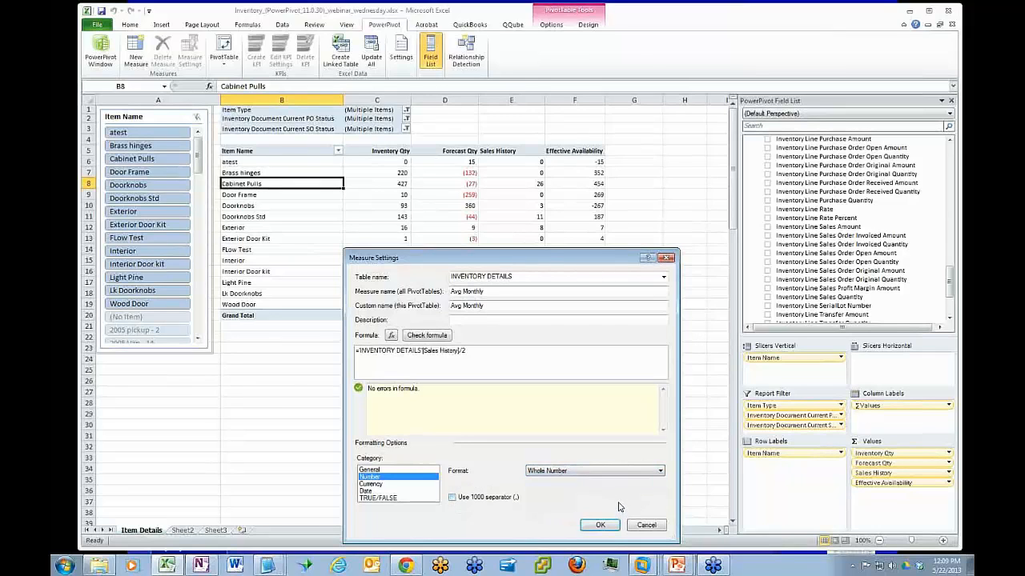
pyautogui.click(600, 526)
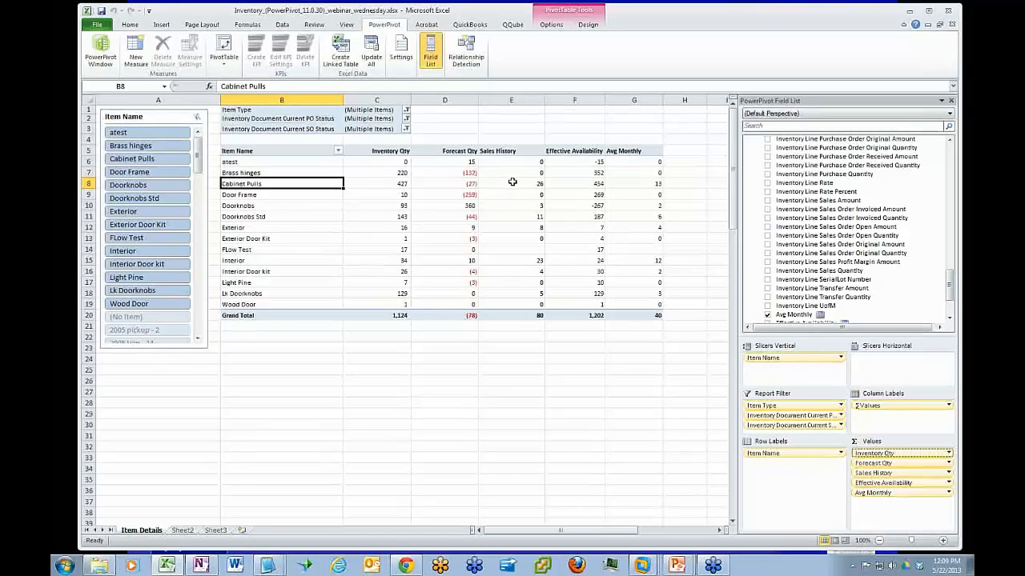
pyautogui.click(510, 215)
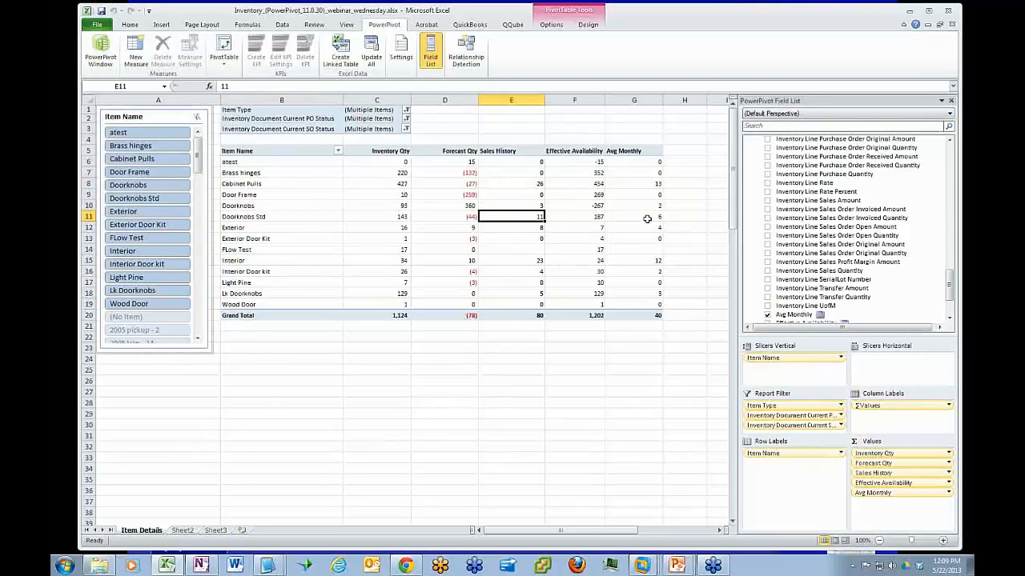
pyautogui.moveTo(647, 218)
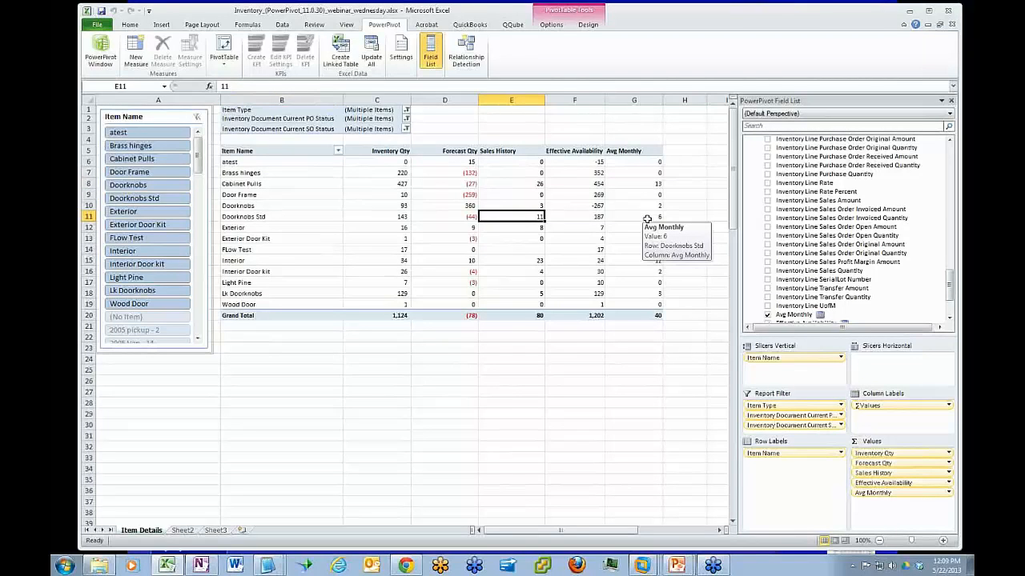
# Change the Avg Monthly measure's format to Decimal Number with 1 decimal place and the 1000 separator
pyautogui.click(646, 162)
pyautogui.rightClick(645, 163)
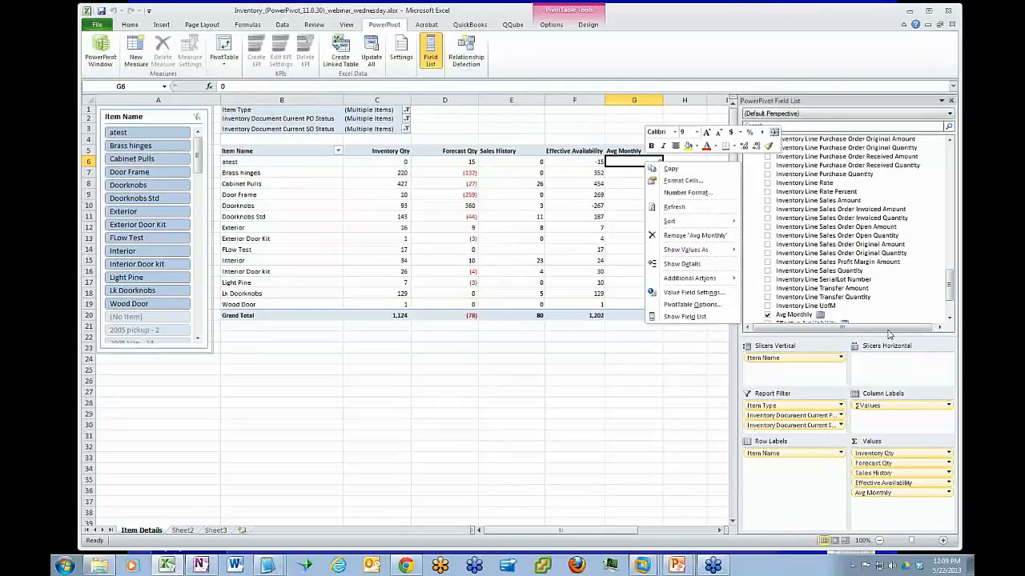
pyautogui.moveTo(950, 281); pyautogui.dragTo(950, 300)
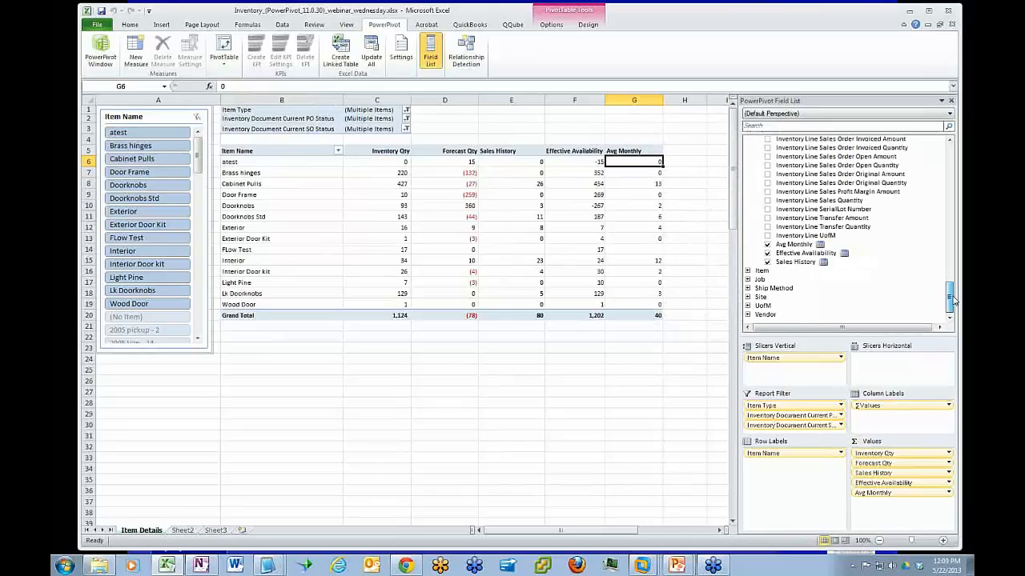
pyautogui.click(796, 245)
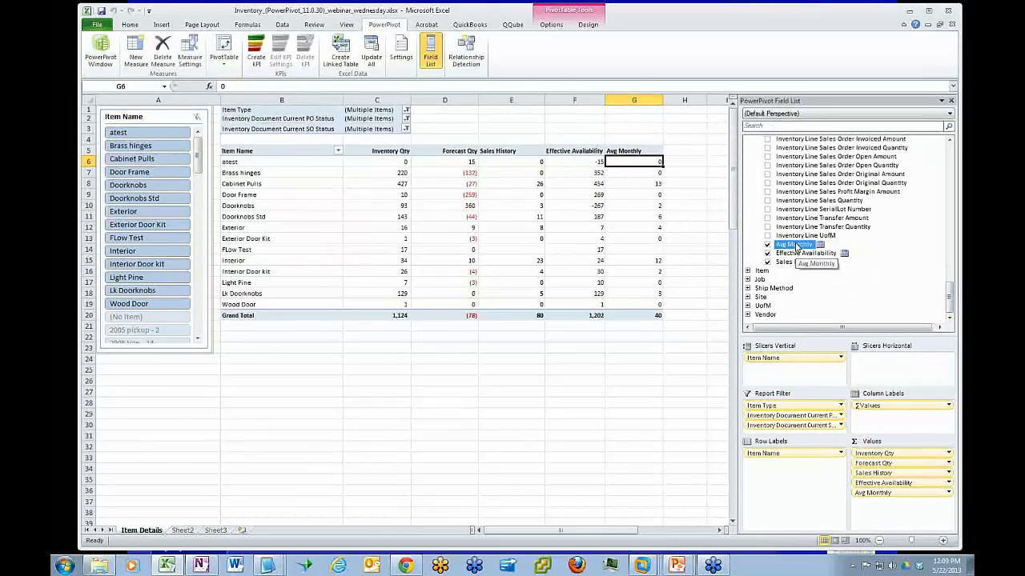
pyautogui.click(188, 54)
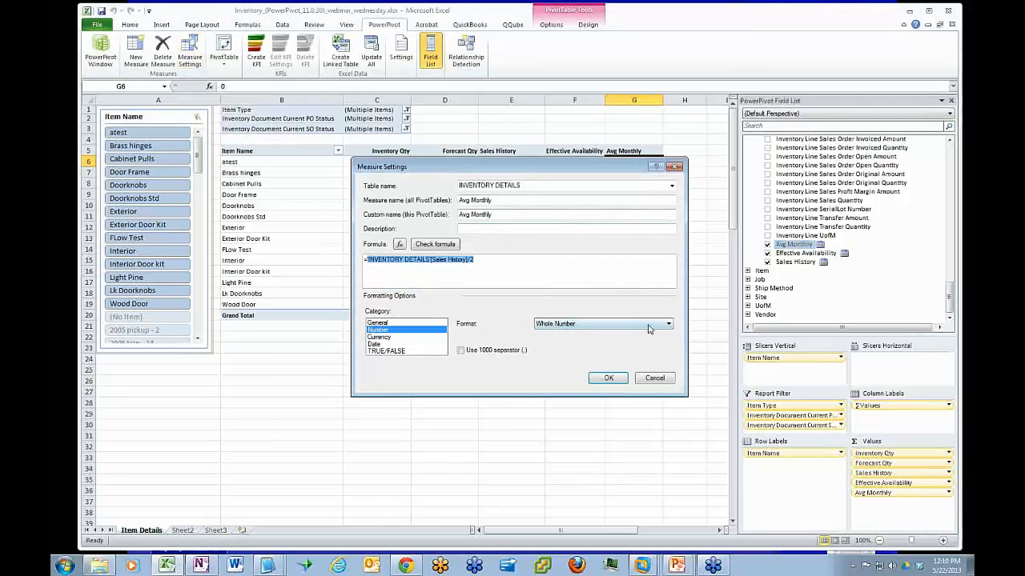
pyautogui.click(649, 324)
pyautogui.click(552, 339)
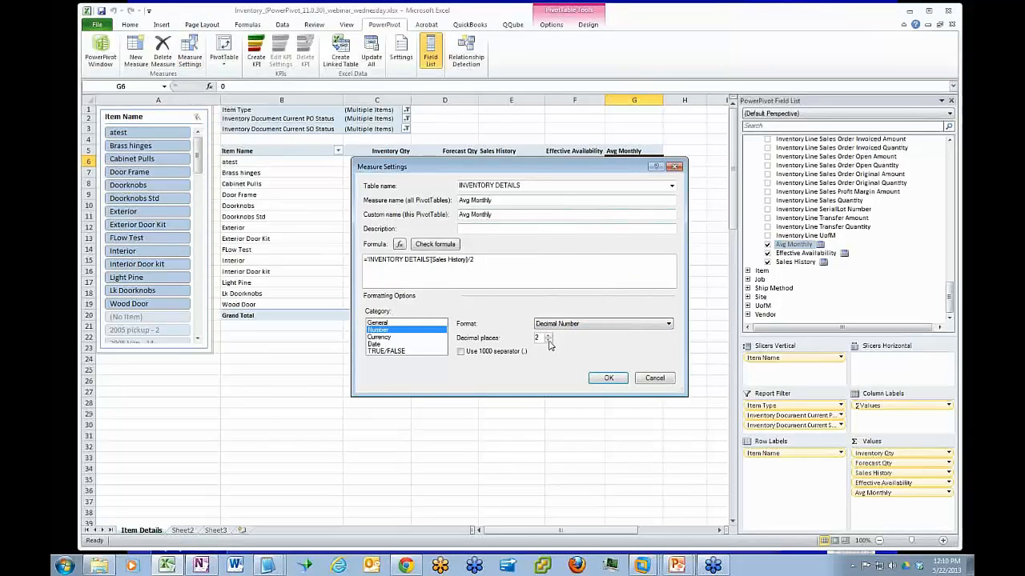
pyautogui.click(549, 341)
pyautogui.click(461, 351)
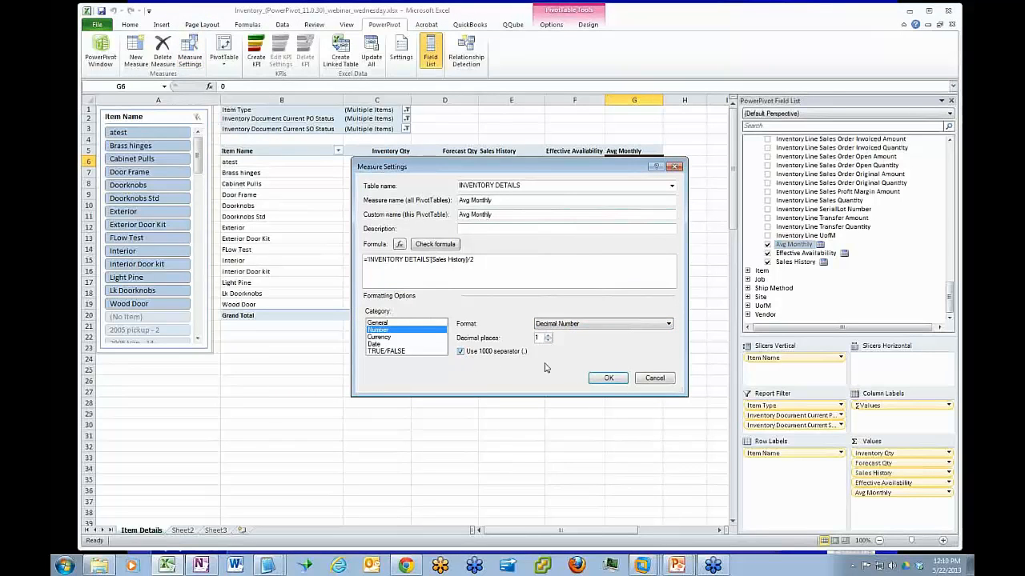
pyautogui.click(608, 379)
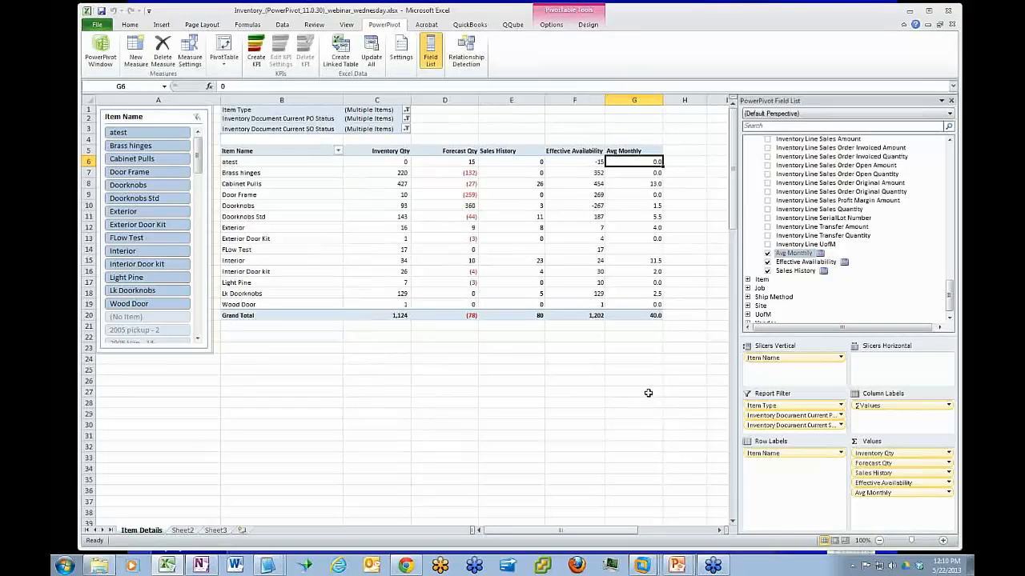
# Review the planned columns on Sheet2 up to Multipler * Avg Month Sales, and return to the Item Details PivotTable
pyautogui.click(183, 531)
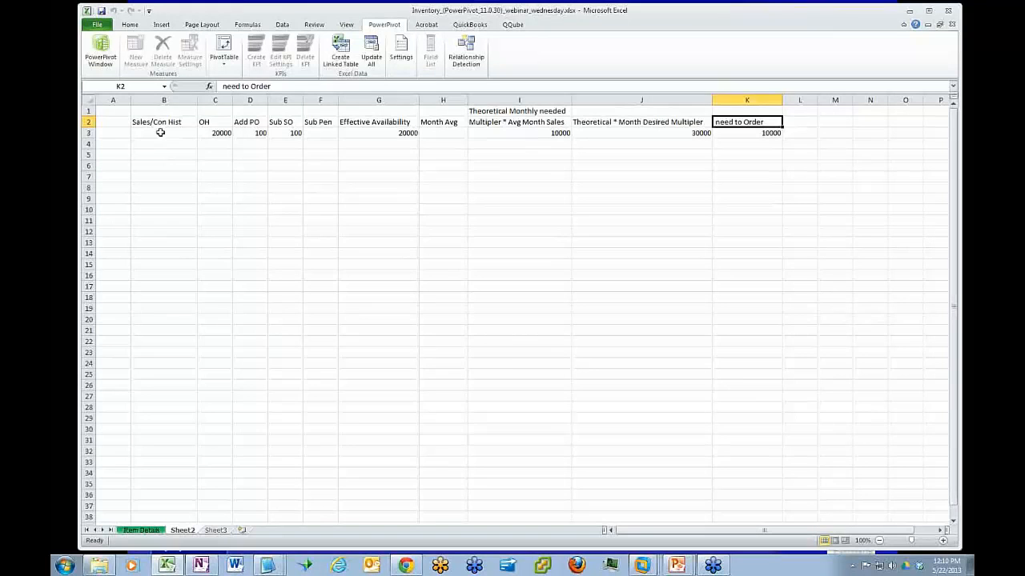
pyautogui.moveTo(168, 141); pyautogui.dragTo(590, 132)
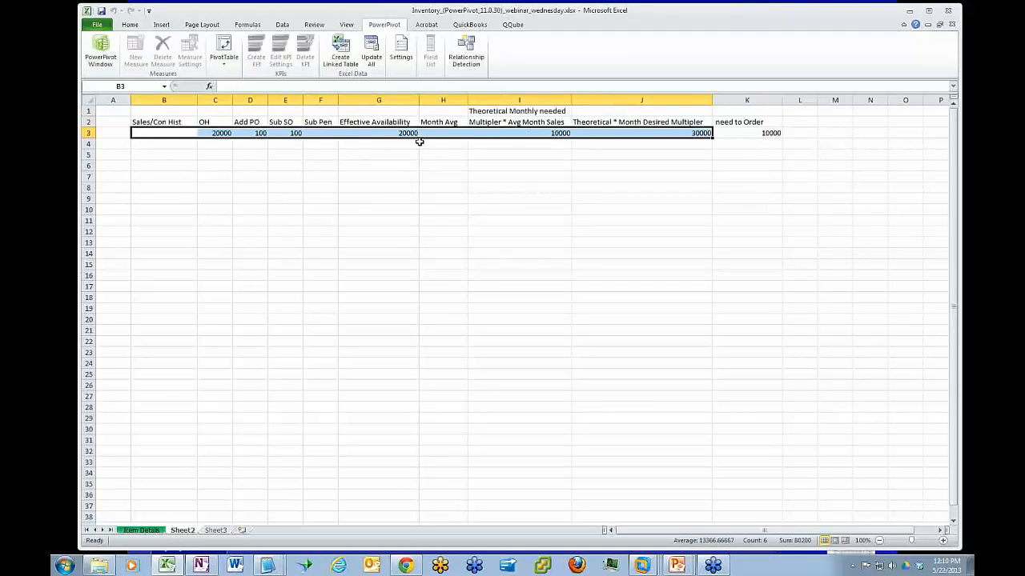
pyautogui.click(511, 133)
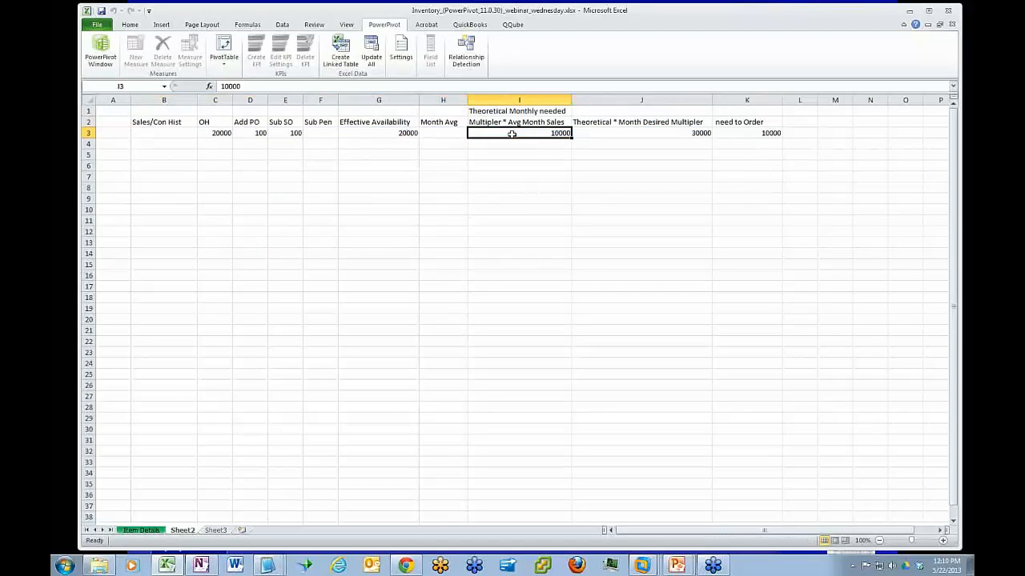
pyautogui.click(134, 531)
pyautogui.click(631, 162)
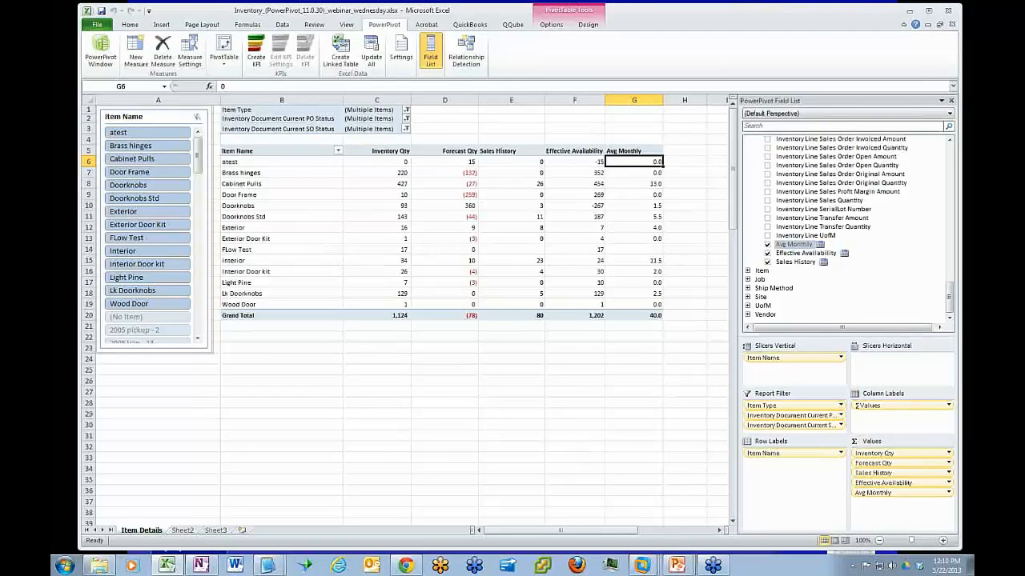
# View the Item table in the PowerPivot window, and return to the Excel workbook
pyautogui.moveTo(950, 301)
pyautogui.mouseDown()
pyautogui.moveTo(952, 280)
pyautogui.moveTo(947, 317)
pyautogui.mouseUp()
pyautogui.click(99, 49)
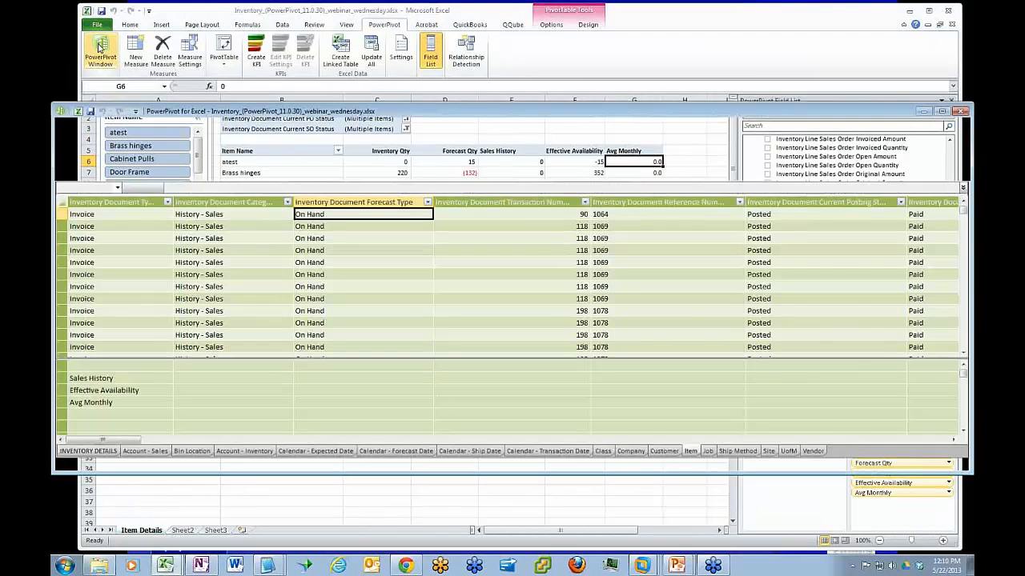
pyautogui.click(728, 22)
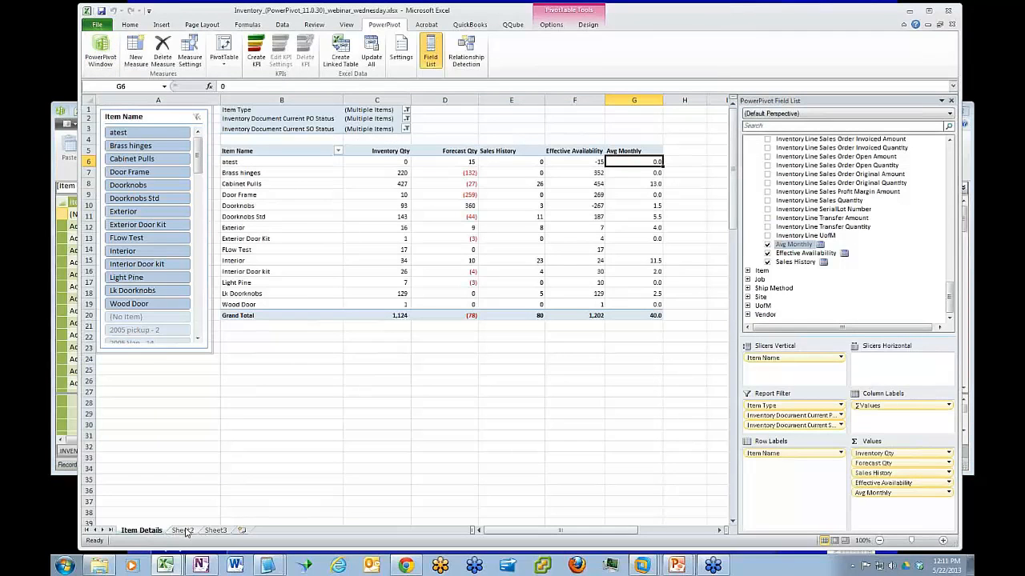
# Load the QQube template Custom Fields Details (List) on Sheet3 from Lookups, Company Setup (Custom Fields Listing)
pyautogui.click(213, 530)
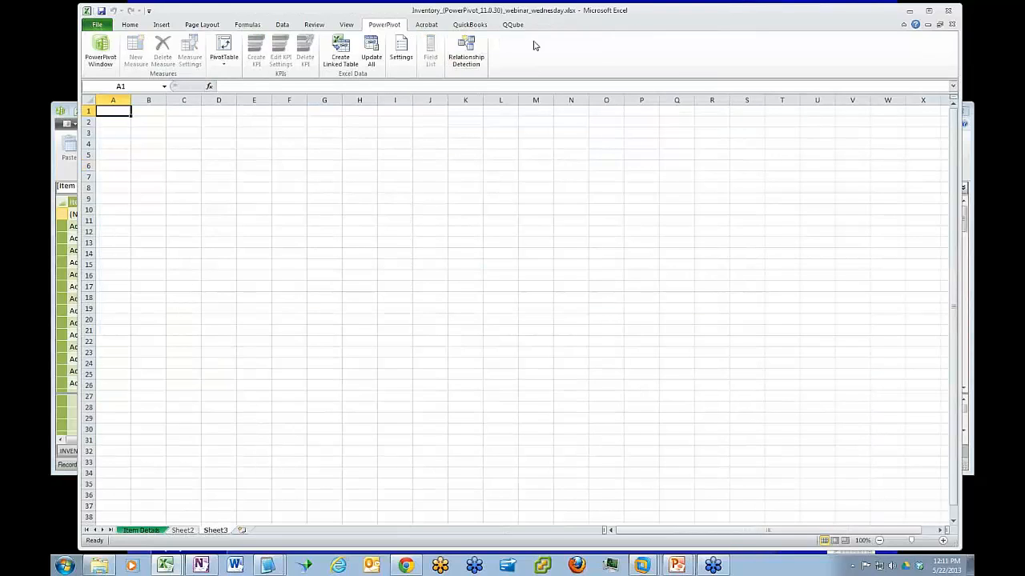
pyautogui.click(512, 25)
pyautogui.click(95, 52)
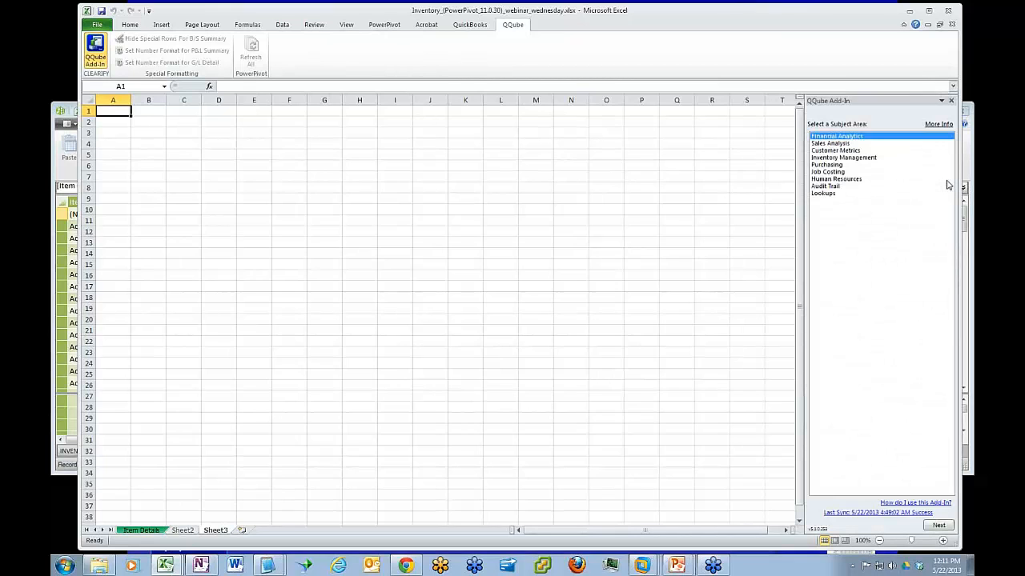
pyautogui.click(831, 195)
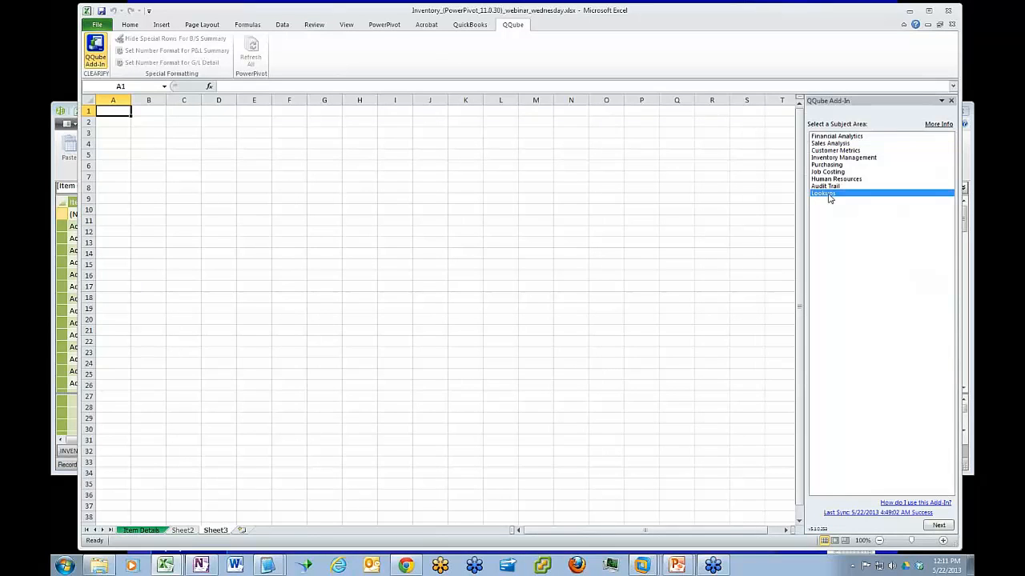
pyautogui.click(938, 525)
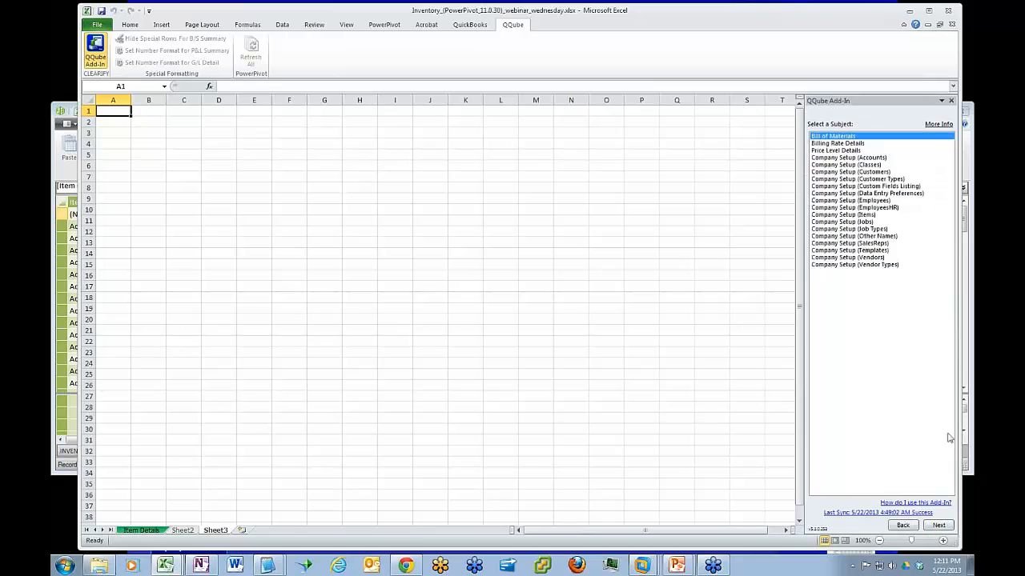
pyautogui.click(898, 187)
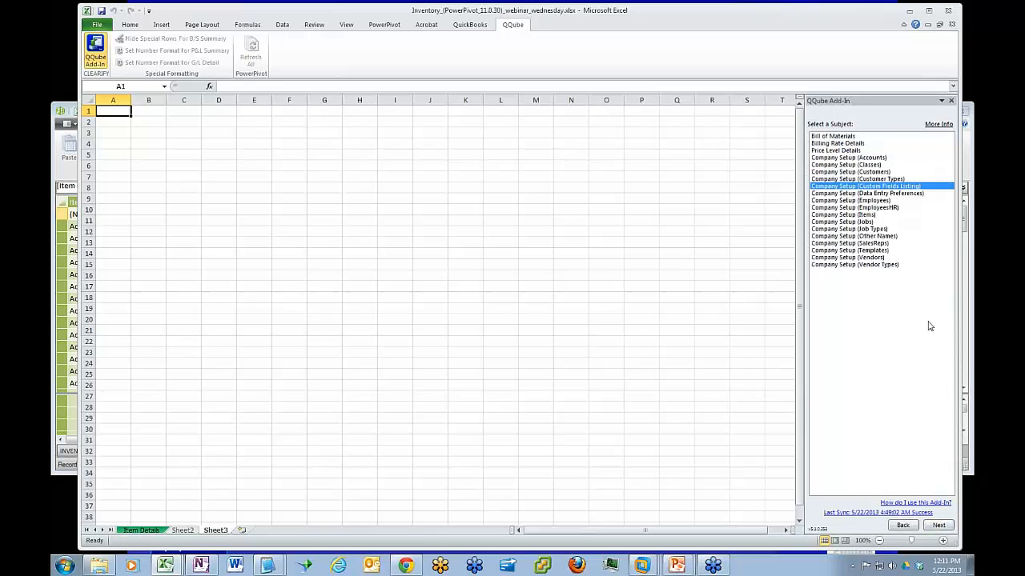
pyautogui.click(938, 526)
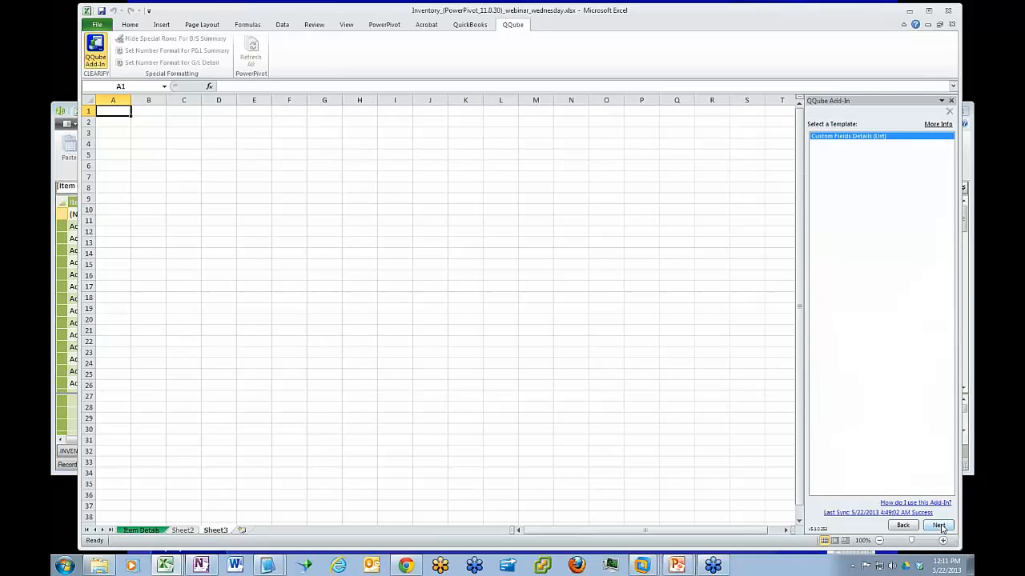
pyautogui.click(938, 526)
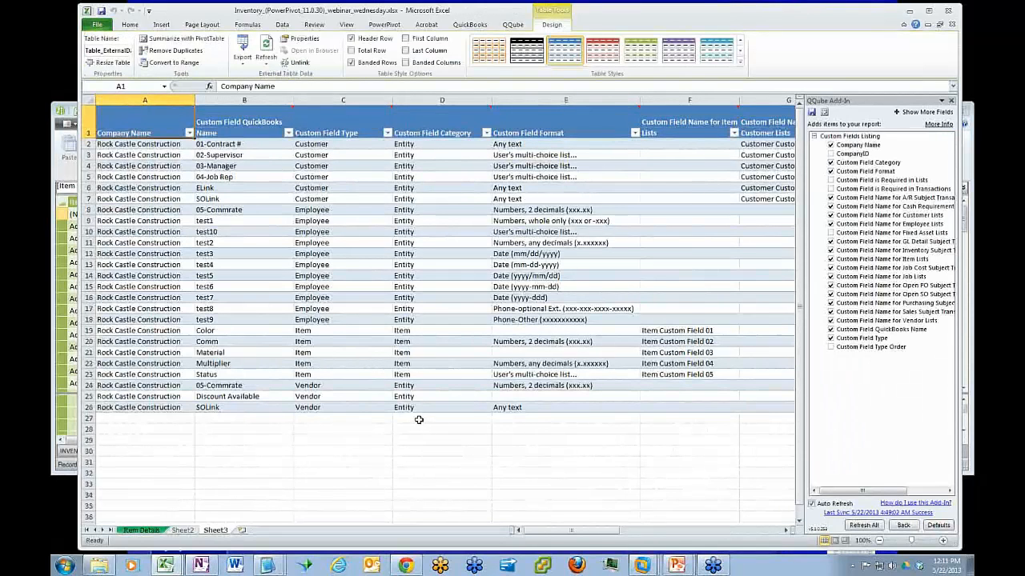
# Examine the Item custom fields in the listing, and trace the Multiplier row across to its Item Lists field name
pyautogui.moveTo(206, 331); pyautogui.dragTo(343, 373)
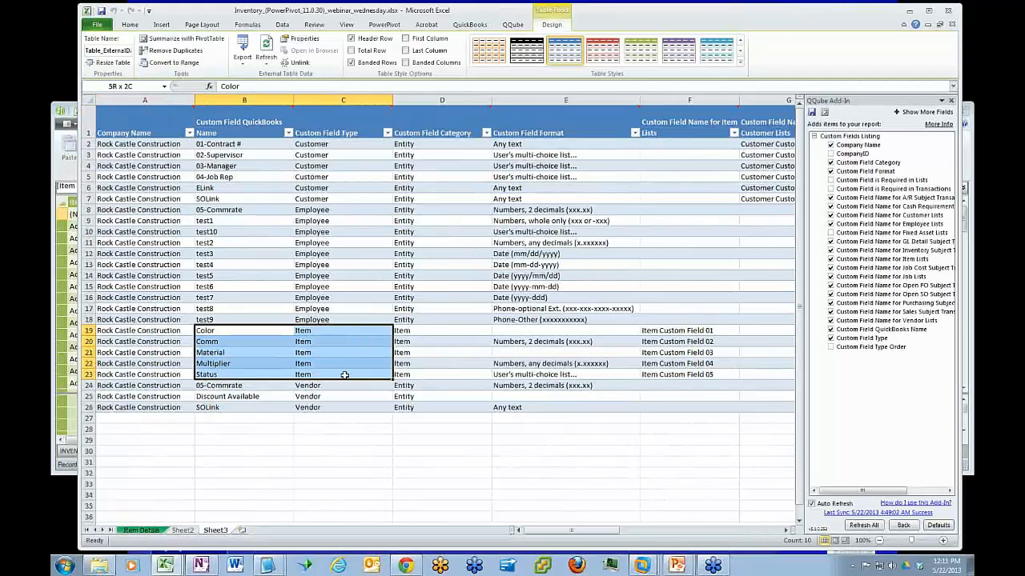
pyautogui.click(227, 362)
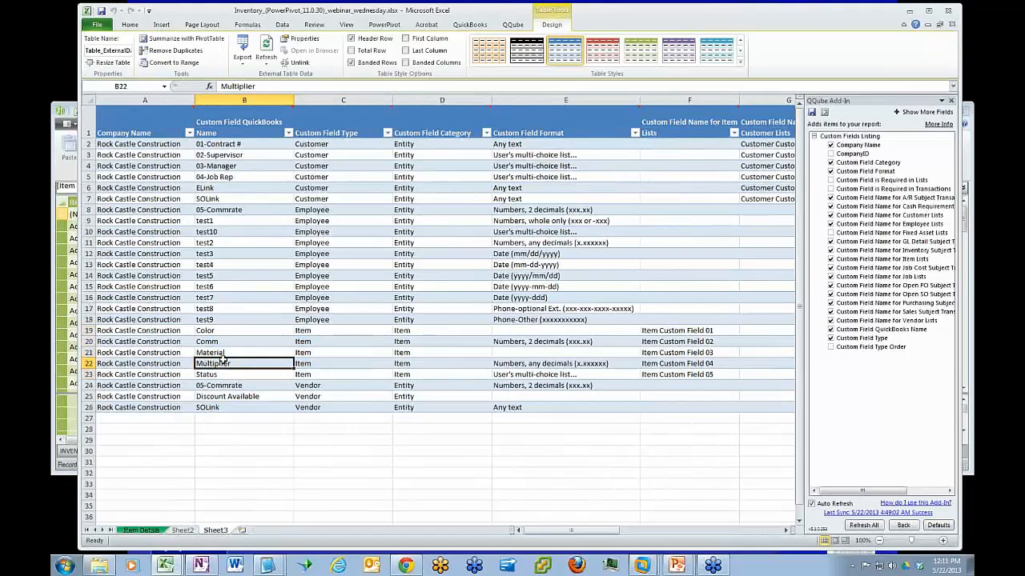
pyautogui.moveTo(312, 364); pyautogui.dragTo(704, 373)
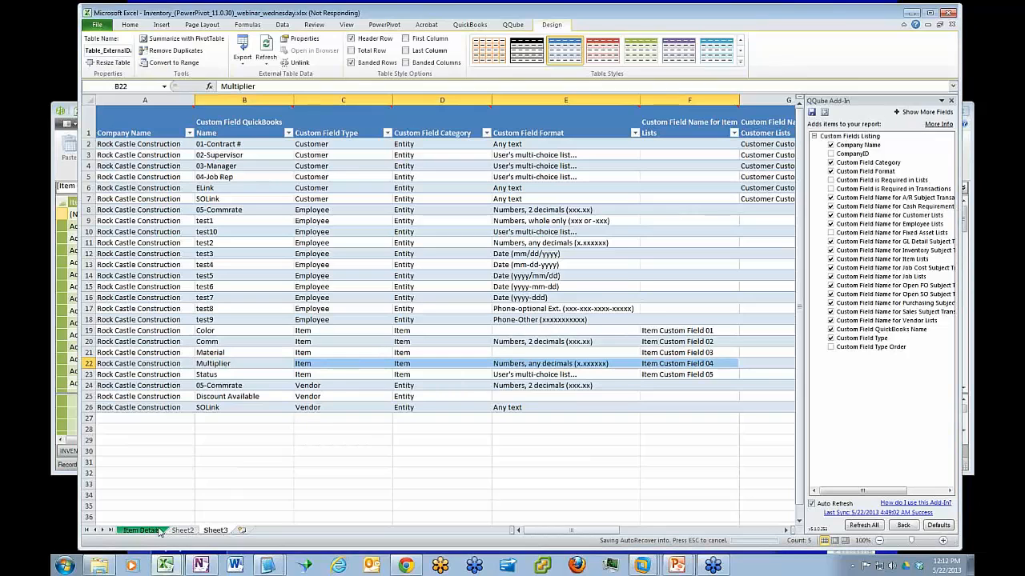
# Switch to the PowerPivot window and look through the Item table for the multiplier values in Item Custom Field 04
pyautogui.click(55, 173)
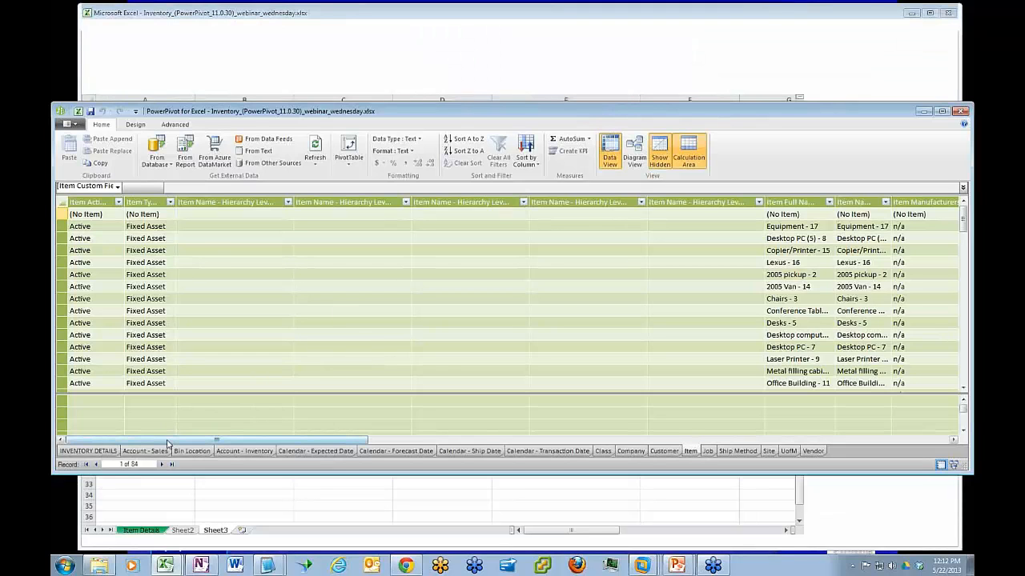
pyautogui.moveTo(167, 444); pyautogui.dragTo(798, 442)
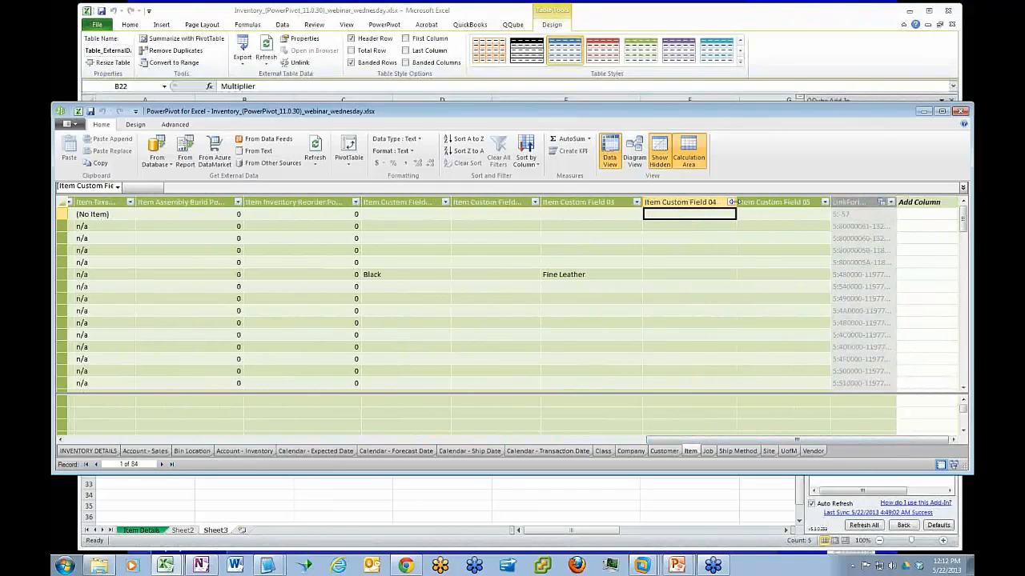
pyautogui.moveTo(963, 217); pyautogui.dragTo(963, 300)
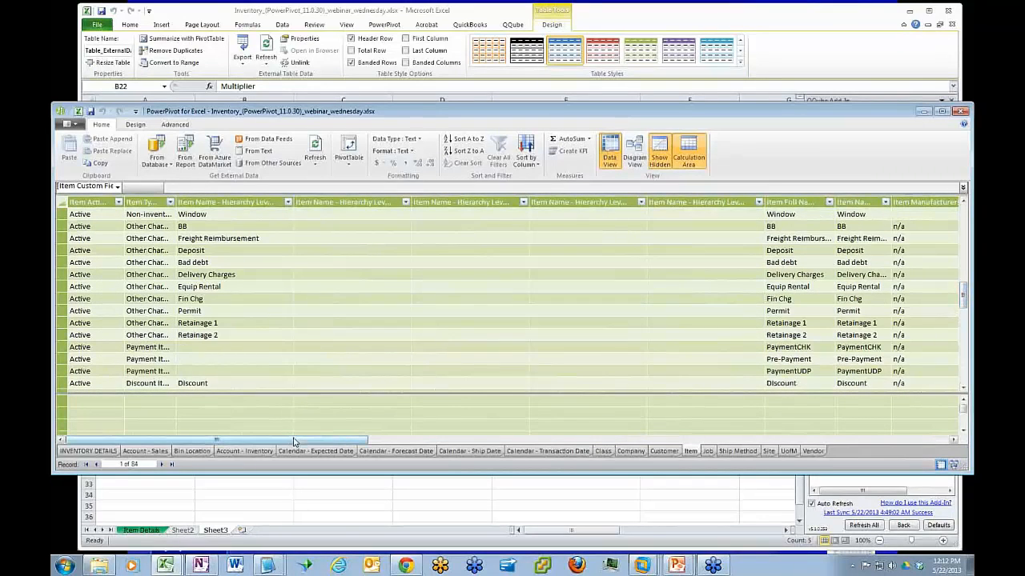
pyautogui.moveTo(294, 441); pyautogui.dragTo(880, 442)
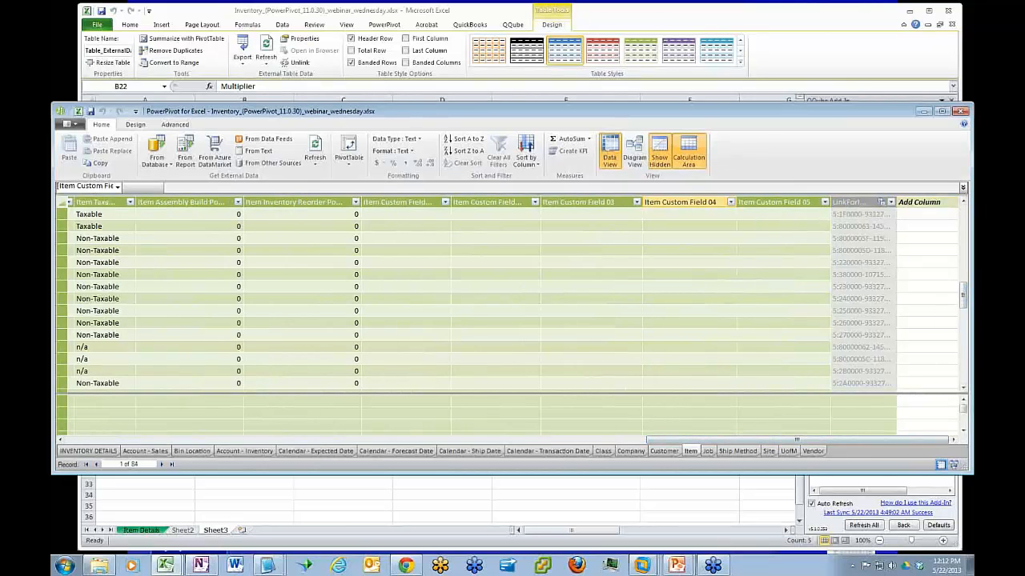
pyautogui.moveTo(963, 296); pyautogui.dragTo(963, 317)
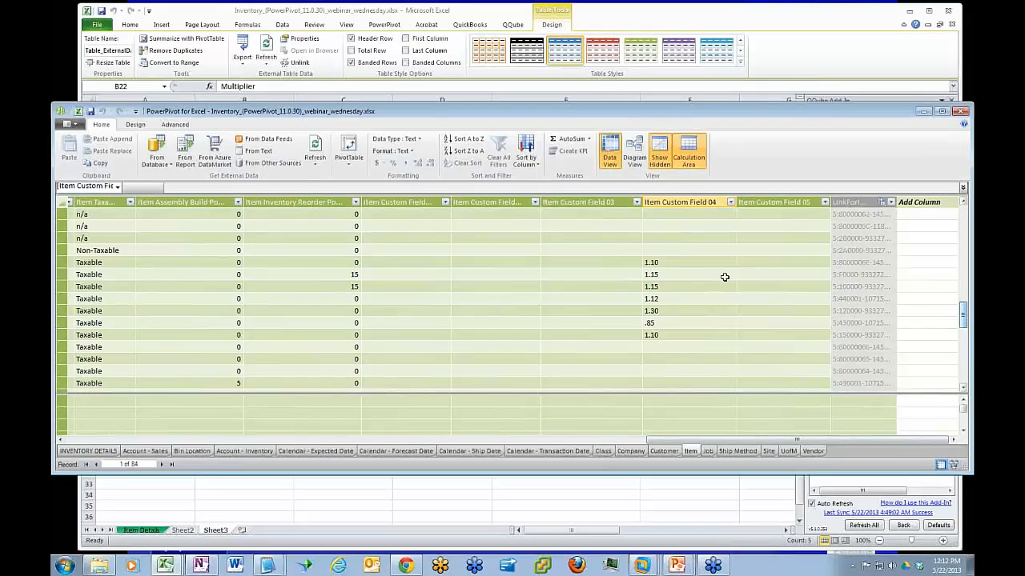
# Set the data type and the format of Item Custom Field 04 in the Item table to Decimal Number
pyautogui.click(681, 264)
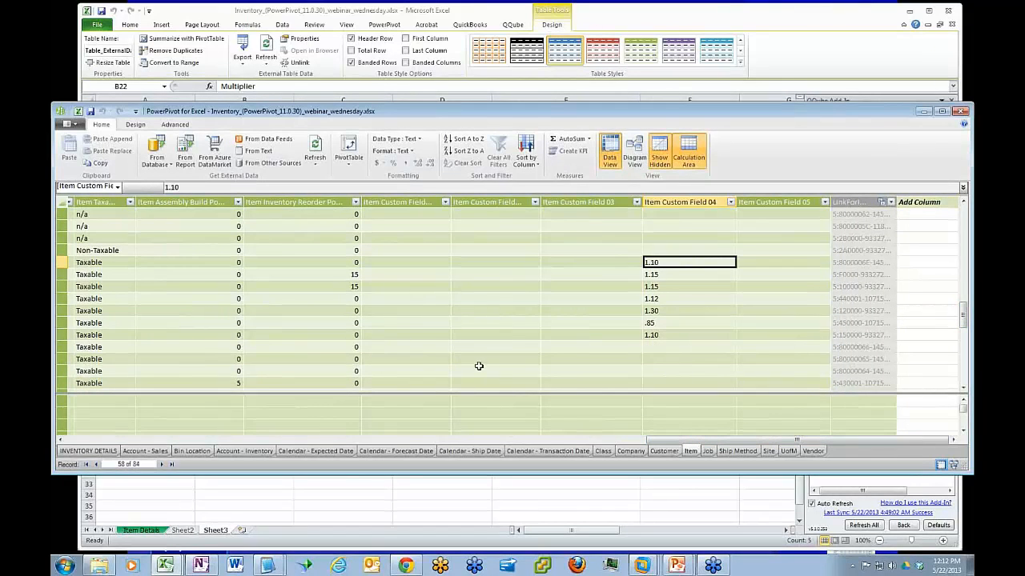
pyautogui.click(419, 140)
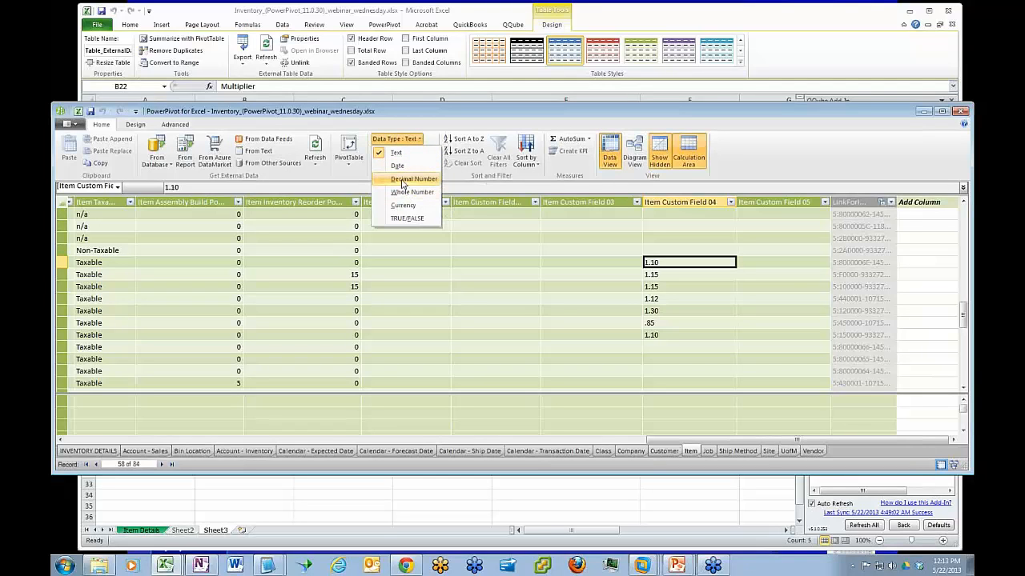
pyautogui.click(409, 180)
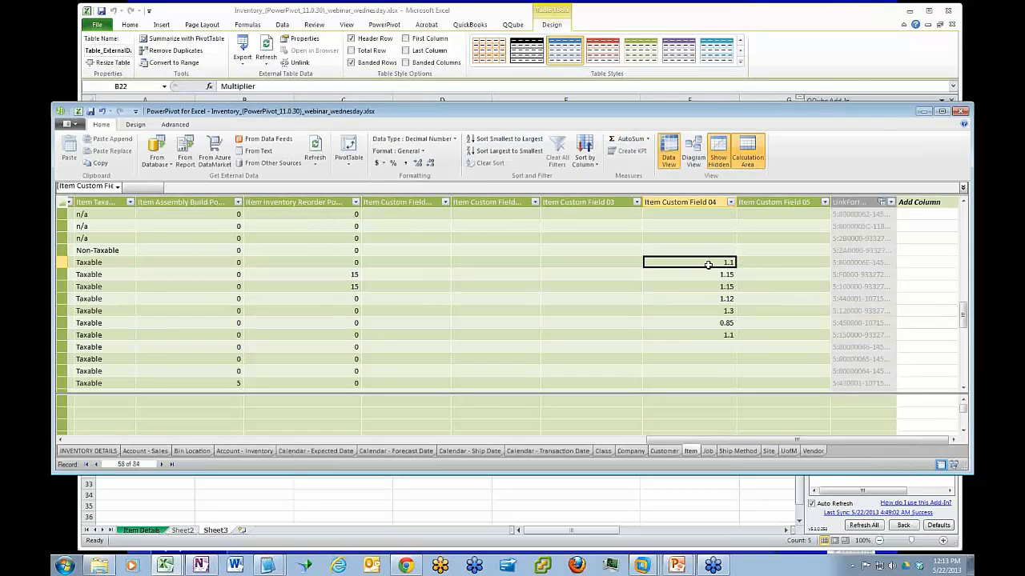
pyautogui.click(422, 152)
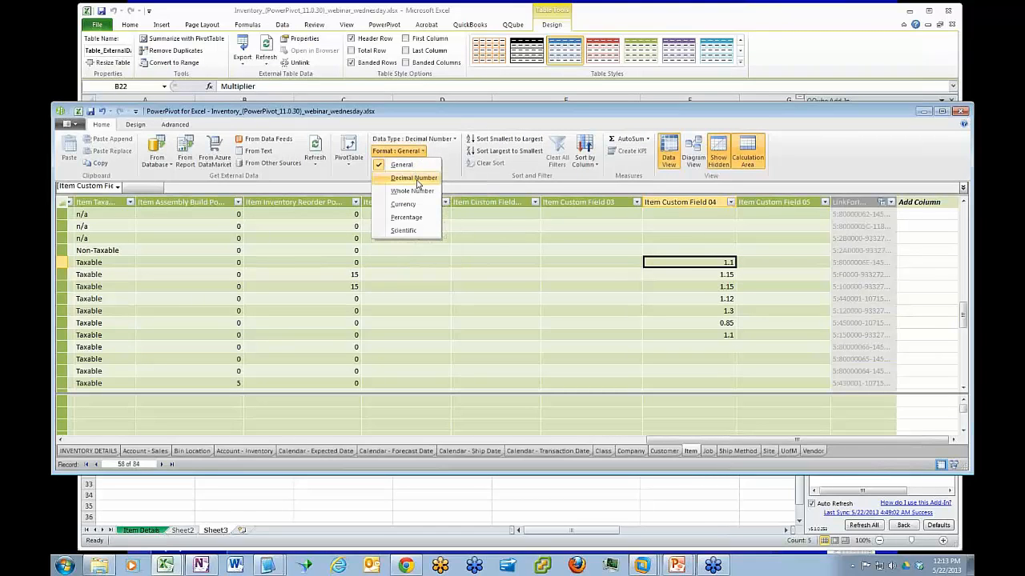
pyautogui.click(414, 179)
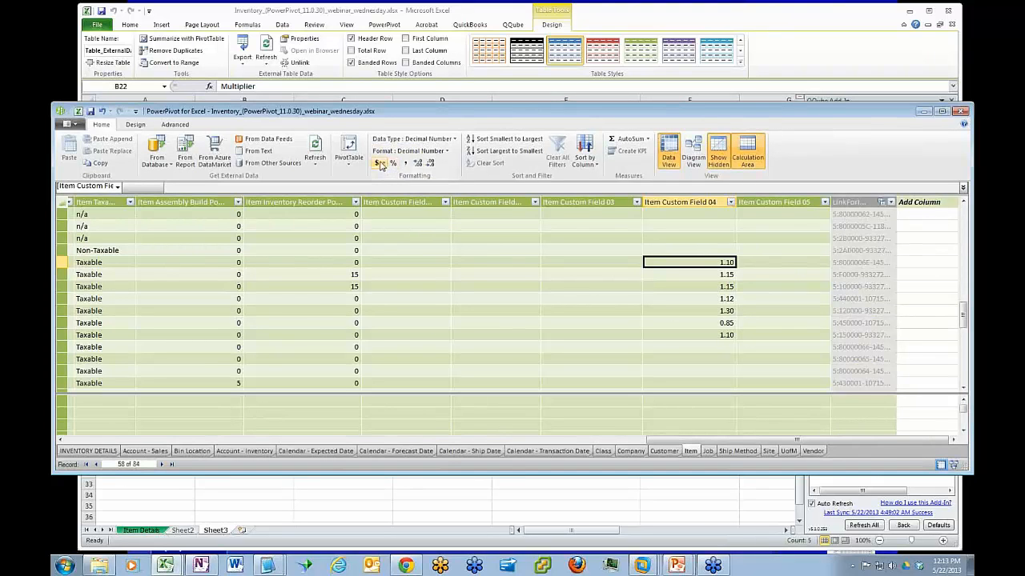
# Try fewer and more decimal places on the Item Custom Field 04 values, and return them to two decimals
pyautogui.click(430, 163)
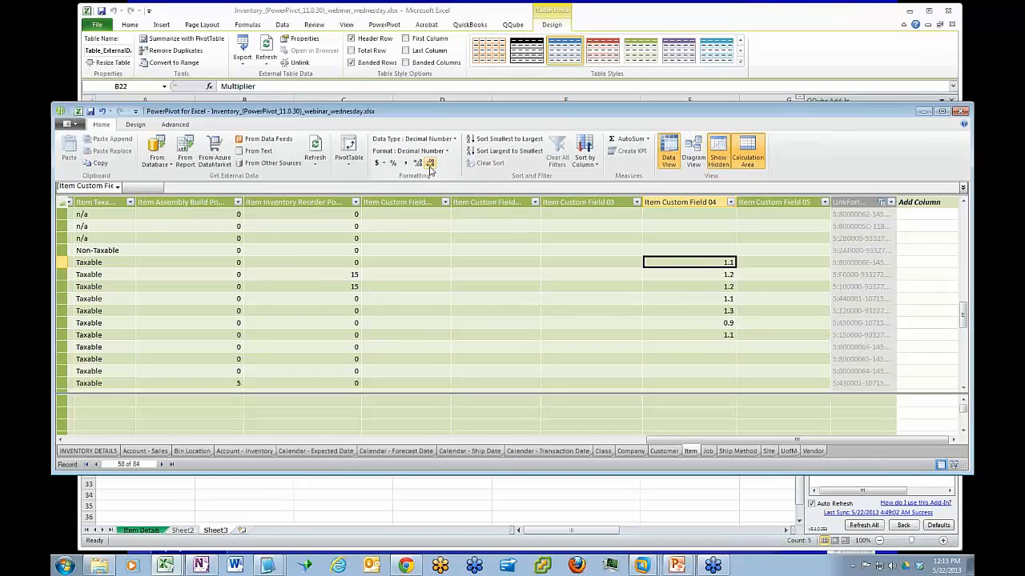
pyautogui.click(418, 164)
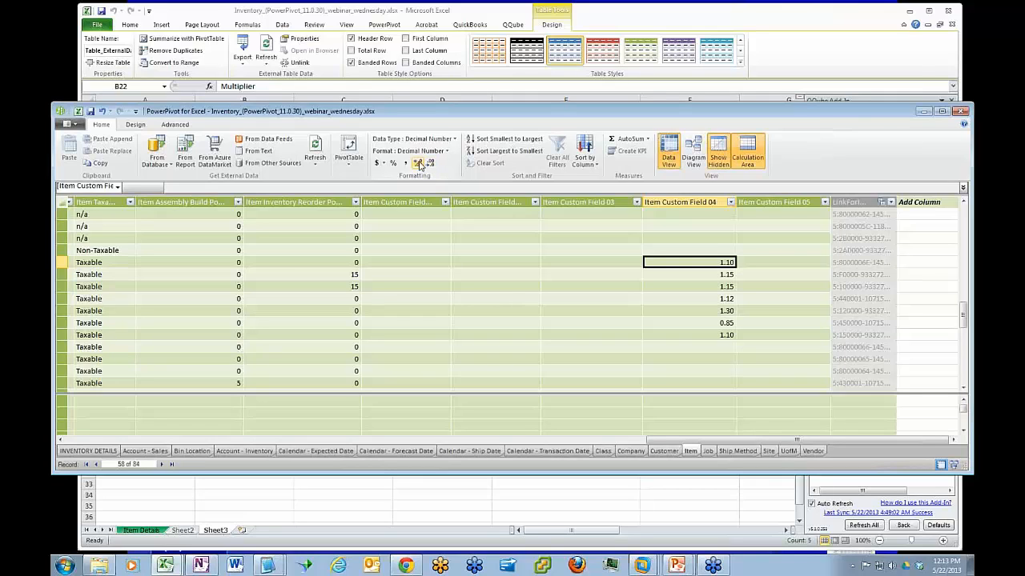
pyautogui.click(418, 164)
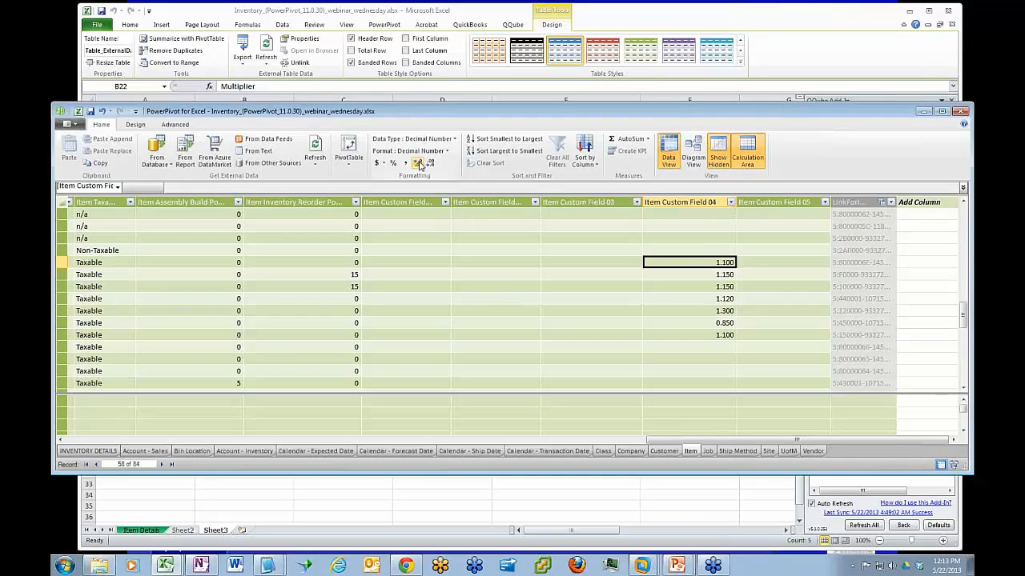
pyautogui.click(430, 164)
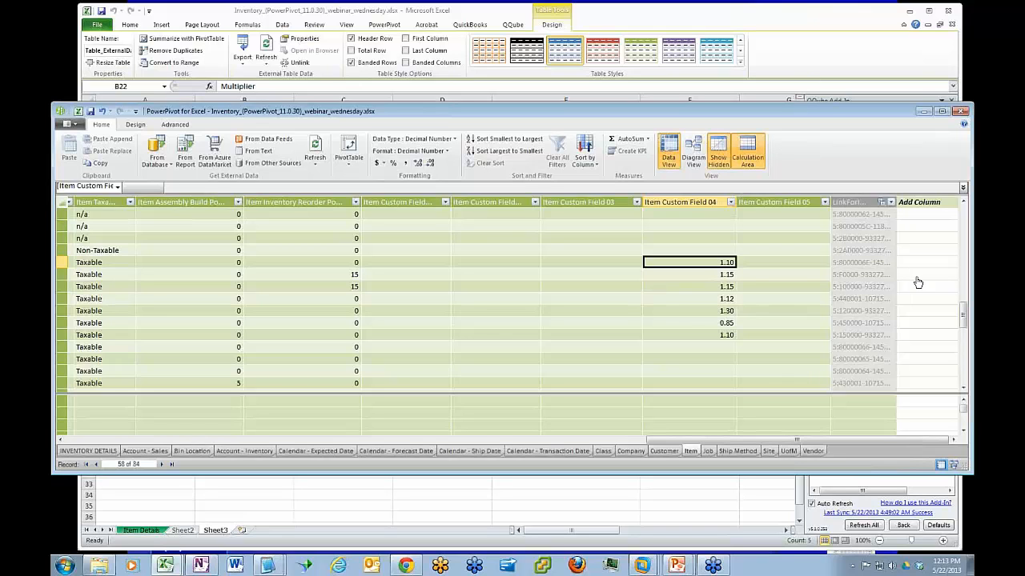
# Close the PowerPivot window, and refresh the modified PowerPivot data for the pivot table on the Item Details sheet
pyautogui.moveTo(964, 316)
pyautogui.mouseDown()
pyautogui.moveTo(969, 344)
pyautogui.moveTo(967, 324)
pyautogui.mouseUp()
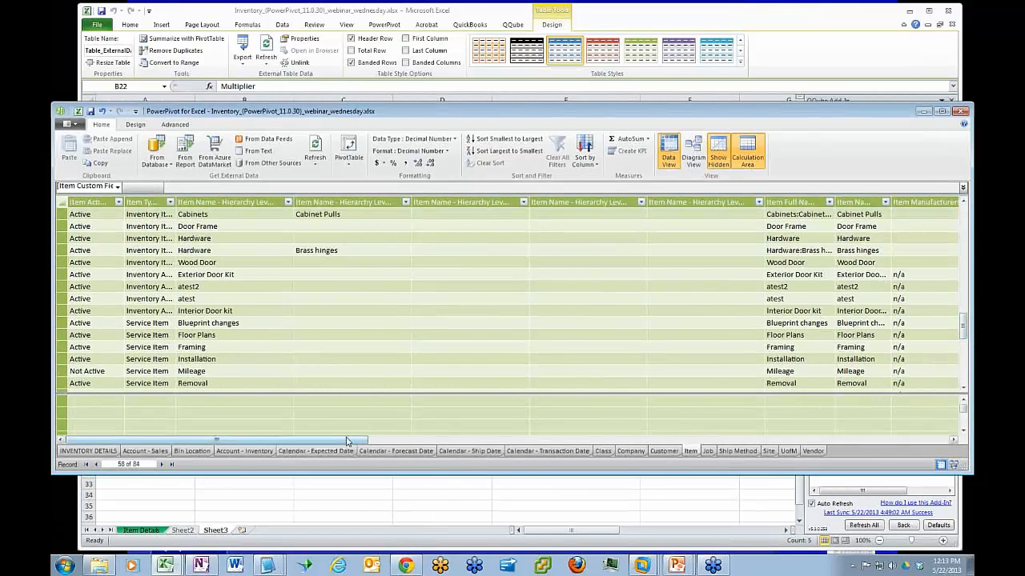
pyautogui.moveTo(350, 441); pyautogui.dragTo(924, 441)
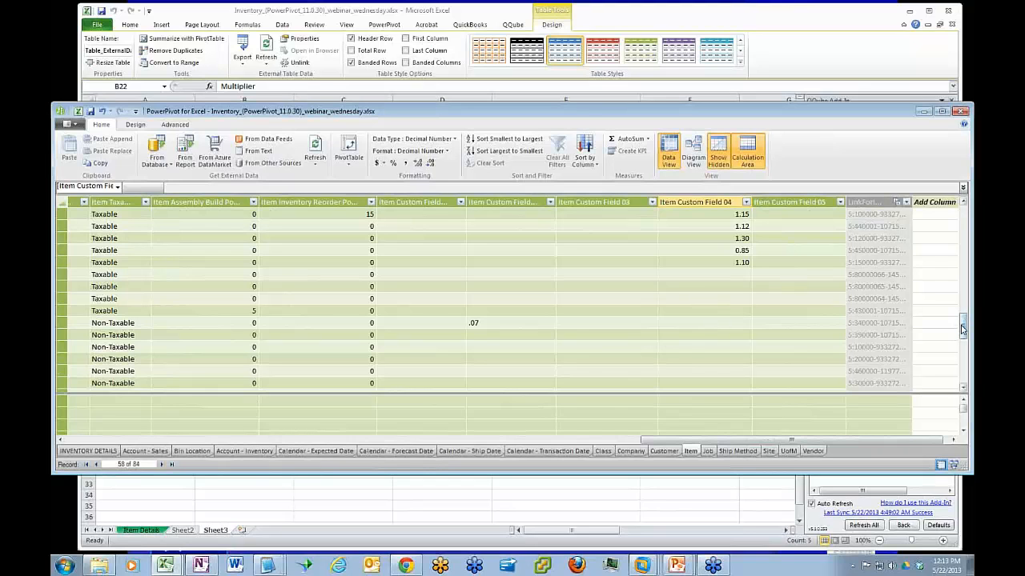
pyautogui.moveTo(962, 329); pyautogui.dragTo(962, 317)
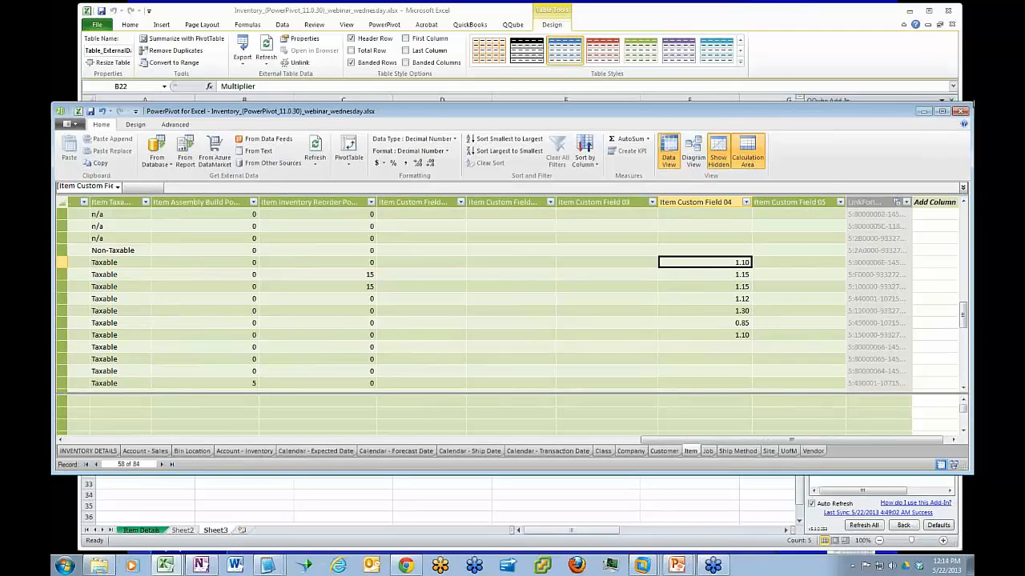
pyautogui.click(963, 112)
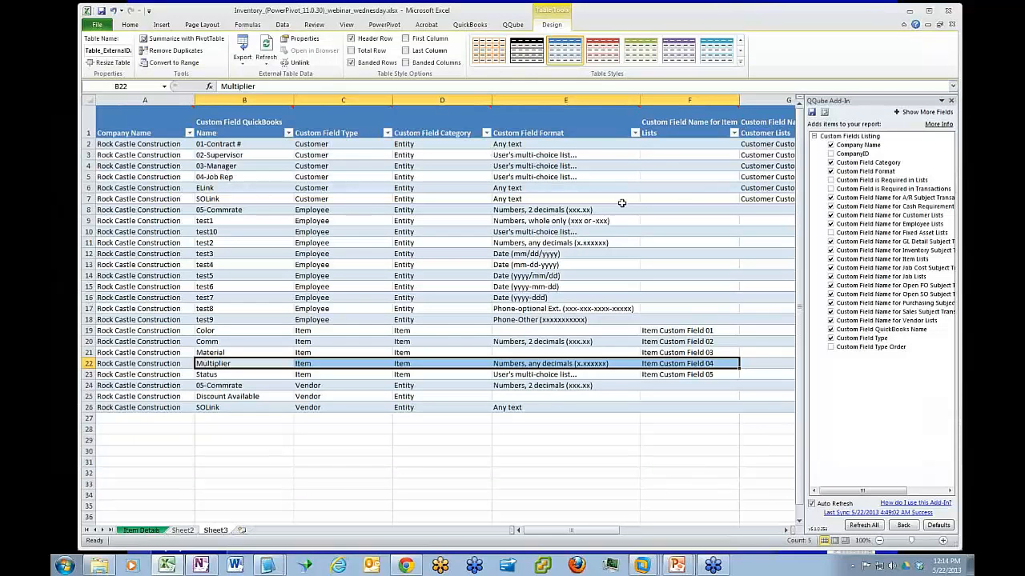
pyautogui.click(143, 530)
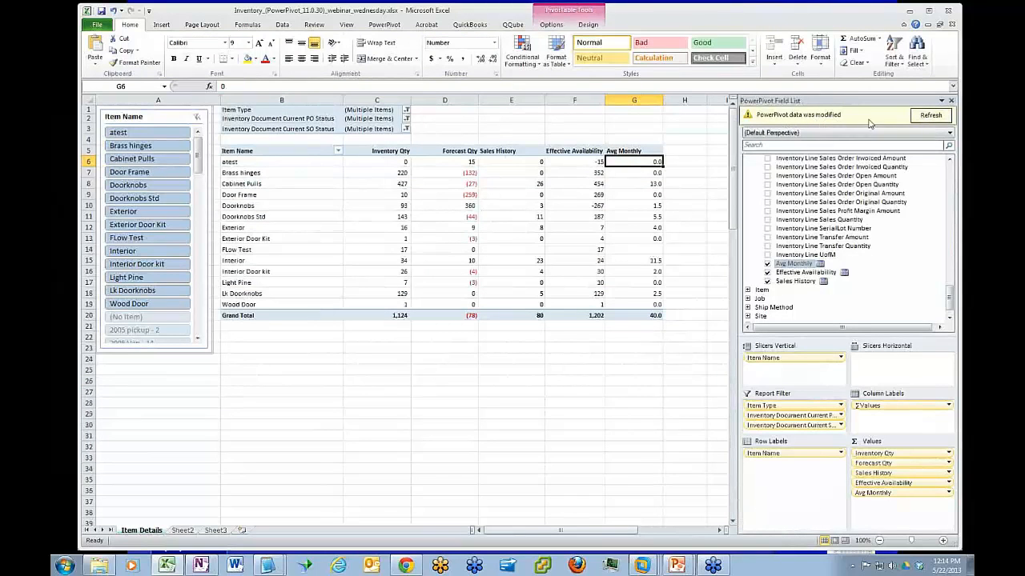
pyautogui.click(930, 116)
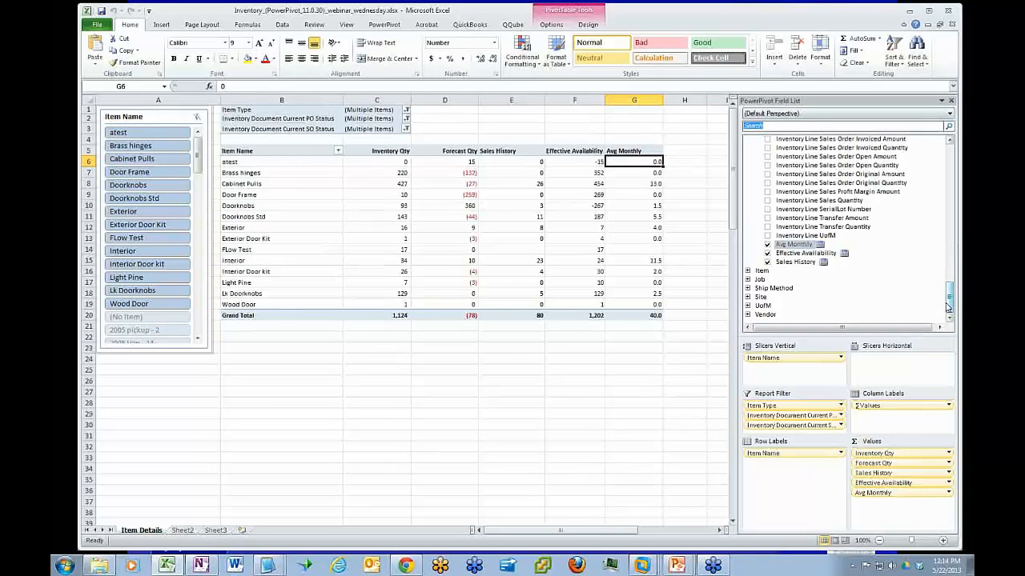
# Try a new INVENTORY DETAILS measure that multiplies Item Custom Field 05 by Avg Monthly, and check its formula
pyautogui.moveTo(948, 307)
pyautogui.mouseDown()
pyautogui.moveTo(949, 294)
pyautogui.moveTo(951, 309)
pyautogui.mouseUp()
pyautogui.moveTo(951, 308); pyautogui.dragTo(952, 301)
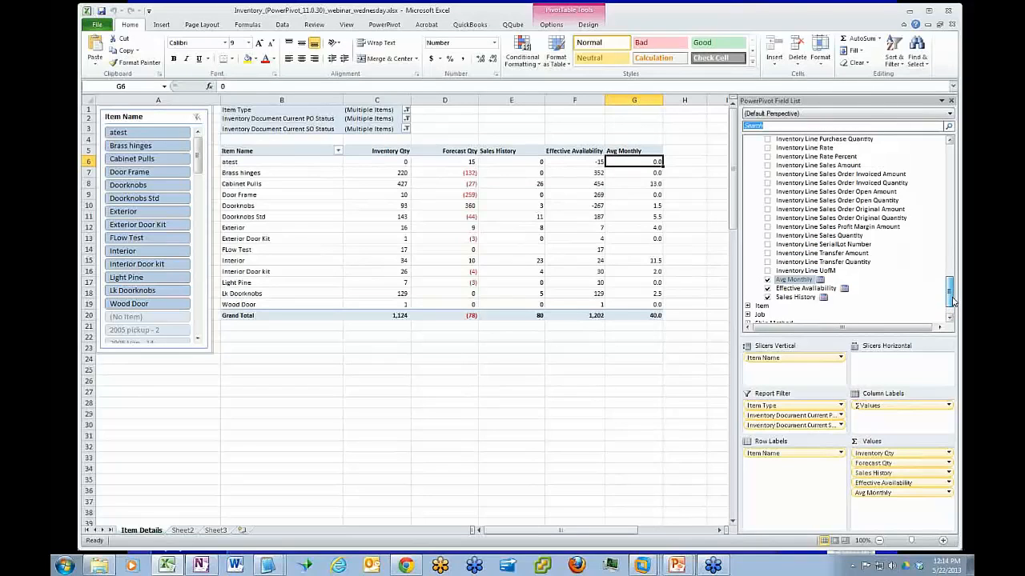
pyautogui.click(379, 216)
pyautogui.click(383, 25)
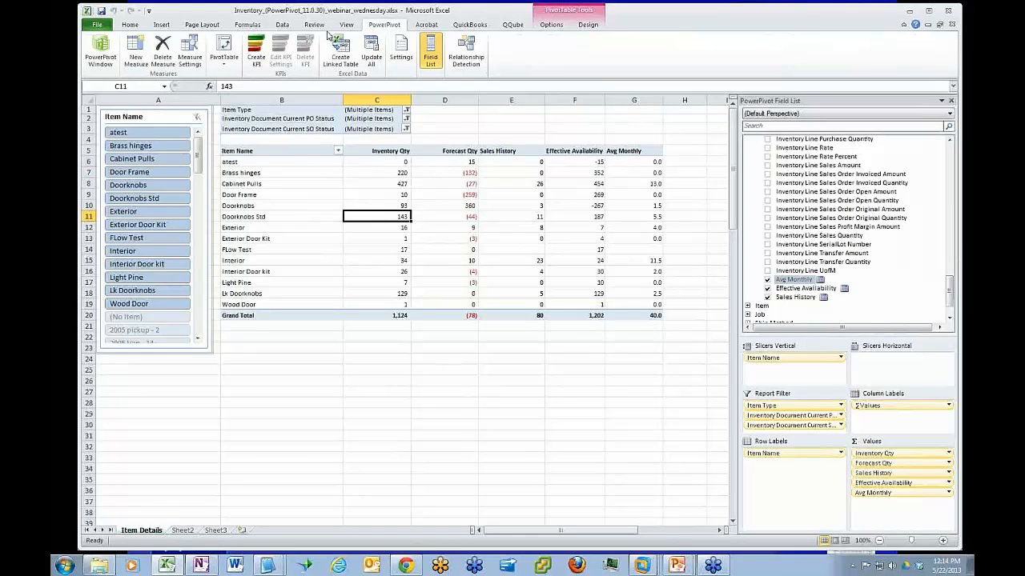
pyautogui.click(134, 50)
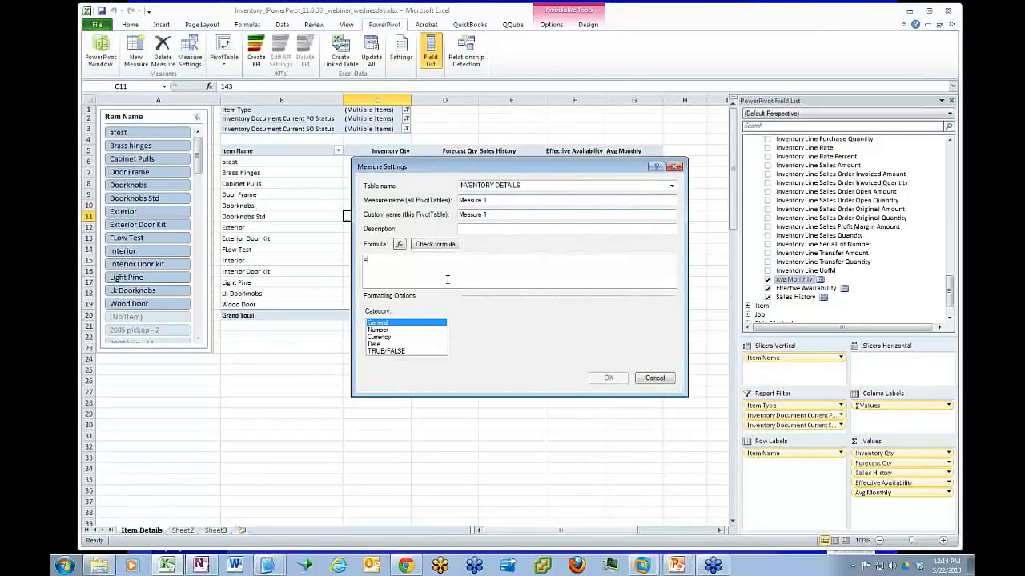
pyautogui.write('I')
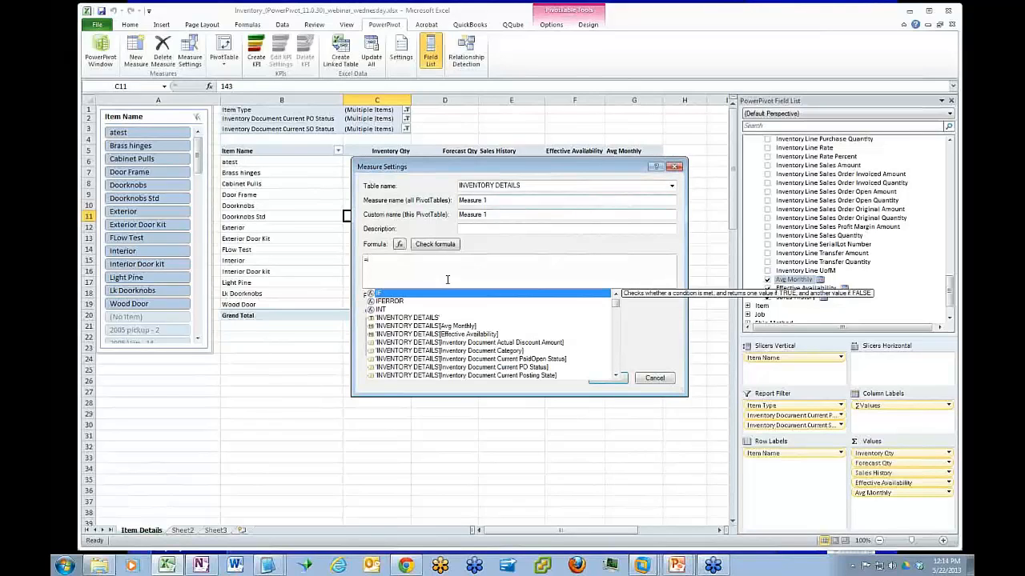
pyautogui.write('t')
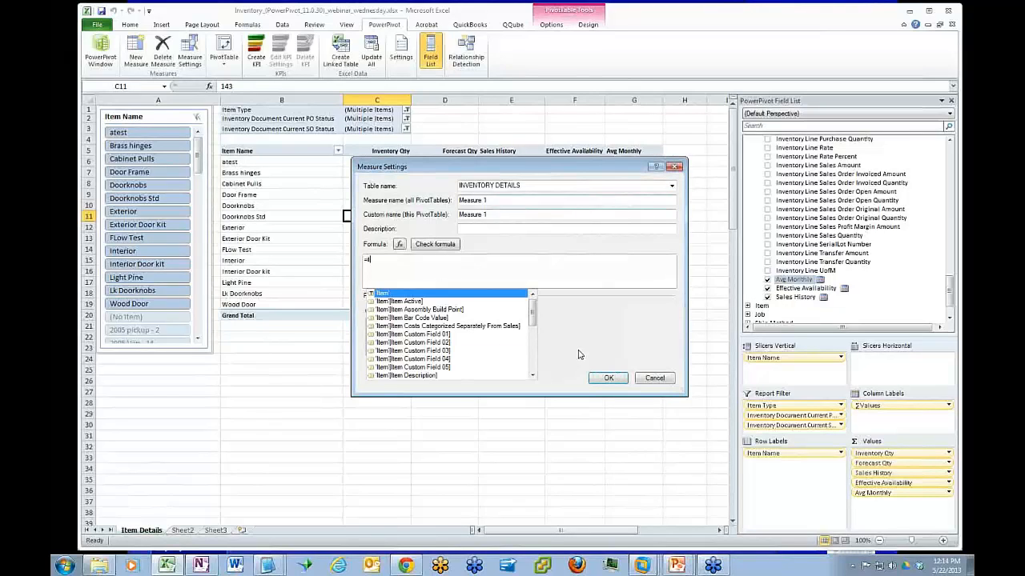
pyautogui.doubleClick(429, 373)
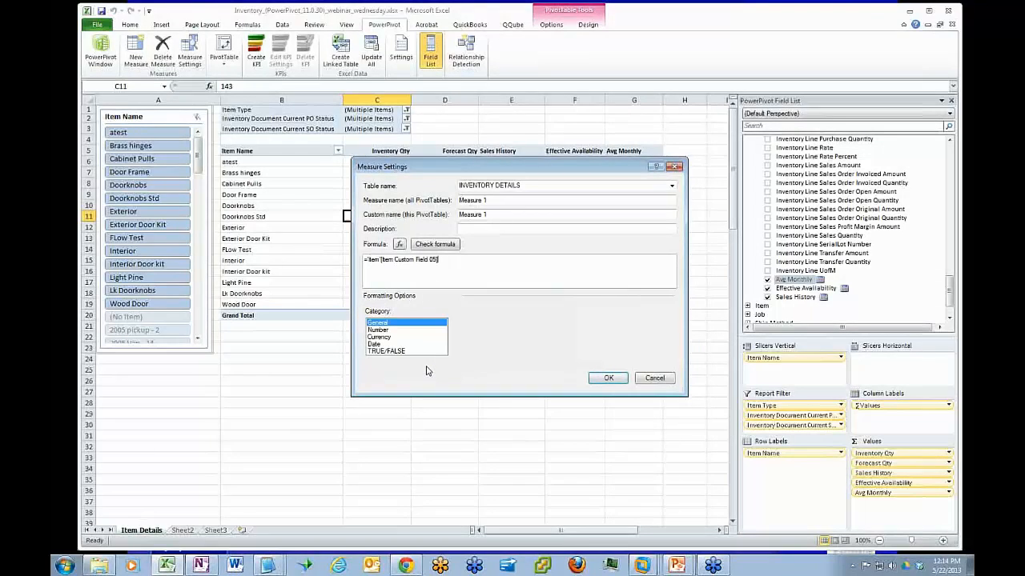
pyautogui.write('*I')
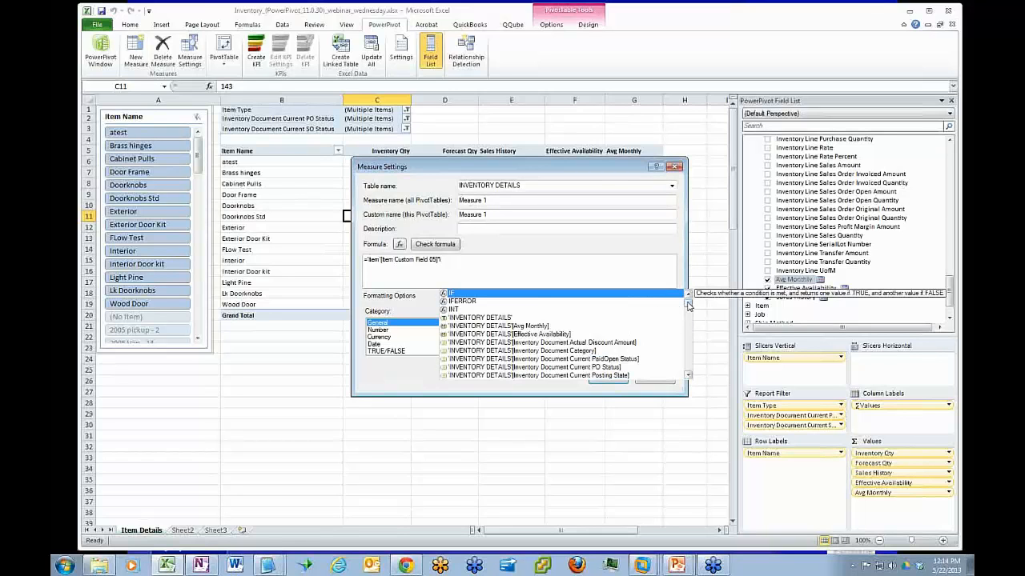
pyautogui.moveTo(687, 305)
pyautogui.mouseDown()
pyautogui.moveTo(689, 344)
pyautogui.moveTo(688, 302)
pyautogui.mouseUp()
pyautogui.doubleClick(542, 327)
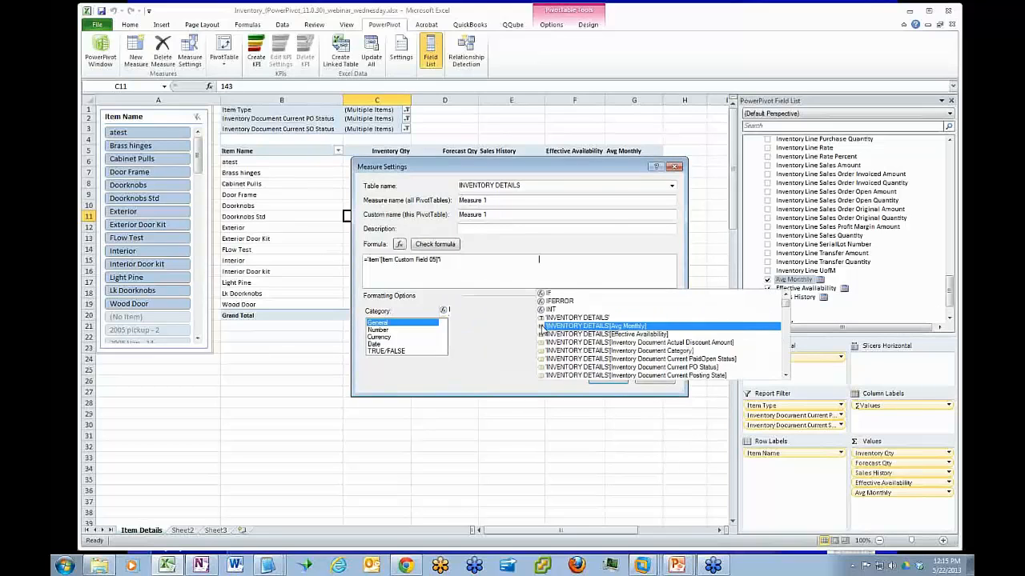
pyautogui.click(445, 245)
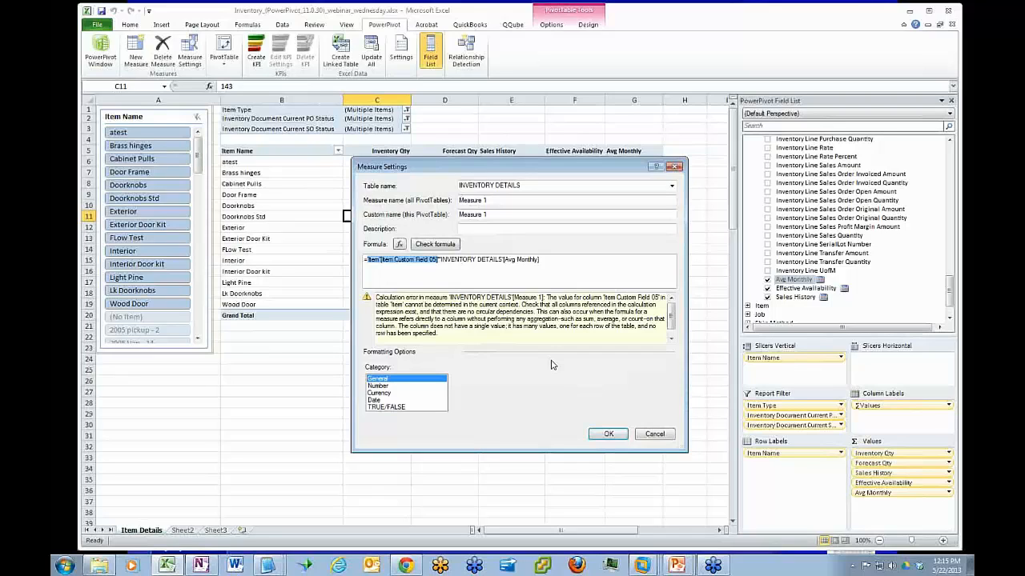
# Change the custom field in the formula to Item Custom Field 04, and discard the new measure
pyautogui.click(436, 259)
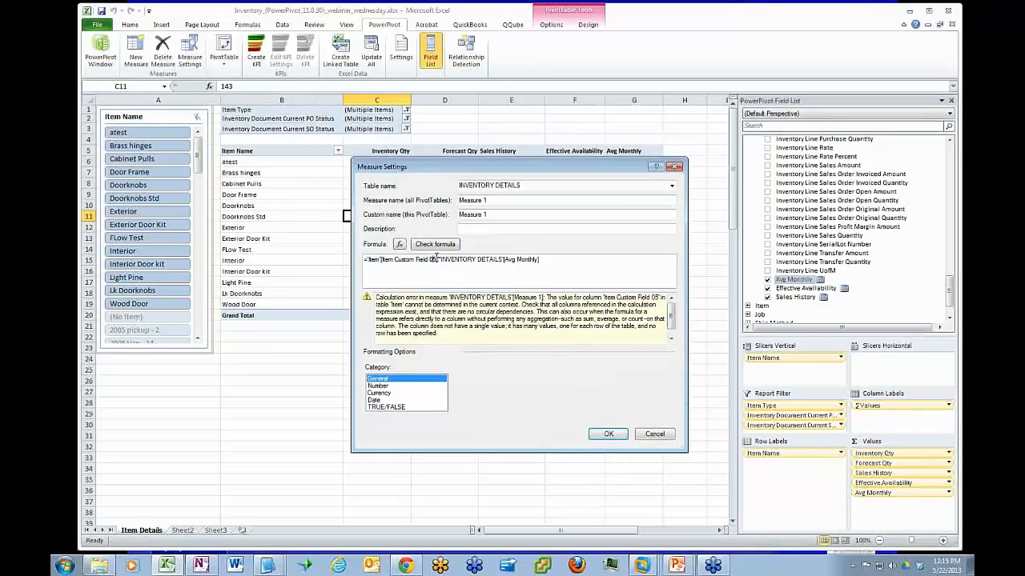
pyautogui.press('BackSpace')
pyautogui.write('4')
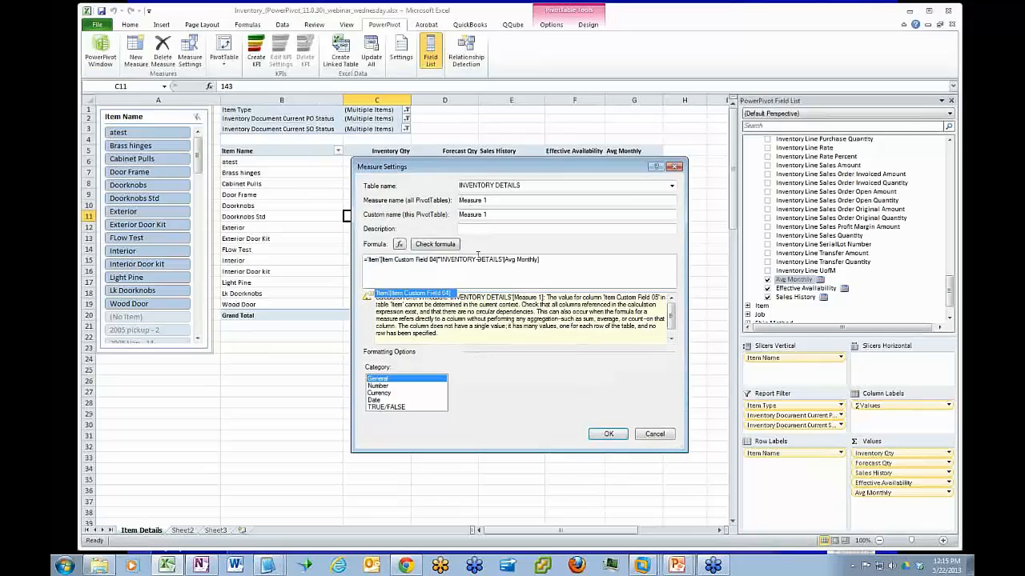
pyautogui.press('Tab')
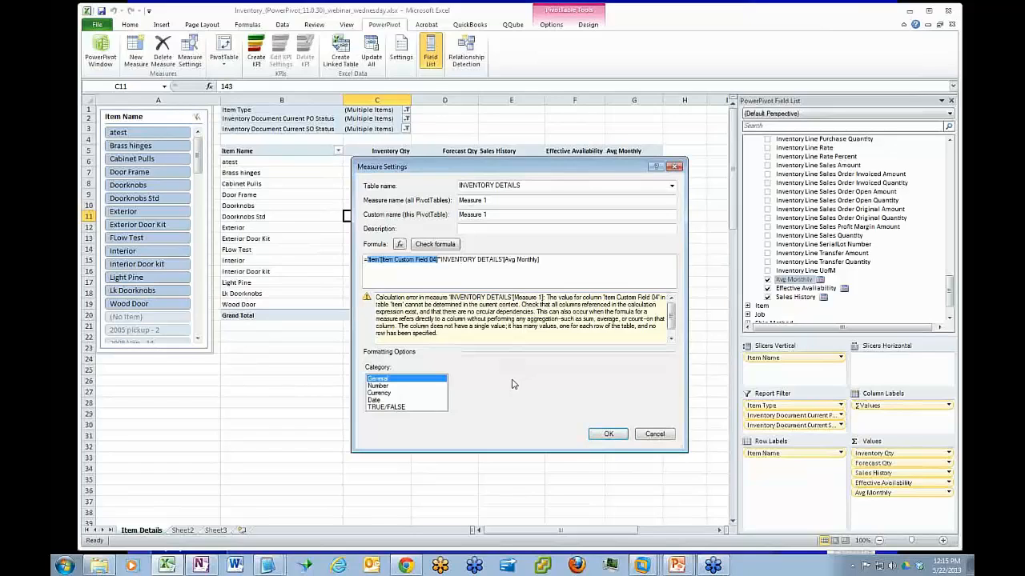
pyautogui.click(439, 261)
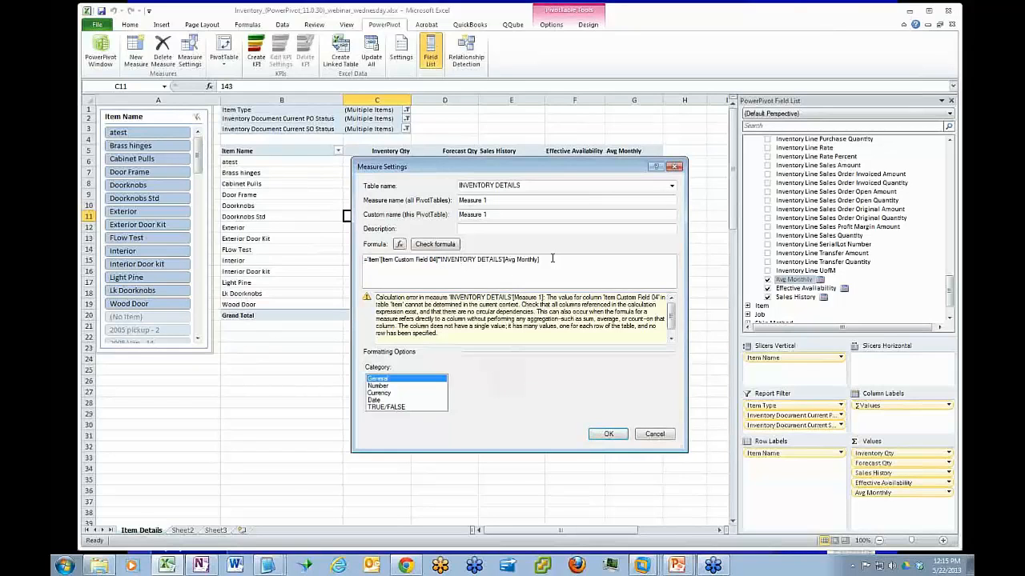
pyautogui.click(654, 433)
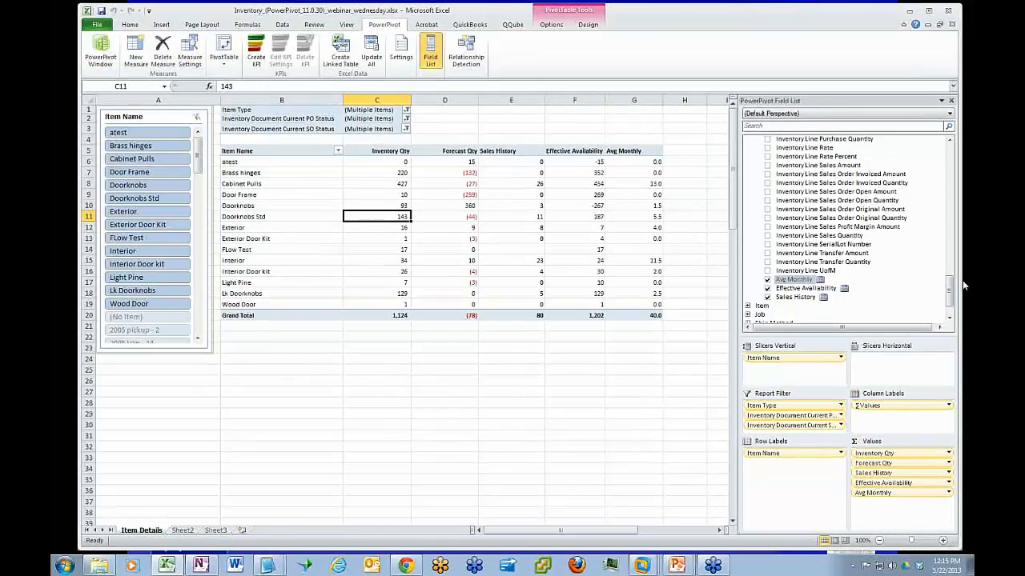
# Add Item Custom Field 04 from the Item table to the pivot table's values after Avg Monthly
pyautogui.moveTo(950, 292)
pyautogui.mouseDown()
pyautogui.moveTo(942, 193)
pyautogui.moveTo(942, 304)
pyautogui.mouseUp()
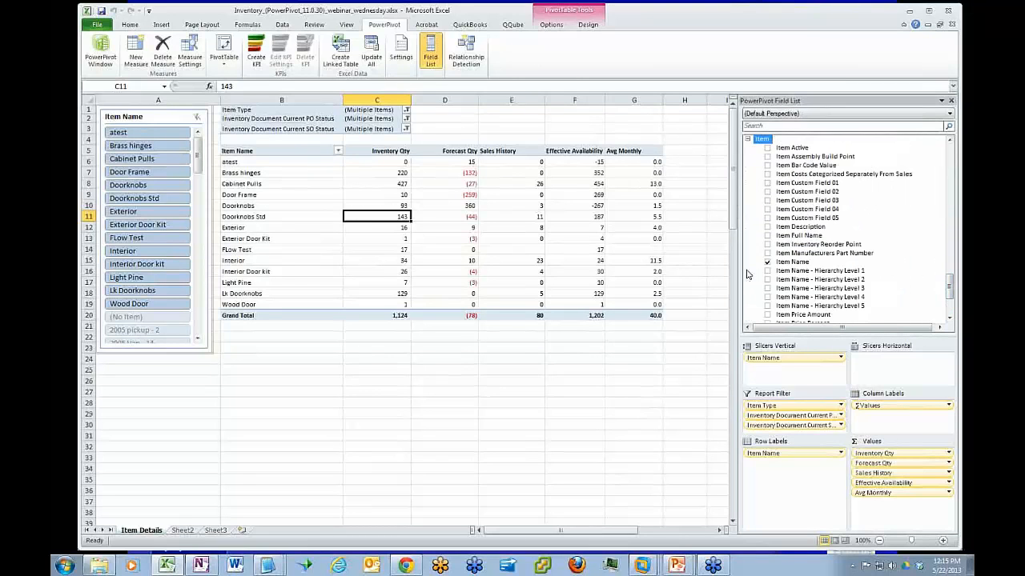
pyautogui.moveTo(949, 291); pyautogui.dragTo(950, 282)
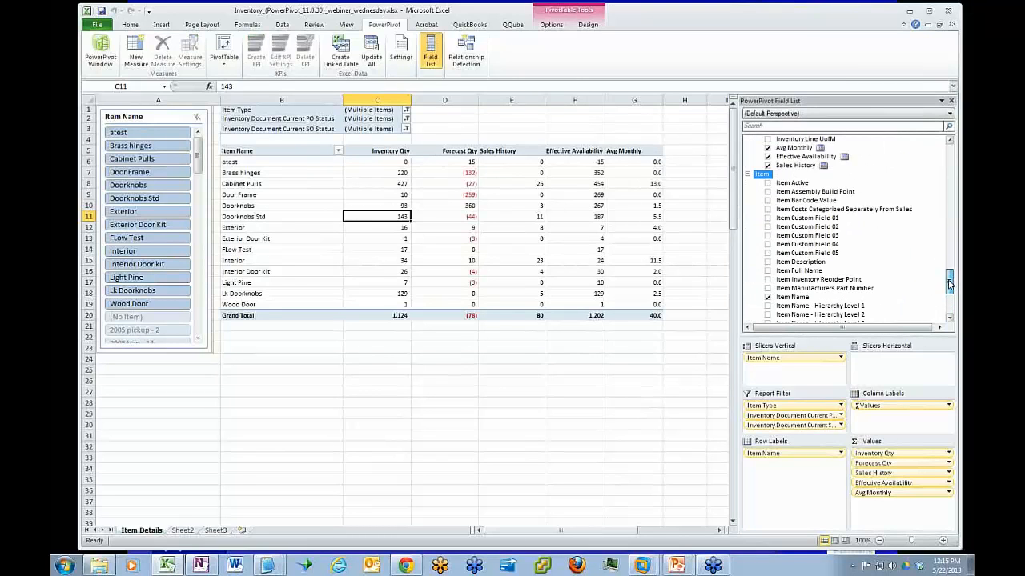
pyautogui.moveTo(799, 246); pyautogui.dragTo(894, 510)
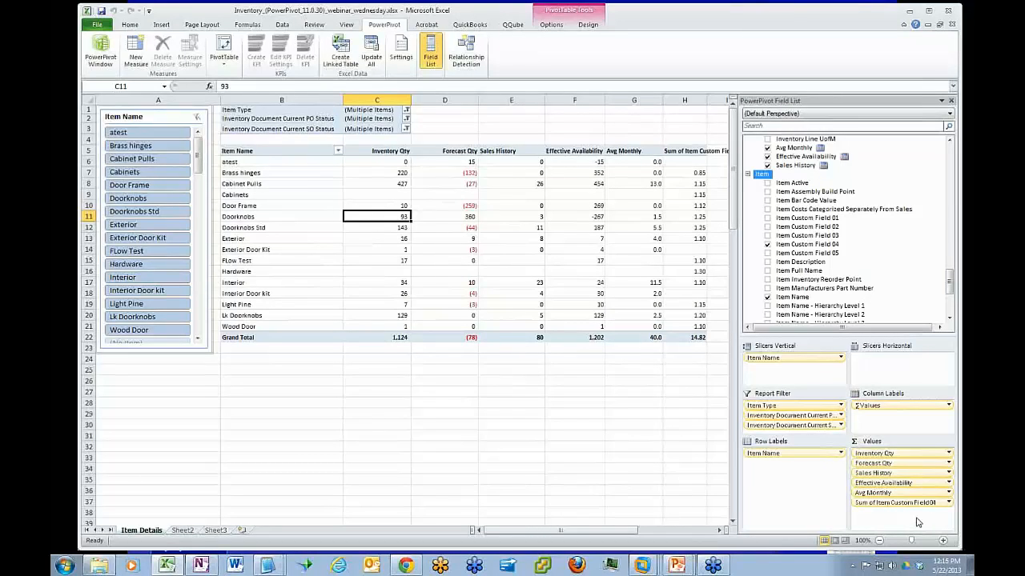
pyautogui.click(595, 536)
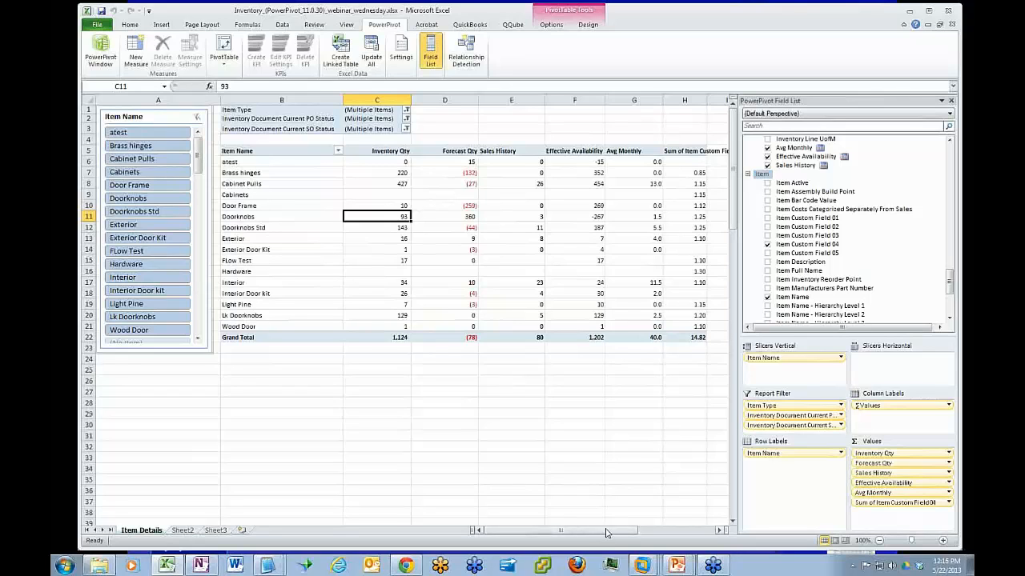
# Change the aggregation of the pivot table's Item Custom Field 04 value to Average
pyautogui.click(936, 502)
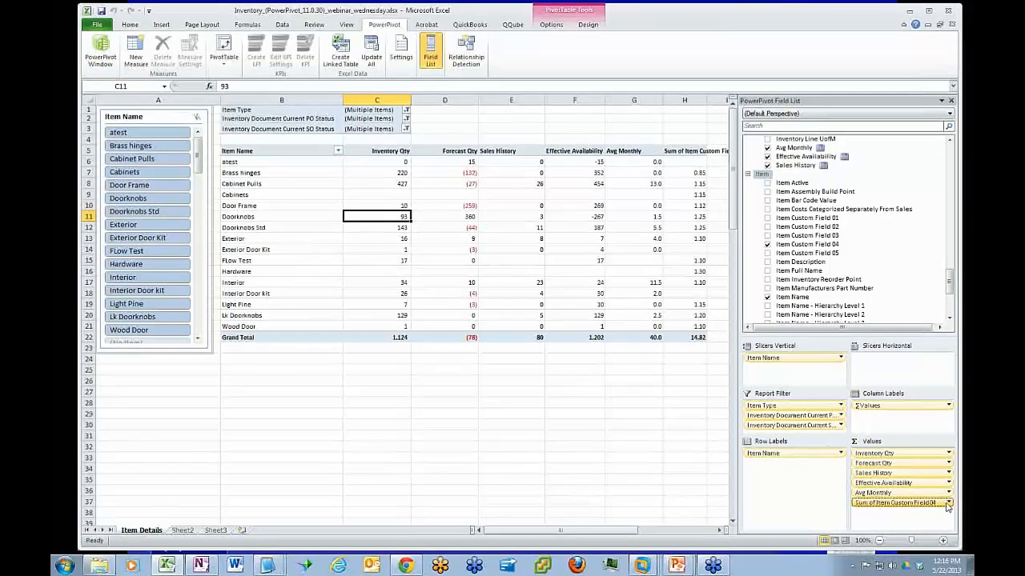
pyautogui.click(890, 478)
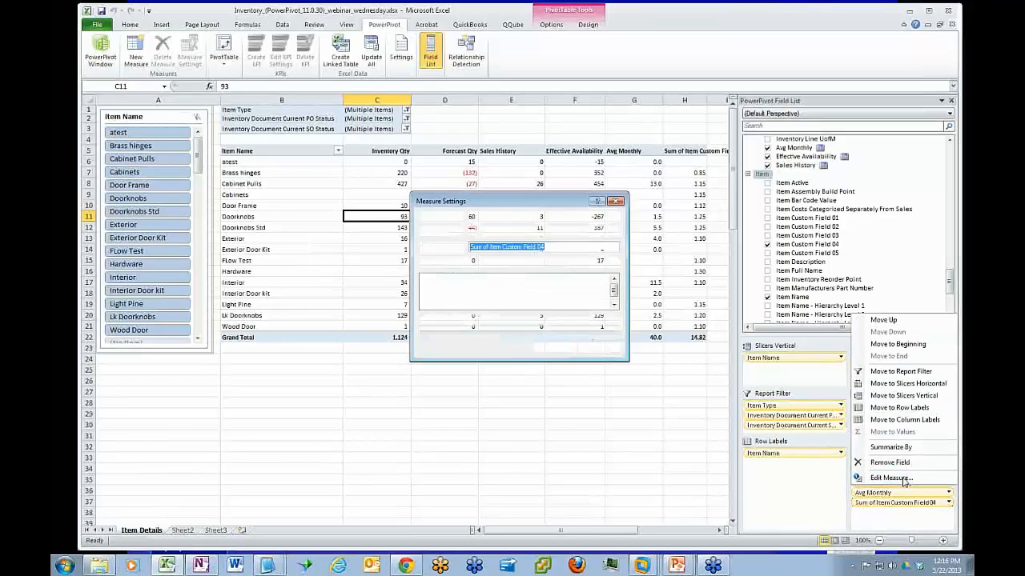
pyautogui.click(433, 307)
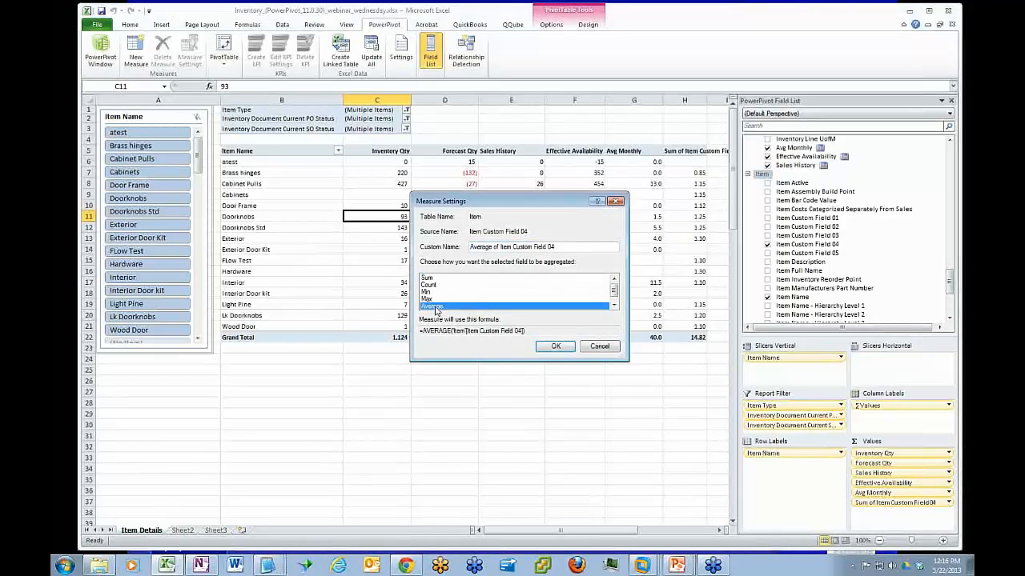
pyautogui.click(554, 348)
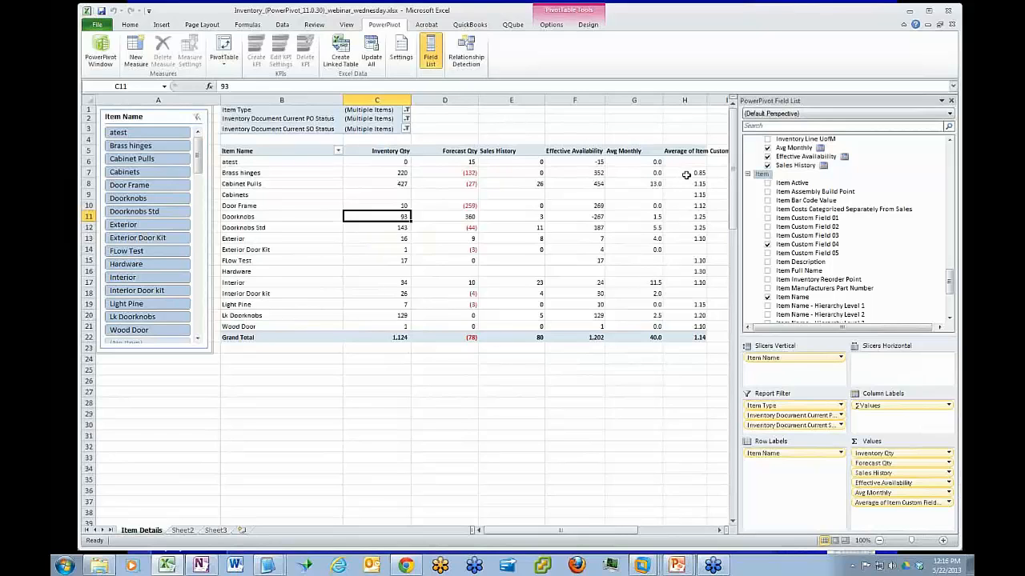
# Start a new measure in the INVENTORY DETAILS table and name it Multiplier
pyautogui.click(136, 51)
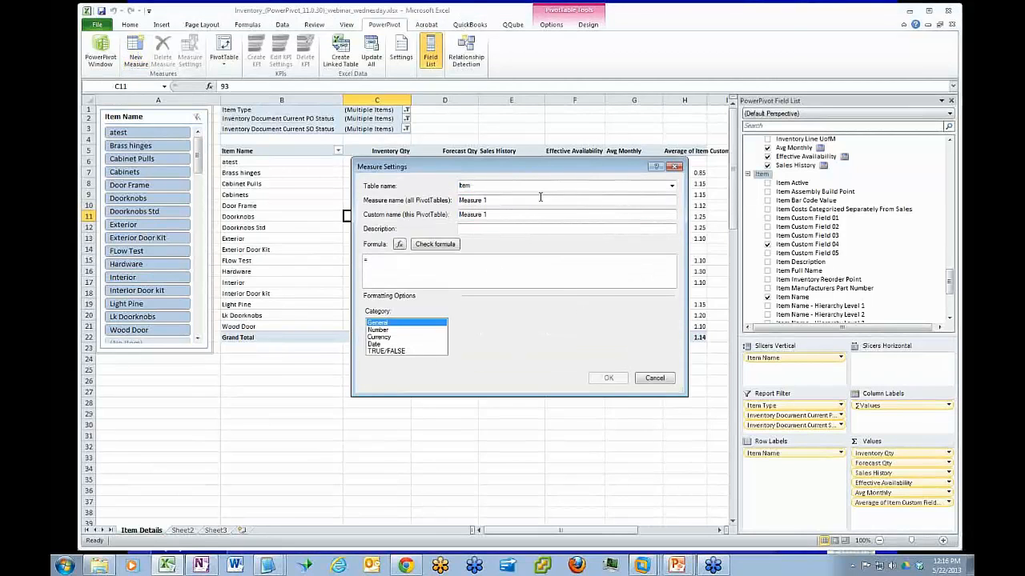
pyautogui.click(672, 185)
pyautogui.click(497, 195)
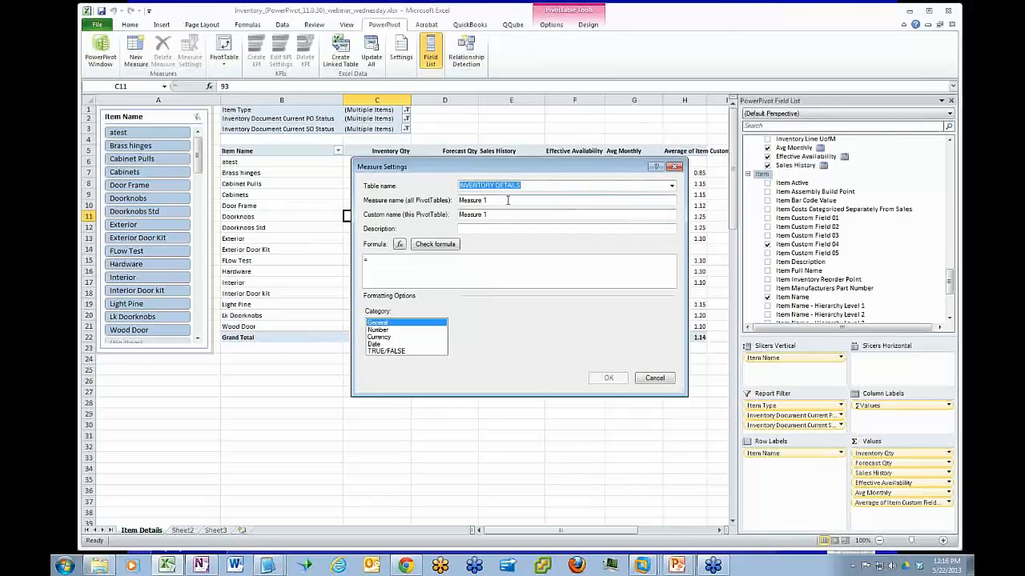
pyautogui.press('Tab')
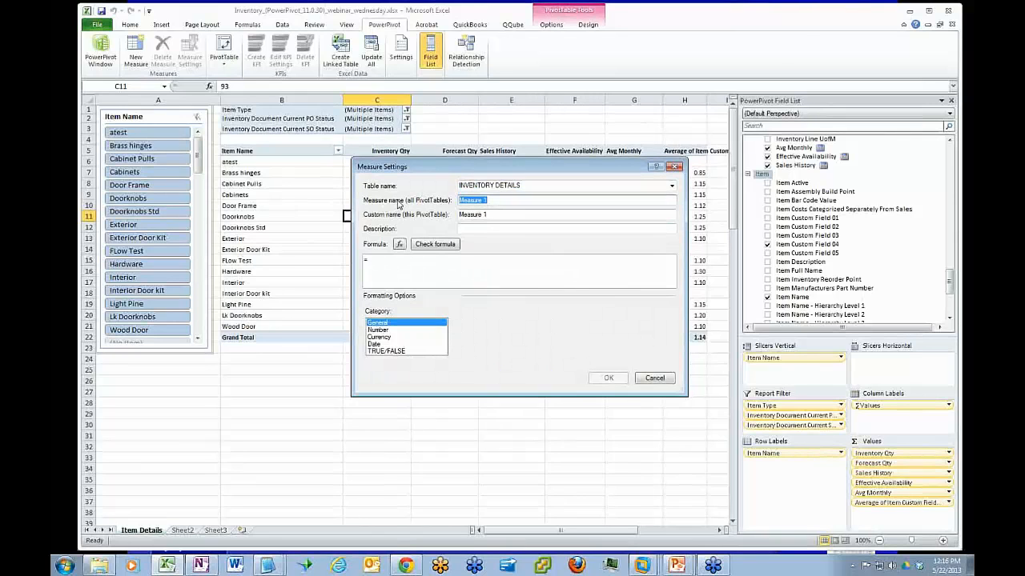
pyautogui.write('Multiple')
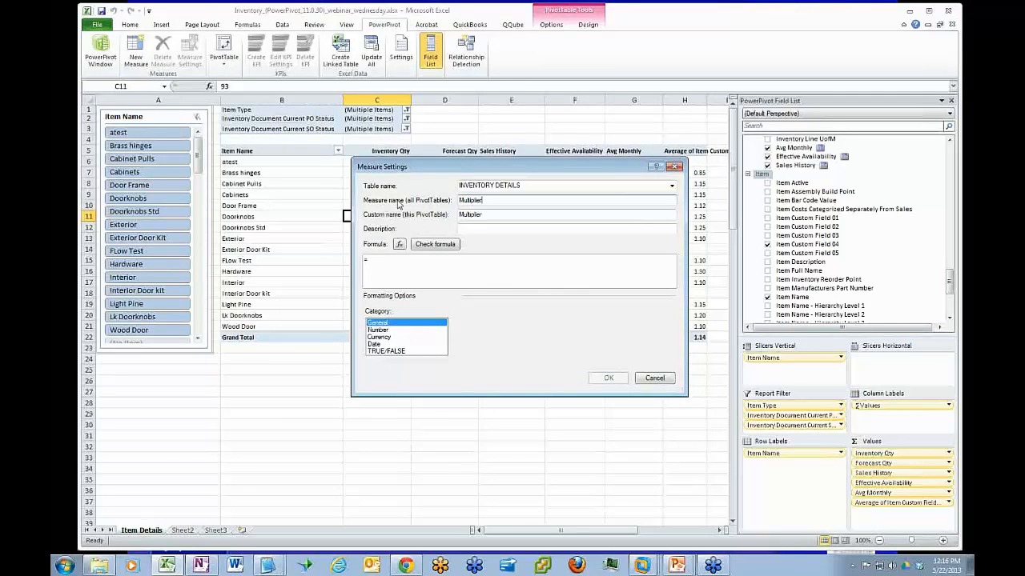
# Set the Multiplier formula to 'Item'[Average of Item Custom Field 04]*'INVENTORY DETAILS'[Avg Monthly] and check it for errors
pyautogui.click(374, 261)
pyautogui.write('I')
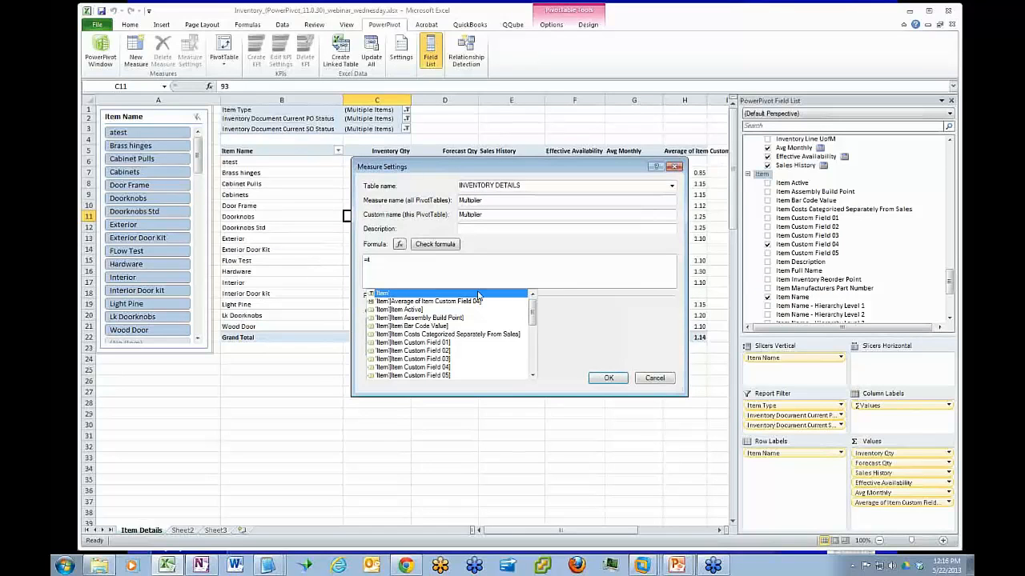
pyautogui.moveTo(533, 313)
pyautogui.mouseDown()
pyautogui.moveTo(534, 359)
pyautogui.moveTo(532, 308)
pyautogui.mouseUp()
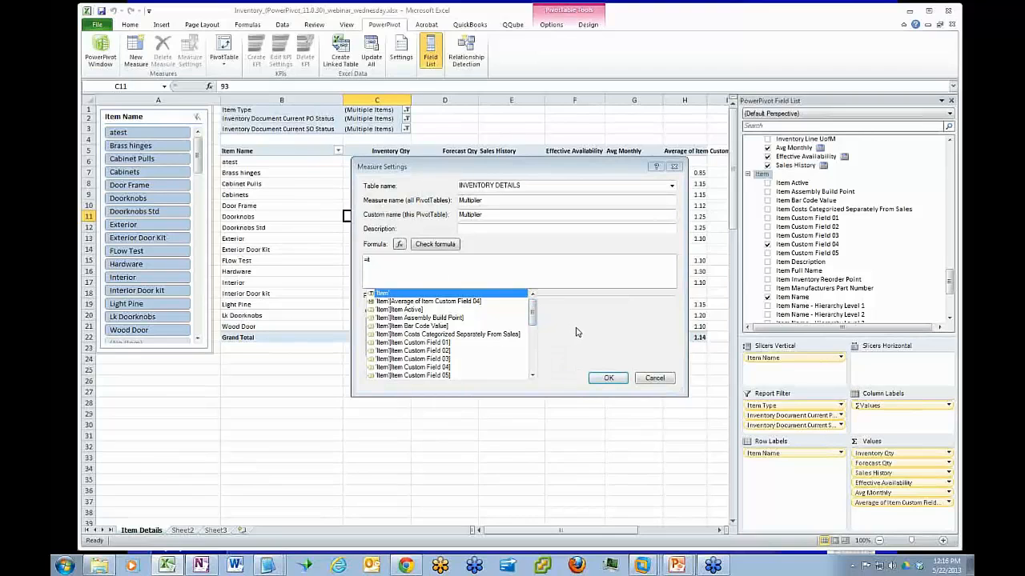
pyautogui.doubleClick(463, 302)
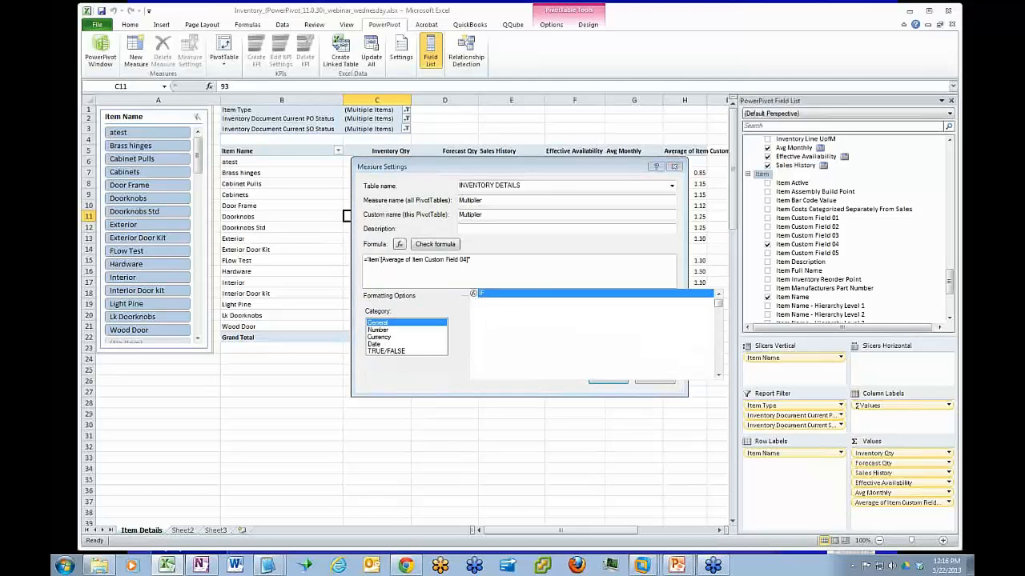
pyautogui.write('*I')
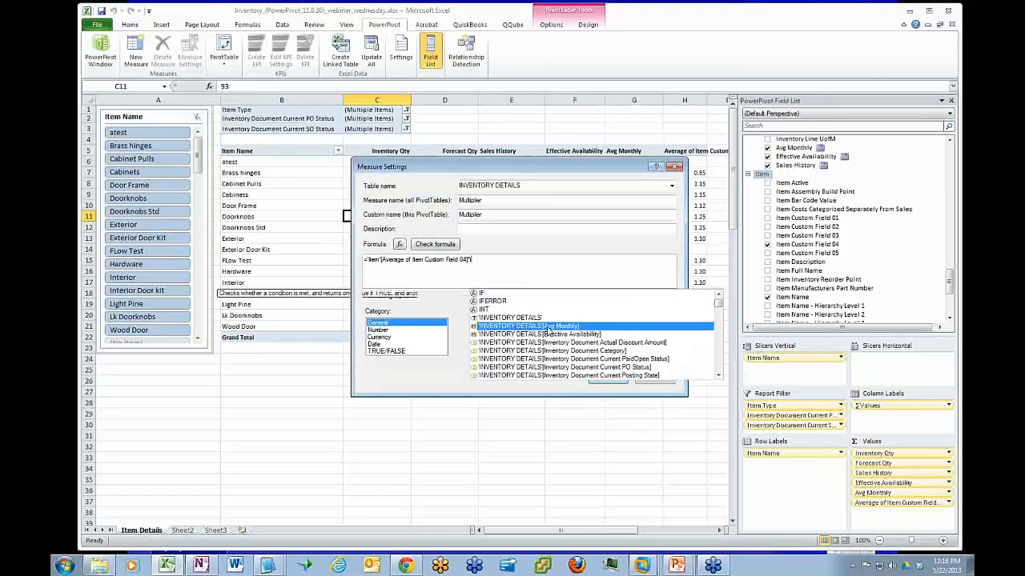
pyautogui.doubleClick(547, 327)
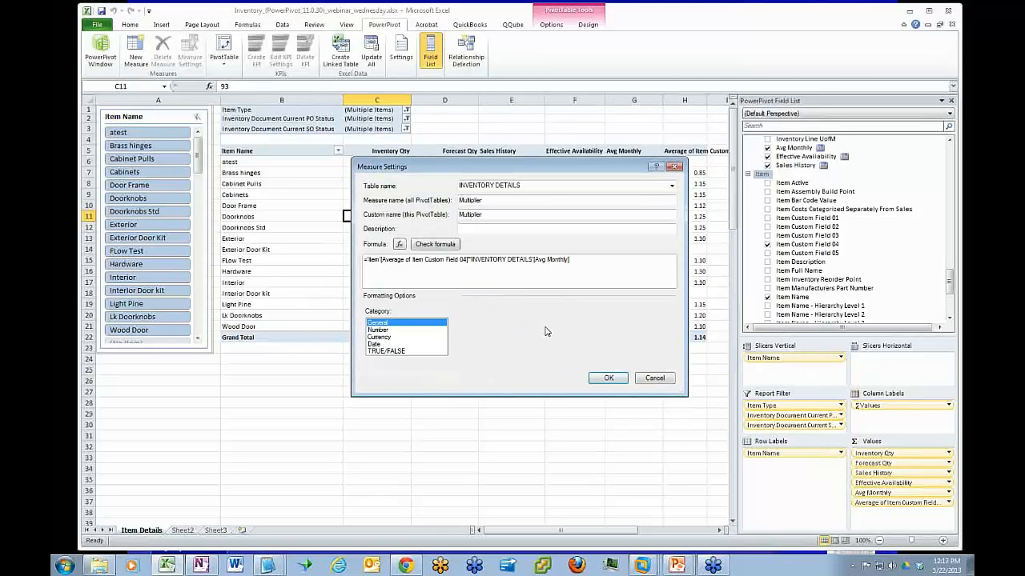
pyautogui.click(443, 245)
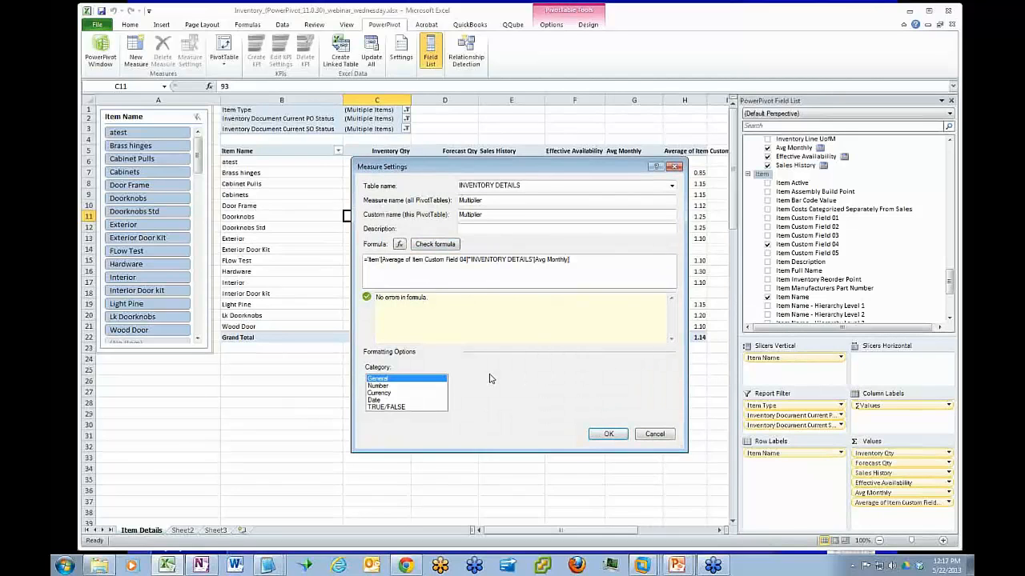
# Format the Multiplier measure as a number with a thousands separator and add it to the pivot table
pyautogui.click(378, 386)
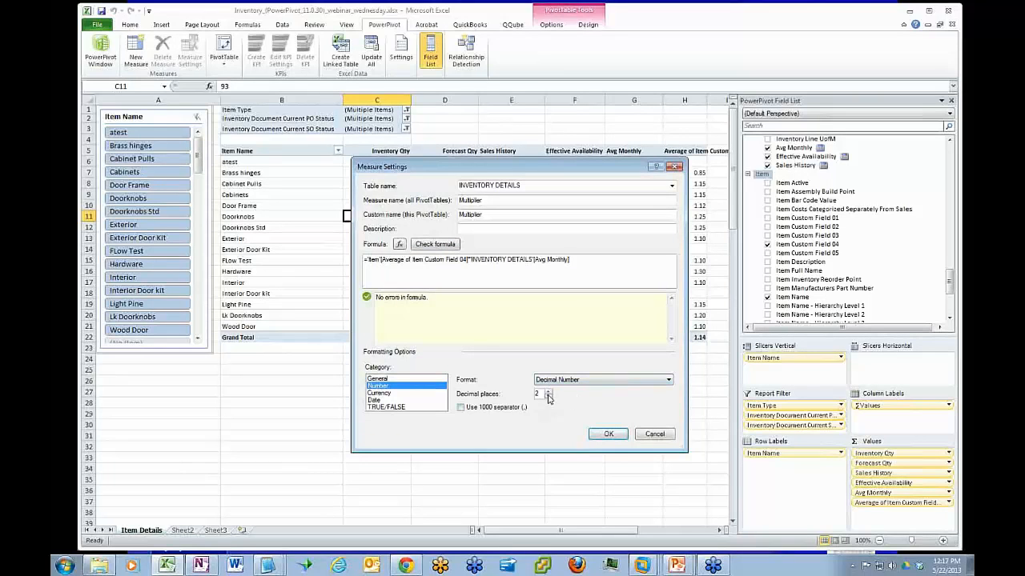
pyautogui.click(461, 408)
pyautogui.click(594, 437)
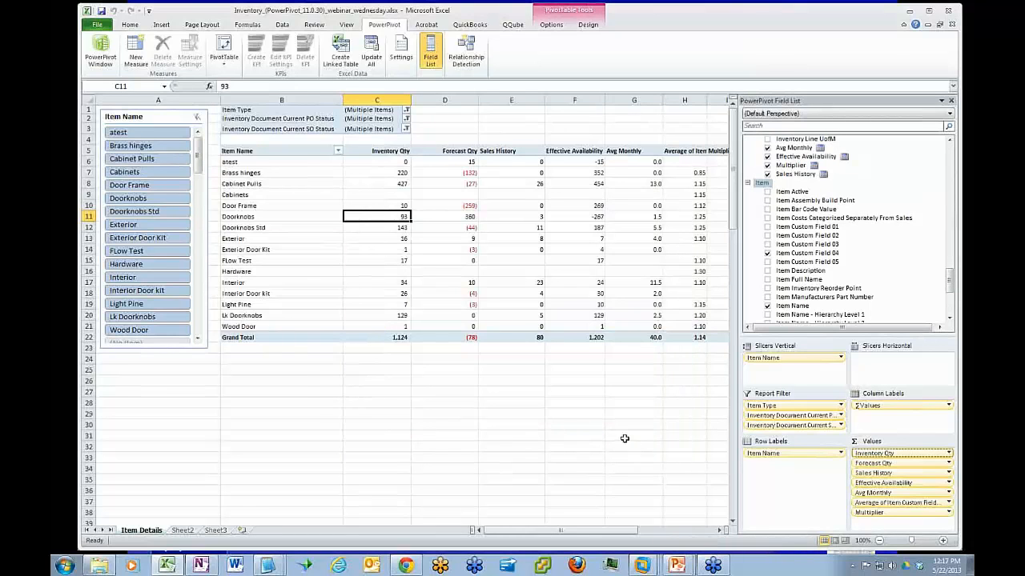
# Examine the Cabinet Pulls row's Multiplier and custom field average, and compare them with the theoretical stock calculation on Sheet2
pyautogui.moveTo(618, 533); pyautogui.dragTo(643, 533)
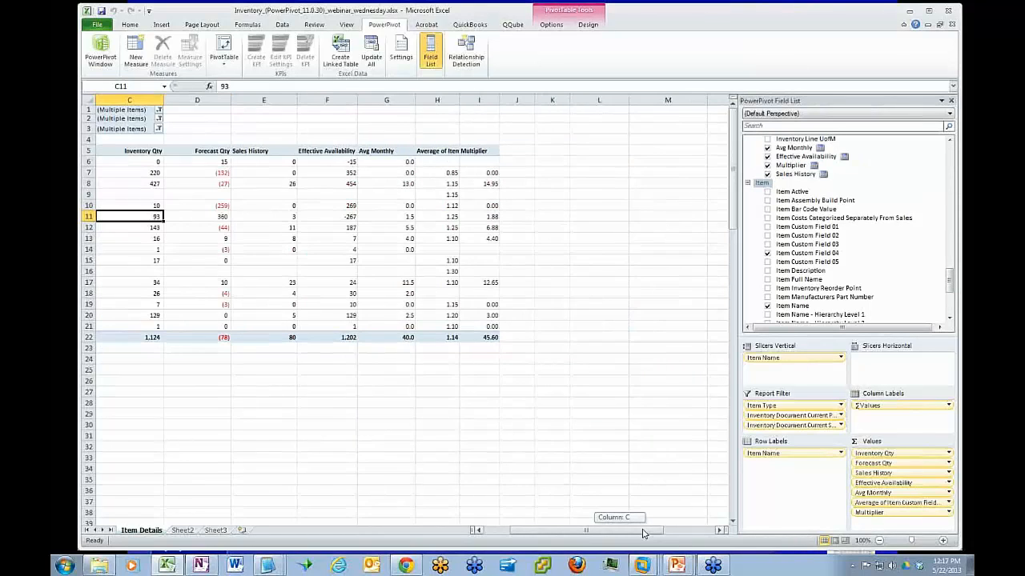
pyautogui.click(490, 183)
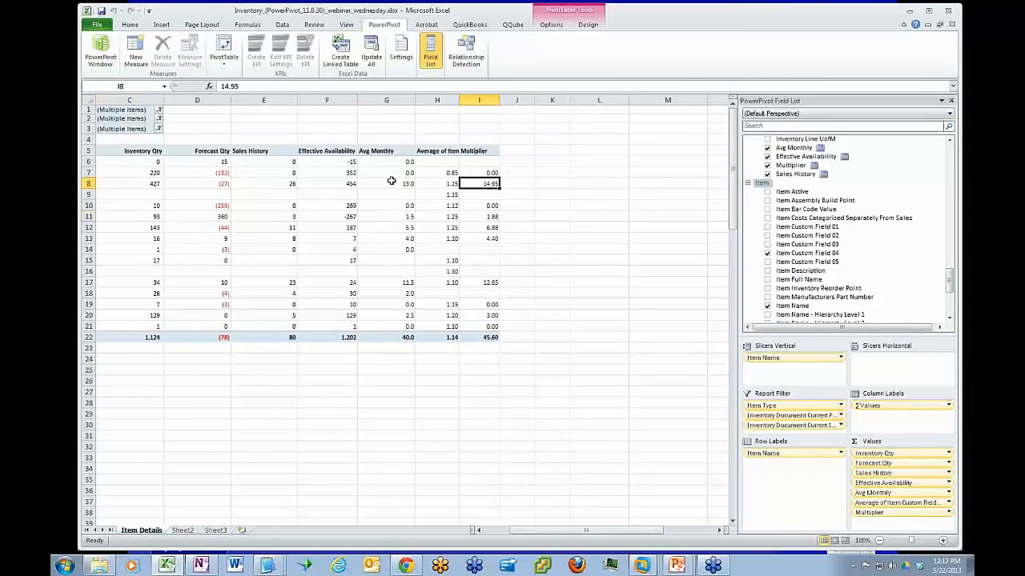
pyautogui.click(448, 184)
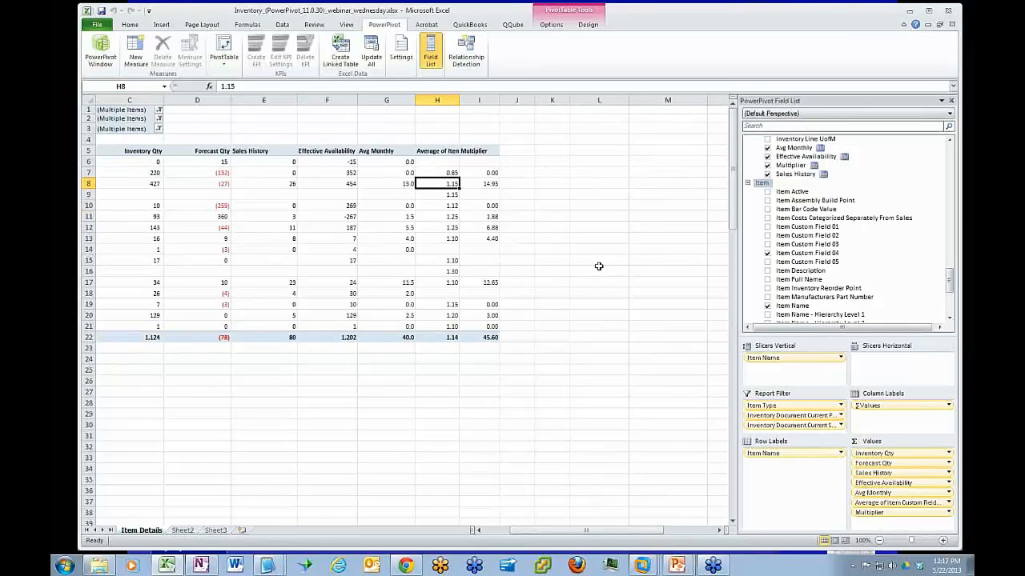
pyautogui.click(477, 185)
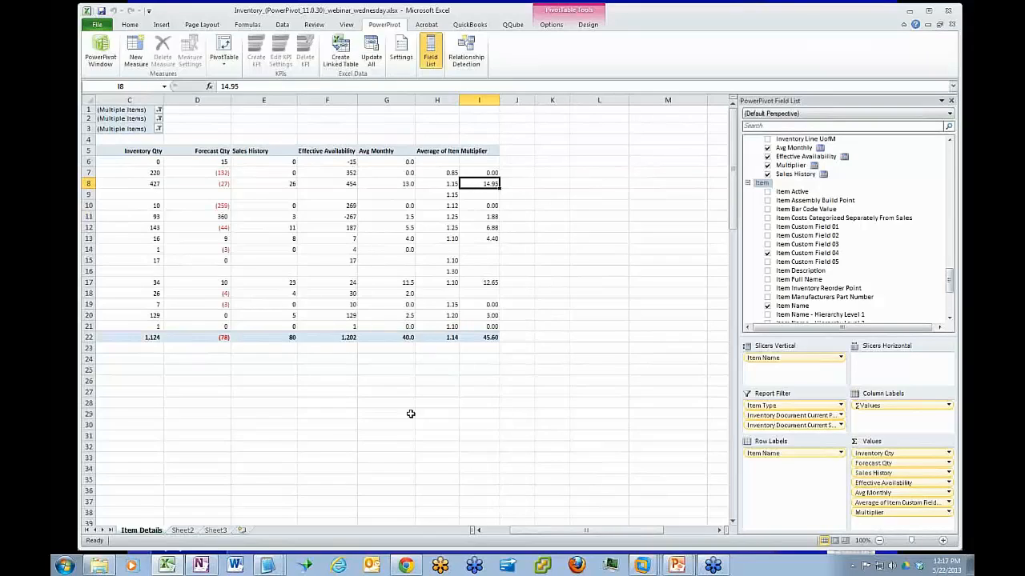
pyautogui.click(185, 532)
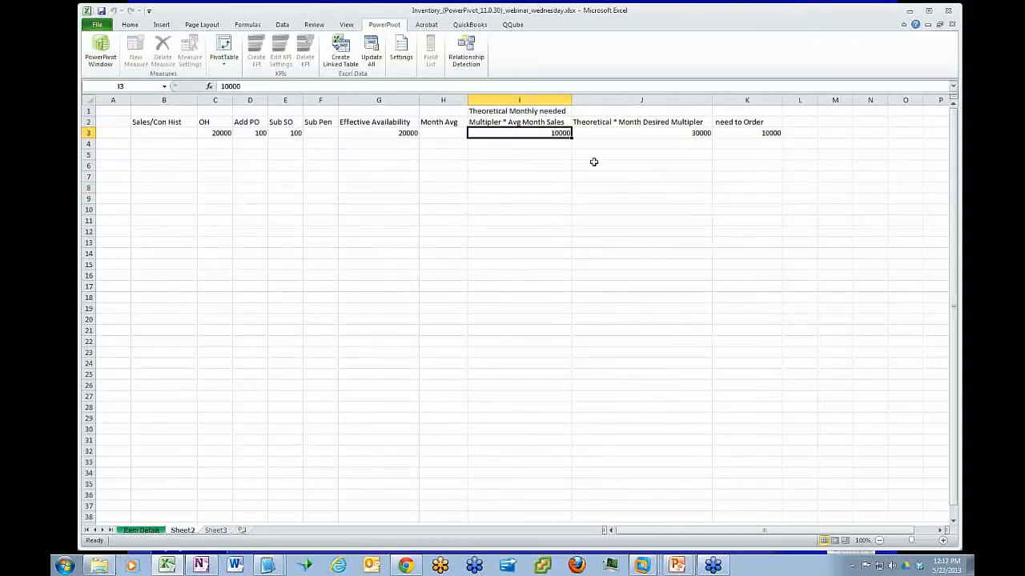
pyautogui.click(623, 132)
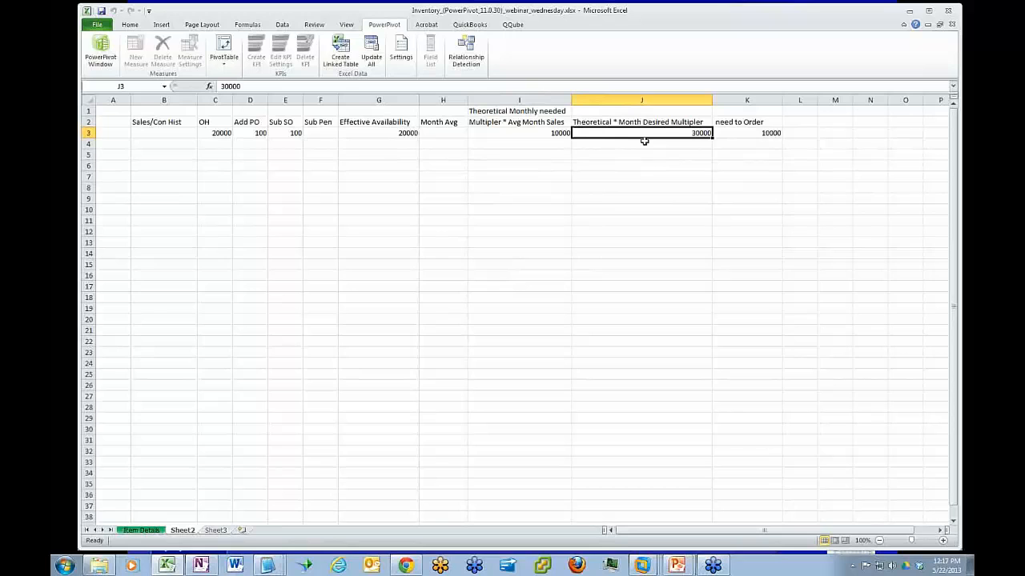
pyautogui.click(141, 530)
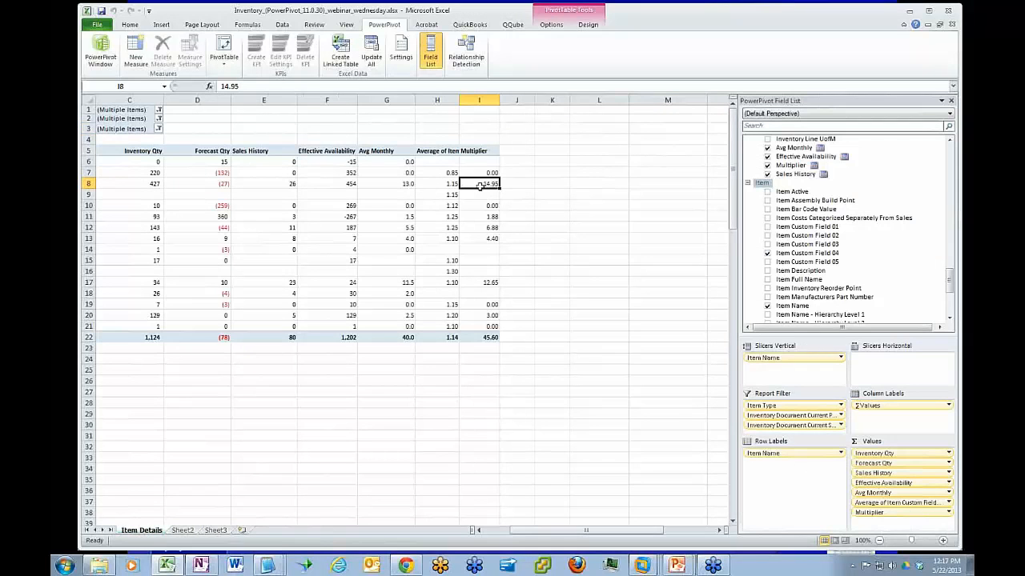
pyautogui.moveTo(479, 184)
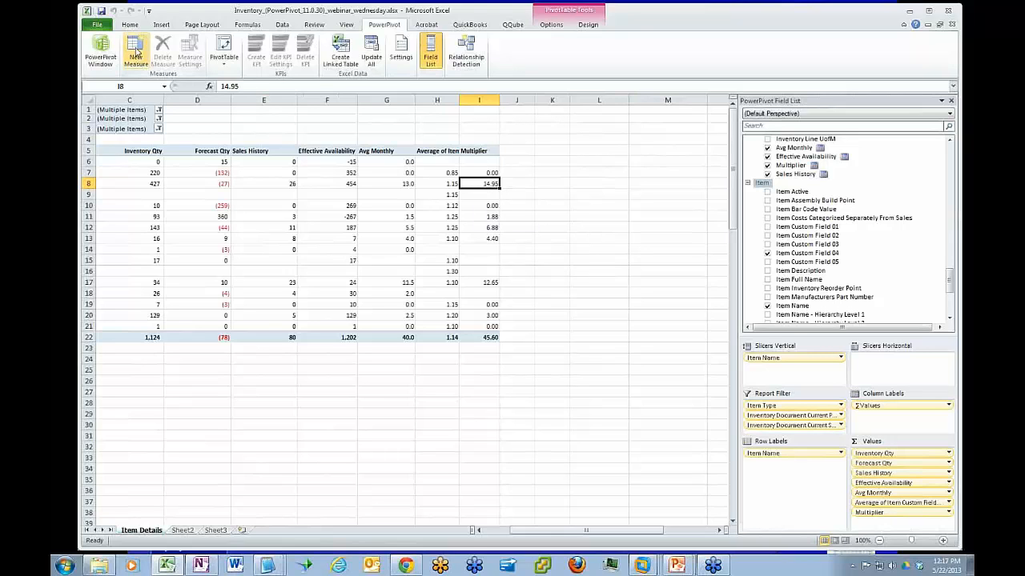
# Start another new measure in the INVENTORY DETAILS table and name it Desired Stock Level
pyautogui.click(136, 53)
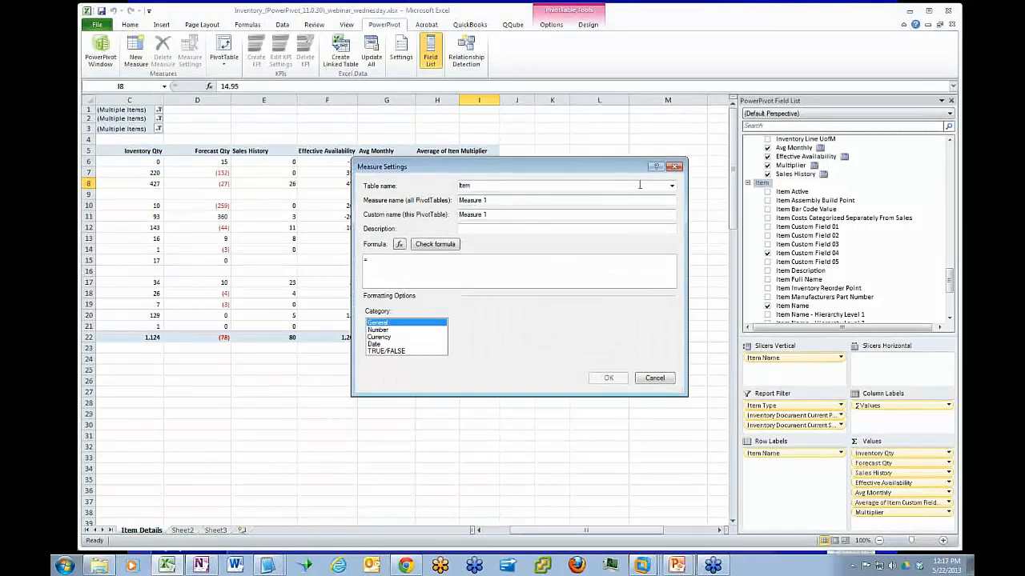
pyautogui.click(669, 187)
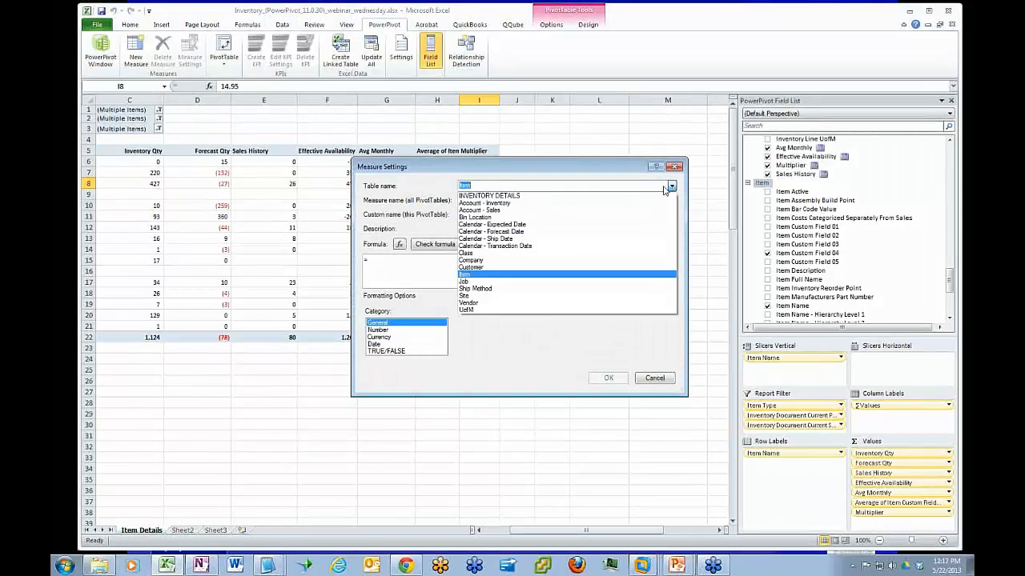
pyautogui.click(530, 196)
pyautogui.press('Tab')
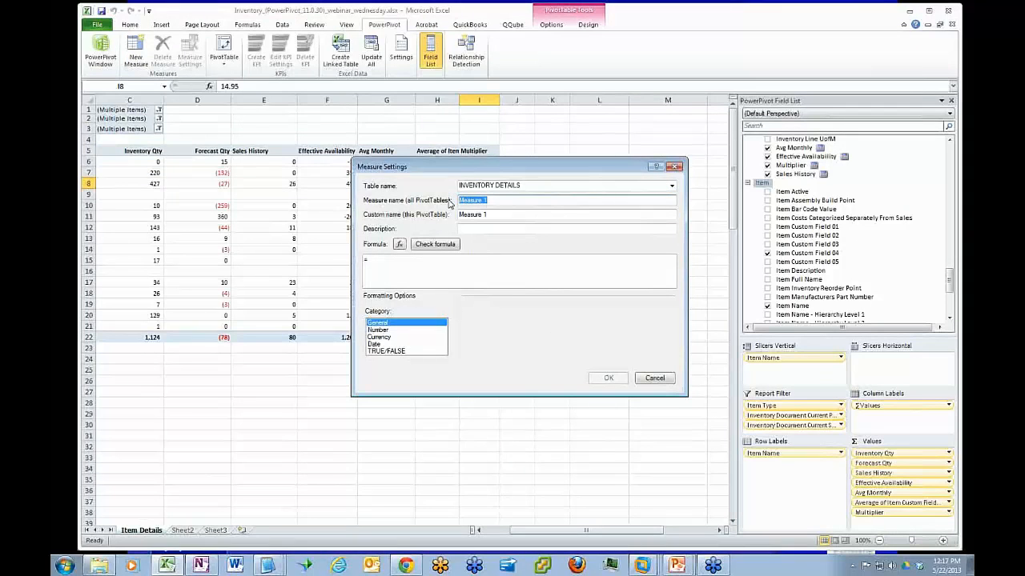
pyautogui.write('Desired Stock Level')
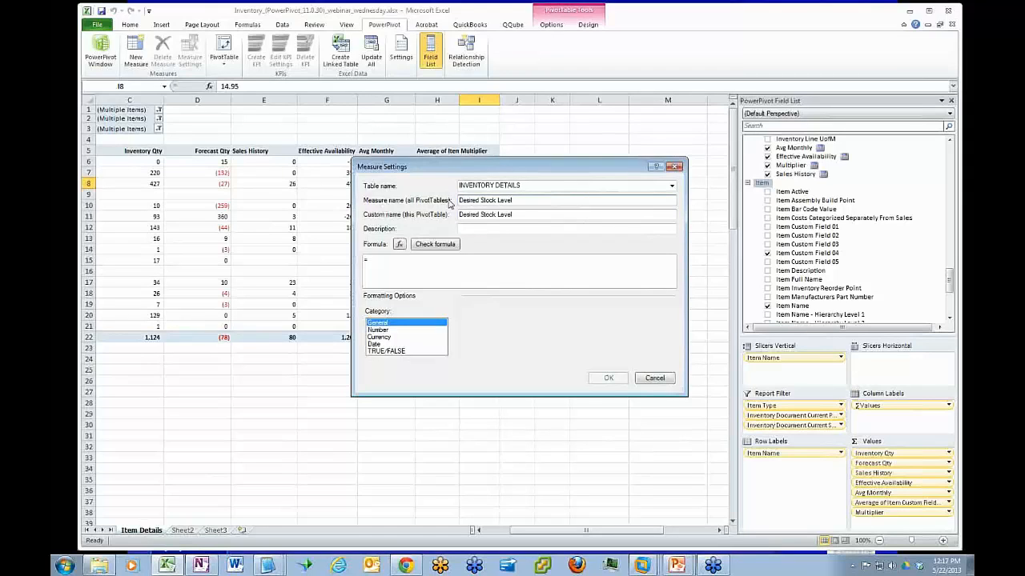
# Set the Desired Stock Level formula to 'INVENTORY DETAILS'[Multiplier]*3 and check it for errors
pyautogui.click(372, 260)
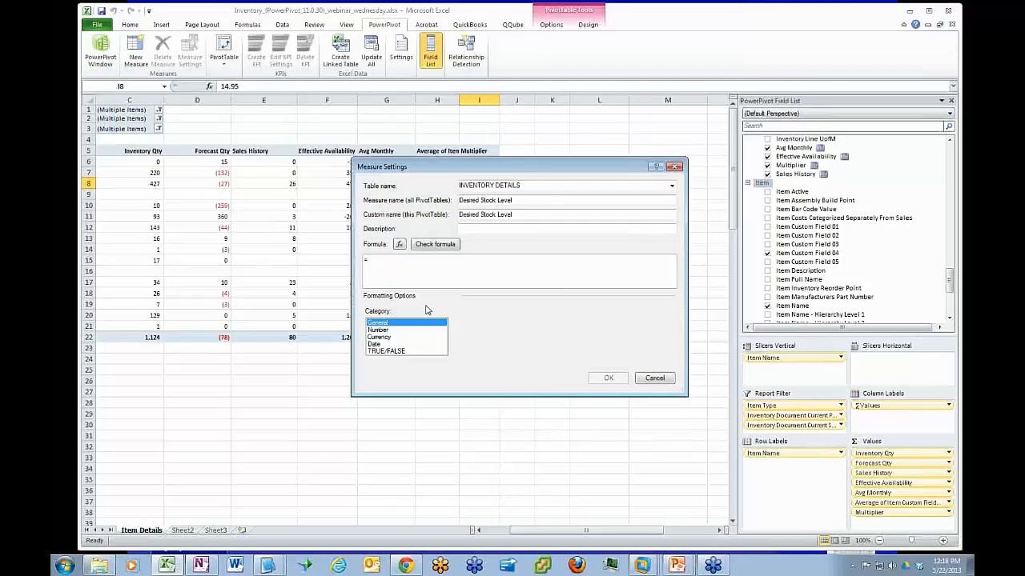
pyautogui.write('i')
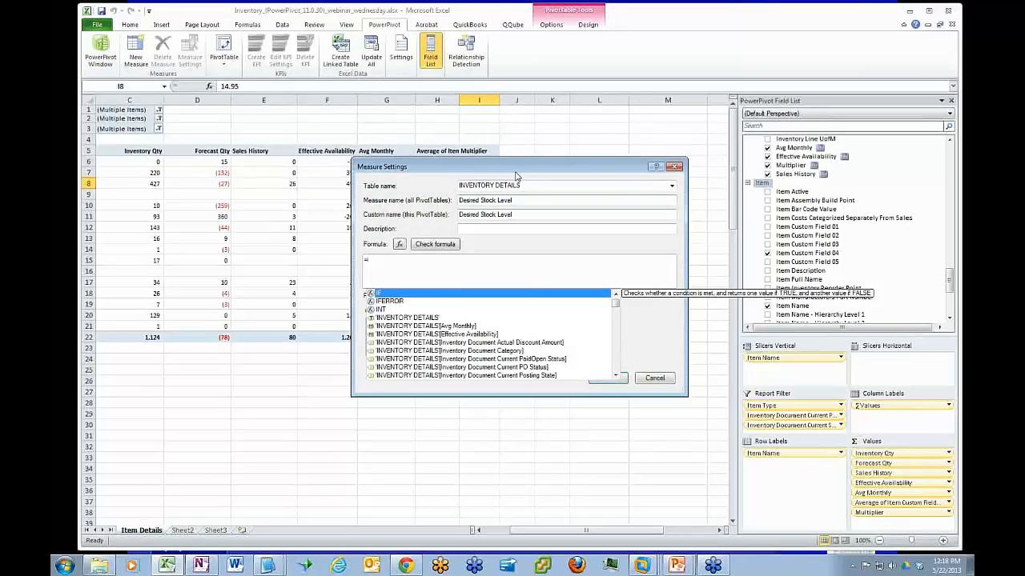
pyautogui.click(616, 305)
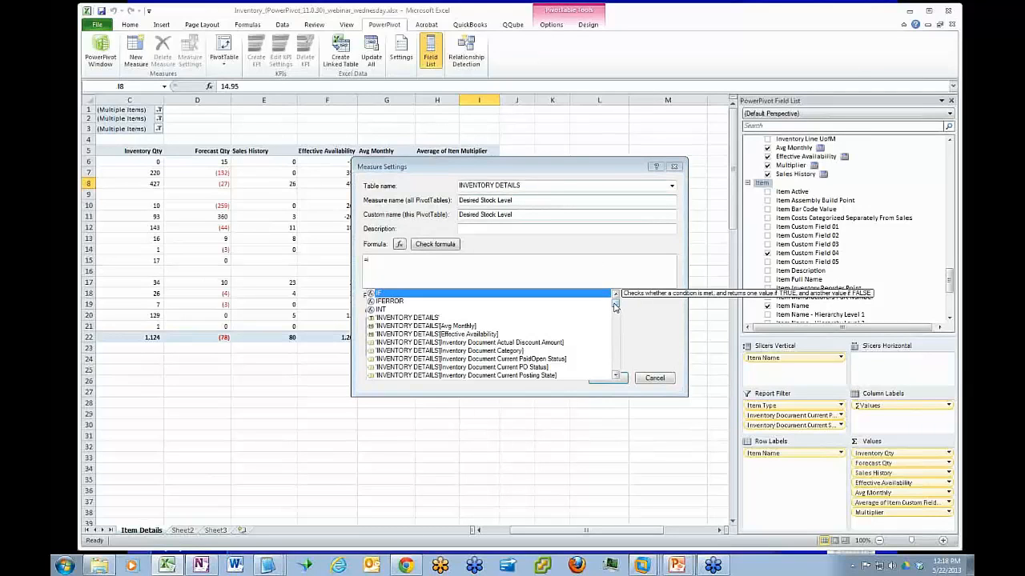
pyautogui.moveTo(613, 304); pyautogui.dragTo(614, 347)
pyautogui.doubleClick(438, 333)
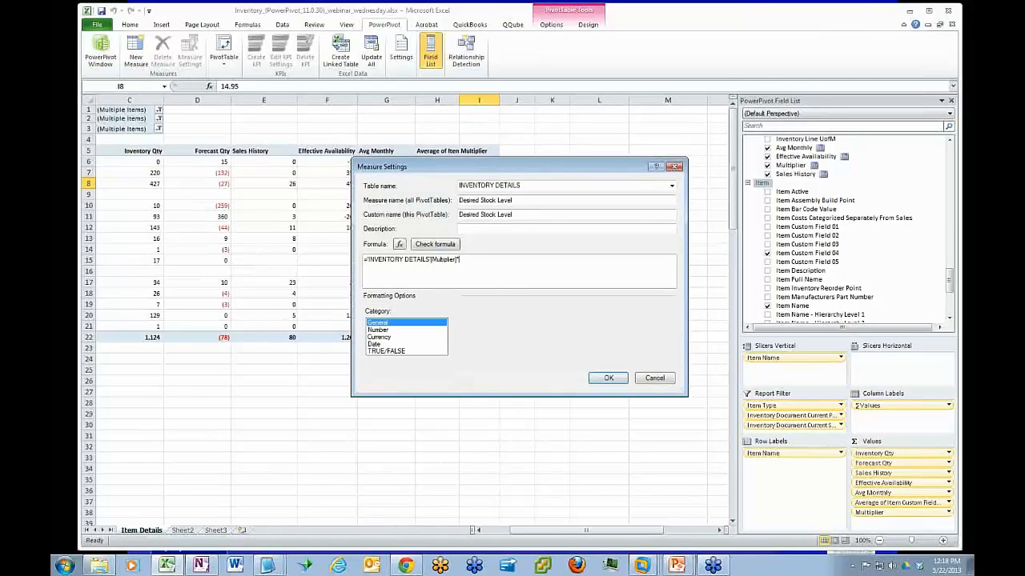
pyautogui.write('*3')
pyautogui.click(435, 244)
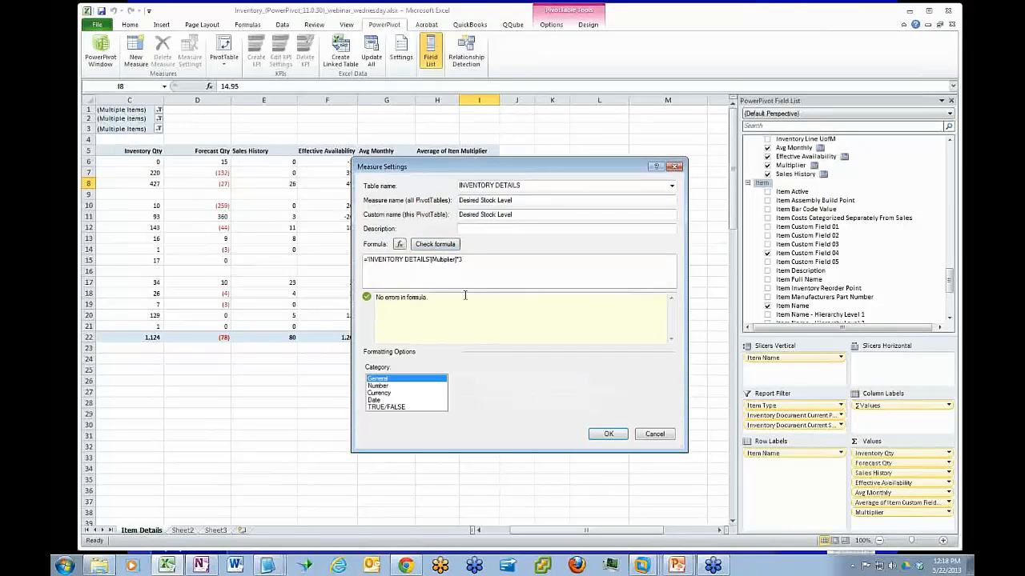
# Format Desired Stock Level as a number with a thousands separator and one decimal place, and add it to the pivot table
pyautogui.click(391, 387)
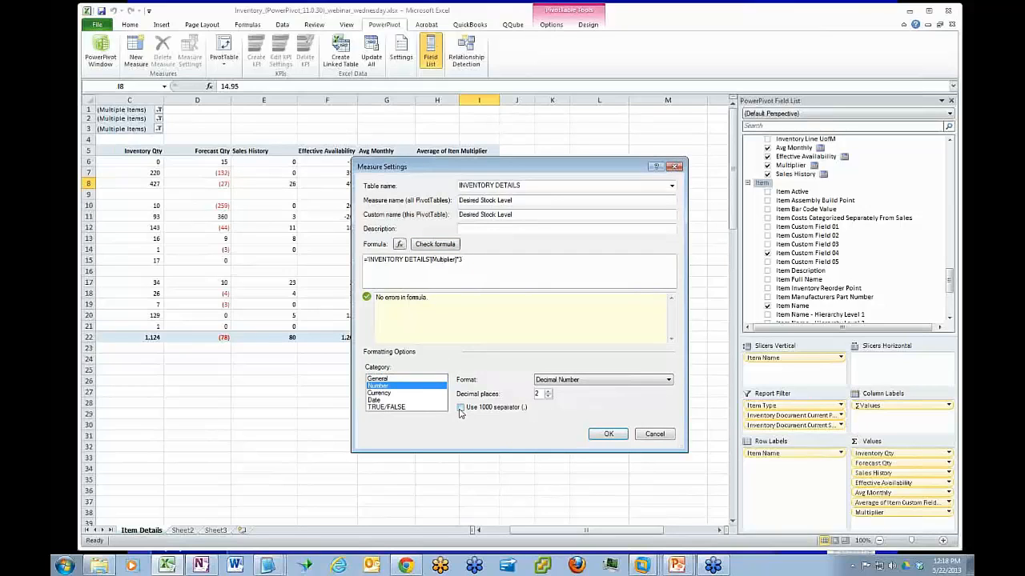
pyautogui.click(460, 409)
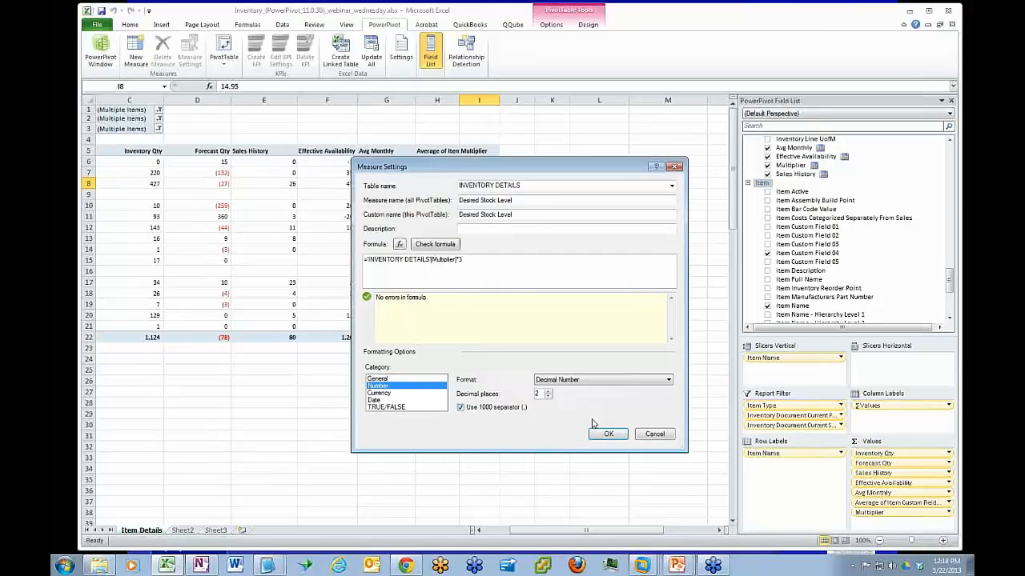
pyautogui.click(547, 397)
pyautogui.click(606, 438)
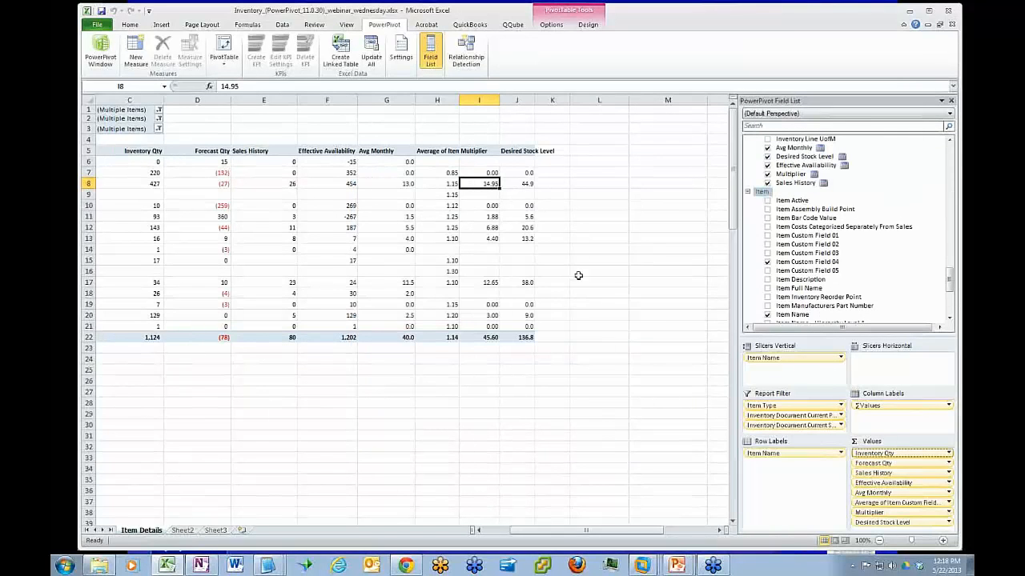
# Widen the Desired Stock Level column, and compare row 8's stock level with the Sheet2 calculation and its Effective Availability
pyautogui.moveTo(533, 98); pyautogui.dragTo(553, 97)
pyautogui.click(535, 183)
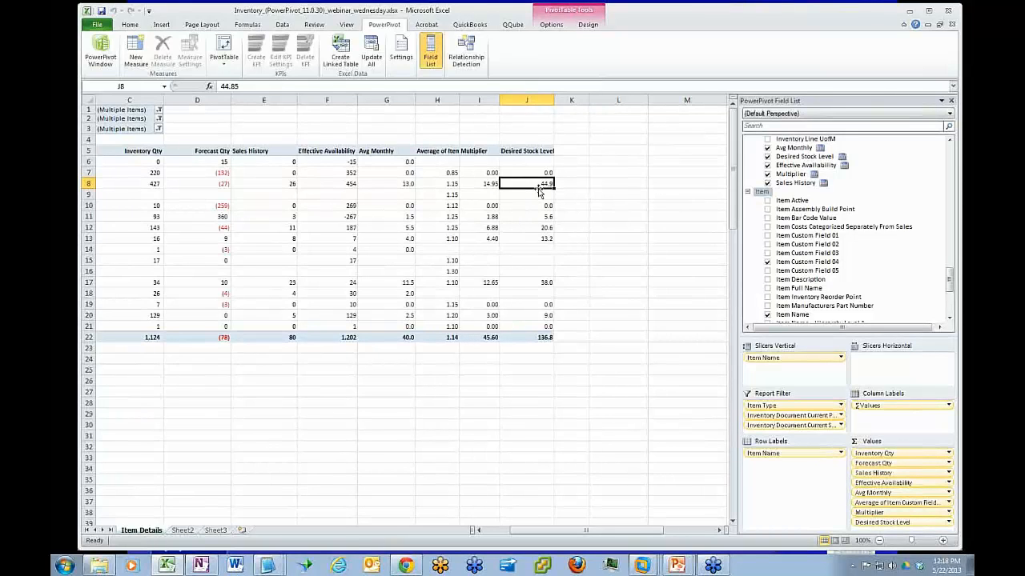
pyautogui.click(183, 530)
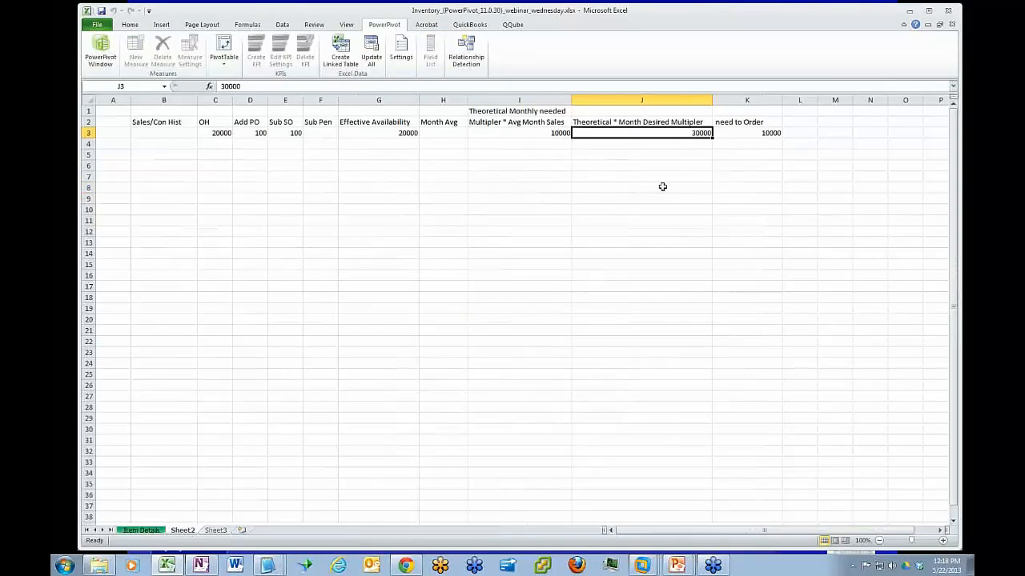
pyautogui.click(150, 530)
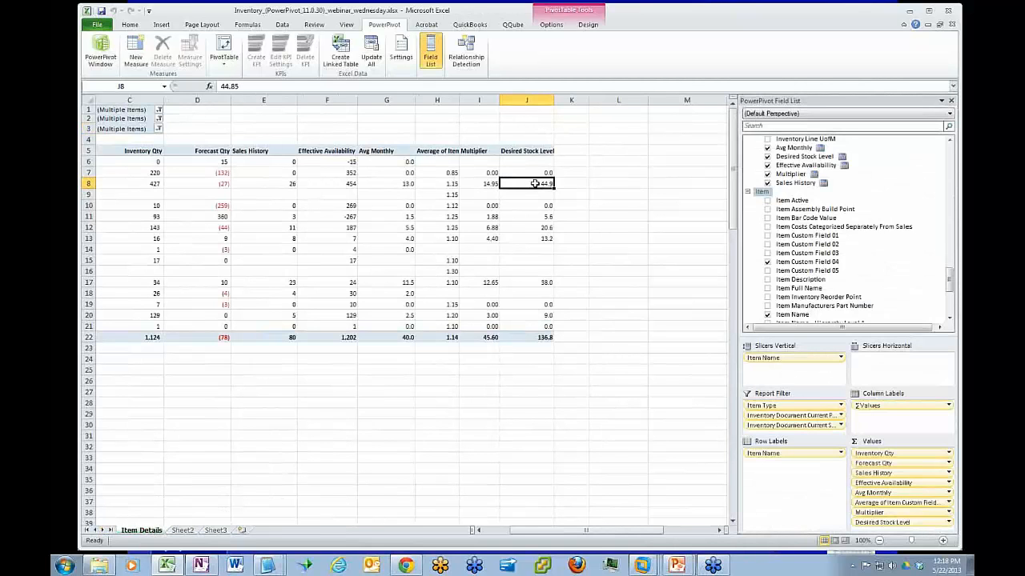
pyautogui.moveTo(531, 184)
pyautogui.click(324, 183)
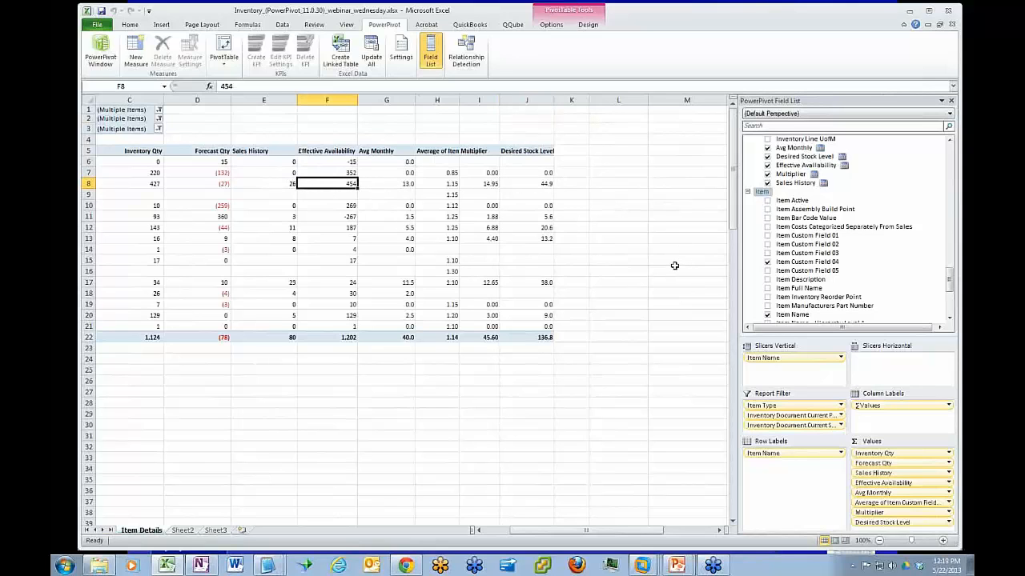
# Start a new measure in the INVENTORY DETAILS table and name it Need to Order
pyautogui.click(135, 50)
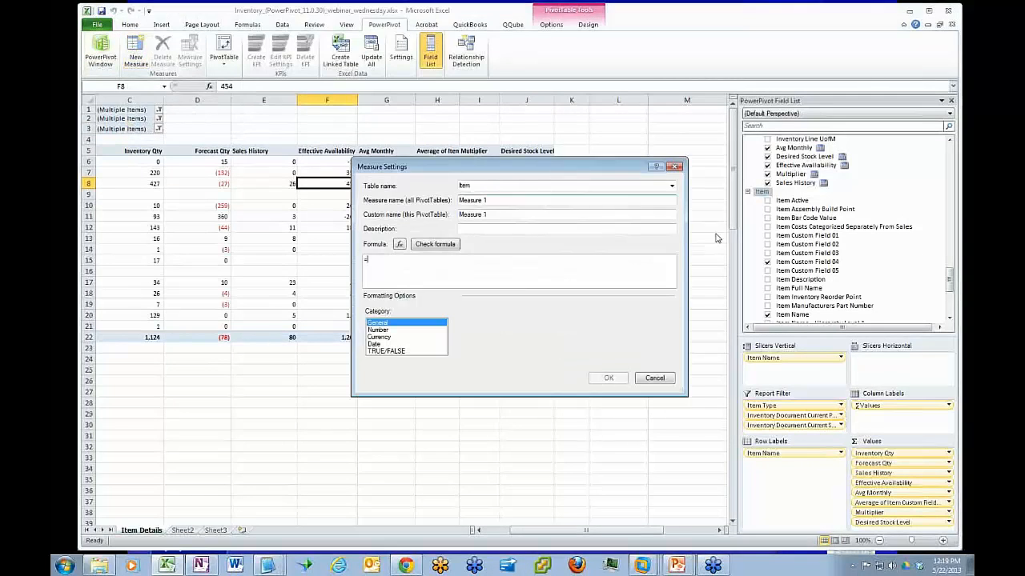
pyautogui.click(672, 186)
pyautogui.click(526, 197)
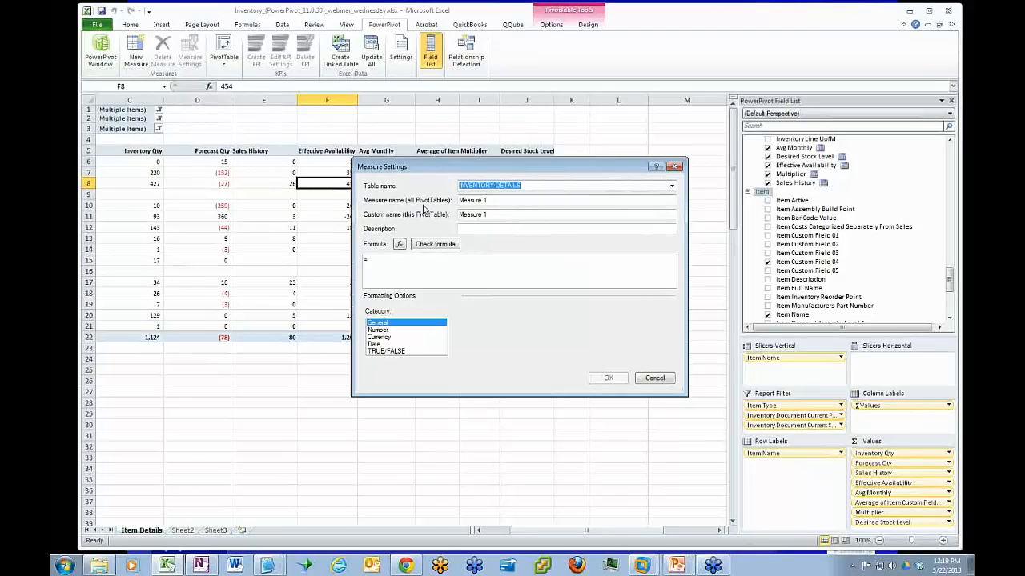
pyautogui.press('Tab')
pyautogui.write('Ne')
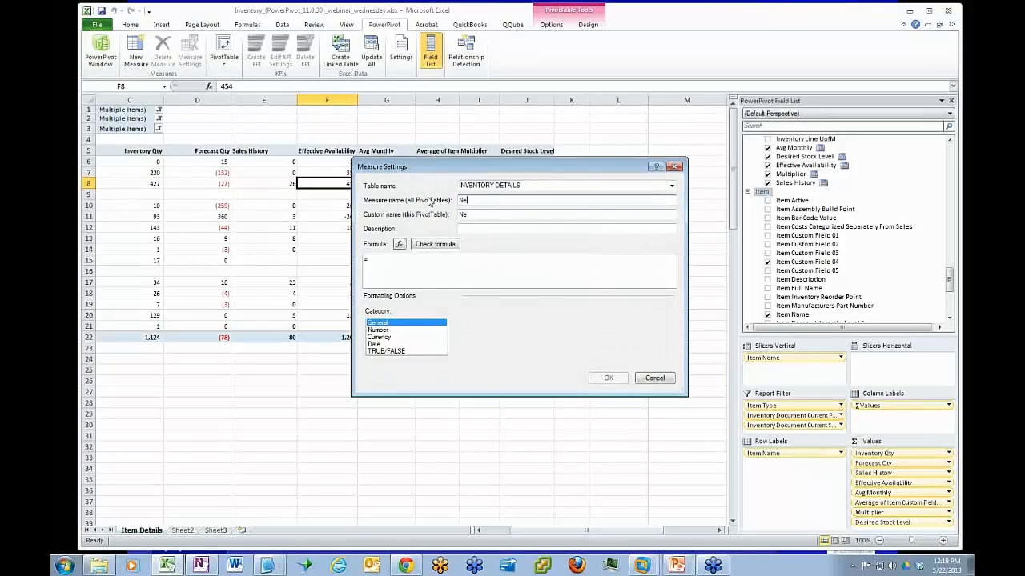
pyautogui.write('ed to Order')
# Set the Need to Order formula to 'INVENTORY DETAILS'[Desired Stock Level] - 'INVENTORY DETAILS'[Effective Availability] and check it for errors
pyautogui.click(375, 259)
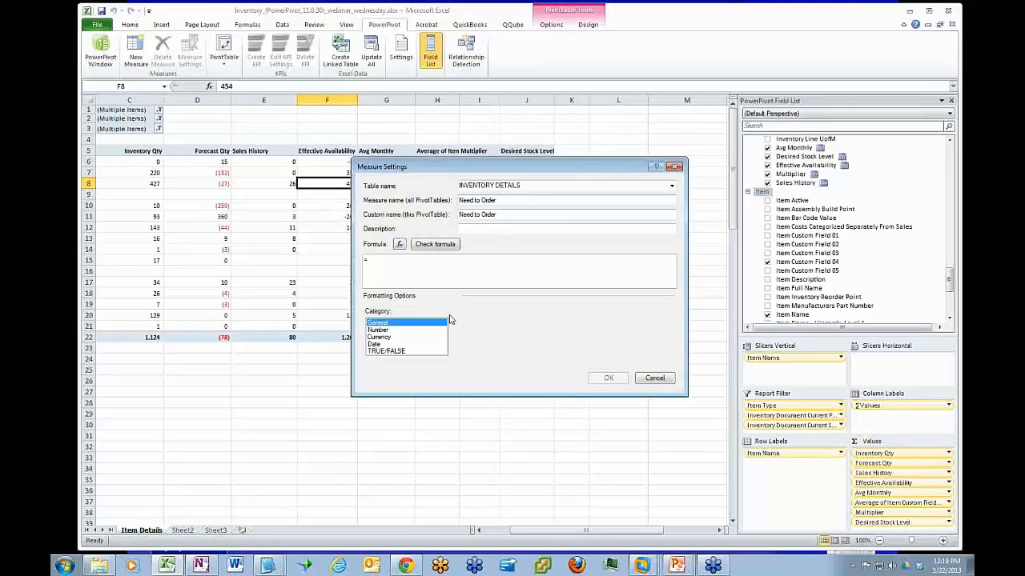
pyautogui.write('[')
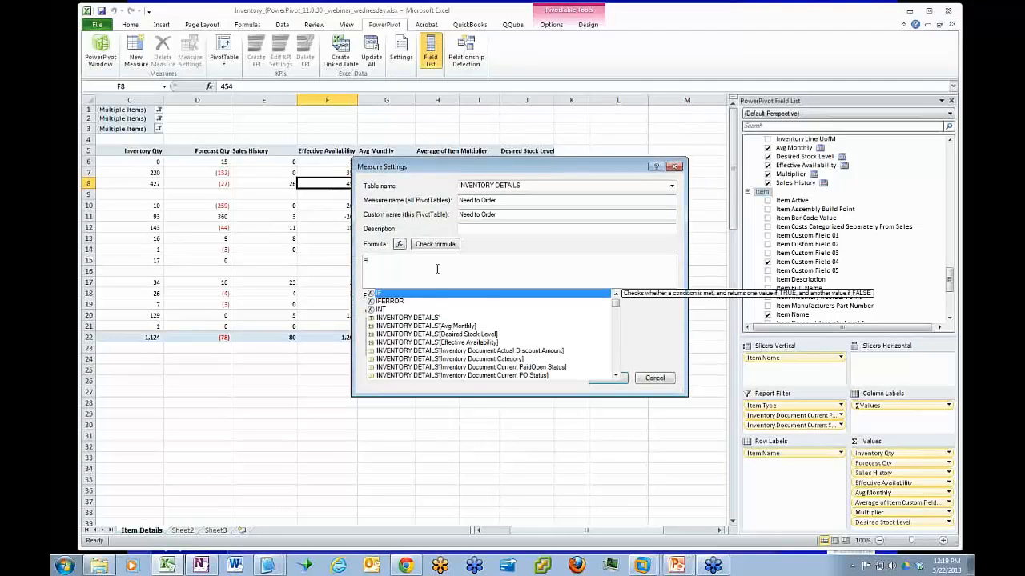
pyautogui.doubleClick(478, 336)
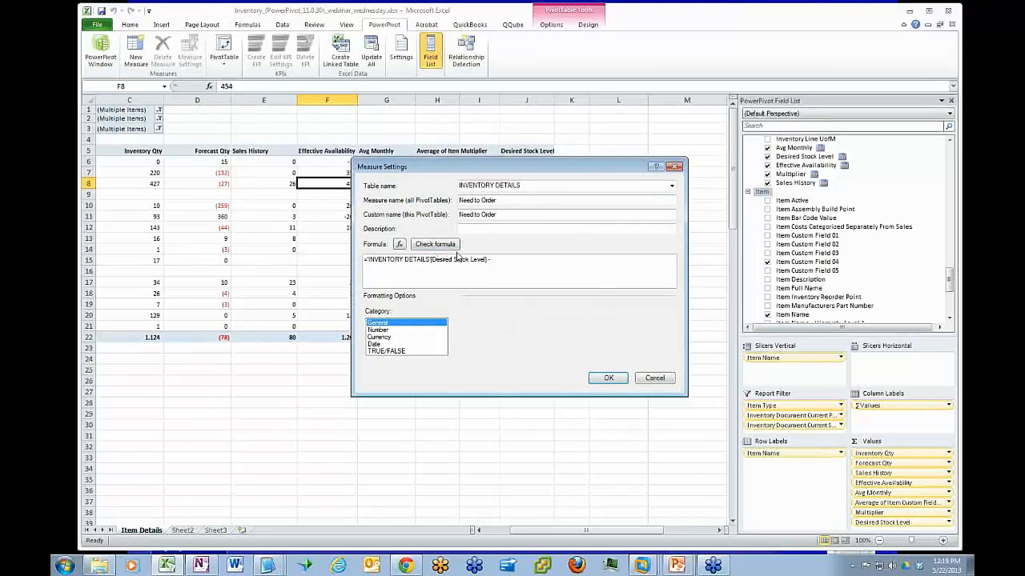
pyautogui.write('i')
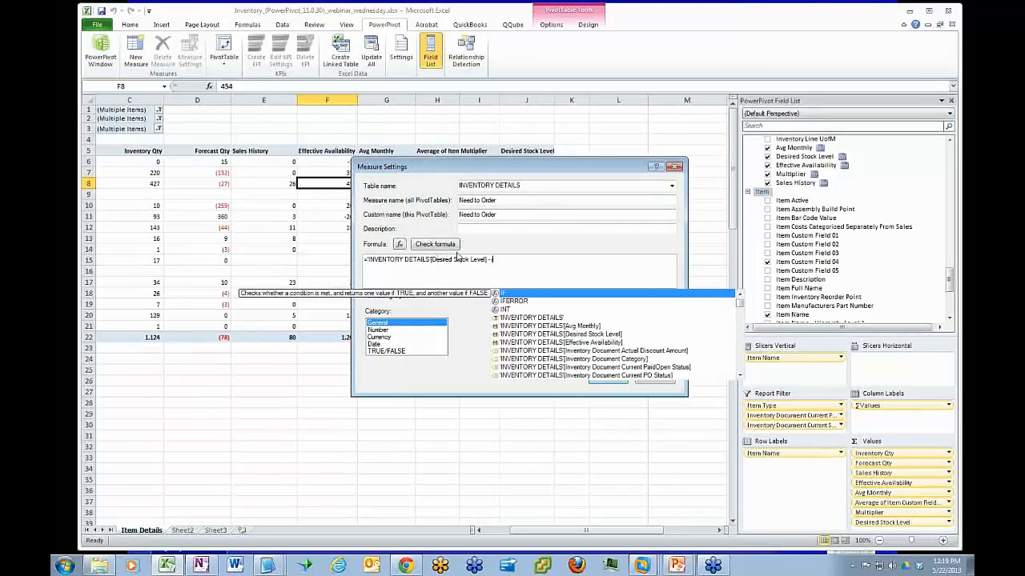
pyautogui.doubleClick(591, 342)
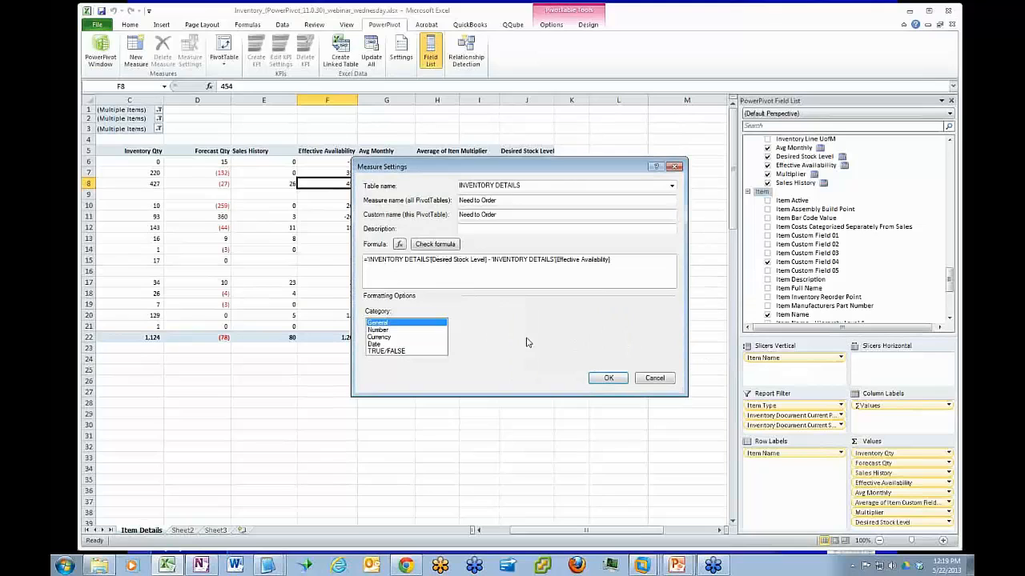
pyautogui.click(448, 245)
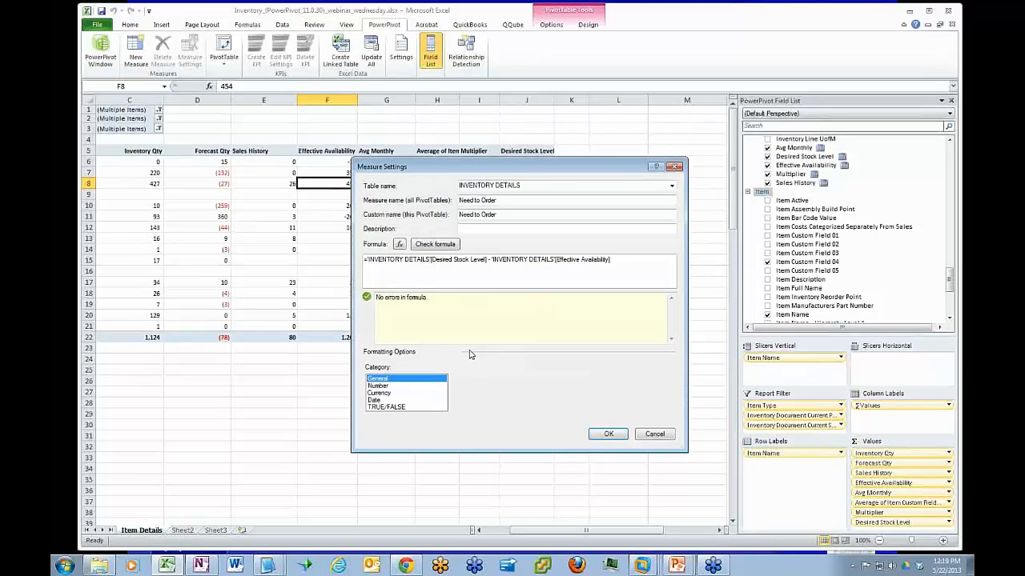
# Format Need to Order as a decimal number with a thousands separator, and add the measure to the pivot table
pyautogui.click(388, 387)
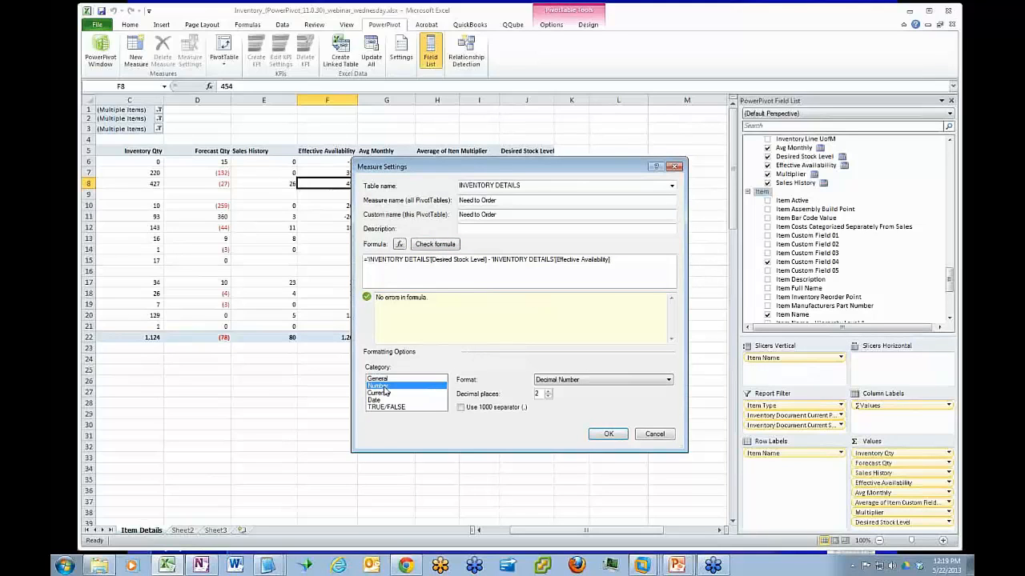
pyautogui.click(461, 407)
pyautogui.click(607, 434)
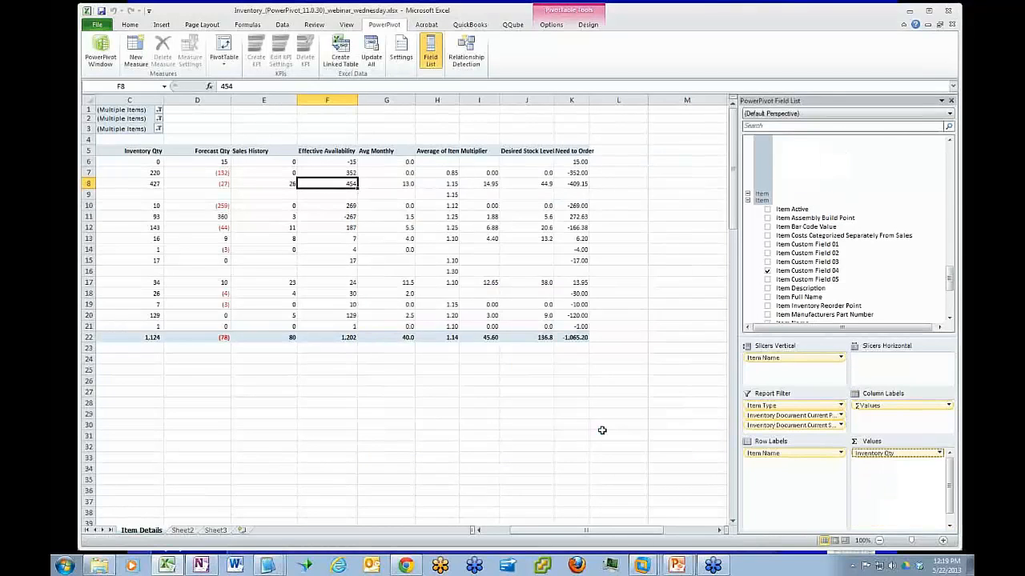
# Apply the custom number format #,##0.00_);[Red](#,##0.00) to the Need to Order value field in the pivot table
pyautogui.click(578, 162)
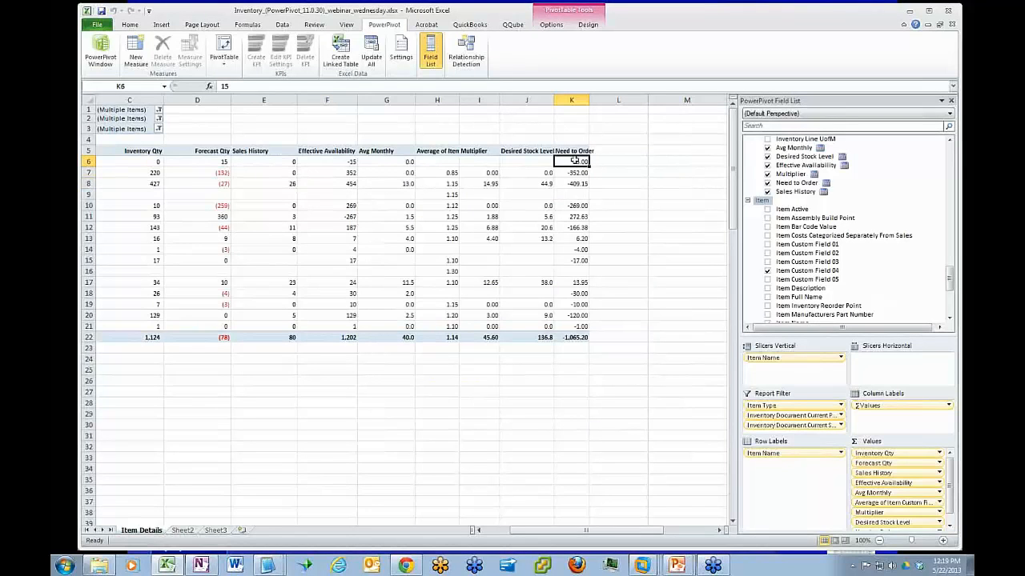
pyautogui.rightClick(573, 161)
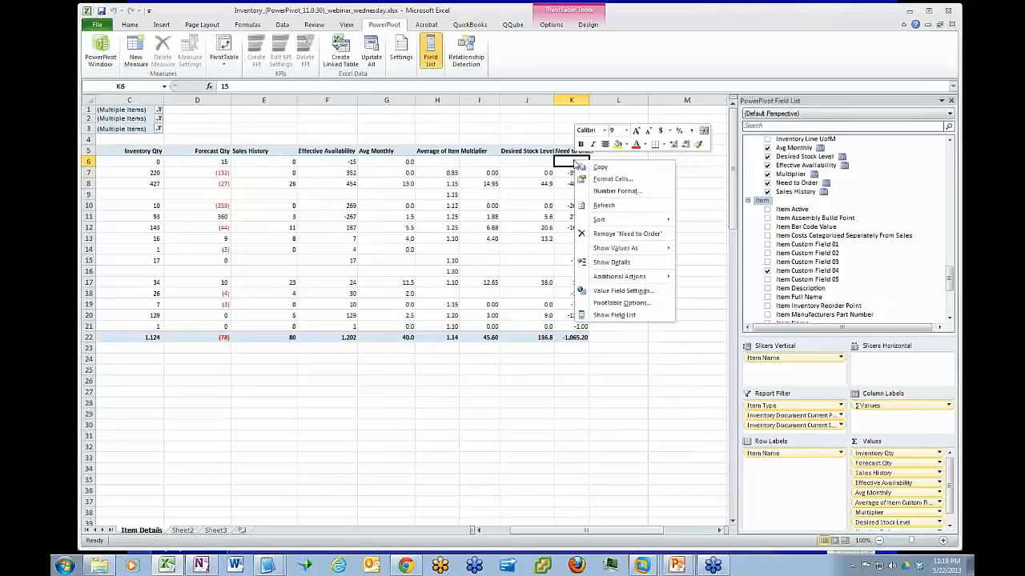
pyautogui.click(630, 292)
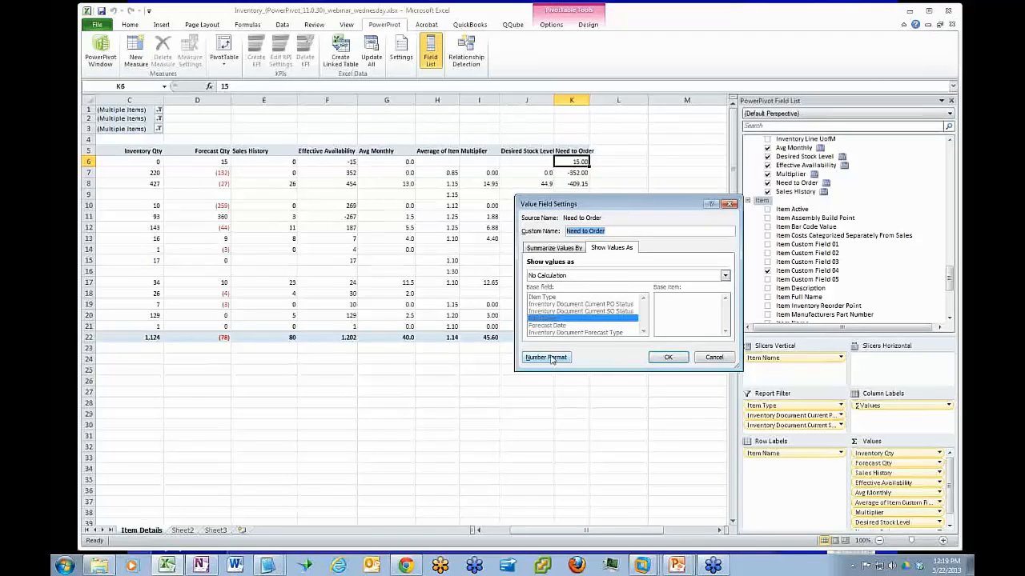
pyautogui.click(549, 358)
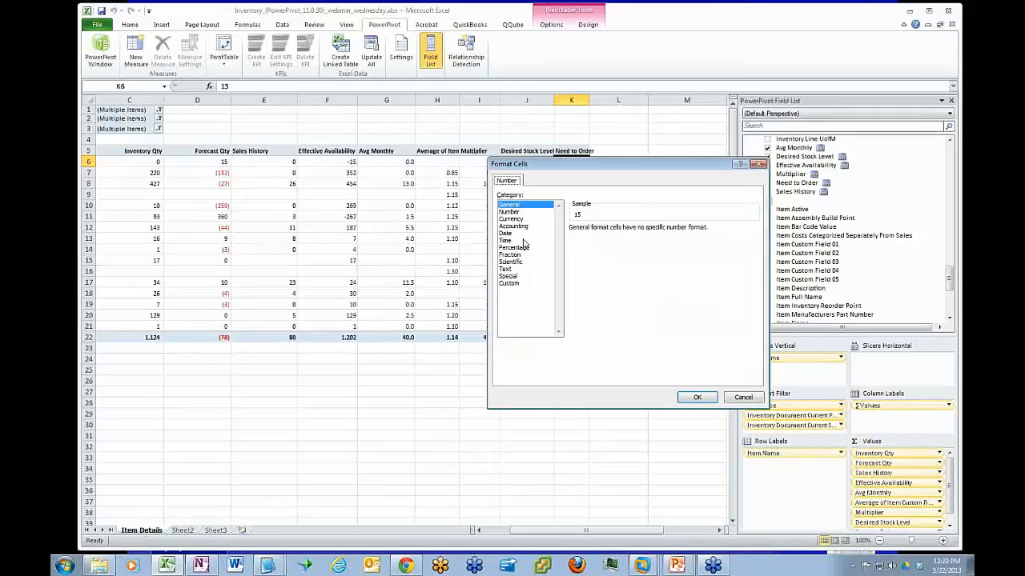
pyautogui.click(509, 283)
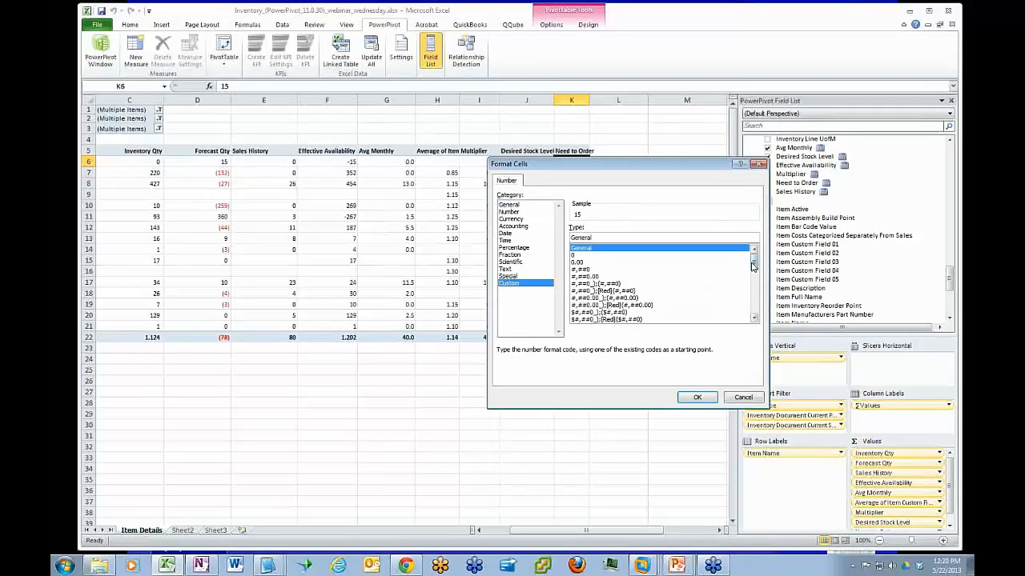
pyautogui.click(620, 307)
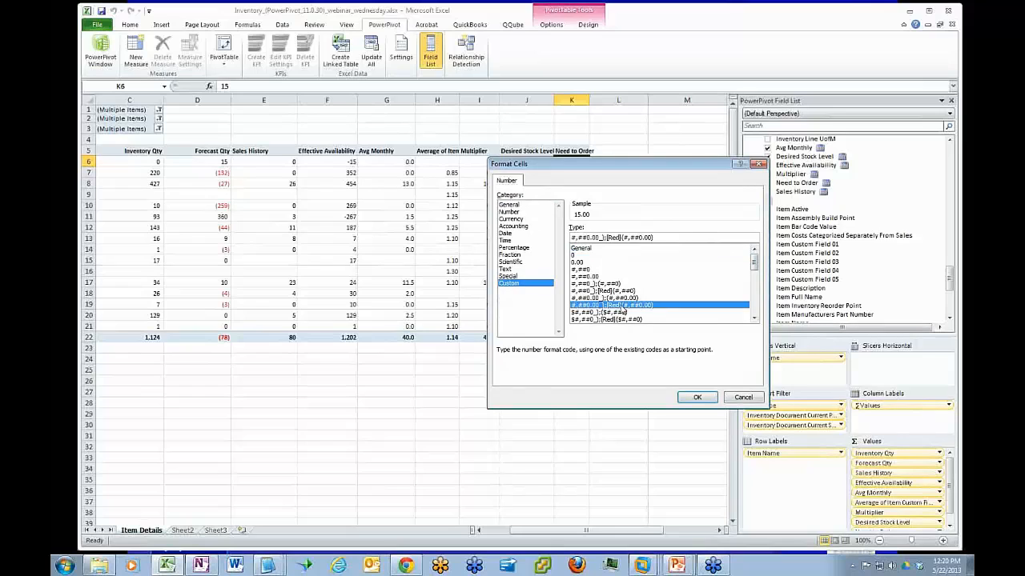
pyautogui.click(690, 397)
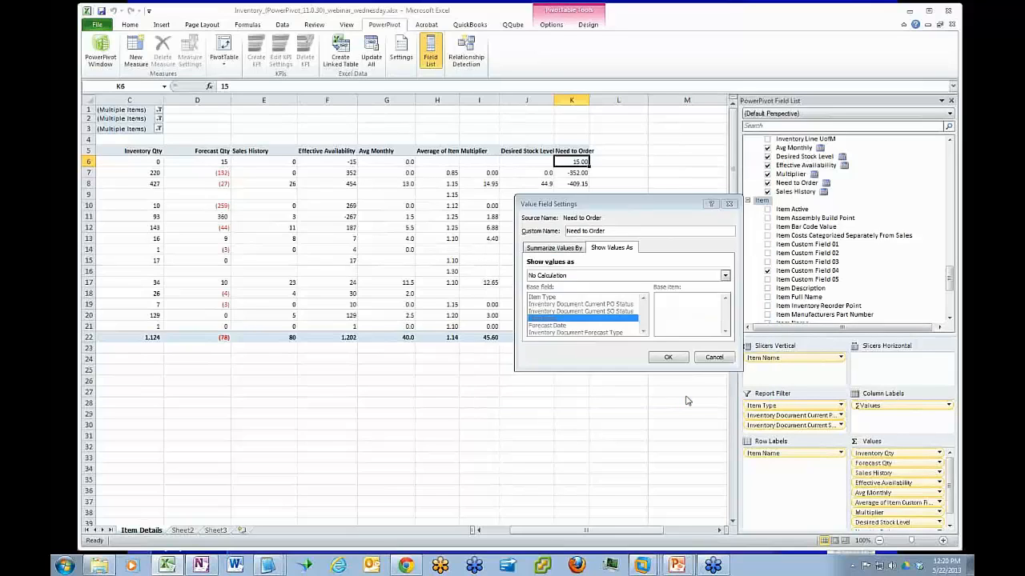
pyautogui.click(667, 358)
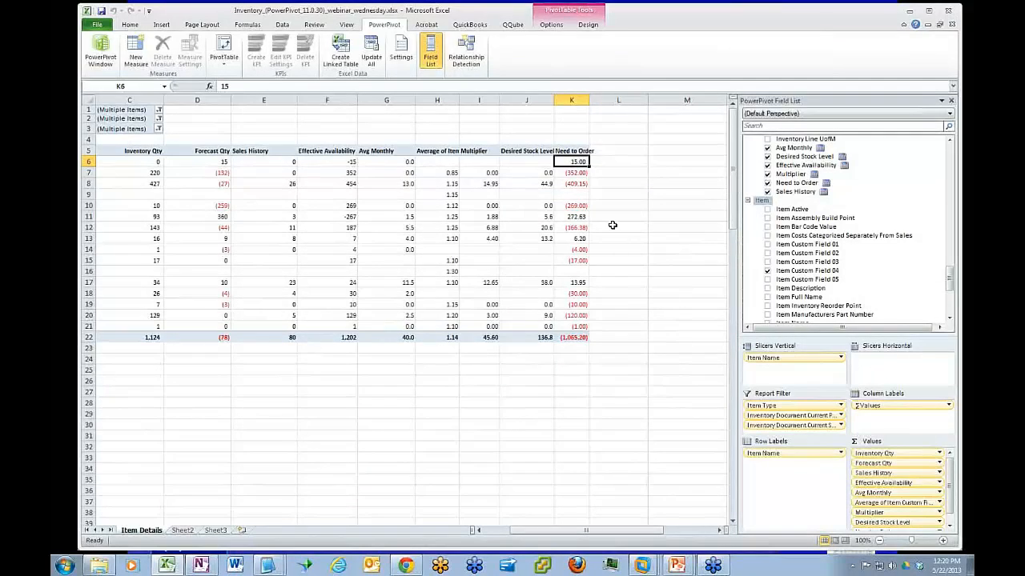
# Examine the positive and negative Need to Order quantities in rows 13, 12, 17 and 7 of the pivot table
pyautogui.click(574, 239)
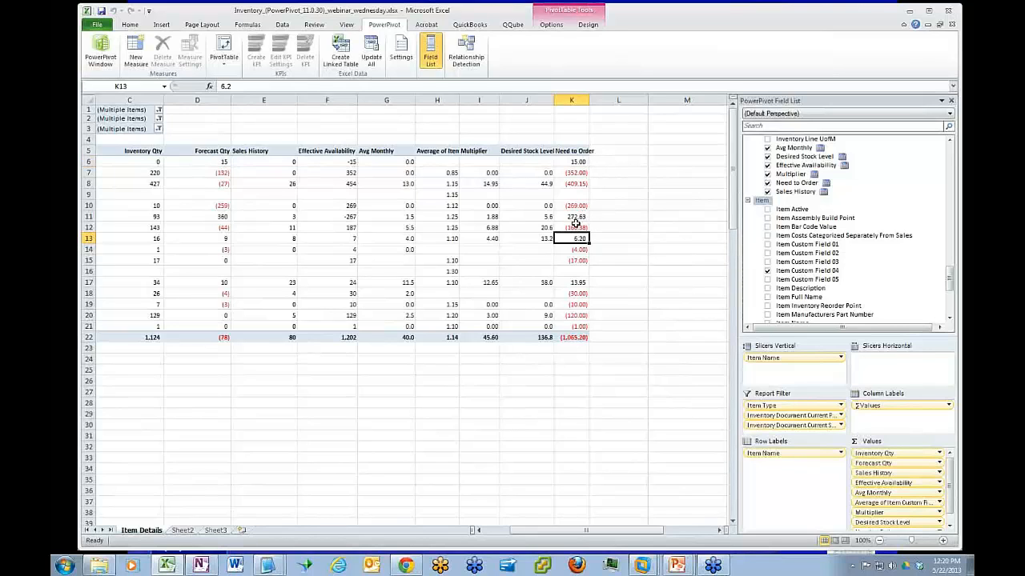
pyautogui.click(575, 227)
pyautogui.click(577, 282)
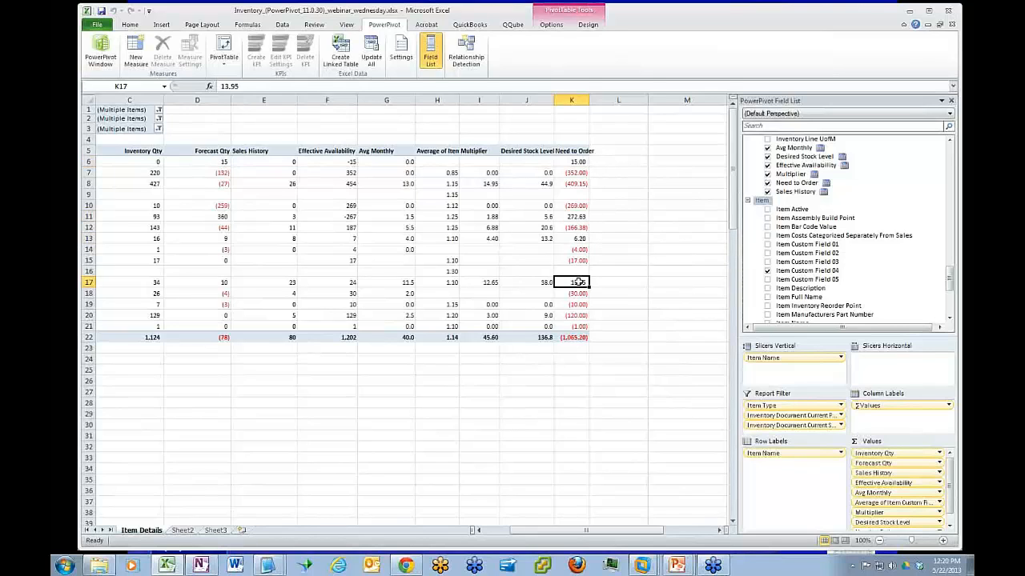
pyautogui.click(570, 175)
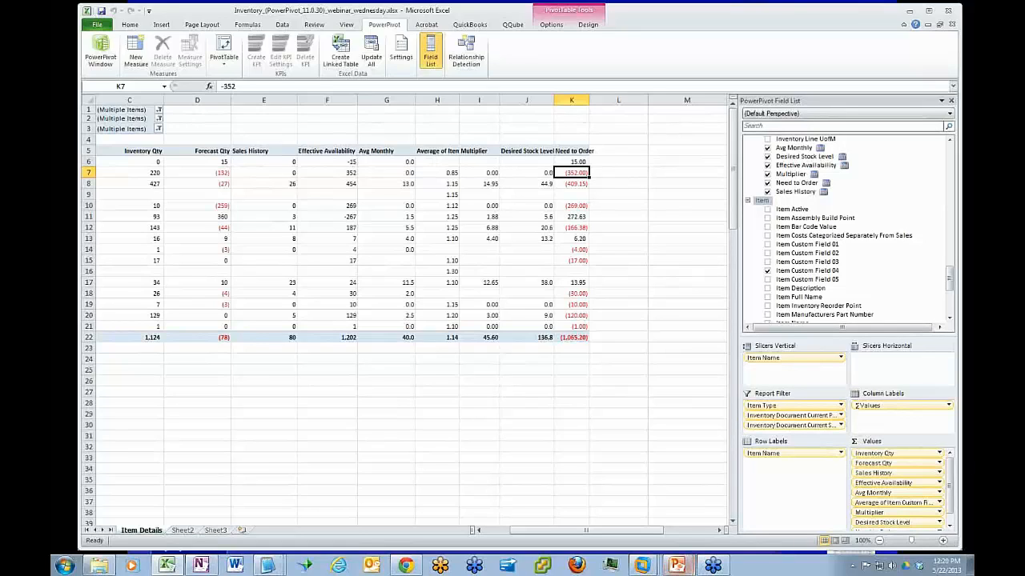
pyautogui.click(874, 456)
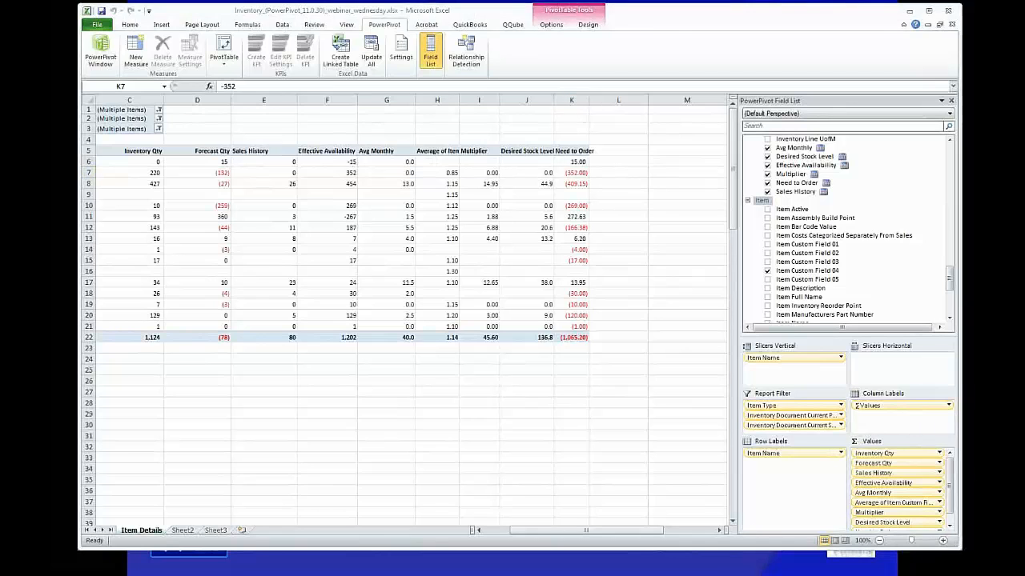
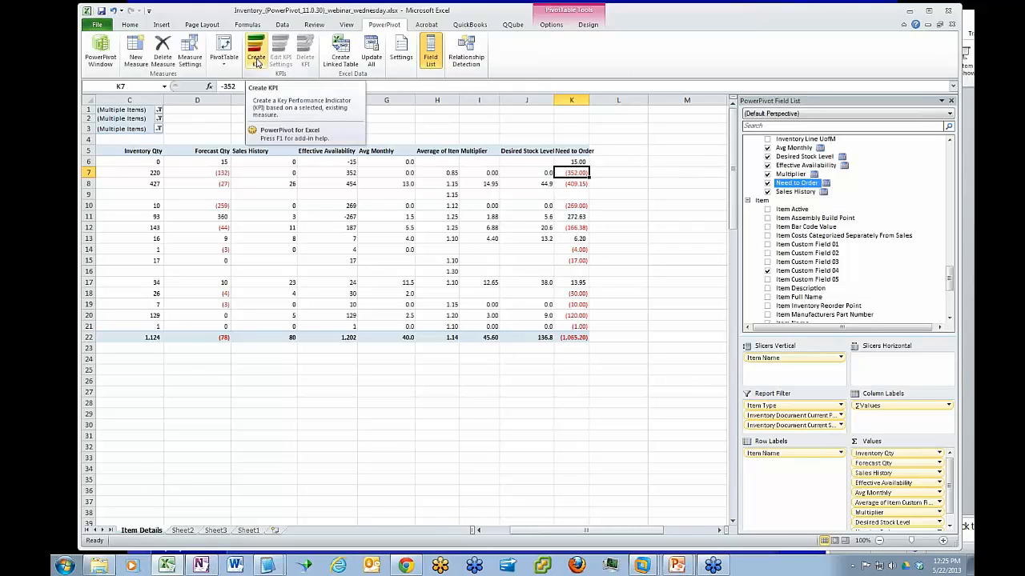
pyautogui.click(257, 62)
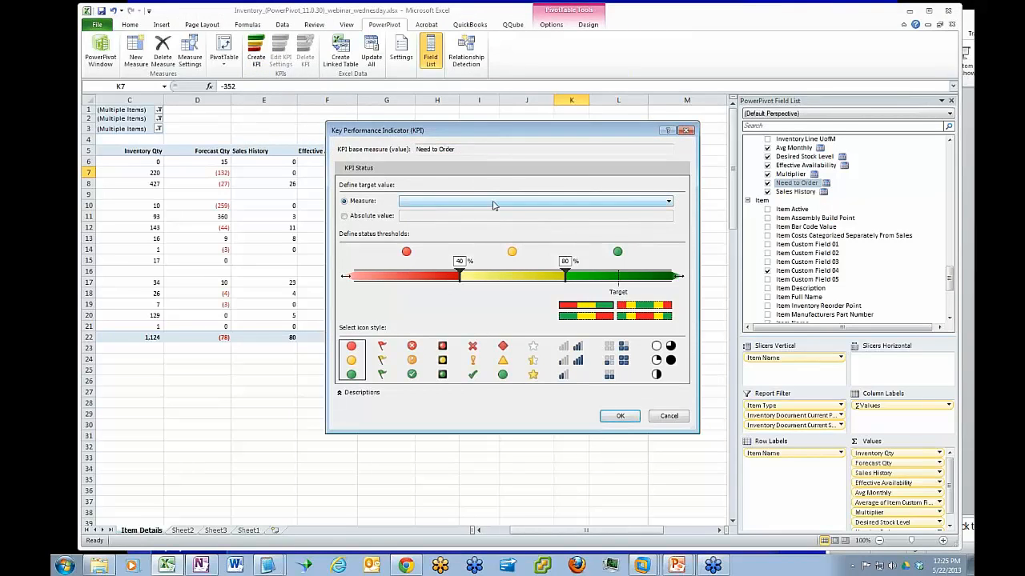
pyautogui.click(492, 202)
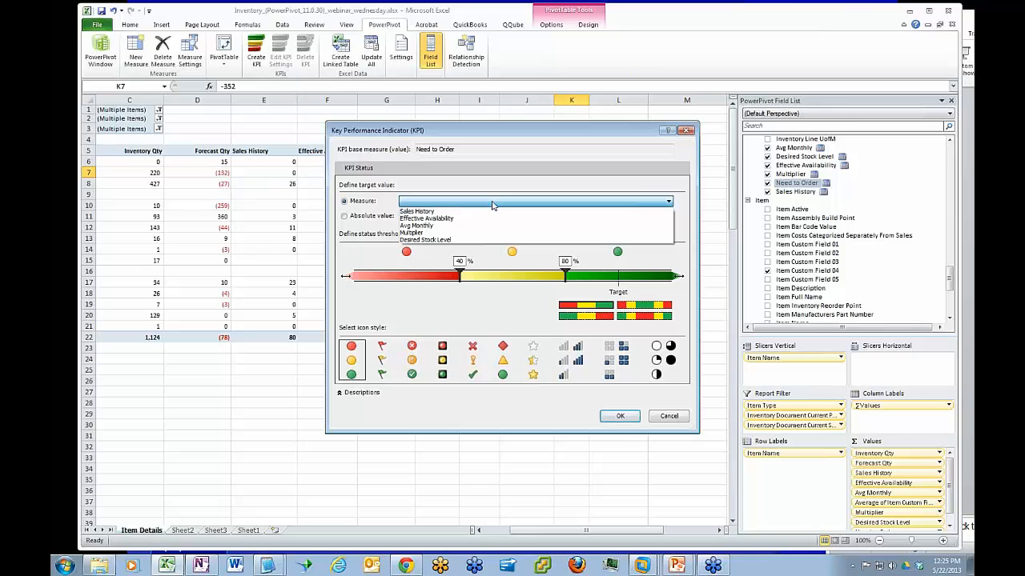
pyautogui.click(505, 141)
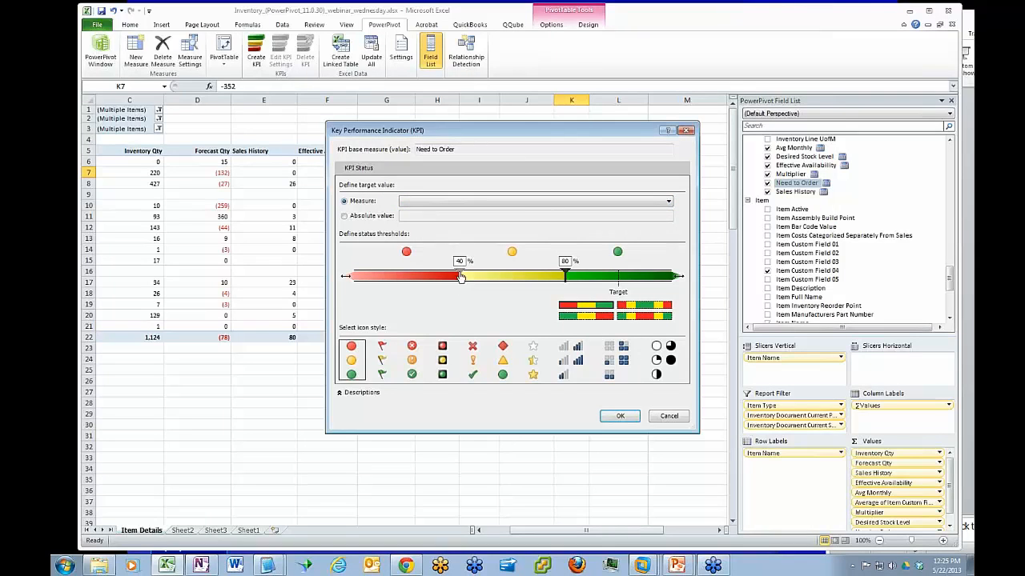
pyautogui.moveTo(460, 276); pyautogui.dragTo(417, 277)
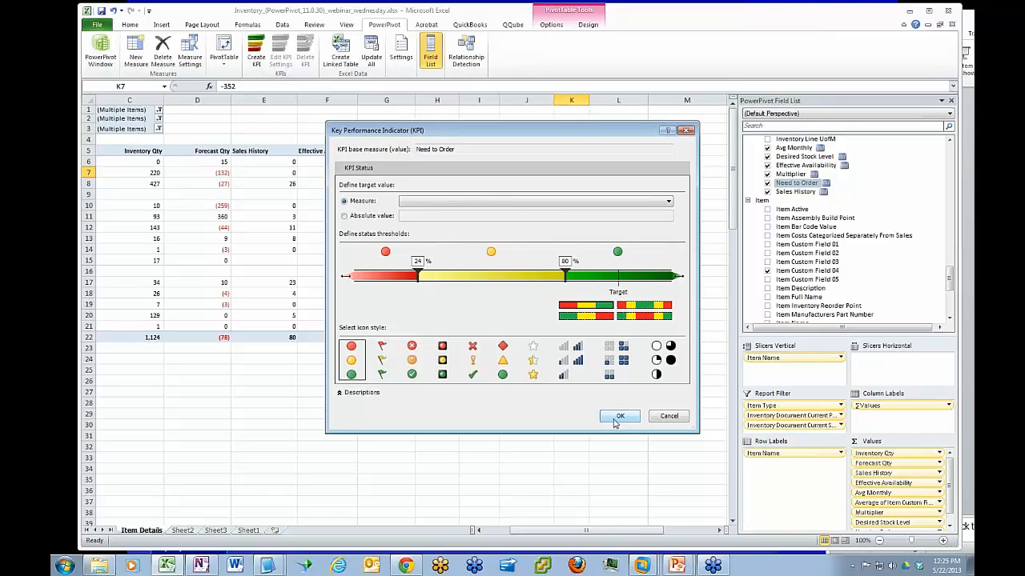
pyautogui.click(615, 422)
pyautogui.press('Return')
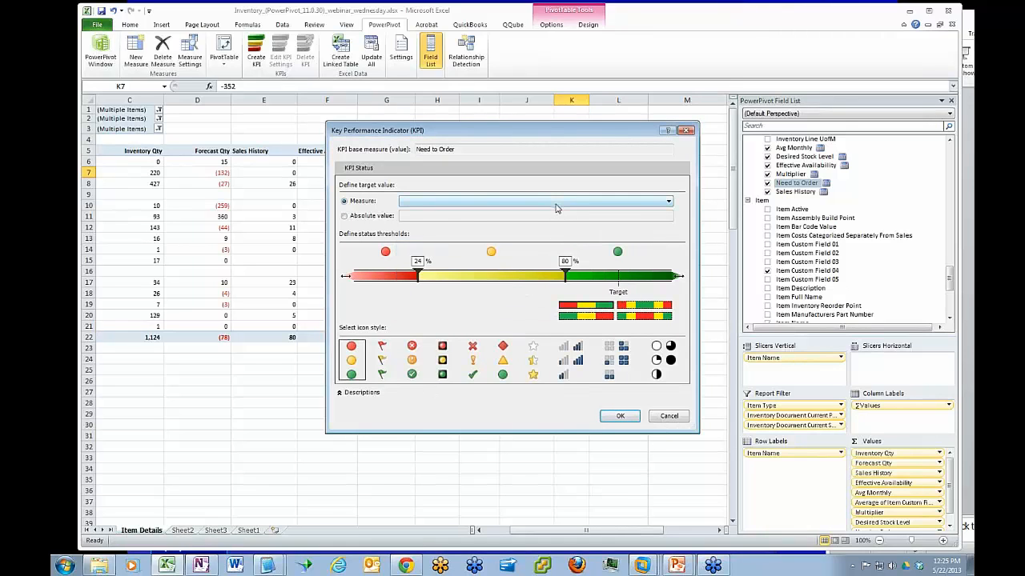
pyautogui.moveTo(535, 134); pyautogui.dragTo(471, 240)
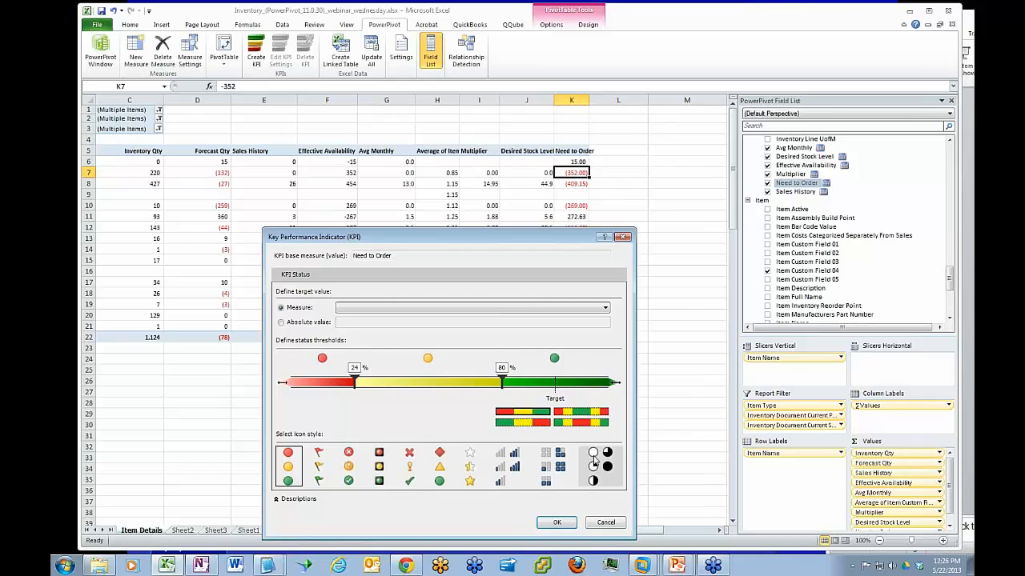
pyautogui.click(604, 523)
pyautogui.moveTo(629, 531); pyautogui.dragTo(610, 536)
pyautogui.click(159, 162)
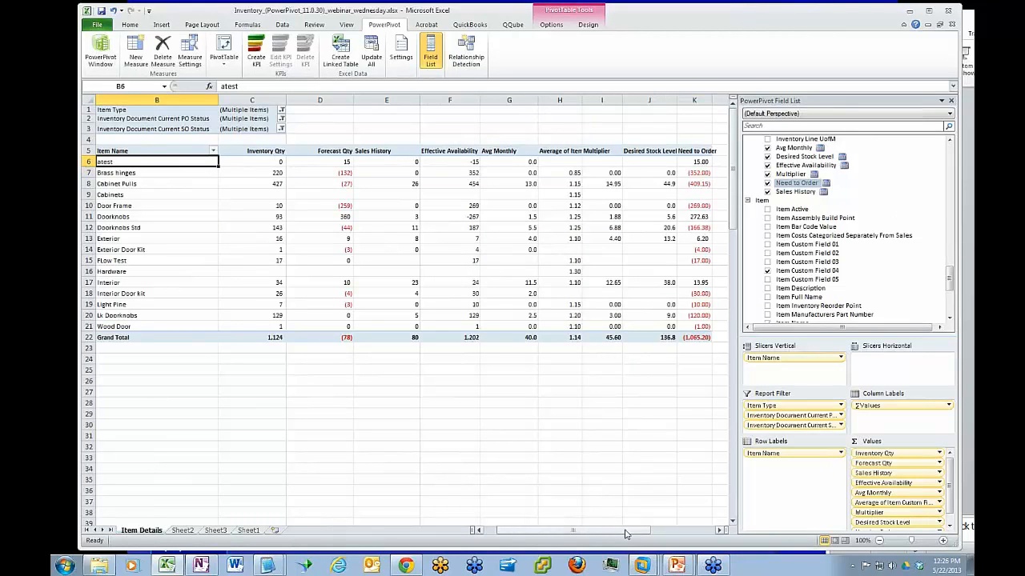
pyautogui.moveTo(626, 535); pyautogui.dragTo(639, 535)
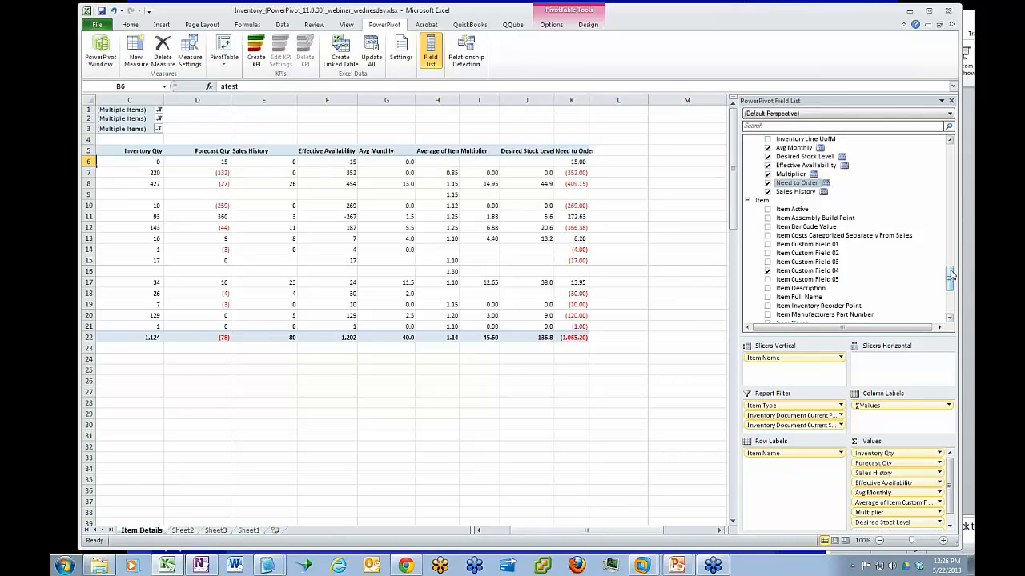
# Expand the Bin Location and Site tables in the field list and add Inventory Site Name to the row labels above Item Name
pyautogui.moveTo(951, 279); pyautogui.dragTo(951, 144)
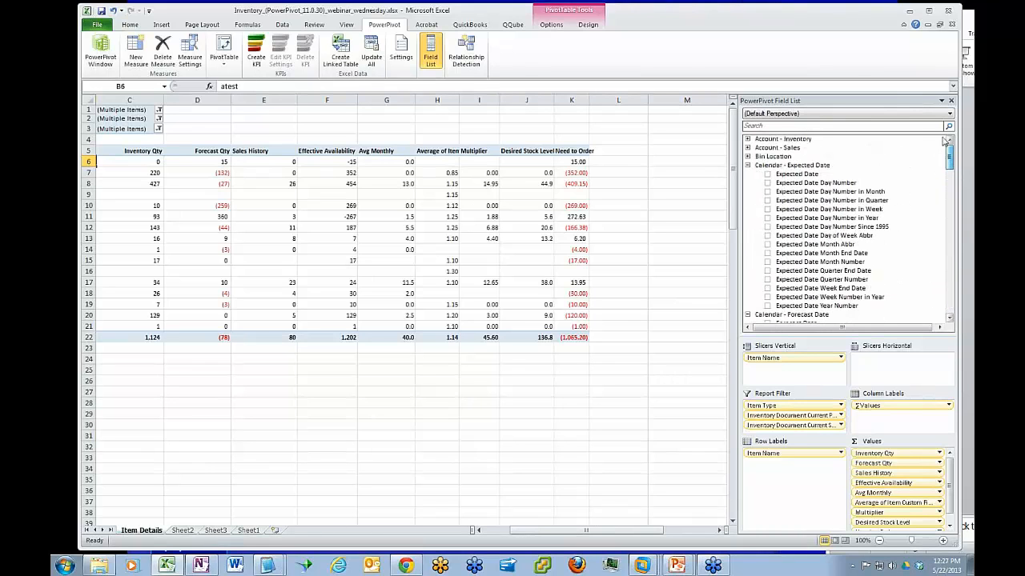
pyautogui.doubleClick(755, 156)
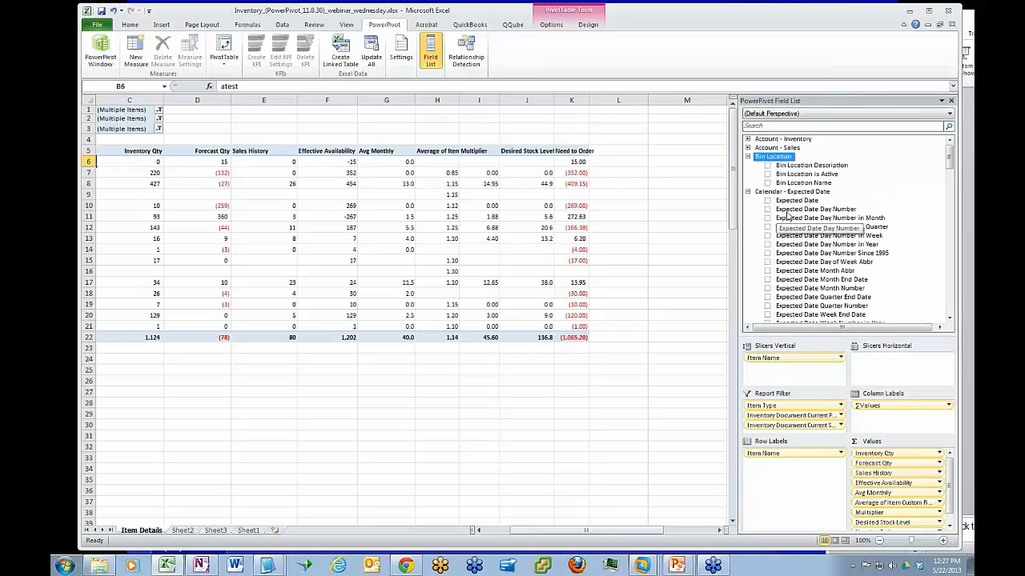
pyautogui.moveTo(608, 531); pyautogui.dragTo(568, 533)
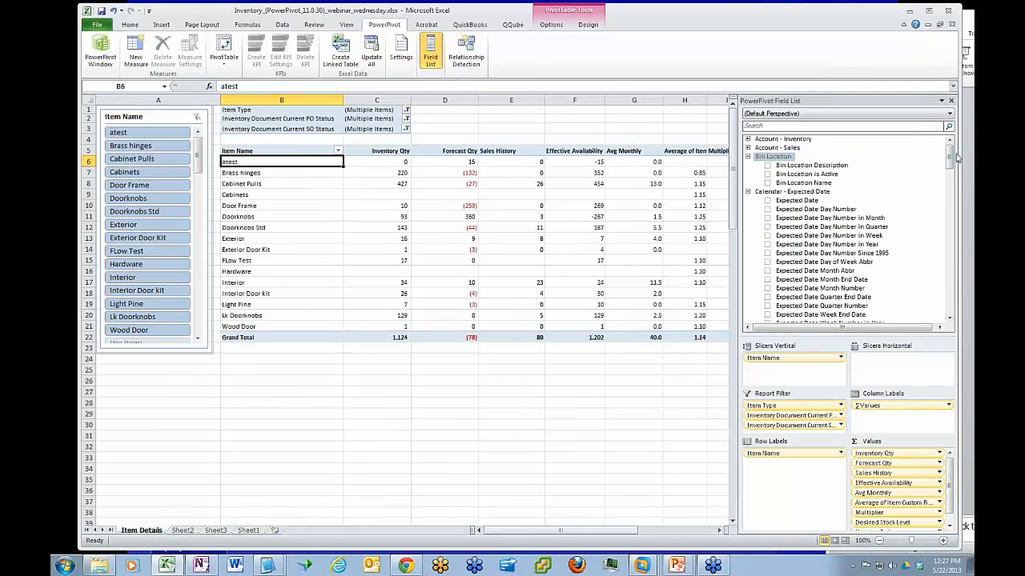
pyautogui.moveTo(950, 158); pyautogui.dragTo(948, 298)
pyautogui.doubleClick(758, 300)
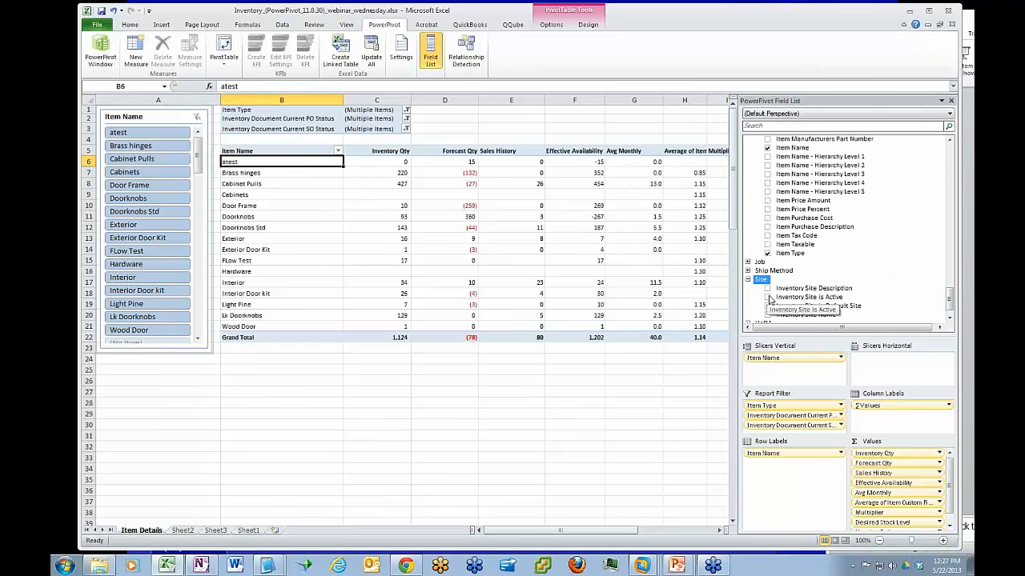
pyautogui.moveTo(798, 321); pyautogui.dragTo(788, 449)
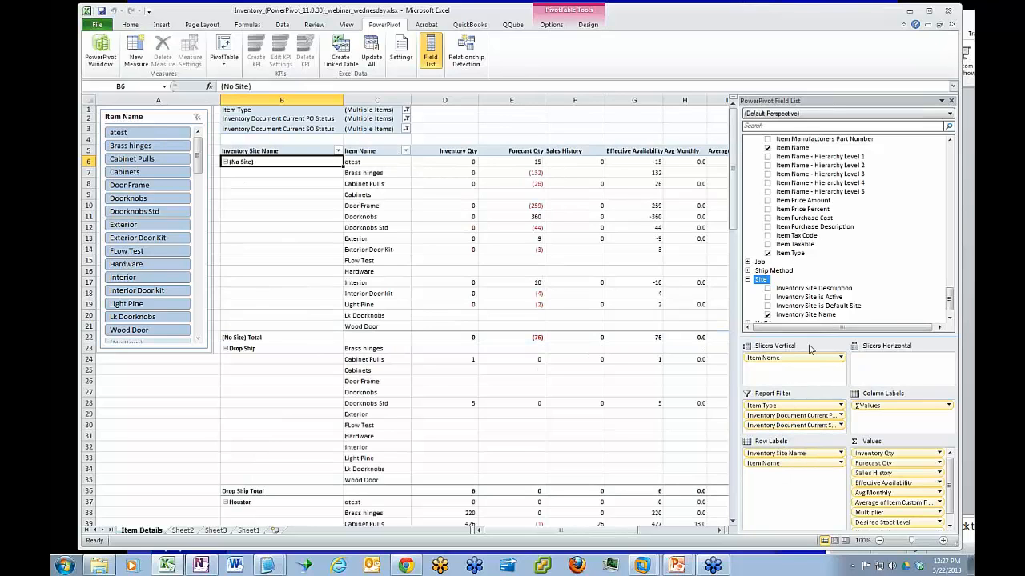
# Add Bin Location Name to the row labels between Inventory Site Name and Item Name, and look through the bin groupings
pyautogui.moveTo(949, 300); pyautogui.dragTo(957, 143)
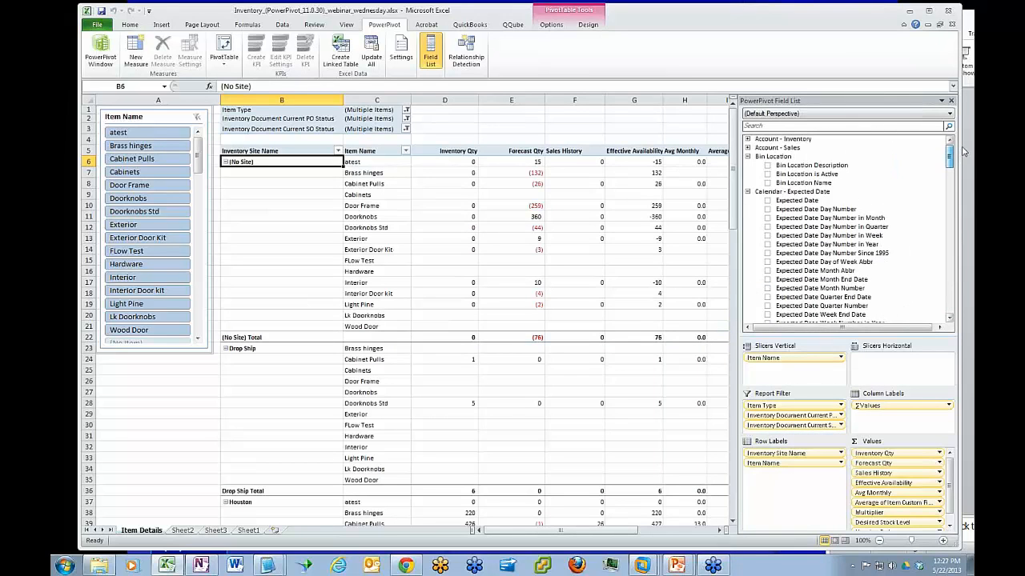
pyautogui.moveTo(811, 183); pyautogui.dragTo(784, 476)
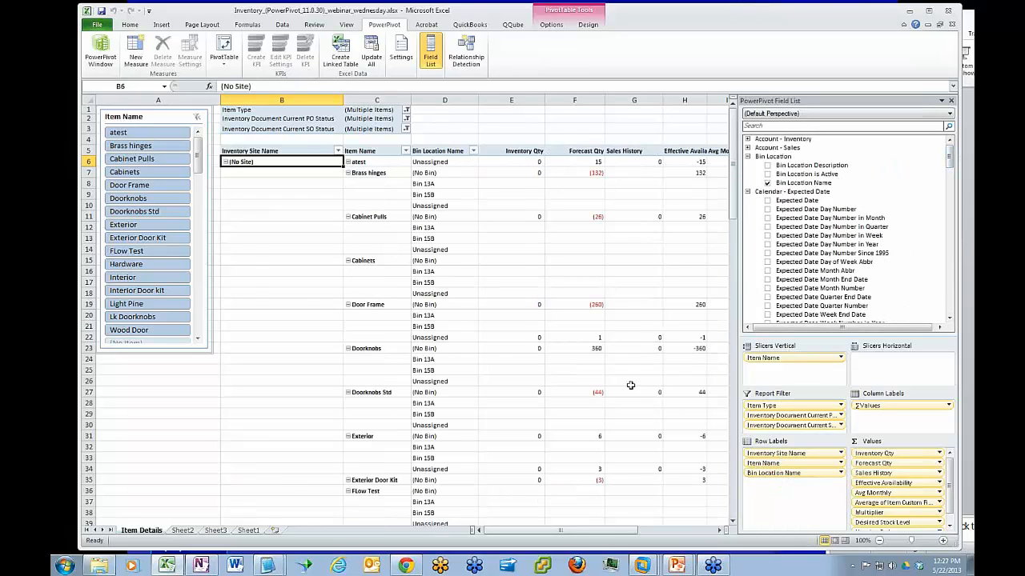
pyautogui.moveTo(806, 473)
pyautogui.mouseDown()
pyautogui.moveTo(808, 488)
pyautogui.moveTo(806, 464)
pyautogui.mouseUp()
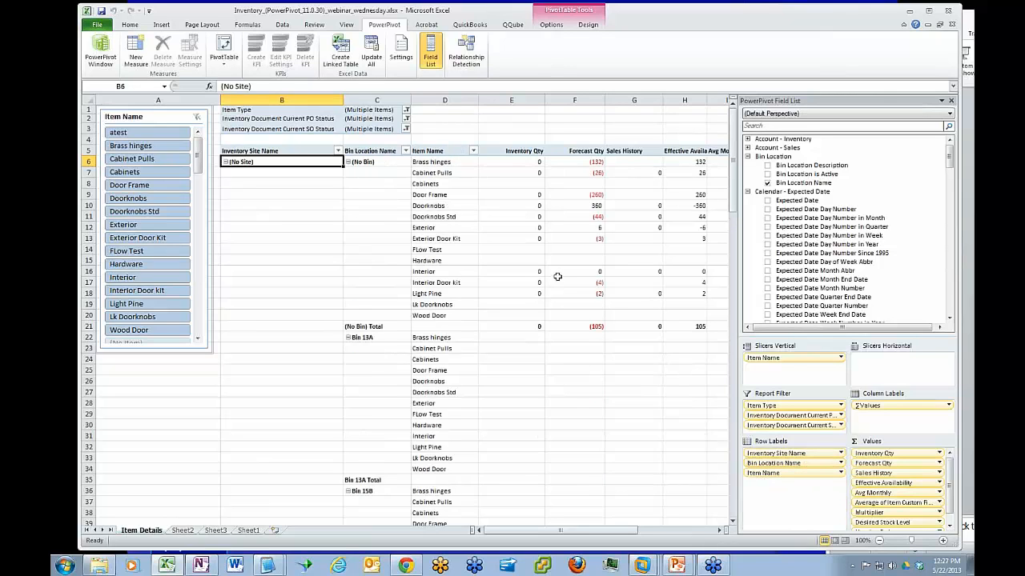
pyautogui.click(732, 173)
pyautogui.moveTo(733, 176); pyautogui.dragTo(731, 226)
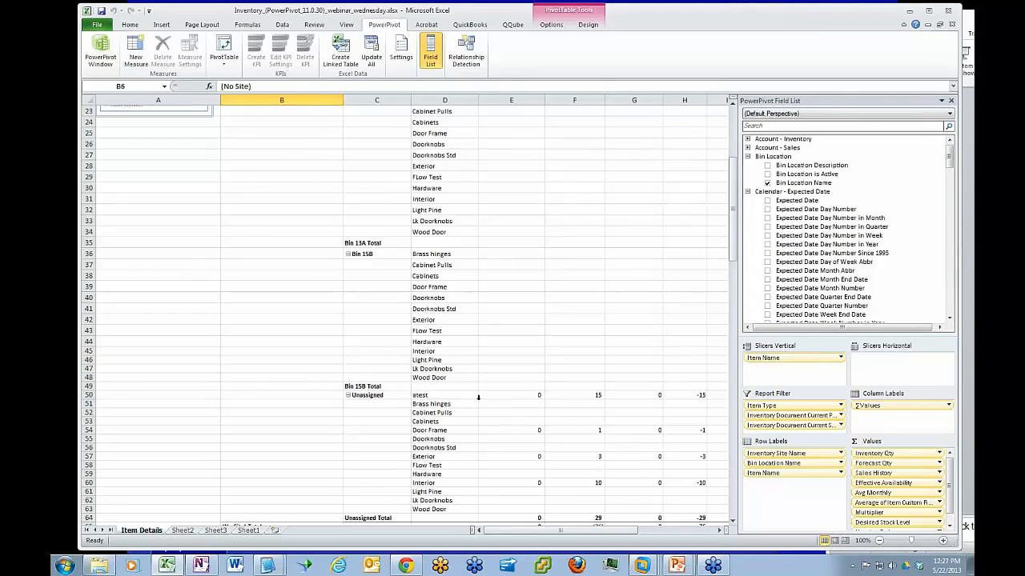
# Switch to Chrome, bring its window into view over the workbook and open a new tab
pyautogui.click(395, 568)
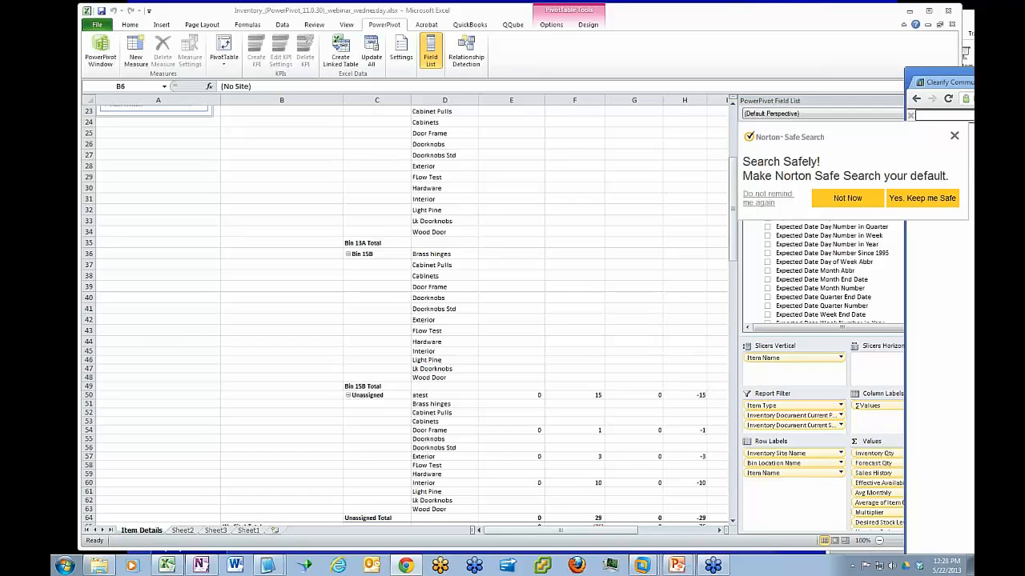
pyautogui.click(200, 566)
pyautogui.moveTo(604, 34); pyautogui.dragTo(1024, 63)
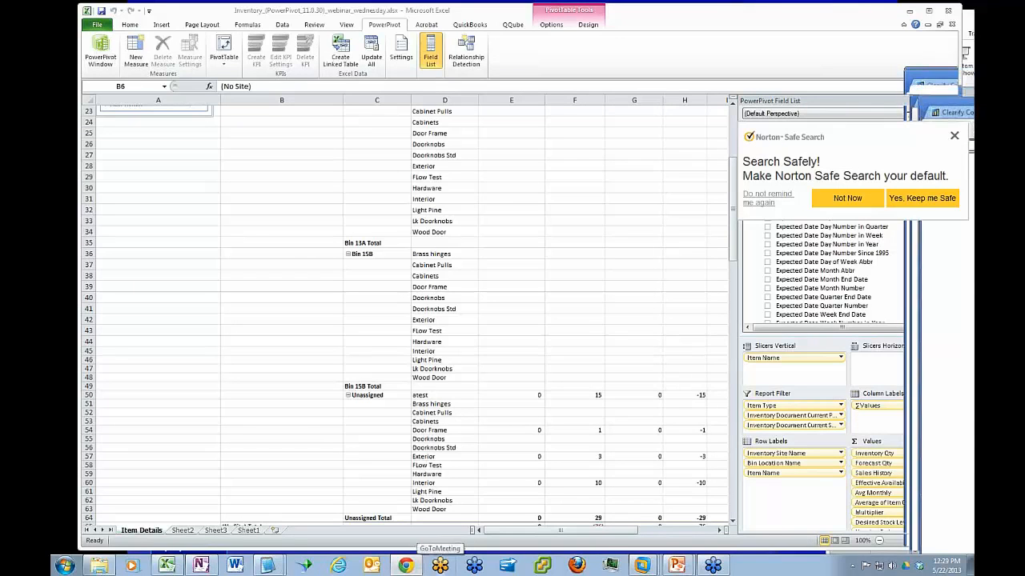
pyautogui.moveTo(937, 82); pyautogui.dragTo(590, 90)
pyautogui.click(587, 83)
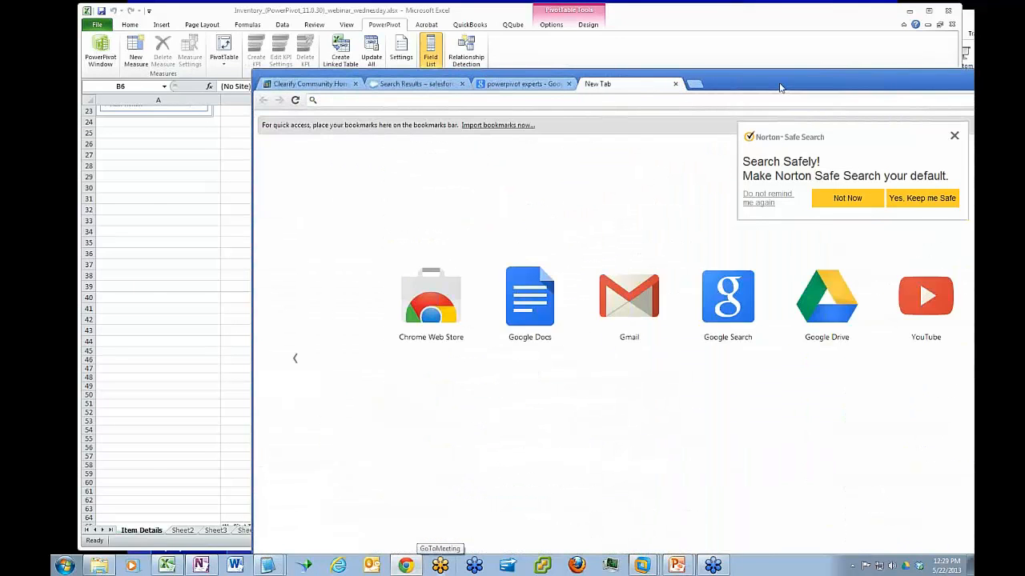
pyautogui.moveTo(777, 84); pyautogui.dragTo(692, 70)
pyautogui.write('http://powerpivot-info.com/index.php')
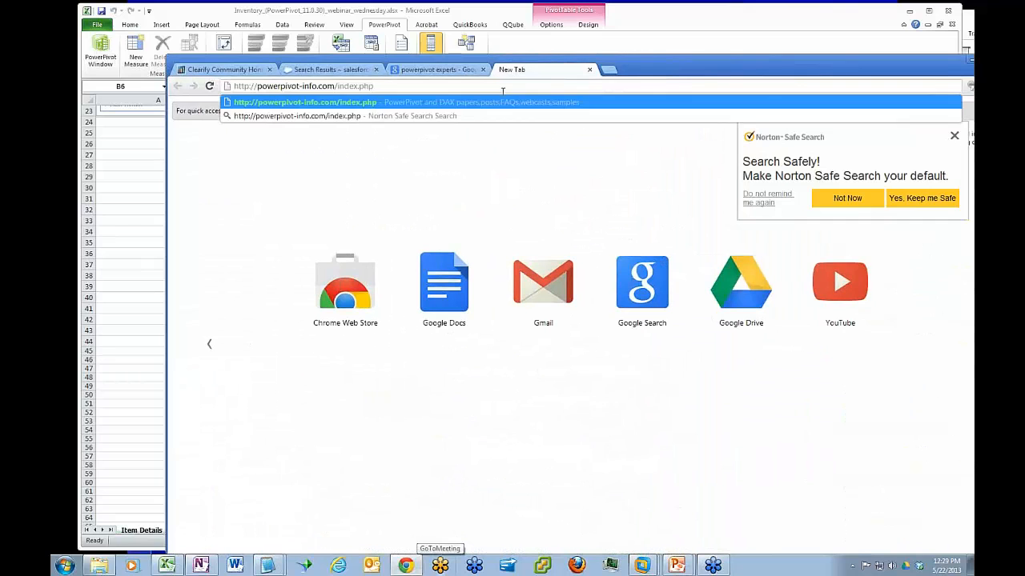
pyautogui.press('Return')
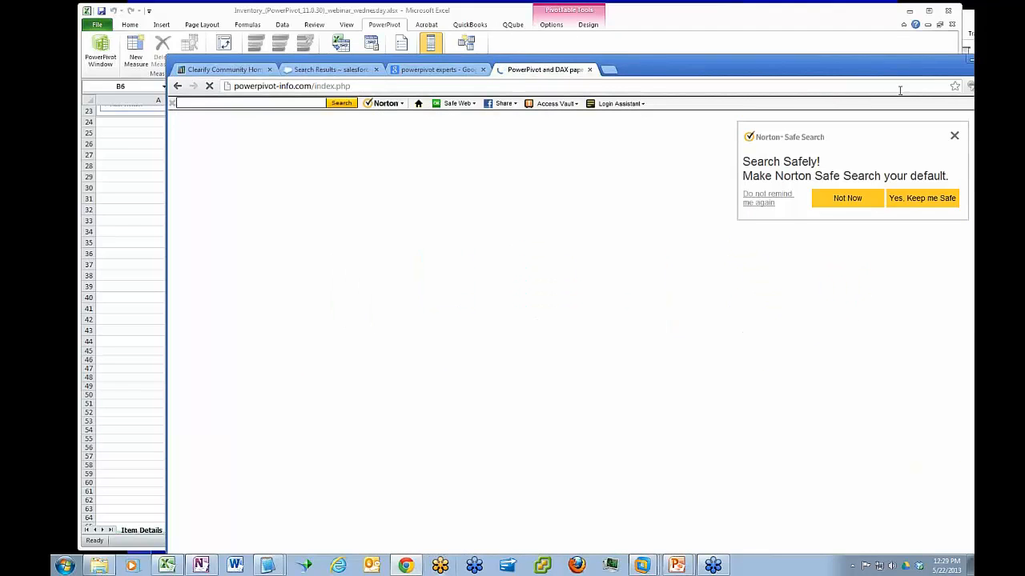
pyautogui.moveTo(723, 64); pyautogui.dragTo(667, 13)
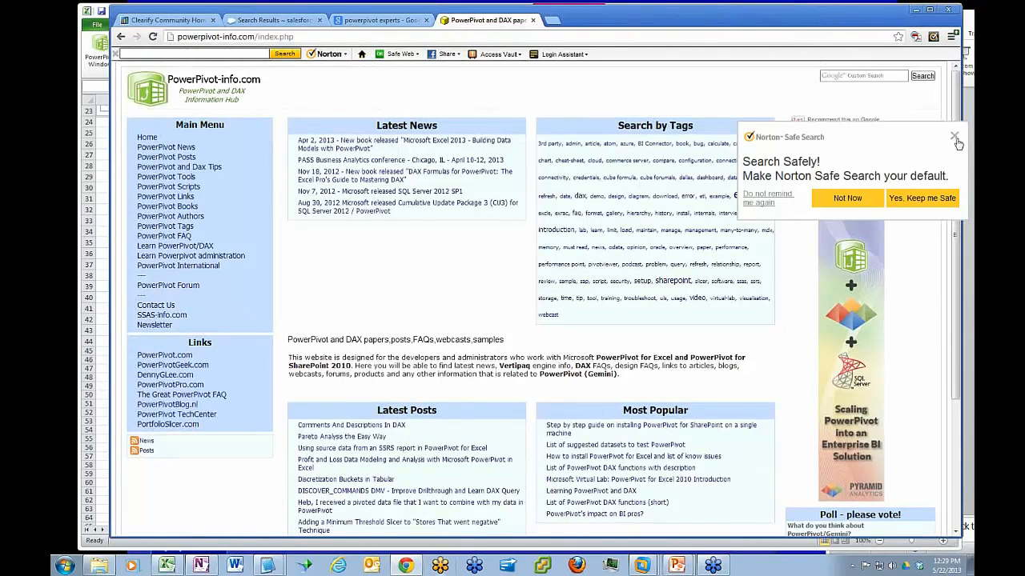
pyautogui.click(954, 138)
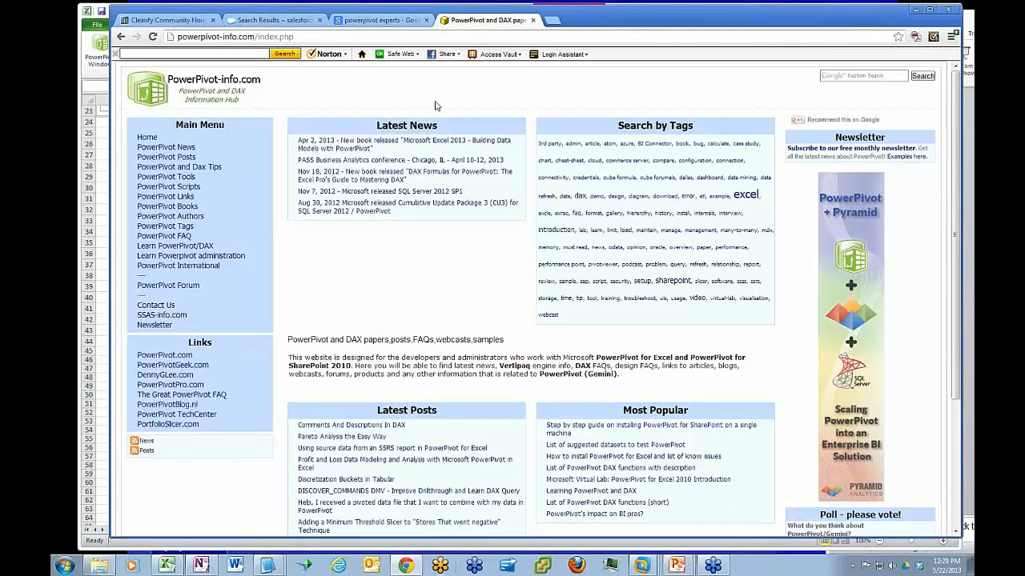
# Search Google for "mr excel" in another new tab and open the MrExcel.com site from the results
pyautogui.click(555, 20)
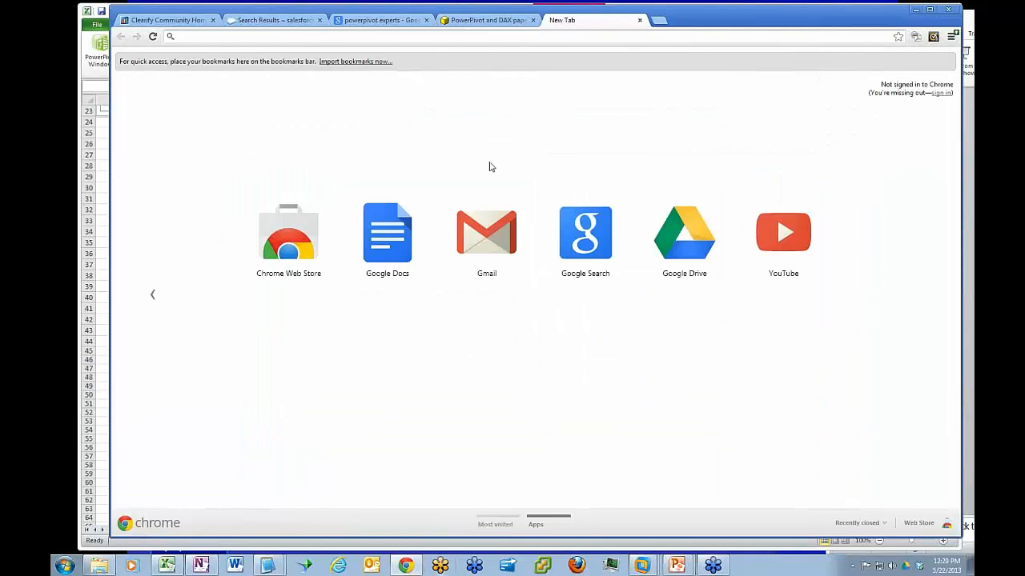
pyautogui.click(585, 233)
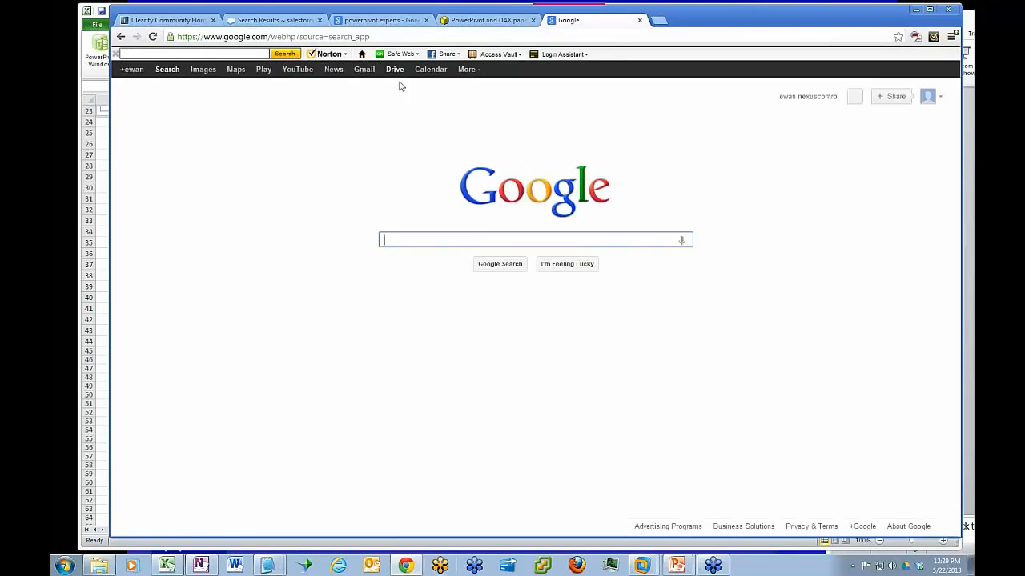
pyautogui.write('mr excel')
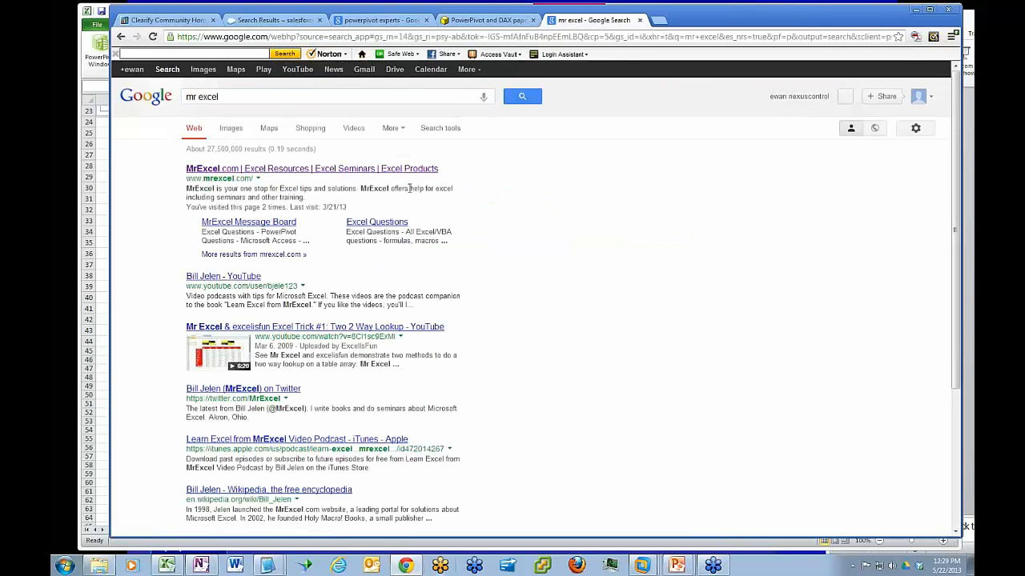
pyautogui.click(281, 171)
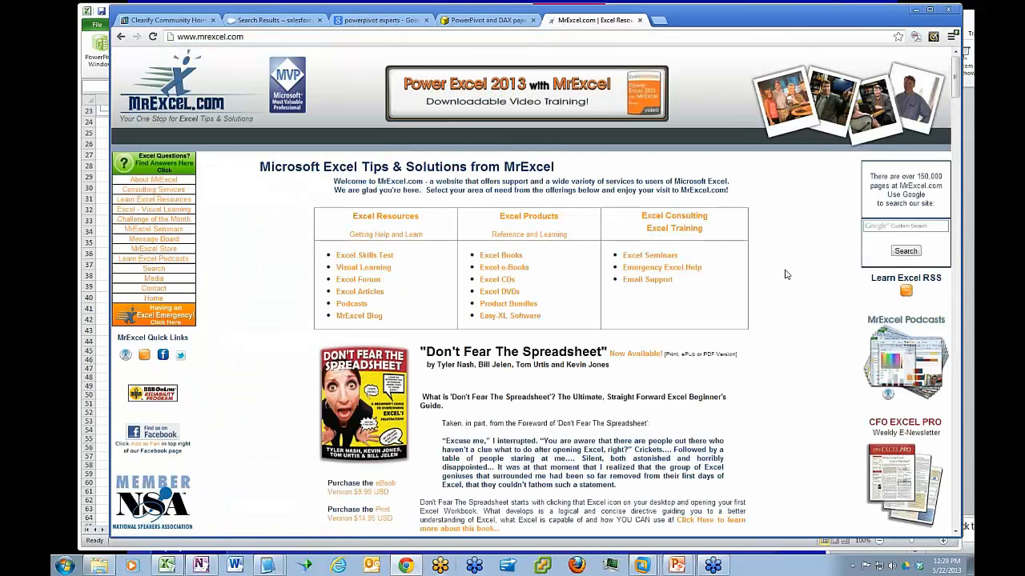
# Look over the MrExcel.com home page and its web address, and return to PowerPivot-info.com to highlight its address
pyautogui.scroll(-2, 786, 275)
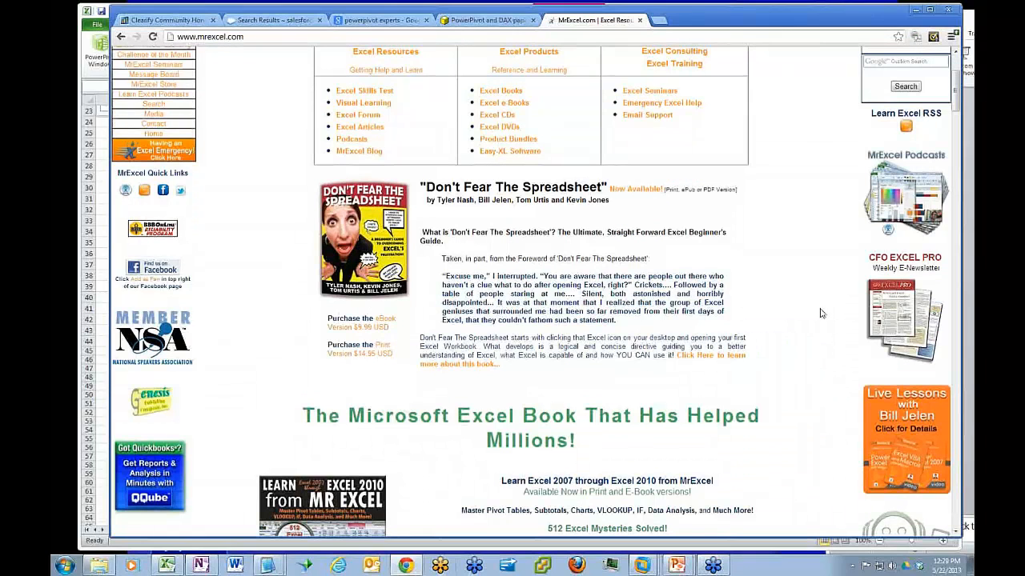
pyautogui.scroll(2, 818, 312)
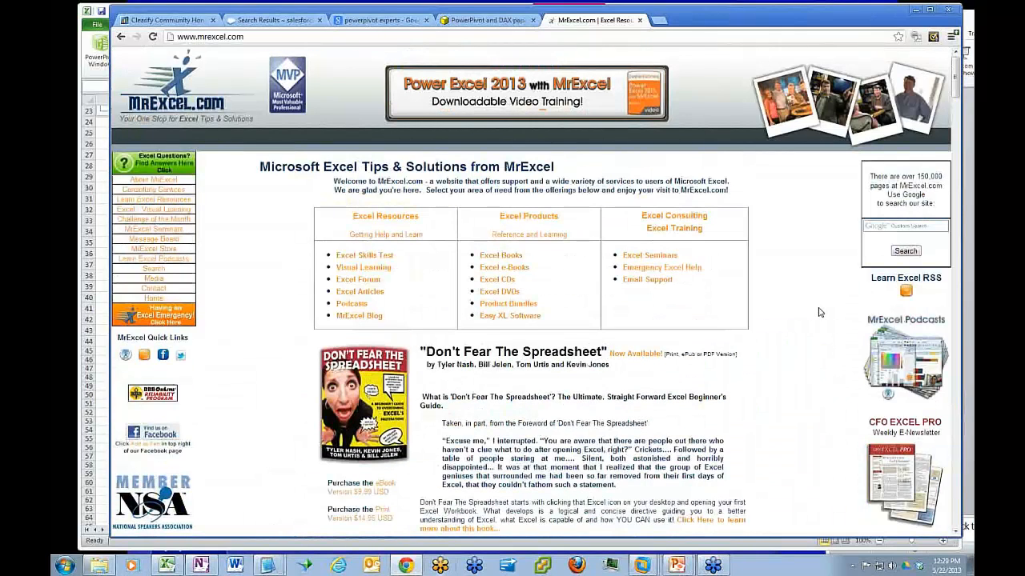
pyautogui.moveTo(264, 37); pyautogui.dragTo(176, 37)
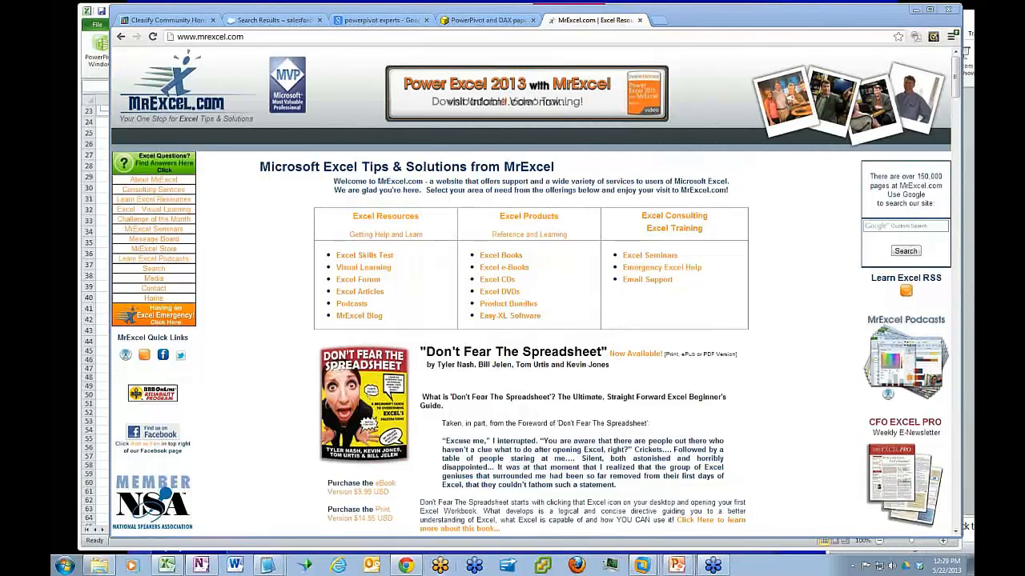
pyautogui.click(488, 20)
pyautogui.click(286, 36)
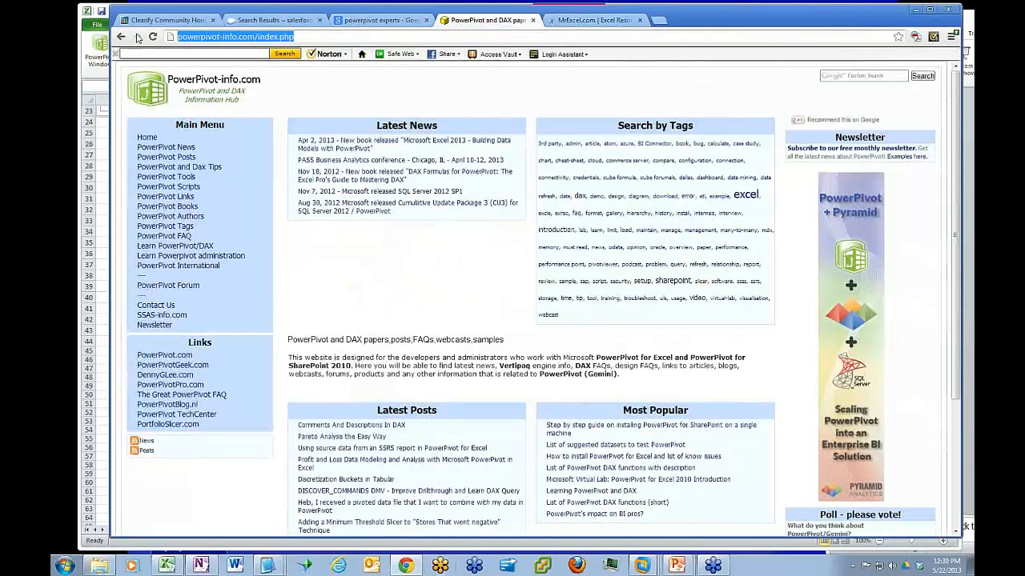